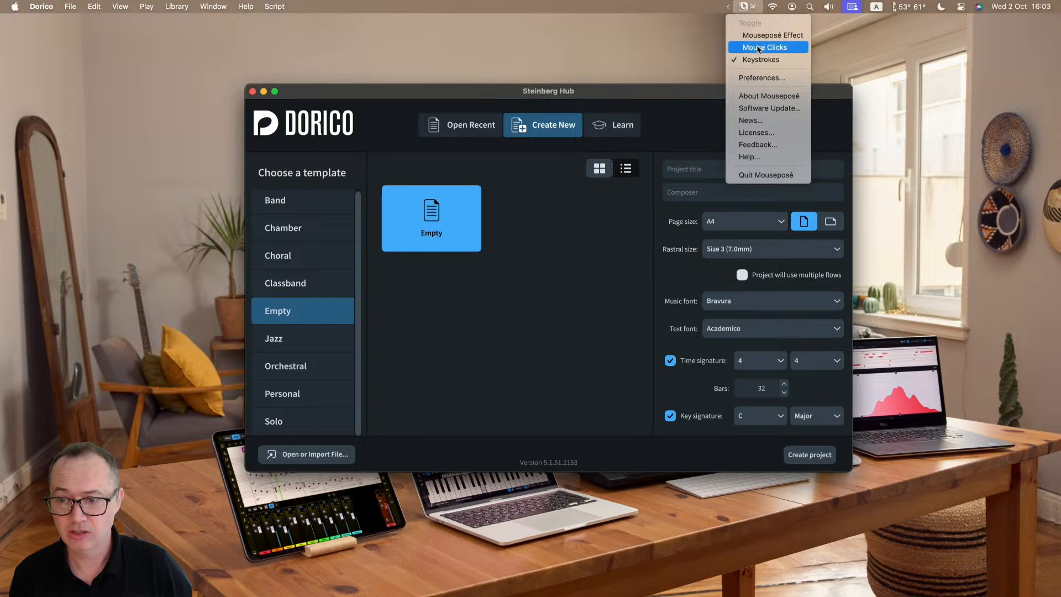
{"action": "left_click", "coordinate": [758, 59]}
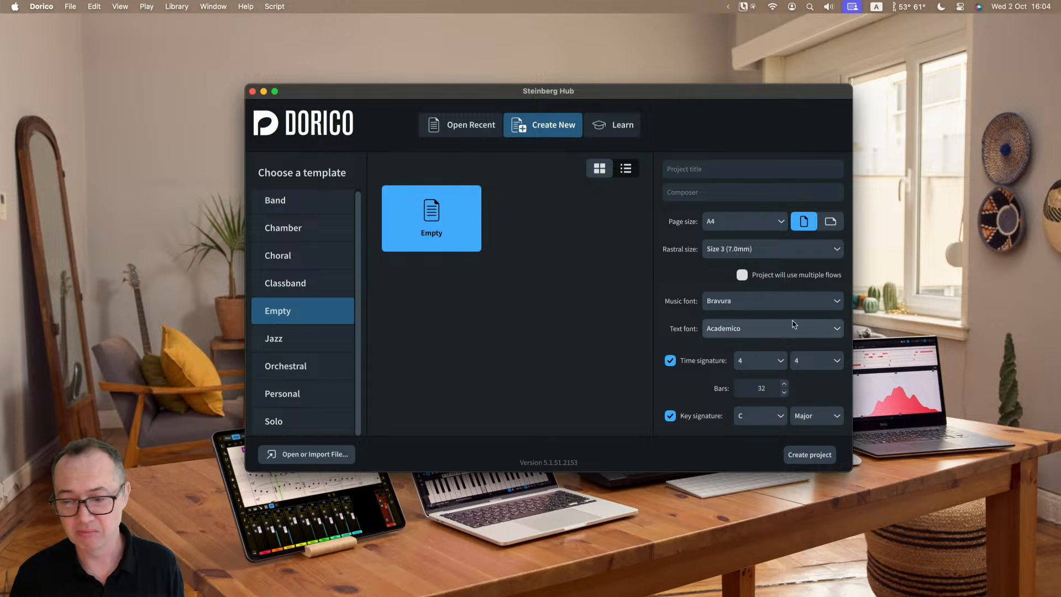
- Create a project from the Empty template with the offered settings and enlarge its window to fill the screen
{"action": "left_click", "coordinate": [811, 456]}
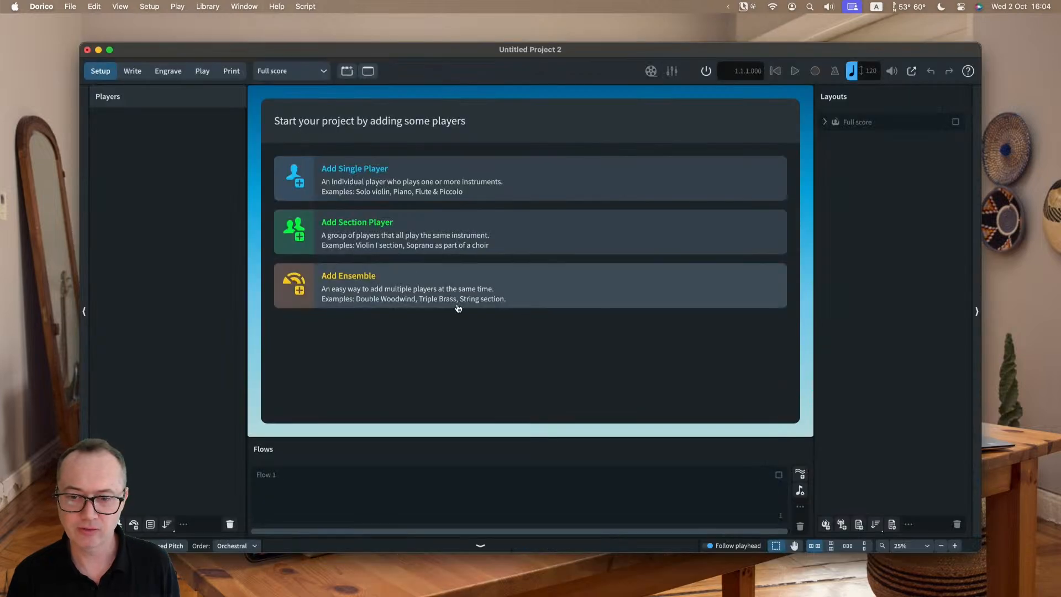
{"action": "double_click", "coordinate": [388, 50]}
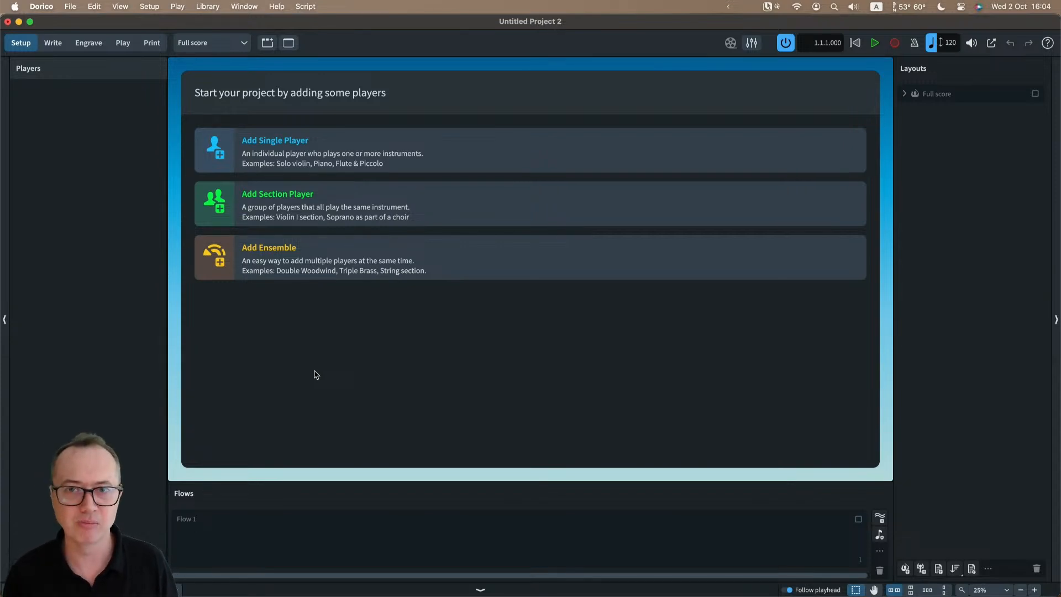
- Add a single player holding the default Timpani instrument
{"action": "left_click", "coordinate": [214, 147]}
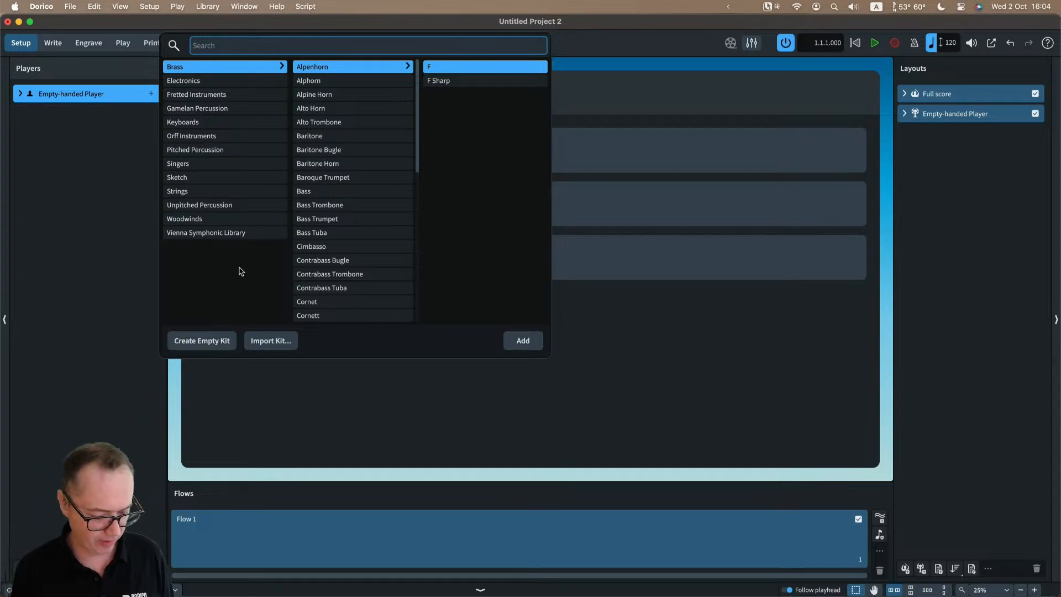
{"action": "type", "text": "timp"}
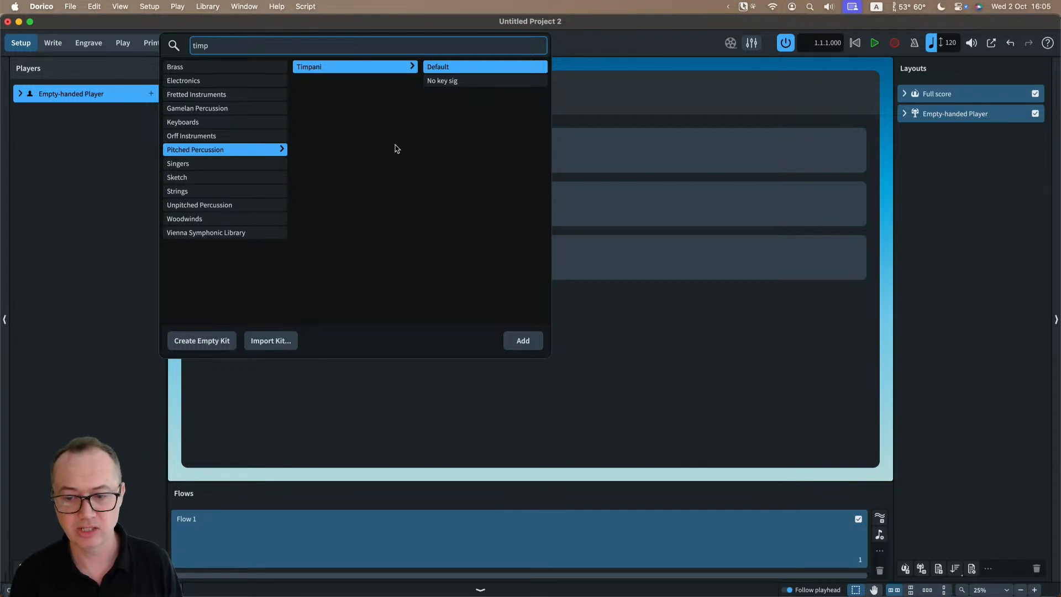
{"action": "left_click", "coordinate": [514, 343]}
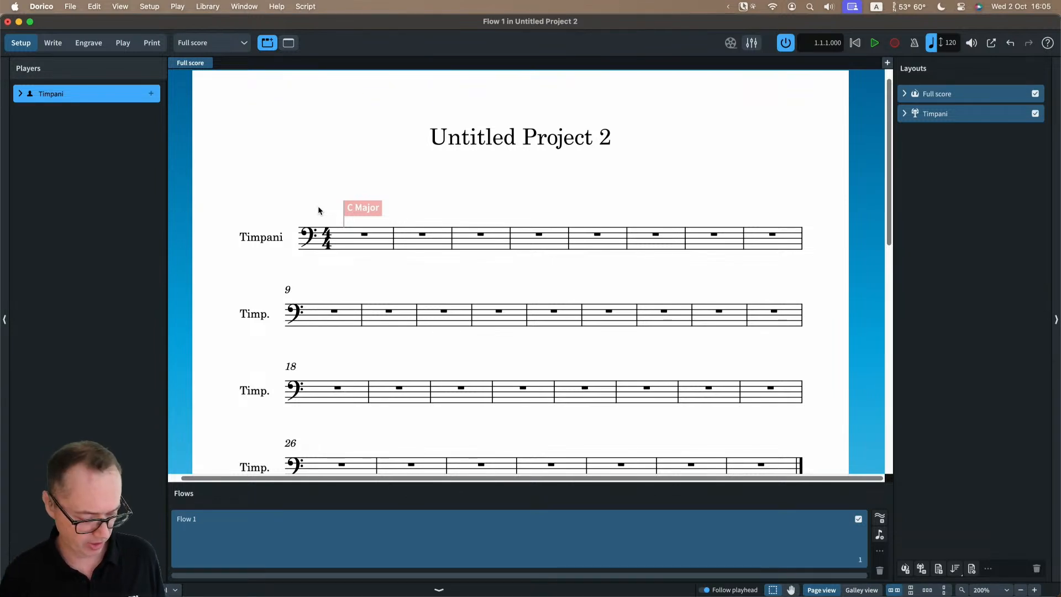
- Hide the signposts in the full score and check the signpost view options
{"action": "key", "text": "alt+super"}
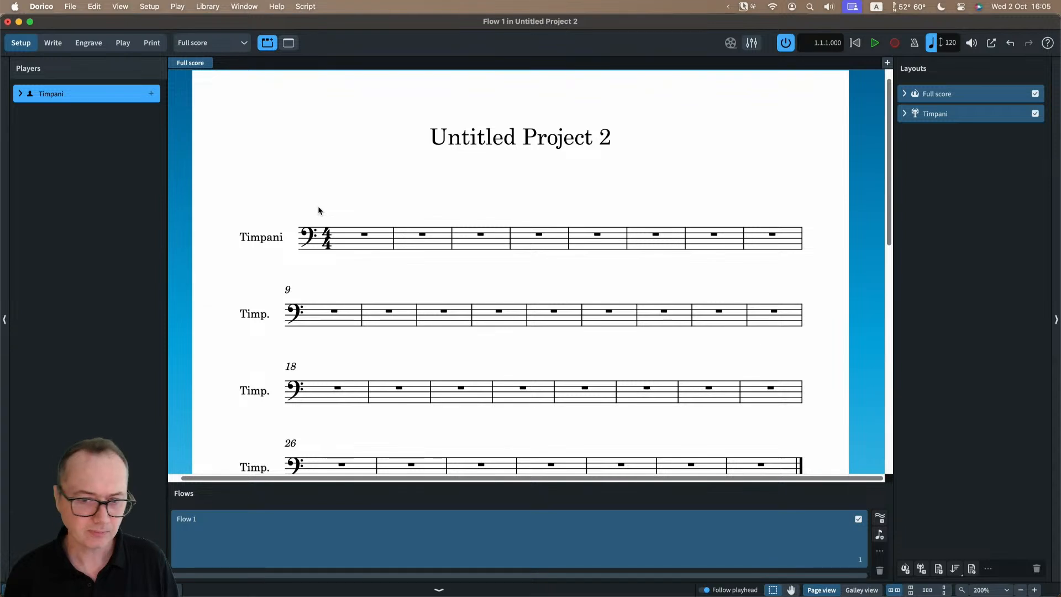
{"action": "left_click", "coordinate": [121, 6]}
{"action": "mouse_move", "coordinate": [151, 105]}
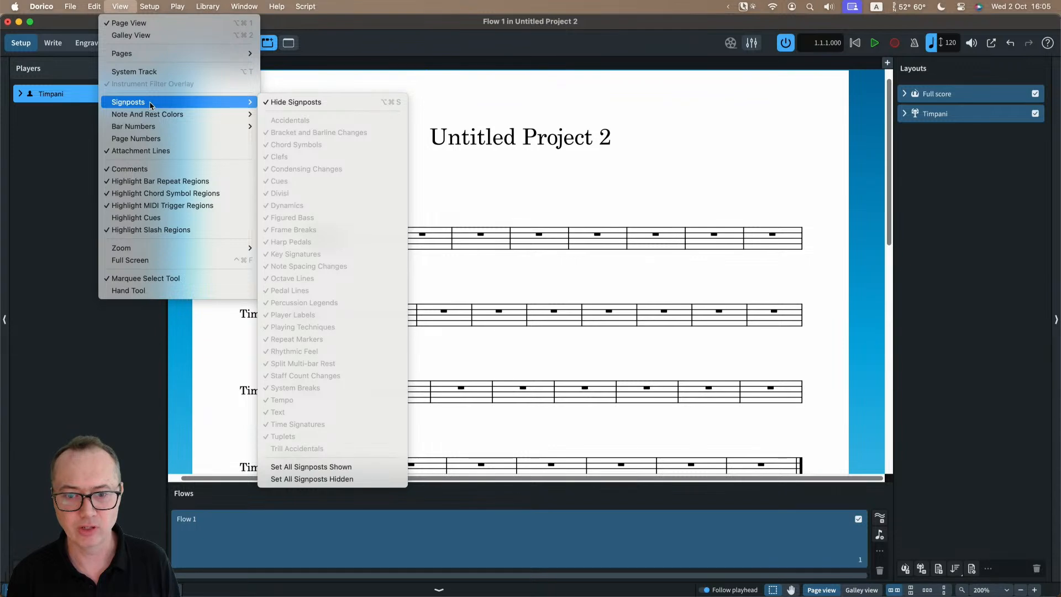
{"action": "left_click", "coordinate": [80, 137]}
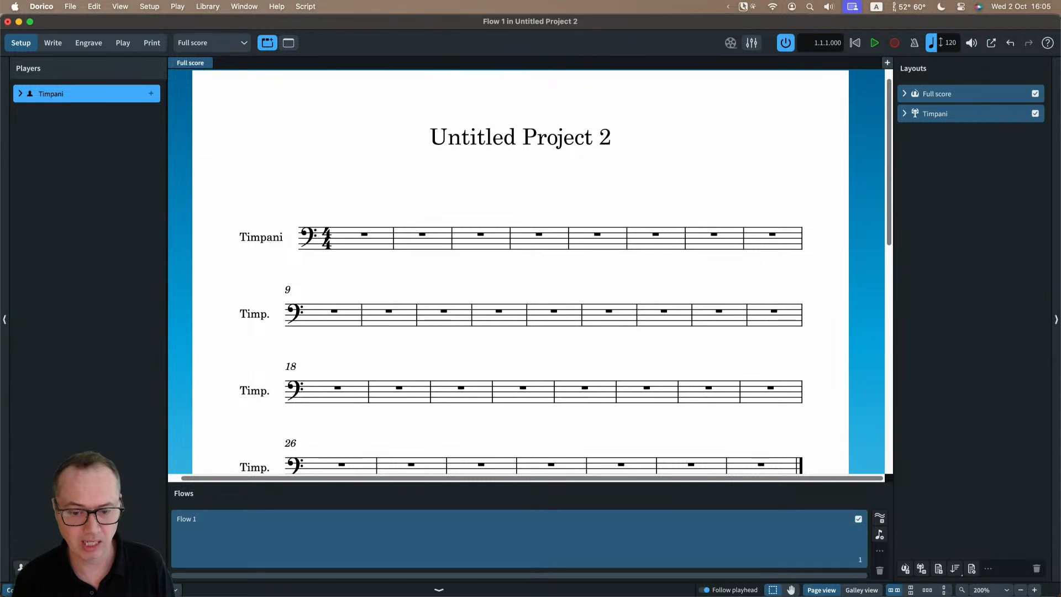
- Add a single player holding the Crash Cymbal (High) instrument
{"action": "key", "text": "F6"}
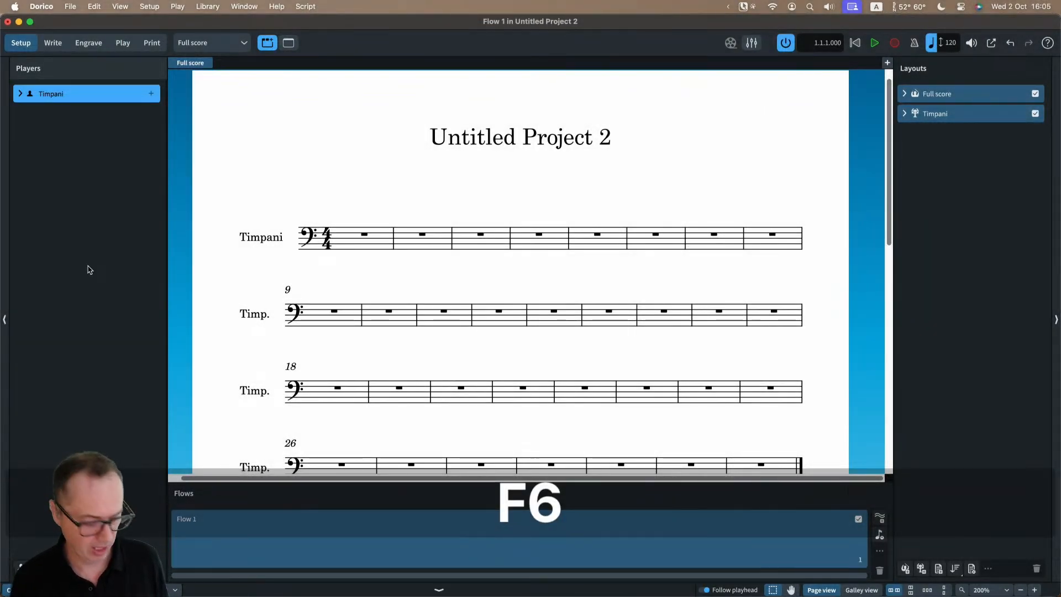
{"action": "key", "text": "shift+p"}
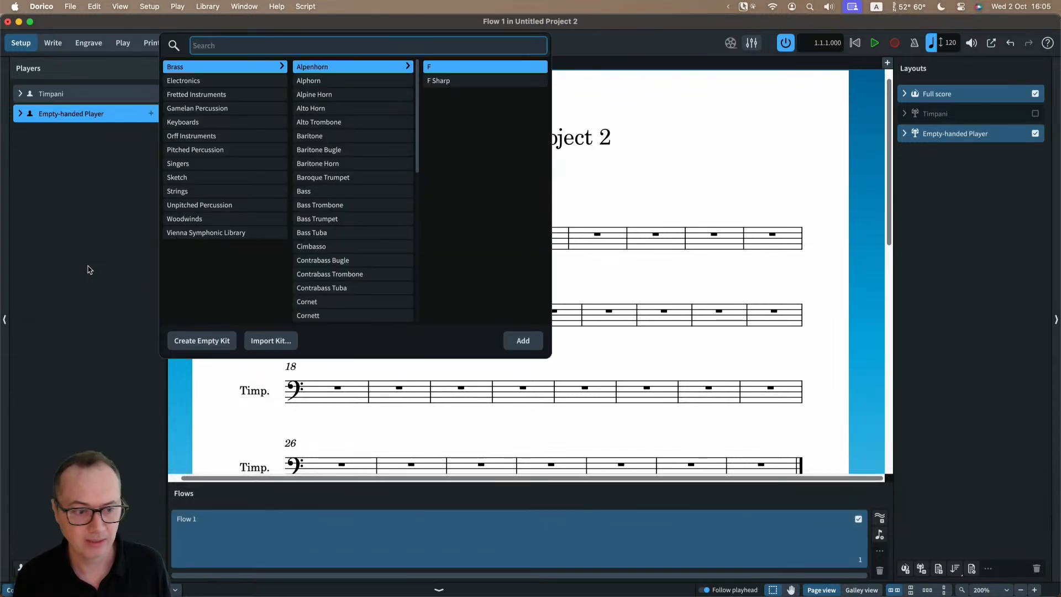
{"action": "type", "text": "crash"}
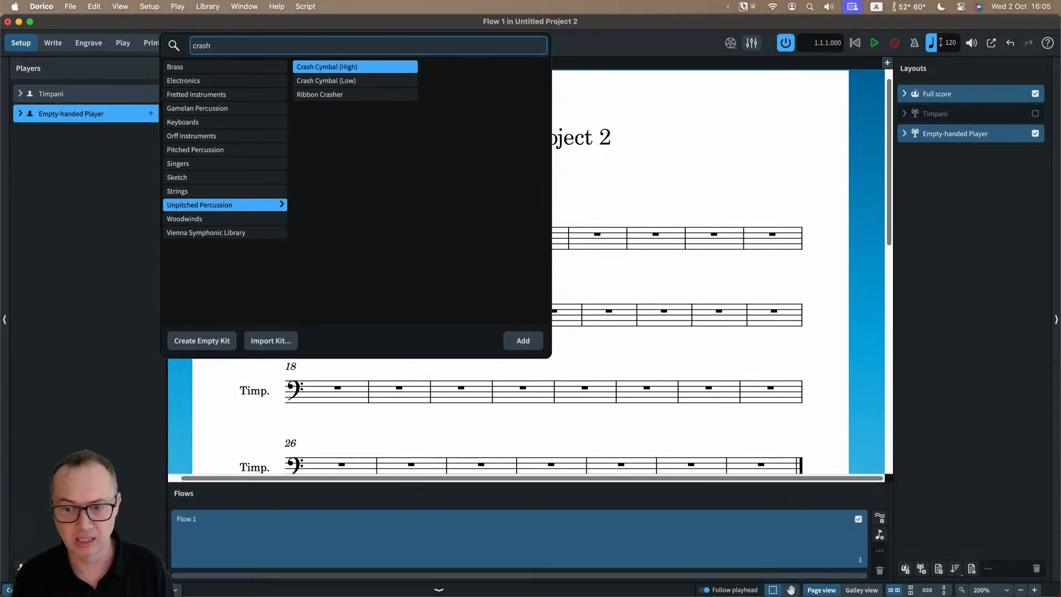
{"action": "key", "text": "Return"}
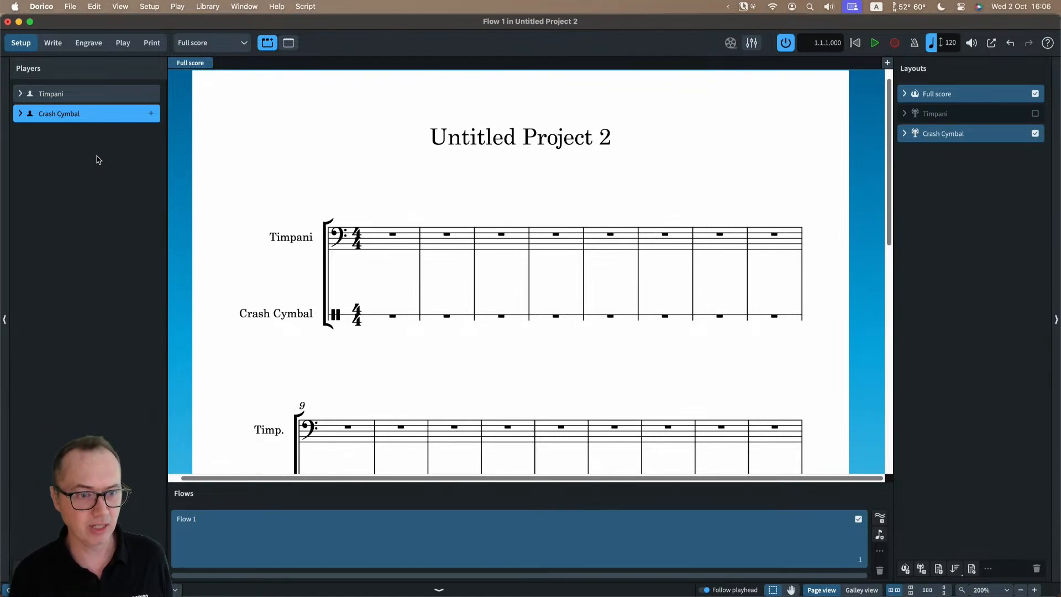
- Add two more single players, one holding Suspended Cymbal and one holding Tam-tam
{"action": "key", "text": "shift+p"}
{"action": "type", "text": "sus"}
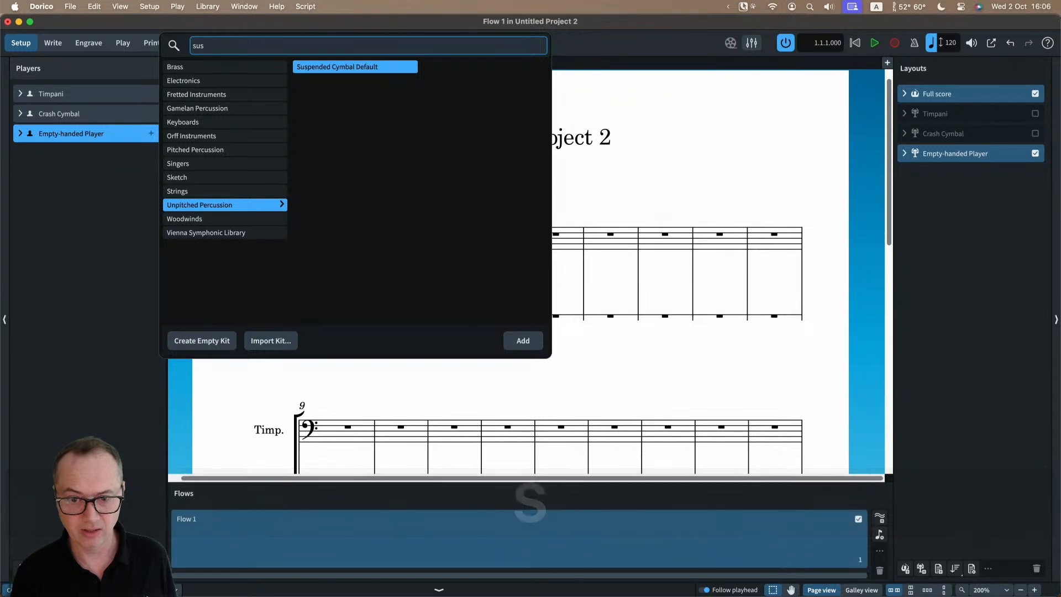
{"action": "key", "text": "Return"}
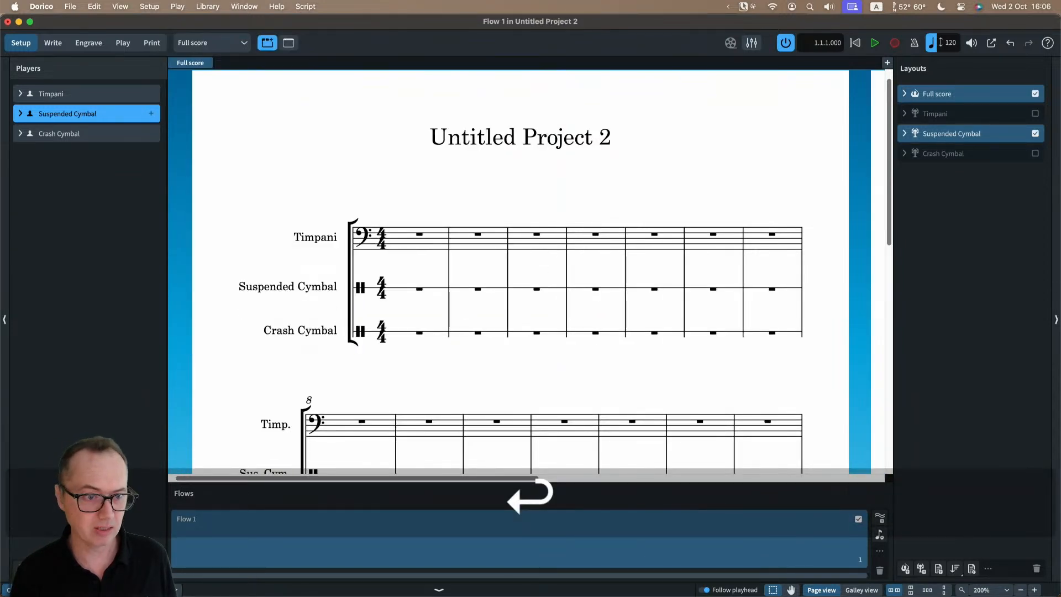
{"action": "key", "text": "shift+p"}
{"action": "type", "text": "tam"}
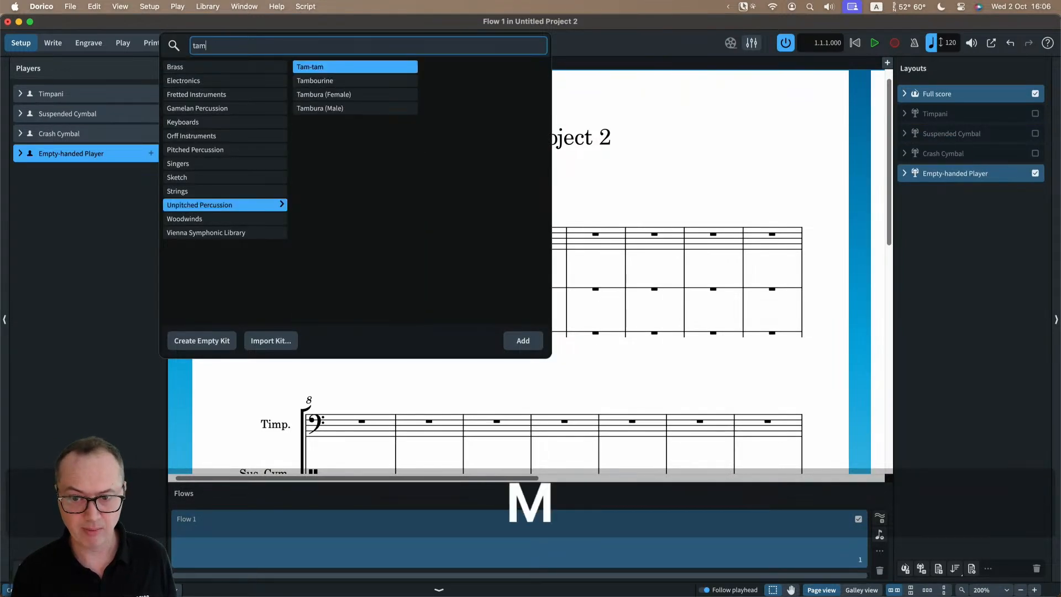
{"action": "key", "text": "Return"}
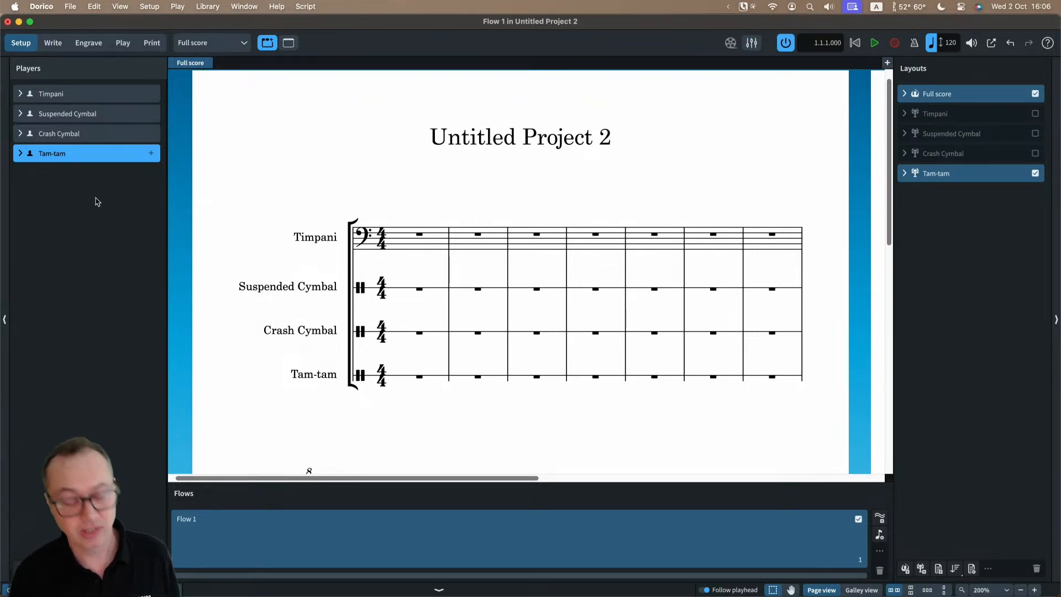
- Add two single players, one holding Triangle and one holding Snare Drum
{"action": "key", "text": "shift"}
{"action": "key", "text": "shift+p"}
{"action": "type", "text": "trian"}
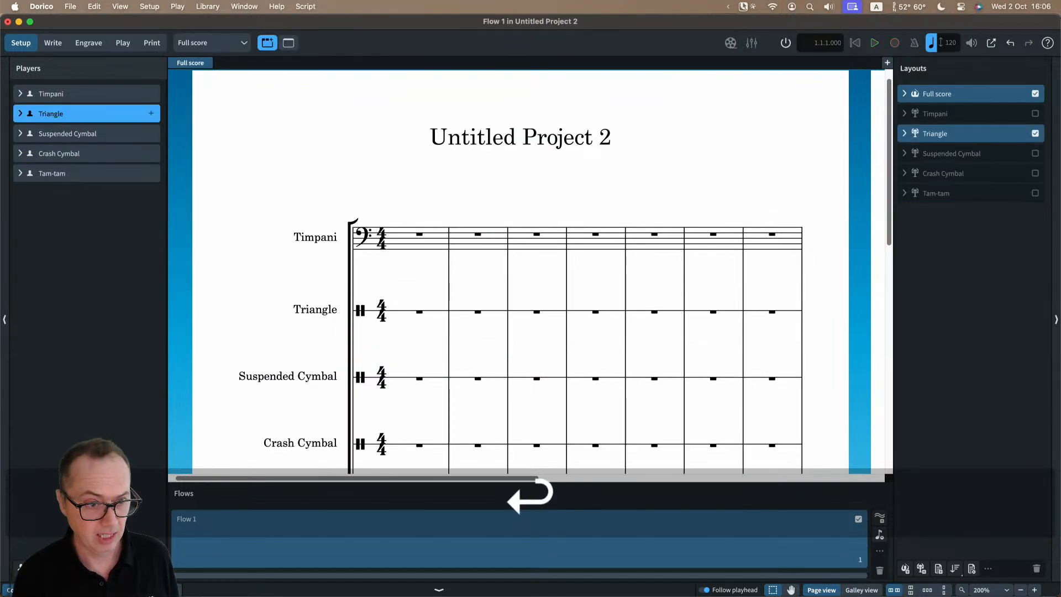
{"action": "key", "text": "shift+p"}
{"action": "type", "text": "snare"}
{"action": "key", "text": "Return"}
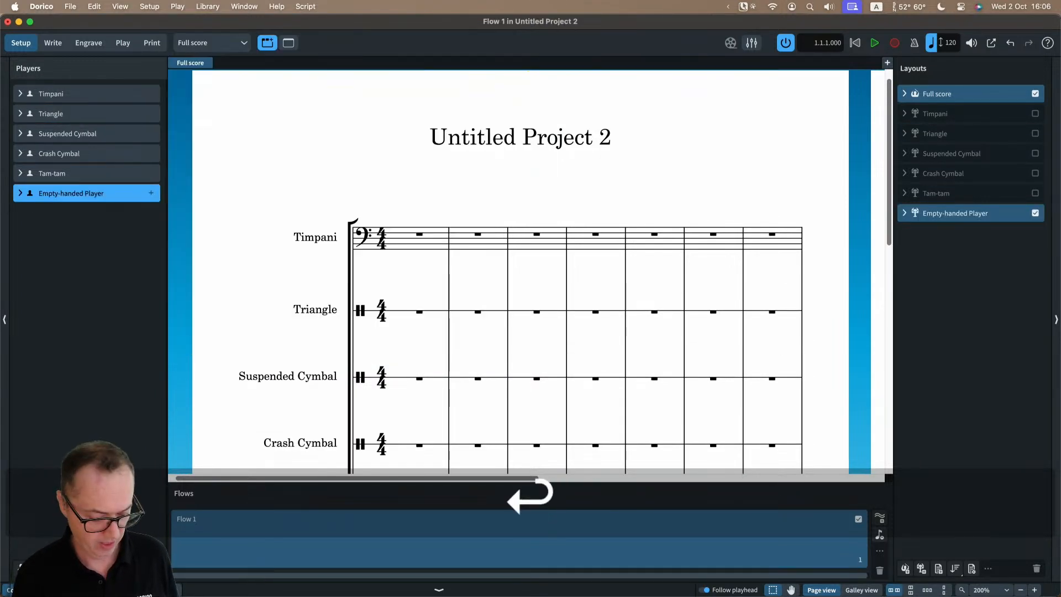
- Add two single players, one holding Bass Drum and one holding Glockenspiel
{"action": "key", "text": "shift+p"}
{"action": "type", "text": "bass drum"}
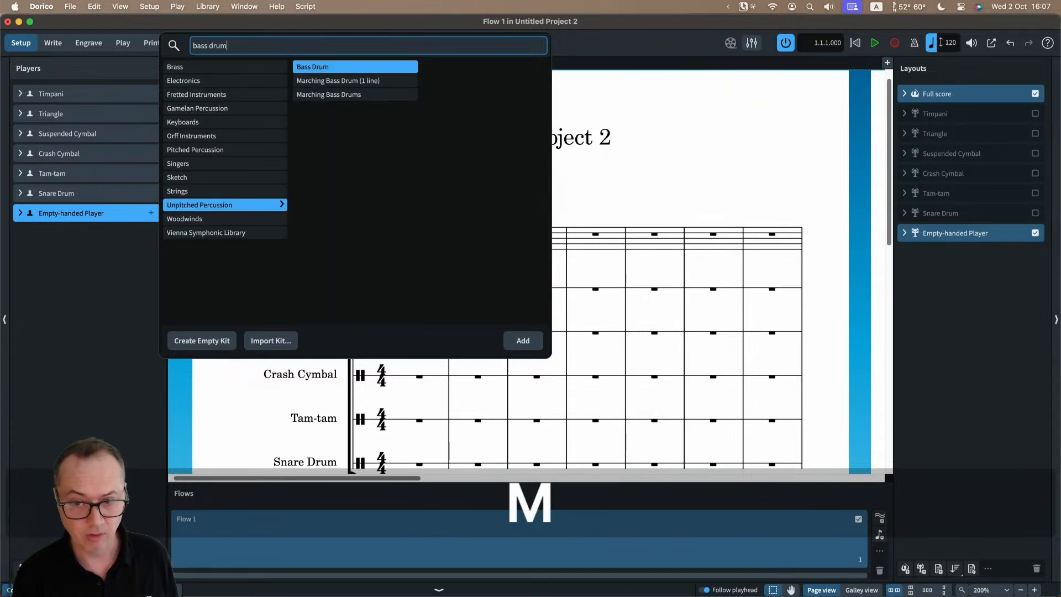
{"action": "key", "text": "Return"}
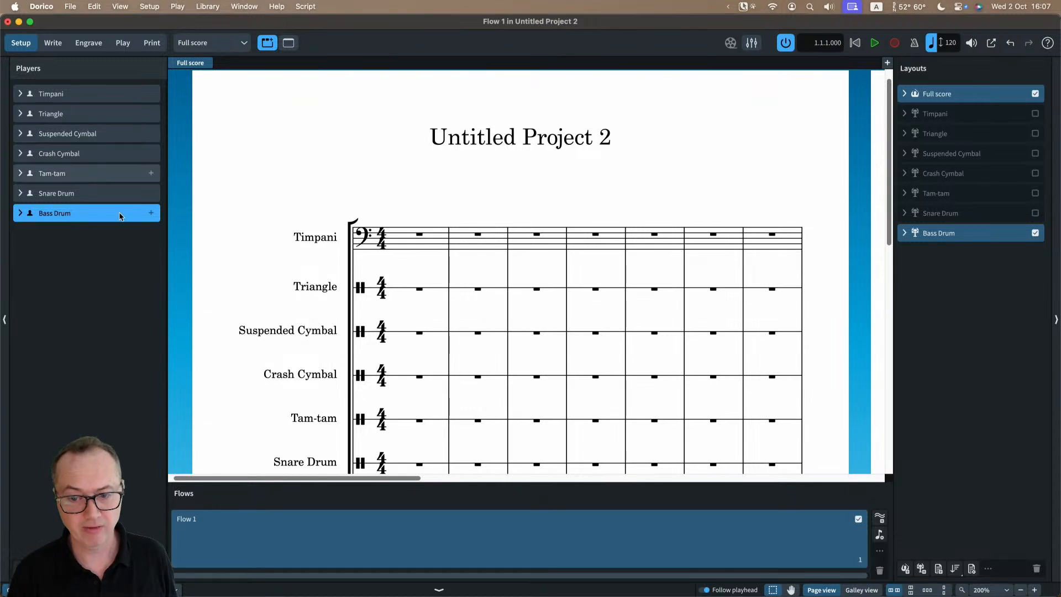
{"action": "scroll", "coordinate": [289, 272], "scroll_direction": "down", "scroll_amount": 3}
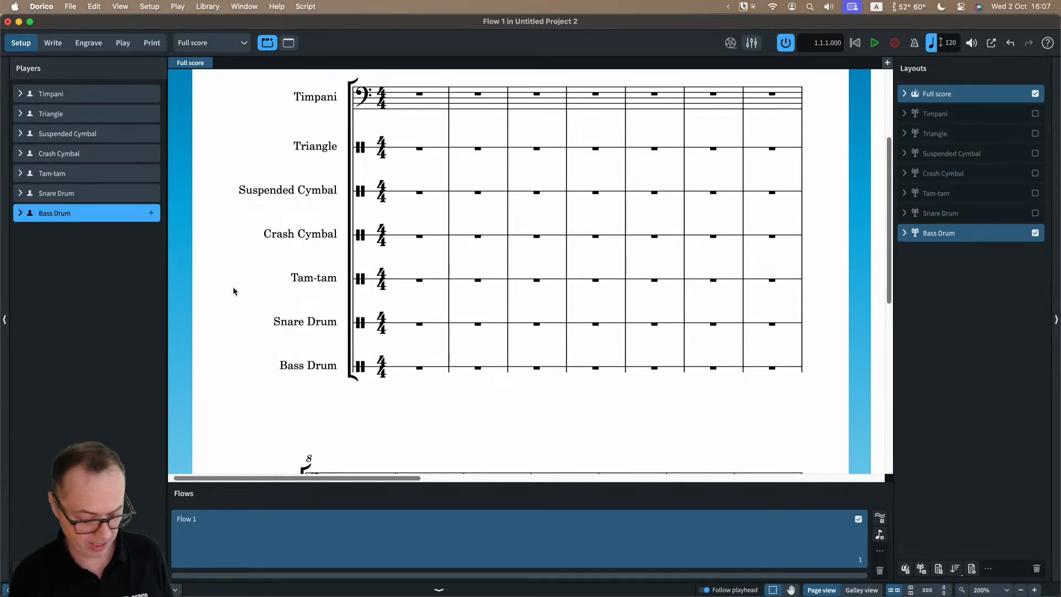
{"action": "key", "text": "shift+p"}
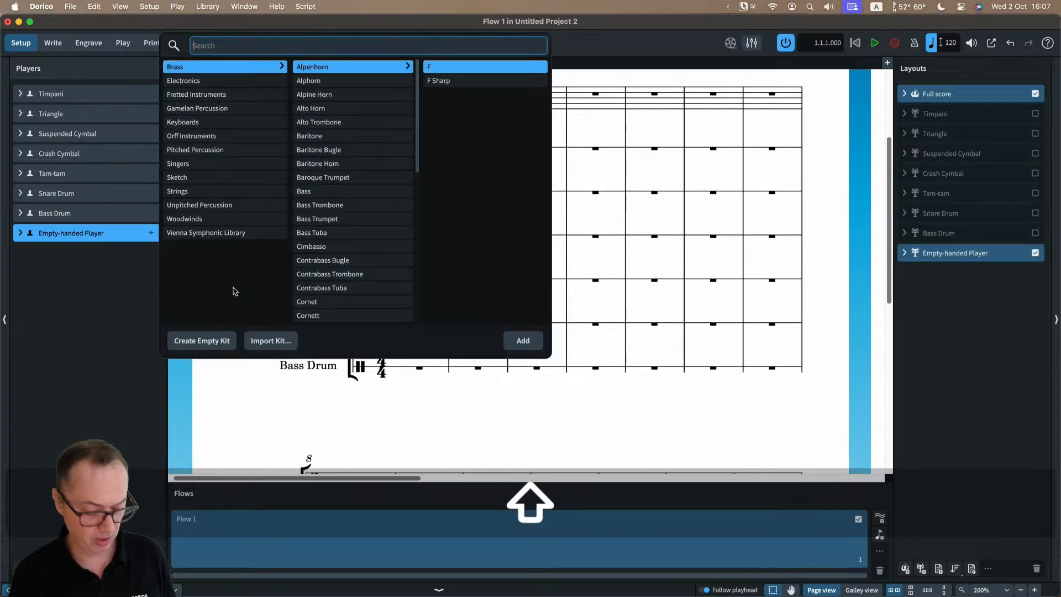
{"action": "type", "text": "glock"}
{"action": "key", "text": "Return"}
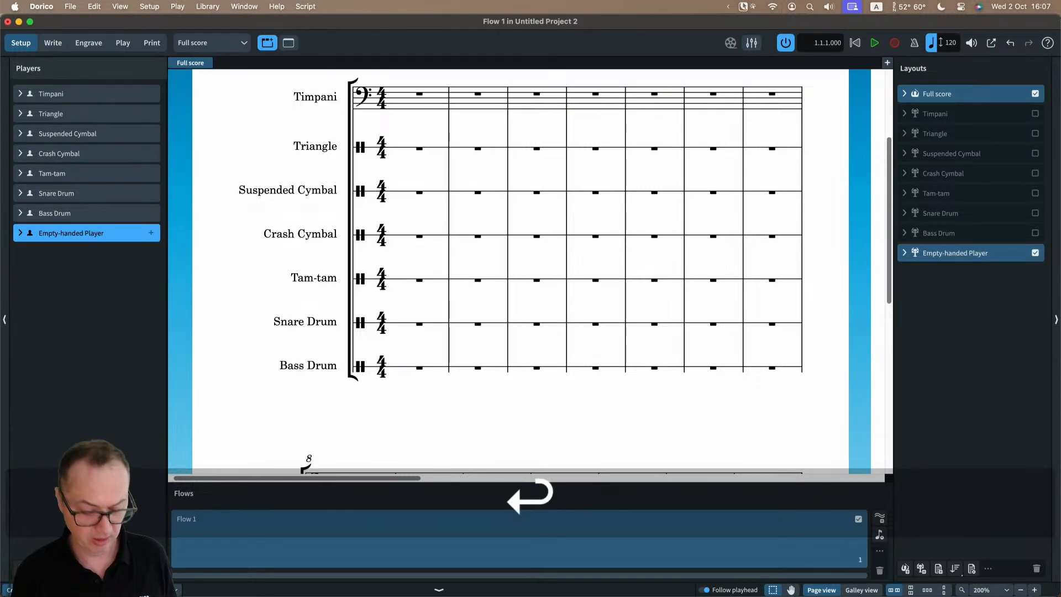
- Add two single players, one holding Xylophone and one holding Chimes
{"action": "key", "text": "shift+p"}
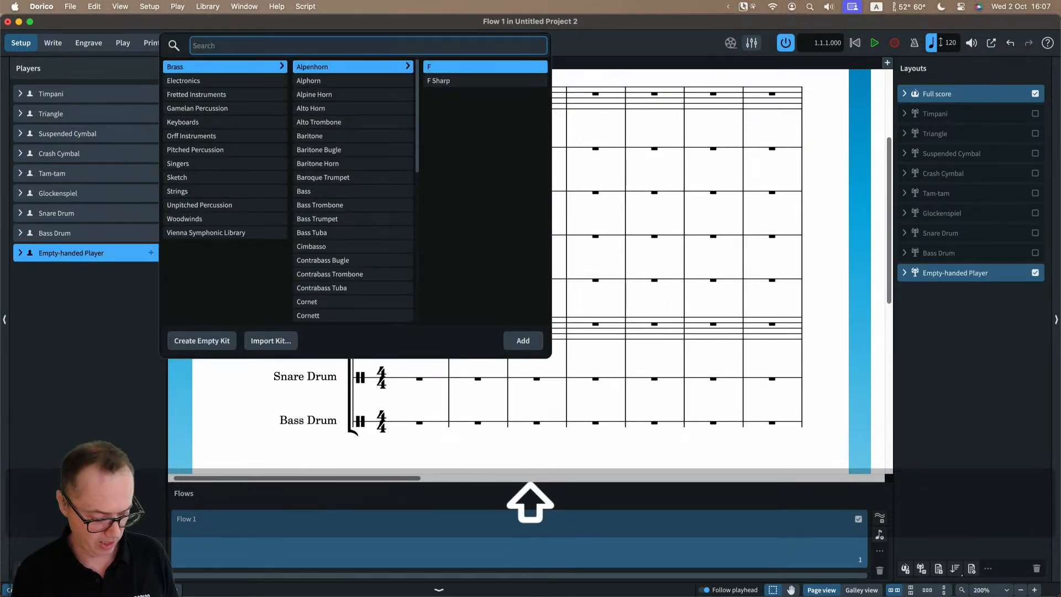
{"action": "type", "text": "sax sop"}
{"action": "key", "text": "Return"}
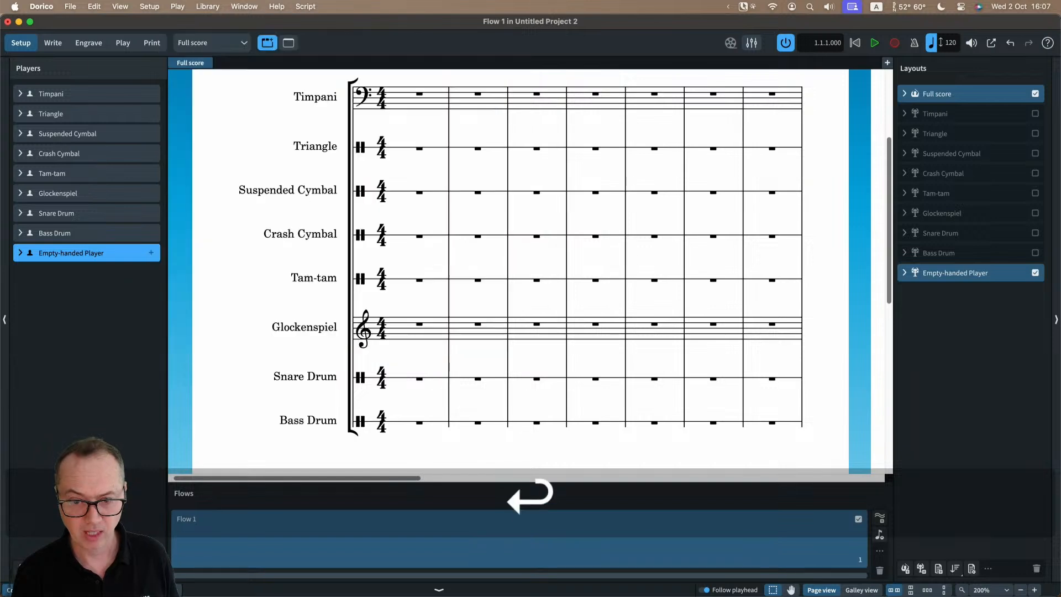
{"action": "key", "text": "shift+p"}
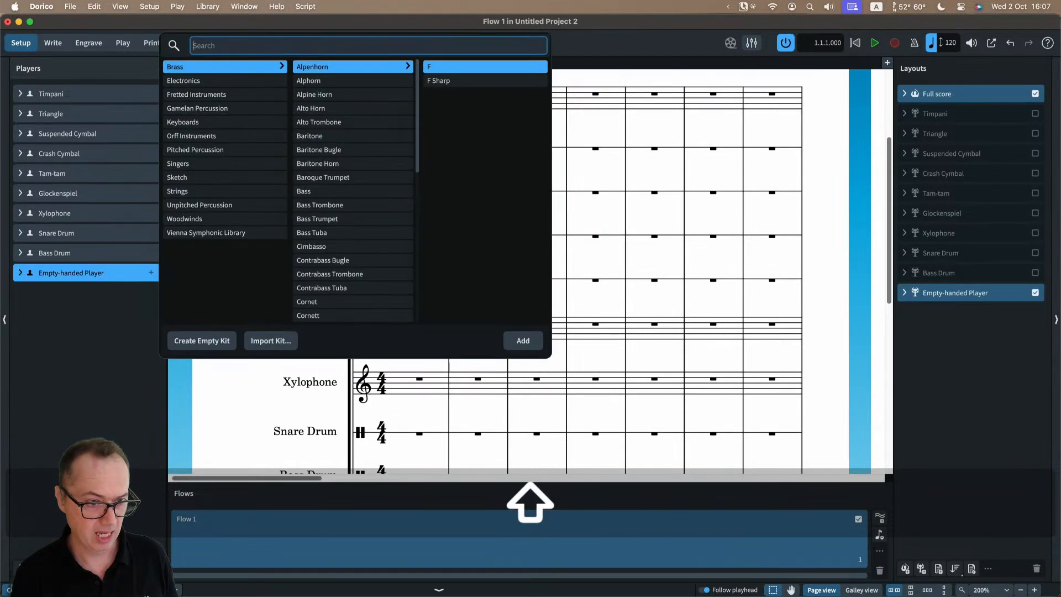
{"action": "type", "text": "chime"}
{"action": "key", "text": "Return"}
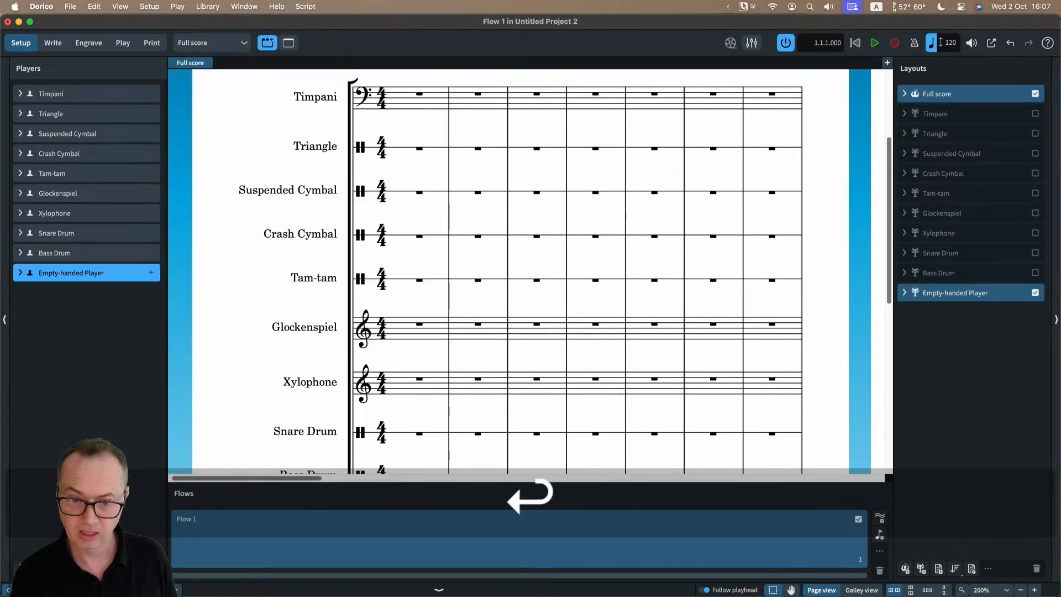
- Reorder the players so Snare Drum and Bass Drum come directly above Glockenspiel and Triangle comes directly below Tam-tam
{"action": "scroll", "coordinate": [322, 280], "scroll_direction": "down", "scroll_amount": 3}
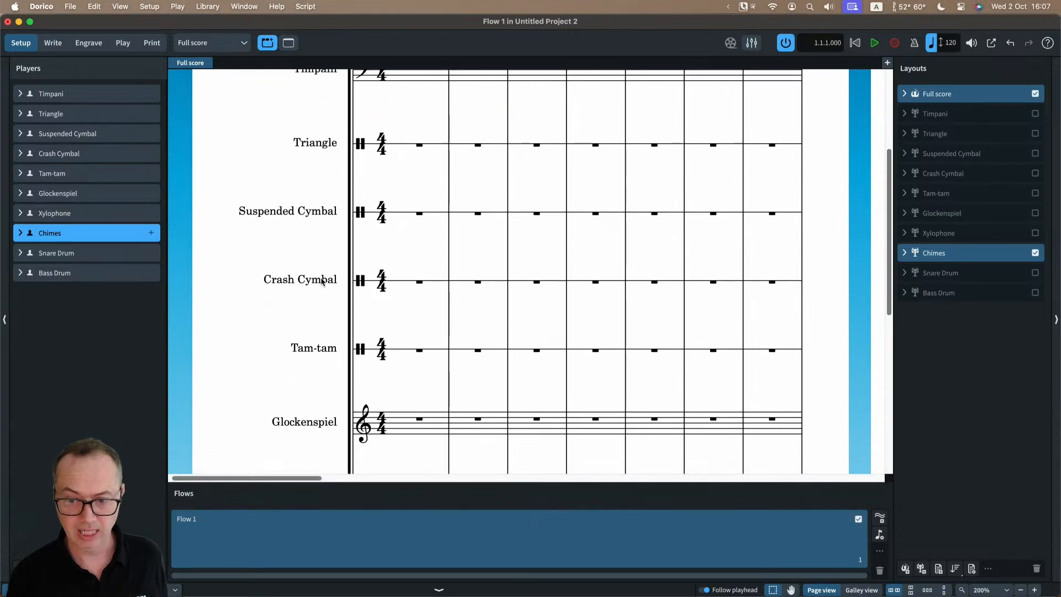
{"action": "scroll", "coordinate": [363, 335], "scroll_direction": "down", "scroll_amount": 1}
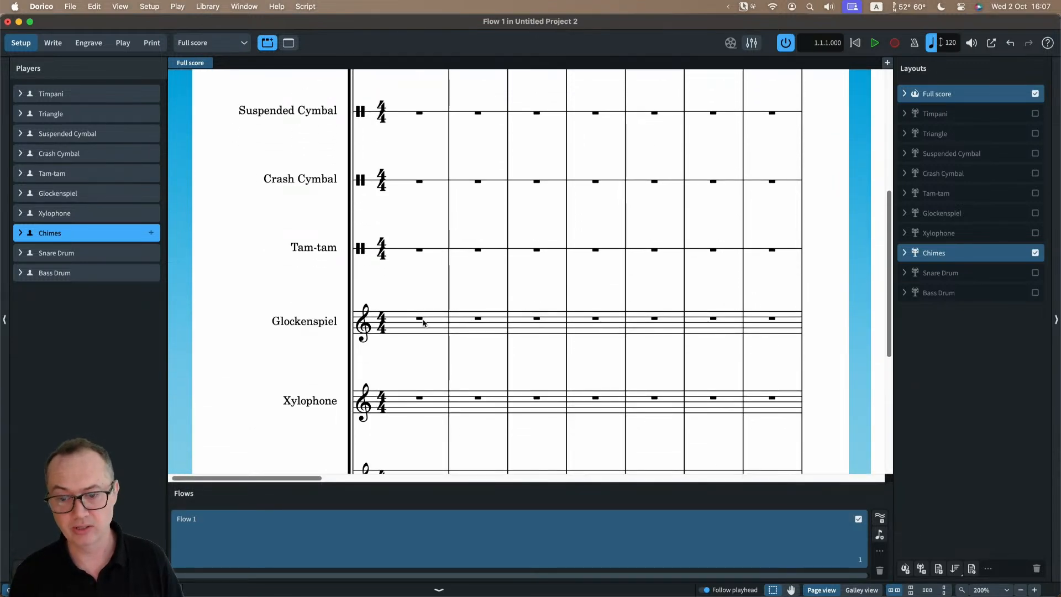
{"action": "scroll", "coordinate": [454, 326], "scroll_direction": "down", "scroll_amount": 1}
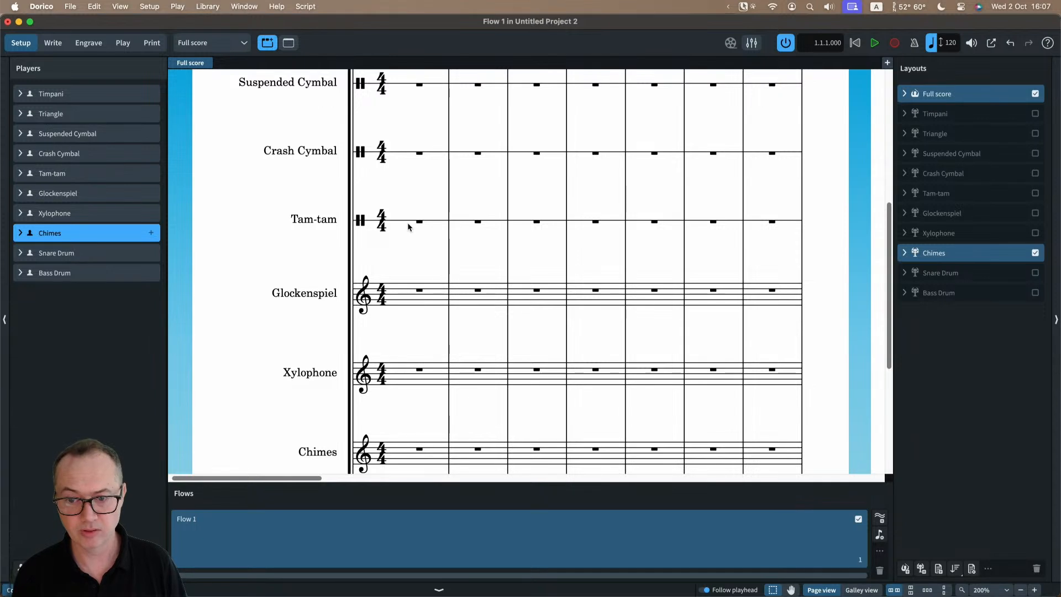
{"action": "scroll", "coordinate": [407, 224], "scroll_direction": "down", "scroll_amount": 6}
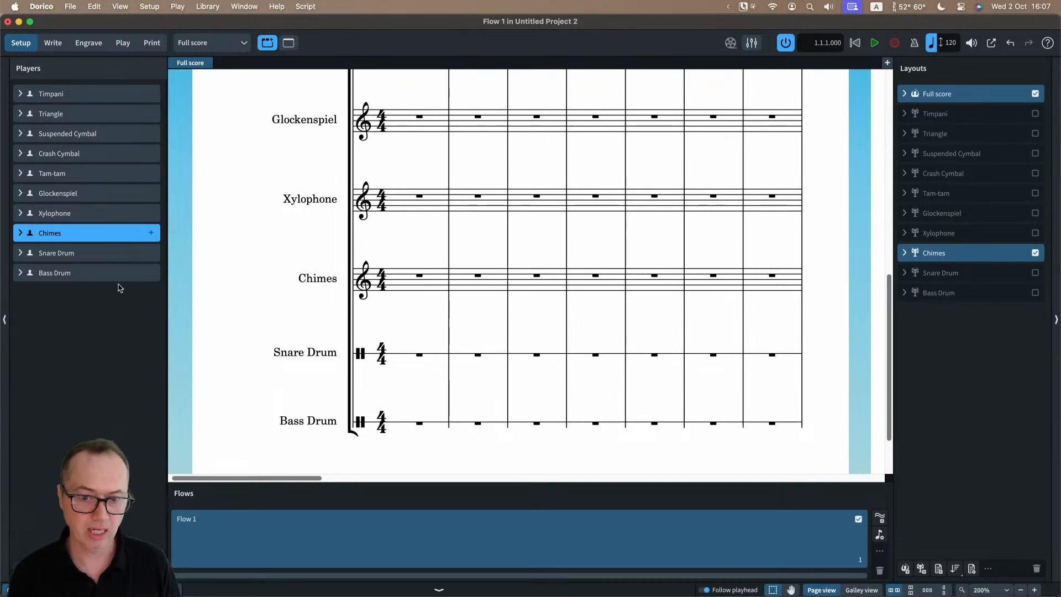
{"action": "left_click", "coordinate": [83, 252]}
{"action": "left_click_drag", "start_coordinate": [86, 208], "coordinate": [83, 192]}
{"action": "left_click_drag", "start_coordinate": [95, 274], "coordinate": [88, 207]}
{"action": "left_click_drag", "start_coordinate": [82, 119], "coordinate": [83, 176]}
{"action": "scroll", "coordinate": [359, 338], "scroll_direction": "up", "scroll_amount": 10}
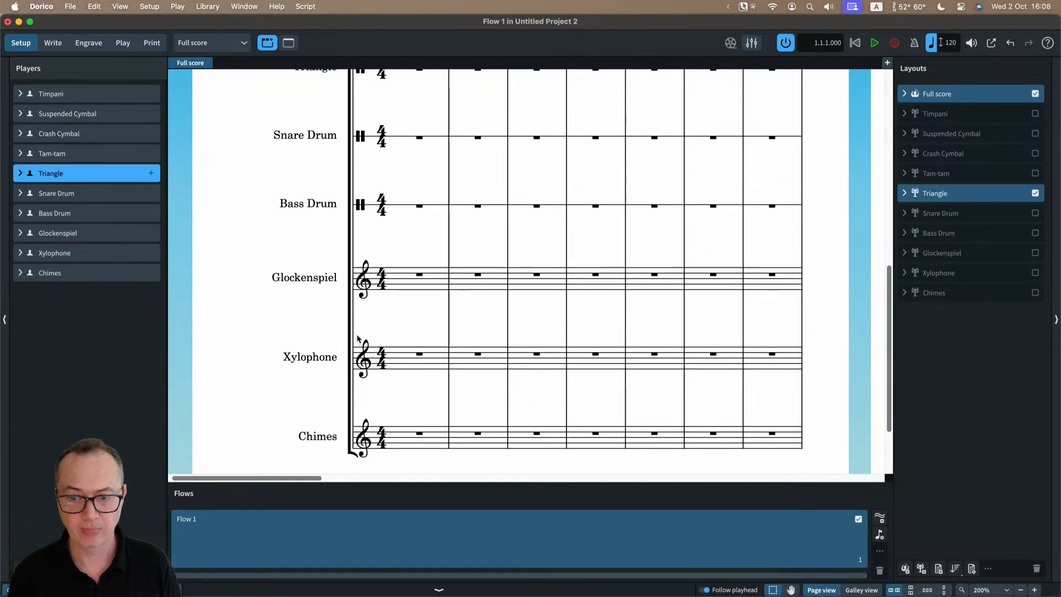
{"action": "scroll", "coordinate": [357, 340], "scroll_direction": "up", "scroll_amount": 5}
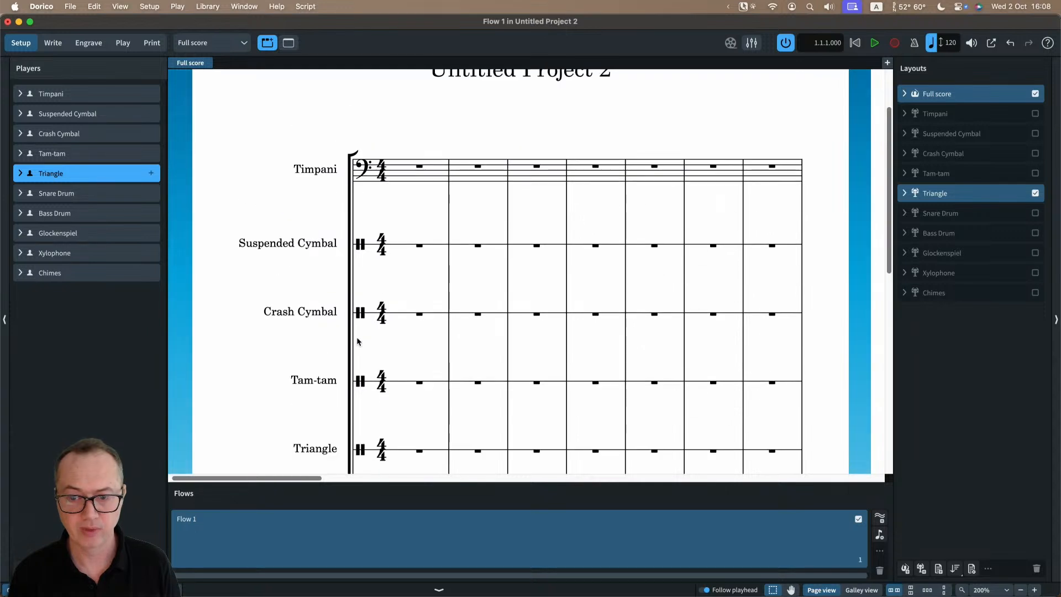
{"action": "scroll", "coordinate": [356, 339], "scroll_direction": "down", "scroll_amount": 9}
{"action": "scroll", "coordinate": [311, 360], "scroll_direction": "down", "scroll_amount": 1}
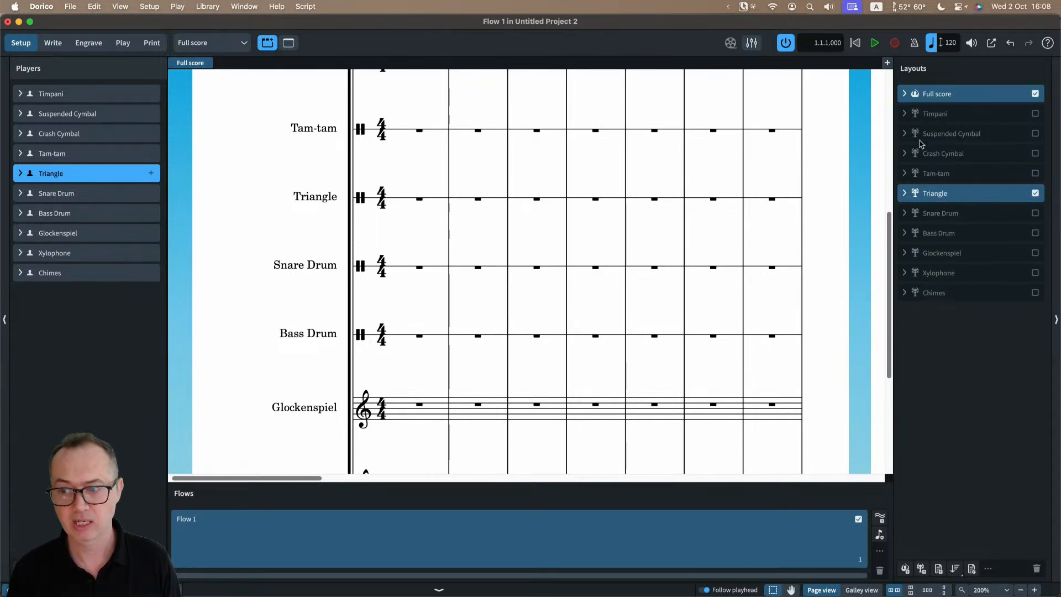
- Review the list of available layouts and look through the full score's percussion staves from Timpani to Chimes
{"action": "left_click", "coordinate": [232, 44]}
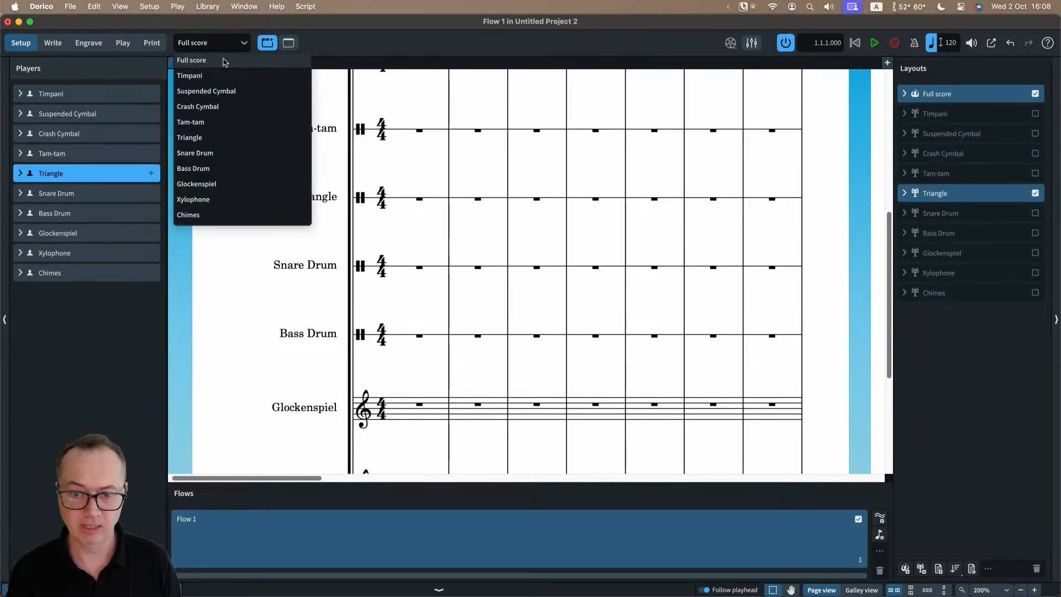
{"action": "left_click", "coordinate": [245, 243]}
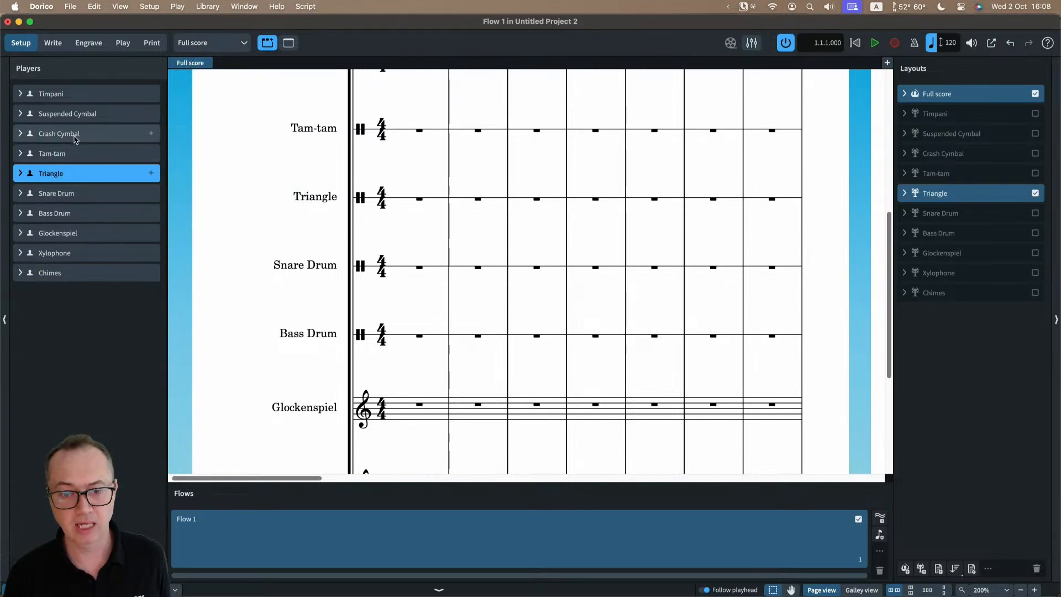
{"action": "scroll", "coordinate": [272, 150], "scroll_direction": "up", "scroll_amount": 4}
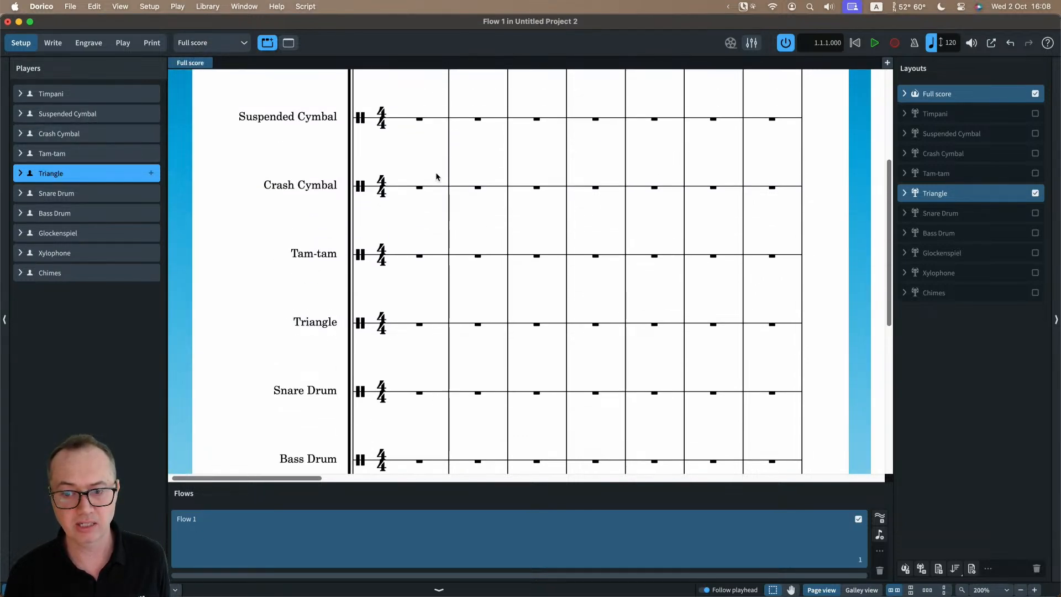
{"action": "scroll", "coordinate": [429, 187], "scroll_direction": "down", "scroll_amount": 10}
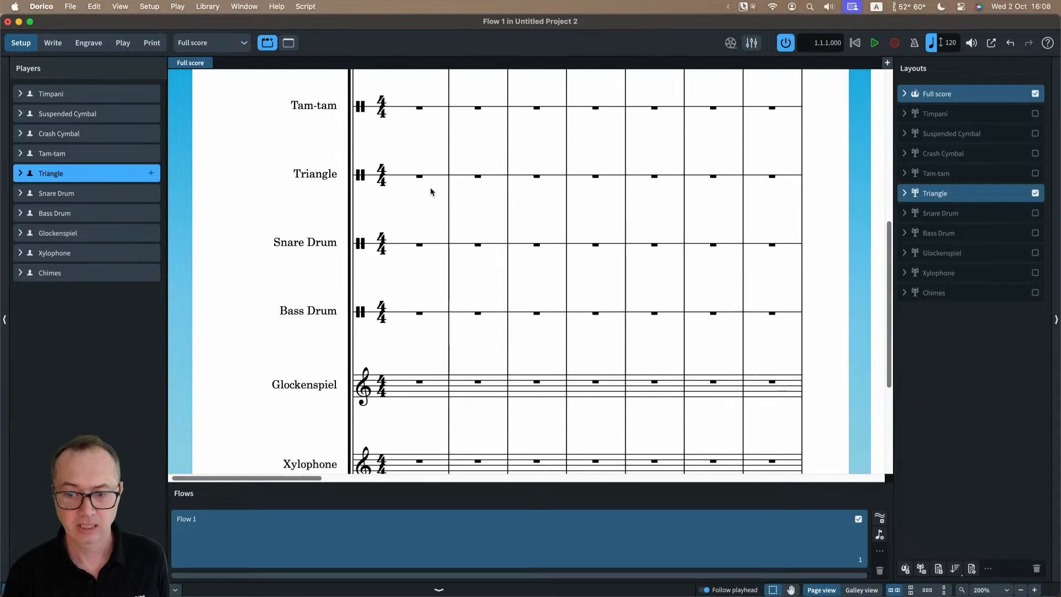
{"action": "scroll", "coordinate": [429, 281], "scroll_direction": "down", "scroll_amount": 2}
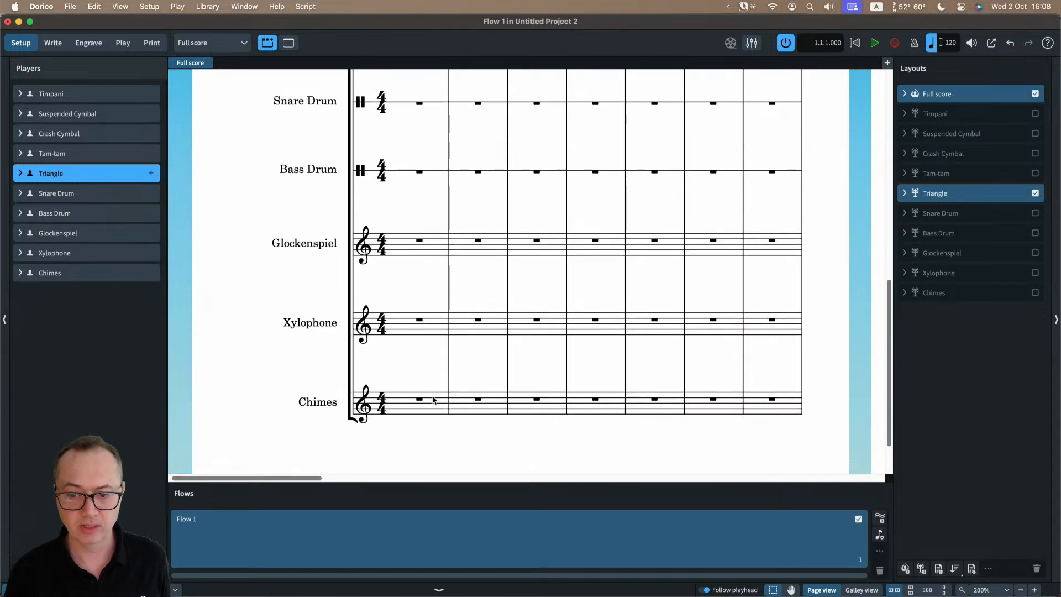
{"action": "scroll", "coordinate": [438, 379], "scroll_direction": "up", "scroll_amount": 10}
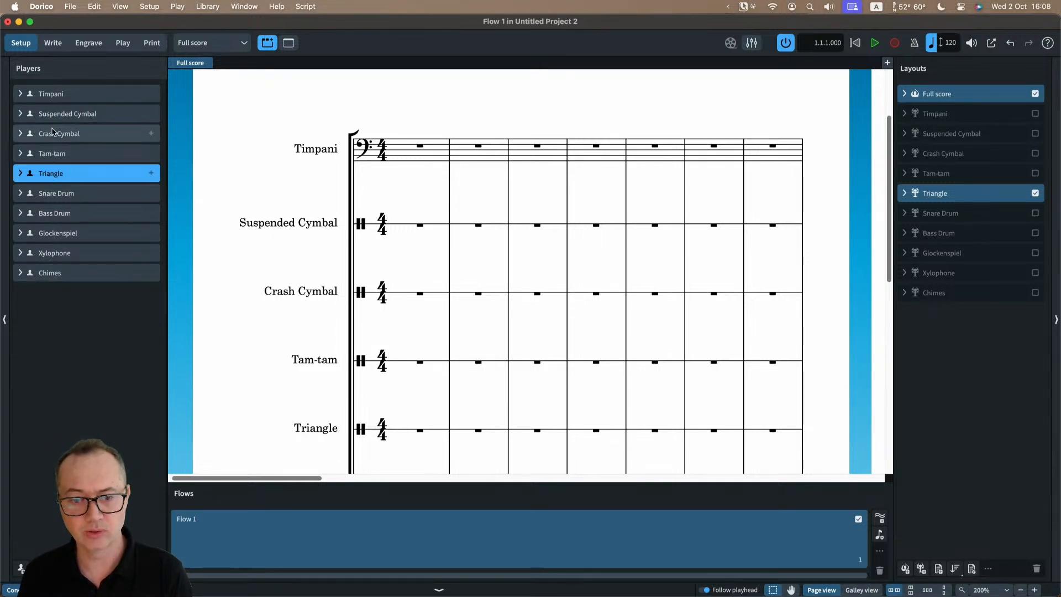
- Expand the Suspended Cymbal, Crash Cymbal and Tam-tam players to show the instruments they hold
{"action": "left_click", "coordinate": [21, 115]}
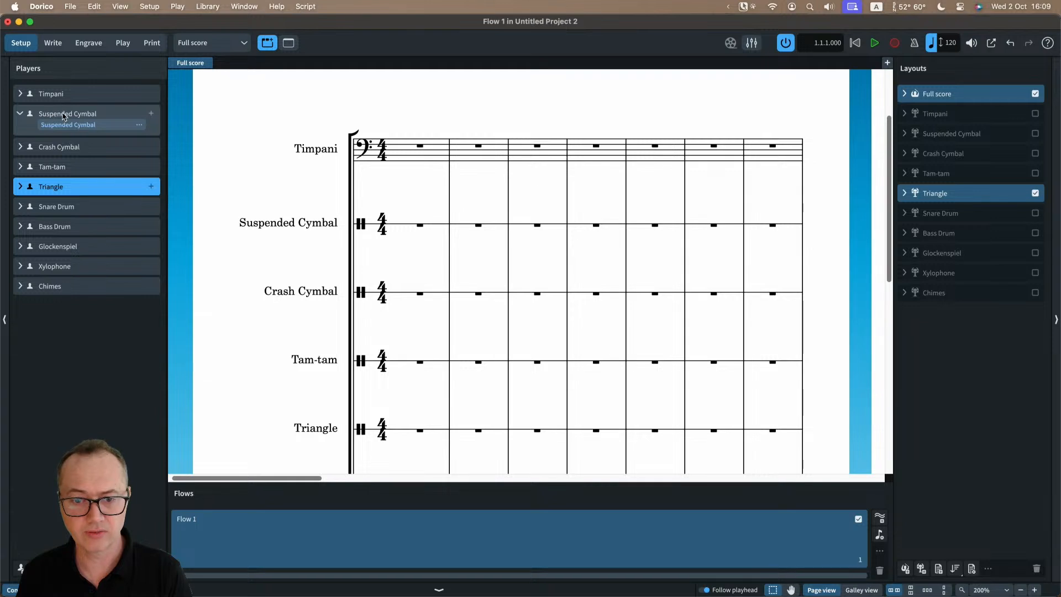
{"action": "left_click", "coordinate": [20, 148]}
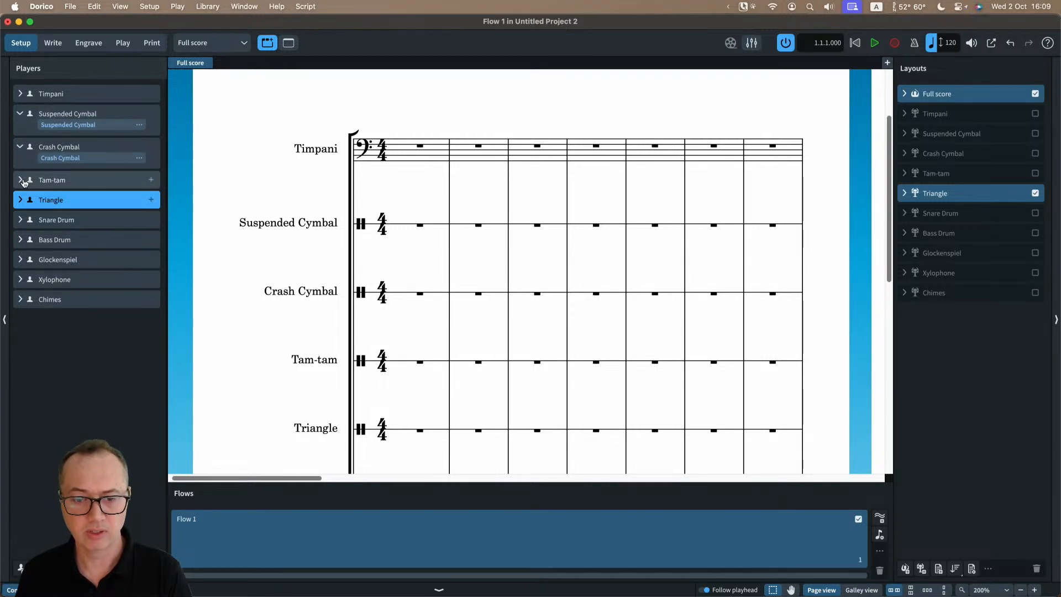
{"action": "left_click", "coordinate": [23, 182]}
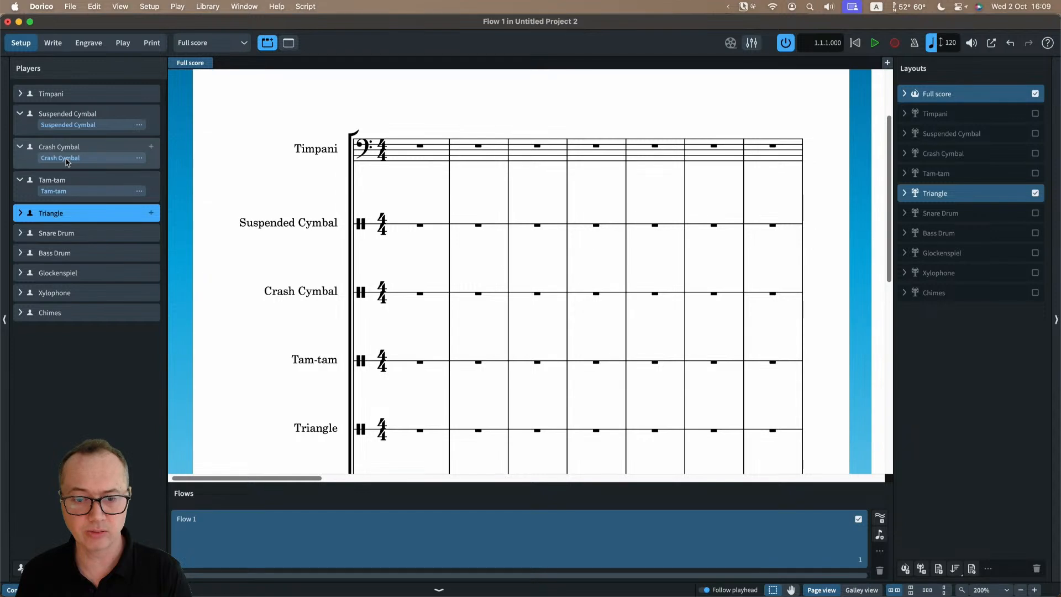
- Try moving the Crash Cymbal and Tam-tam instruments to the Suspended Cymbal player, and undo both moves
{"action": "mouse_move", "coordinate": [31, 159]}
{"action": "left_mouse_down"}
{"action": "mouse_move", "coordinate": [29, 124]}
{"action": "mouse_move", "coordinate": [25, 143]}
{"action": "left_mouse_up"}
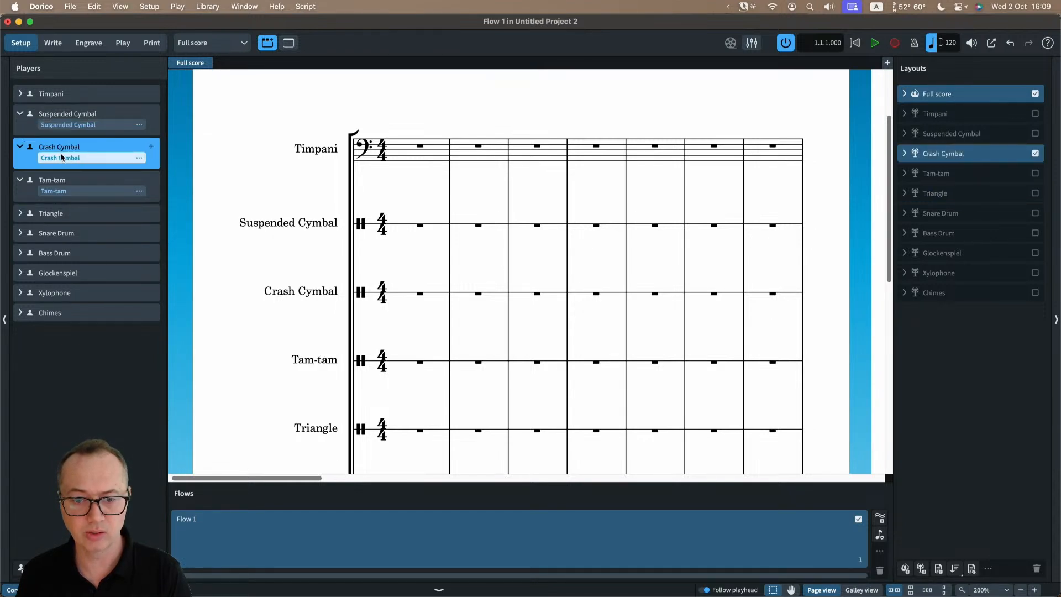
{"action": "left_click_drag", "start_coordinate": [93, 161], "coordinate": [93, 137]}
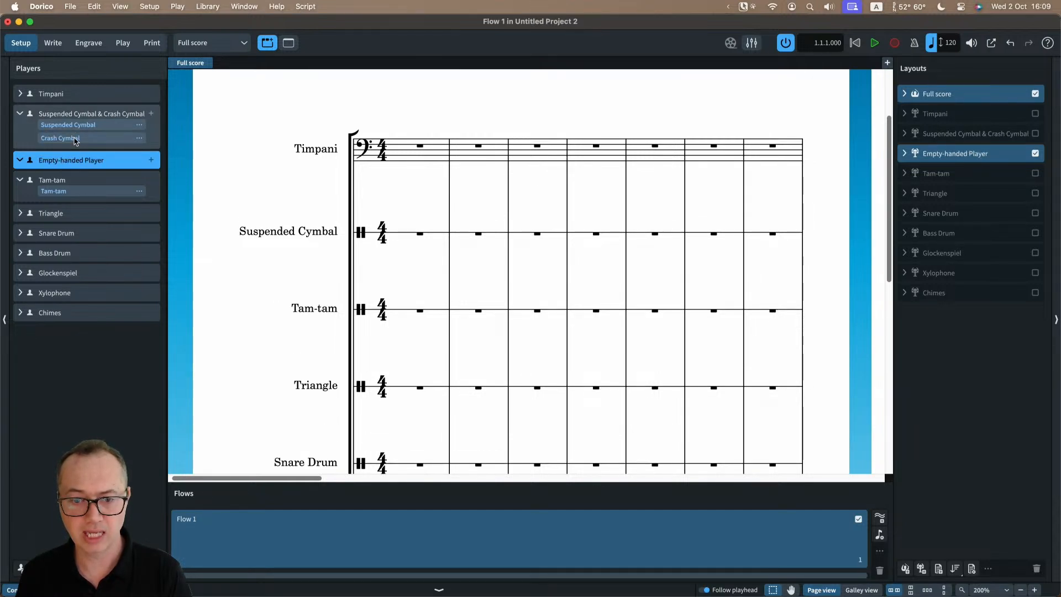
{"action": "left_click_drag", "start_coordinate": [77, 191], "coordinate": [85, 144]}
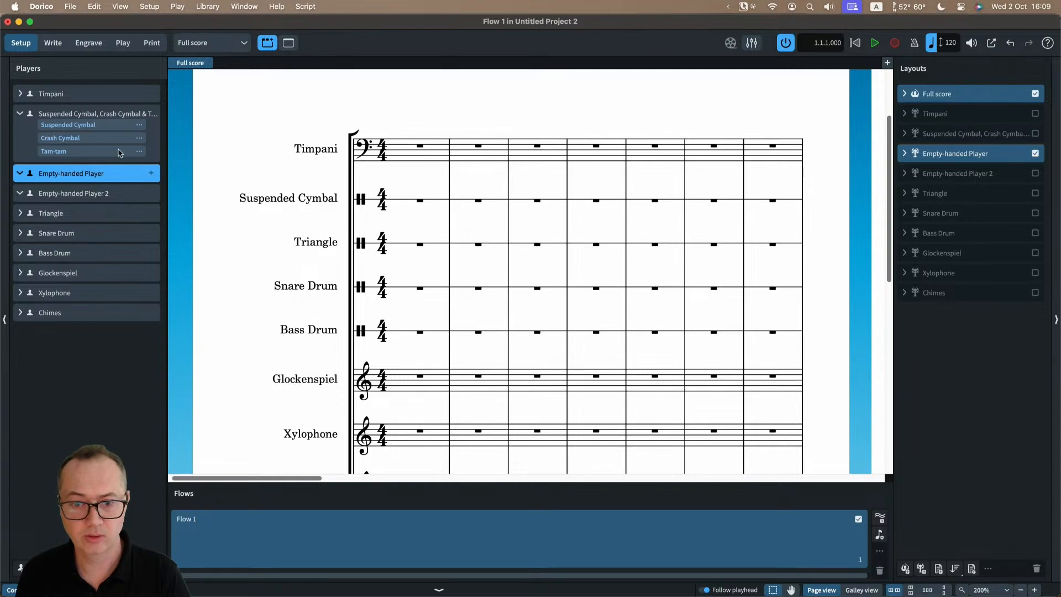
{"action": "left_click", "coordinate": [33, 132]}
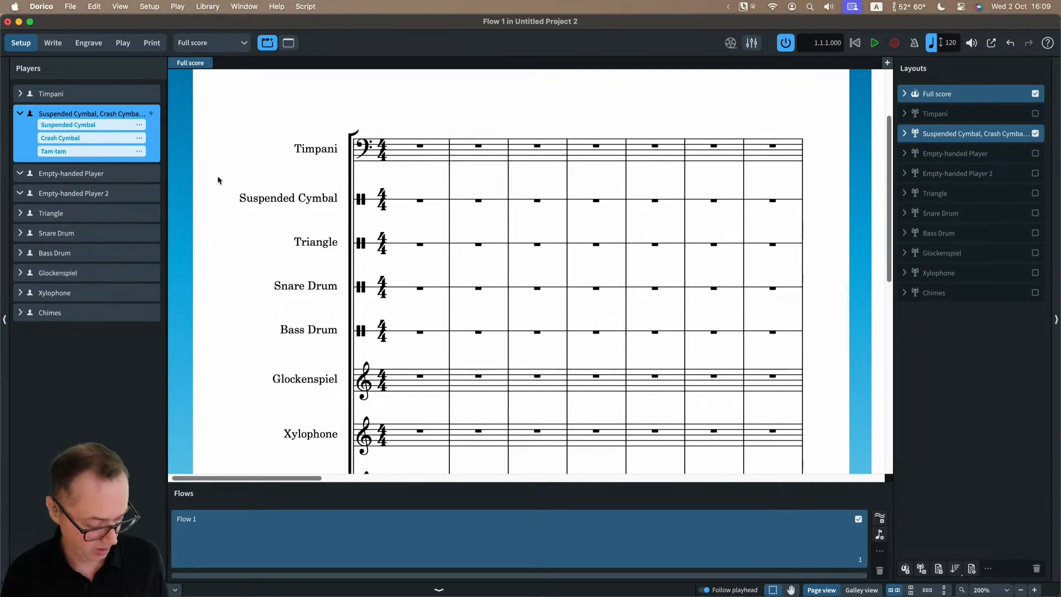
{"action": "key", "text": "super+z"}
{"action": "key", "text": "super+z"}
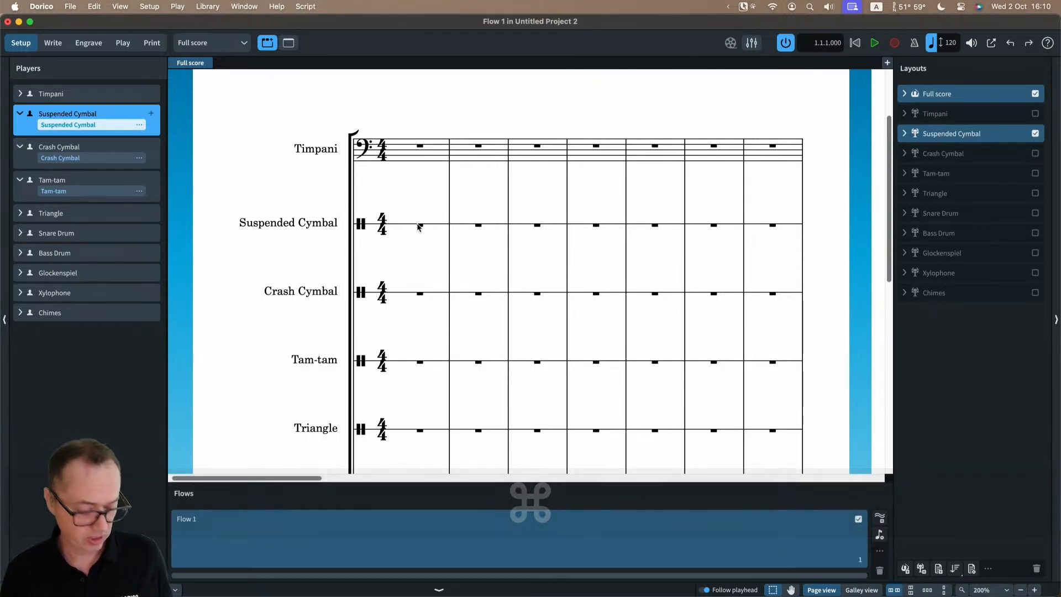
- Enter a quarter note on the first beat of bar 1 in the Suspended Cymbal staff
{"action": "left_click", "coordinate": [55, 45]}
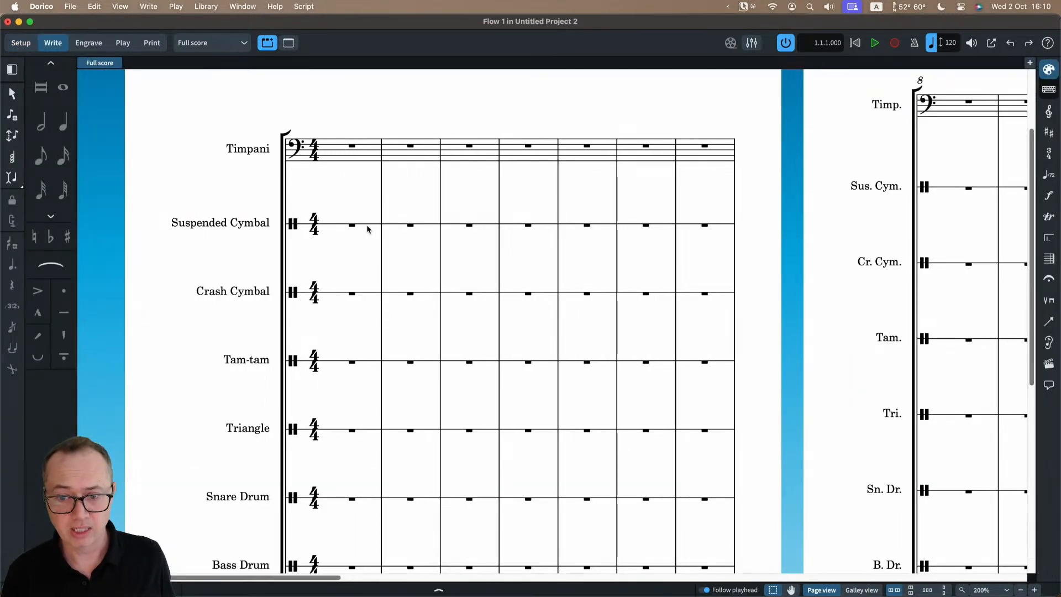
{"action": "left_click", "coordinate": [354, 228]}
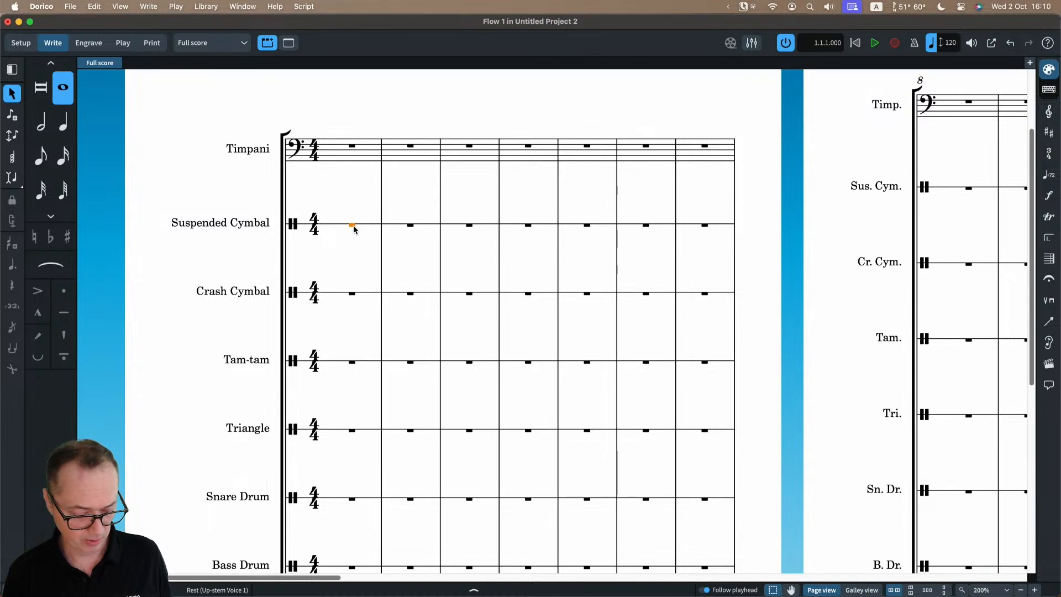
{"action": "key", "text": "Return"}
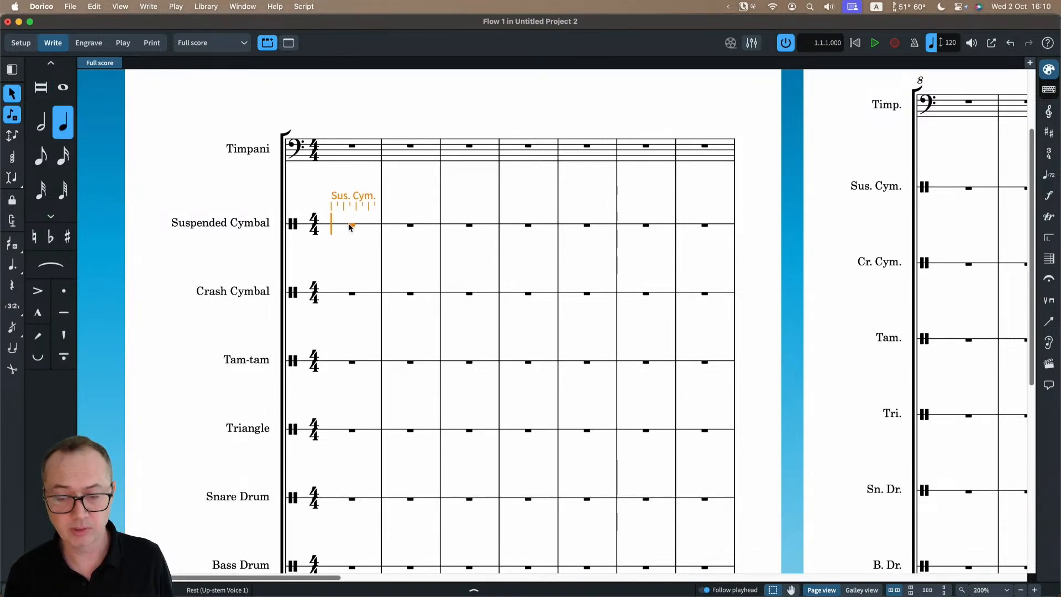
{"action": "key", "text": "y"}
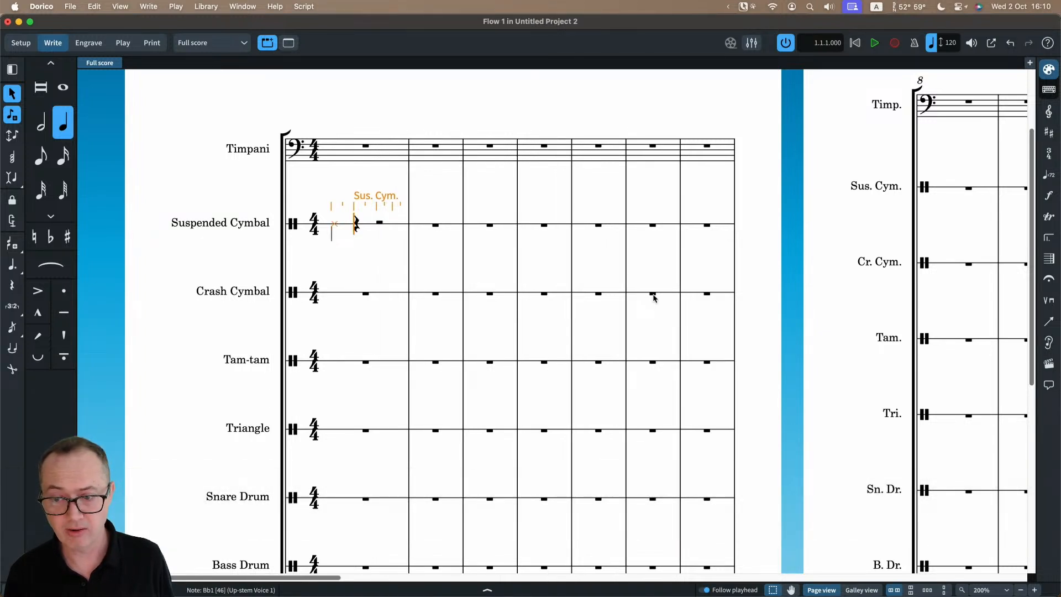
- Enter a quarter note on the first beat of bar 6 in the Crash Cymbal staff
{"action": "left_click", "coordinate": [652, 294]}
{"action": "key", "text": "Return"}
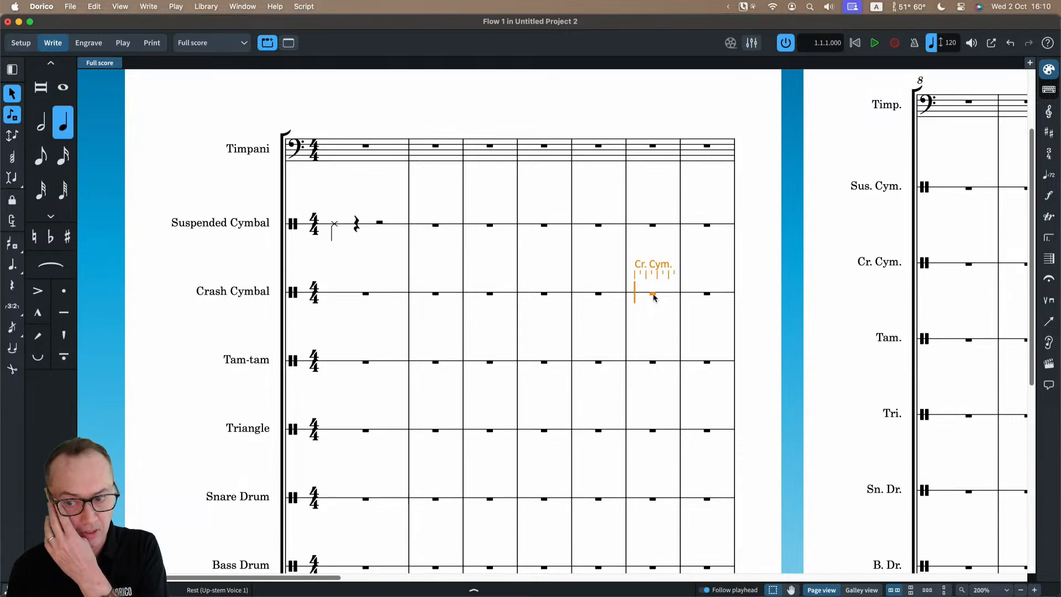
{"action": "key", "text": "Return"}
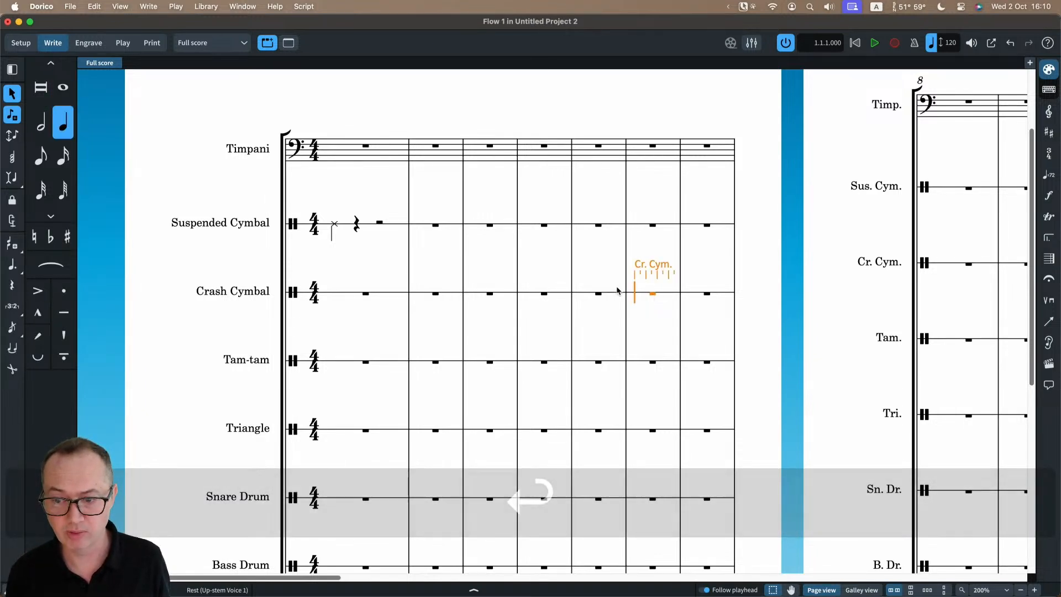
{"action": "key", "text": "y"}
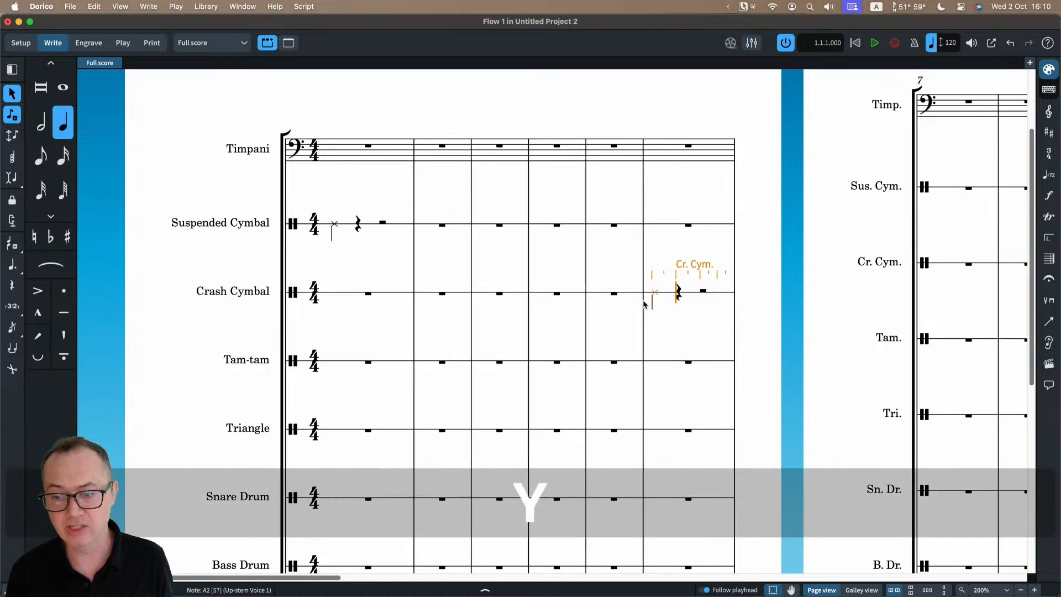
- Enter a quarter note on the first beat of bar 8 in the Tam-tam staff
{"action": "scroll", "coordinate": [665, 315], "scroll_direction": "right", "scroll_amount": 2}
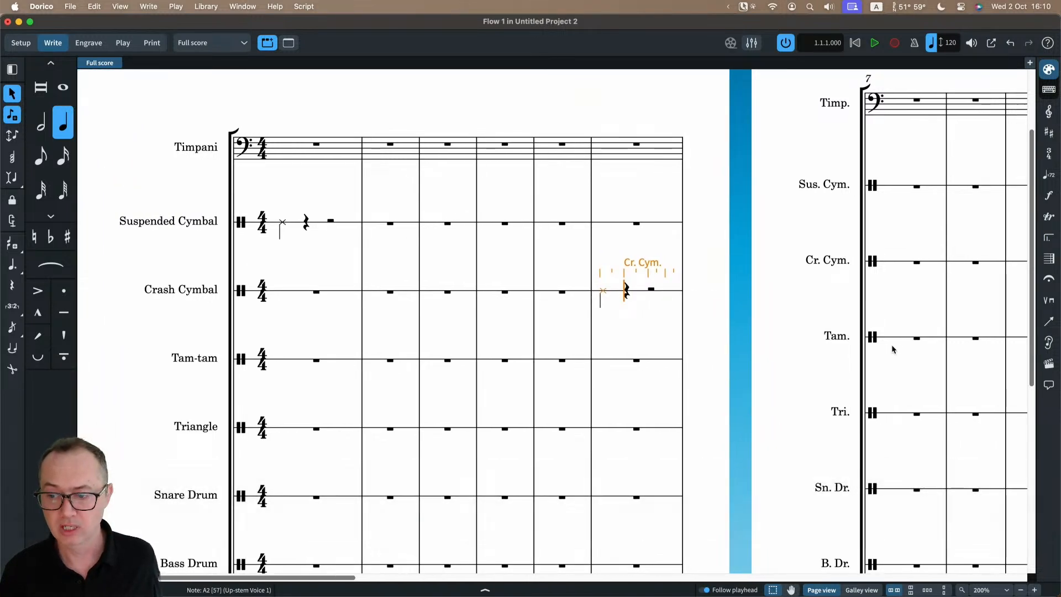
{"action": "left_click", "coordinate": [975, 338]}
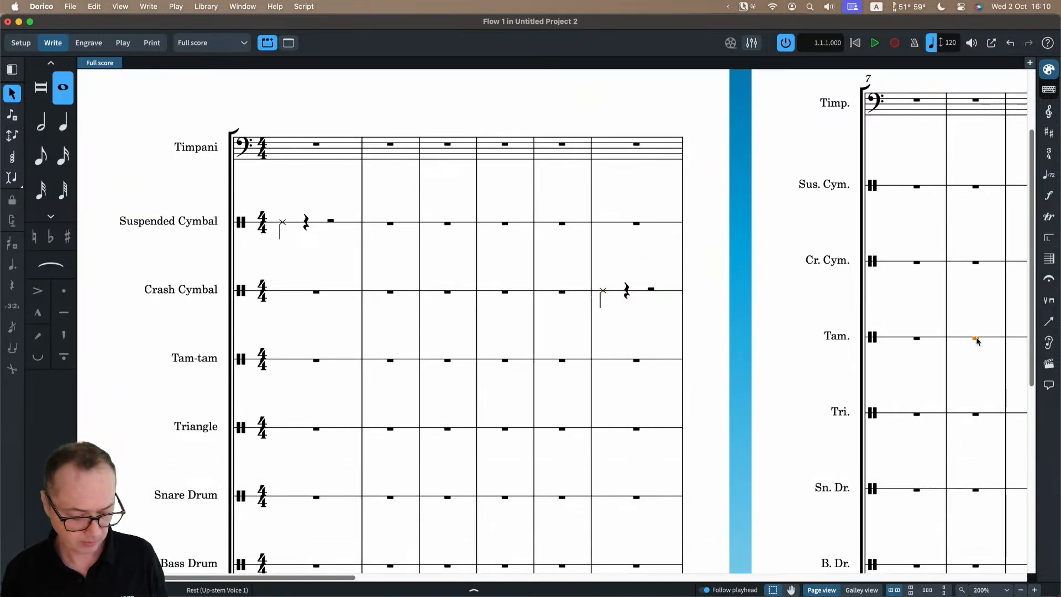
{"action": "key", "text": "Return"}
{"action": "key", "text": "y"}
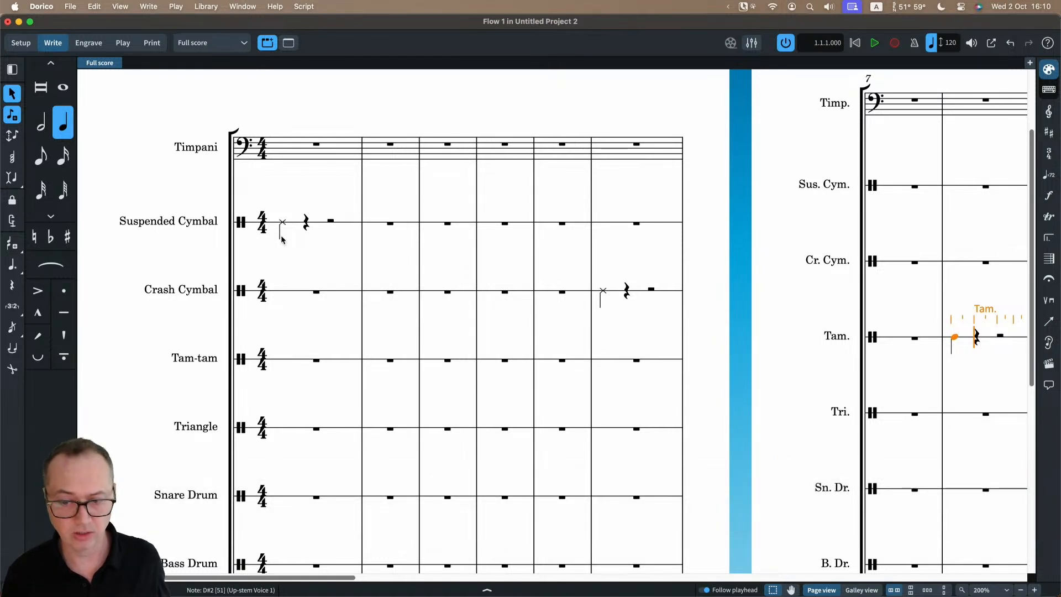
- Try further quarter notes with the pitches A, D, F and E on the Tam-tam staff, remove them and end note input
{"action": "scroll", "coordinate": [281, 239], "scroll_direction": "right", "scroll_amount": 2}
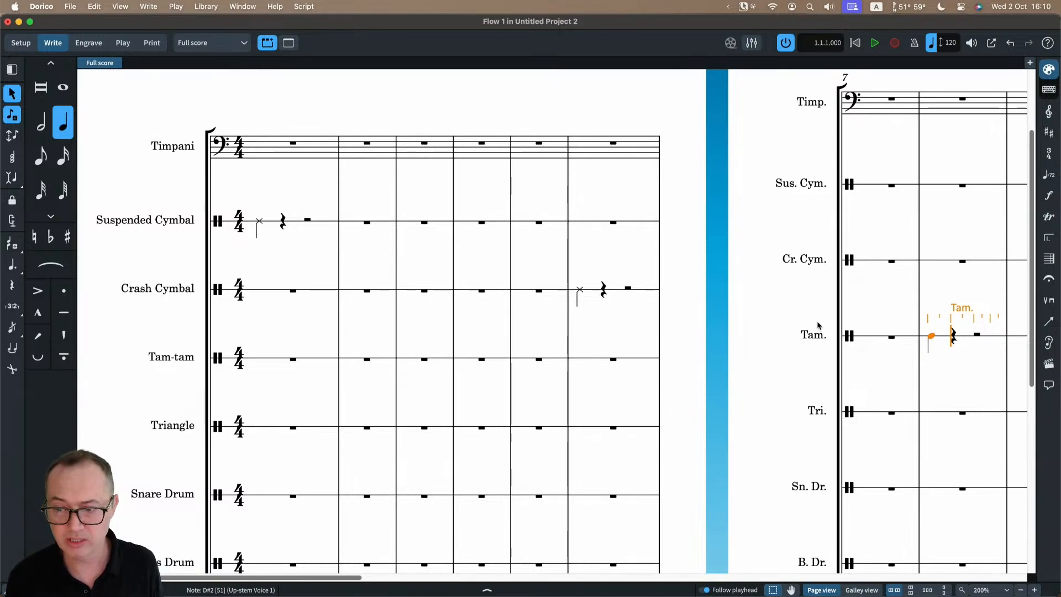
{"action": "scroll", "coordinate": [821, 332], "scroll_direction": "right", "scroll_amount": 5}
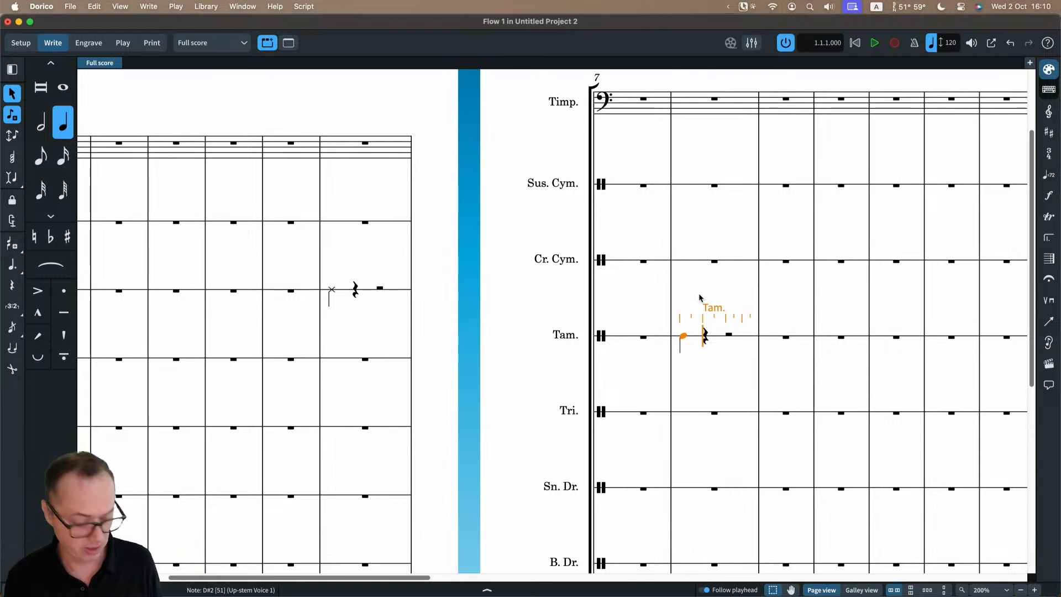
{"action": "key", "text": "a"}
{"action": "key", "text": "d"}
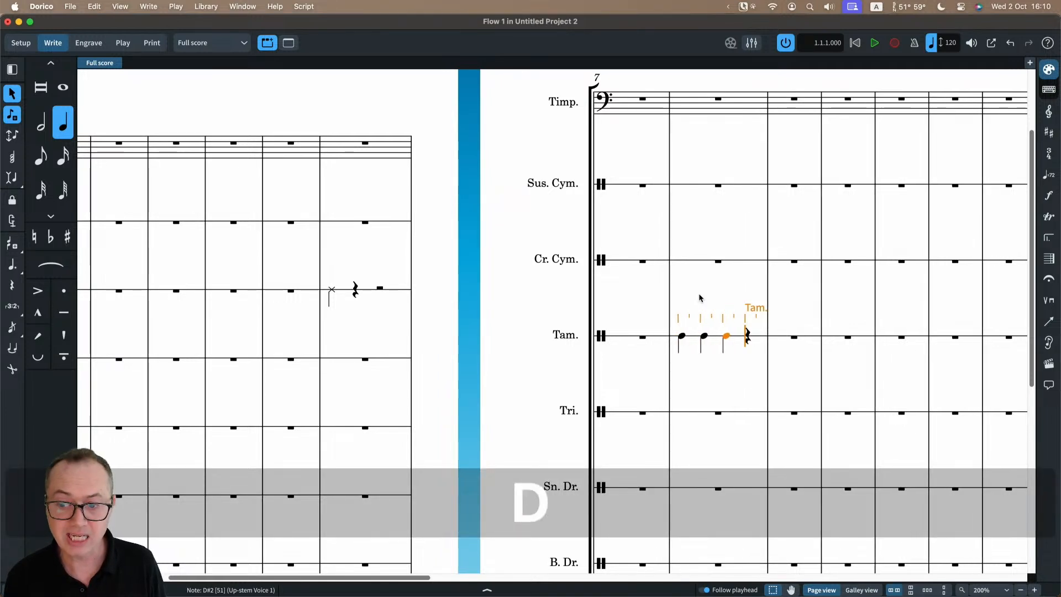
{"action": "key", "text": "f"}
{"action": "key", "text": "e"}
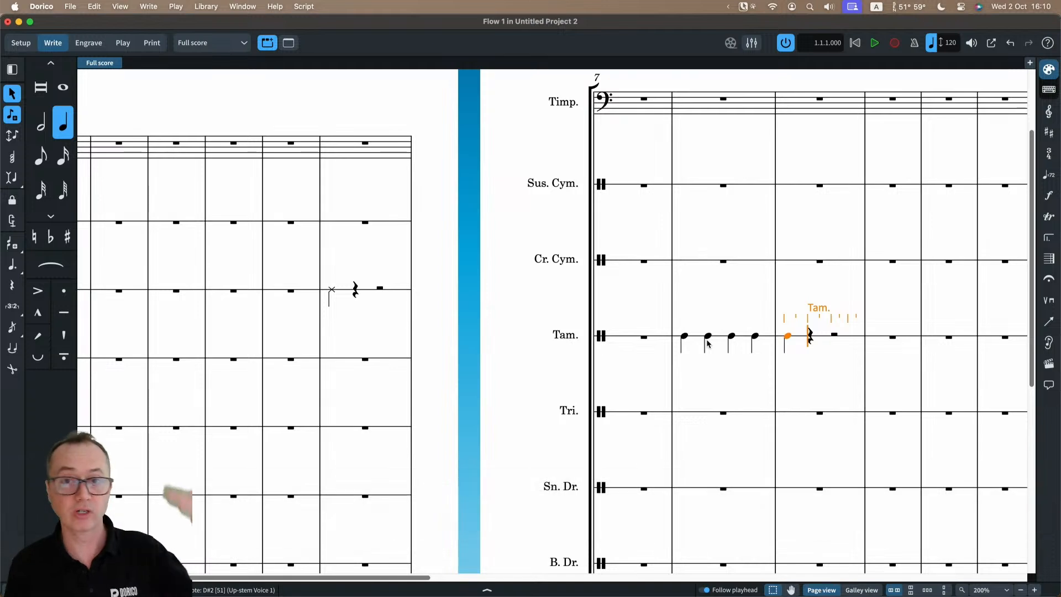
{"action": "key", "text": "BackSpace"}
{"action": "key", "text": "BackSpace"}
{"action": "key", "text": "BackSpace"}
{"action": "key", "text": "BackSpace"}
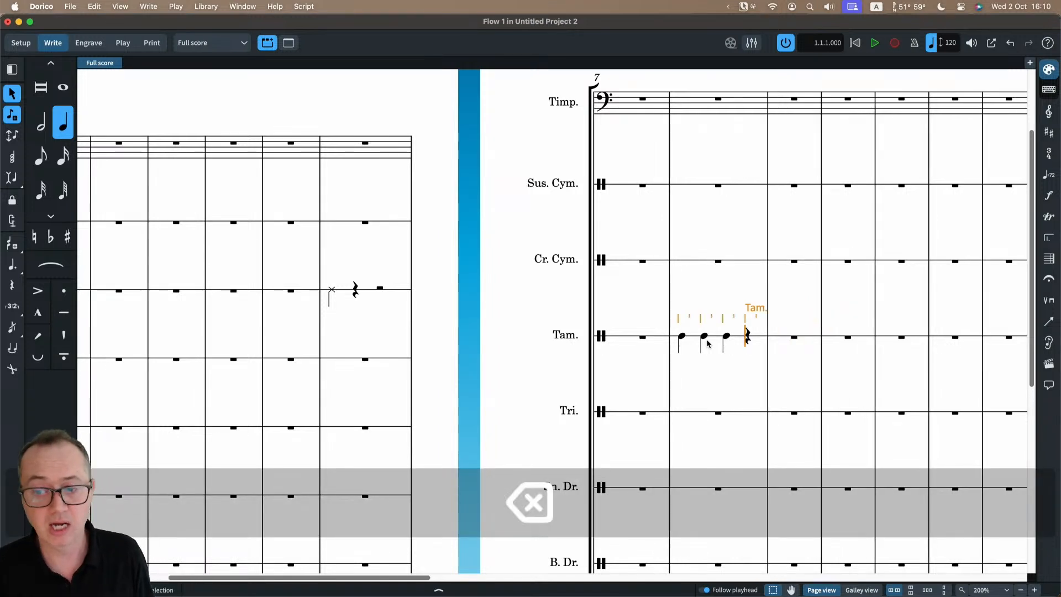
{"action": "key", "text": "Return"}
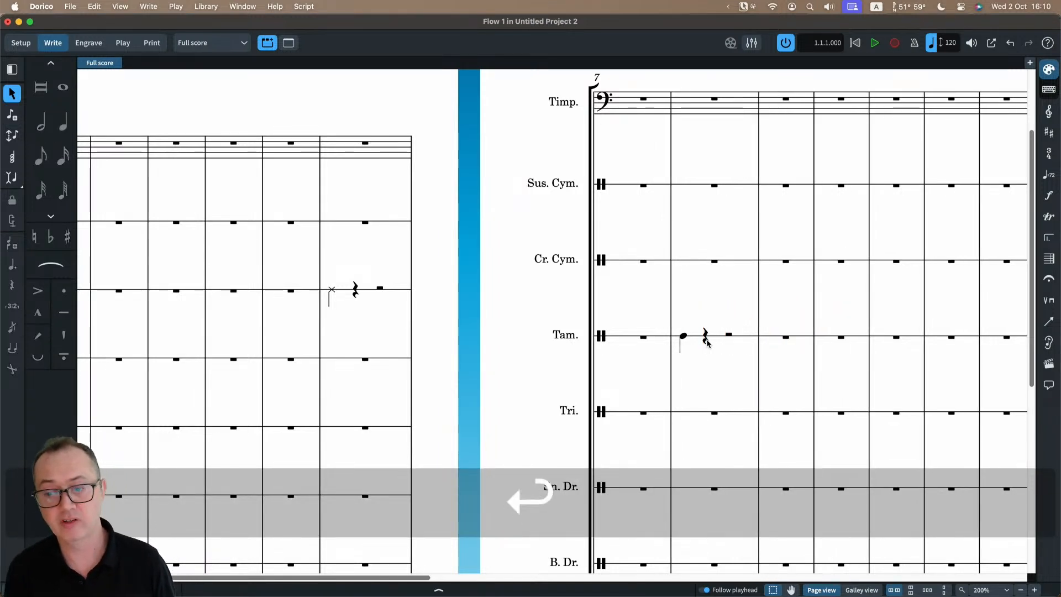
- Give the Suspended Cymbal player the Crash Cymbal and Tam-tam instruments as well, and check the instrument-change labels in the full score
{"action": "scroll", "coordinate": [706, 342], "scroll_direction": "left", "scroll_amount": 5}
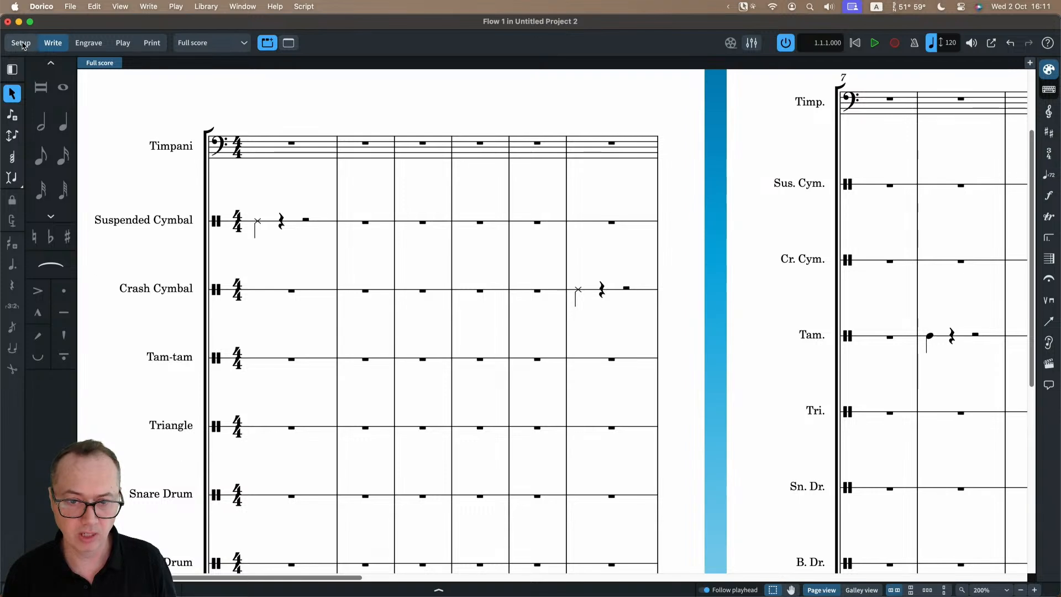
{"action": "left_click", "coordinate": [21, 43]}
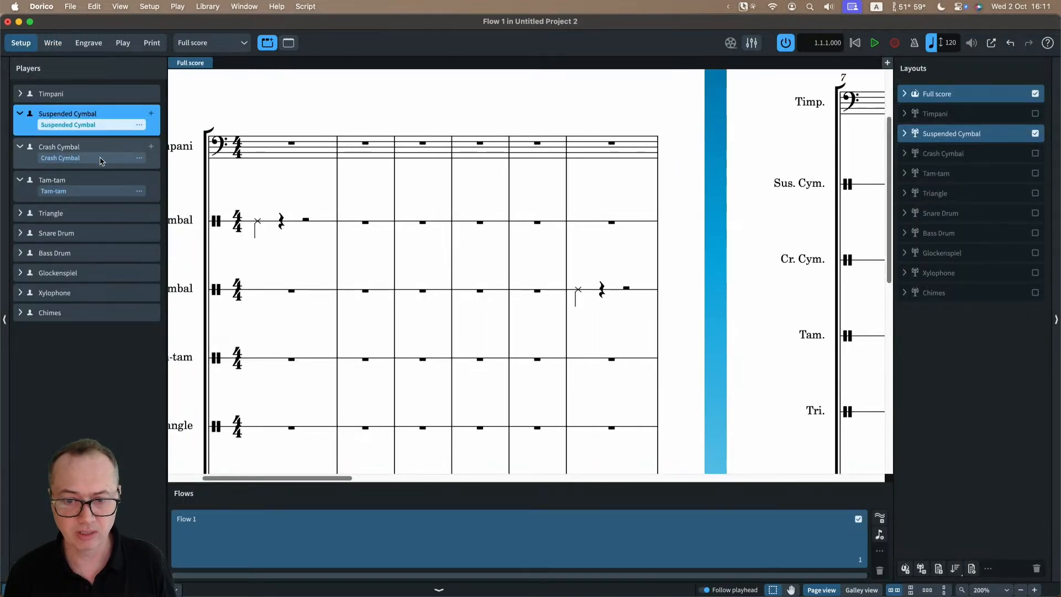
{"action": "left_click_drag", "start_coordinate": [101, 160], "coordinate": [92, 139]}
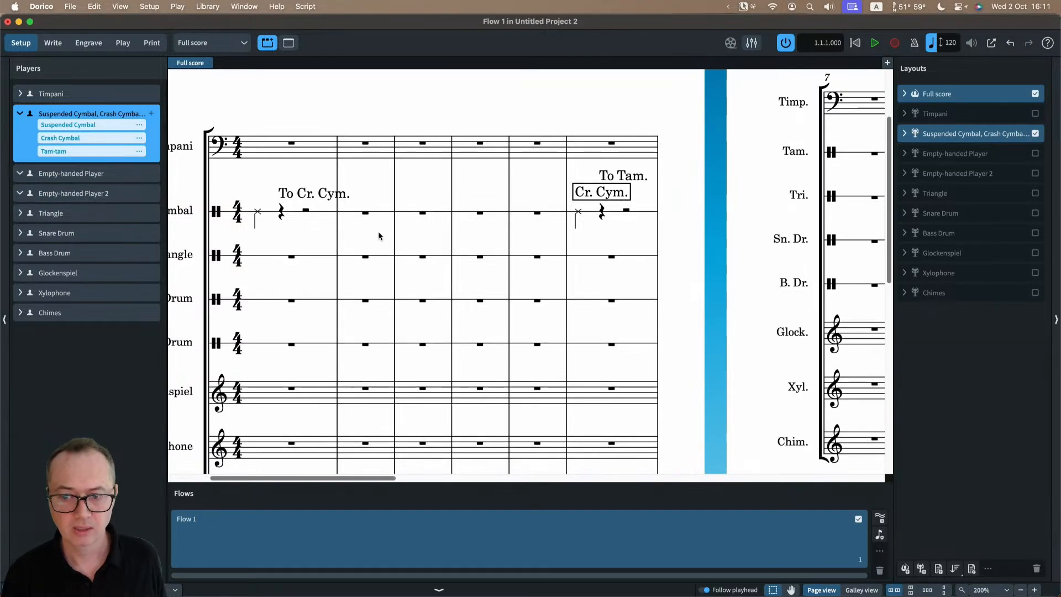
{"action": "scroll", "coordinate": [374, 235], "scroll_direction": "left", "scroll_amount": 4}
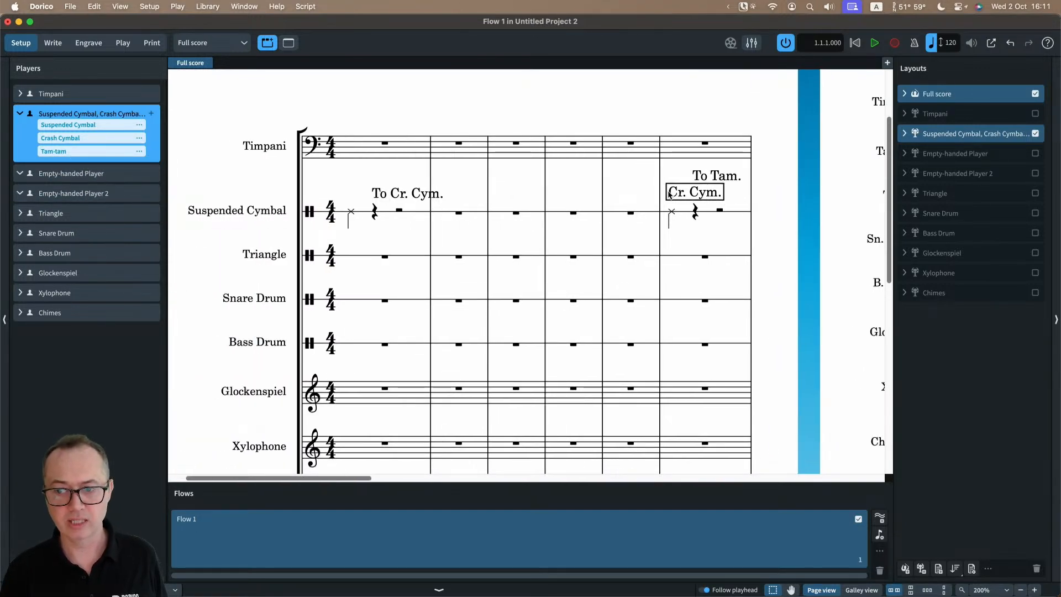
{"action": "scroll", "coordinate": [720, 198], "scroll_direction": "right", "scroll_amount": 8}
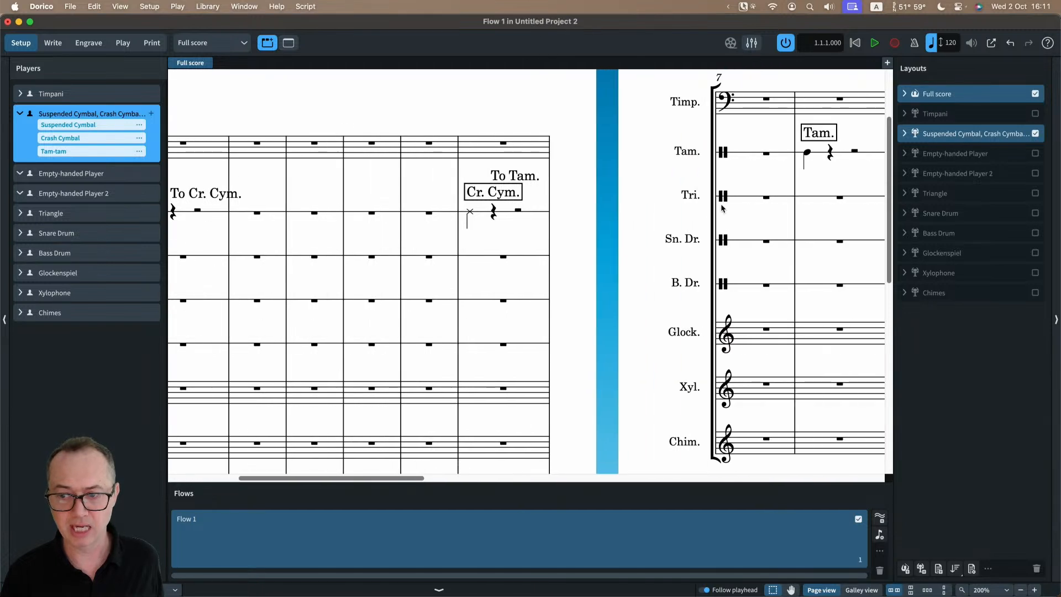
- Switch to Write mode and compare the staff labels and instrument-change labels of the combined cymbal and tam-tam staff across the full score
{"action": "scroll", "coordinate": [479, 226], "scroll_direction": "left", "scroll_amount": 6}
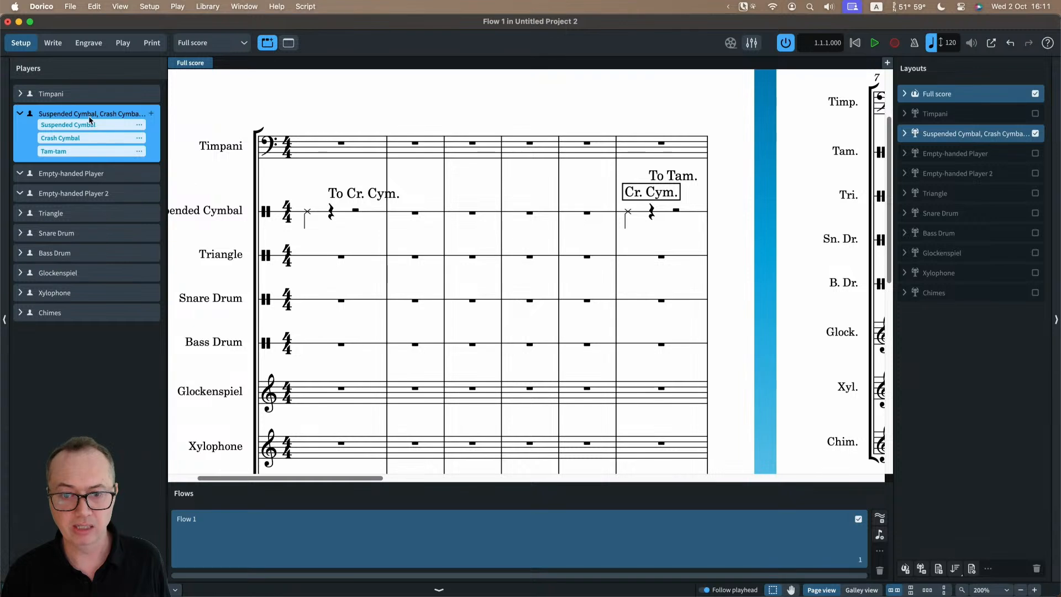
{"action": "key", "text": "super+2"}
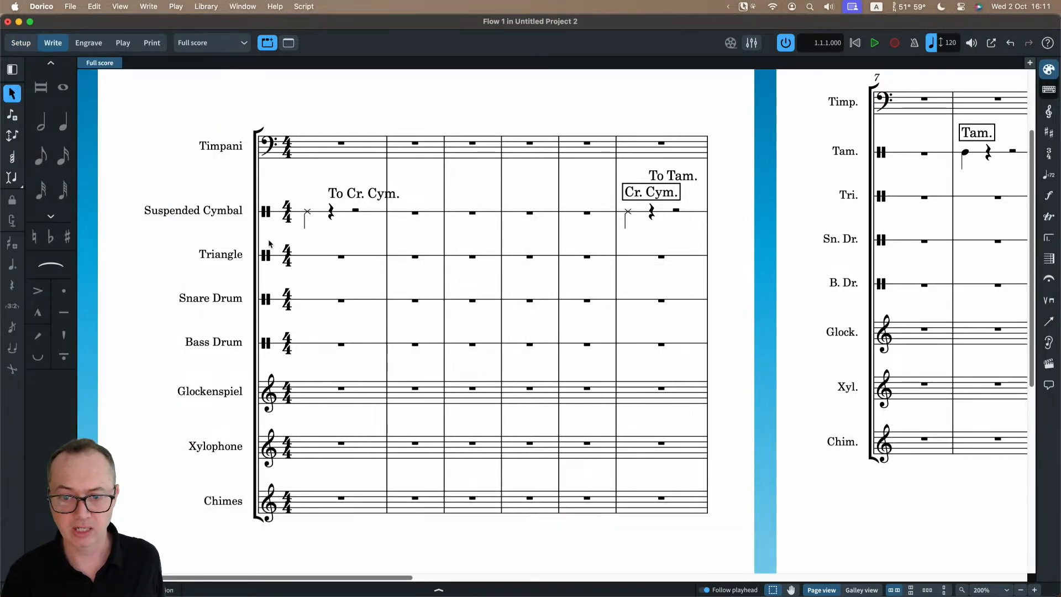
{"action": "scroll", "coordinate": [310, 210], "scroll_direction": "right", "scroll_amount": 2}
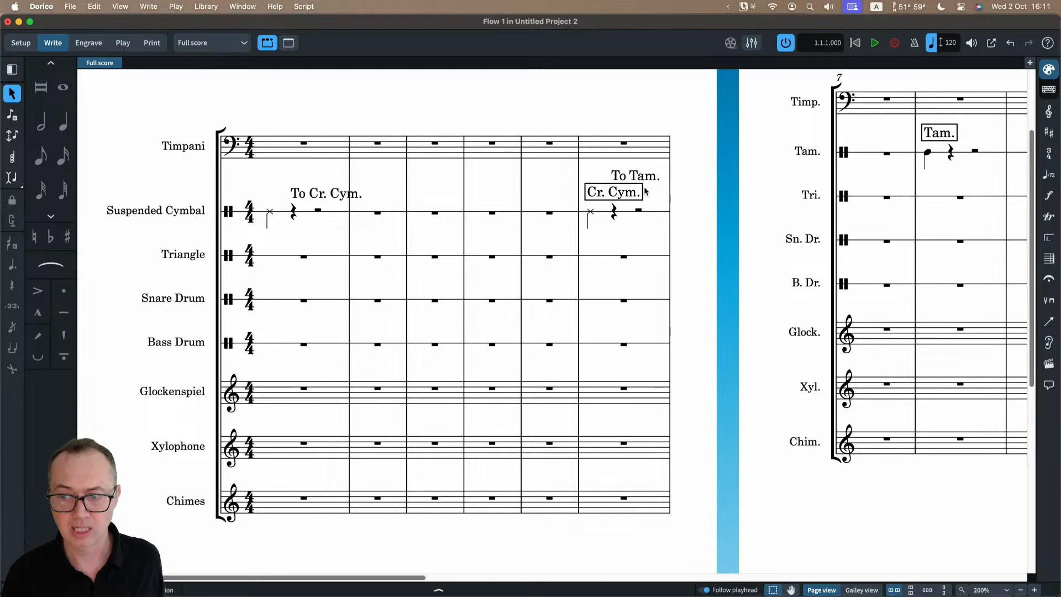
{"action": "scroll", "coordinate": [674, 210], "scroll_direction": "right", "scroll_amount": 5}
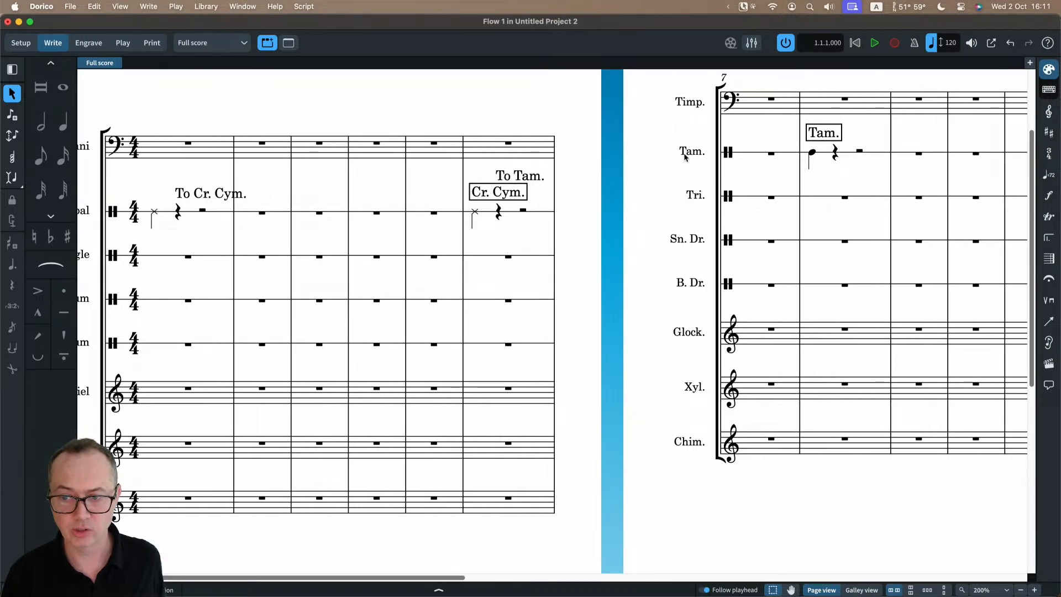
{"action": "scroll", "coordinate": [296, 279], "scroll_direction": "left", "scroll_amount": 5}
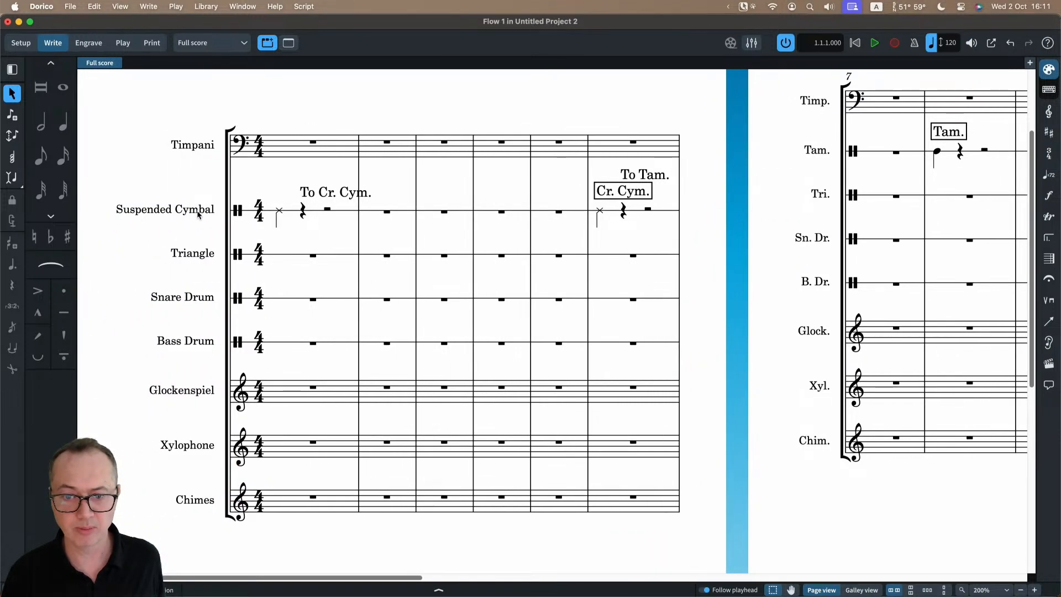
{"action": "scroll", "coordinate": [360, 209], "scroll_direction": "right", "scroll_amount": 6}
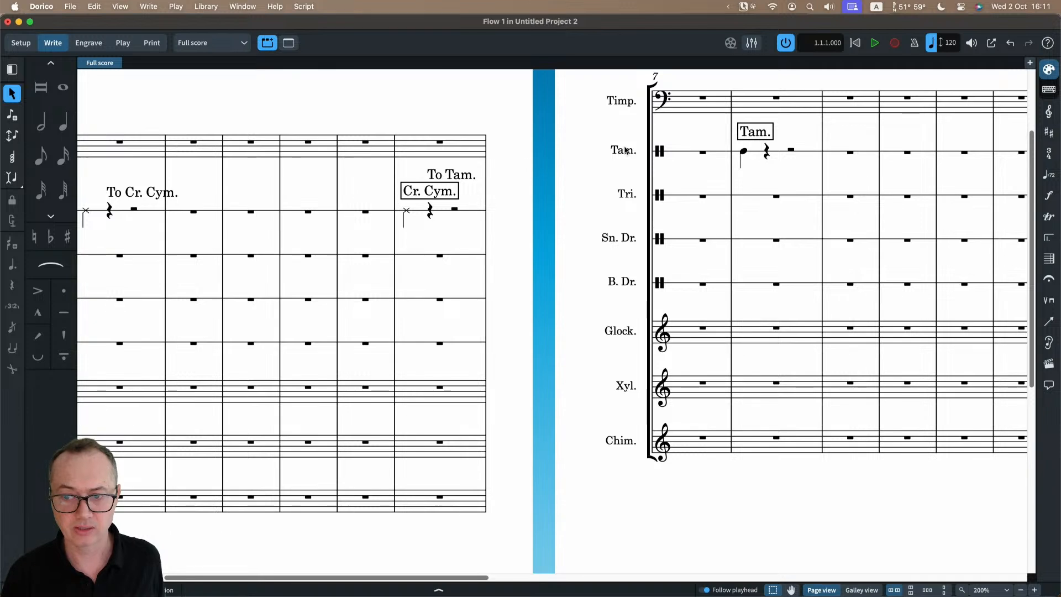
{"action": "scroll", "coordinate": [300, 230], "scroll_direction": "left", "scroll_amount": 5}
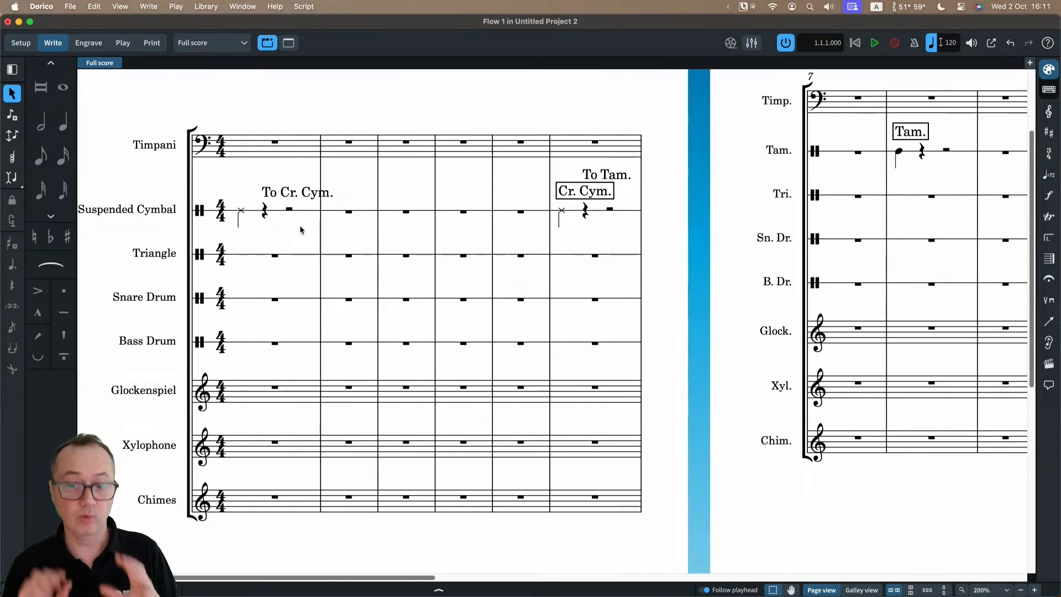
- Show the Suspended Cymbal, Crash Cymbal & Tam-tam part and open the Instrument Changes section of its Layout Options
{"action": "left_click", "coordinate": [233, 44]}
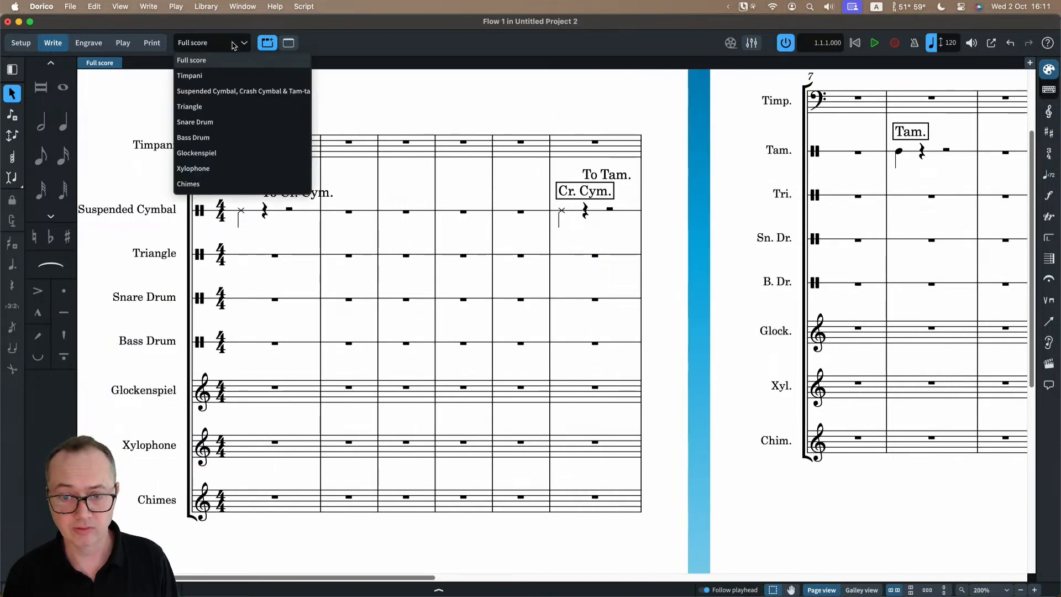
{"action": "left_click", "coordinate": [232, 91]}
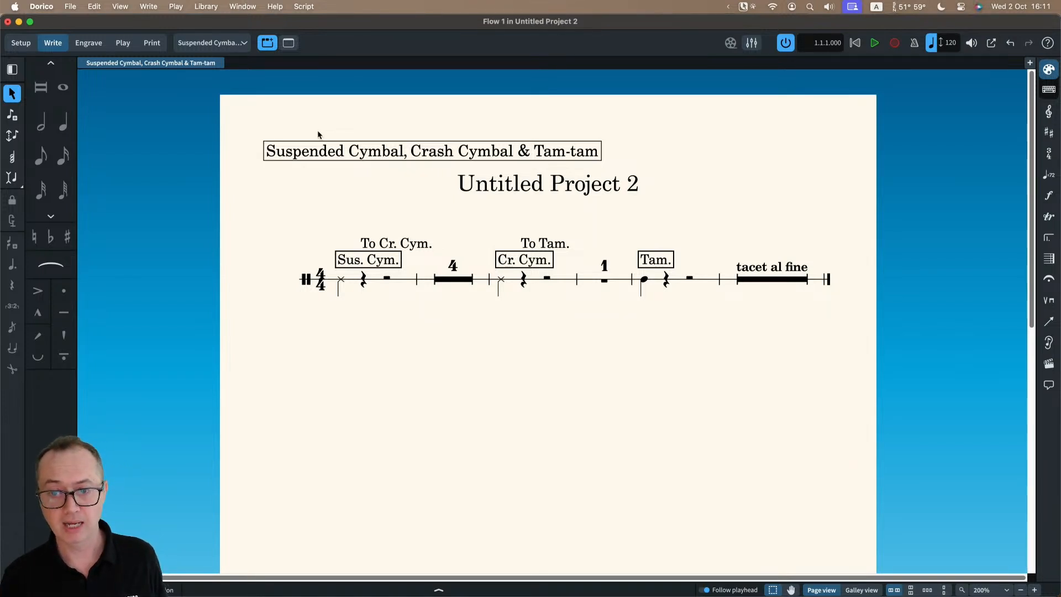
{"action": "left_click", "coordinate": [212, 7]}
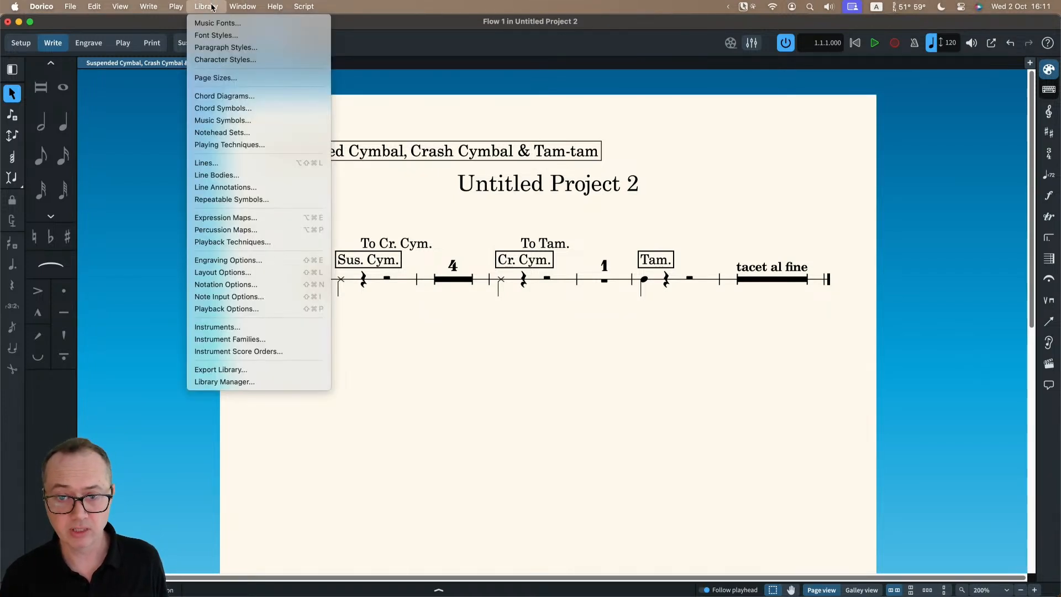
{"action": "left_click", "coordinate": [234, 273]}
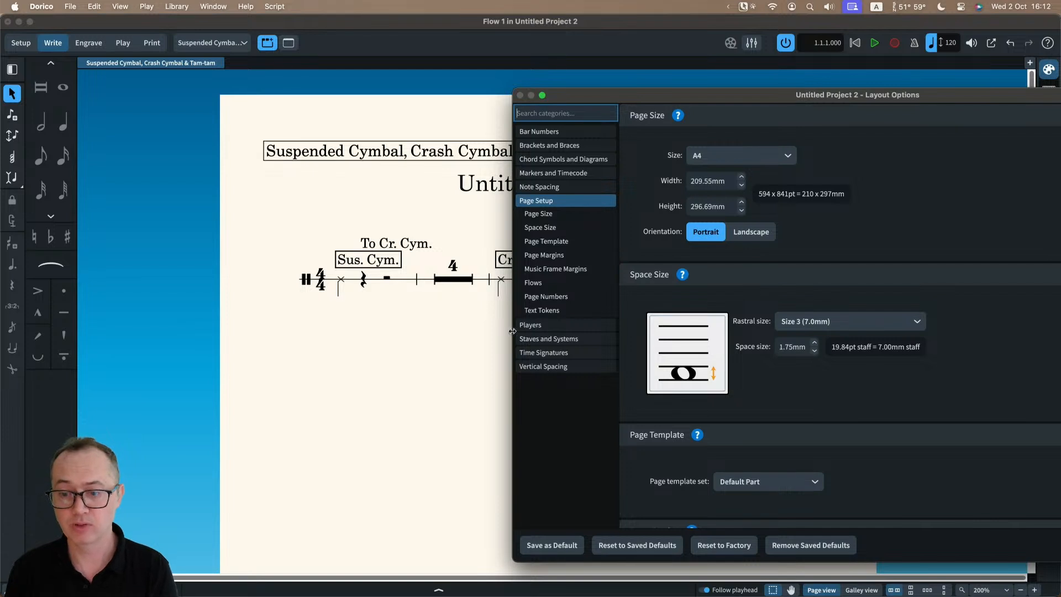
{"action": "left_click", "coordinate": [547, 325]}
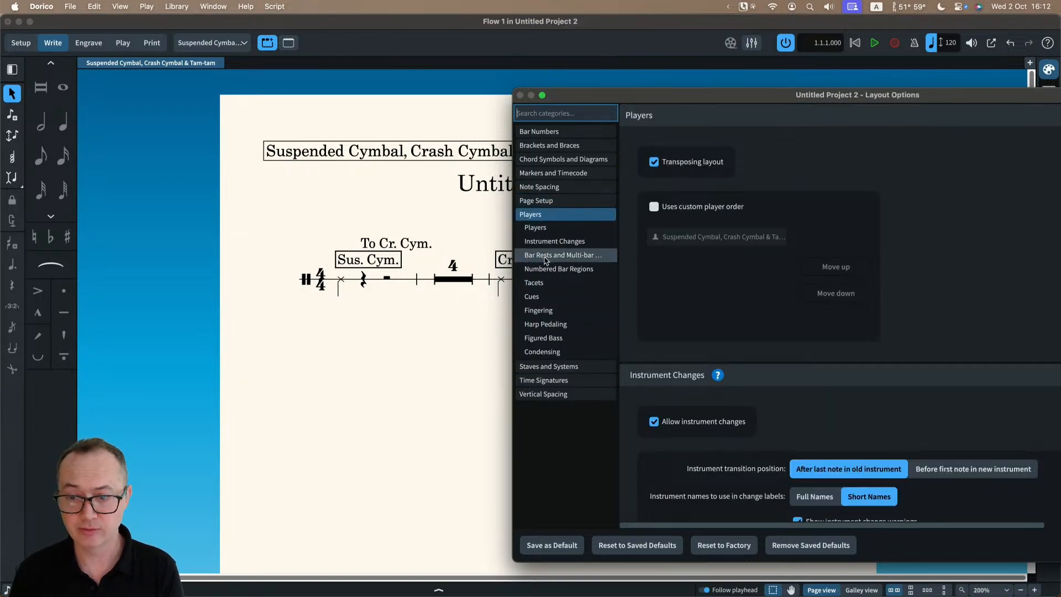
{"action": "left_click", "coordinate": [547, 243]}
{"action": "left_click_drag", "start_coordinate": [730, 99], "coordinate": [560, 98]}
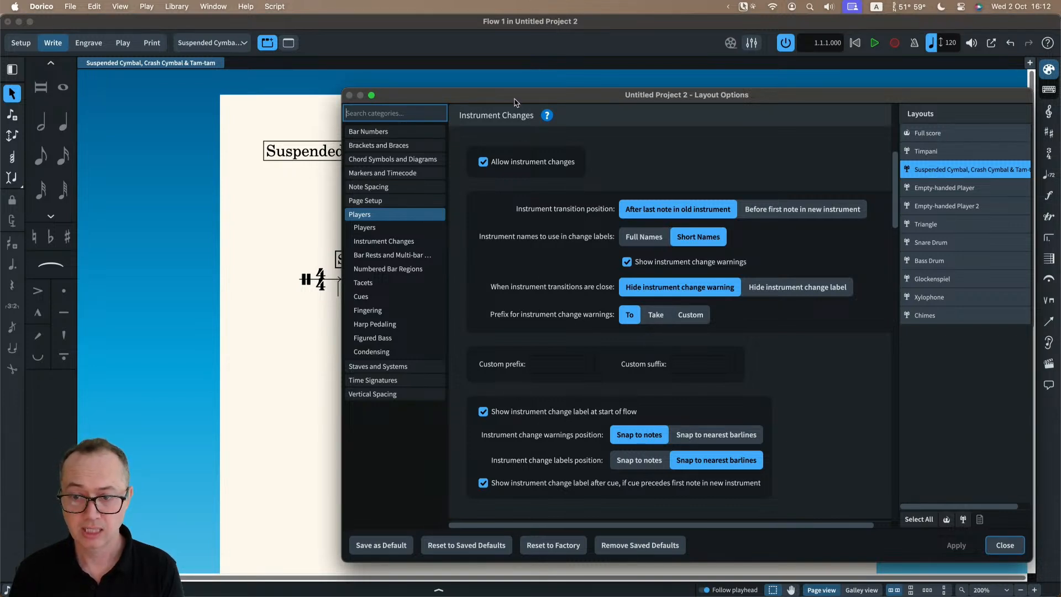
{"action": "left_click_drag", "start_coordinate": [514, 100], "coordinate": [622, 94]}
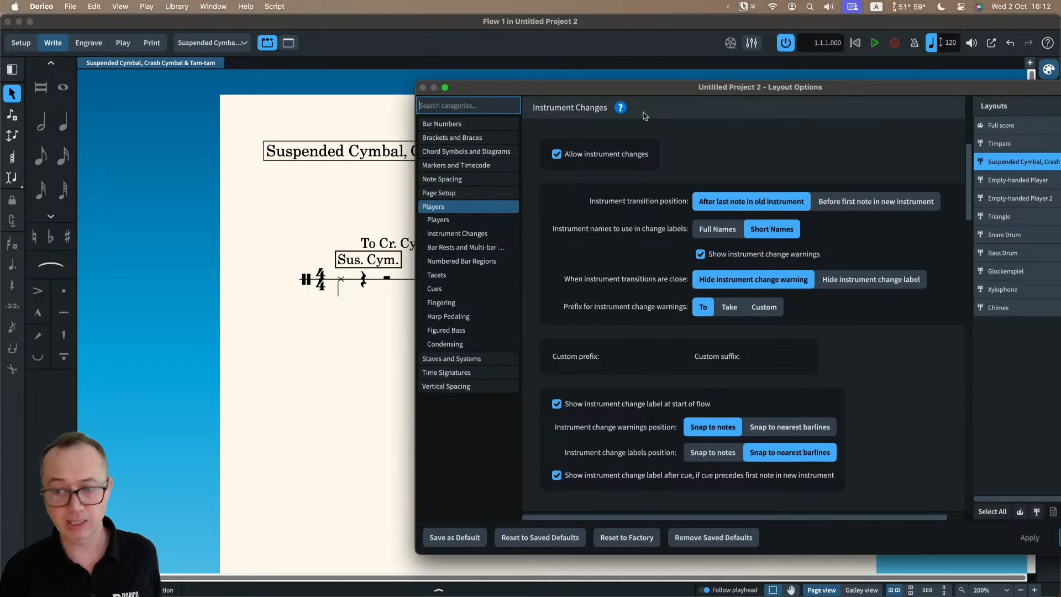
{"action": "left_click_drag", "start_coordinate": [643, 94], "coordinate": [550, 90]}
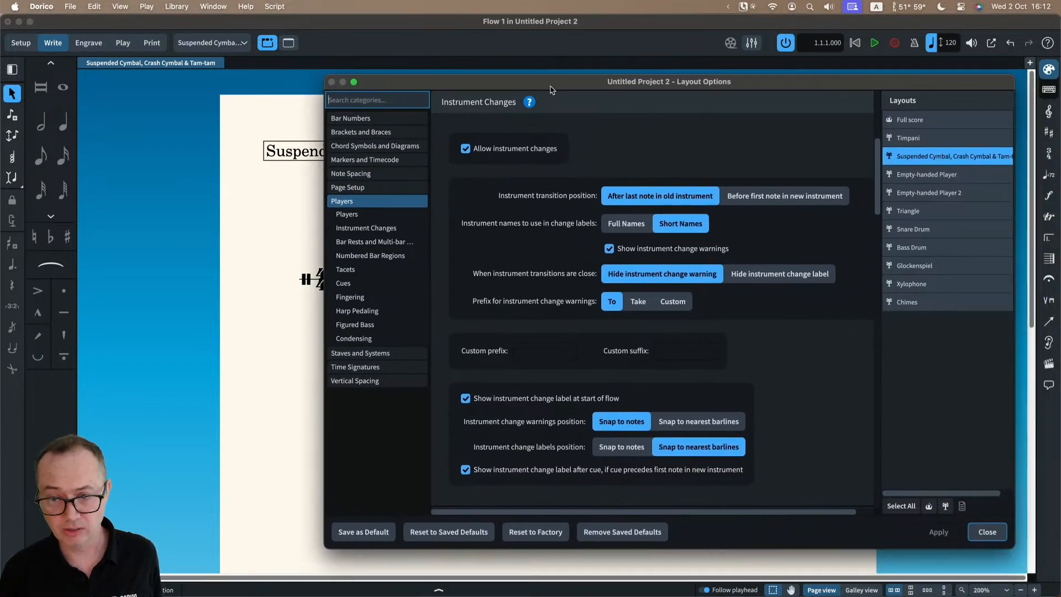
- Disallow instrument changes in the combined cymbal and tam-tam part, apply it, and look at the staff label options
{"action": "left_click", "coordinate": [519, 152]}
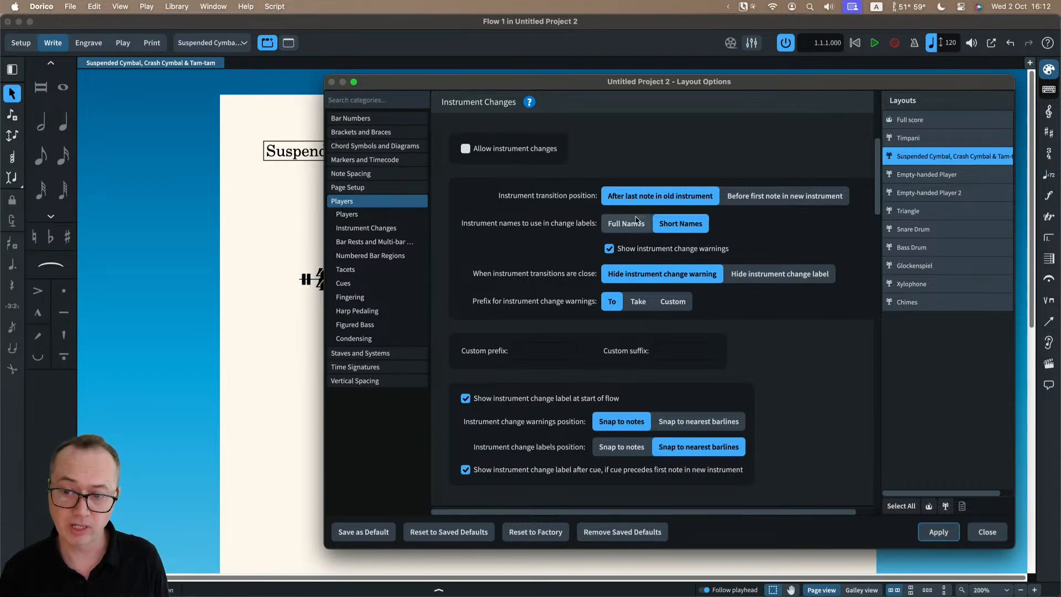
{"action": "left_click", "coordinate": [938, 531]}
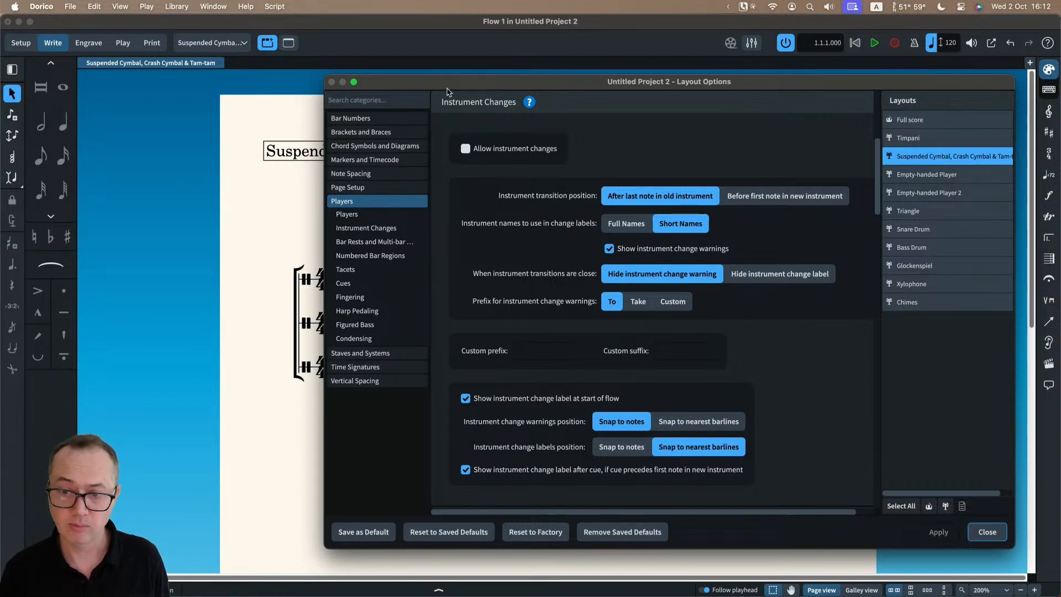
{"action": "left_click_drag", "start_coordinate": [446, 88], "coordinate": [714, 101]}
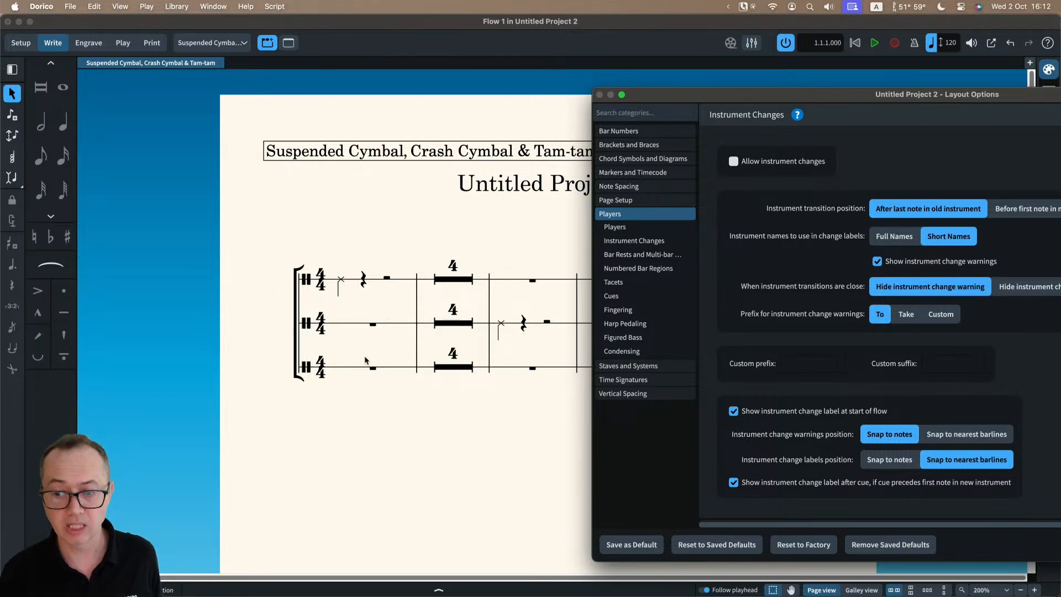
{"action": "left_click", "coordinate": [615, 368]}
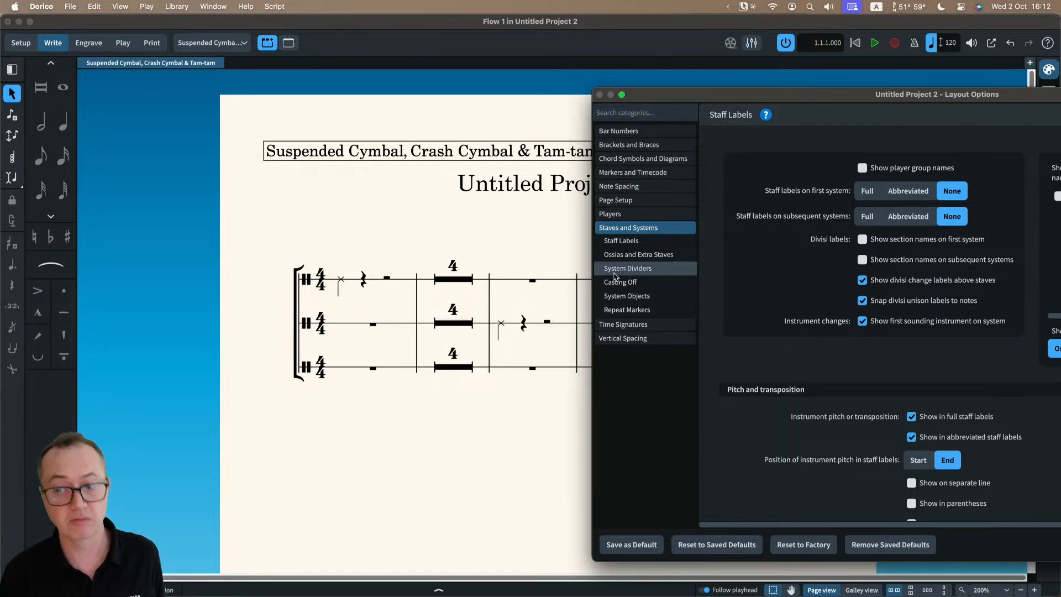
{"action": "left_click", "coordinate": [628, 215]}
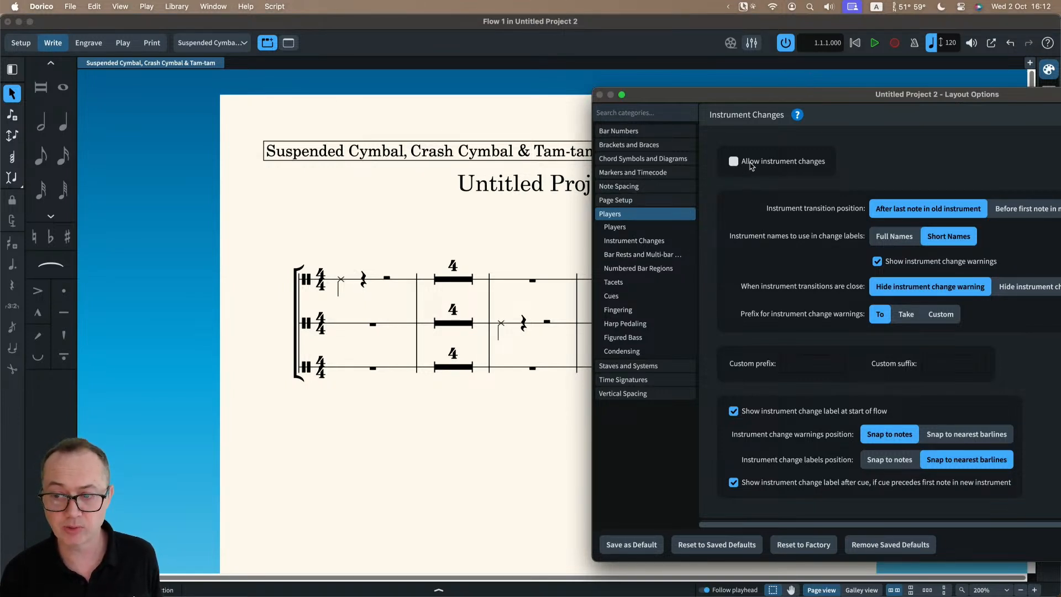
- Allow instrument changes again in the combined cymbal and tam-tam part and apply the setting
{"action": "left_click", "coordinate": [751, 165]}
{"action": "mouse_move", "coordinate": [757, 98]}
{"action": "left_mouse_down"}
{"action": "mouse_move", "coordinate": [502, 93]}
{"action": "mouse_move", "coordinate": [755, 100]}
{"action": "left_mouse_up"}
{"action": "left_click", "coordinate": [949, 539]}
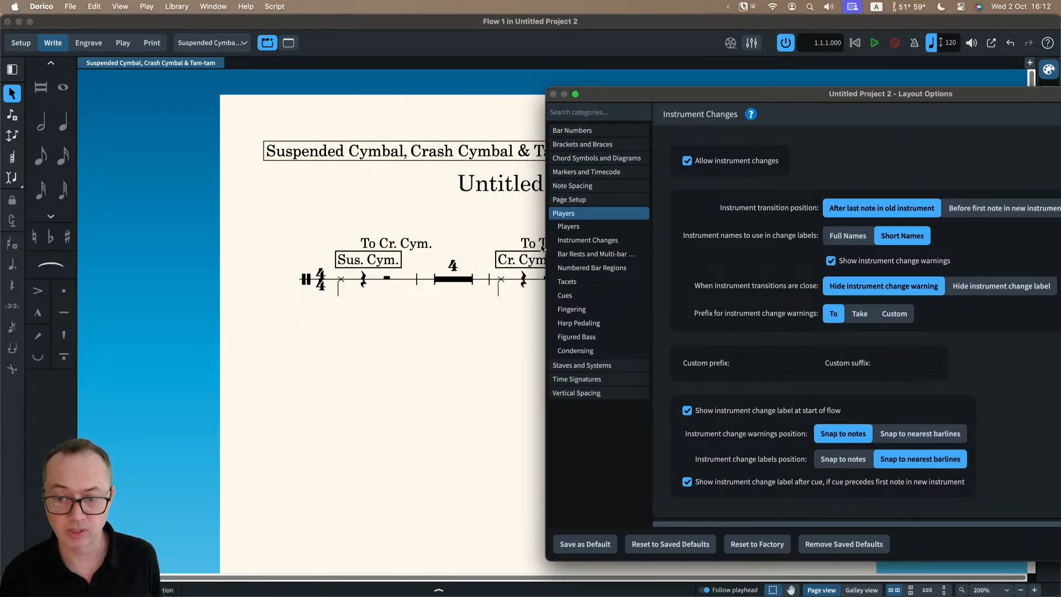
{"action": "left_click_drag", "start_coordinate": [709, 97], "coordinate": [472, 102]}
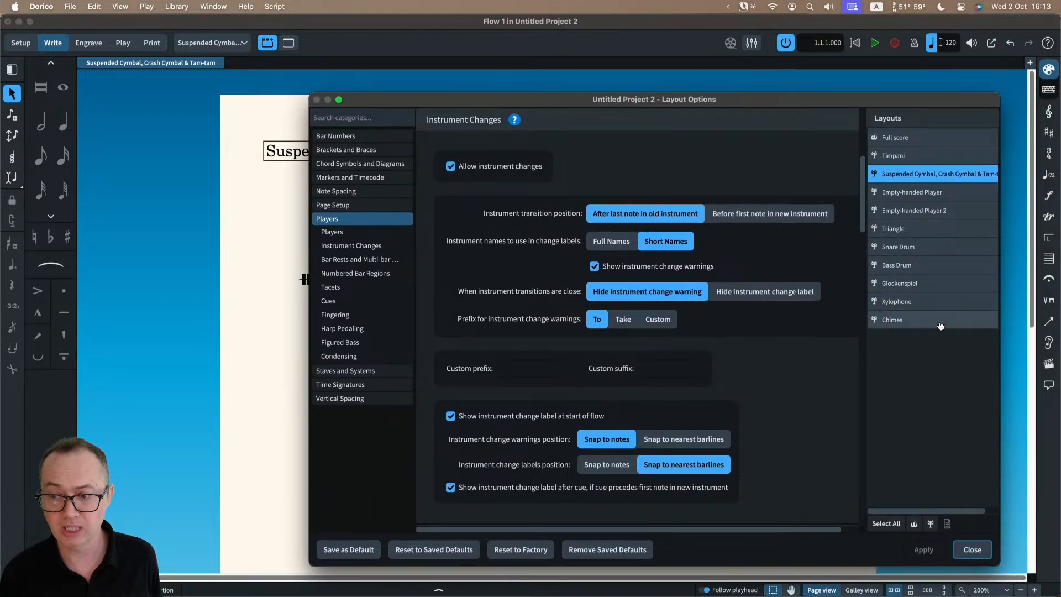
- Return to the full score layout, disallow instrument changes in its Layout Options and check the separate percussion staves
{"action": "left_click", "coordinate": [917, 142]}
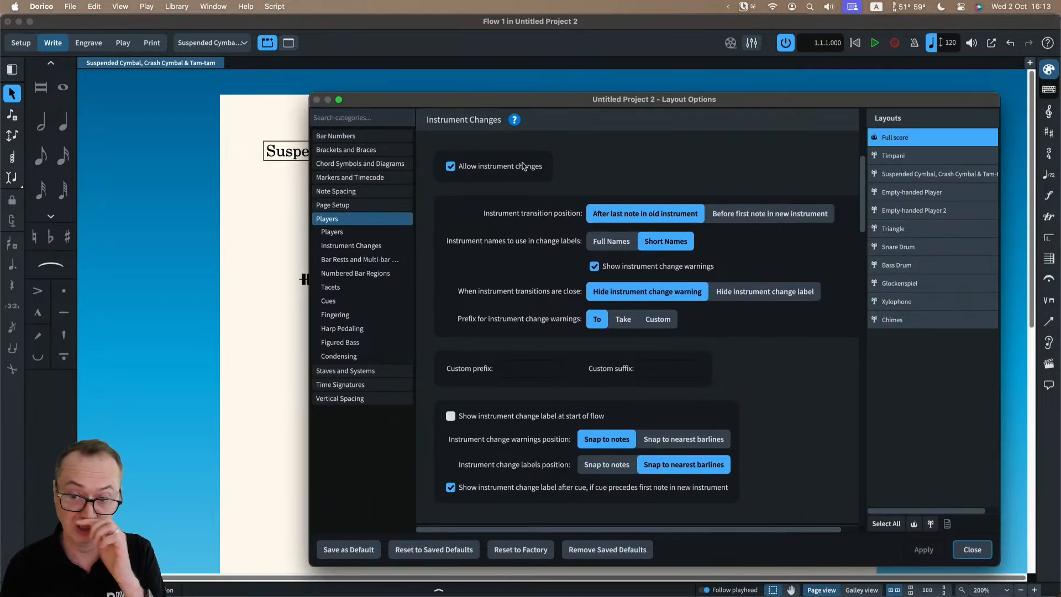
{"action": "key", "text": "Escape"}
{"action": "left_click", "coordinate": [204, 44]}
{"action": "left_click", "coordinate": [202, 60]}
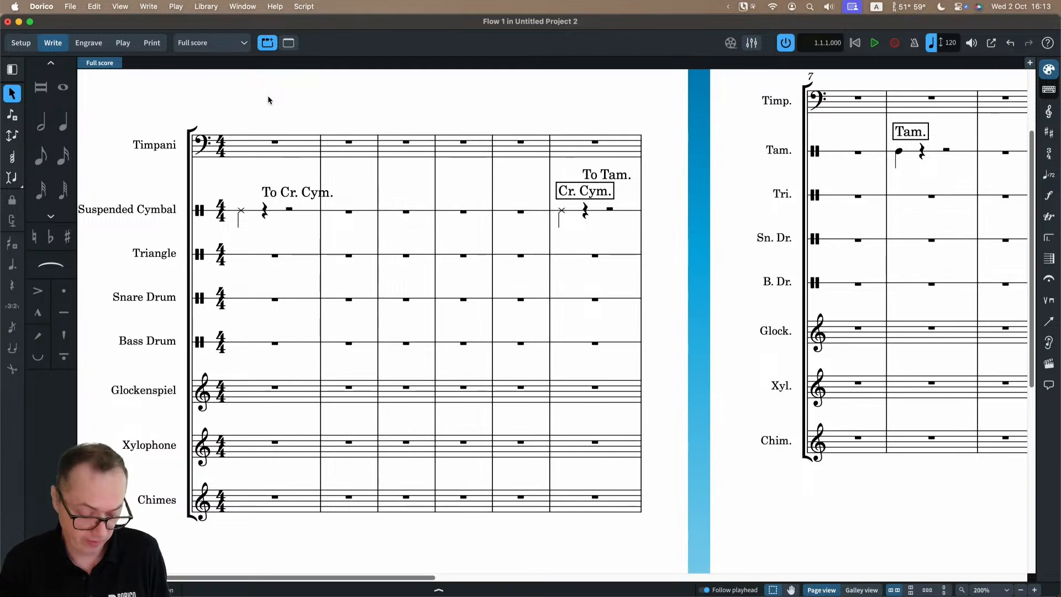
{"action": "key", "text": "super+shift+l"}
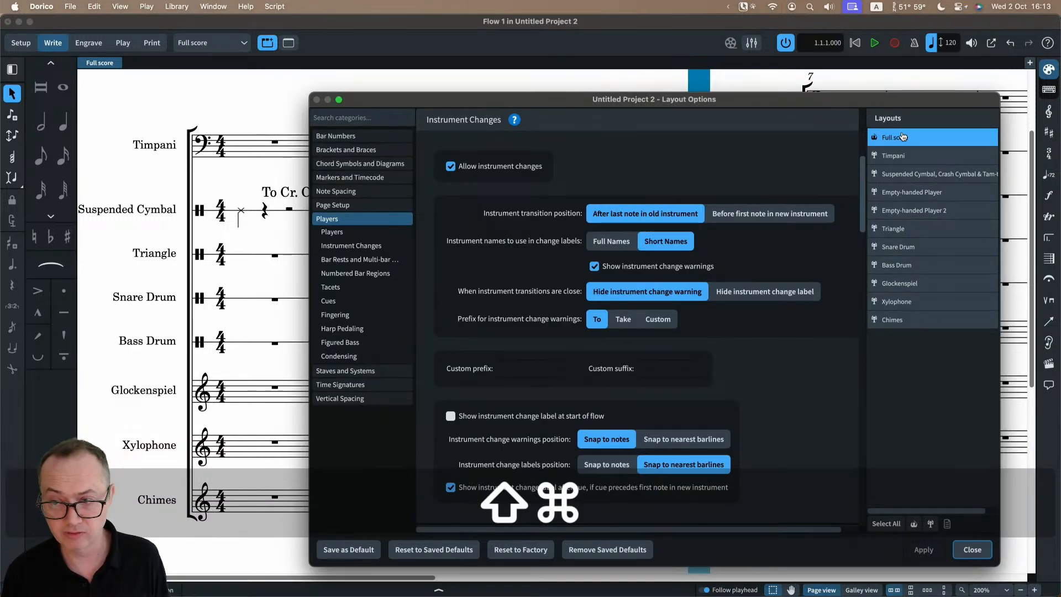
{"action": "left_click", "coordinate": [480, 165]}
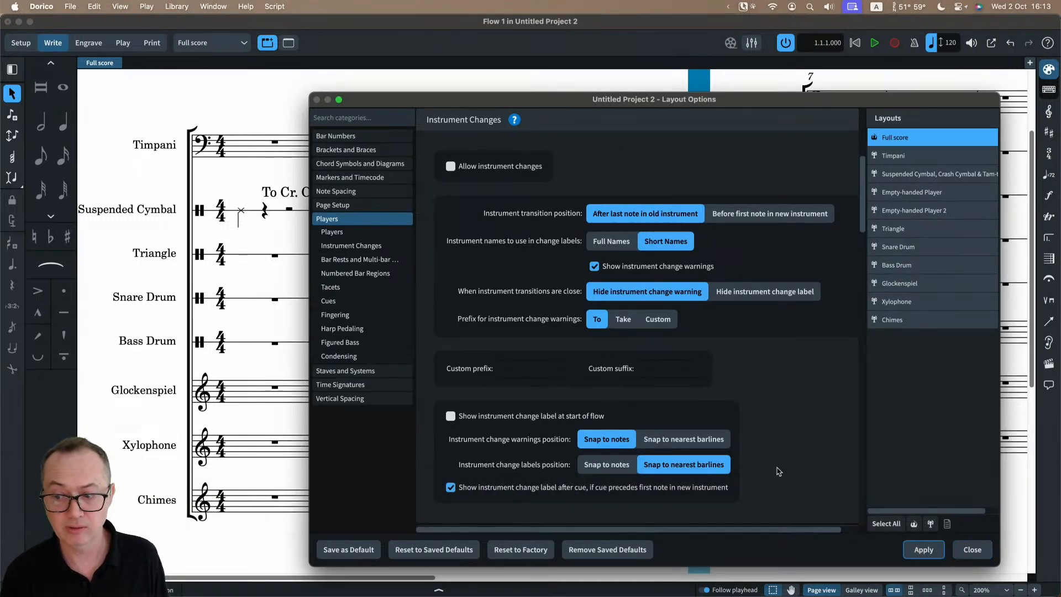
{"action": "left_click", "coordinate": [915, 549]}
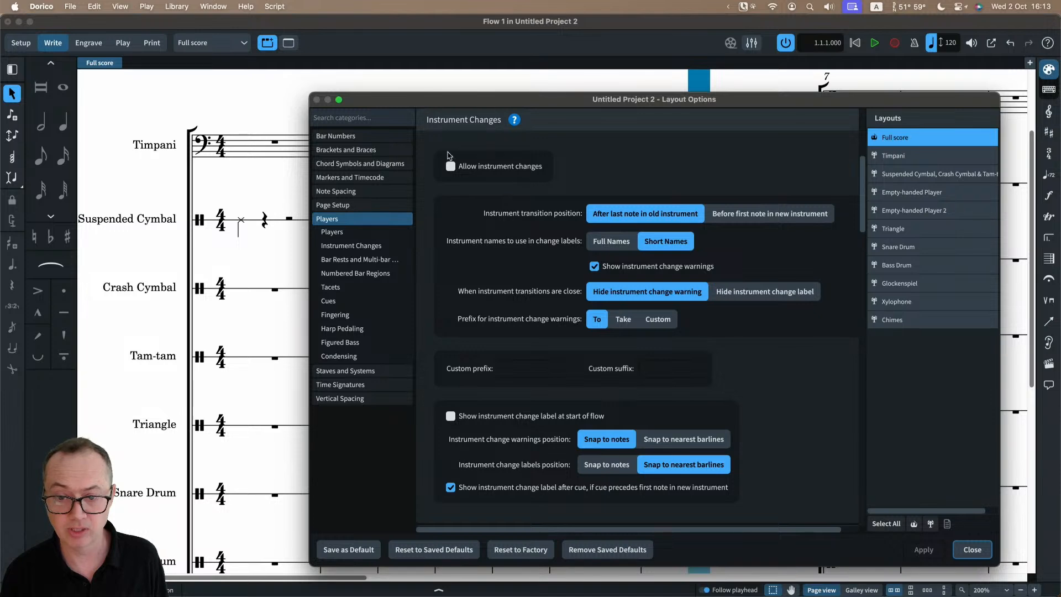
{"action": "left_click_drag", "start_coordinate": [428, 104], "coordinate": [469, 445]}
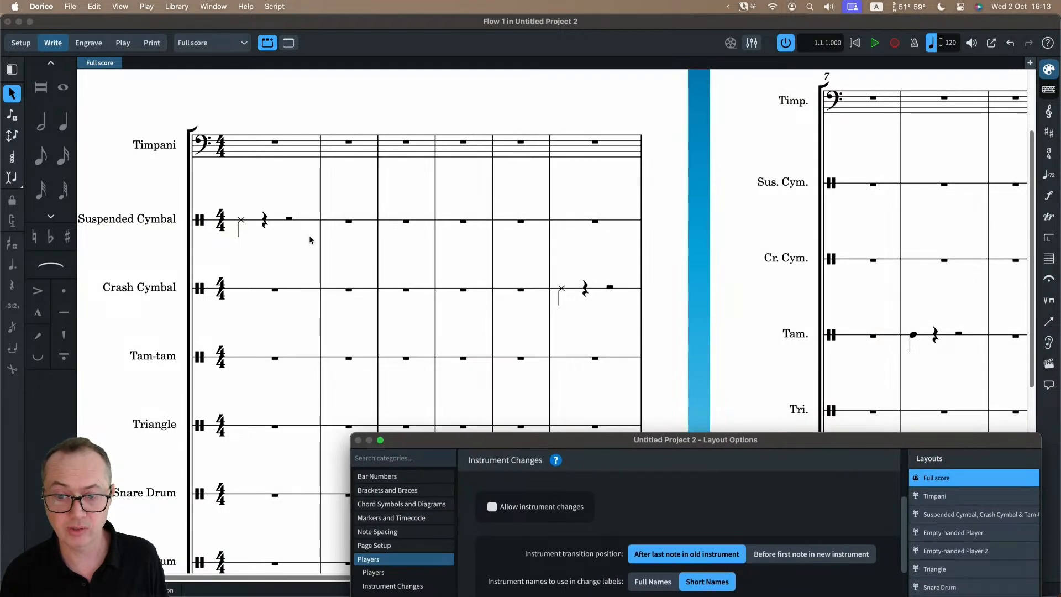
- Allow instrument changes again for the full score, apply the setting and close Layout Options
{"action": "left_click_drag", "start_coordinate": [785, 442], "coordinate": [745, 79]}
{"action": "left_click", "coordinate": [503, 142]}
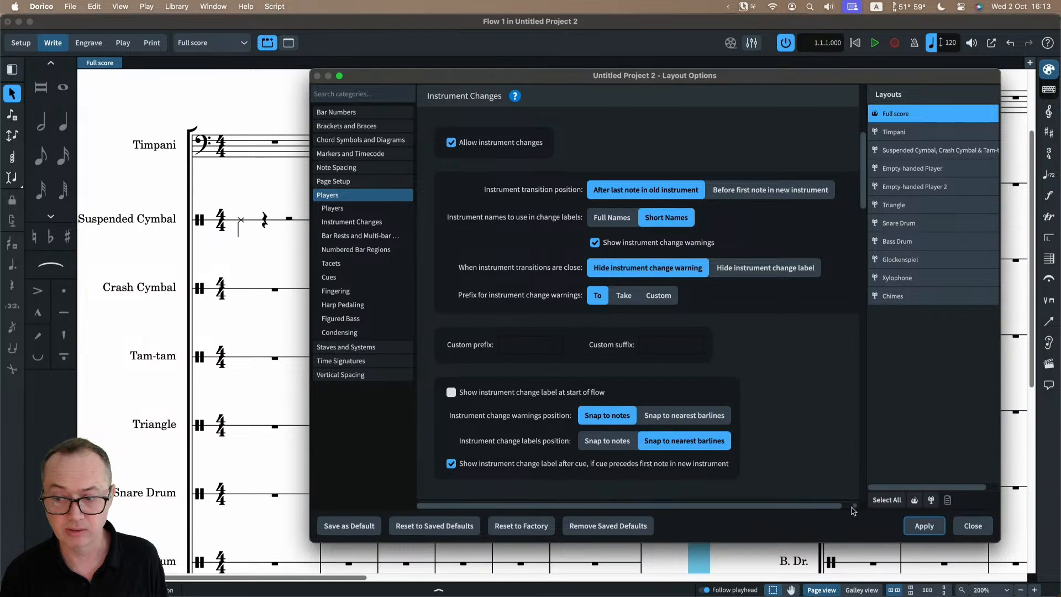
{"action": "left_click", "coordinate": [973, 526]}
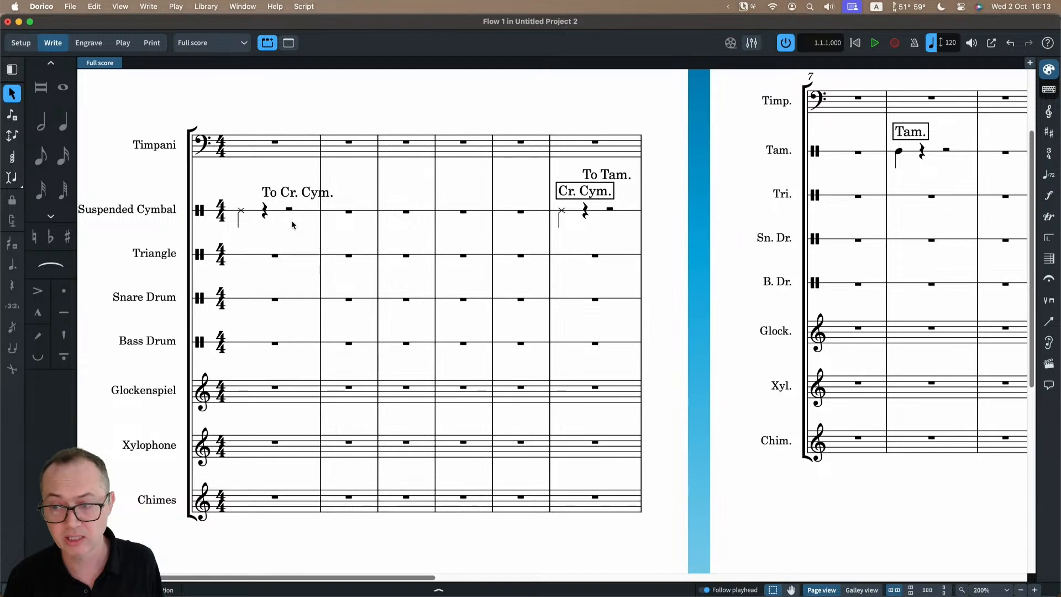
- Examine the instrument-change labels in the full score, and start and cancel note input in bar 9 of the Tam-tam staff
{"action": "scroll", "coordinate": [248, 207], "scroll_direction": "left", "scroll_amount": 1}
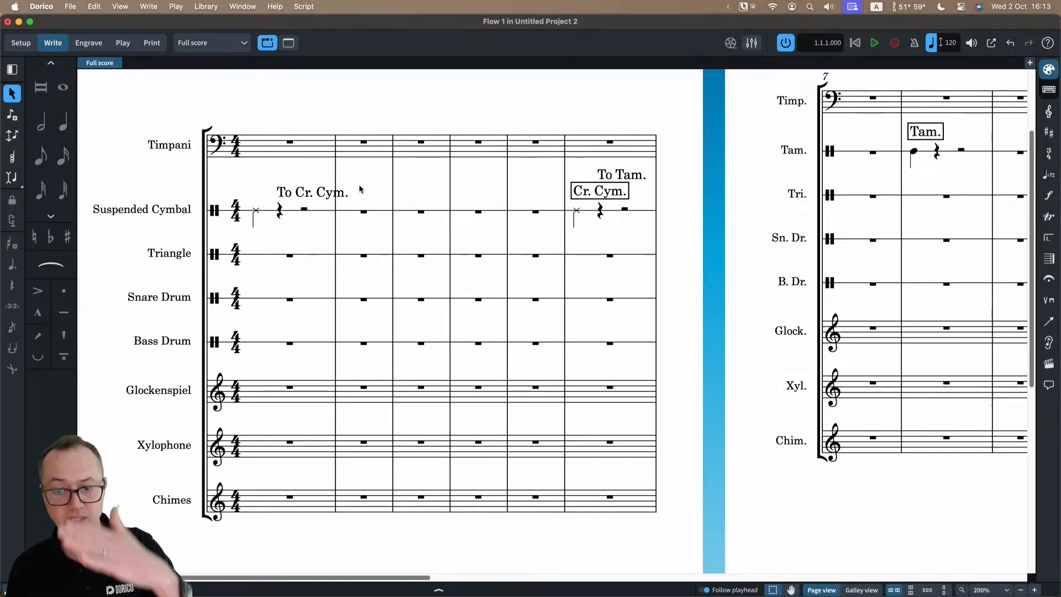
{"action": "scroll", "coordinate": [773, 182], "scroll_direction": "right", "scroll_amount": 5}
{"action": "scroll", "coordinate": [806, 173], "scroll_direction": "right", "scroll_amount": 7}
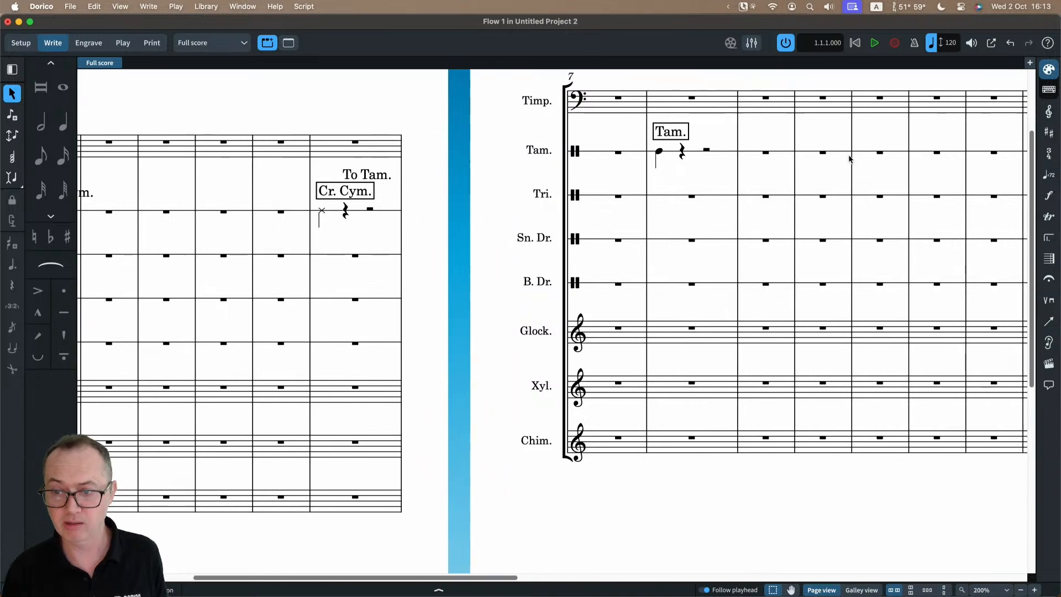
{"action": "left_click", "coordinate": [672, 153]}
{"action": "key", "text": "shift+n"}
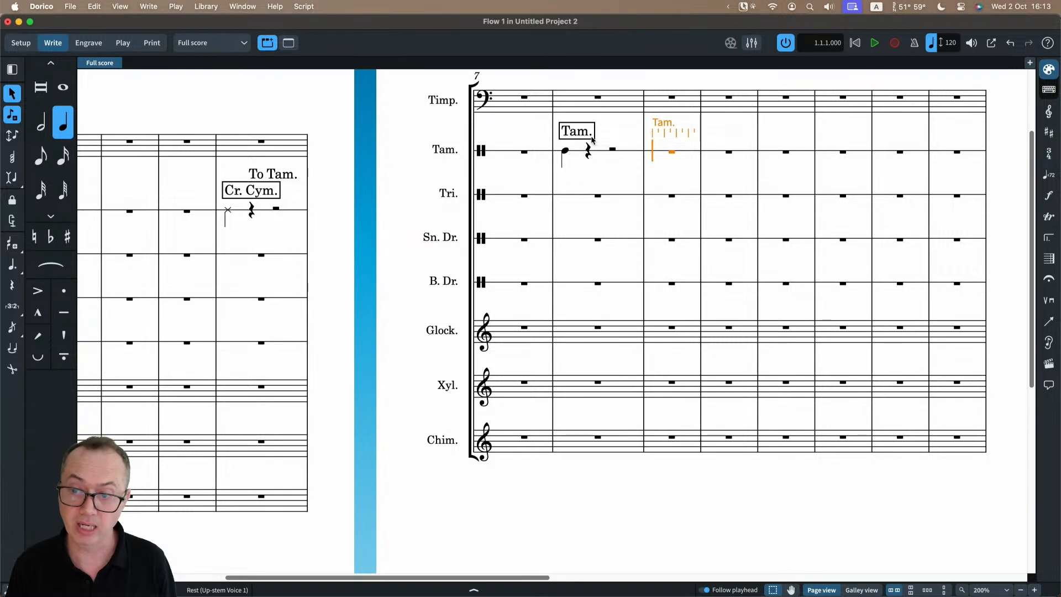
{"action": "key", "text": "Escape"}
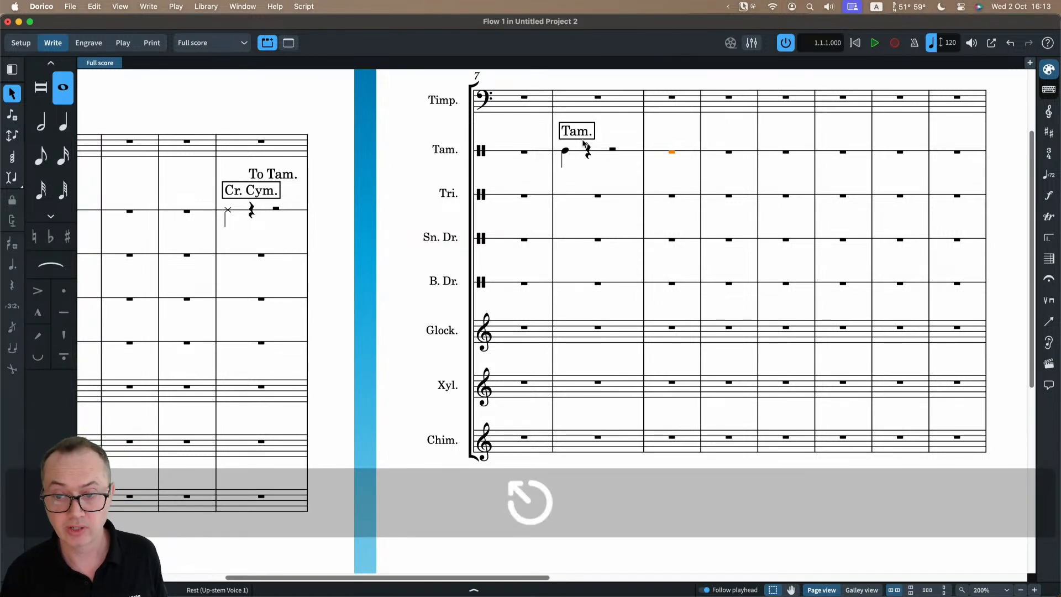
{"action": "scroll", "coordinate": [583, 144], "scroll_direction": "left", "scroll_amount": 6}
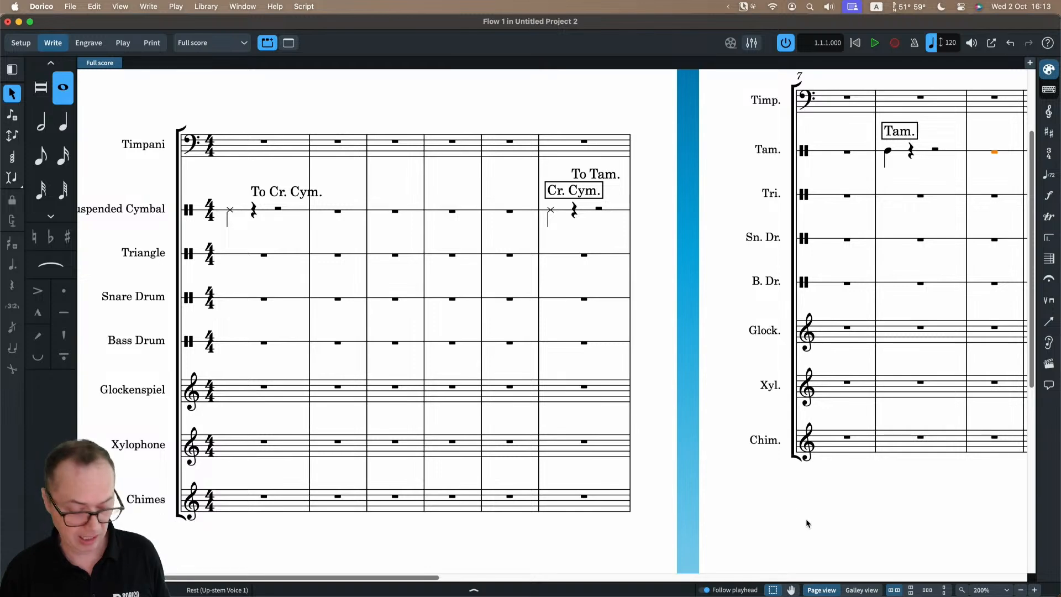
- Show the full score in galley view, locate the page and galley view commands, and toggle between the two views
{"action": "key", "text": "F6"}
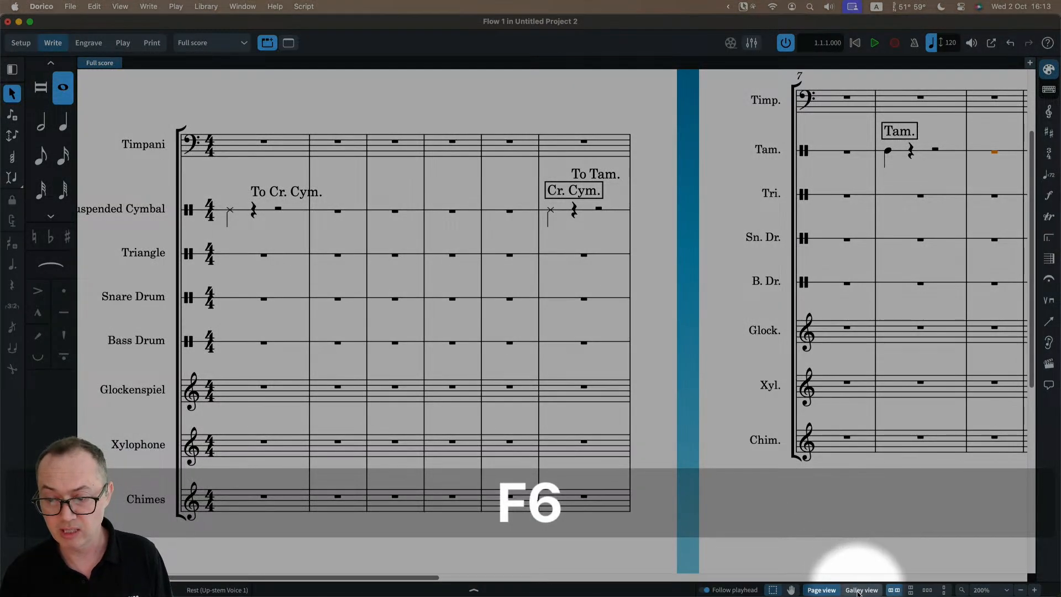
{"action": "left_click", "coordinate": [857, 592]}
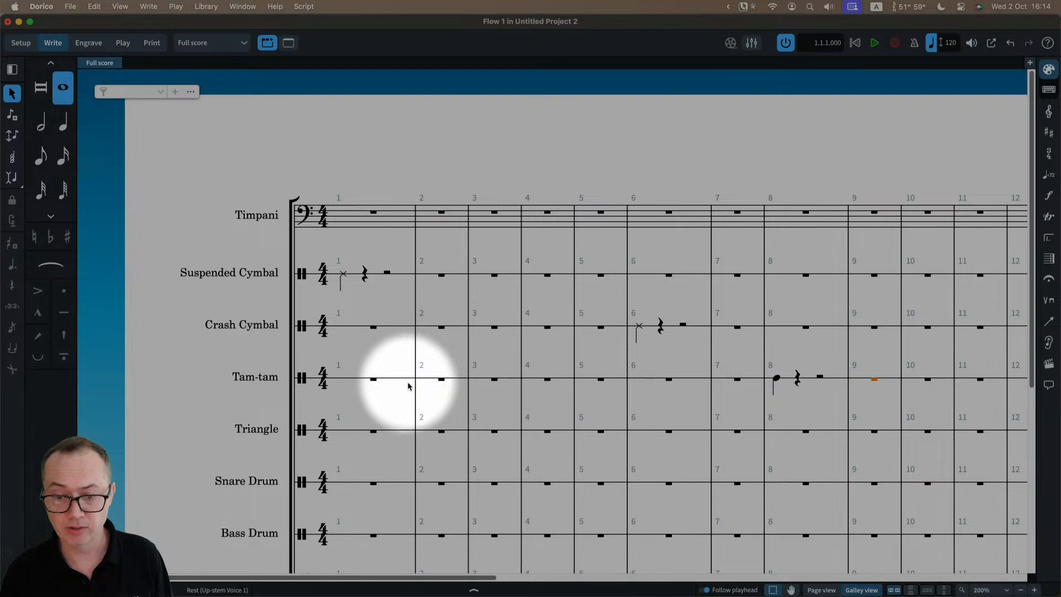
{"action": "left_click", "coordinate": [120, 7]}
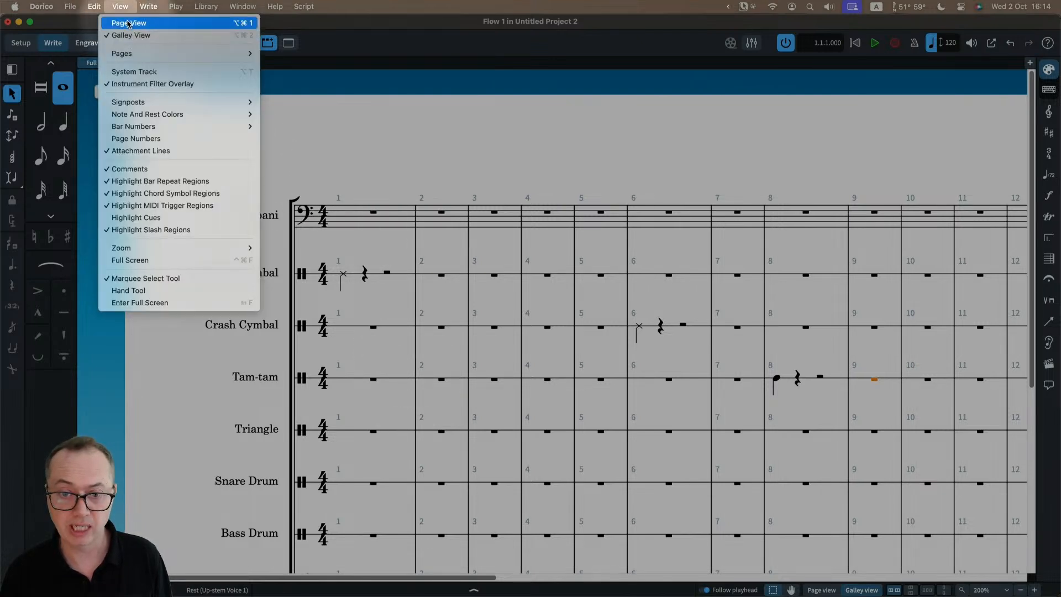
{"action": "left_click", "coordinate": [125, 8]}
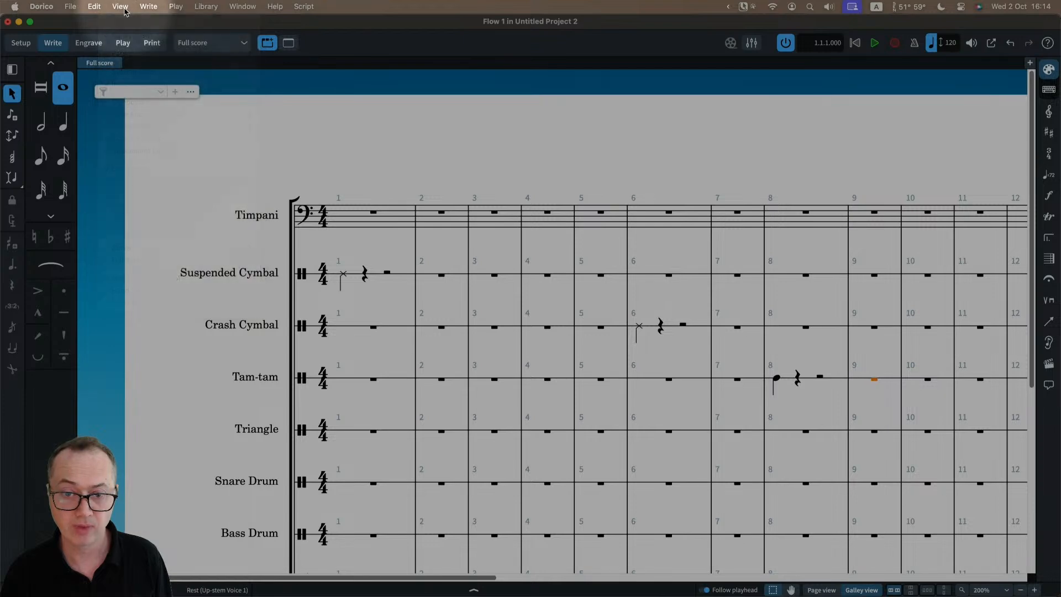
{"action": "left_click", "coordinate": [123, 8]}
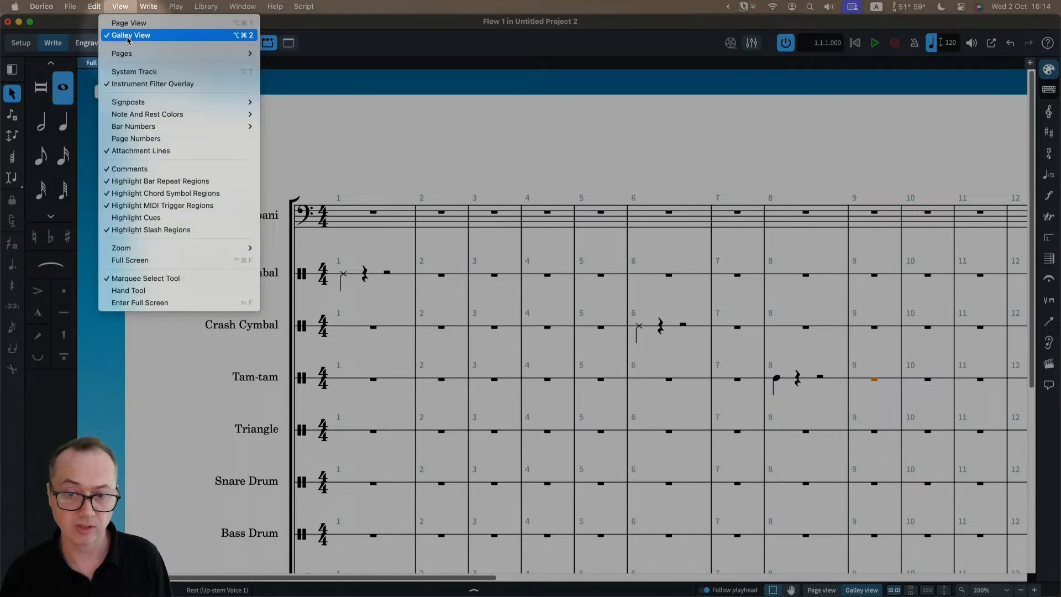
{"action": "left_click", "coordinate": [123, 10]}
{"action": "key", "text": "F6"}
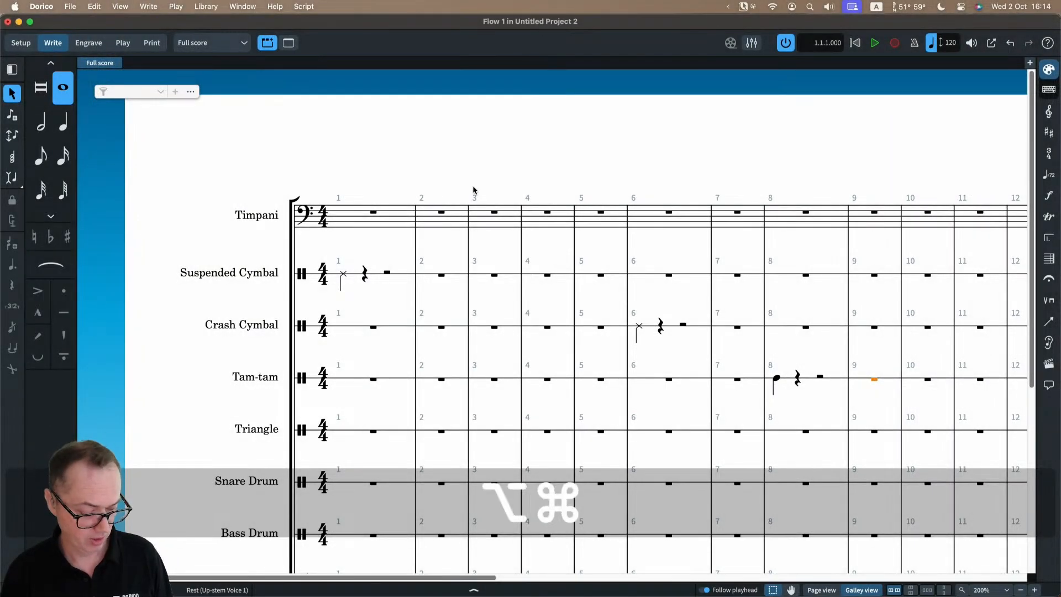
{"action": "key", "text": "alt+super+1"}
{"action": "key", "text": "alt+super+2"}
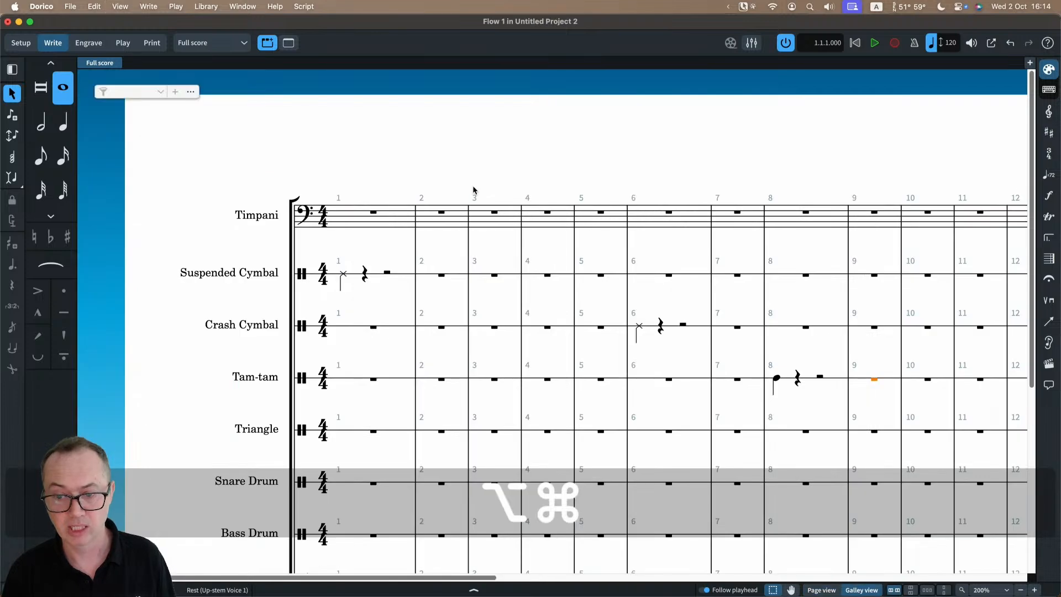
- Examine the separate Suspended Cymbal, Crash Cymbal and Tam-tam staves across the full score in galley view
{"action": "scroll", "coordinate": [480, 195], "scroll_direction": "down", "scroll_amount": 1}
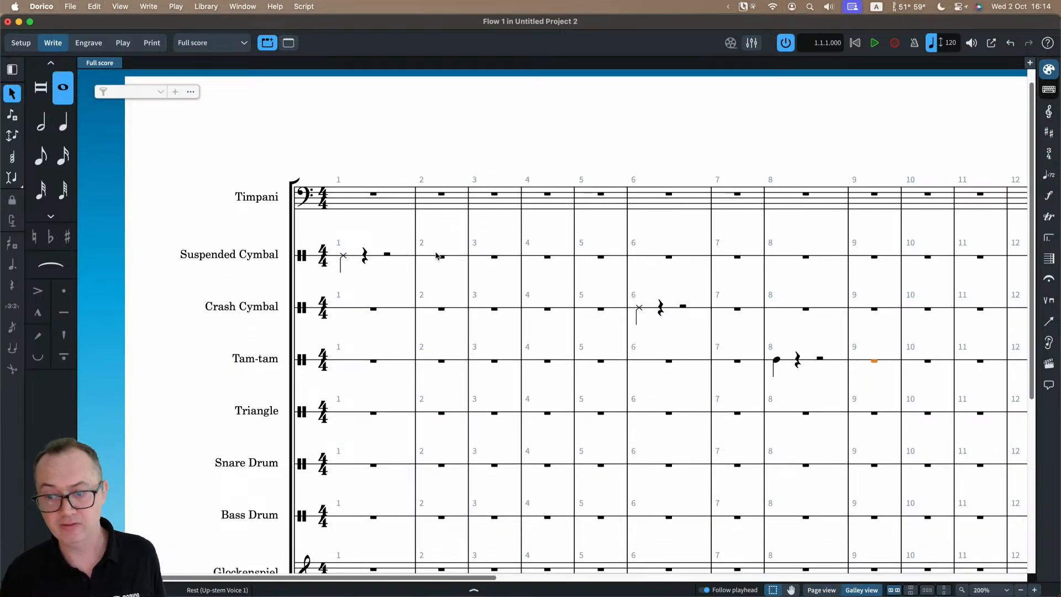
{"action": "scroll", "coordinate": [522, 257], "scroll_direction": "right", "scroll_amount": 10}
{"action": "scroll", "coordinate": [523, 258], "scroll_direction": "left", "scroll_amount": 10}
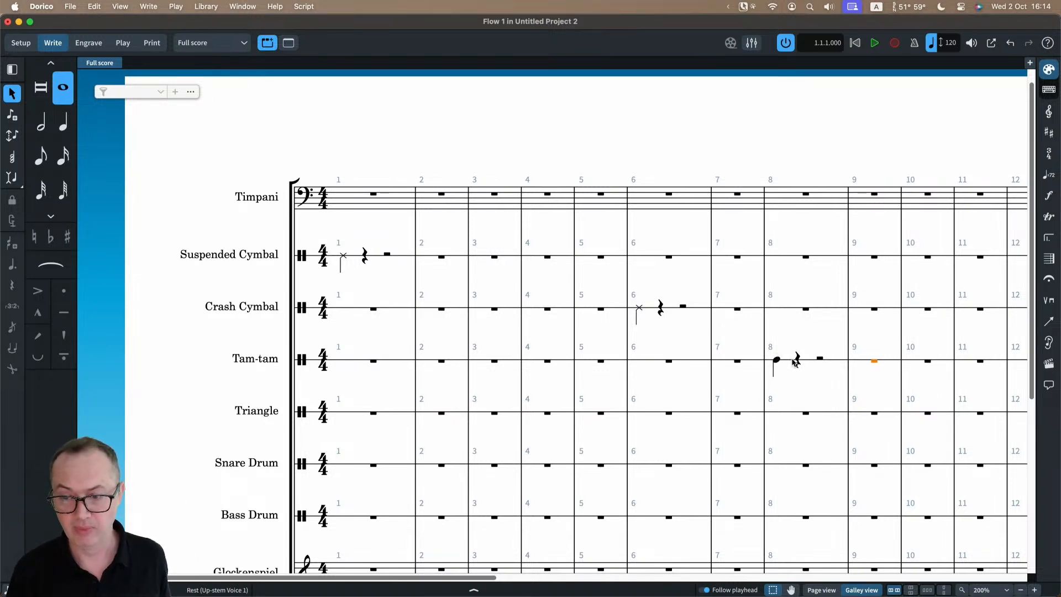
{"action": "scroll", "coordinate": [790, 360], "scroll_direction": "right", "scroll_amount": 10}
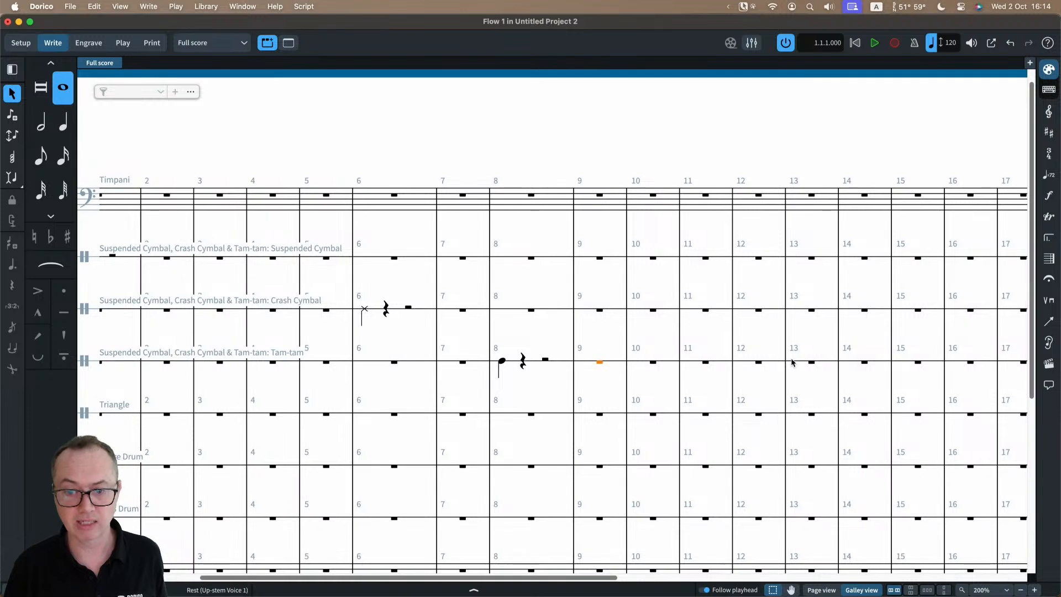
{"action": "scroll", "coordinate": [786, 362], "scroll_direction": "right", "scroll_amount": 2}
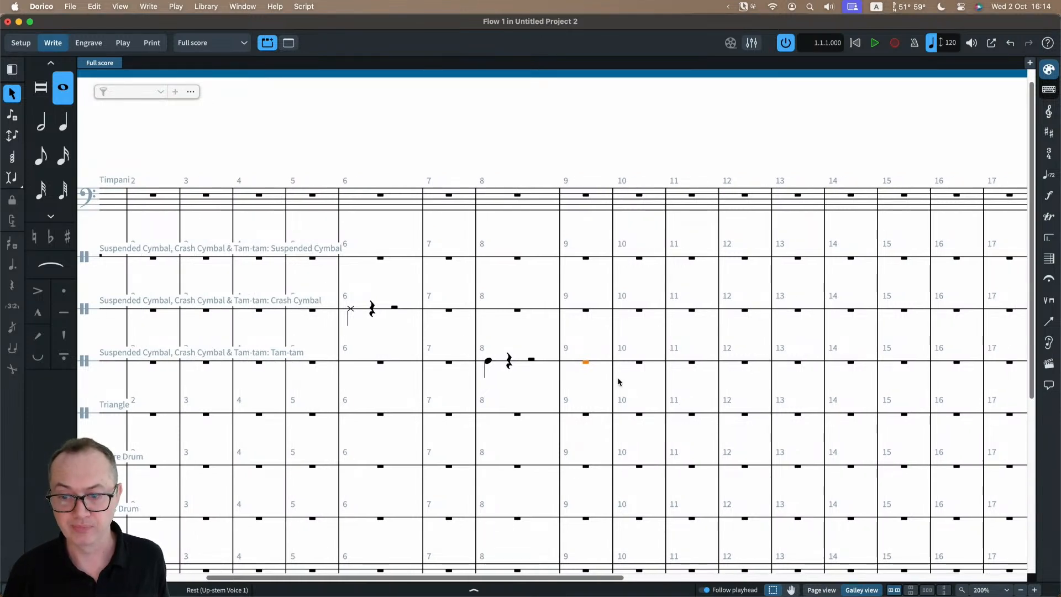
{"action": "scroll", "coordinate": [623, 379], "scroll_direction": "right", "scroll_amount": 6}
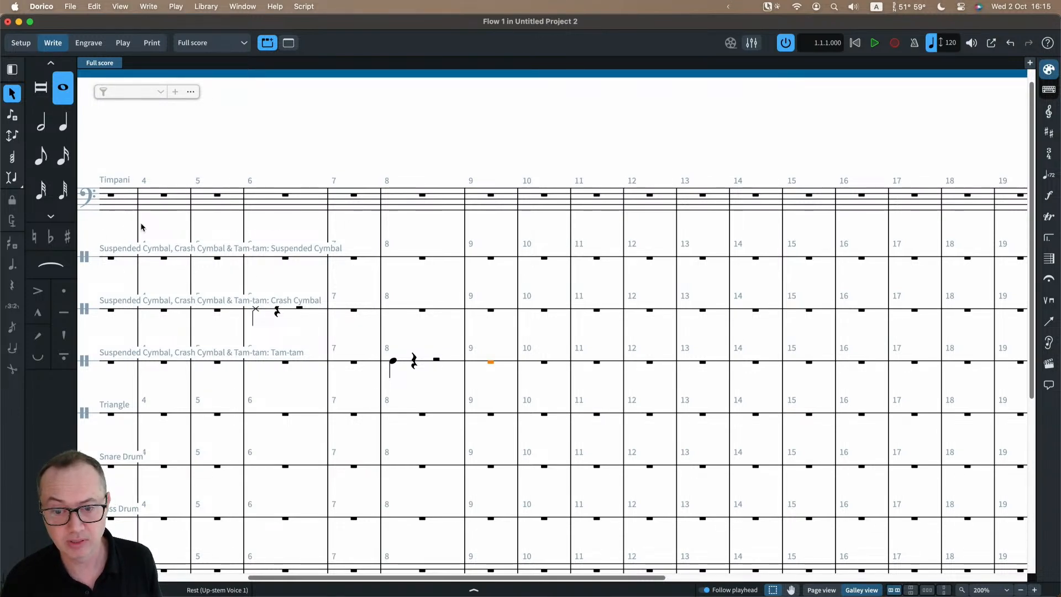
{"action": "scroll", "coordinate": [270, 269], "scroll_direction": "left", "scroll_amount": 10}
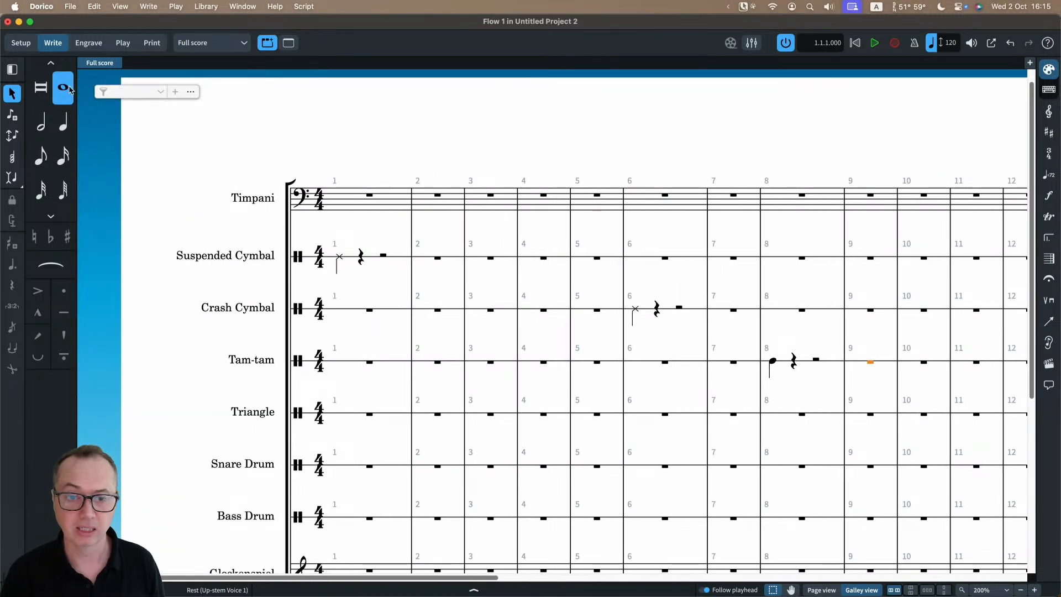
- Switch to Setup mode, view the combined Suspended Cymbal, Crash Cymbal & Tam-tam part layout, and return to the full score
{"action": "left_click", "coordinate": [20, 42]}
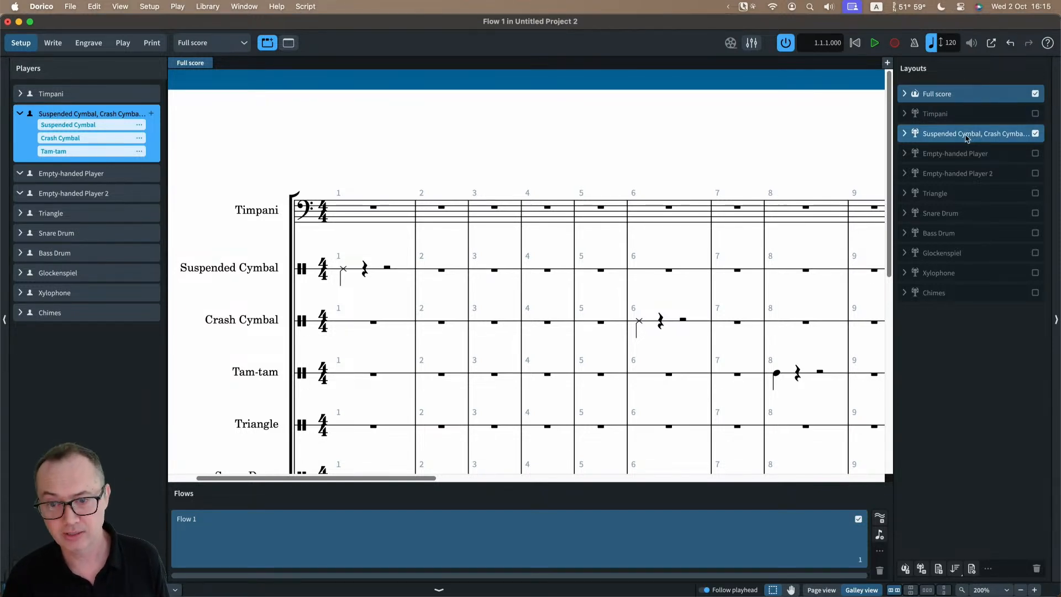
{"action": "left_click", "coordinate": [210, 42]}
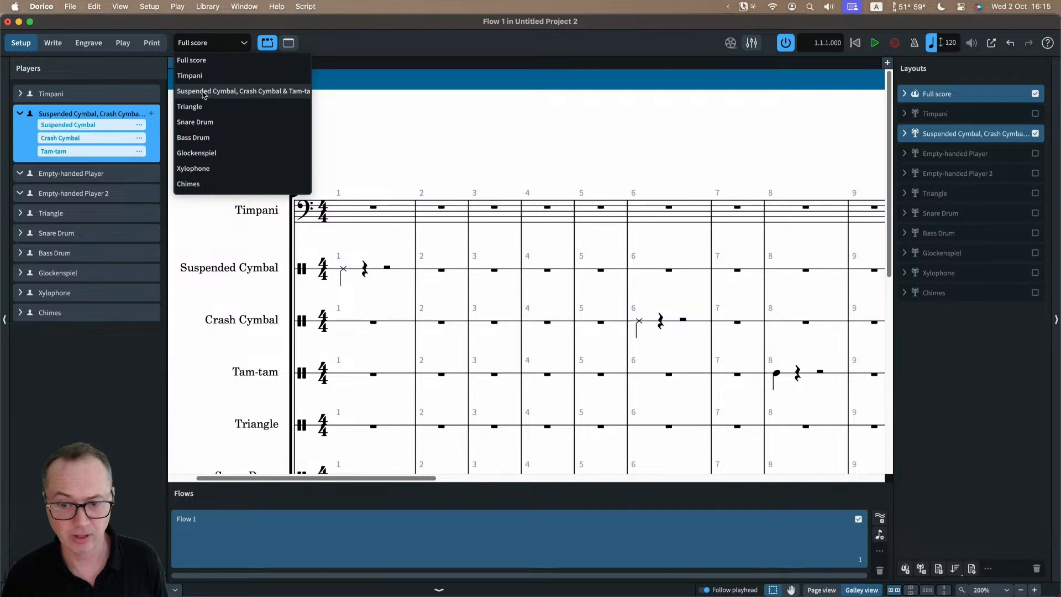
{"action": "left_click", "coordinate": [203, 92]}
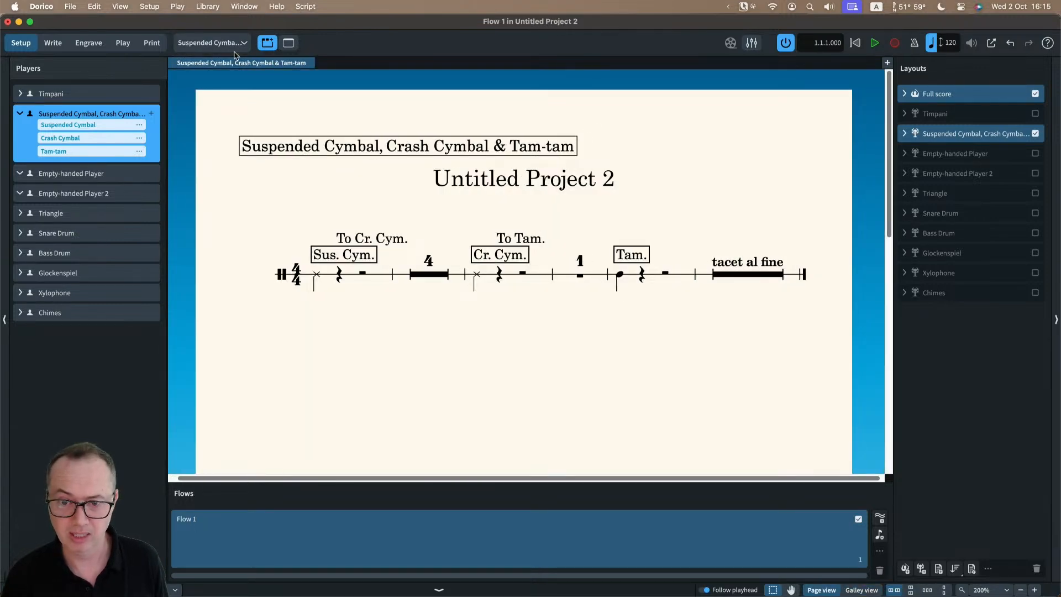
{"action": "left_click", "coordinate": [234, 48]}
{"action": "left_click", "coordinate": [226, 60]}
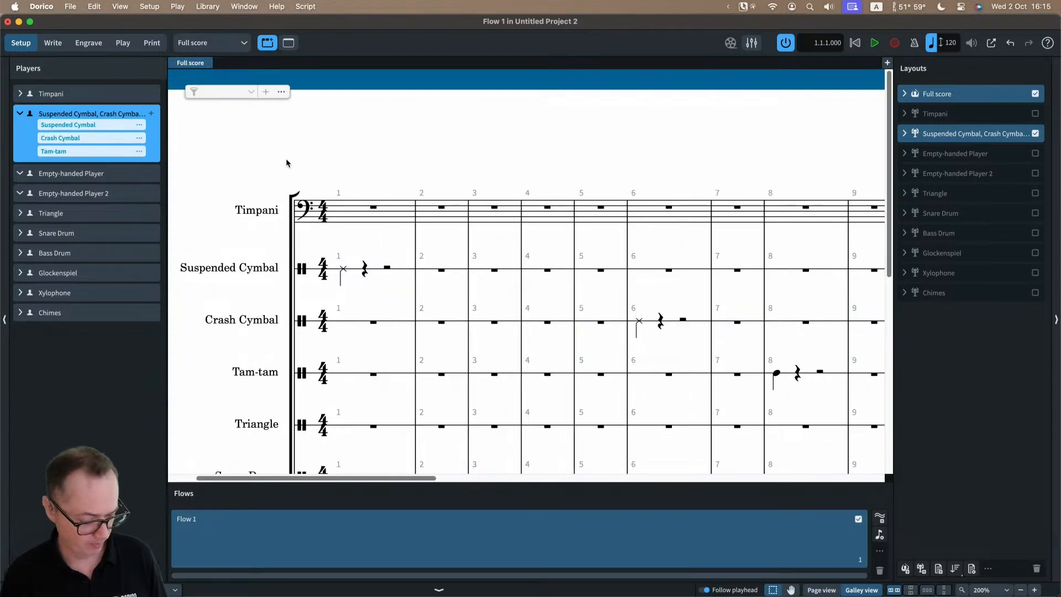
- Show the full score in page view and compare its instrument-change labels with the combined cymbal and tam-tam part
{"action": "key", "text": "super+alt+1"}
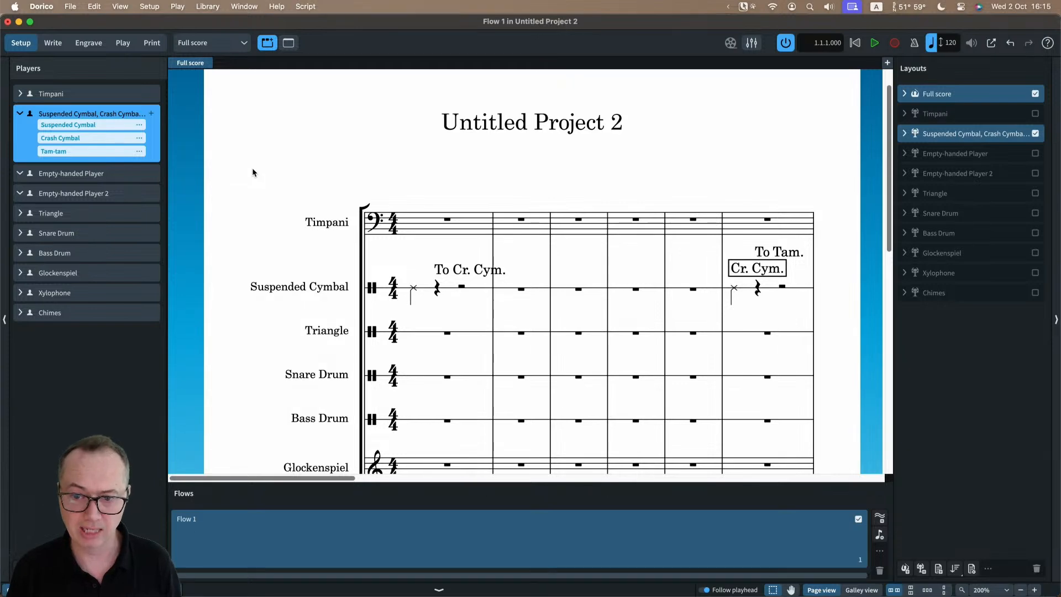
{"action": "scroll", "coordinate": [253, 171], "scroll_direction": "up", "scroll_amount": 1}
{"action": "left_click", "coordinate": [220, 43]}
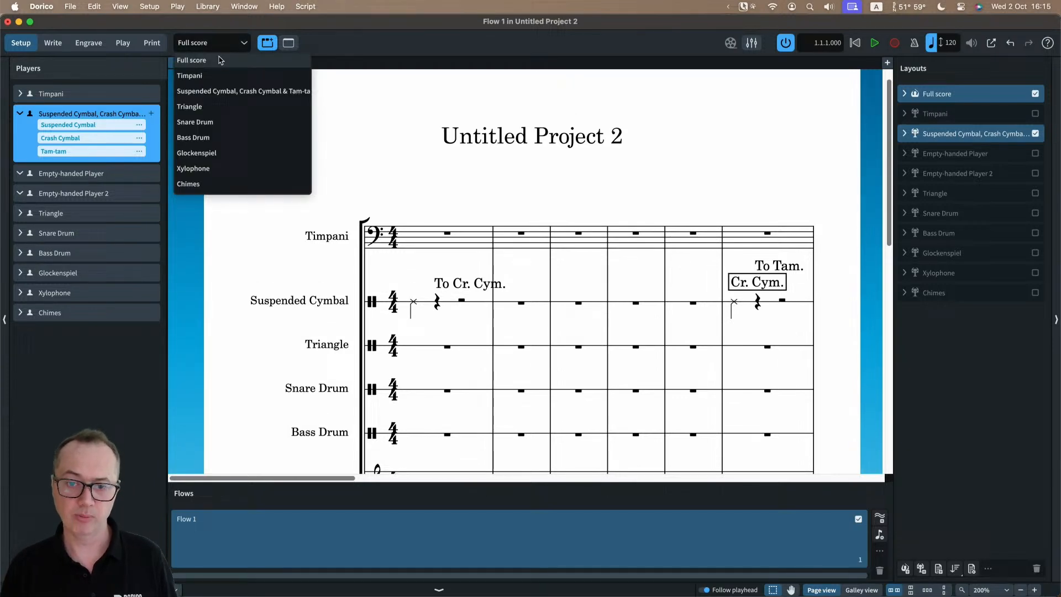
{"action": "left_click", "coordinate": [218, 92]}
{"action": "left_click", "coordinate": [214, 43]}
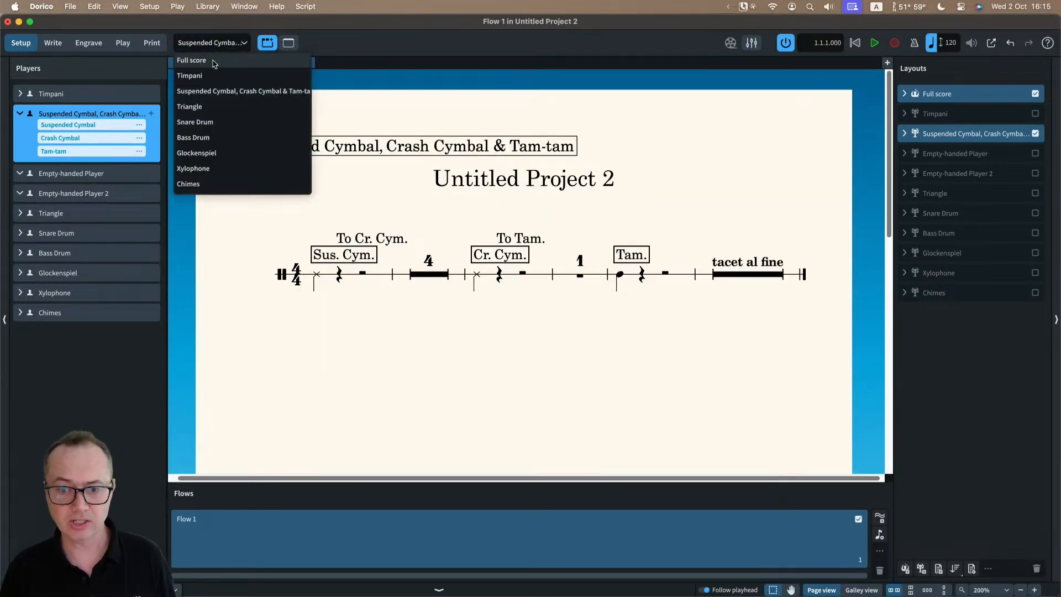
{"action": "left_click", "coordinate": [215, 63]}
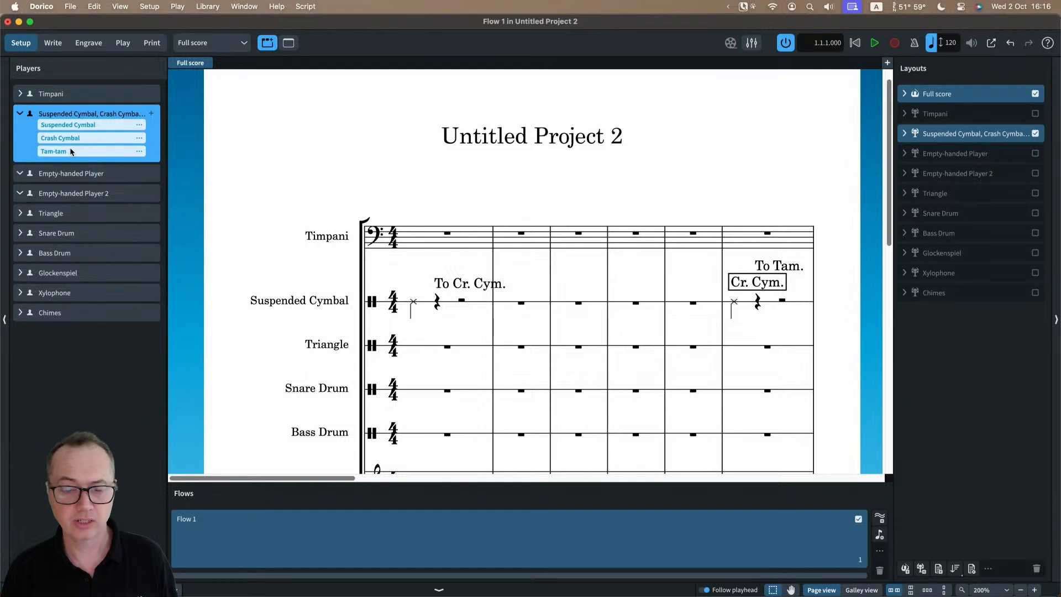
{"action": "right_click", "coordinate": [26, 133]}
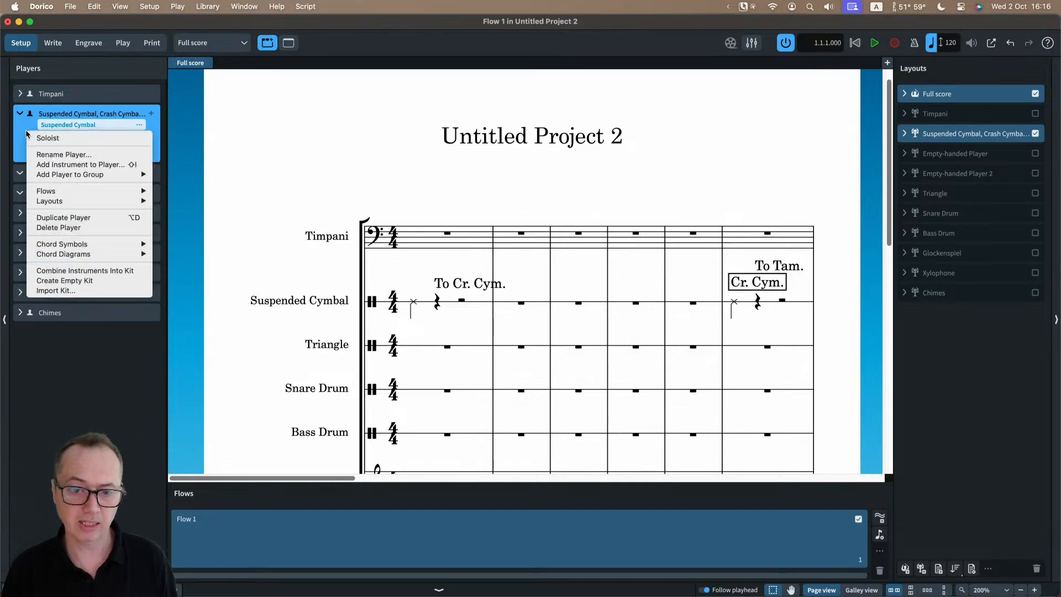
{"action": "left_click", "coordinate": [47, 156]}
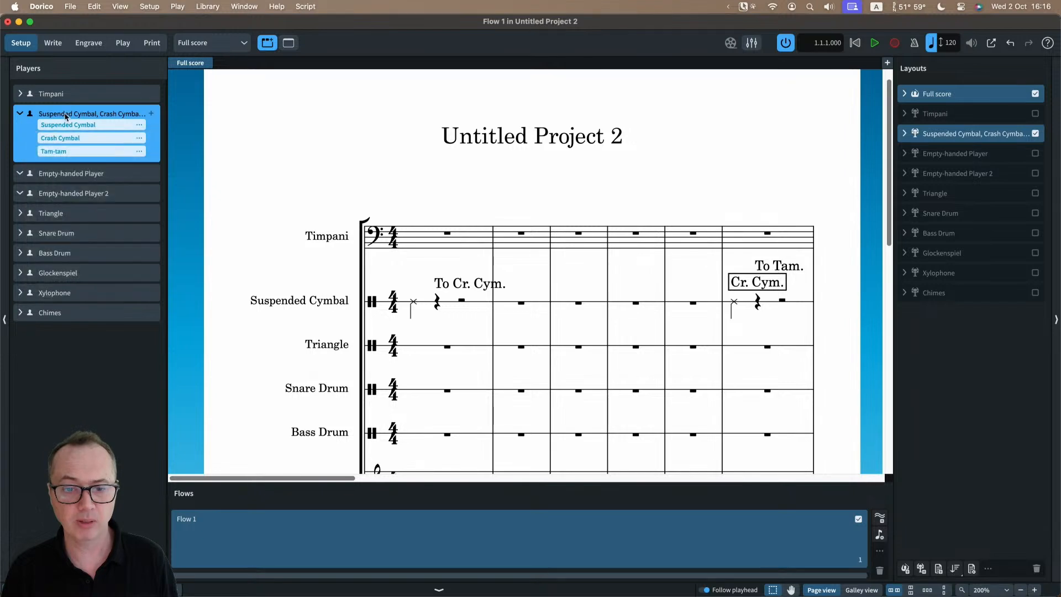
{"action": "type", "text": "Cymbal & Tam-tam"}
{"action": "key", "text": "Escape"}
- Rename the combined cymbal and tam-tam player with the full name "Percussion 1" and the short name "Perc. 1"
{"action": "right_click", "coordinate": [23, 137]}
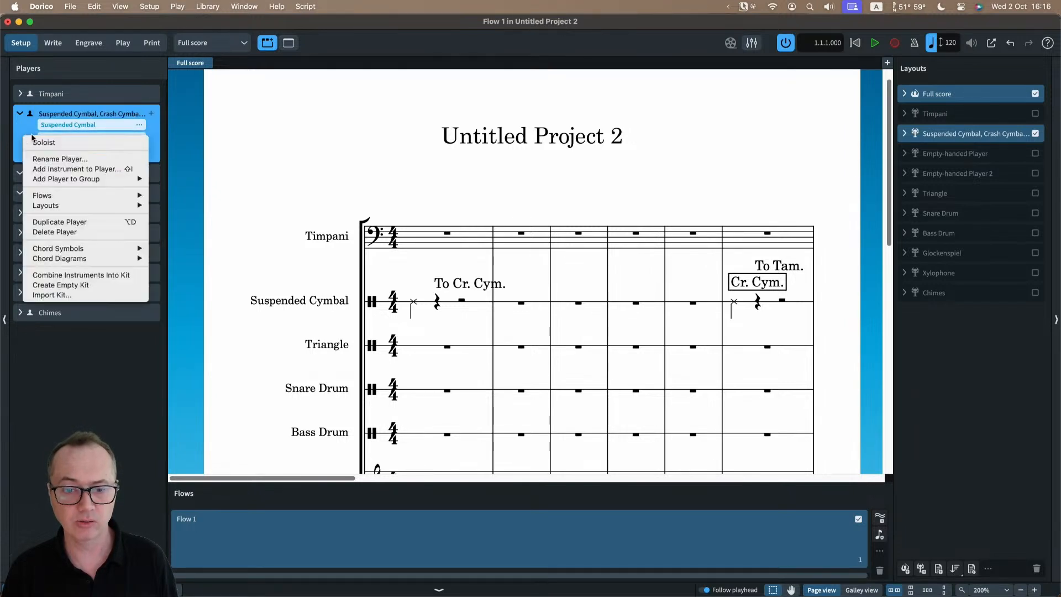
{"action": "left_click", "coordinate": [49, 160]}
{"action": "left_click_drag", "start_coordinate": [467, 255], "coordinate": [320, 153]}
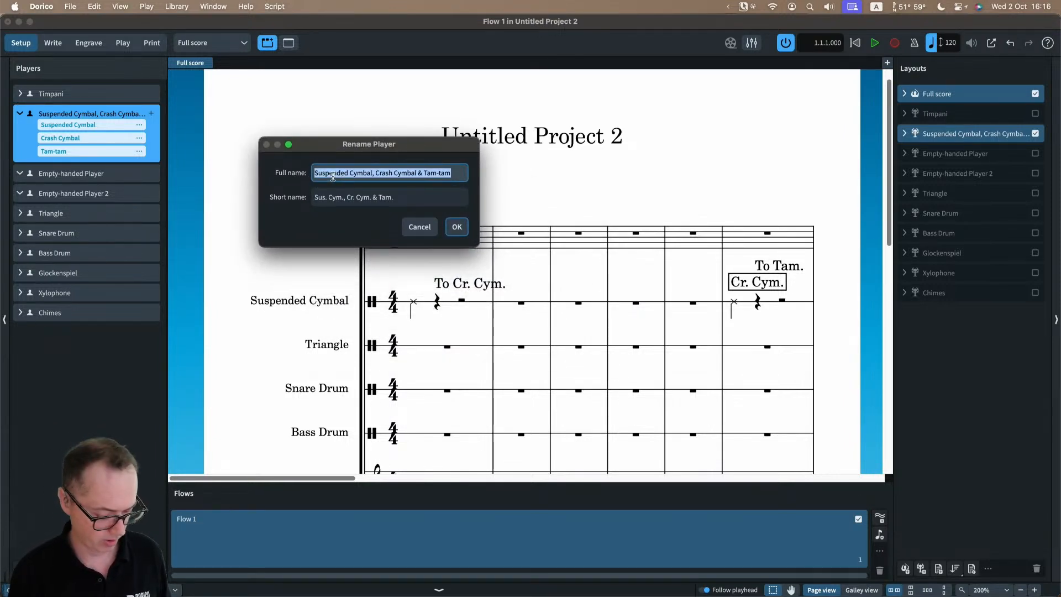
{"action": "type", "text": "Percussion "}
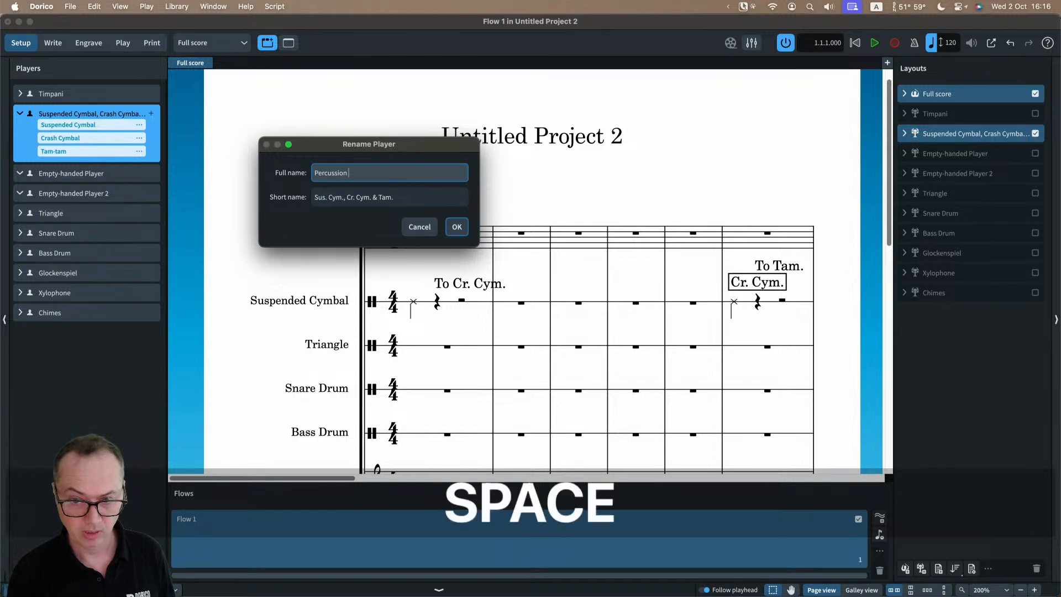
{"action": "type", "text": "1"}
{"action": "key", "text": "Tab"}
{"action": "type", "text": "Perc"}
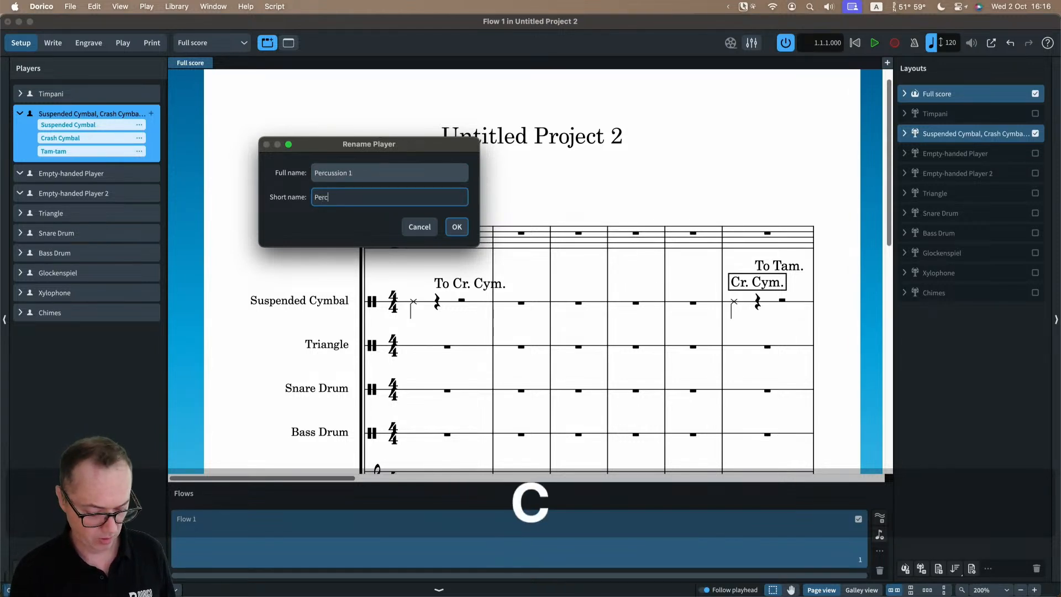
{"action": "type", "text": ". 1"}
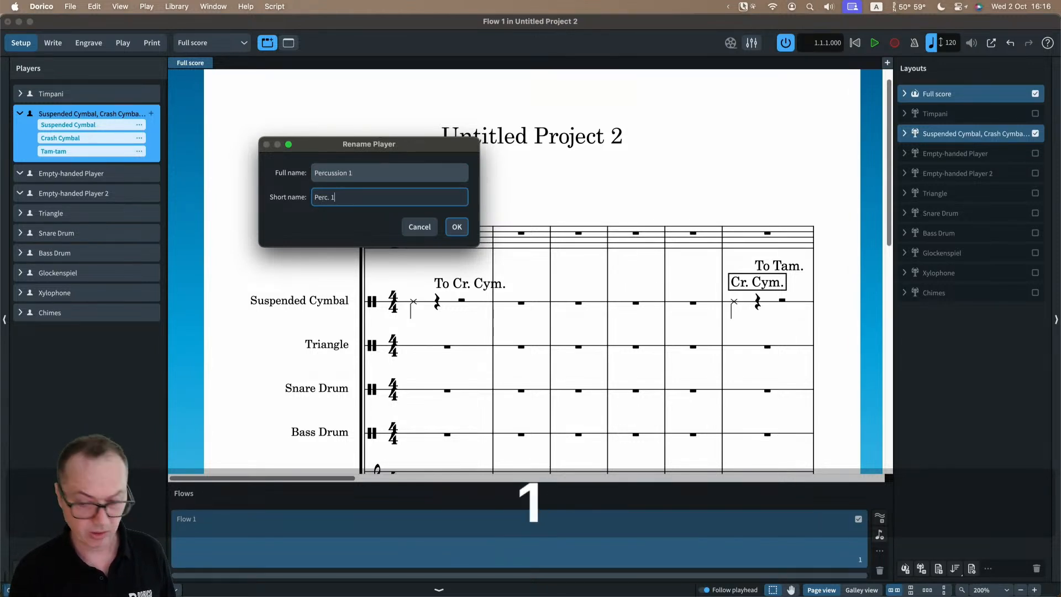
{"action": "left_click", "coordinate": [458, 227]}
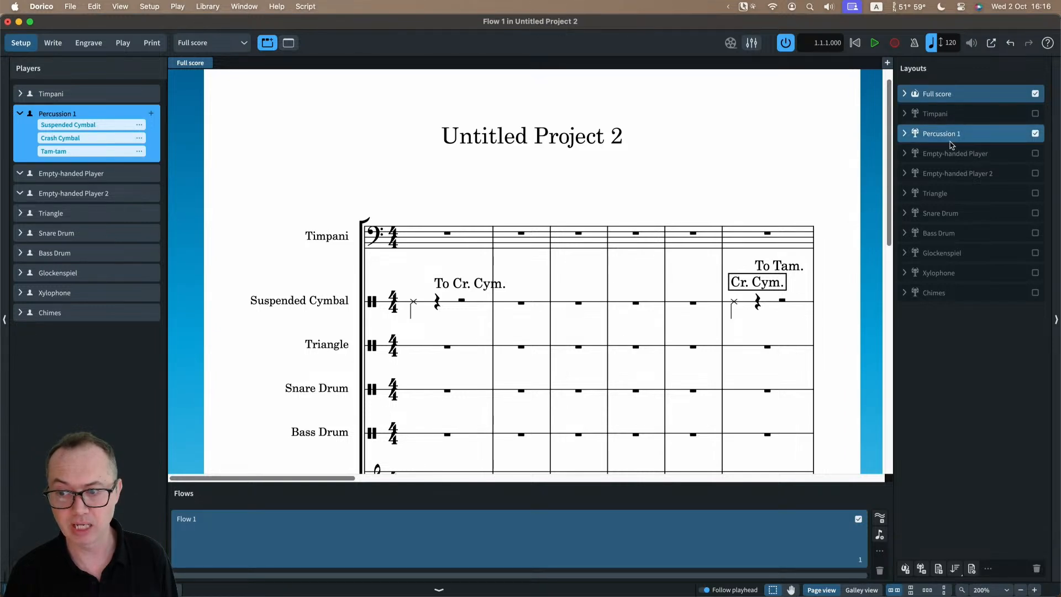
- Check the heading of the Percussion 1 part layout and return to the full score
{"action": "left_click", "coordinate": [214, 45]}
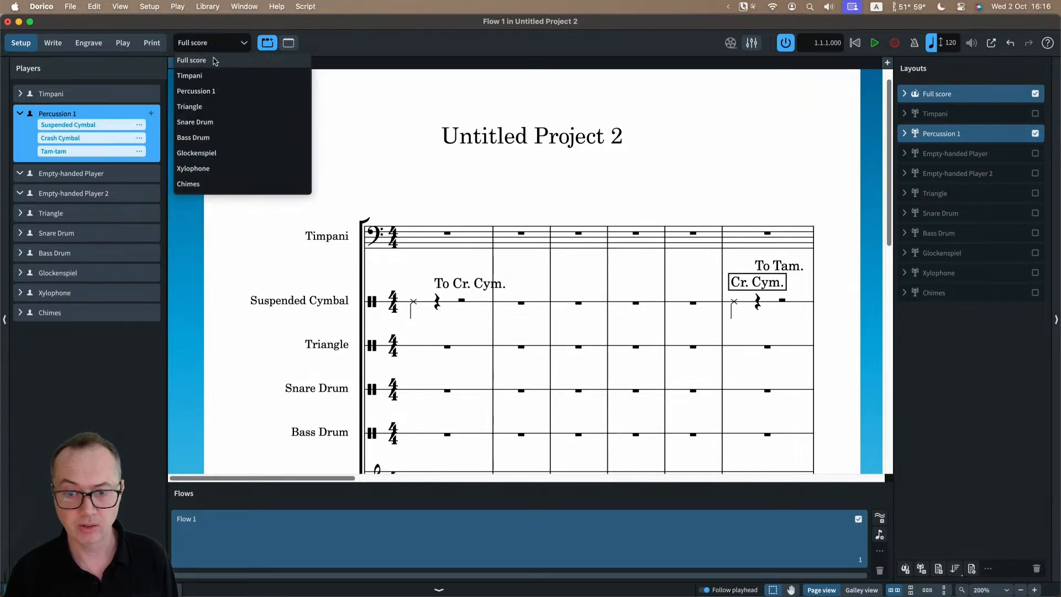
{"action": "left_click", "coordinate": [206, 92]}
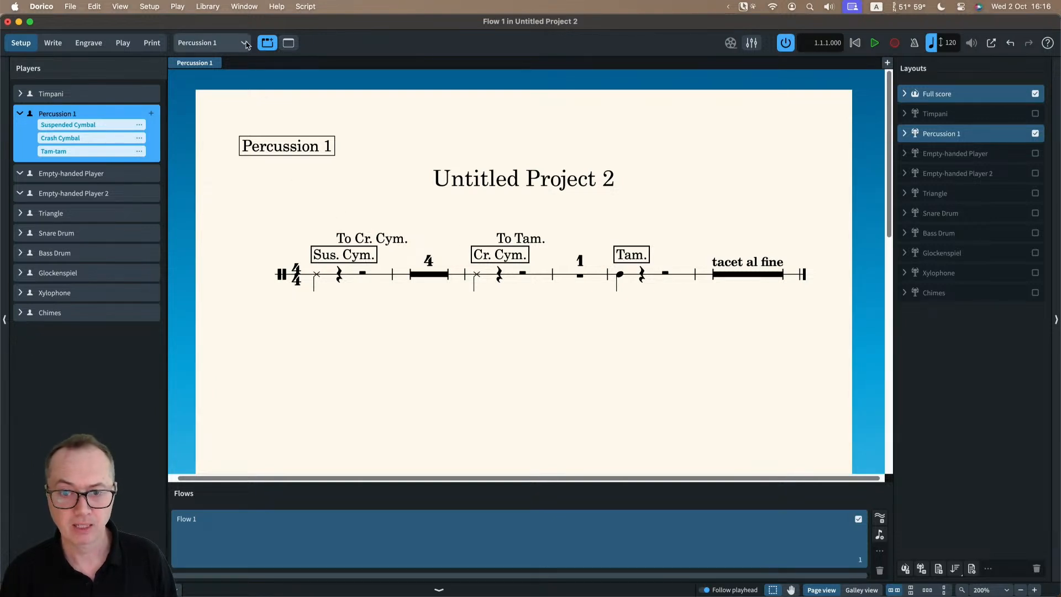
{"action": "left_click", "coordinate": [231, 43]}
{"action": "left_click", "coordinate": [220, 60]}
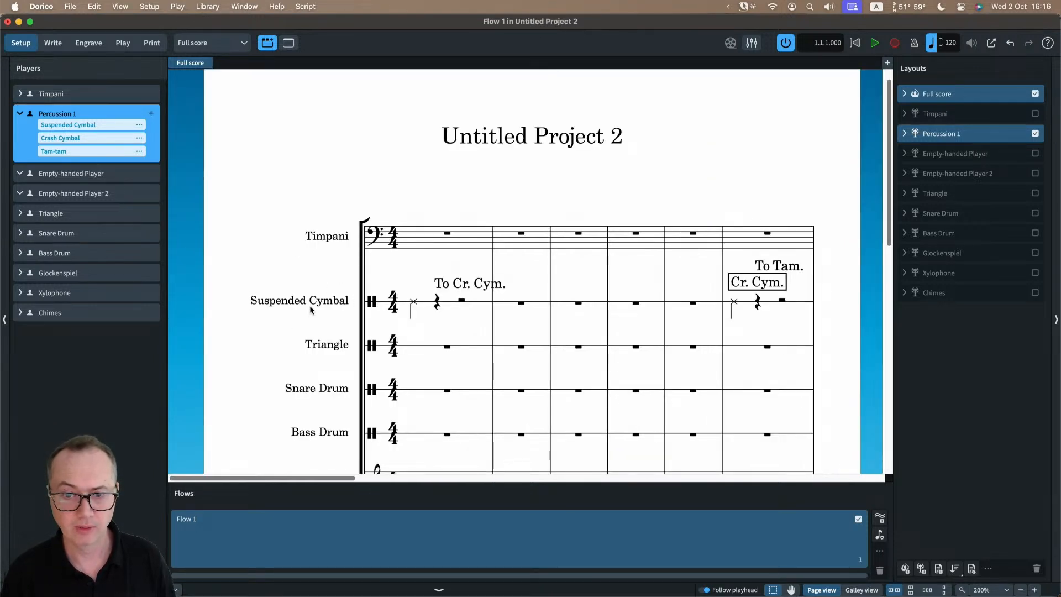
- In the full score's layout options for staff labels, show the player name instead of instrument names for Percussion 1 and apply it
{"action": "left_click", "coordinate": [215, 7]}
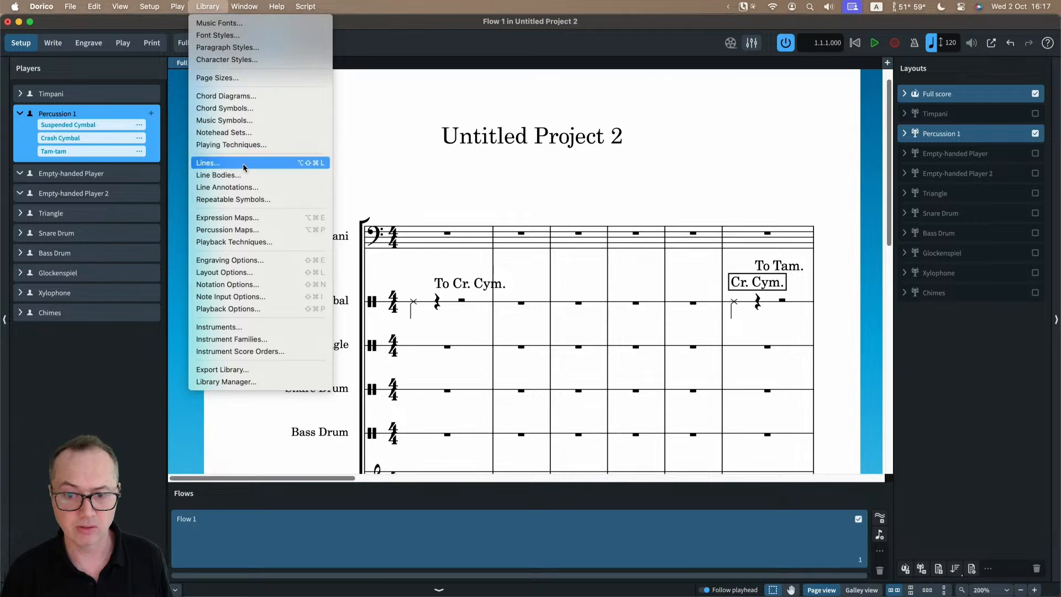
{"action": "left_click", "coordinate": [257, 273]}
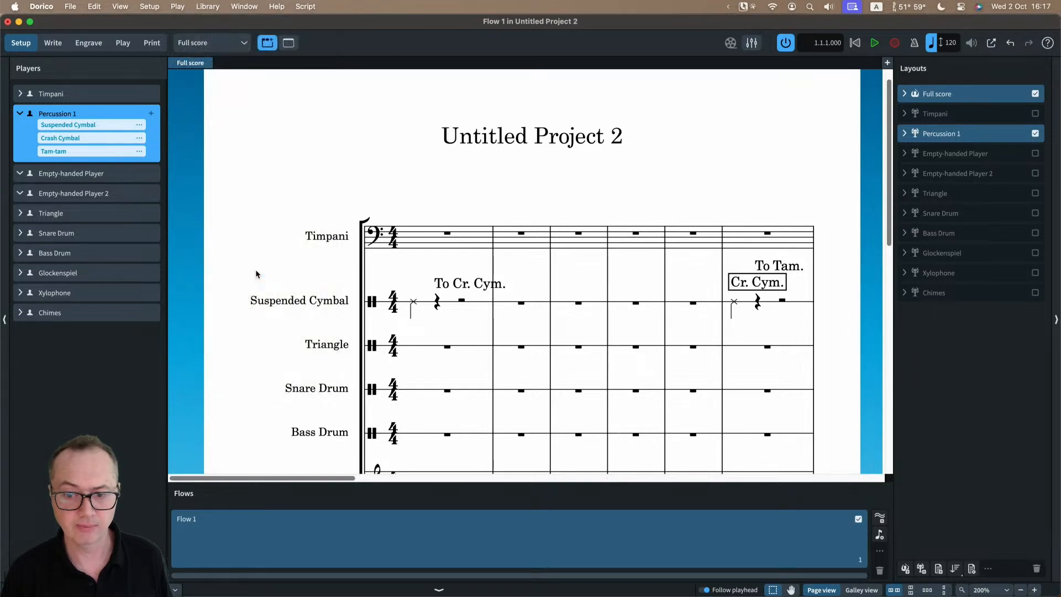
{"action": "left_click_drag", "start_coordinate": [464, 81], "coordinate": [440, 73]}
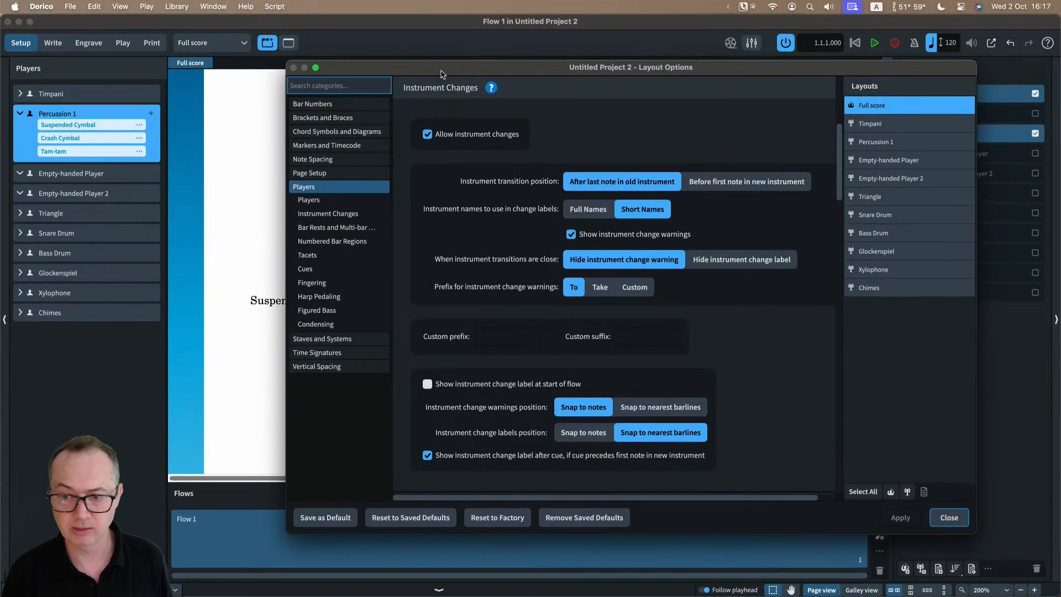
{"action": "left_click", "coordinate": [335, 344]}
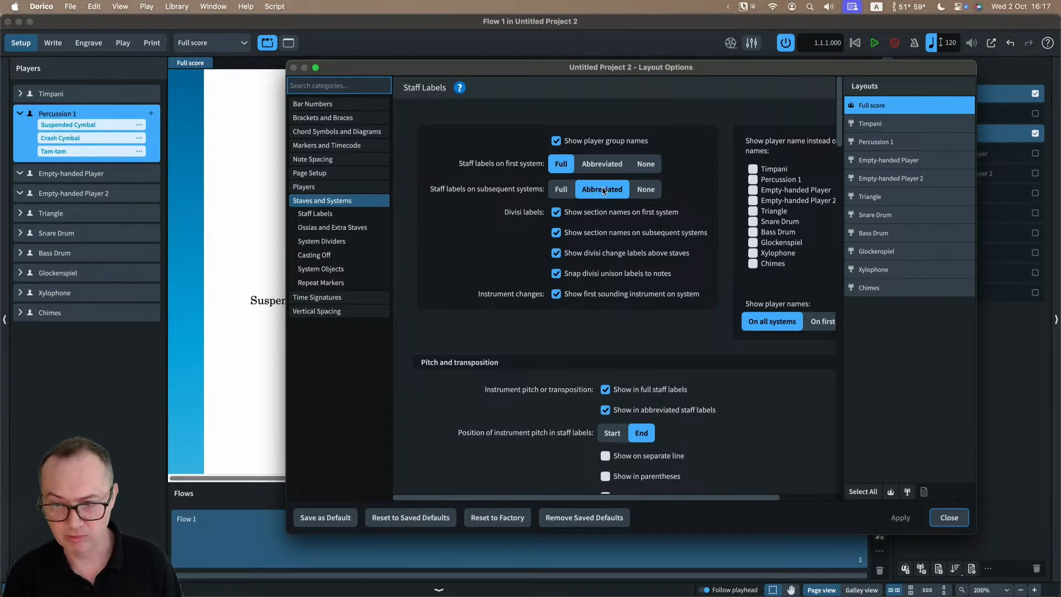
{"action": "left_click_drag", "start_coordinate": [556, 77], "coordinate": [512, 74]}
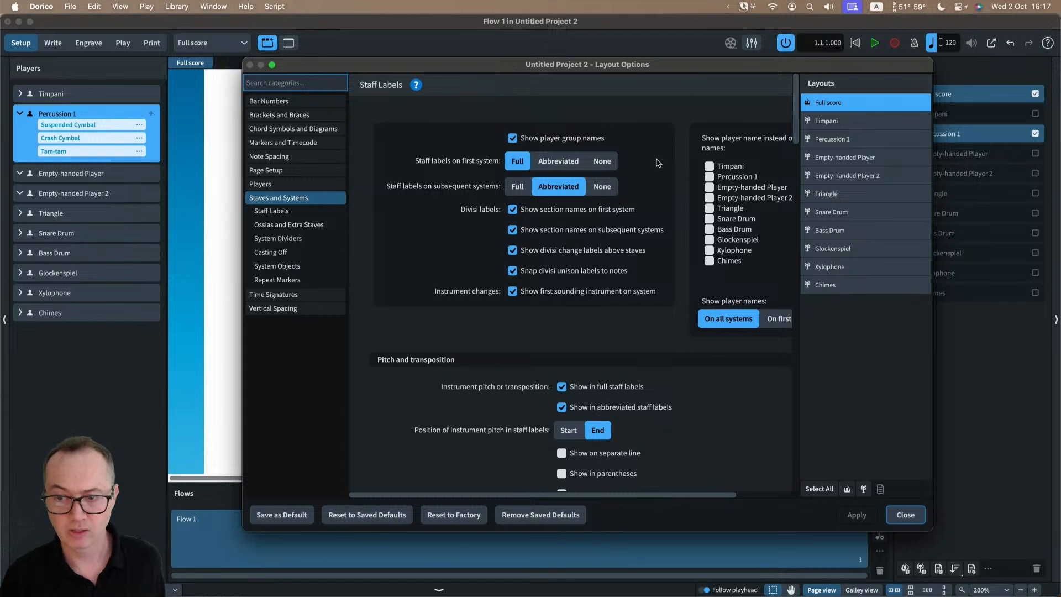
{"action": "scroll", "coordinate": [658, 163], "scroll_direction": "right", "scroll_amount": 3}
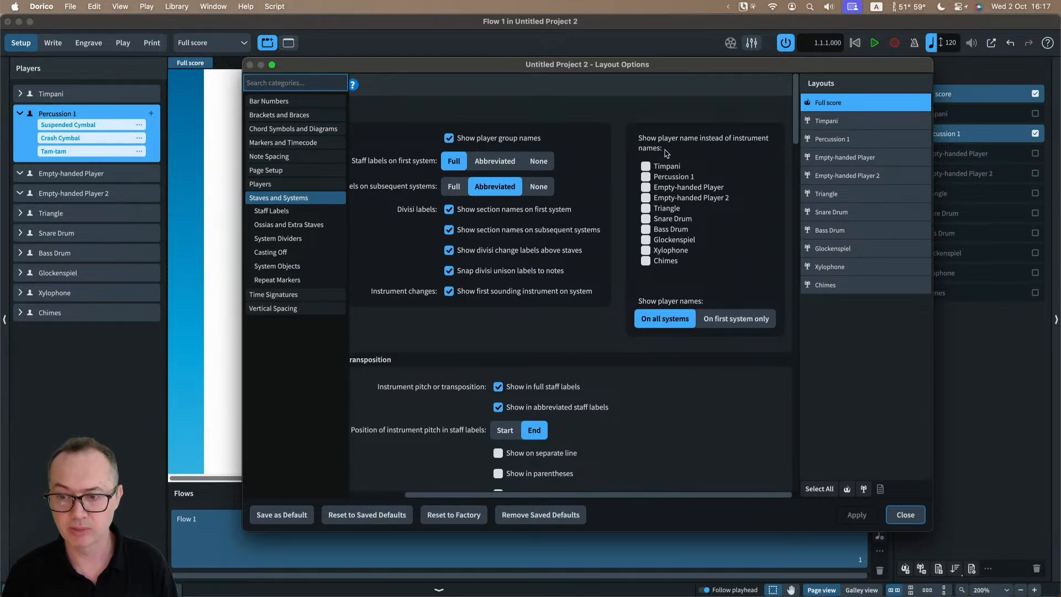
{"action": "left_click", "coordinate": [646, 177]}
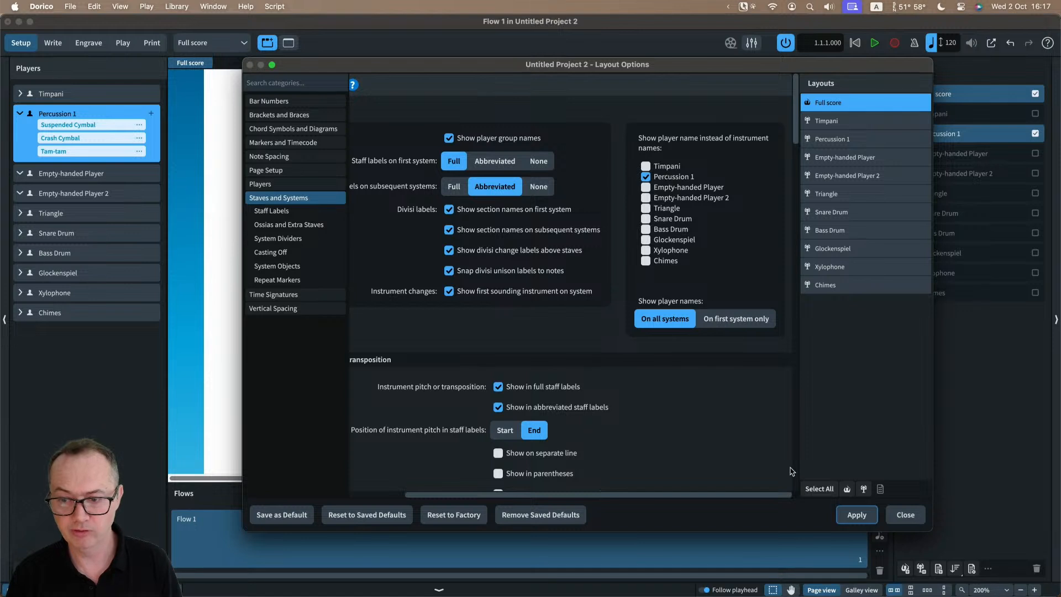
{"action": "left_click", "coordinate": [856, 515]}
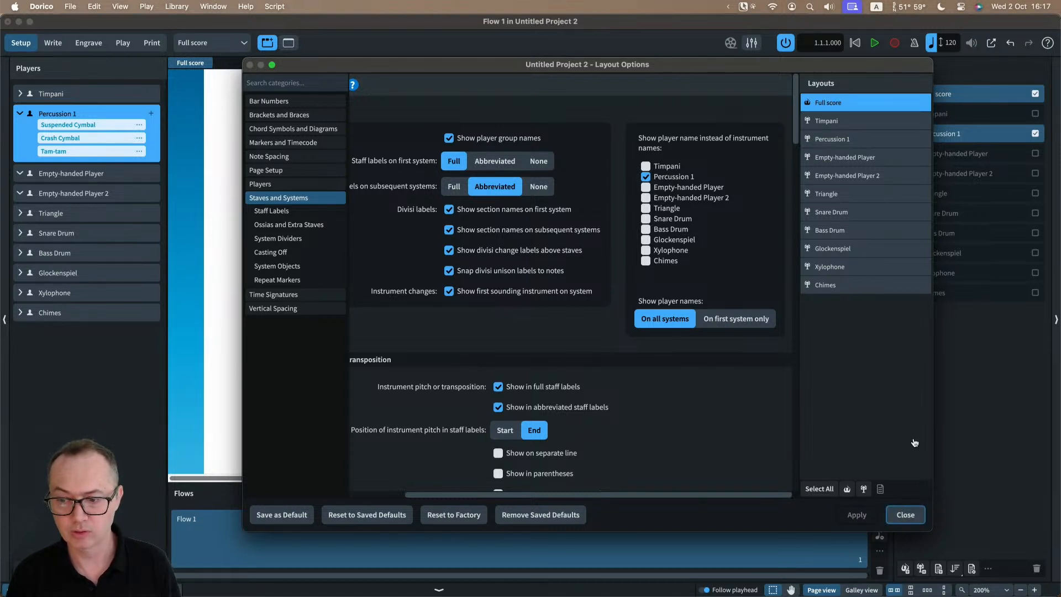
{"action": "left_click", "coordinate": [905, 515]}
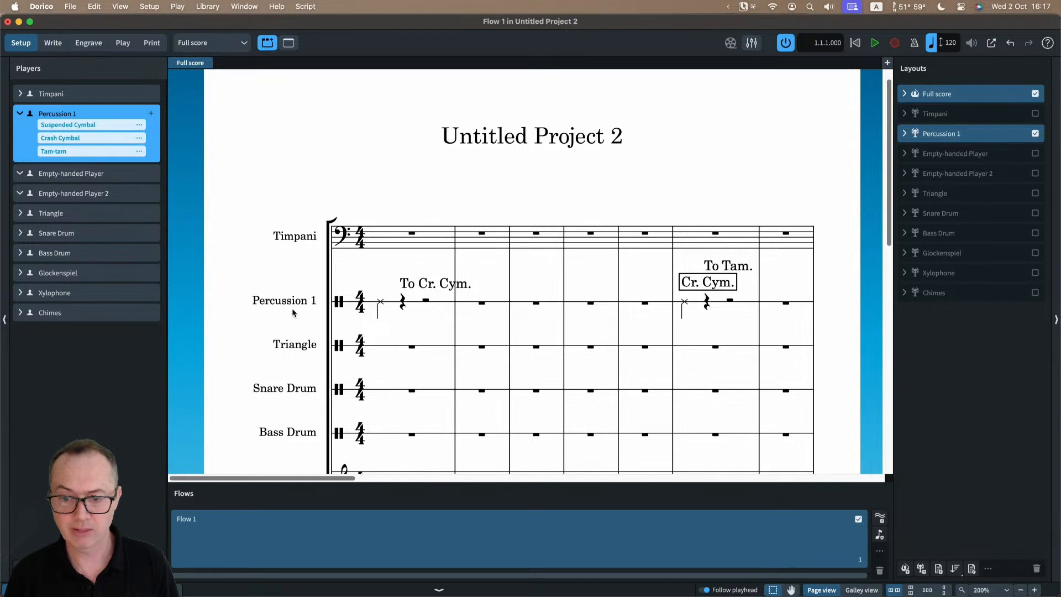
- Compare the Percussion 1 staff labels and instrument-change labels on the first and second pages of the full score
{"action": "scroll", "coordinate": [442, 301], "scroll_direction": "right", "scroll_amount": 5}
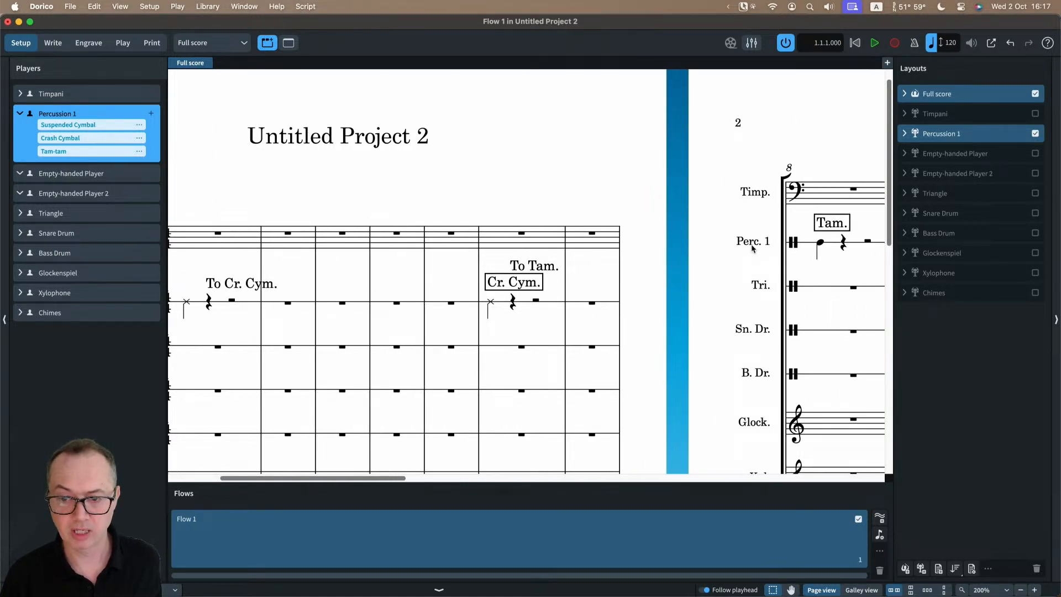
{"action": "scroll", "coordinate": [752, 249], "scroll_direction": "left", "scroll_amount": 3}
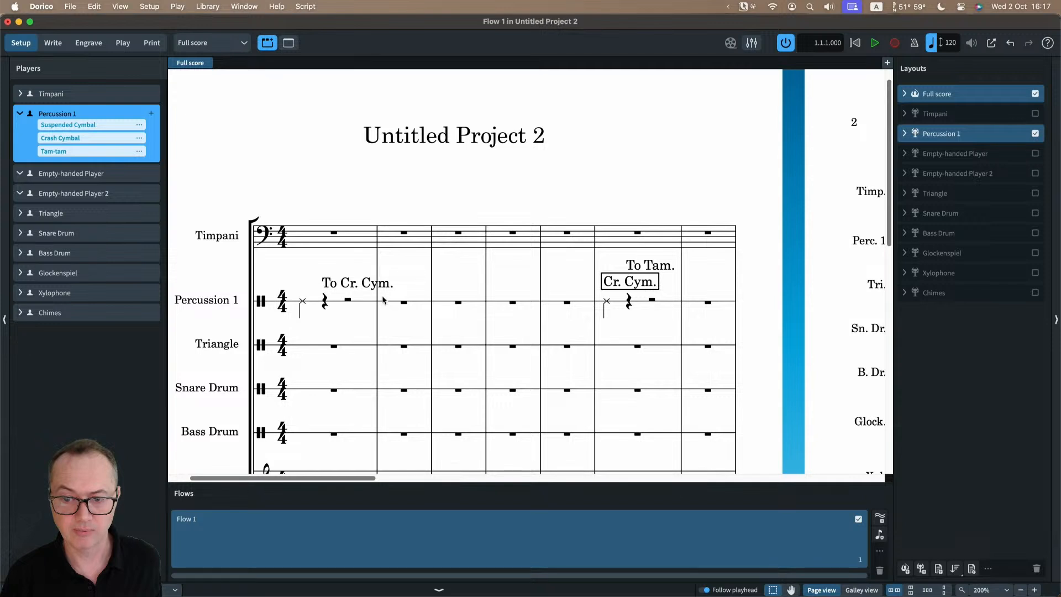
{"action": "scroll", "coordinate": [672, 283], "scroll_direction": "right", "scroll_amount": 3}
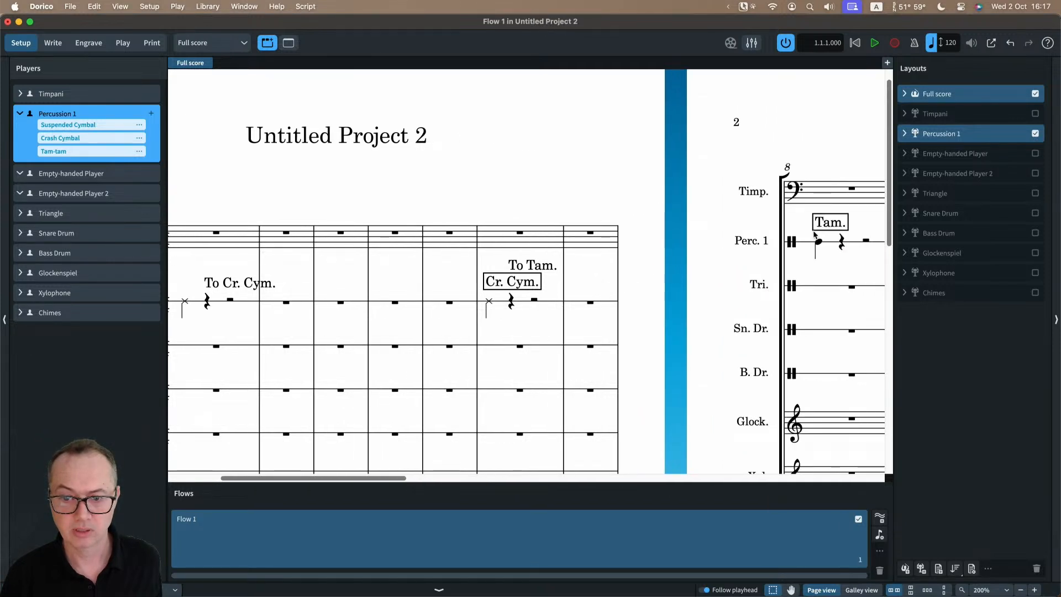
{"action": "scroll", "coordinate": [815, 234], "scroll_direction": "left", "scroll_amount": 2}
{"action": "scroll", "coordinate": [814, 234], "scroll_direction": "right", "scroll_amount": 2}
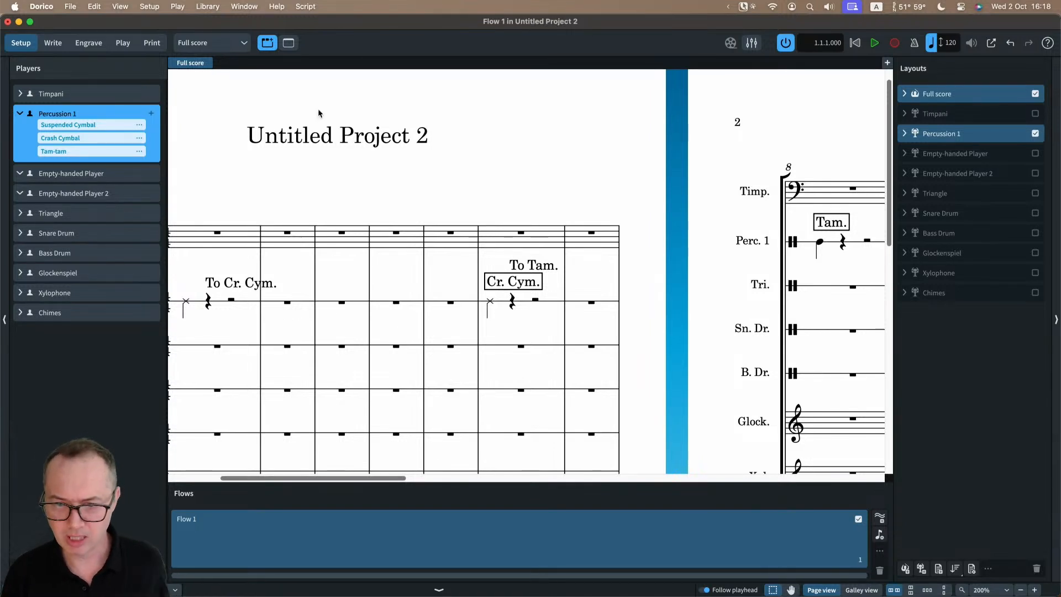
{"action": "scroll", "coordinate": [478, 189], "scroll_direction": "left", "scroll_amount": 5}
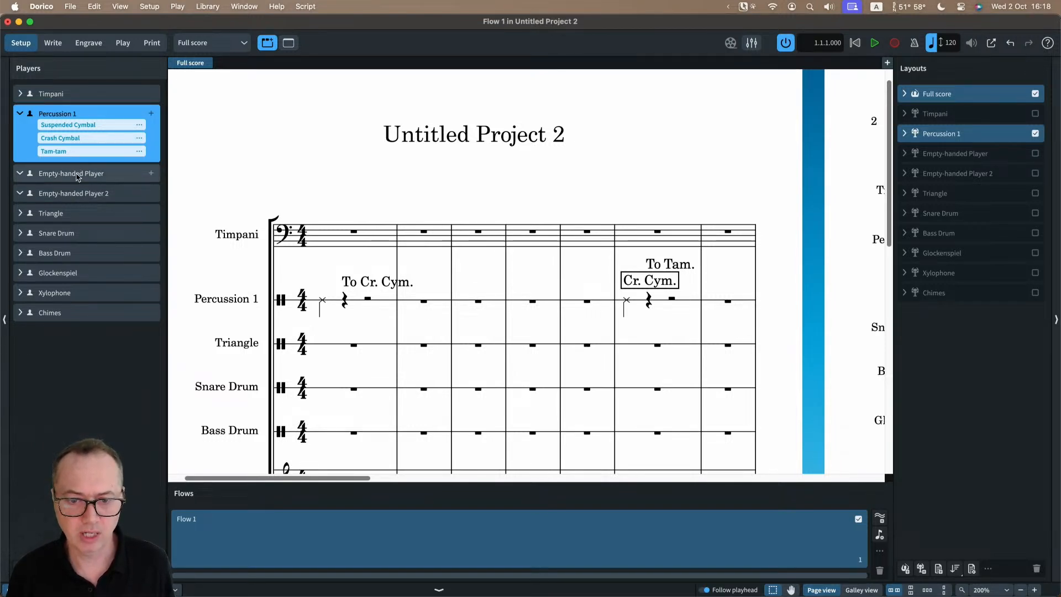
- Expand the Triangle, Snare Drum and Bass Drum players and move the snare drum and bass drum into the Triangle player
{"action": "left_click", "coordinate": [82, 213]}
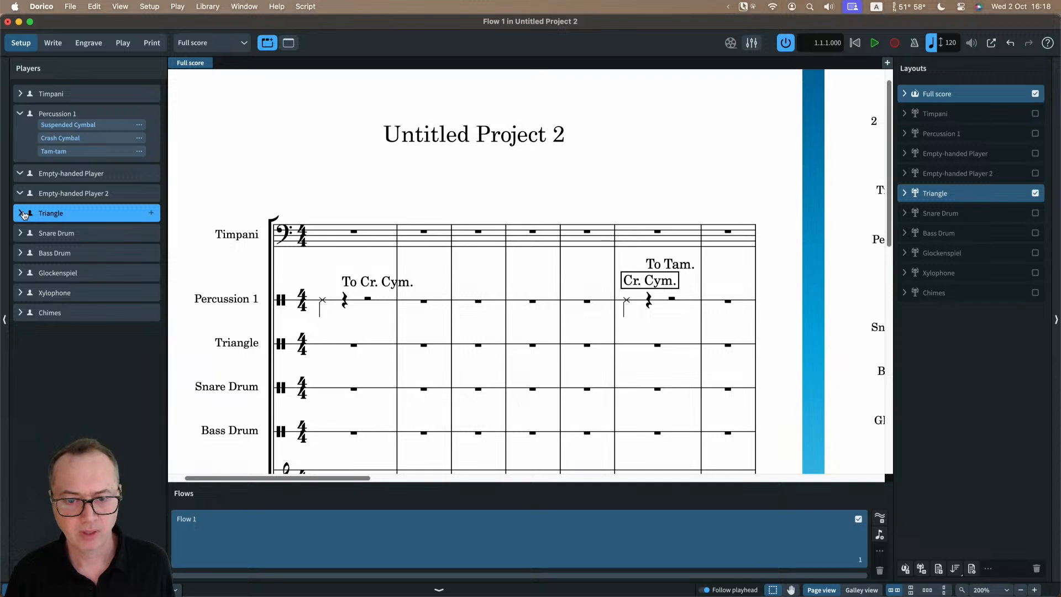
{"action": "left_click", "coordinate": [21, 213]}
{"action": "left_click", "coordinate": [21, 246]}
{"action": "left_click", "coordinate": [20, 279]}
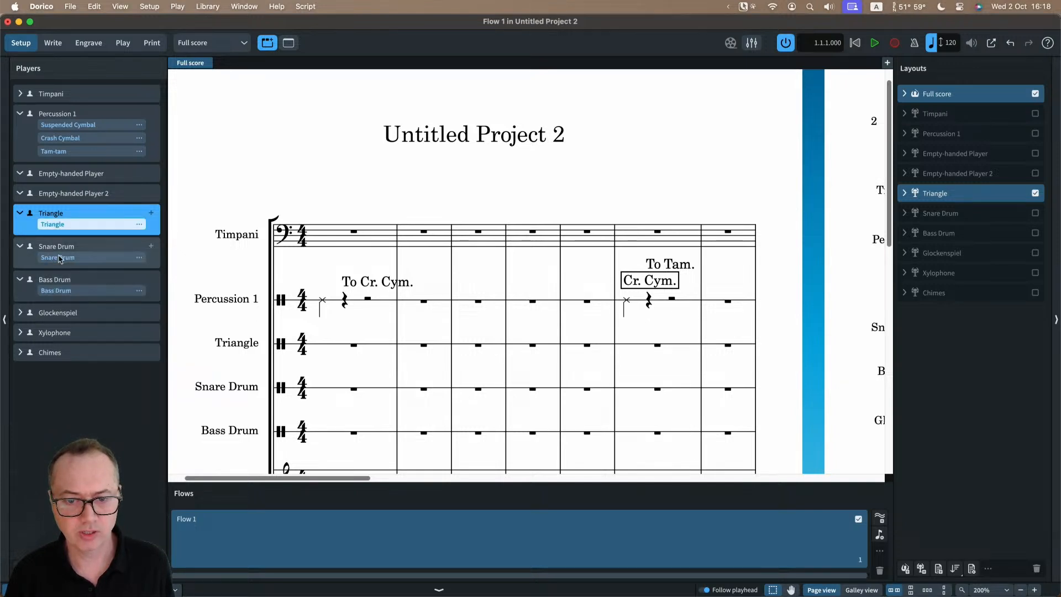
{"action": "left_click_drag", "start_coordinate": [60, 258], "coordinate": [70, 239]}
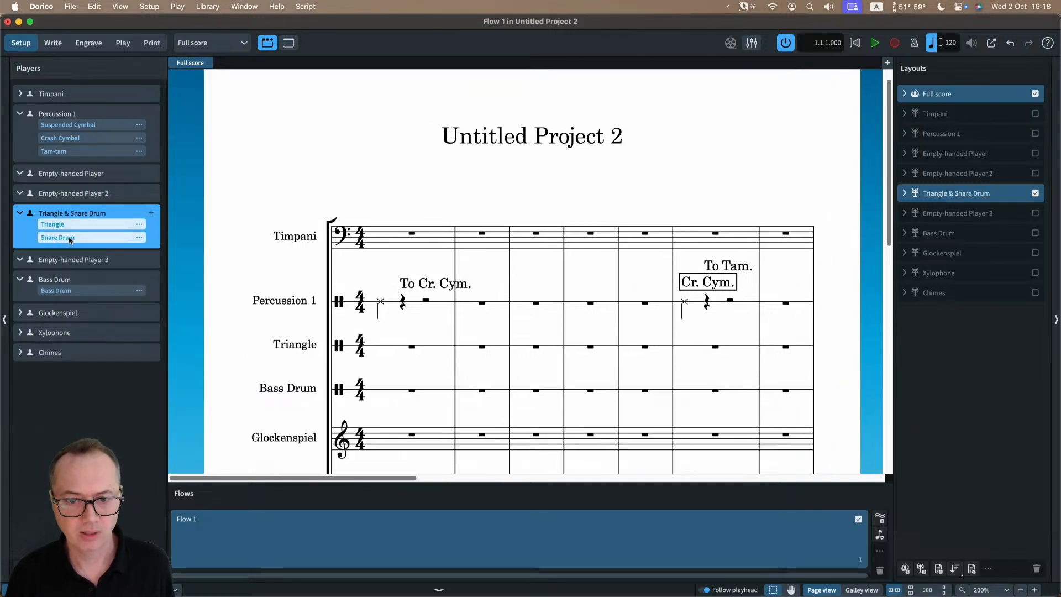
{"action": "left_click_drag", "start_coordinate": [70, 291], "coordinate": [72, 246]}
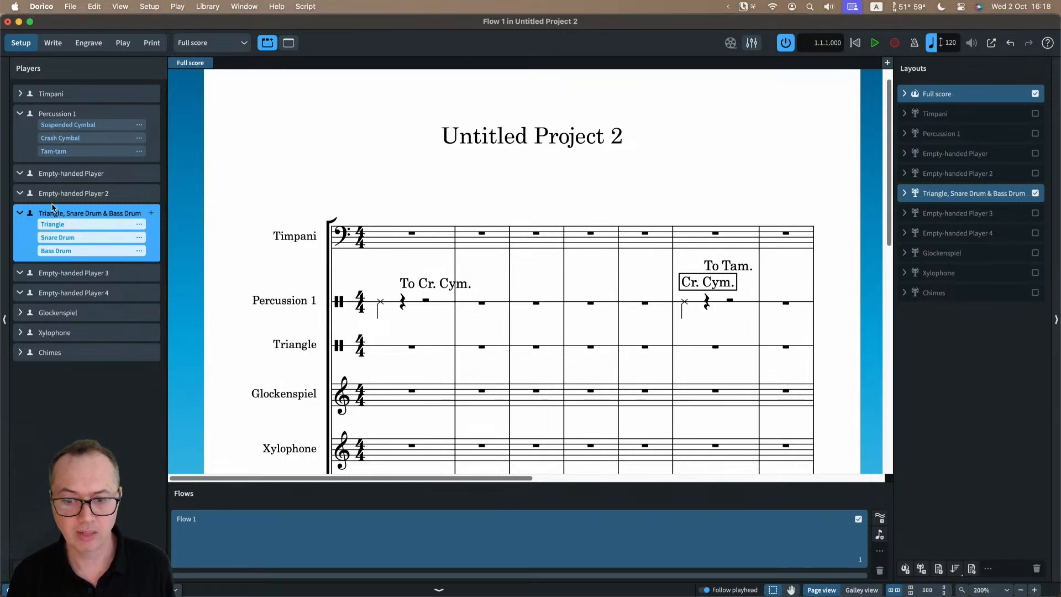
- Rename the combined triangle, snare drum and bass drum player with the full name "Percussion 2" and the short name "Perc. 2"
{"action": "right_click", "coordinate": [28, 223]}
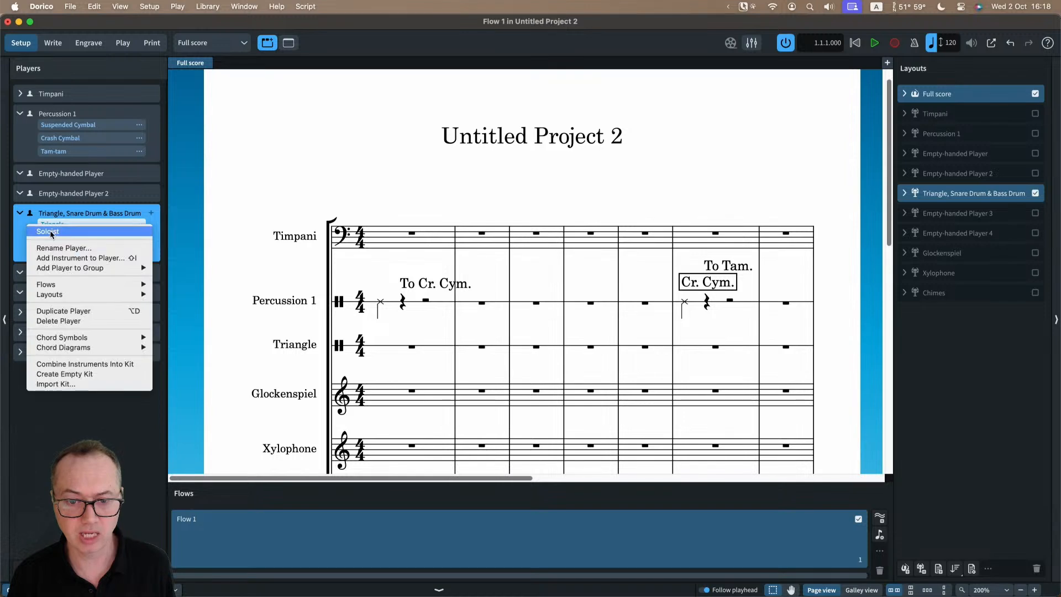
{"action": "left_click", "coordinate": [59, 249]}
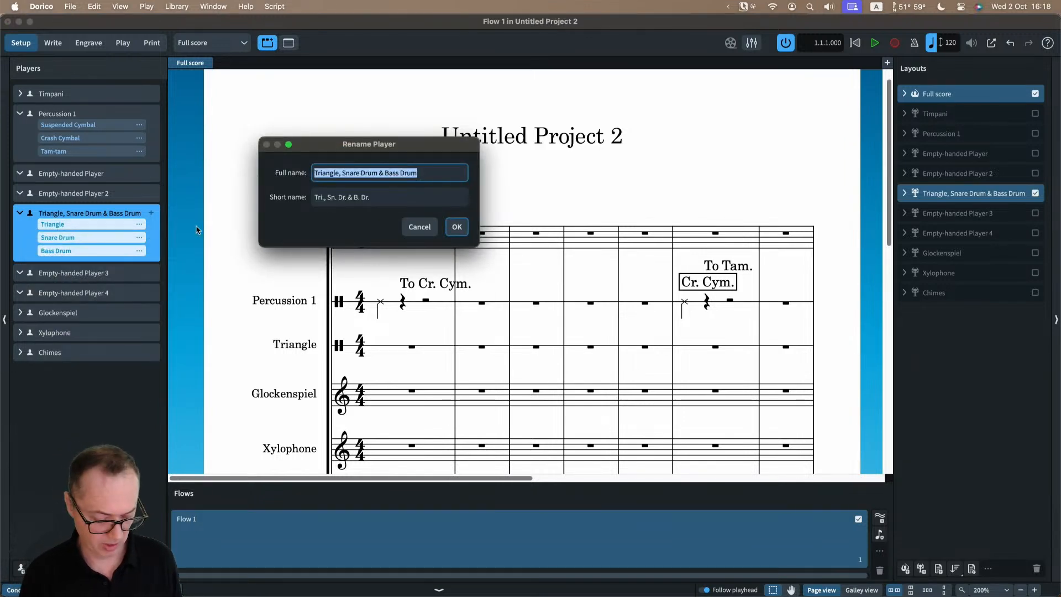
{"action": "type", "text": "Percussion 2"}
{"action": "key", "text": "Tab"}
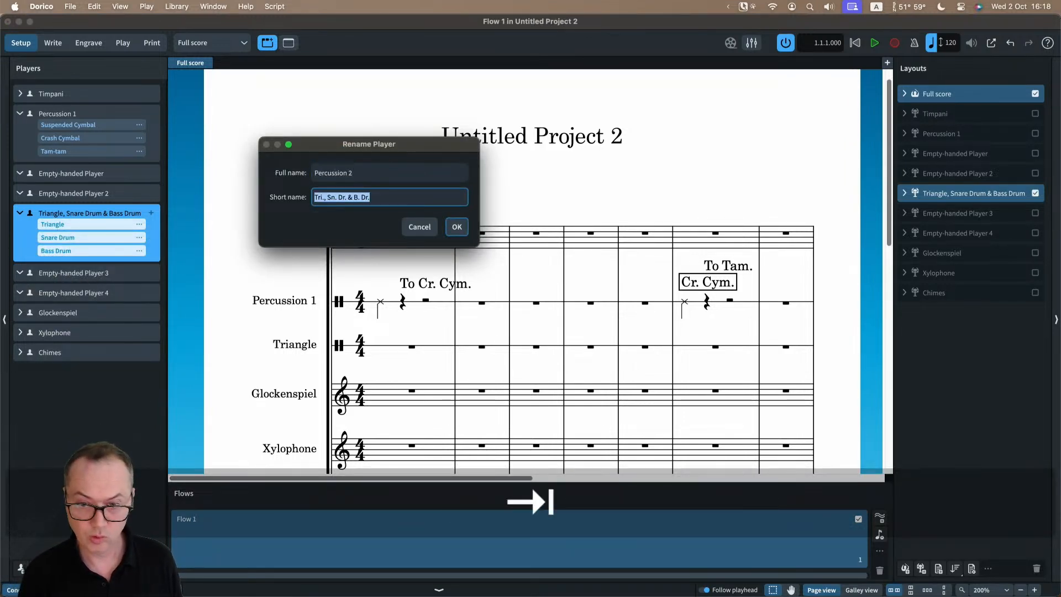
{"action": "type", "text": "Perc. 2"}
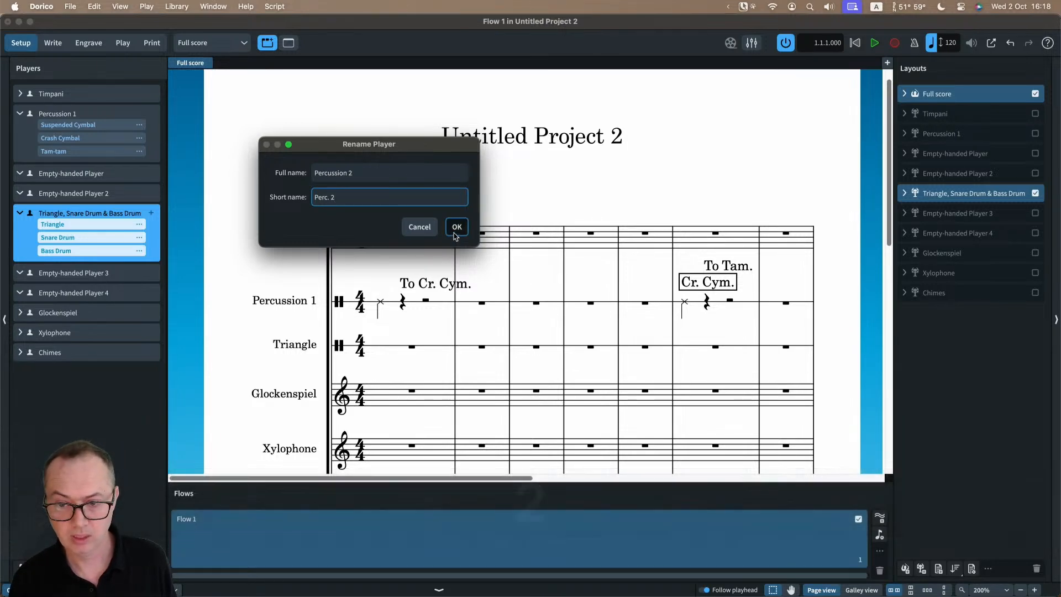
{"action": "left_click", "coordinate": [454, 227]}
- Show the player name instead of instrument names for Percussion 2 in the full score and check its staff labels on both pages
{"action": "key", "text": "super+shift+l"}
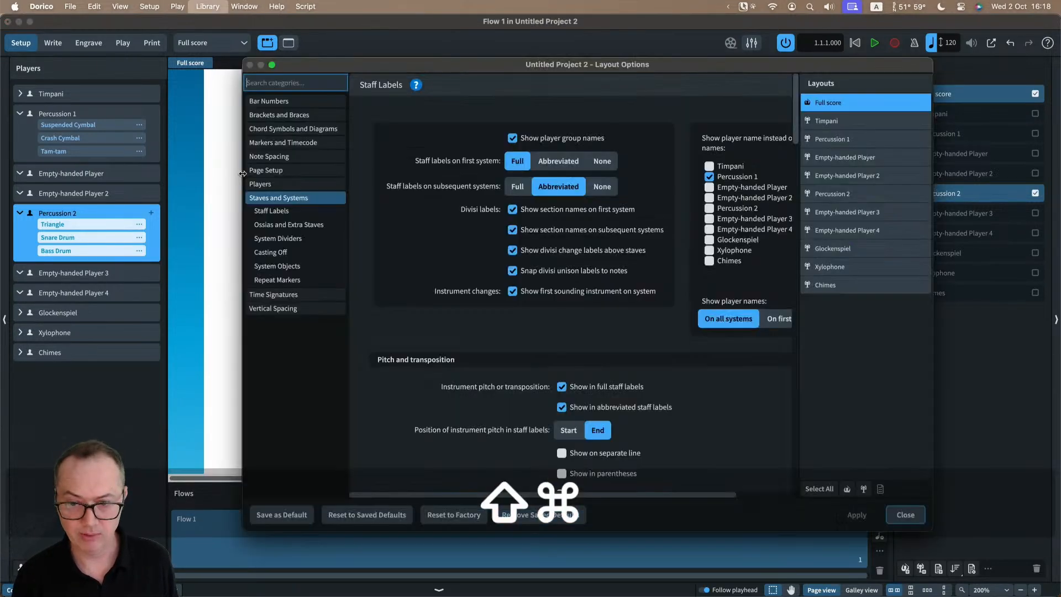
{"action": "left_click", "coordinate": [707, 210]}
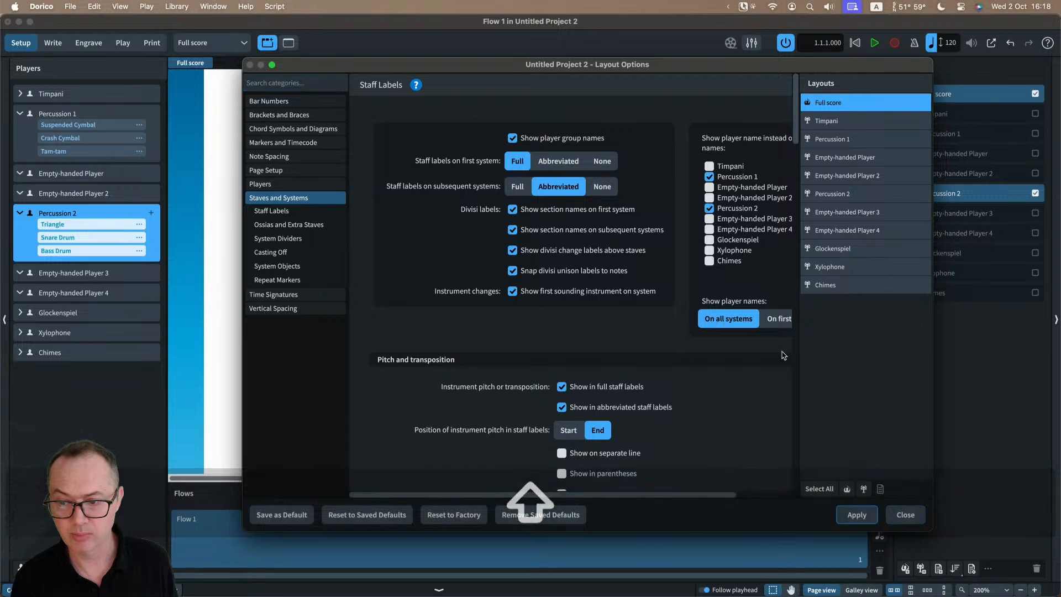
{"action": "left_click", "coordinate": [896, 517]}
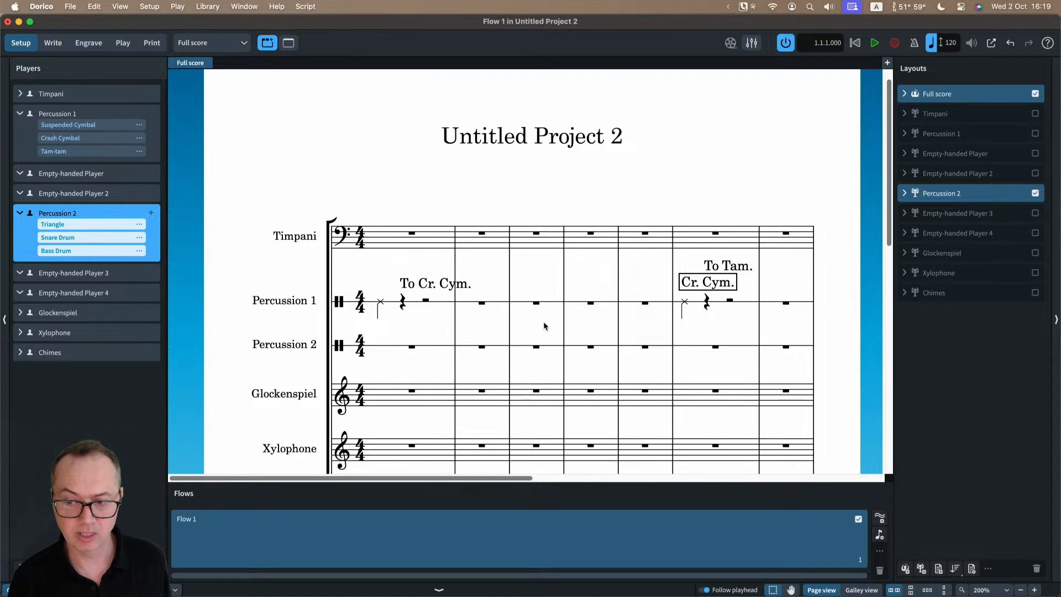
{"action": "scroll", "coordinate": [544, 325], "scroll_direction": "right", "scroll_amount": 5}
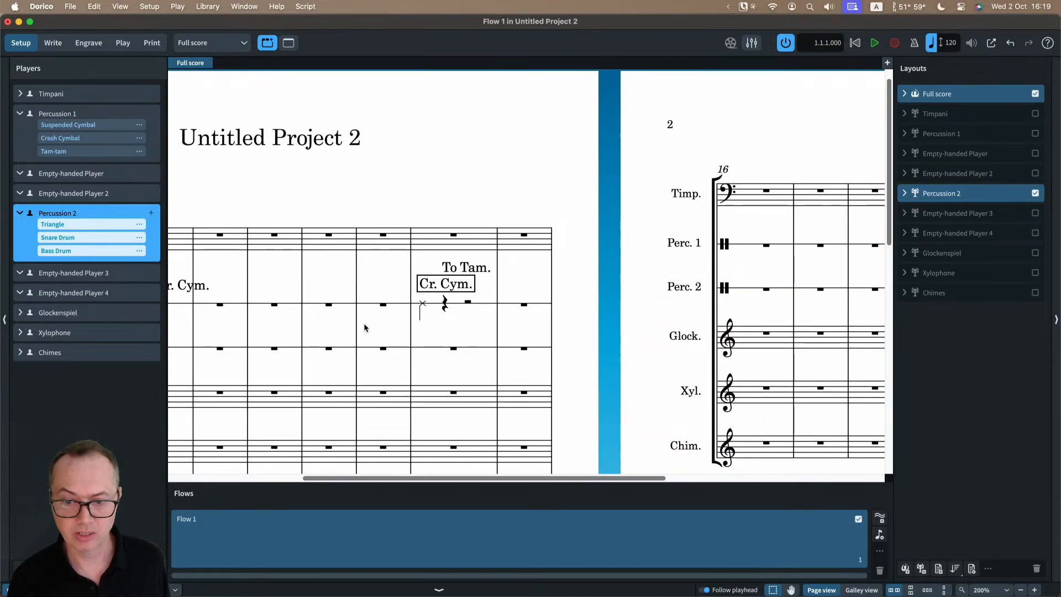
{"action": "scroll", "coordinate": [365, 325], "scroll_direction": "left", "scroll_amount": 5}
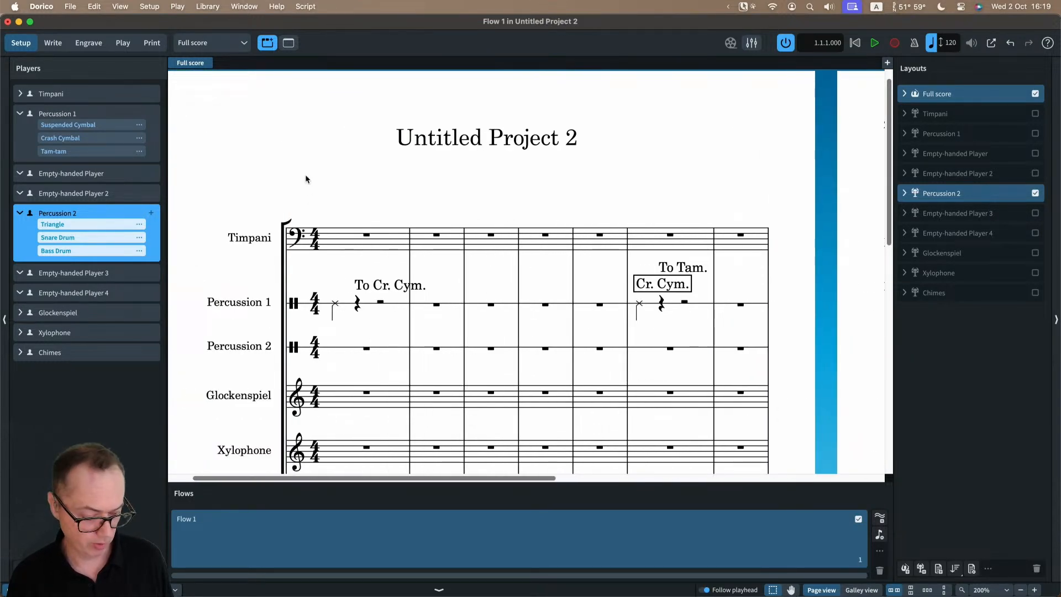
- Switch to Write mode in galley view and examine how each percussion instrument's separate staff is labelled
{"action": "key", "text": "super+2"}
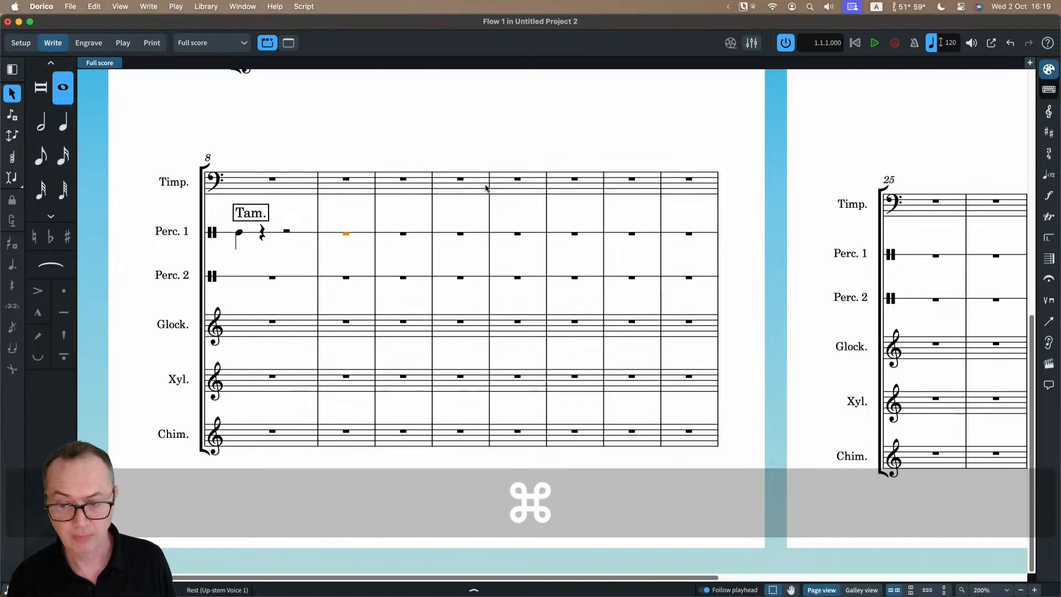
{"action": "key", "text": "super+alt+2"}
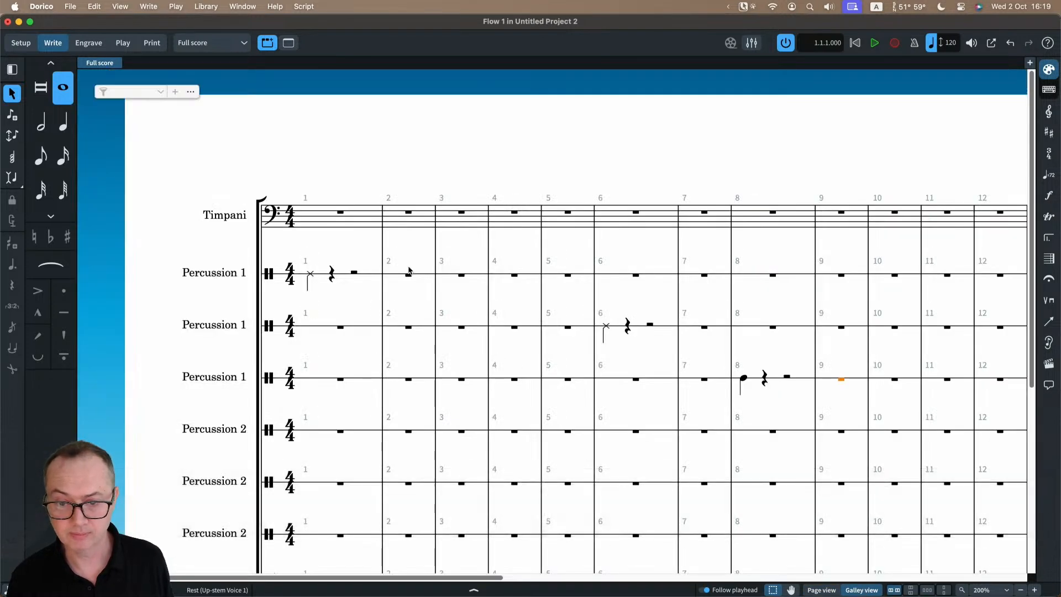
{"action": "scroll", "coordinate": [242, 389], "scroll_direction": "right", "scroll_amount": 3}
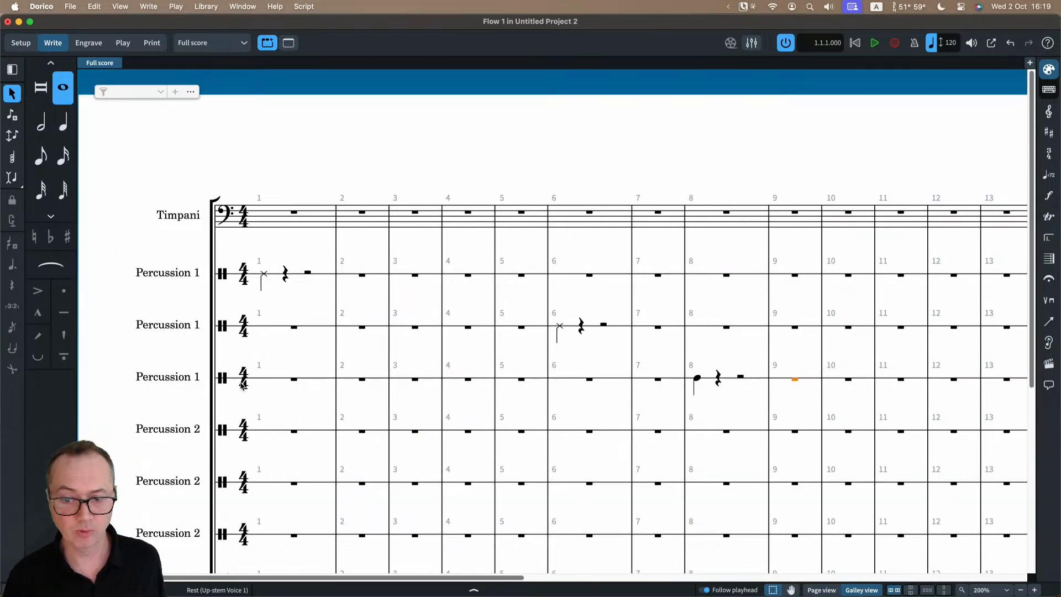
{"action": "scroll", "coordinate": [241, 385], "scroll_direction": "right", "scroll_amount": 1}
{"action": "scroll", "coordinate": [248, 339], "scroll_direction": "down", "scroll_amount": 2}
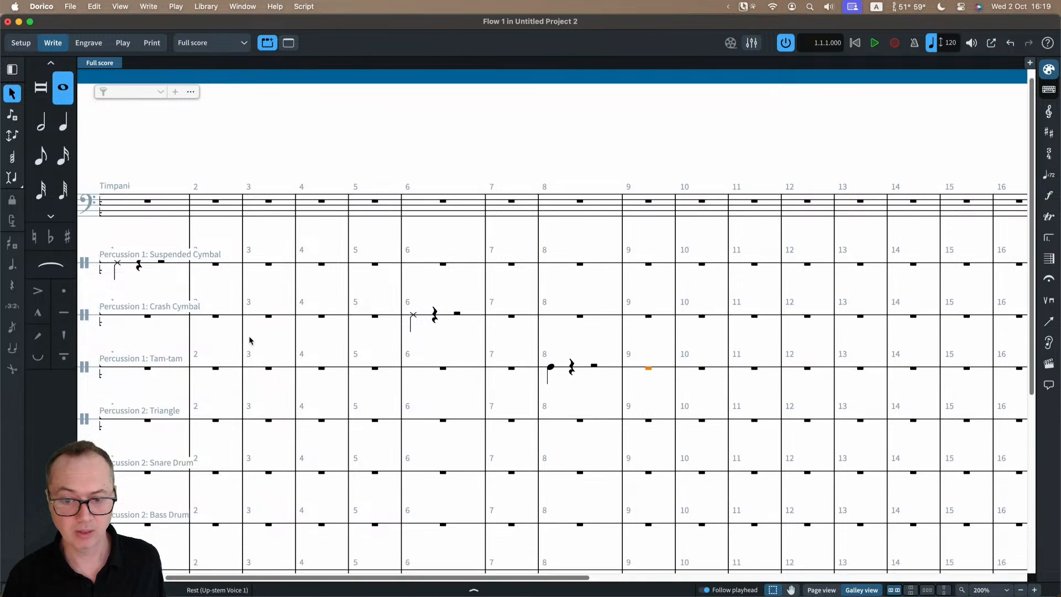
{"action": "scroll", "coordinate": [247, 321], "scroll_direction": "down", "scroll_amount": 2}
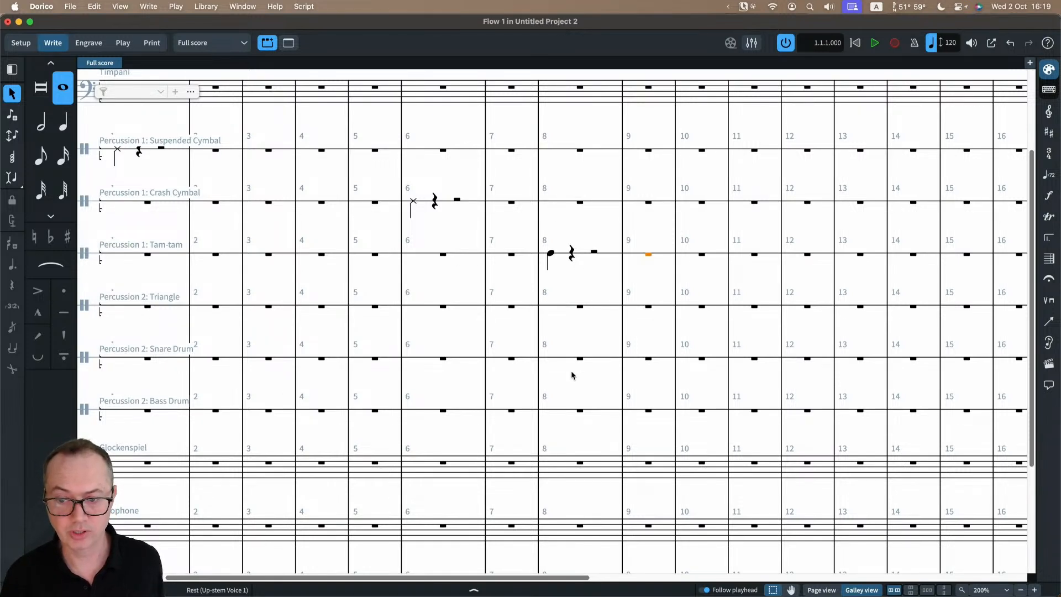
{"action": "scroll", "coordinate": [571, 375], "scroll_direction": "right", "scroll_amount": 5}
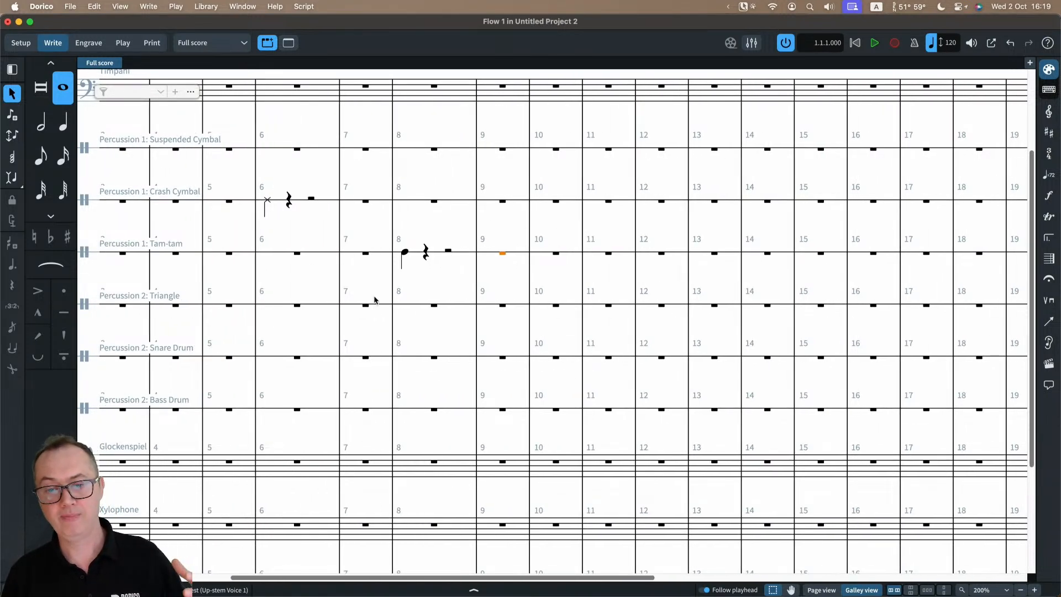
- Expand the Glockenspiel, Xylophone and Chimes players in Setup mode and move the xylophone and chimes into the Glockenspiel player
{"action": "key", "text": "super+1"}
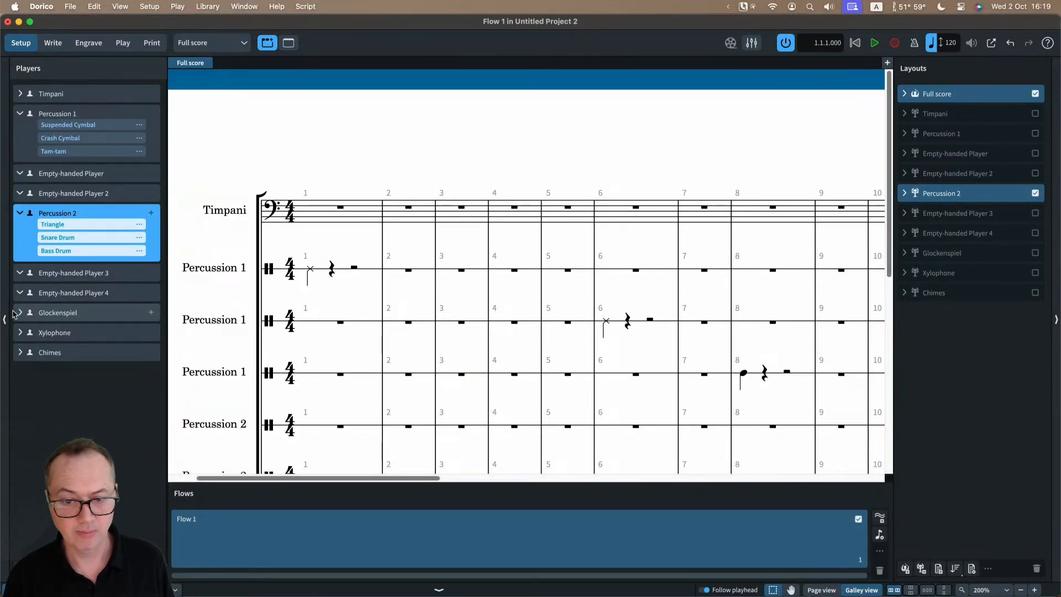
{"action": "left_click", "coordinate": [20, 313]}
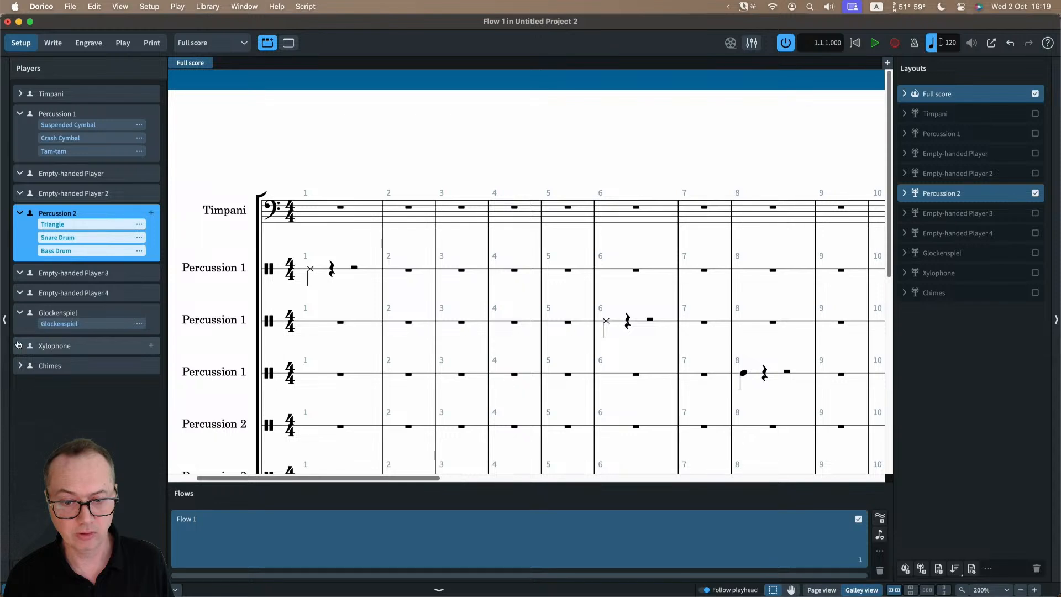
{"action": "left_click", "coordinate": [20, 345]}
{"action": "left_click", "coordinate": [20, 379]}
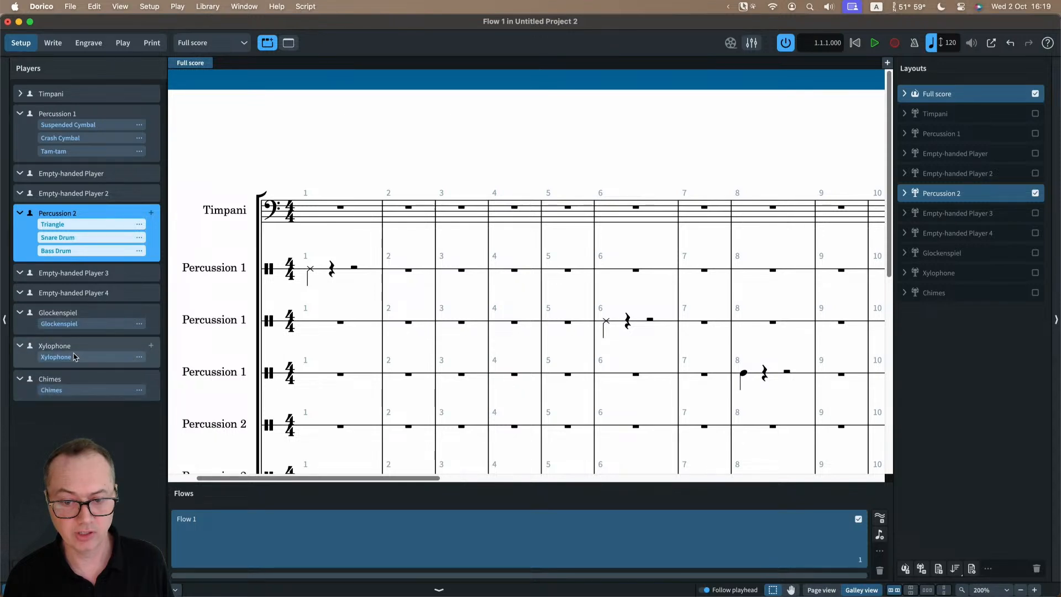
{"action": "left_click_drag", "start_coordinate": [75, 356], "coordinate": [83, 333]}
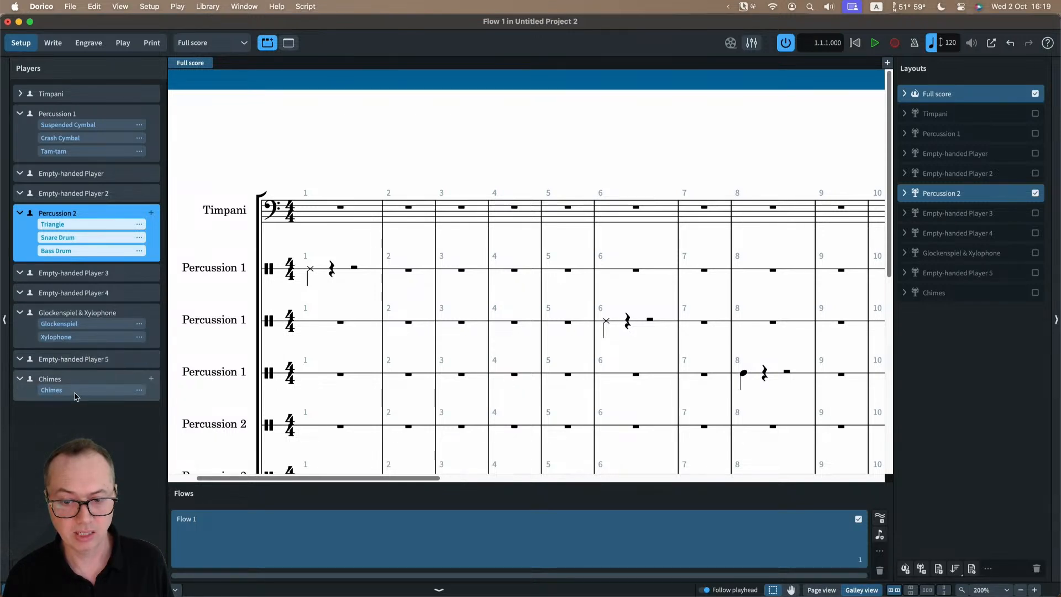
{"action": "left_click_drag", "start_coordinate": [77, 393], "coordinate": [76, 347]}
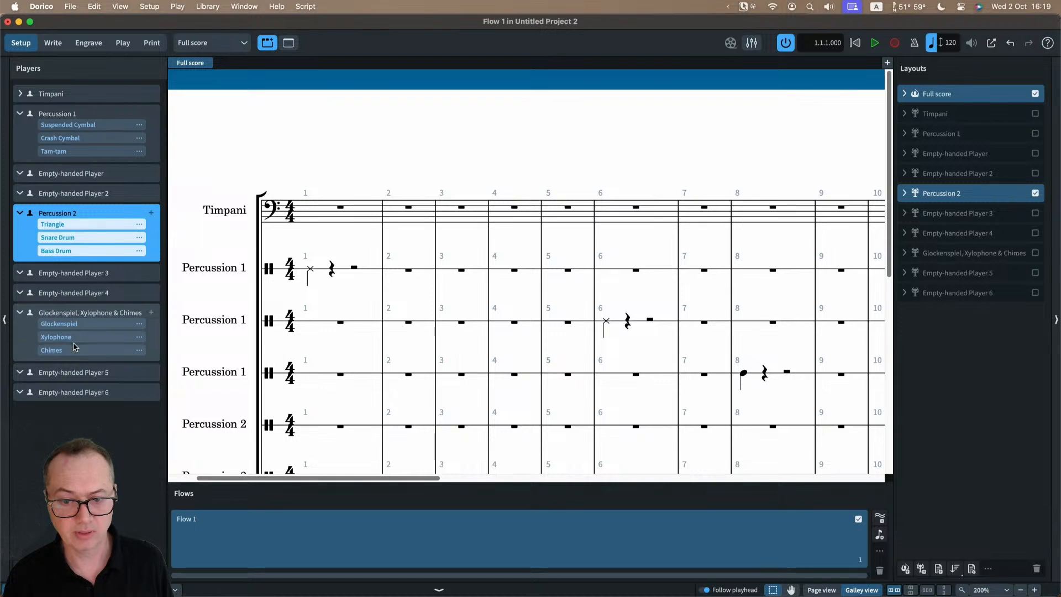
- Rename the combined glockenspiel, xylophone and chimes player with the full name "Mallets" and the short name "Mlts."
{"action": "left_click", "coordinate": [26, 338]}
{"action": "right_click", "coordinate": [25, 337]}
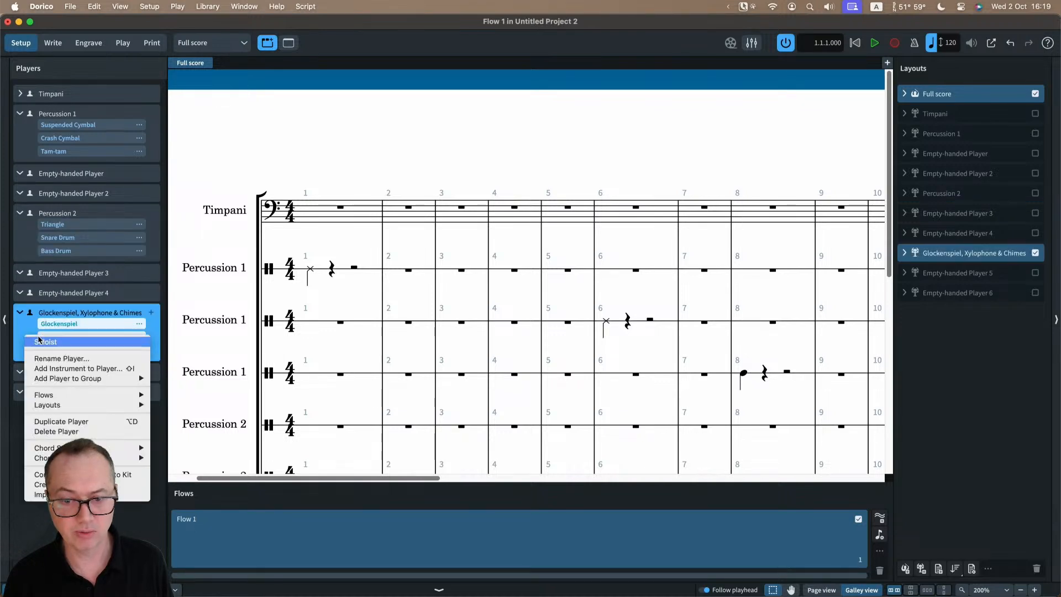
{"action": "left_click", "coordinate": [51, 358]}
{"action": "type", "text": "Mallets"}
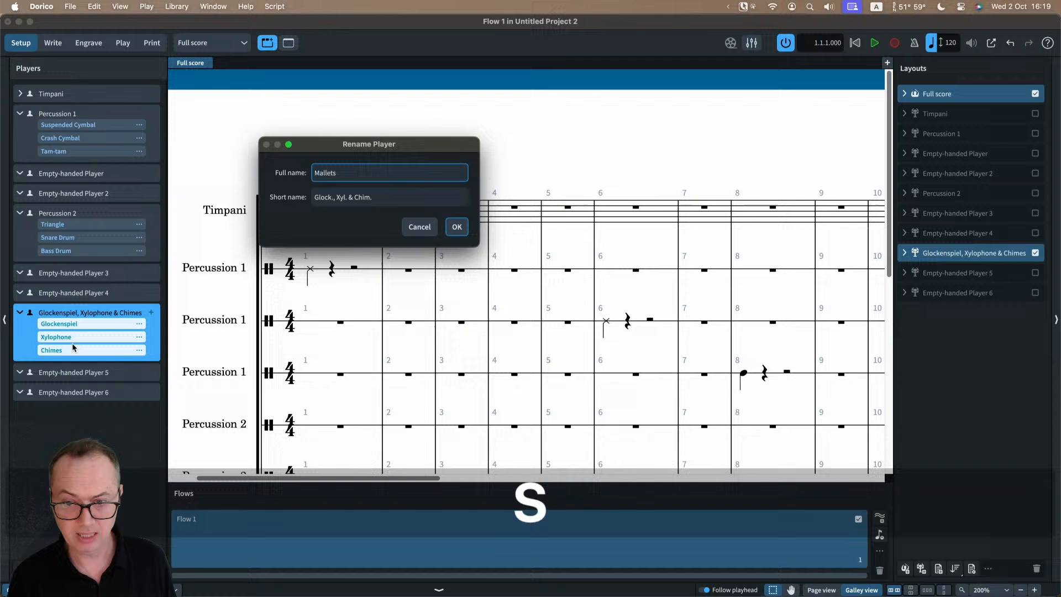
{"action": "key", "text": "Tab"}
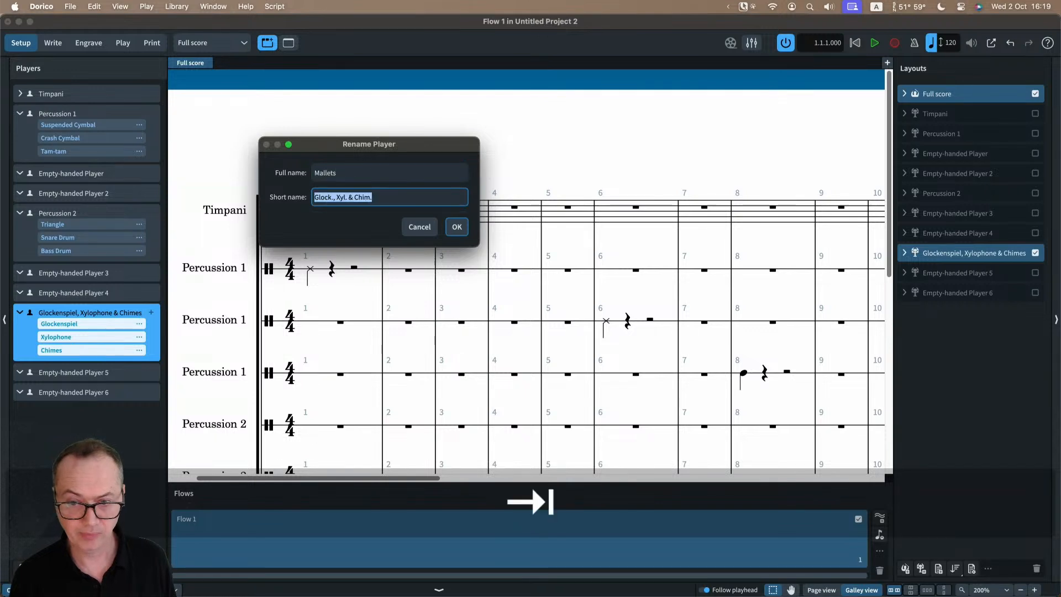
{"action": "type", "text": "Mlts."}
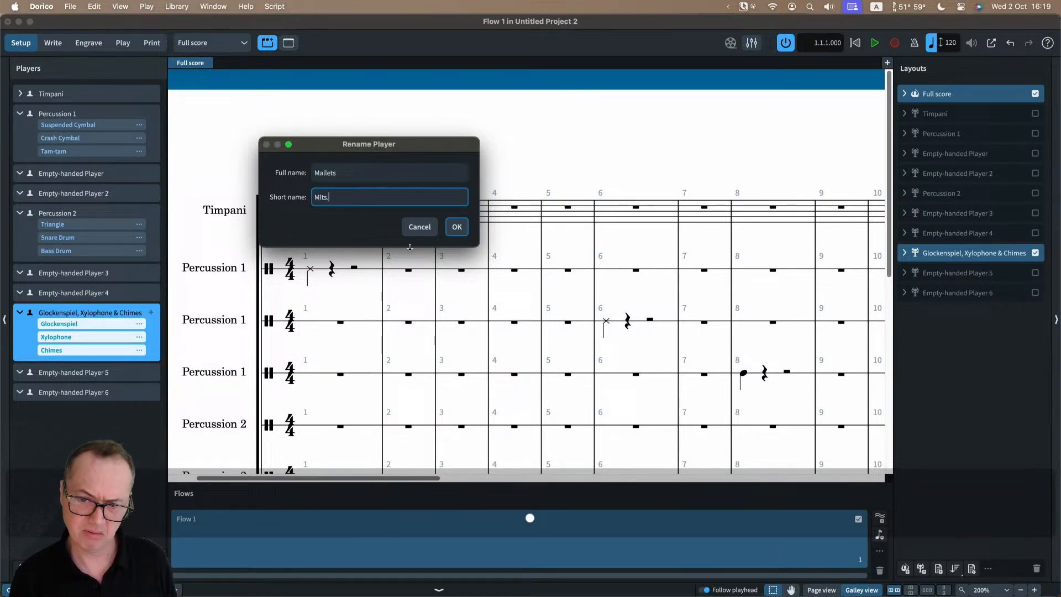
{"action": "key", "text": "Return"}
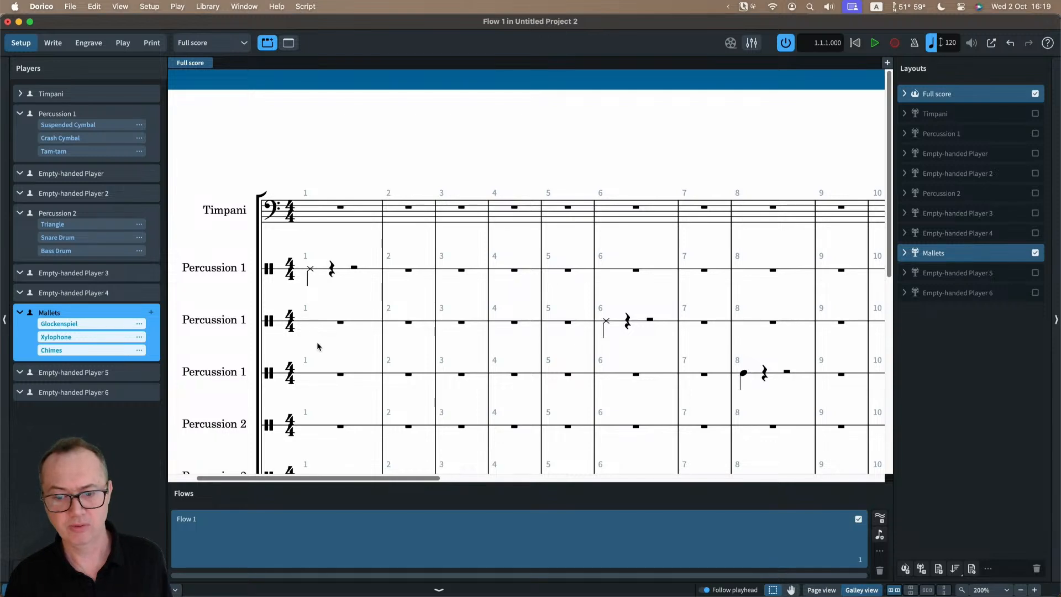
- Check in Write mode how the Mallets player's staves are labelled in galley view and in page view
{"action": "scroll", "coordinate": [319, 343], "scroll_direction": "down", "scroll_amount": 10}
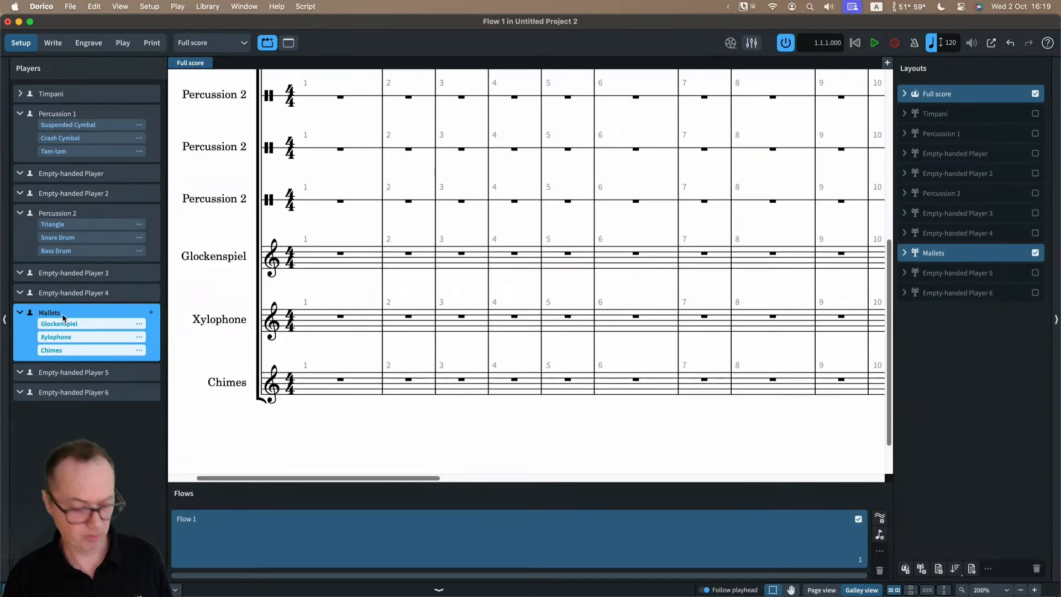
{"action": "key", "text": "super+2"}
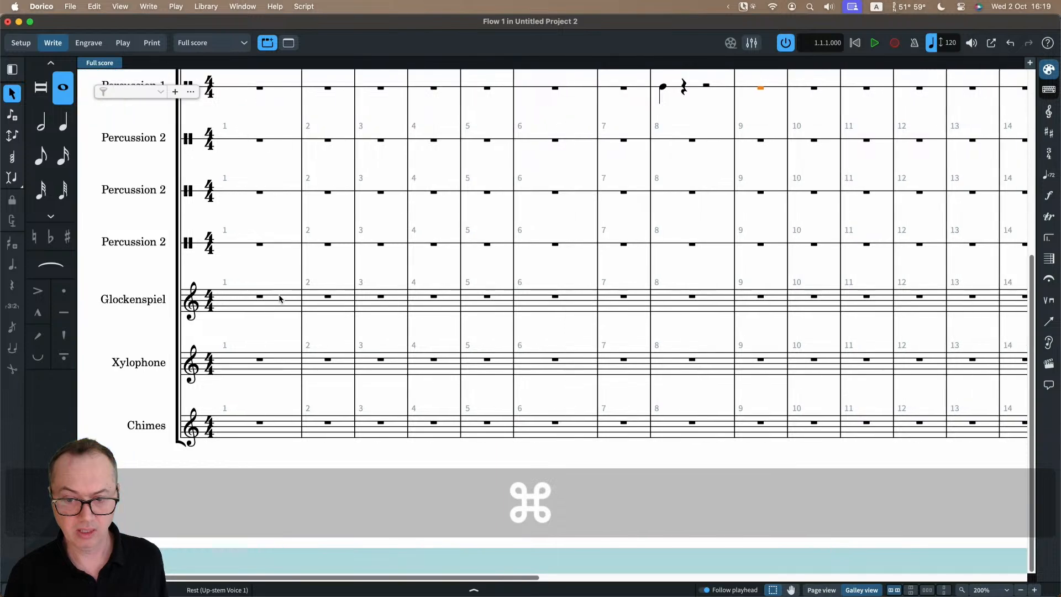
{"action": "scroll", "coordinate": [279, 299], "scroll_direction": "right", "scroll_amount": 6}
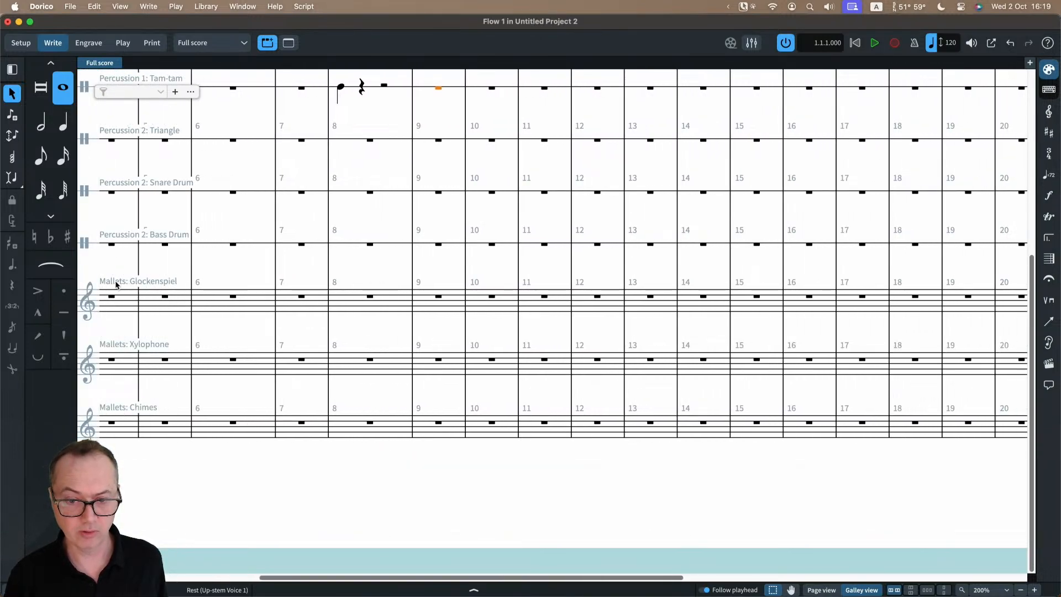
{"action": "scroll", "coordinate": [358, 380], "scroll_direction": "left", "scroll_amount": 6}
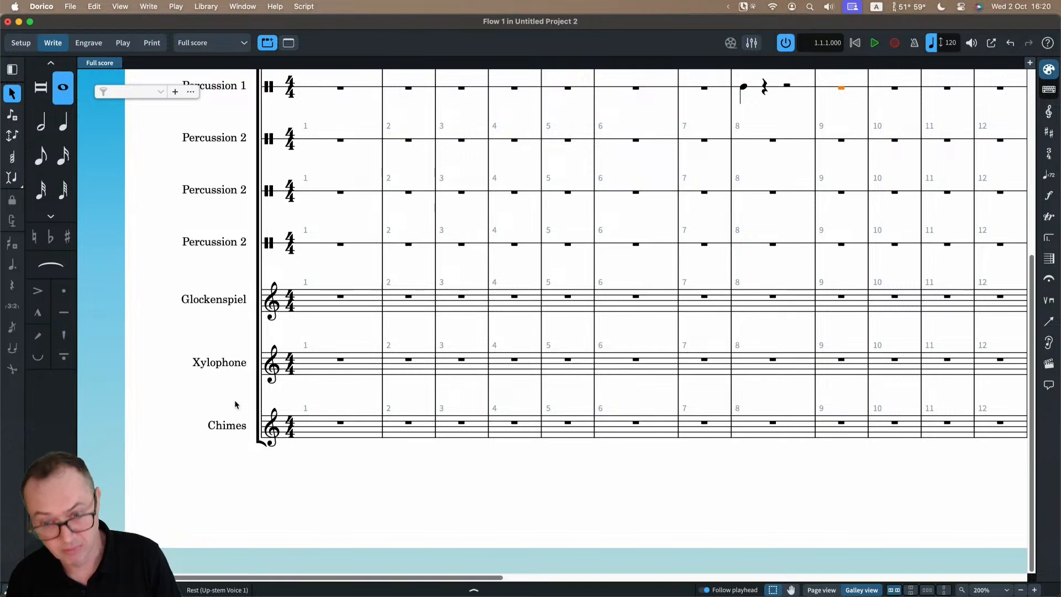
{"action": "key", "text": "super+alt+1"}
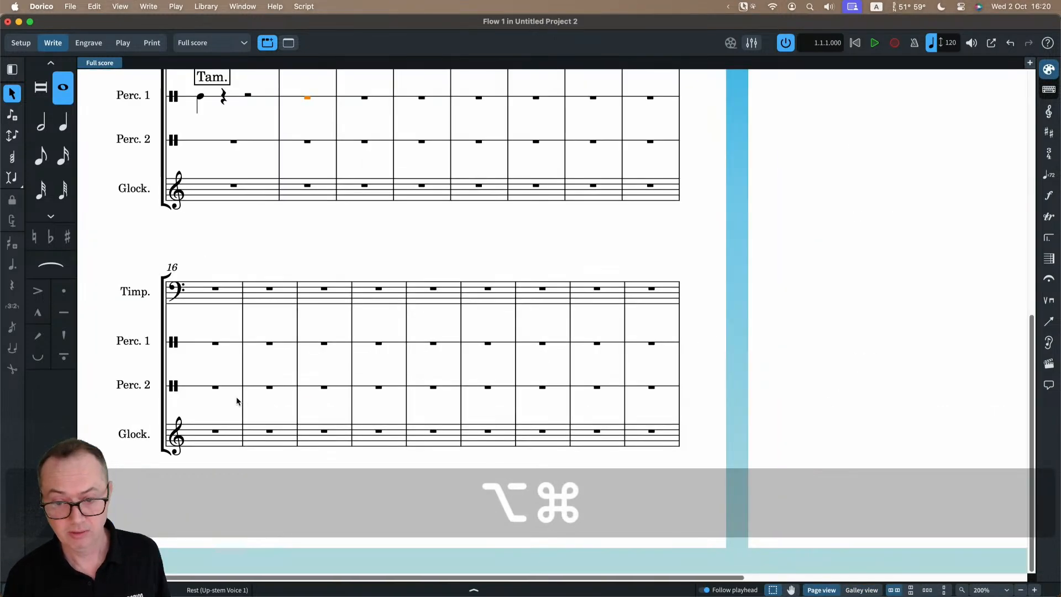
{"action": "scroll", "coordinate": [221, 268], "scroll_direction": "up", "scroll_amount": 10}
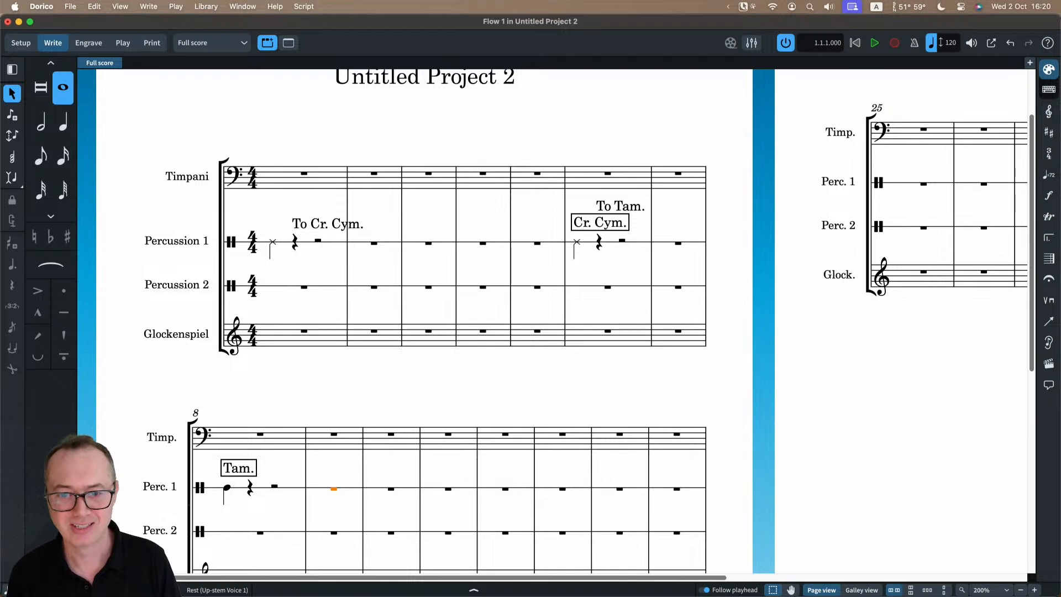
{"action": "left_click", "coordinate": [205, 7]}
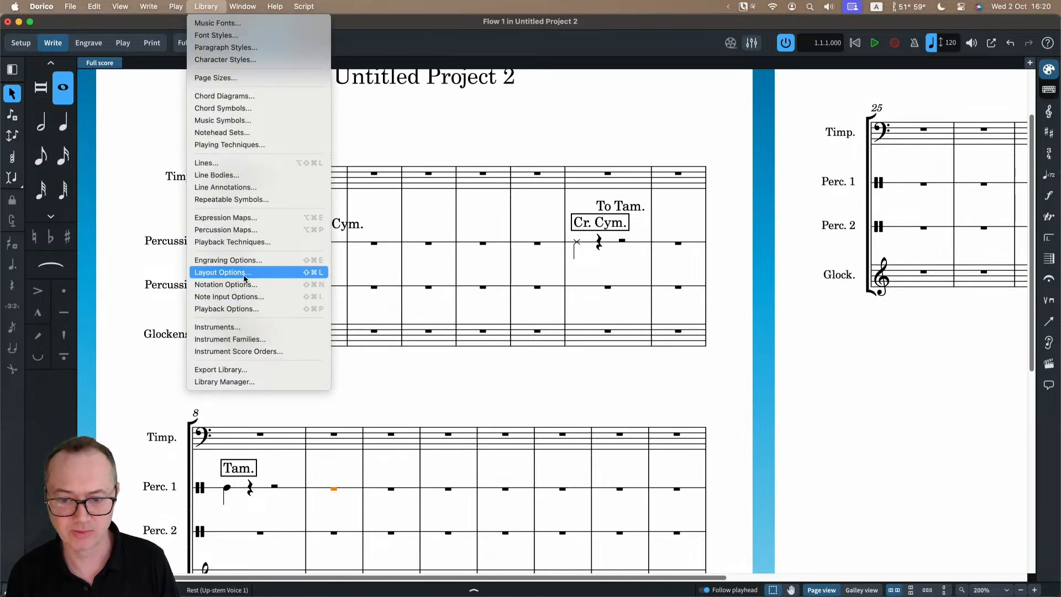
{"action": "left_click", "coordinate": [425, 376]}
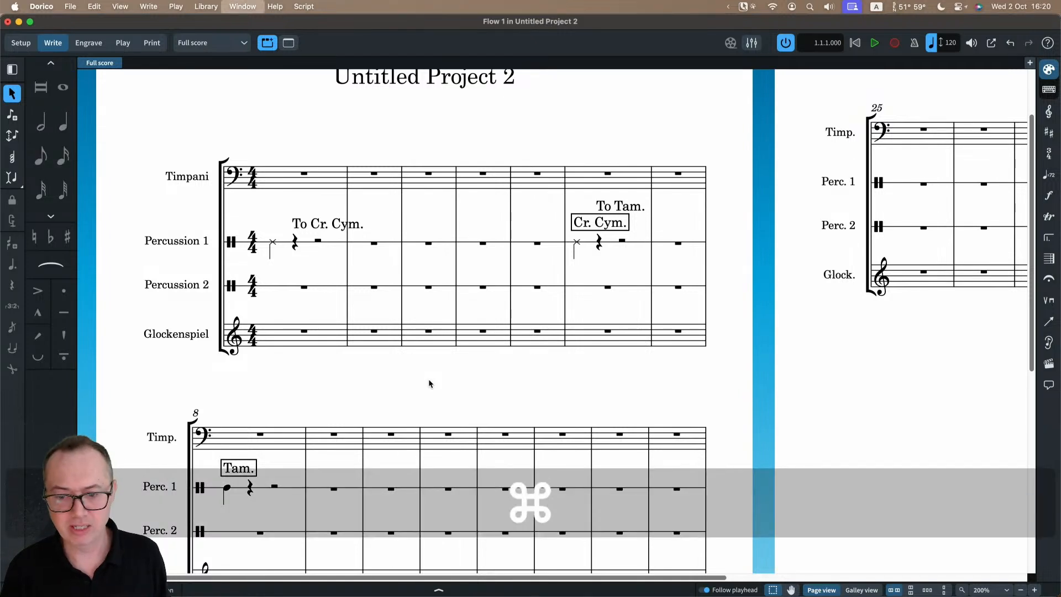
- Delete Empty-handed Player 5 and Empty-handed Player 6 together with their part layouts in Setup mode
{"action": "key", "text": "super+1"}
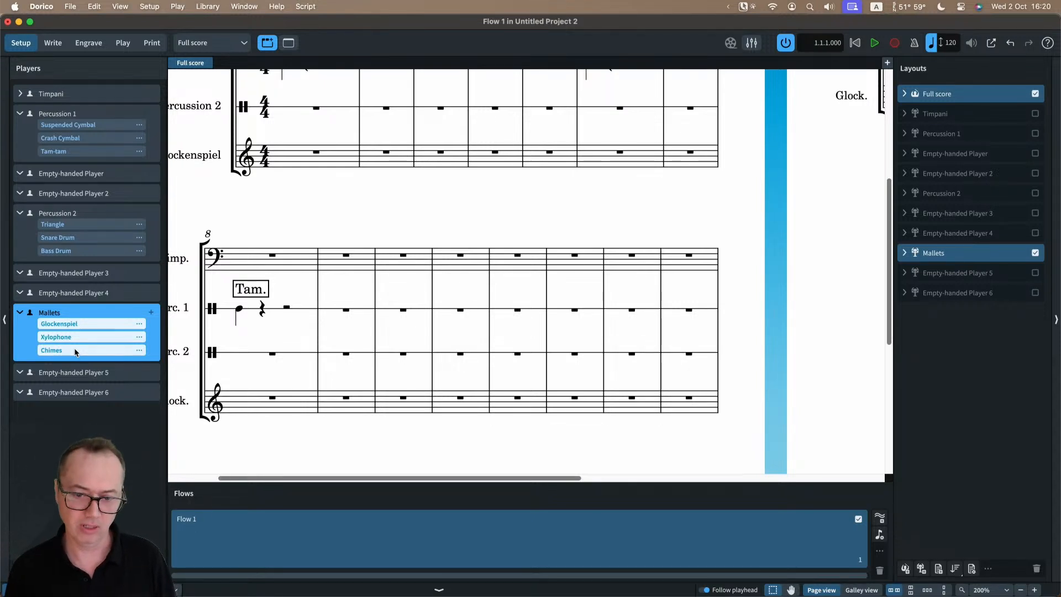
{"action": "left_click", "coordinate": [75, 372]}
{"action": "left_click", "coordinate": [74, 392], "text": "shift"}
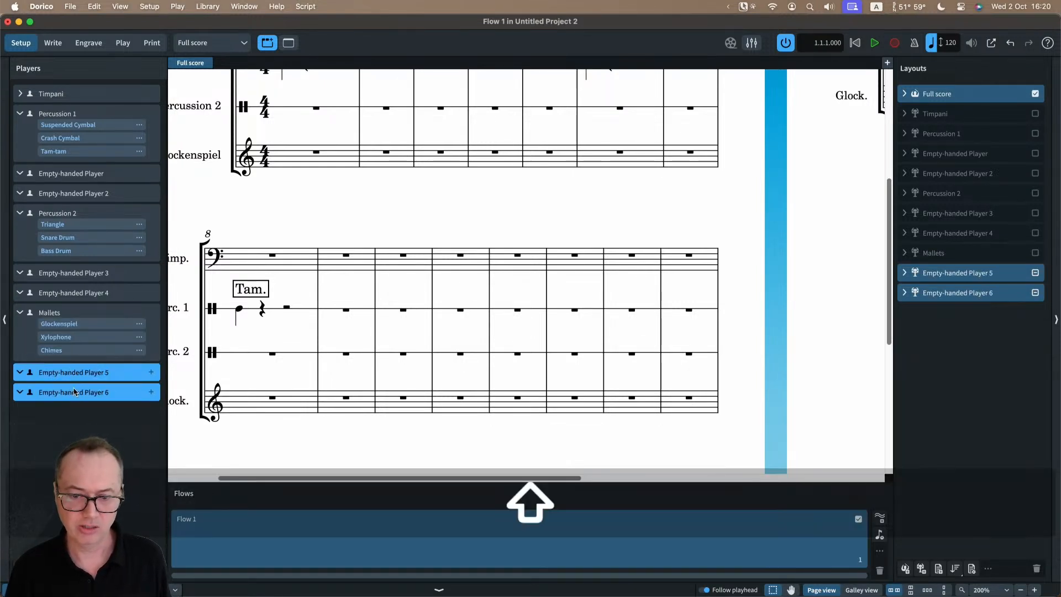
{"action": "key", "text": "Delete"}
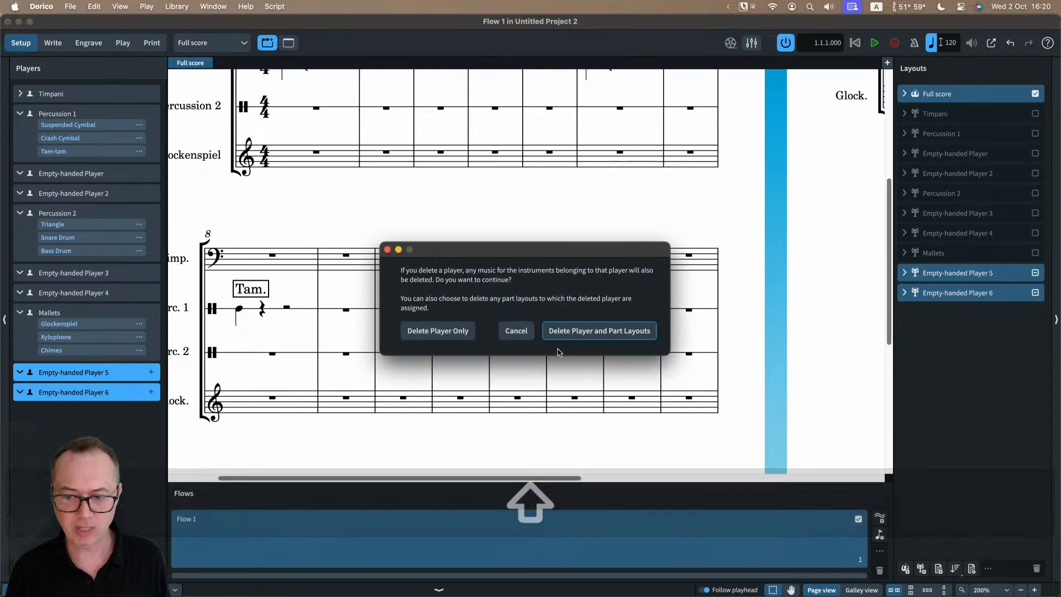
{"action": "left_click", "coordinate": [575, 331]}
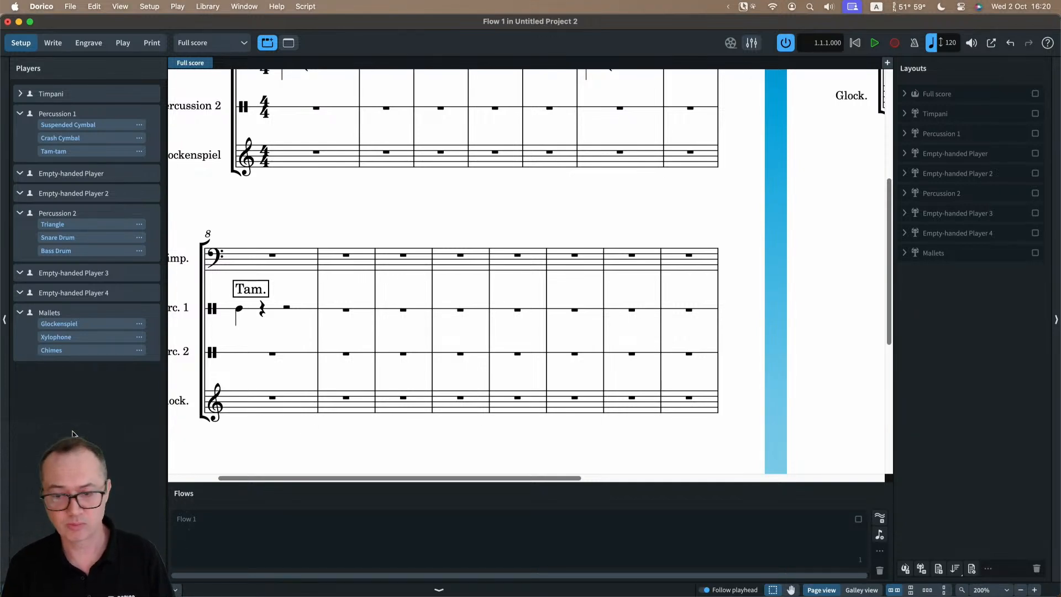
- Delete the remaining empty-handed players with their part layouts: players 3 and 4, followed by Empty-handed Player and Empty-handed Player 2
{"action": "left_click", "coordinate": [116, 277]}
{"action": "left_click", "coordinate": [116, 293], "text": "super"}
{"action": "key", "text": "Delete"}
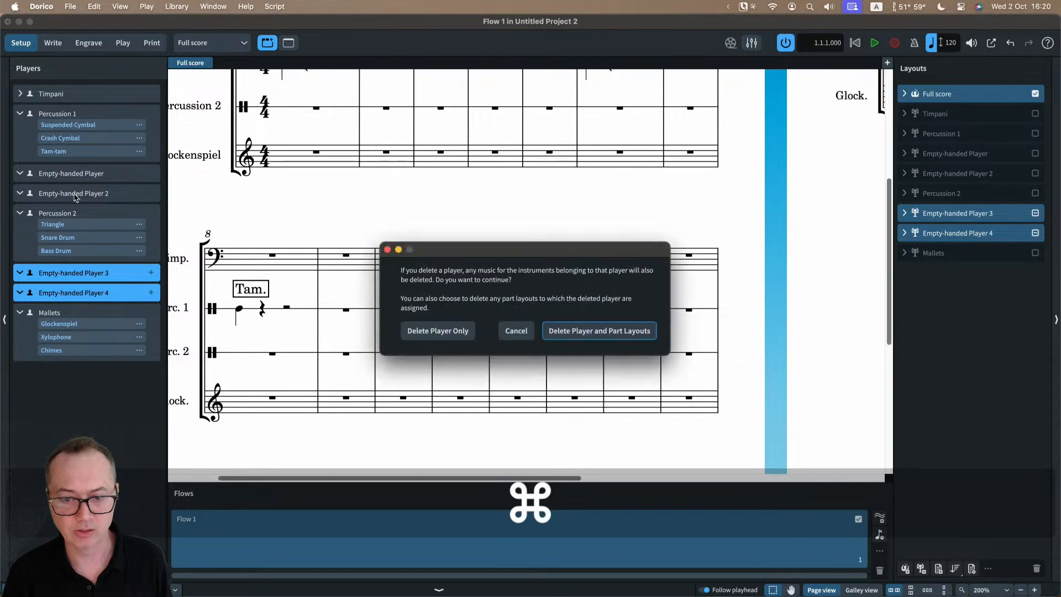
{"action": "left_click", "coordinate": [599, 330]}
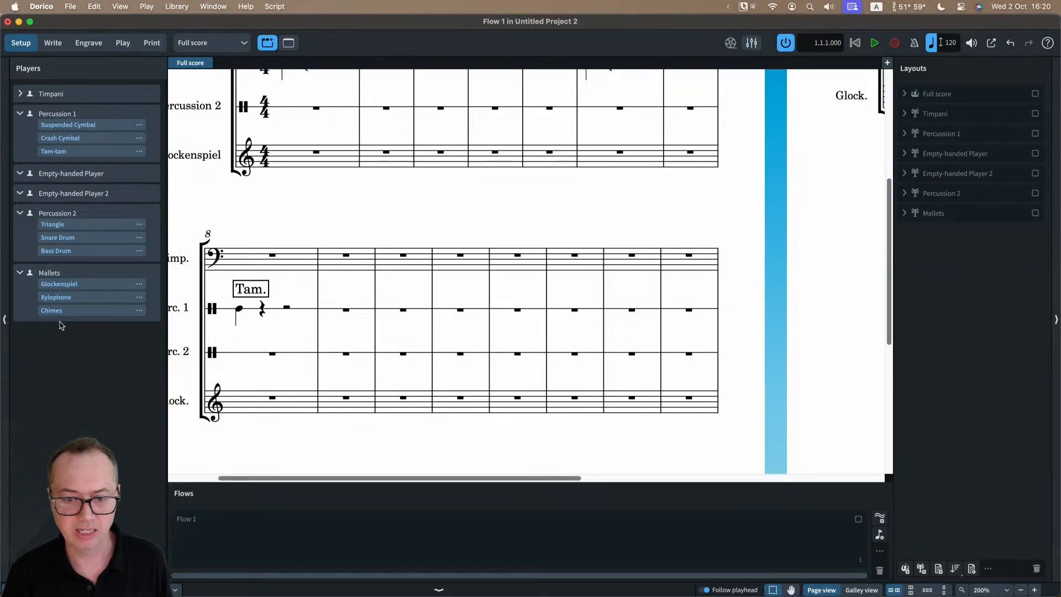
{"action": "left_click", "coordinate": [71, 173]}
{"action": "left_click", "coordinate": [72, 200], "text": "shift"}
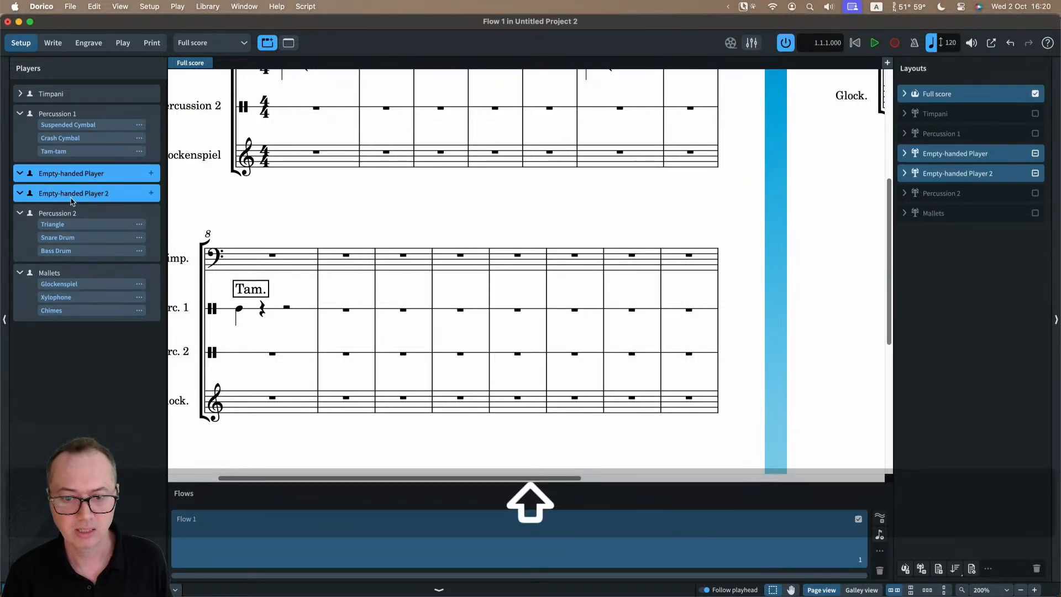
{"action": "key", "text": "Delete"}
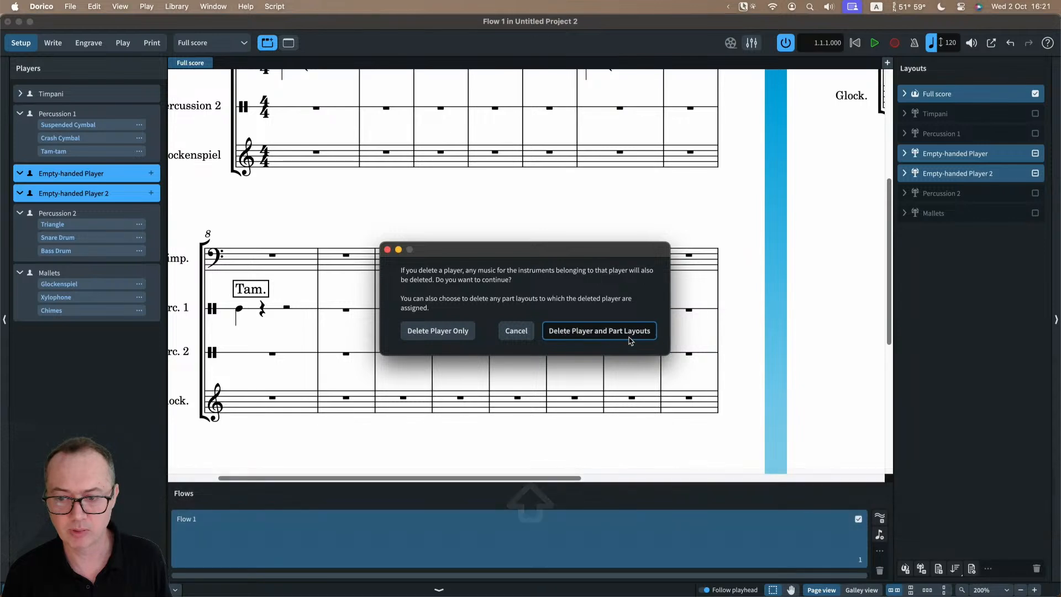
{"action": "left_click", "coordinate": [599, 330]}
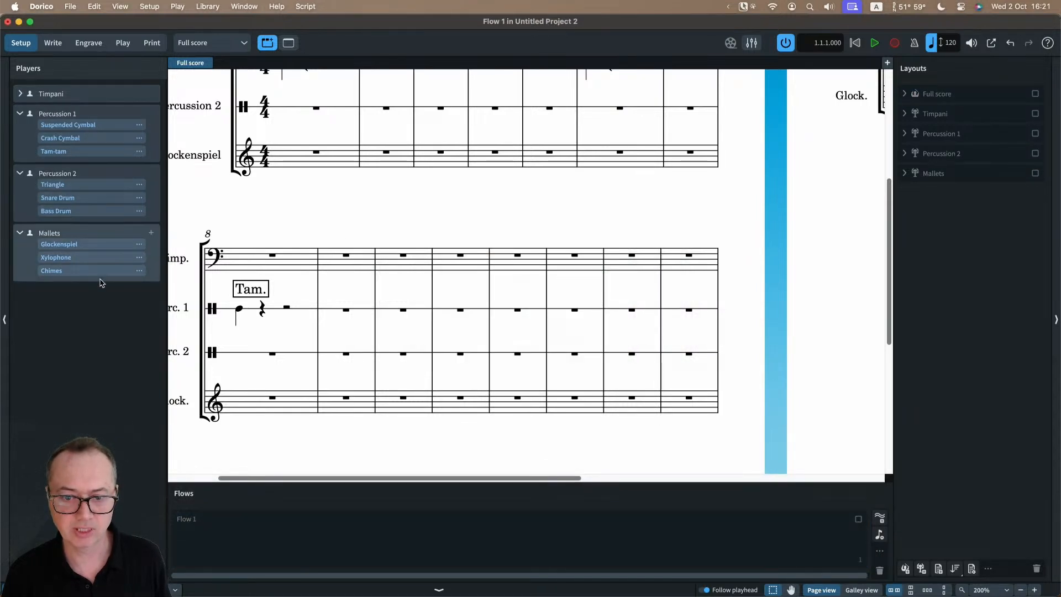
{"action": "scroll", "coordinate": [285, 232], "scroll_direction": "up", "scroll_amount": 4}
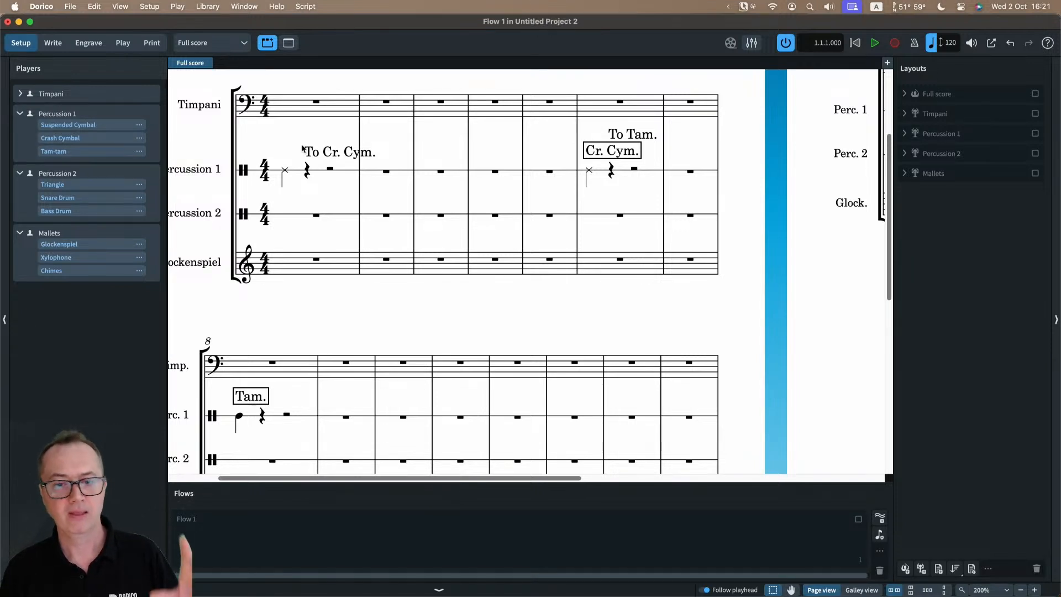
{"action": "left_click", "coordinate": [70, 6]}
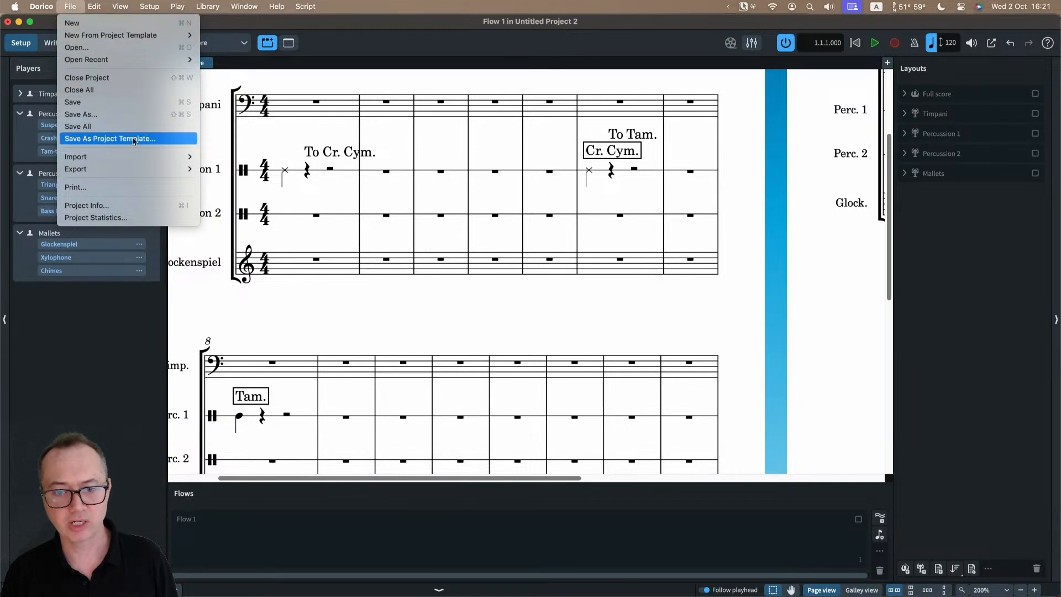
{"action": "key", "text": "Escape"}
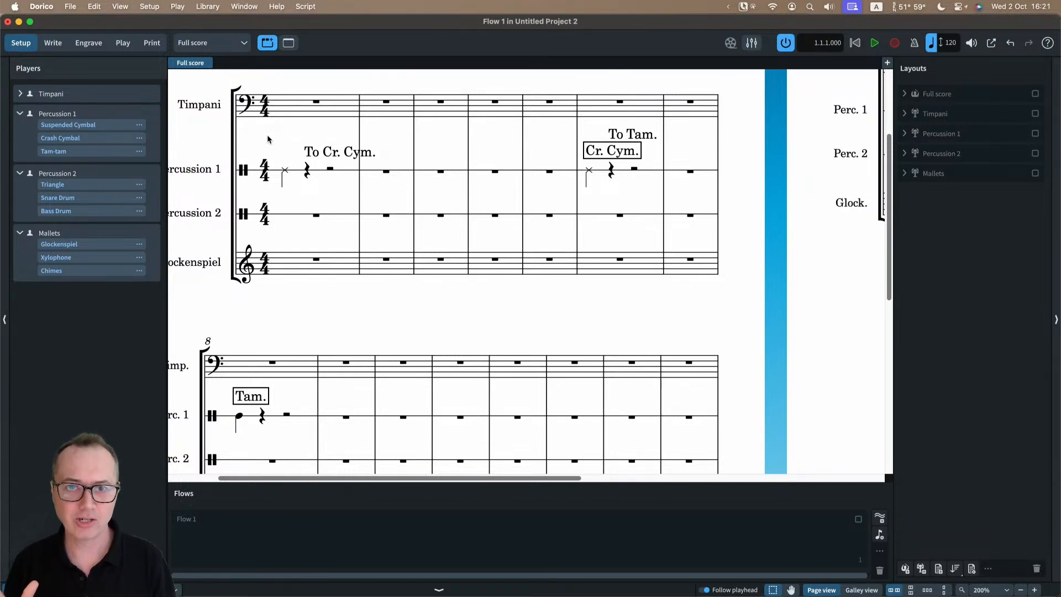
{"action": "scroll", "coordinate": [268, 139], "scroll_direction": "up", "scroll_amount": 5}
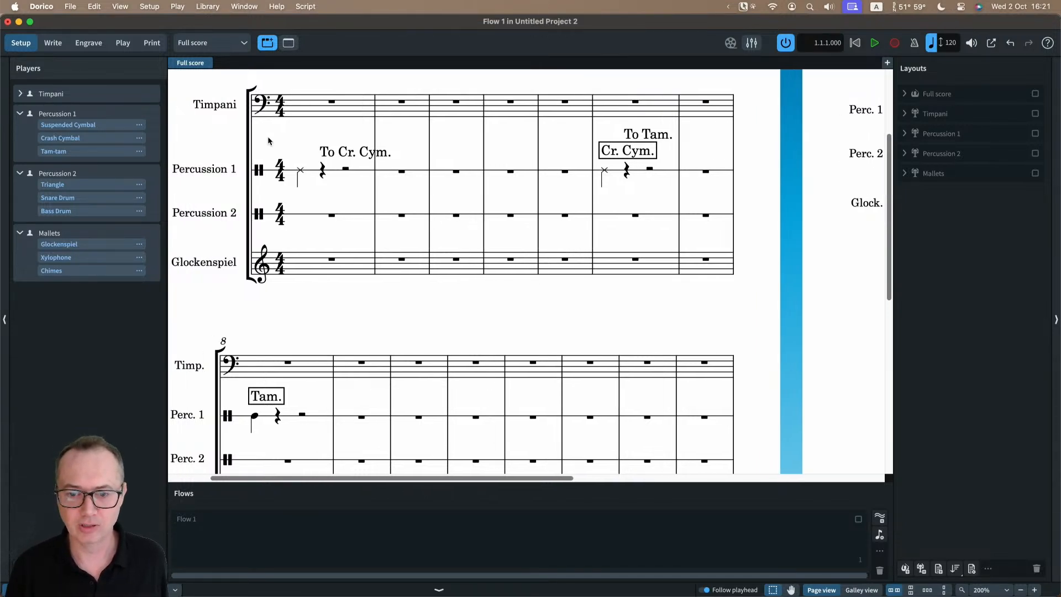
{"action": "scroll", "coordinate": [267, 141], "scroll_direction": "down", "scroll_amount": 2}
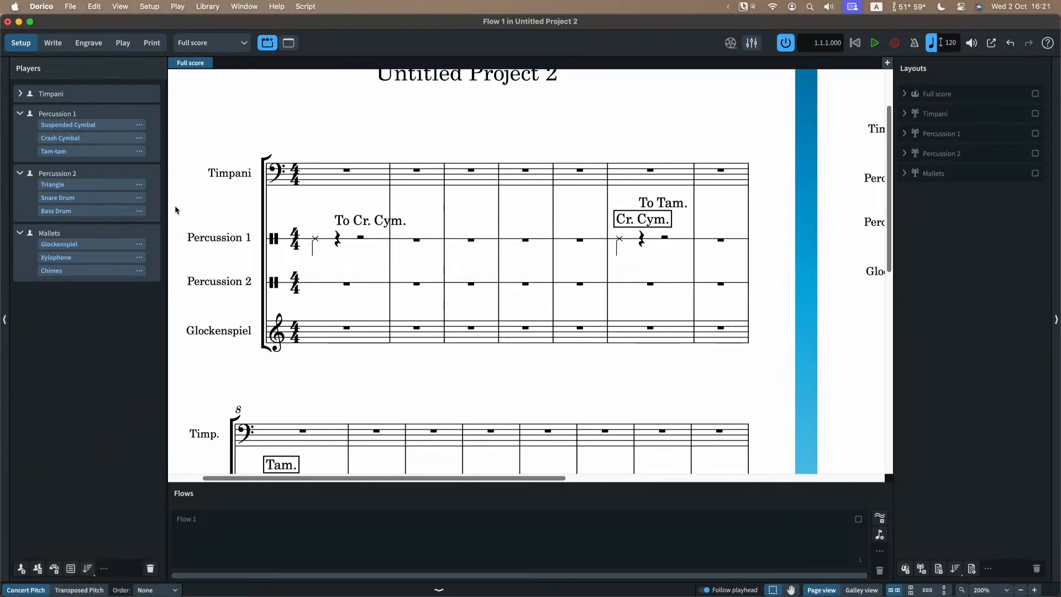
{"action": "key", "text": "F6"}
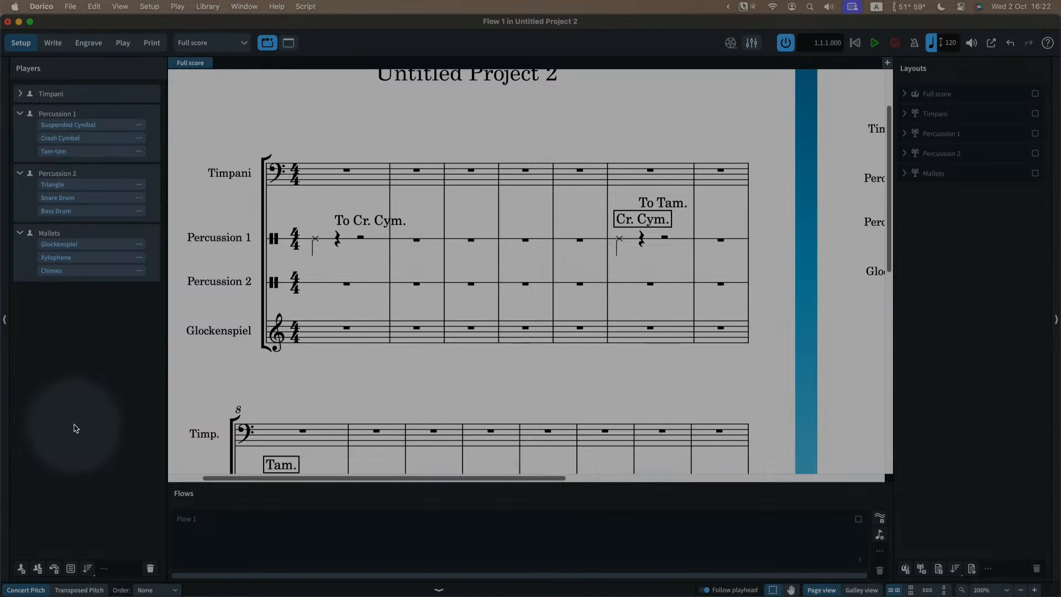
{"action": "key", "text": "F6"}
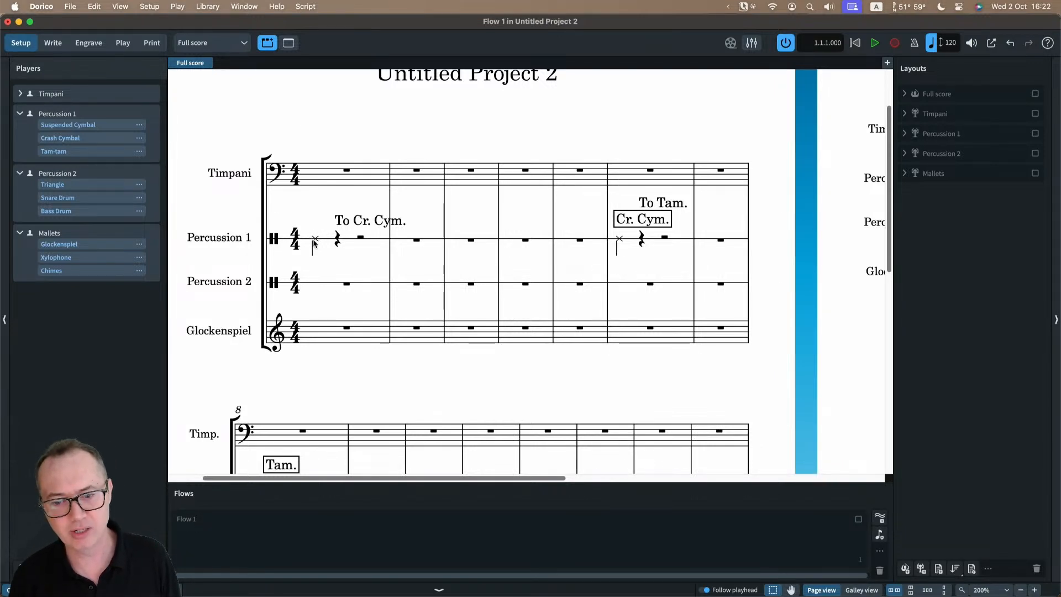
- Examine in Write mode the first note and the crash cymbal instrument-change labels on the Percussion 1 staff
{"action": "key", "text": "super+2"}
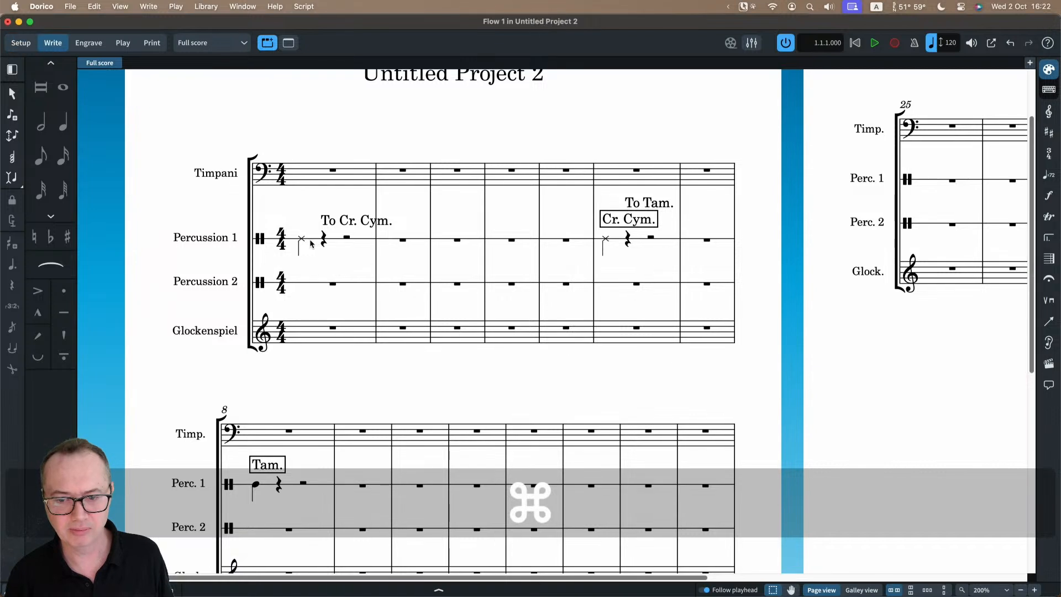
{"action": "left_click", "coordinate": [301, 240]}
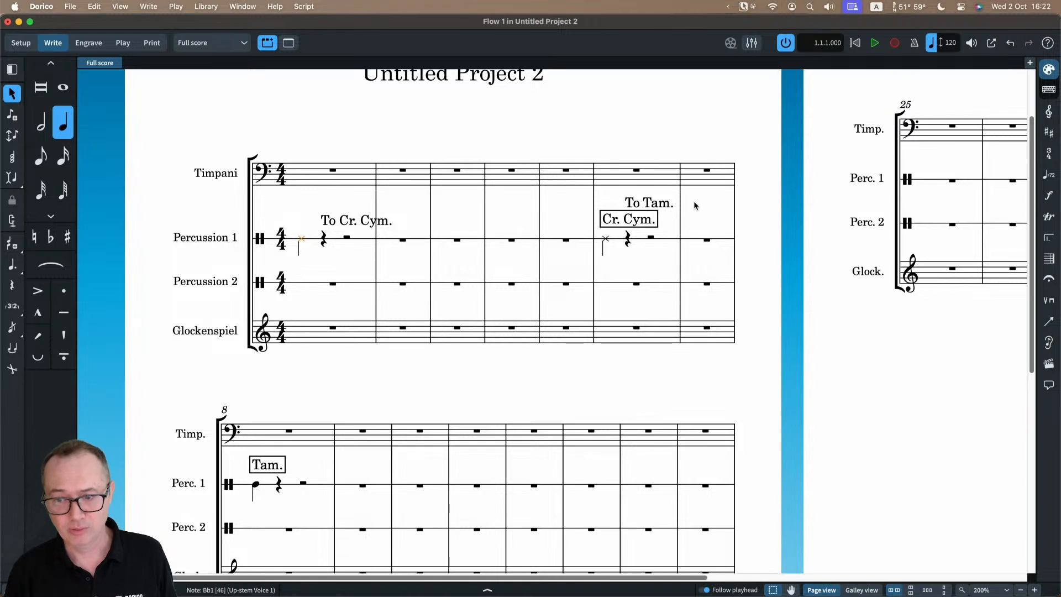
{"action": "left_click", "coordinate": [320, 220]}
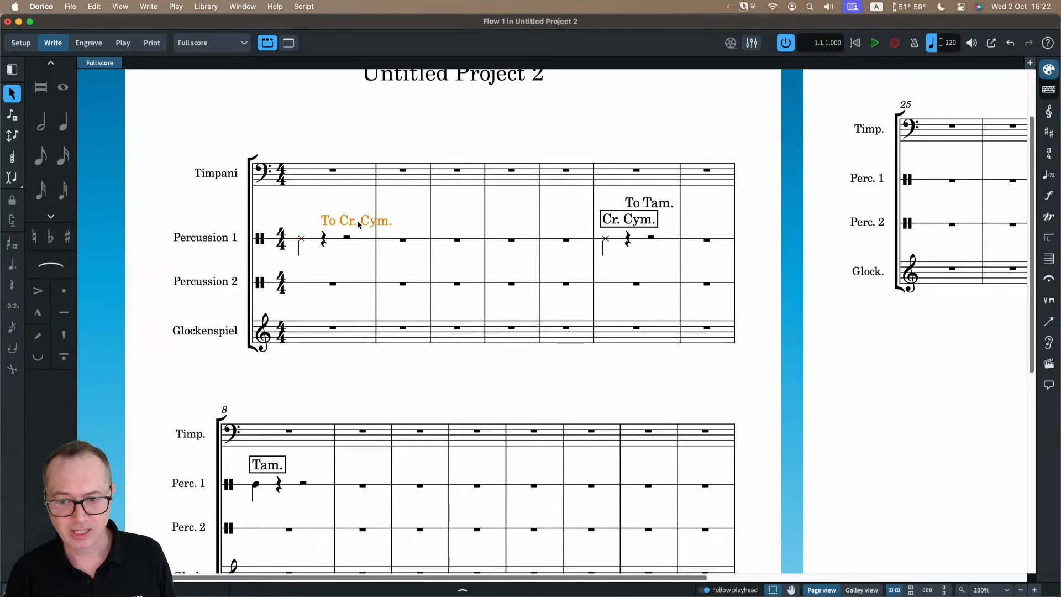
{"action": "left_click", "coordinate": [626, 224]}
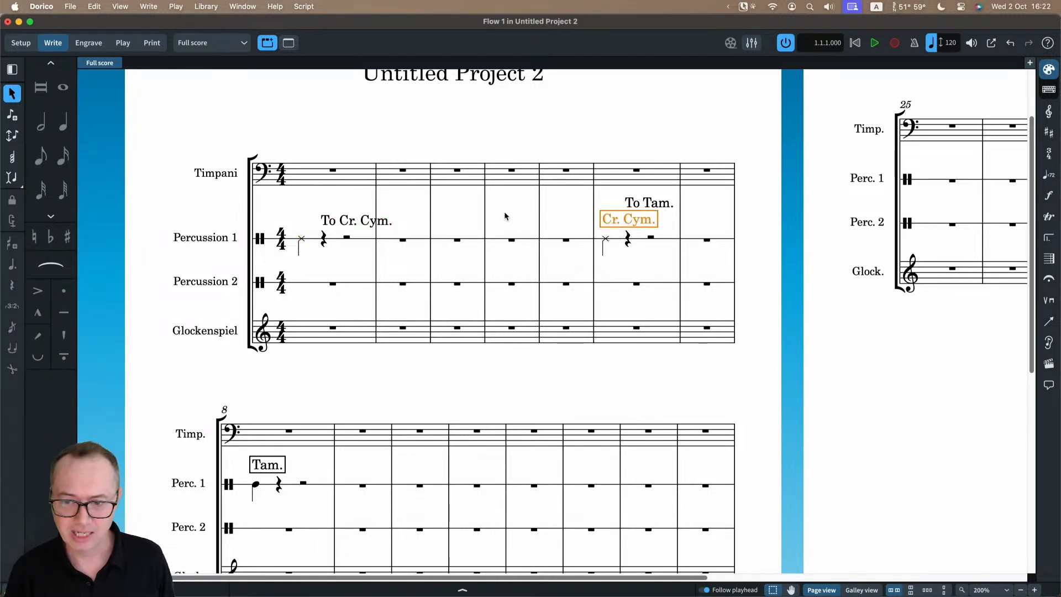
{"action": "left_click", "coordinate": [503, 258]}
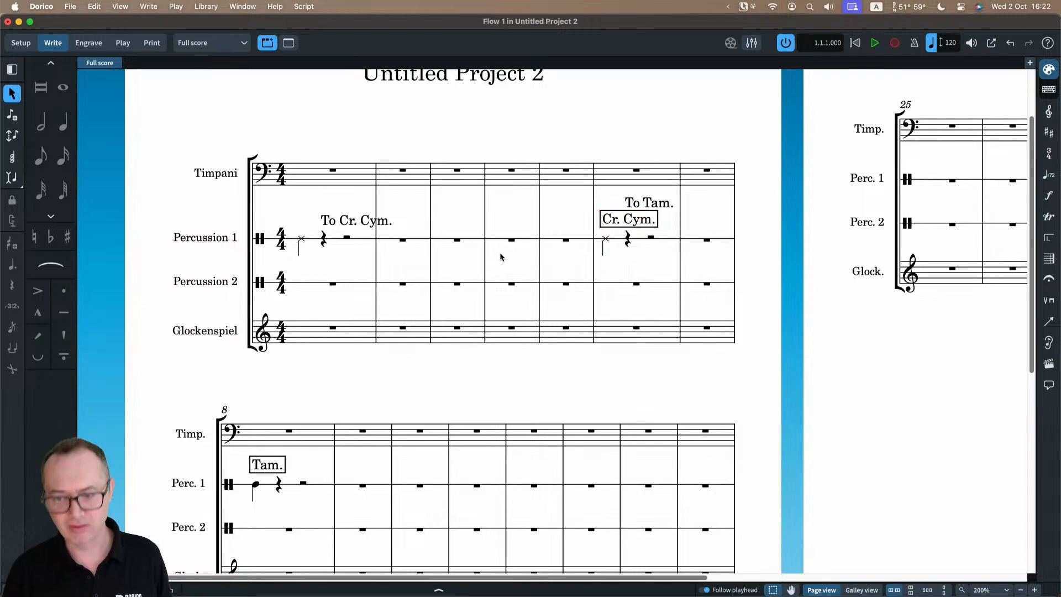
- Delete the crash cymbal music in bar 6 of the Percussion 1 staff
{"action": "left_click", "coordinate": [618, 242]}
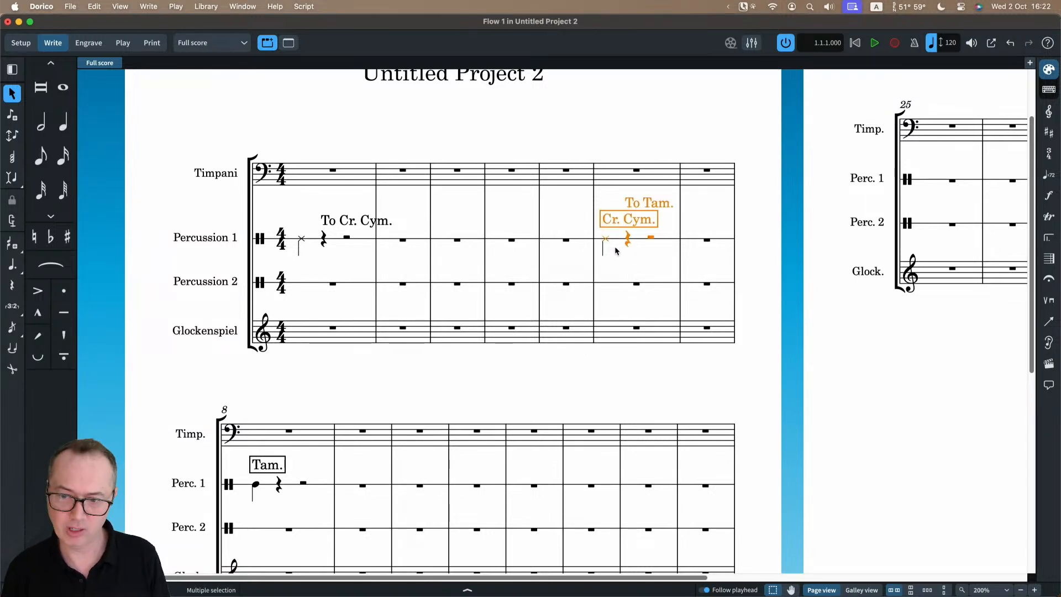
{"action": "key", "text": "Delete"}
{"action": "scroll", "coordinate": [326, 330], "scroll_direction": "down", "scroll_amount": 1}
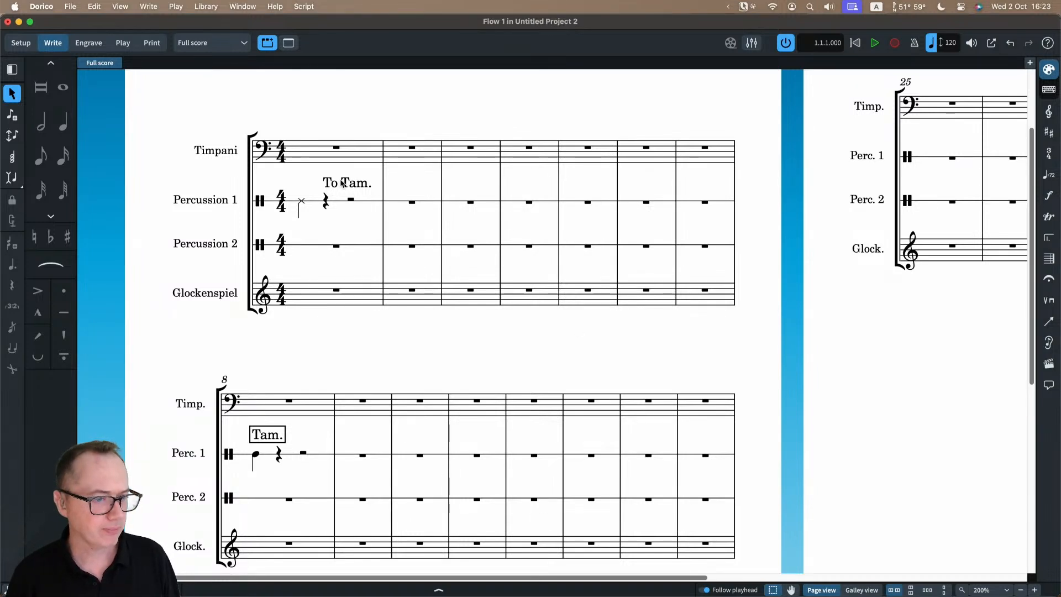
{"action": "key", "text": "shift+super+l"}
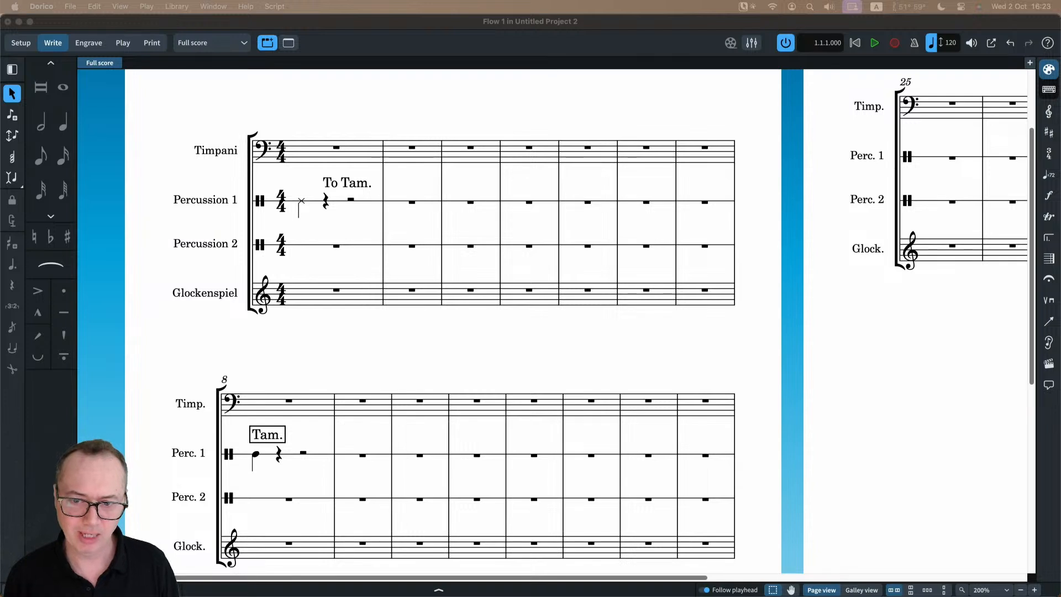
{"action": "left_click", "coordinate": [326, 89]}
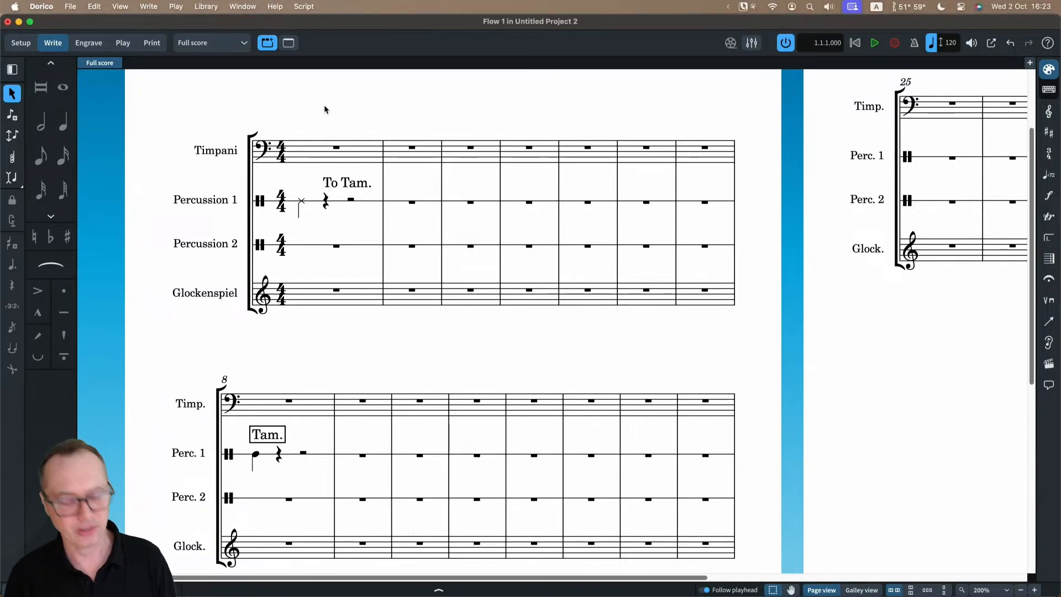
- Add a single player in Setup mode and give it a new empty percussion kit
{"action": "key", "text": "super+1"}
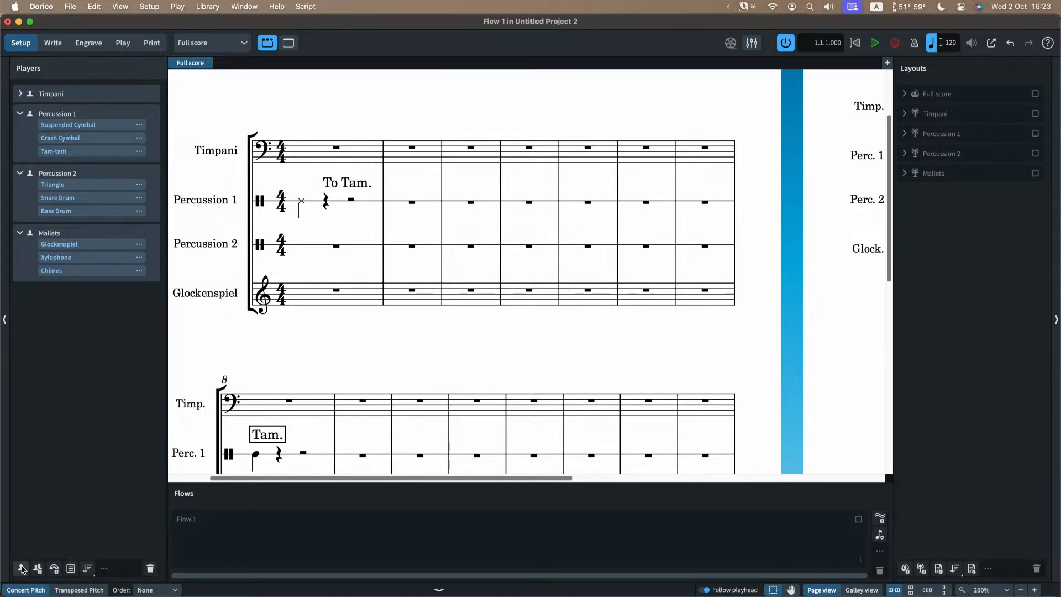
{"action": "left_click", "coordinate": [21, 568]}
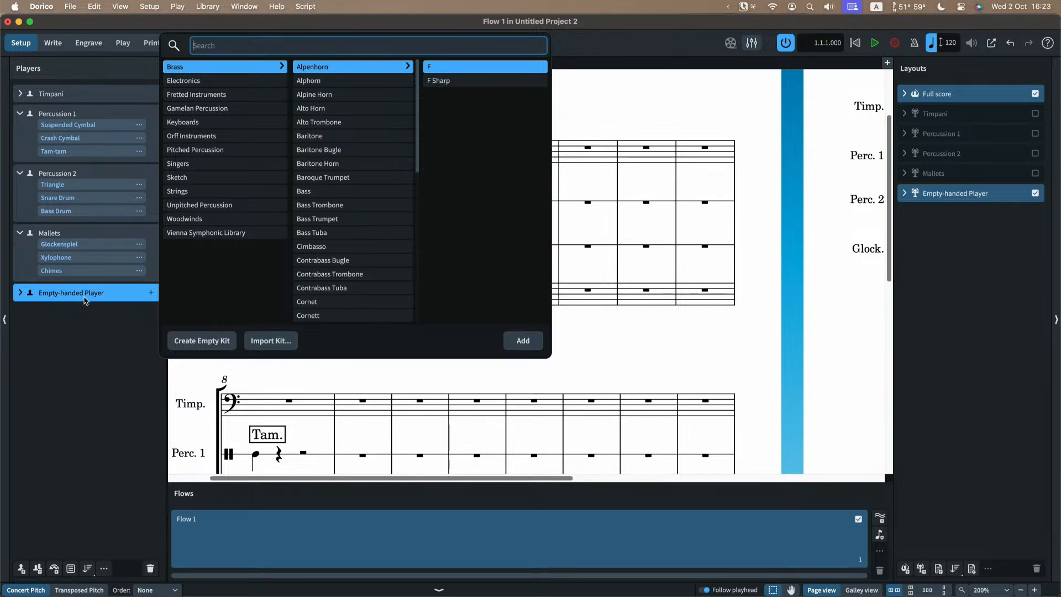
{"action": "key", "text": "F6"}
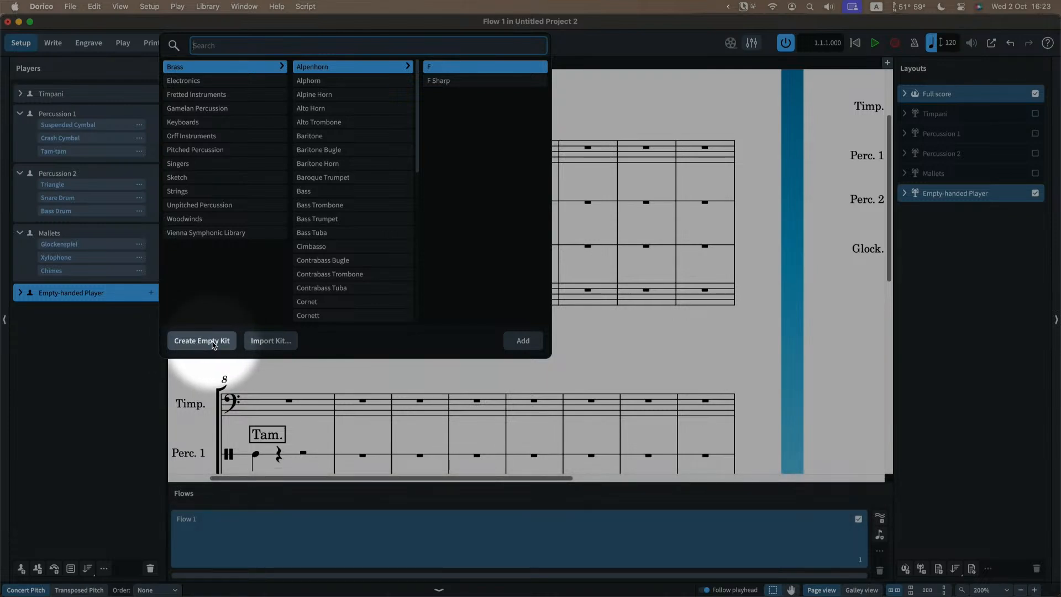
{"action": "key", "text": "F6"}
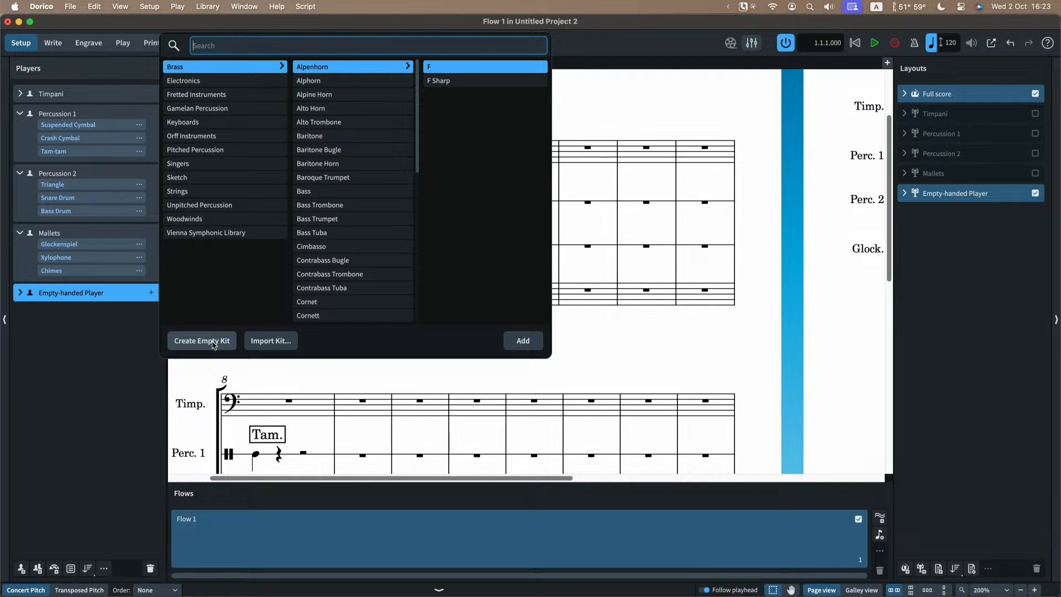
{"action": "left_click", "coordinate": [212, 342]}
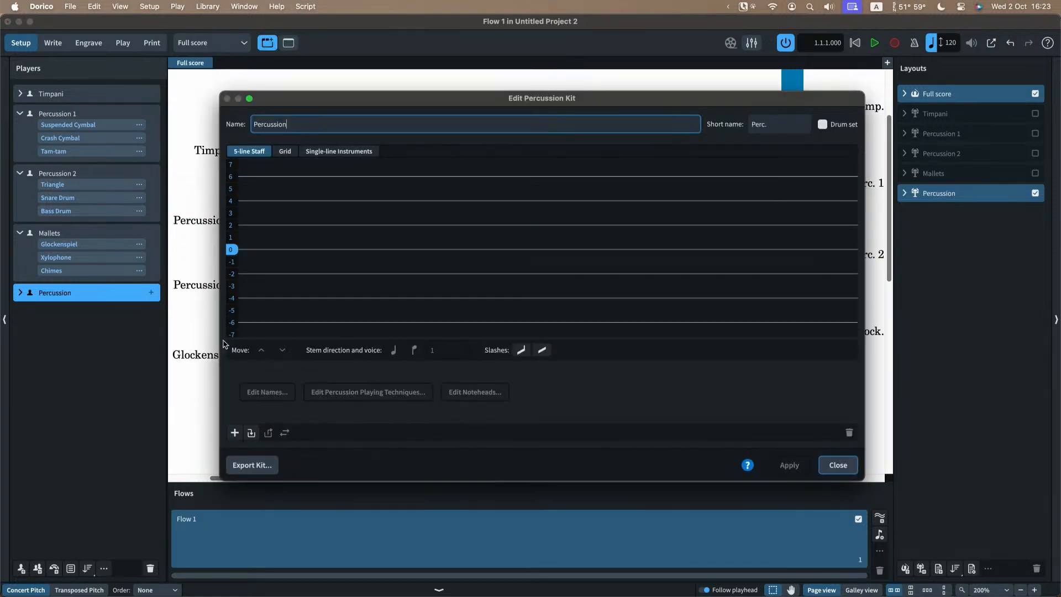
{"action": "left_click_drag", "start_coordinate": [323, 102], "coordinate": [313, 94]}
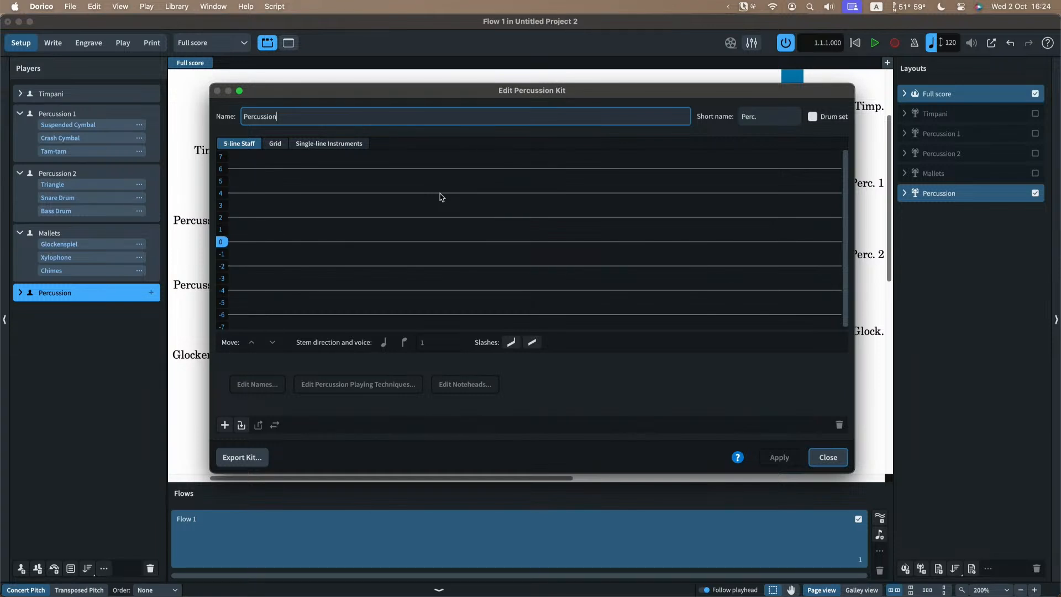
- Look at the kit's grid and single-line instrument presentations and return to the five-line staff
{"action": "key", "text": "F6"}
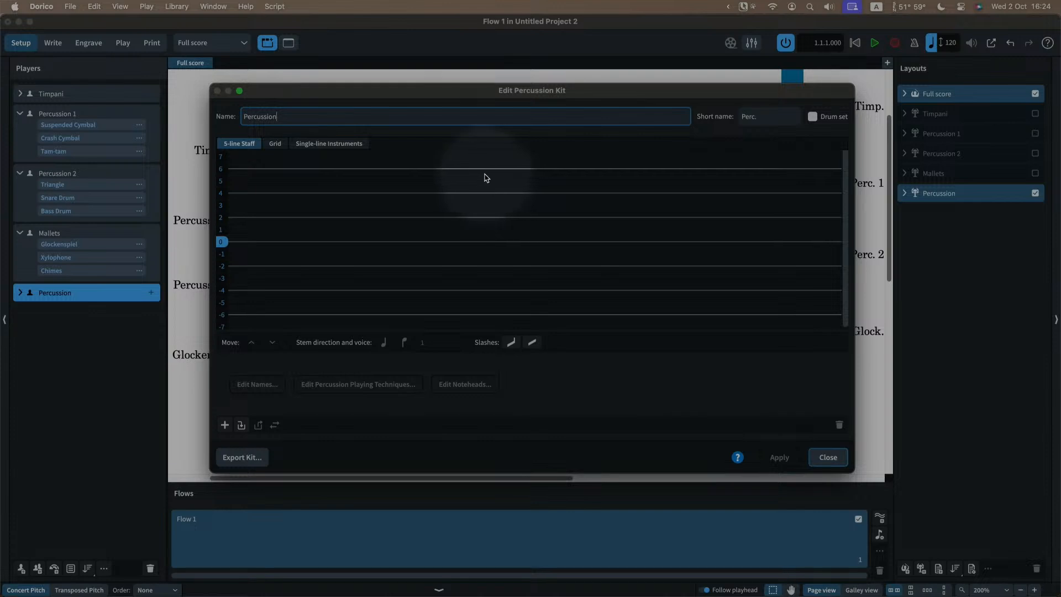
{"action": "key", "text": "F6"}
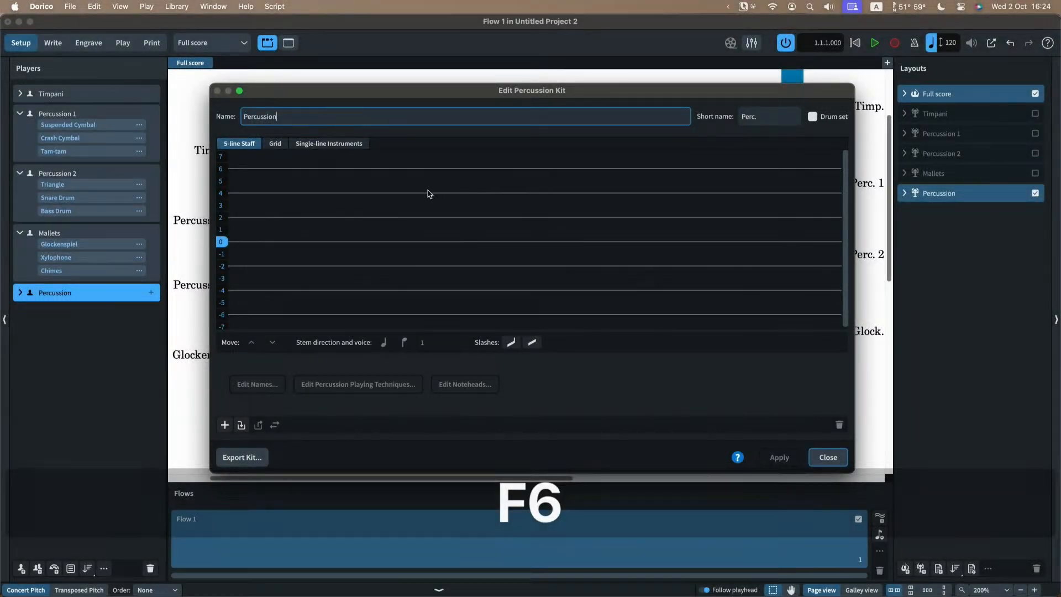
{"action": "left_click", "coordinate": [275, 145]}
{"action": "left_click", "coordinate": [316, 145]}
{"action": "left_click", "coordinate": [239, 144]}
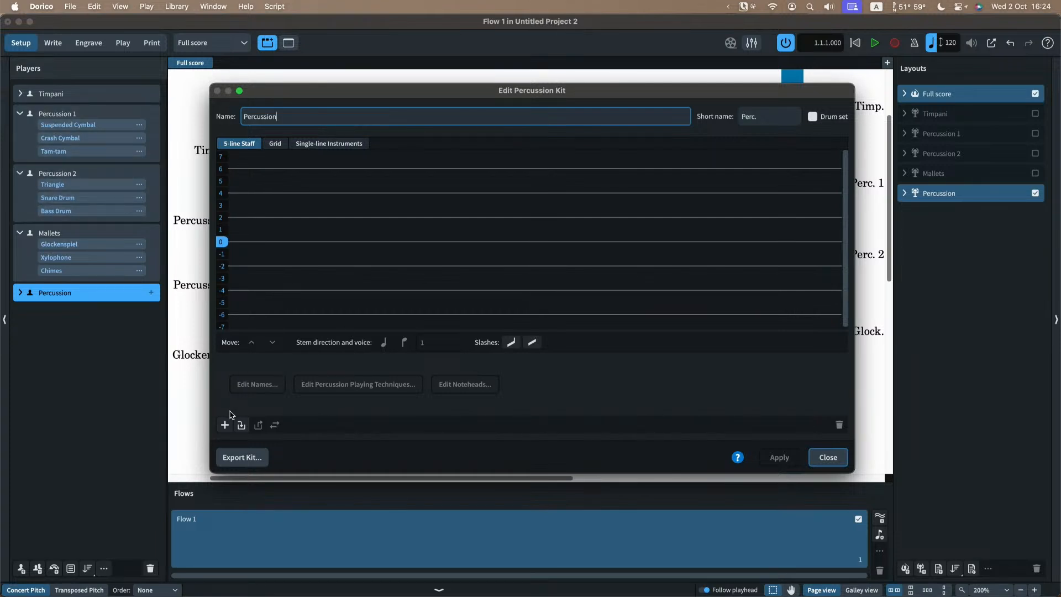
- Browse the Orff, Sketch and Unpitched Percussion instruments that can be added to the kit, without adding any
{"action": "key", "text": "F6"}
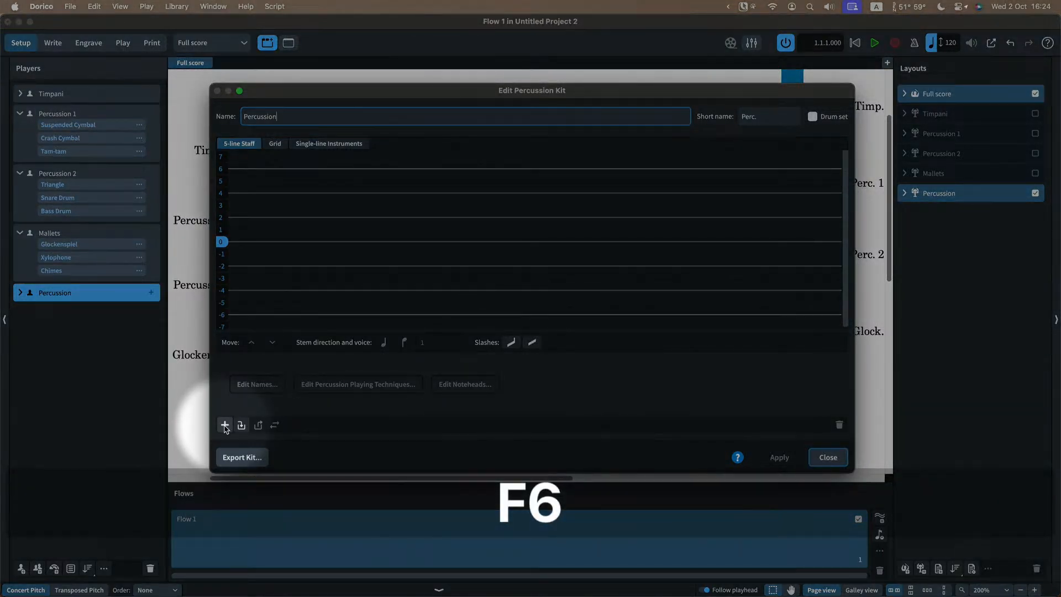
{"action": "left_click", "coordinate": [225, 426]}
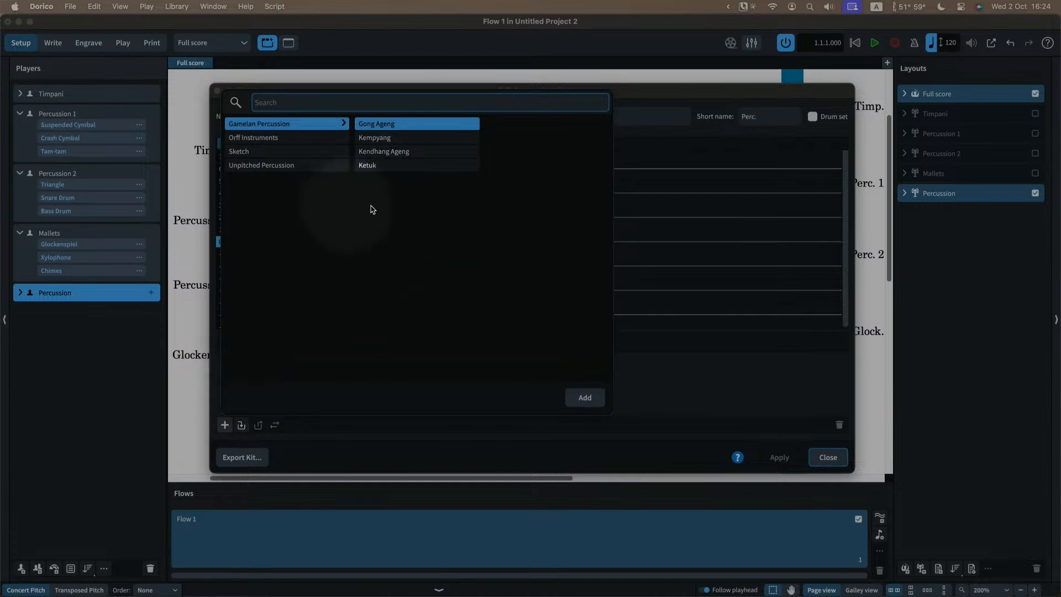
{"action": "left_click", "coordinate": [268, 138]}
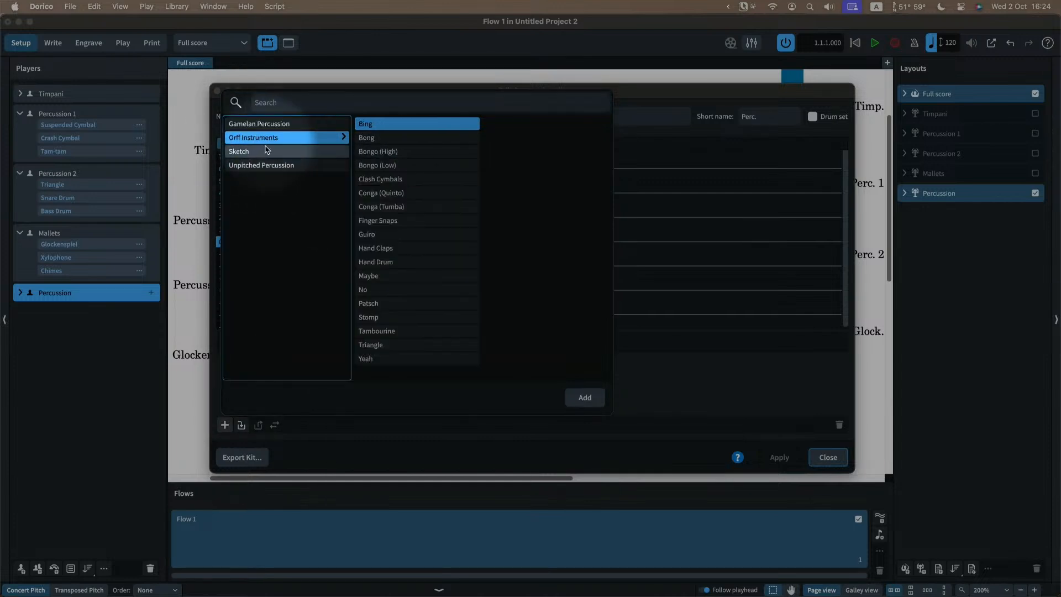
{"action": "left_click", "coordinate": [266, 151]}
{"action": "left_click", "coordinate": [268, 165]}
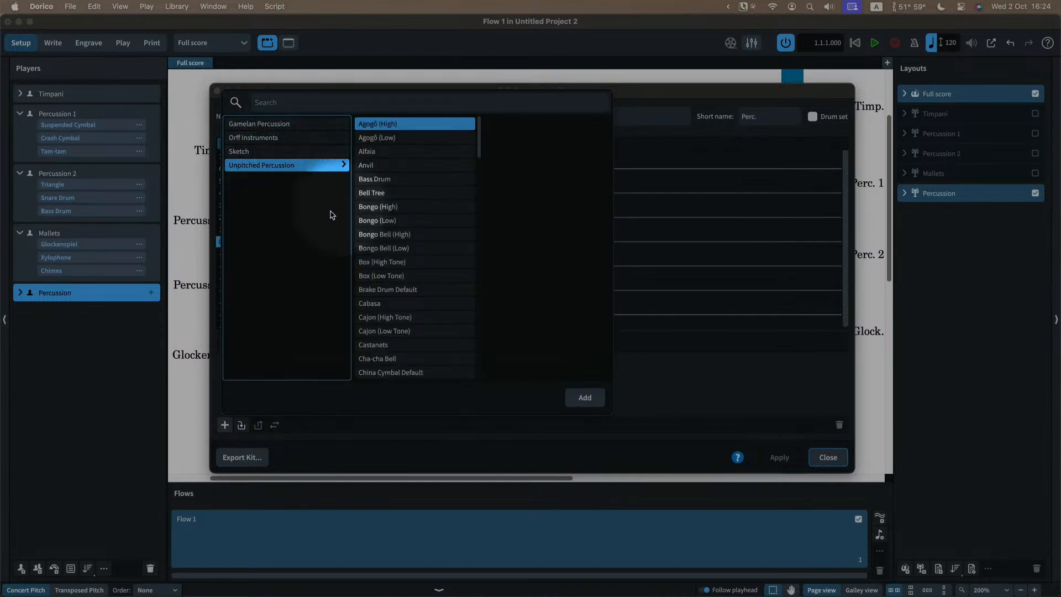
{"action": "key", "text": "Escape"}
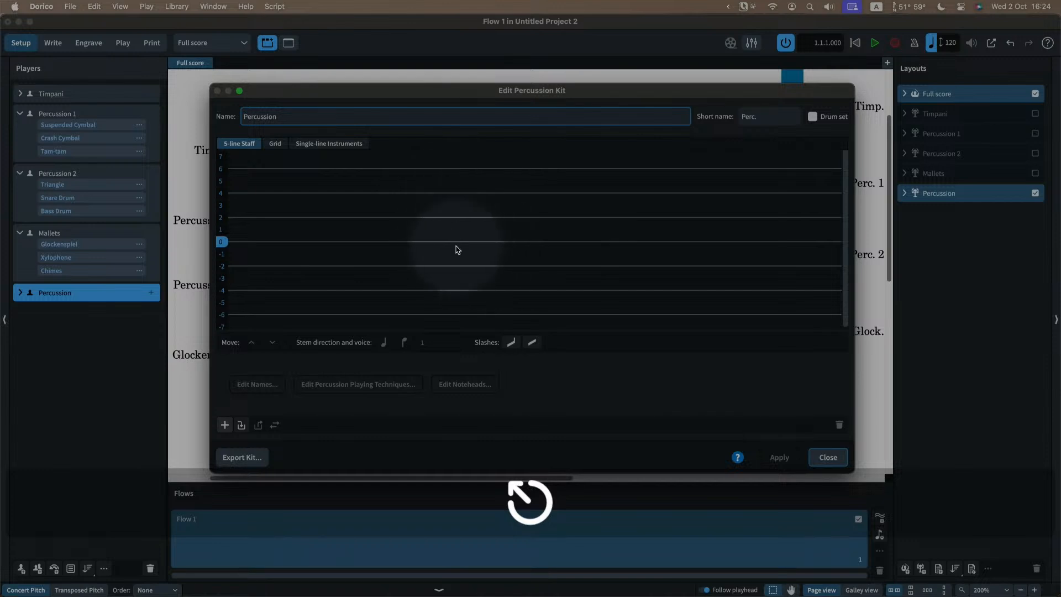
- Move the existing Suspended Cymbal, Crash Cymbal (High) and Tam-tam from the Percussion 1 player into the kit
{"action": "key", "text": "F6"}
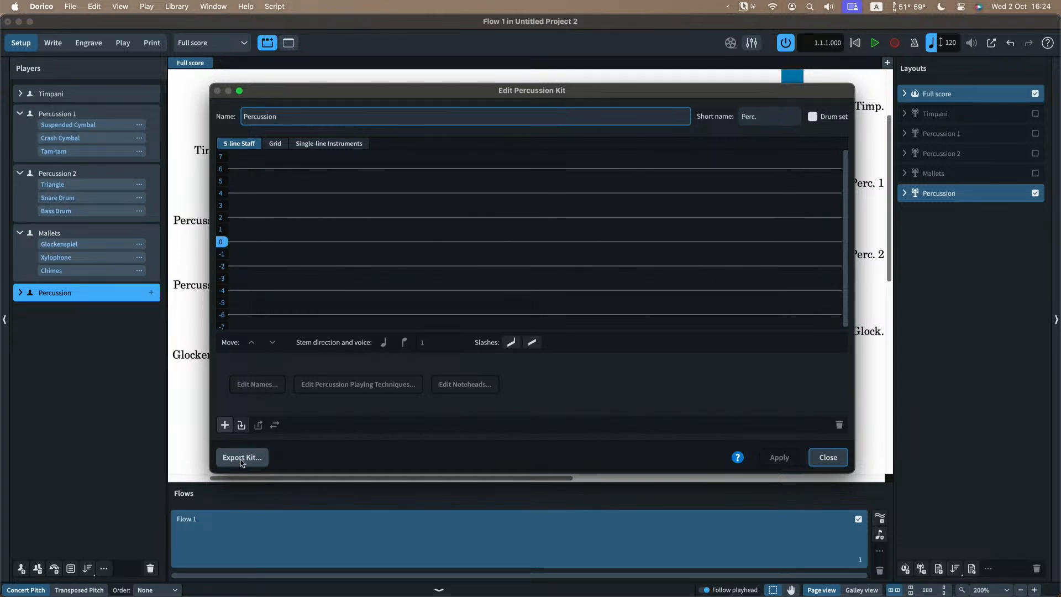
{"action": "key", "text": "F6"}
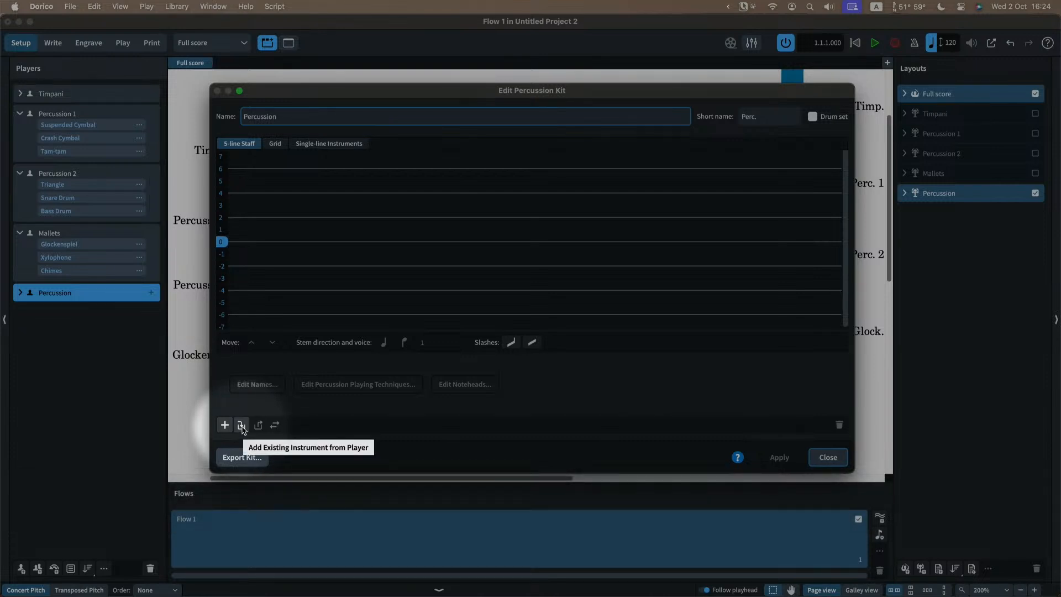
{"action": "key", "text": "F6"}
{"action": "left_click", "coordinate": [242, 425]}
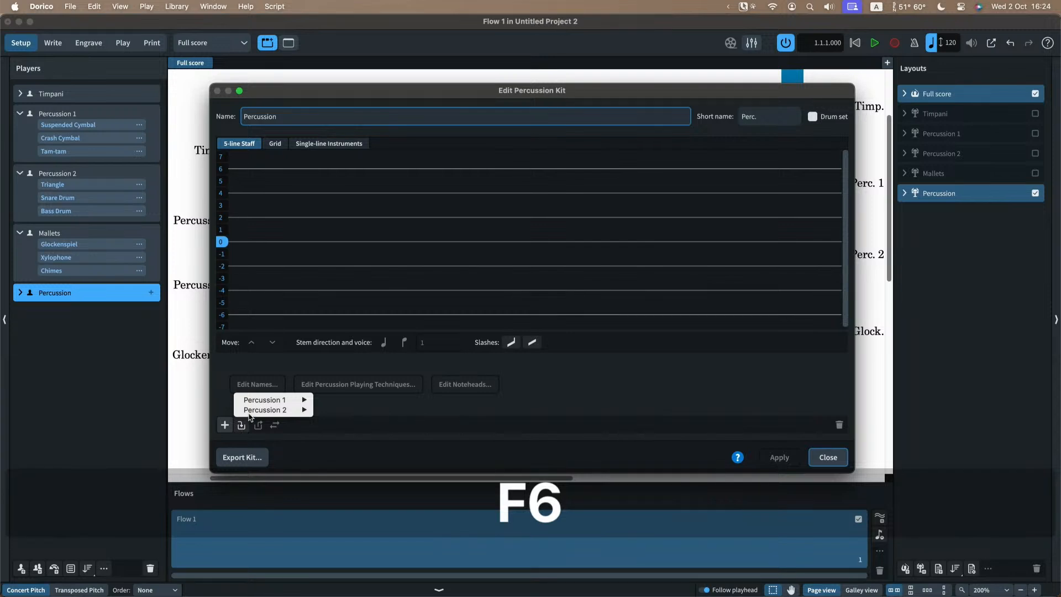
{"action": "mouse_move", "coordinate": [257, 414]}
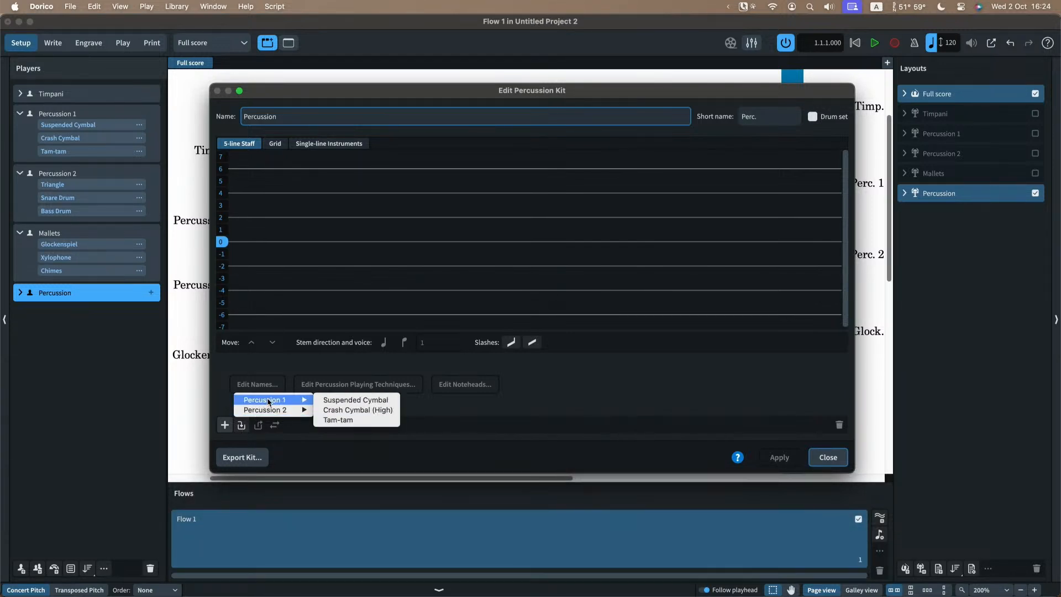
{"action": "left_click", "coordinate": [333, 400]}
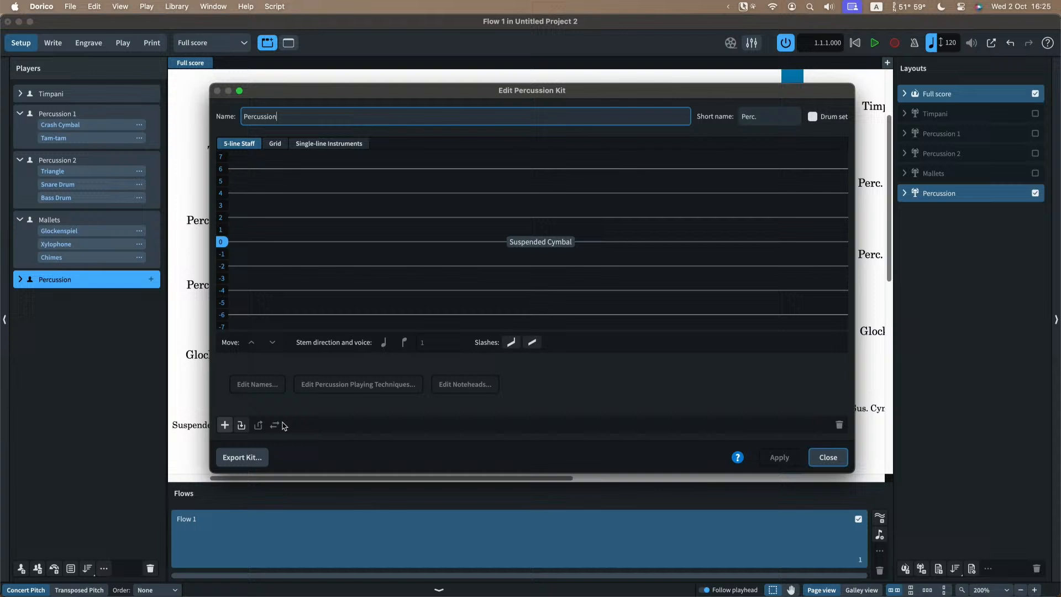
{"action": "left_click", "coordinate": [242, 425]}
{"action": "mouse_move", "coordinate": [266, 400]}
{"action": "left_click", "coordinate": [329, 401]}
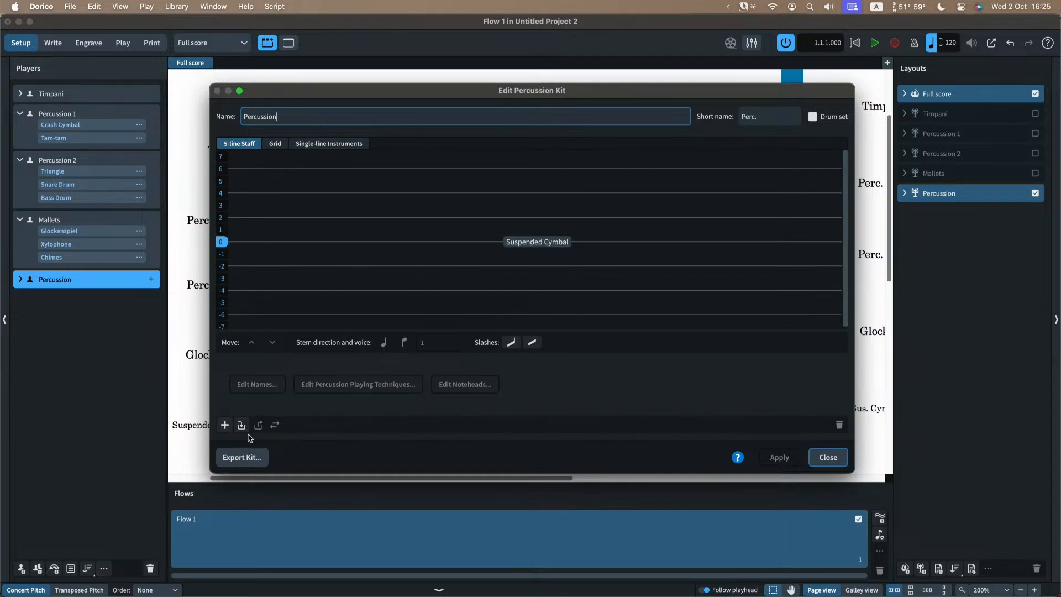
{"action": "left_click", "coordinate": [241, 425]}
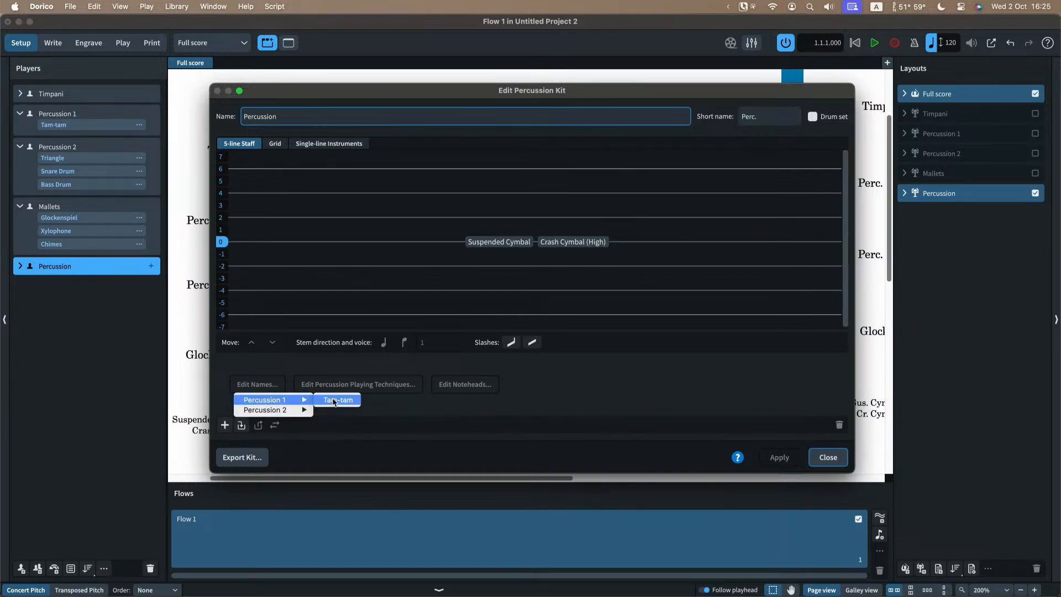
{"action": "left_click", "coordinate": [333, 400]}
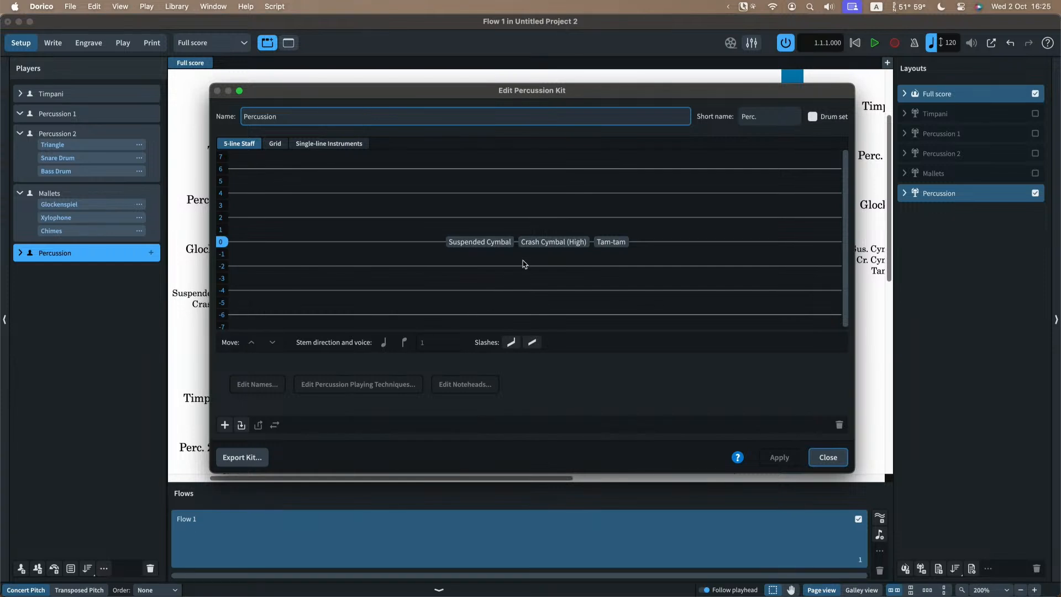
- Arrange the kit on the five-line staff: Suspended Cymbal at position 4, Crash Cymbal (High) at 2 and Tam-tam at -3
{"action": "left_click_drag", "start_coordinate": [491, 242], "coordinate": [514, 193]}
{"action": "left_click_drag", "start_coordinate": [516, 242], "coordinate": [532, 278]}
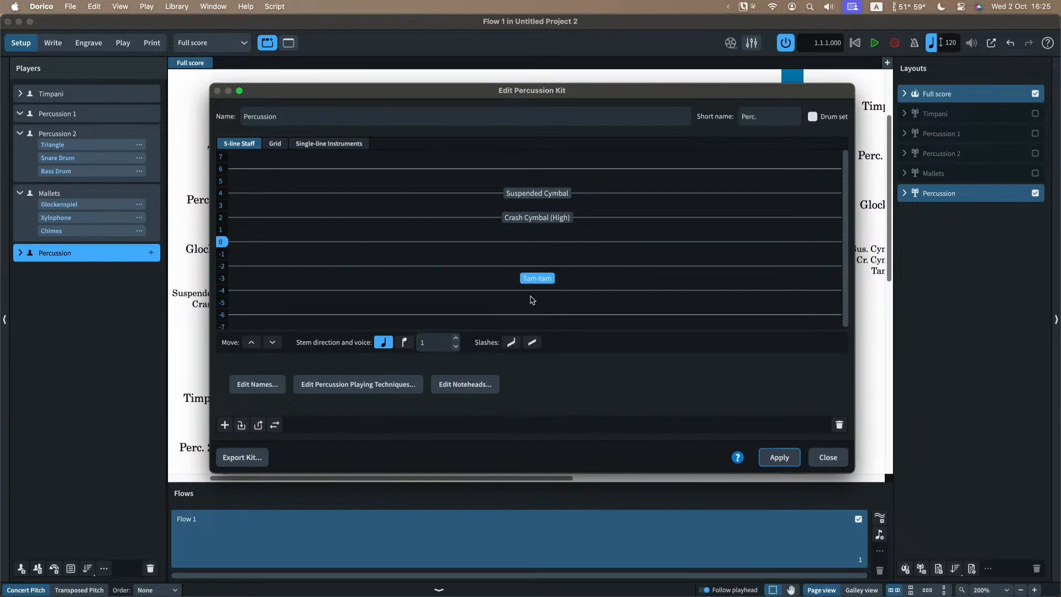
{"action": "left_click", "coordinate": [515, 193]}
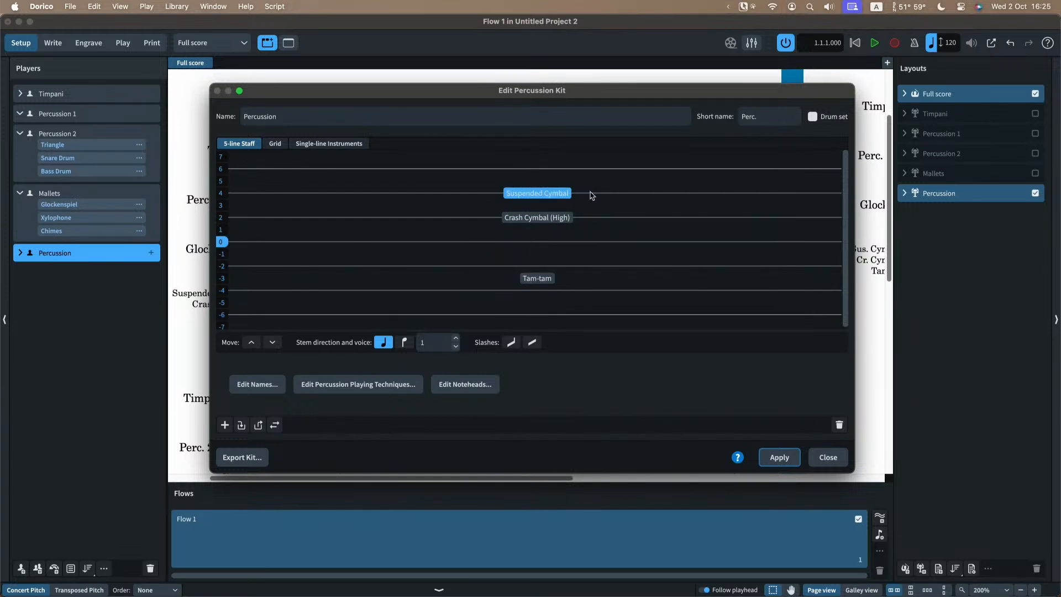
{"action": "mouse_move", "coordinate": [559, 217]}
{"action": "left_mouse_down"}
{"action": "mouse_move", "coordinate": [561, 205]}
{"action": "mouse_move", "coordinate": [560, 217]}
{"action": "left_mouse_up"}
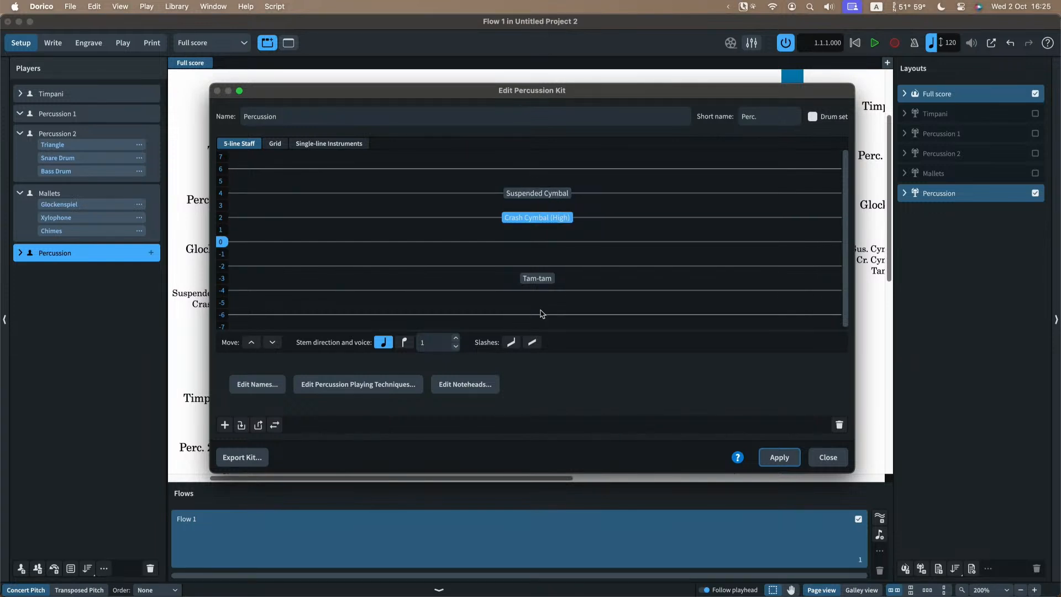
{"action": "left_click", "coordinate": [539, 279]}
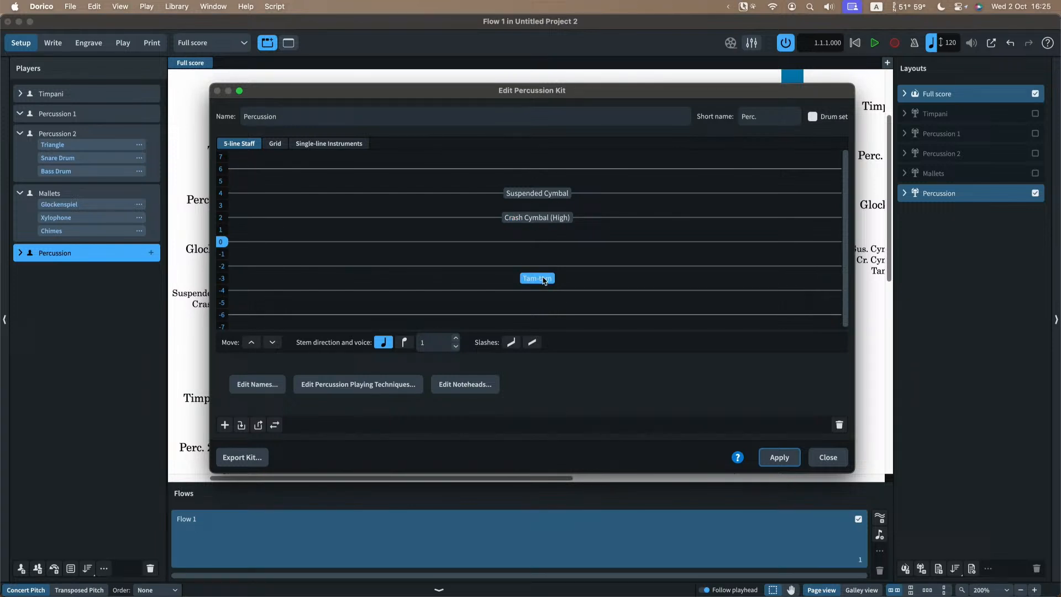
- Check the Suspended Cymbal and Crash Cymbal (High) placements and apply the five-line arrangement to the kit
{"action": "left_click", "coordinate": [549, 196]}
{"action": "left_click", "coordinate": [542, 220]}
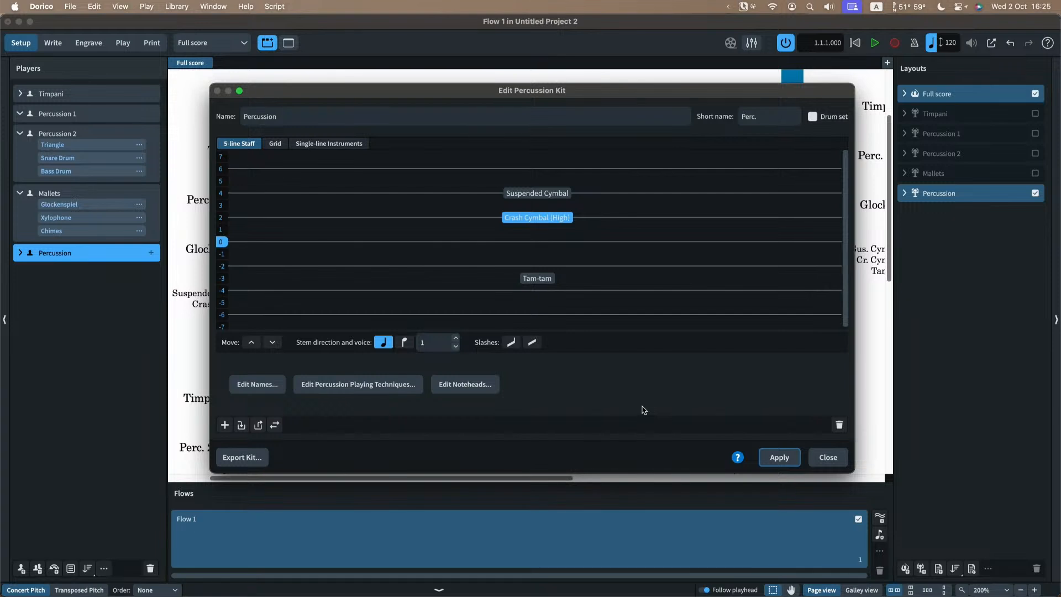
{"action": "left_click", "coordinate": [778, 458]}
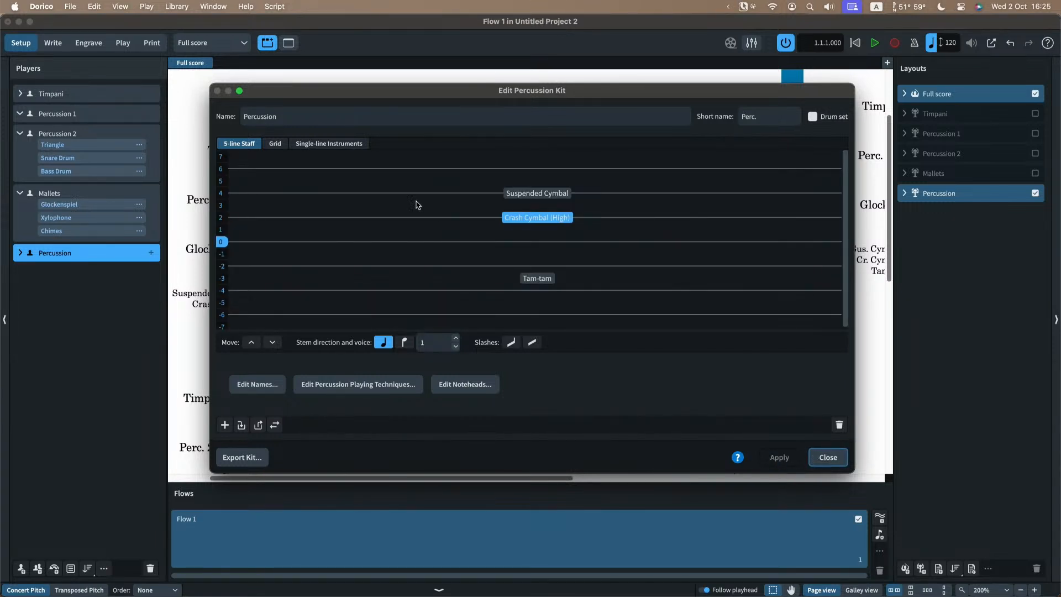
- Compare the kit's grid and single-line instrument presentations, return to the five-line staff and close the kit editor
{"action": "left_click", "coordinate": [276, 143]}
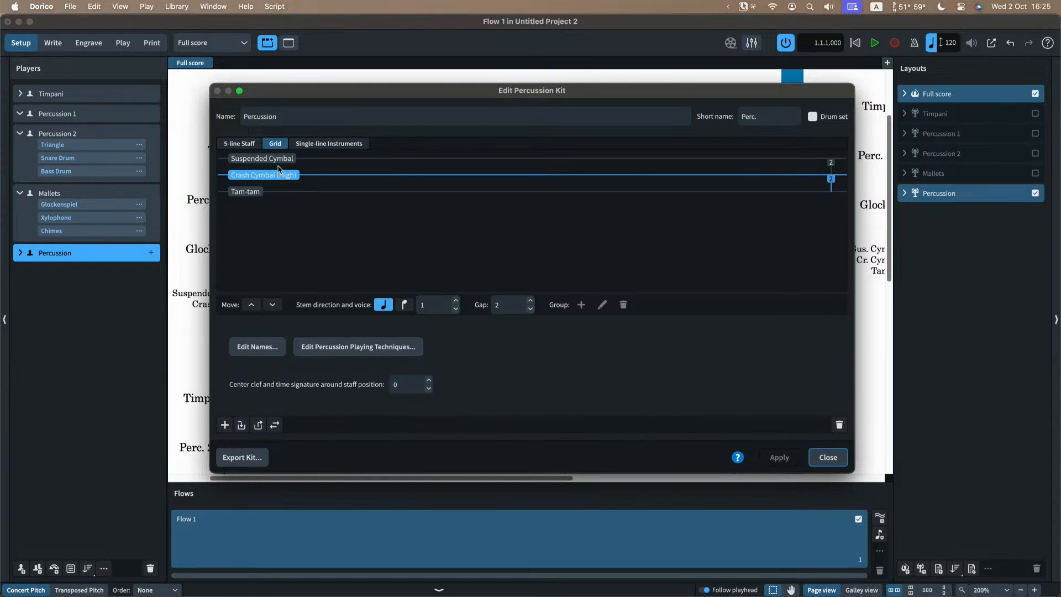
{"action": "left_click", "coordinate": [308, 145]}
{"action": "left_click", "coordinate": [276, 143]}
{"action": "left_click", "coordinate": [346, 143]}
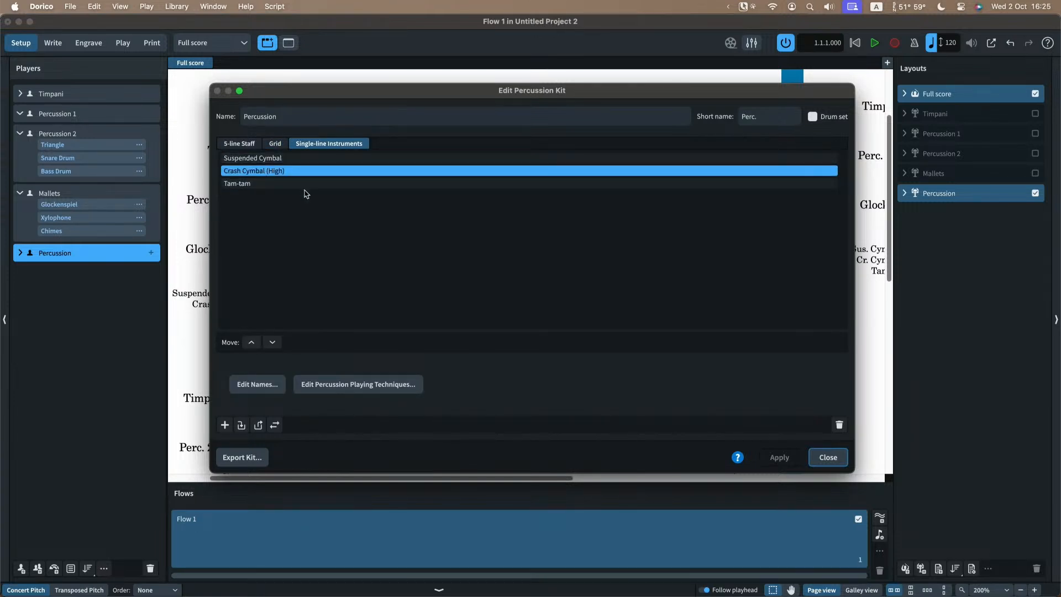
{"action": "left_click", "coordinate": [275, 144]}
{"action": "left_click", "coordinate": [241, 143]}
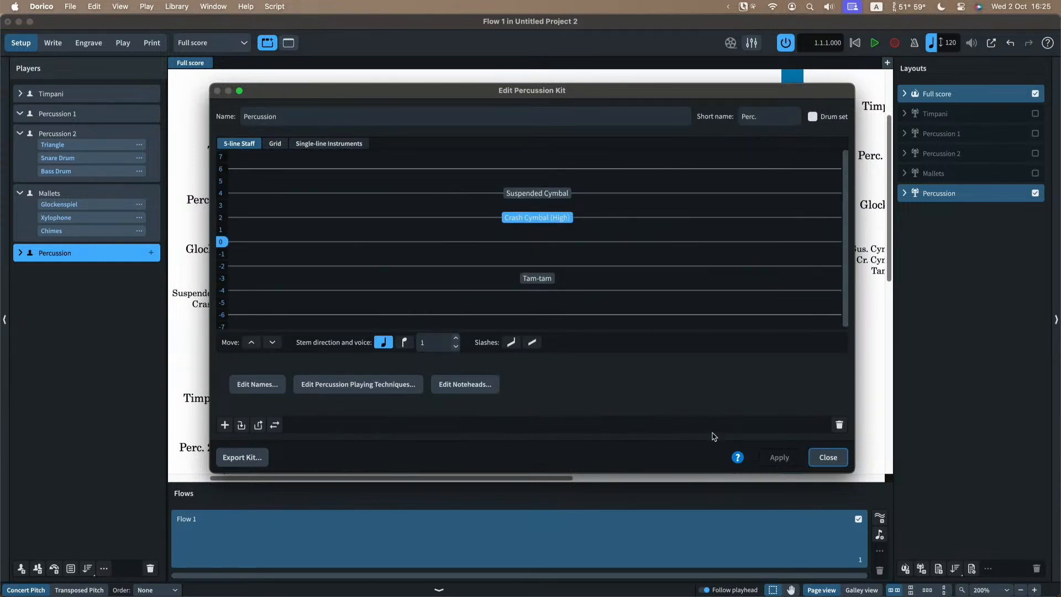
{"action": "left_click", "coordinate": [827, 459]}
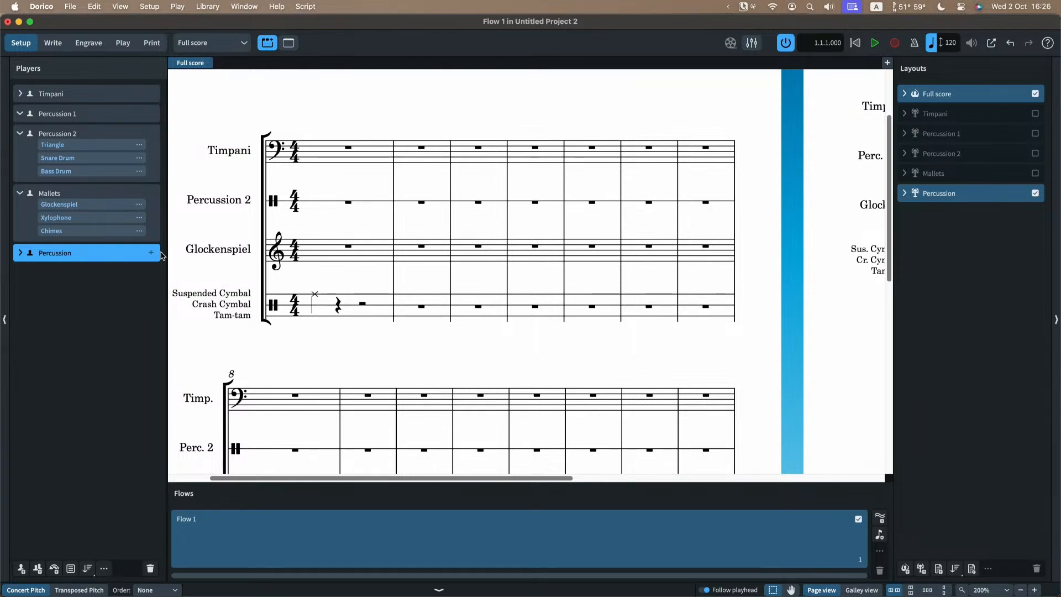
- In Write mode, start note input on beat 2 of the kit's first bar and step the caret through the kit's instruments
{"action": "left_click", "coordinate": [22, 253]}
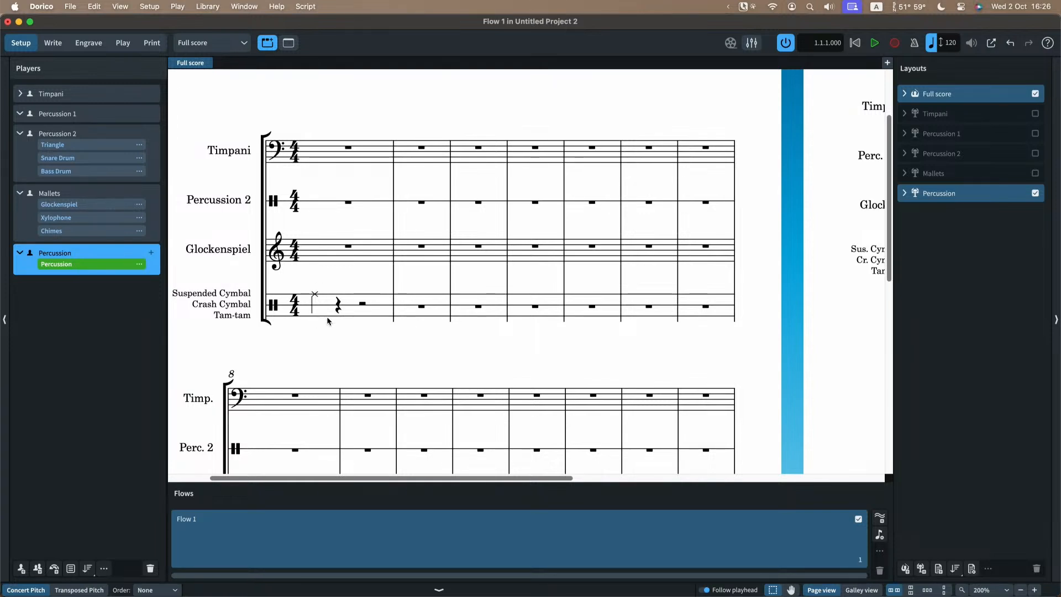
{"action": "key", "text": "super+2"}
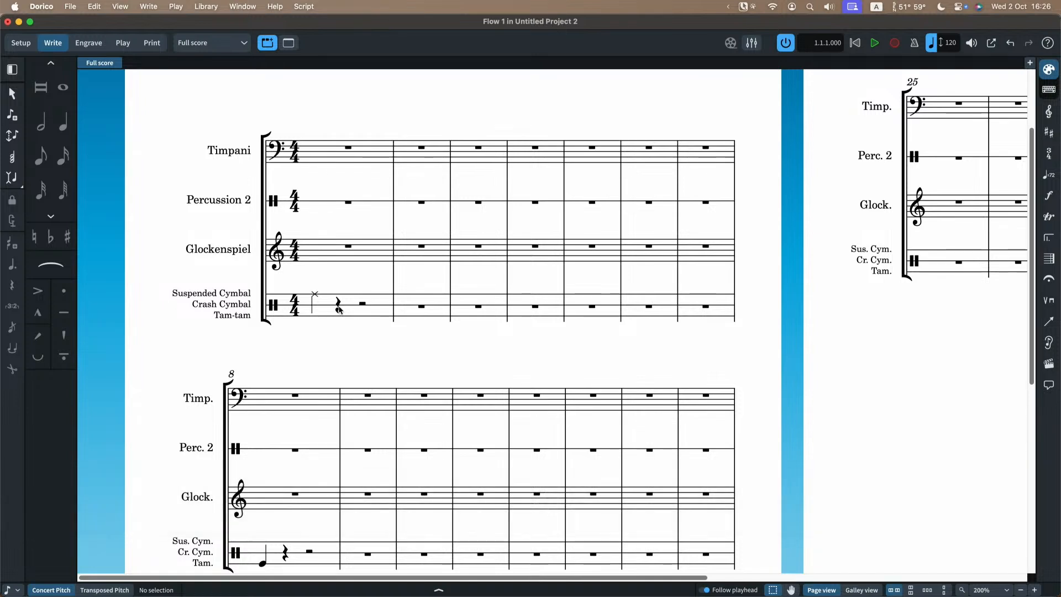
{"action": "left_click", "coordinate": [339, 306]}
{"action": "key", "text": "Return"}
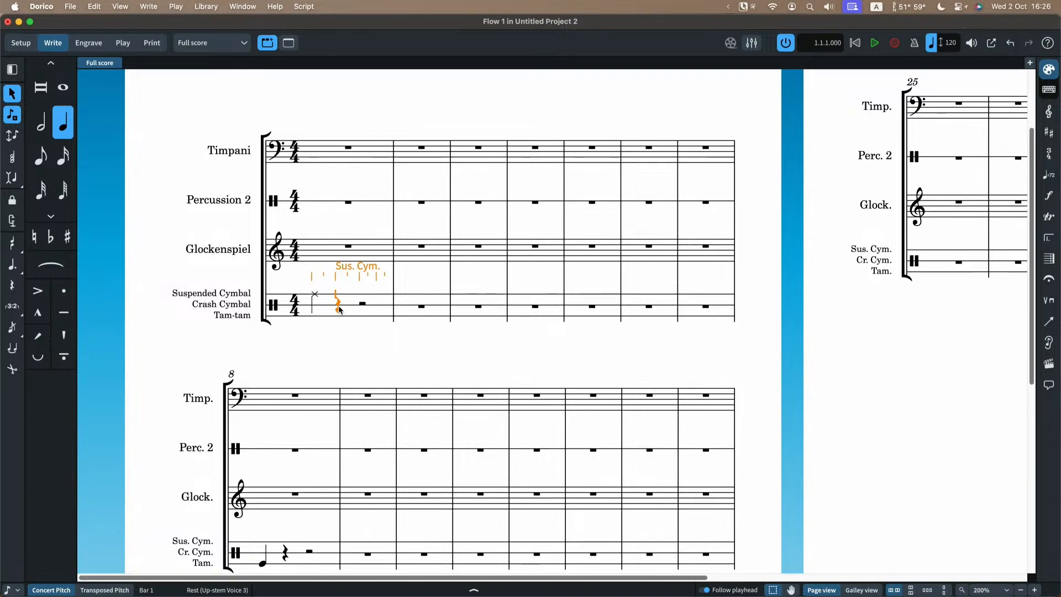
{"action": "key", "text": "Right"}
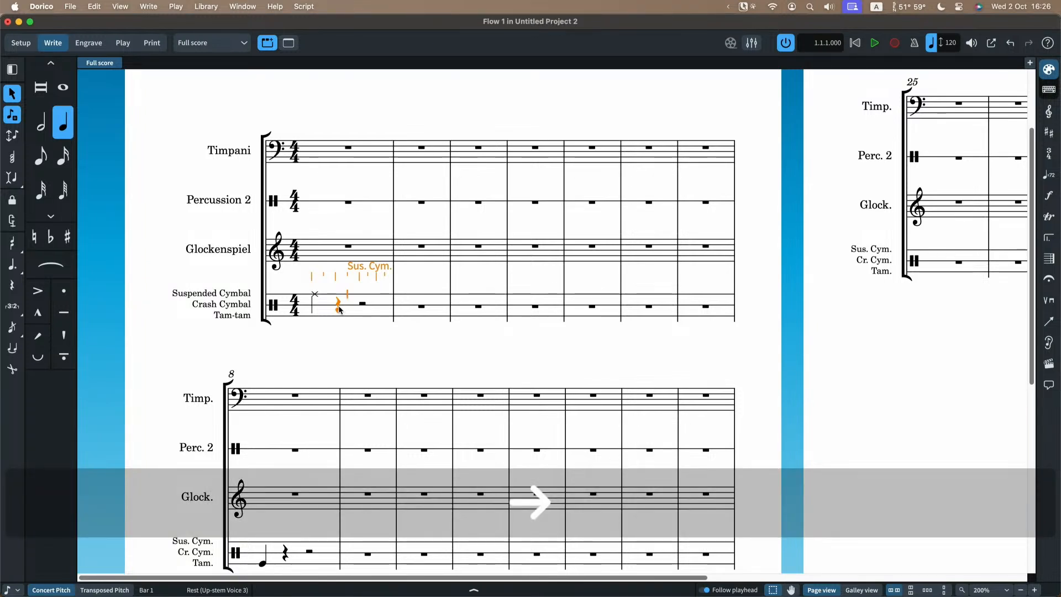
{"action": "key", "text": "Down"}
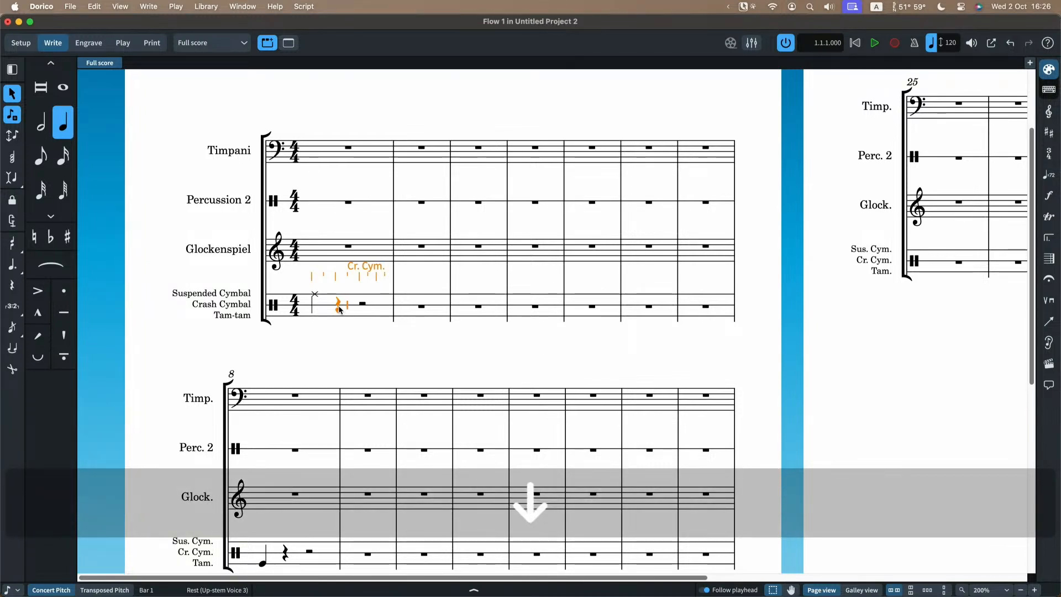
{"action": "key", "text": "Down"}
{"action": "key", "text": "Left"}
{"action": "key", "text": "Up"}
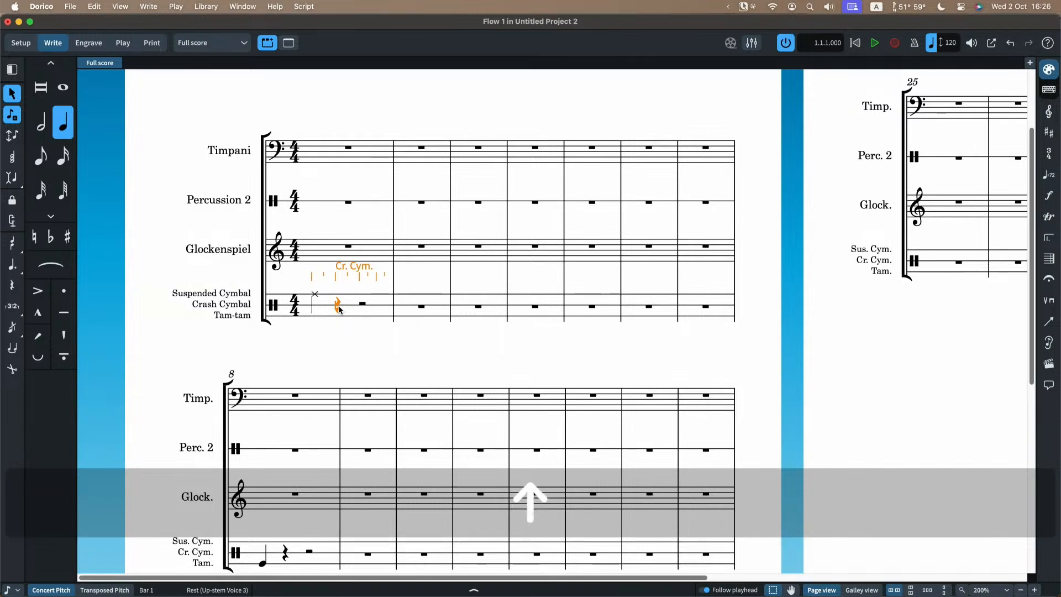
{"action": "key", "text": "Up"}
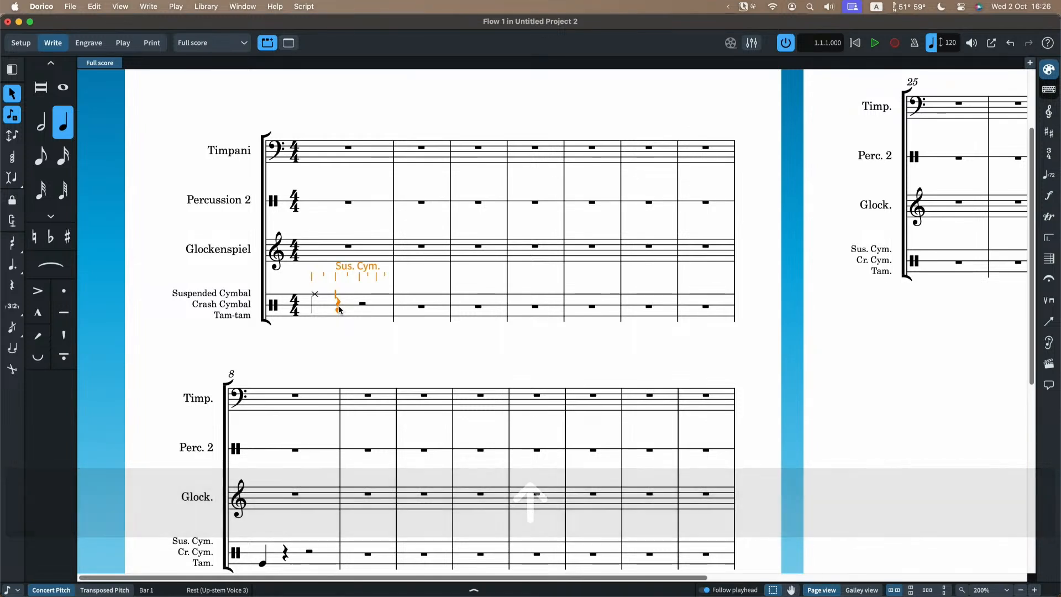
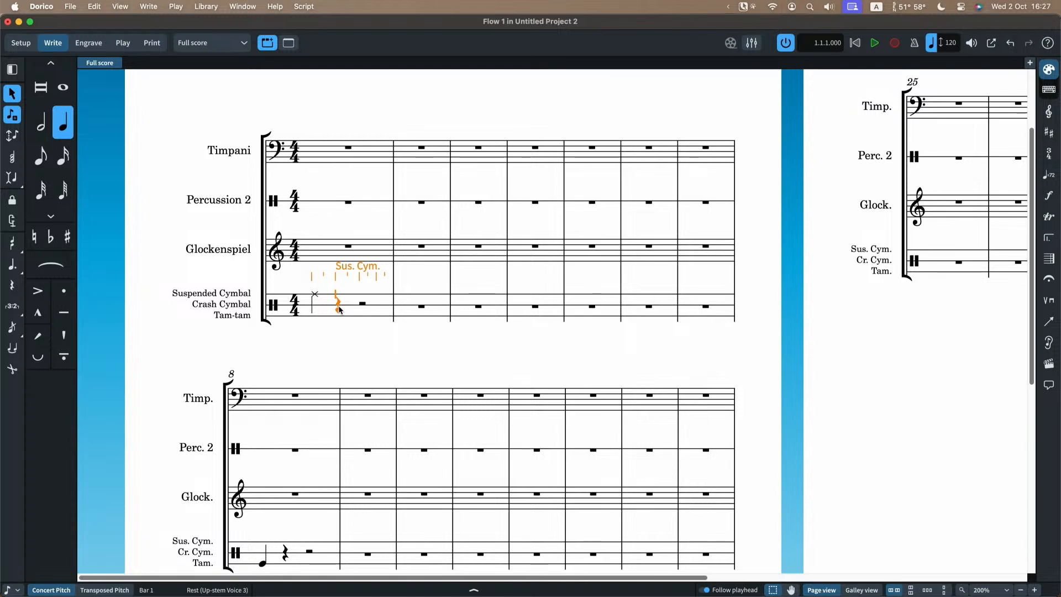
- Enter a quarter-note Crash Cymbal hit on the second half of beat 2 in bar 1 and a quarter-note Tam-tam at the start of bar 2
{"action": "key", "text": "Right"}
{"action": "key", "text": "Down"}
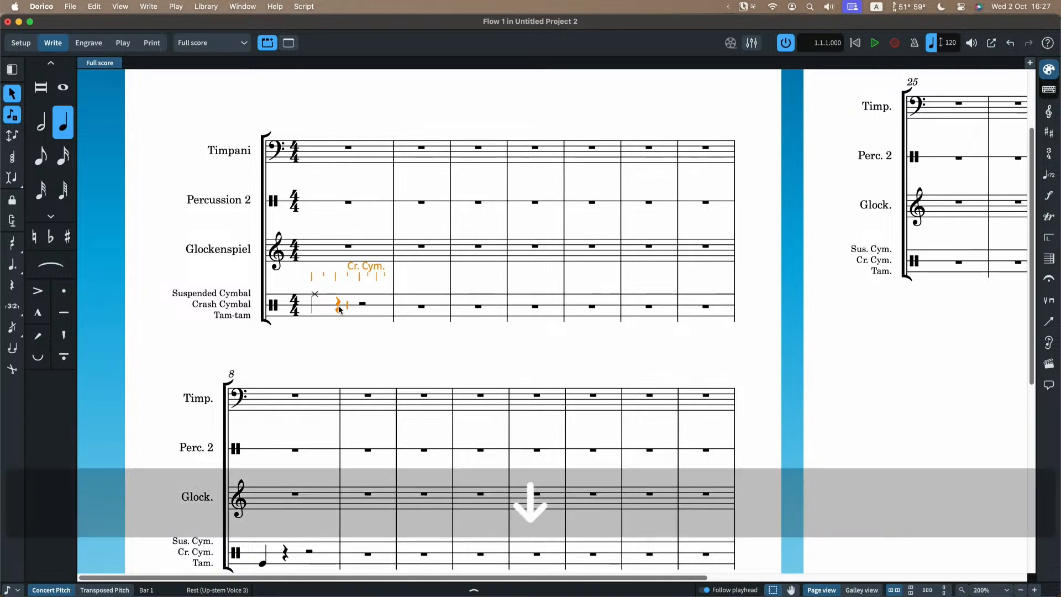
{"action": "key", "text": "y"}
{"action": "key", "text": "Down"}
{"action": "key", "text": "Right"}
{"action": "key", "text": "y"}
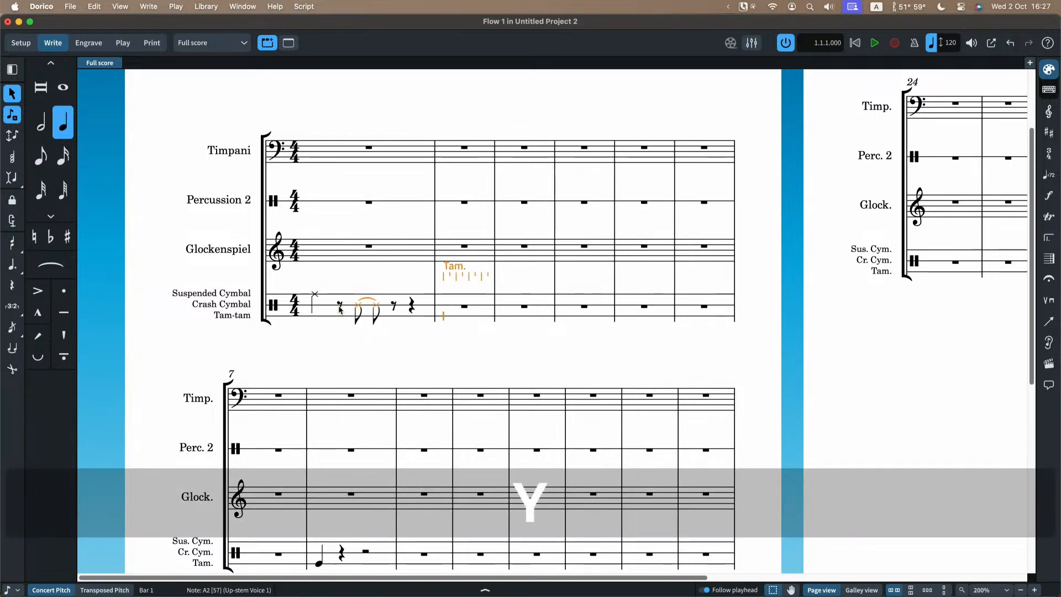
{"action": "key", "text": "Escape"}
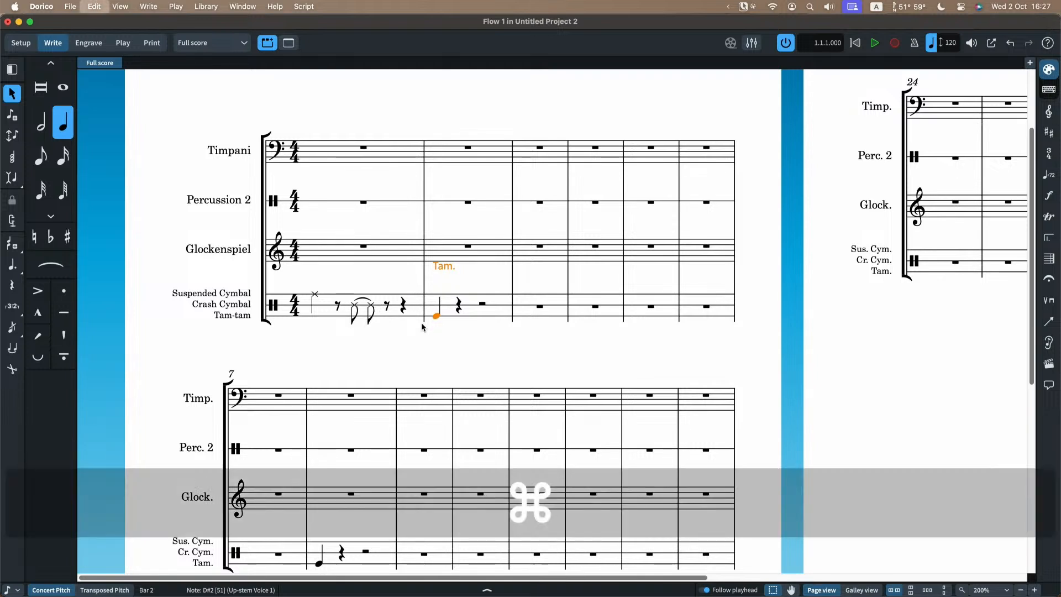
{"action": "key", "text": "super+z"}
{"action": "key", "text": "super+y"}
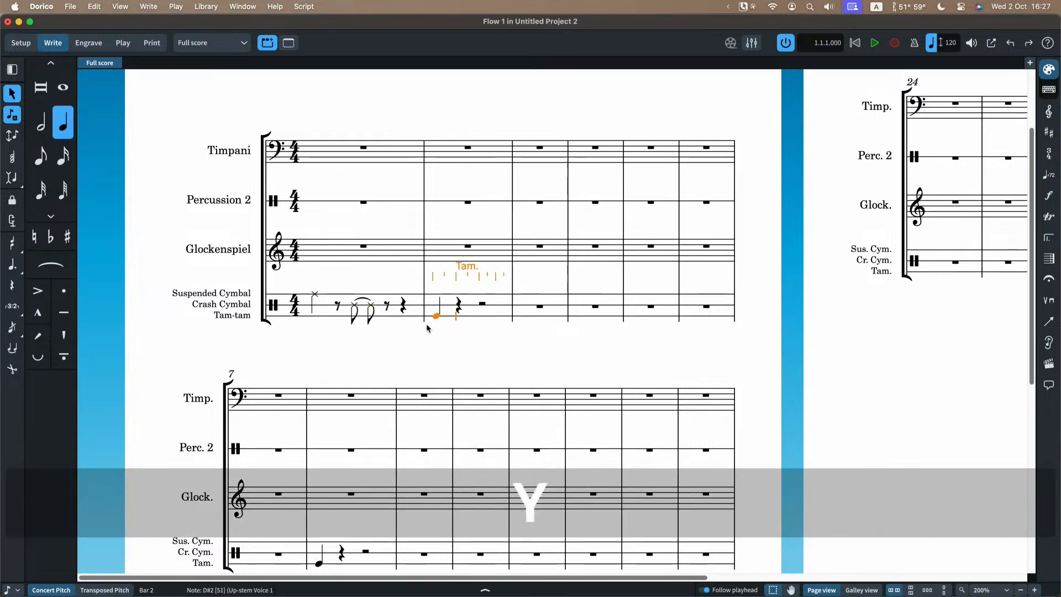
{"action": "left_click", "coordinate": [430, 334]}
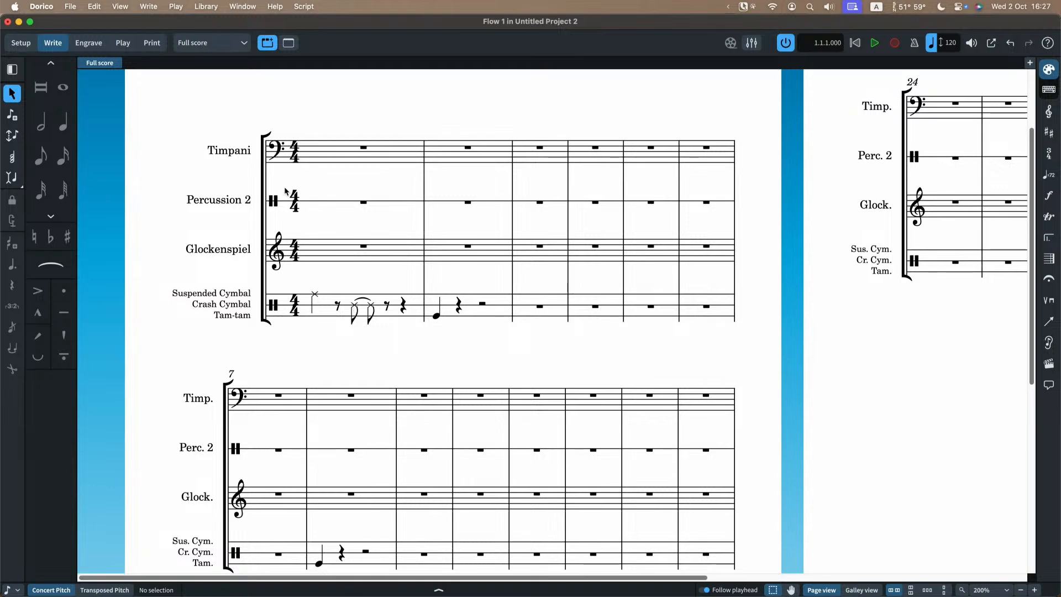
- Set the full score's percussion kit presentation to Single-line Instruments in Layout Options and apply it
{"action": "left_click", "coordinate": [206, 7]}
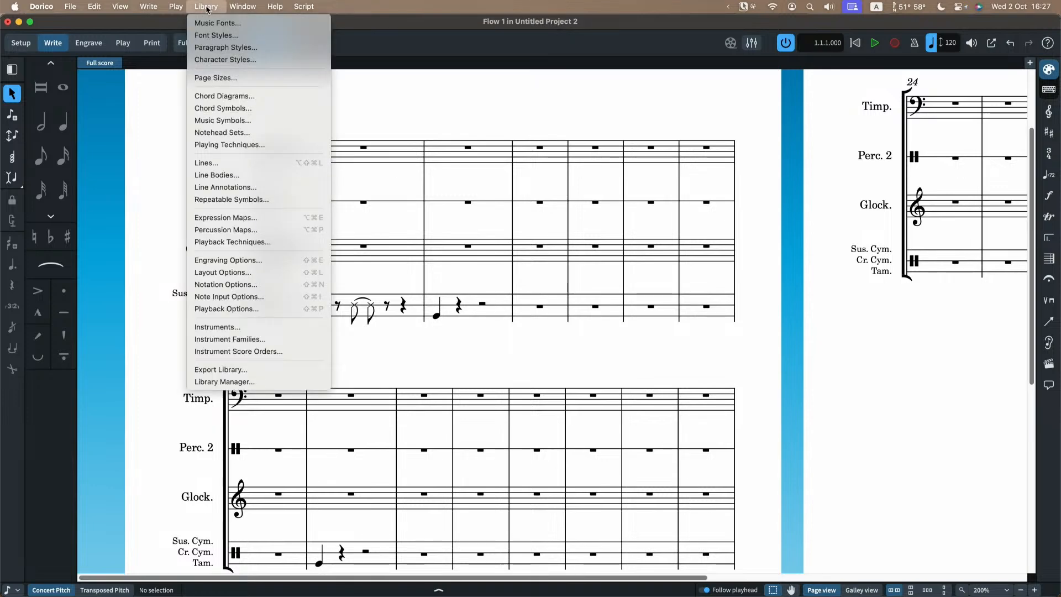
{"action": "left_click", "coordinate": [234, 273]}
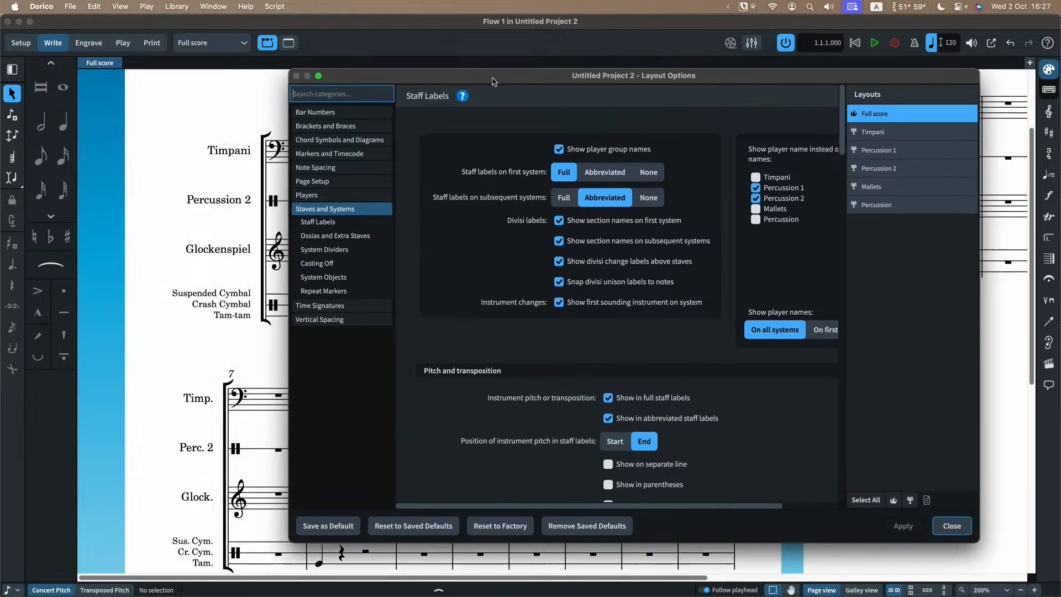
{"action": "left_click_drag", "start_coordinate": [494, 81], "coordinate": [649, 89]}
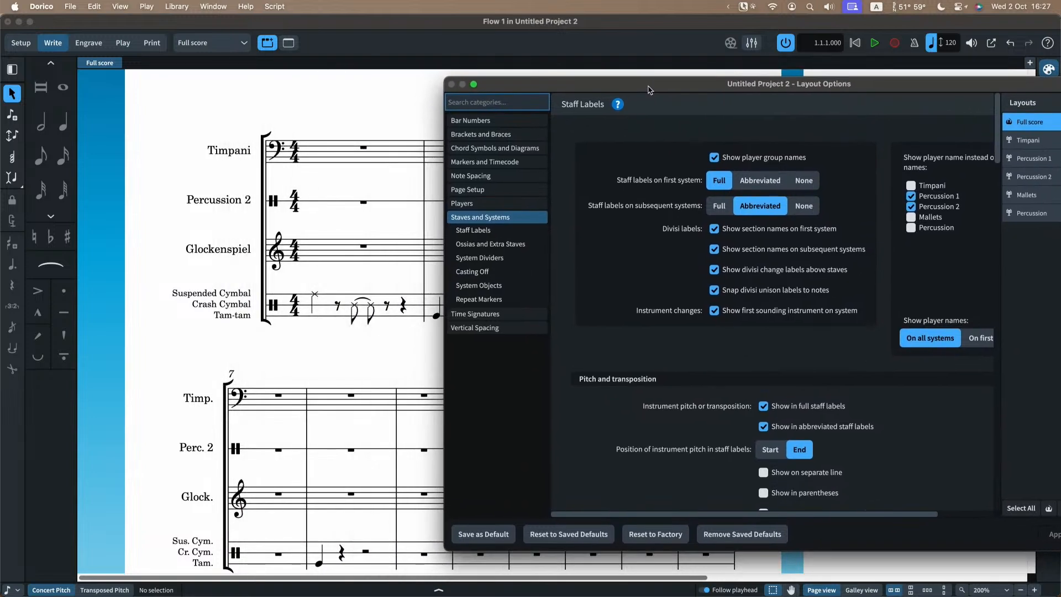
{"action": "left_click", "coordinate": [485, 205]}
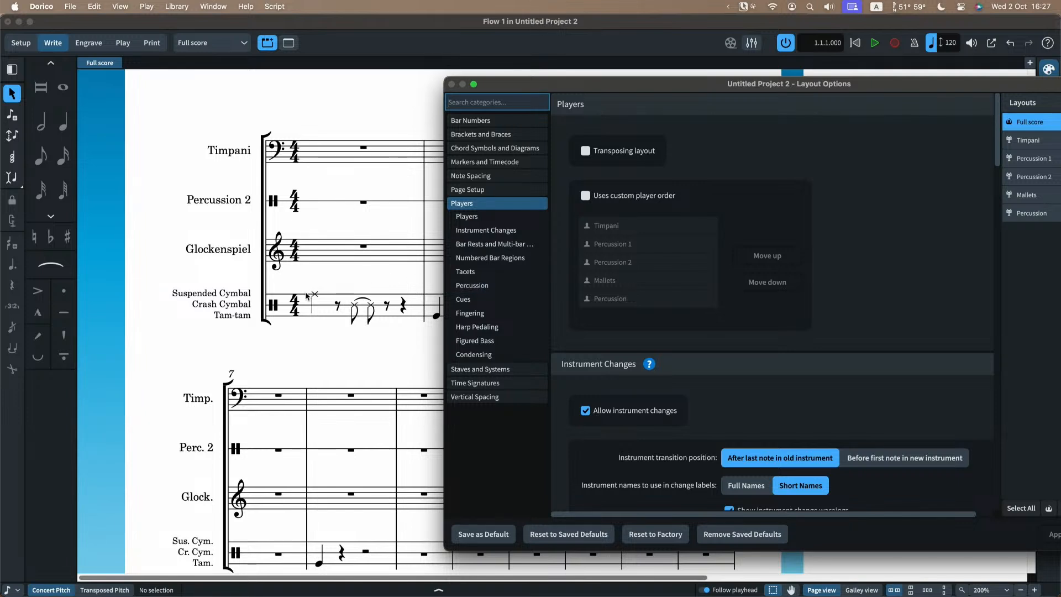
{"action": "left_click", "coordinate": [486, 289]}
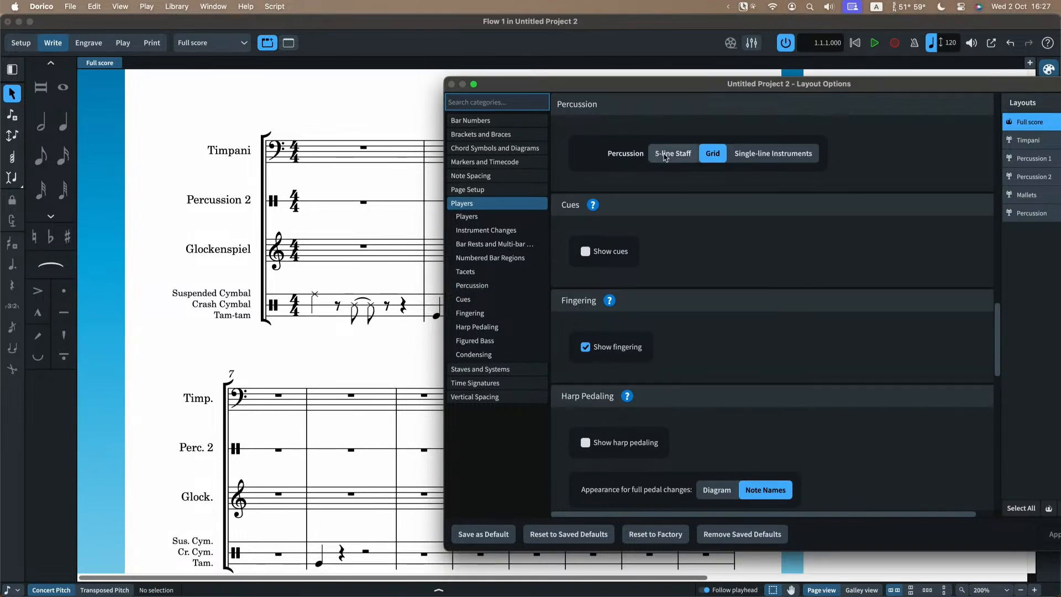
{"action": "left_click", "coordinate": [759, 160]}
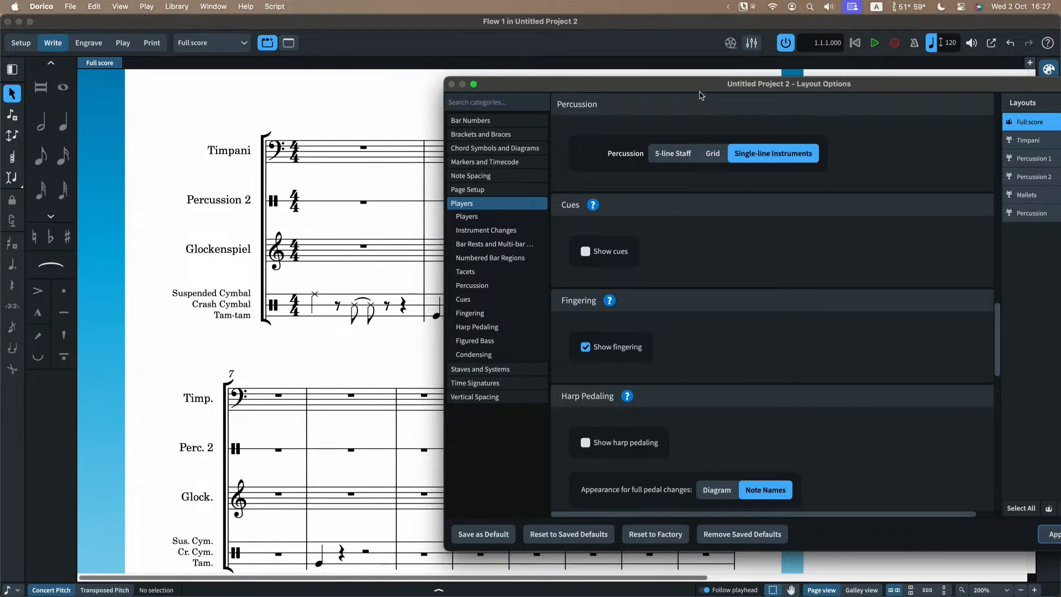
{"action": "left_click_drag", "start_coordinate": [718, 83], "coordinate": [625, 79]}
{"action": "left_click", "coordinate": [964, 529]}
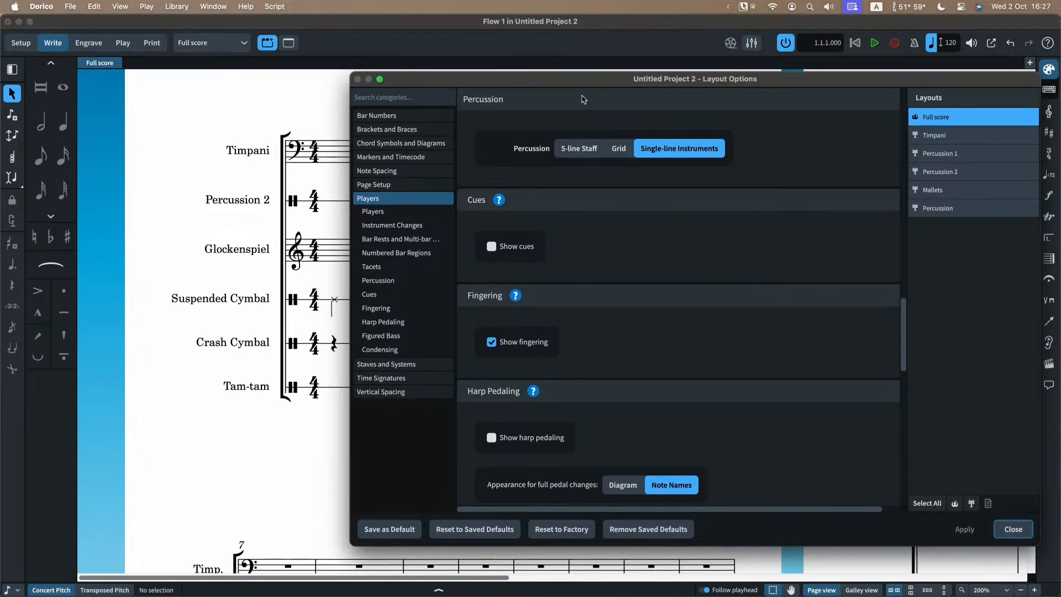
{"action": "left_click", "coordinate": [1011, 529]}
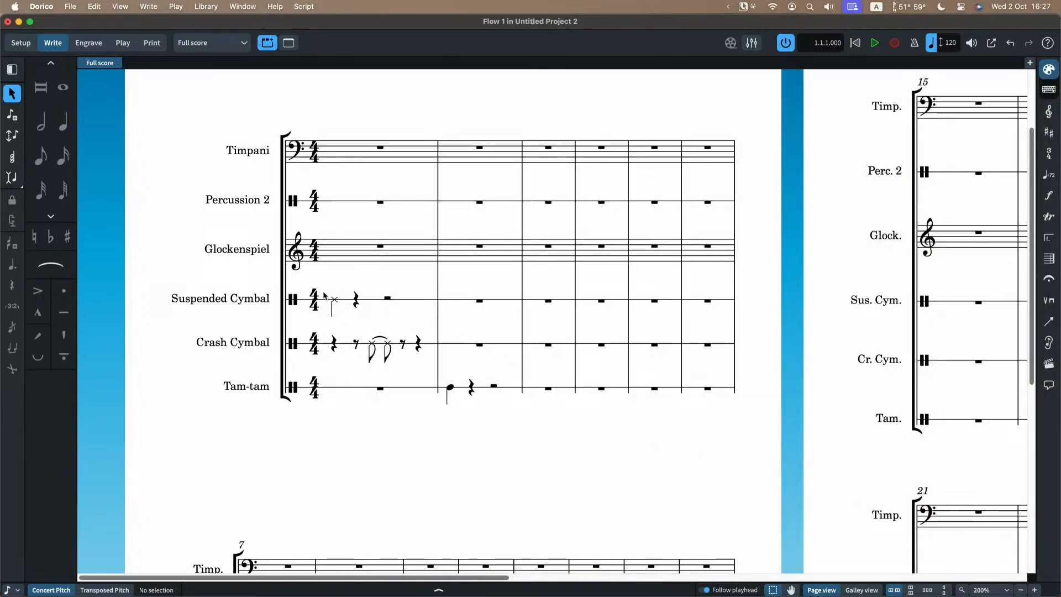
- Set the full score's percussion kit presentation to 5-line Staff in Layout Options and apply it
{"action": "left_click", "coordinate": [21, 43]}
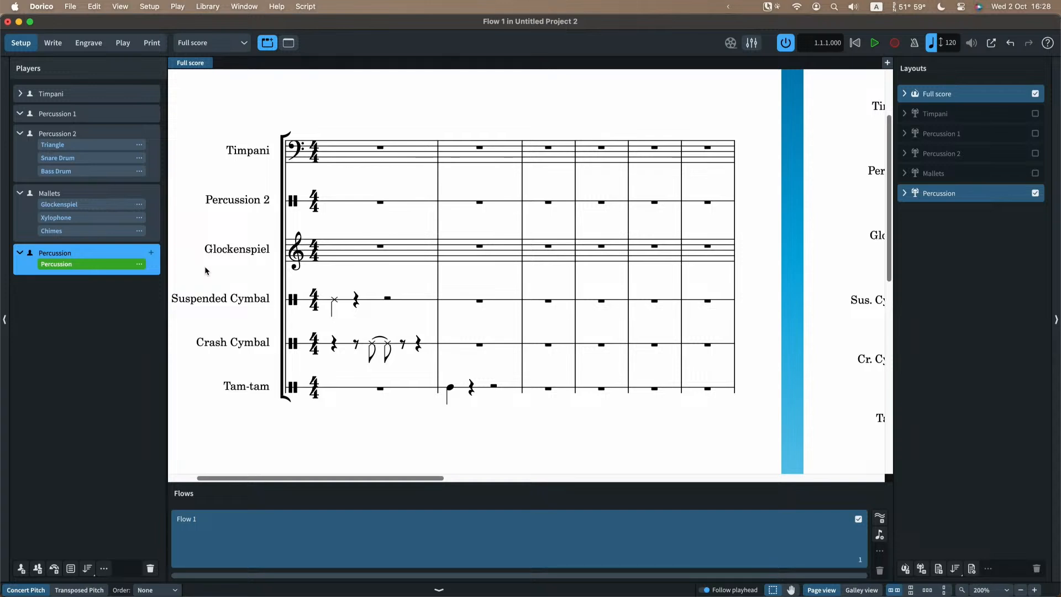
{"action": "key", "text": "super+shift+l"}
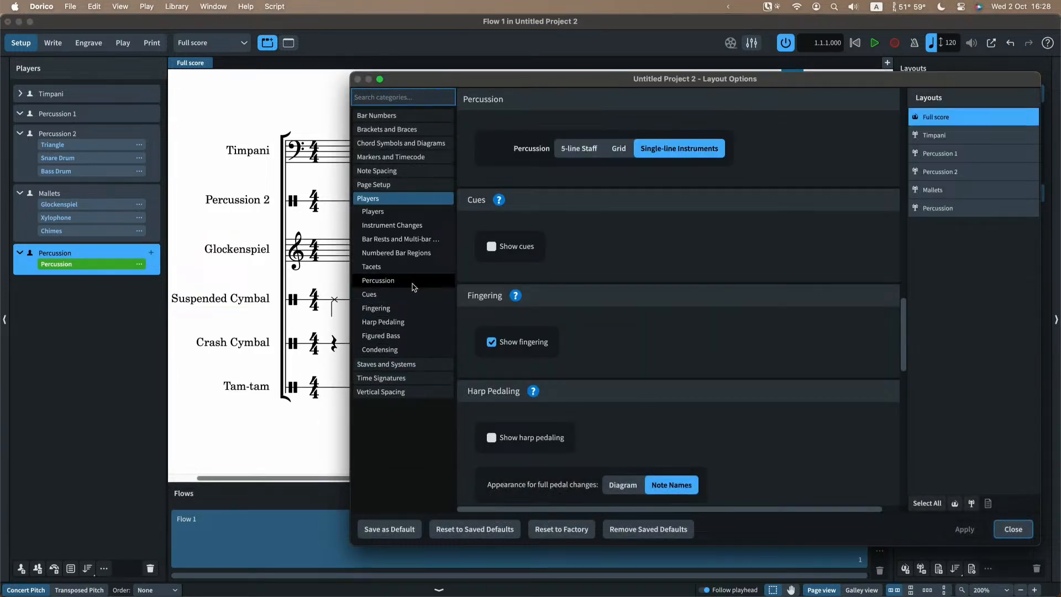
{"action": "left_click", "coordinate": [574, 150]}
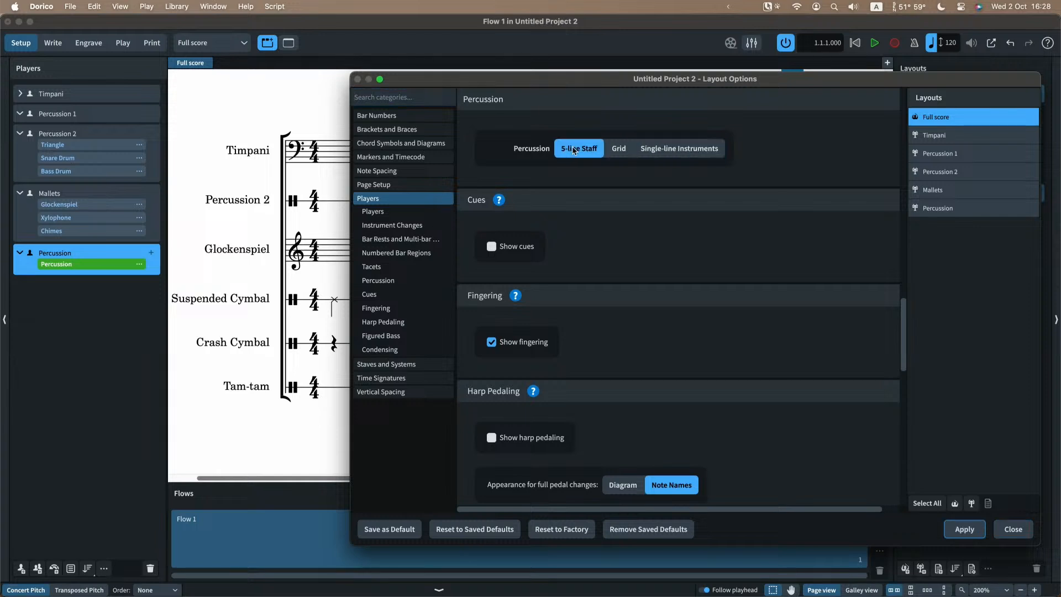
{"action": "left_click", "coordinate": [961, 529]}
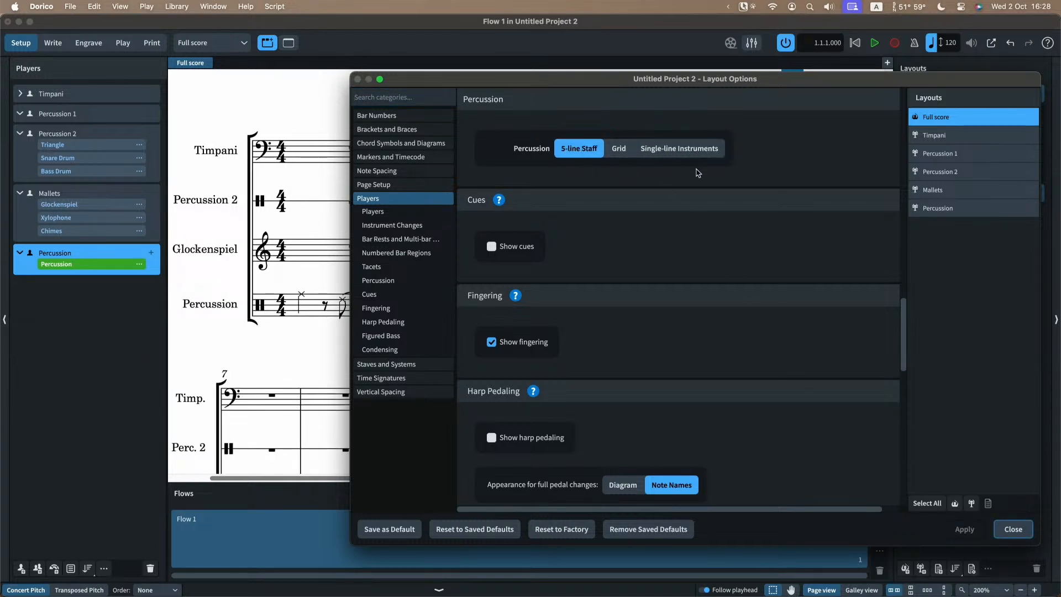
{"action": "left_click", "coordinate": [1014, 529]}
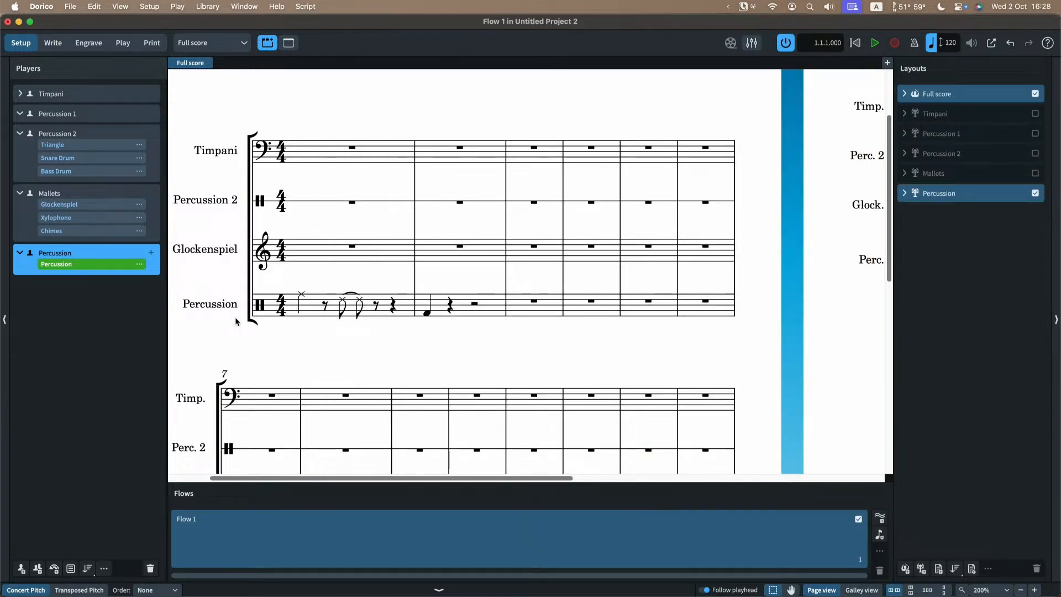
- In Write mode, select notes on the kit's five-line staff to examine which instrument each belongs to
{"action": "key", "text": "super+2"}
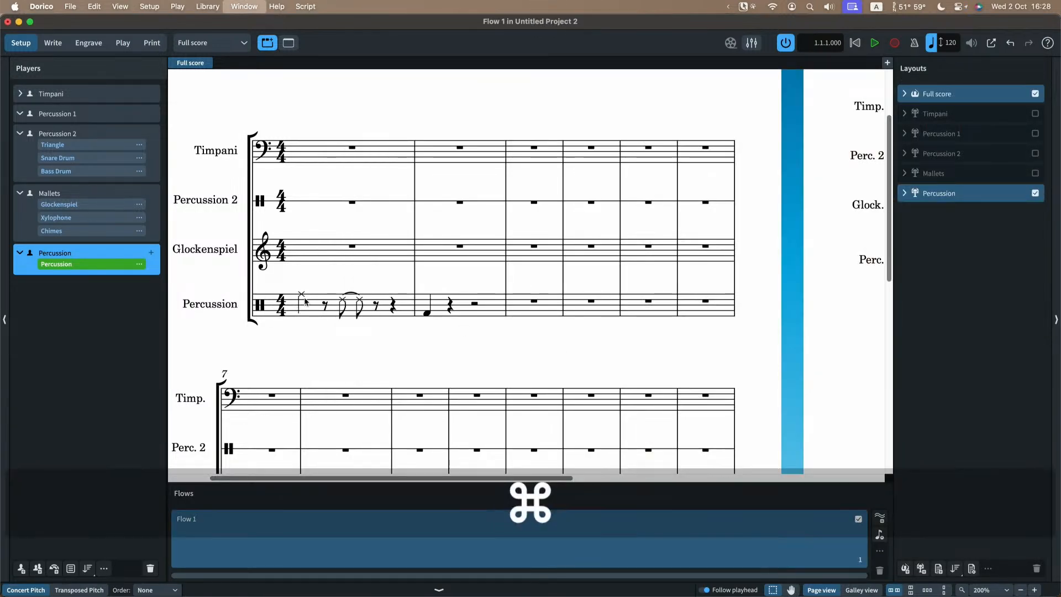
{"action": "left_click", "coordinate": [343, 301]}
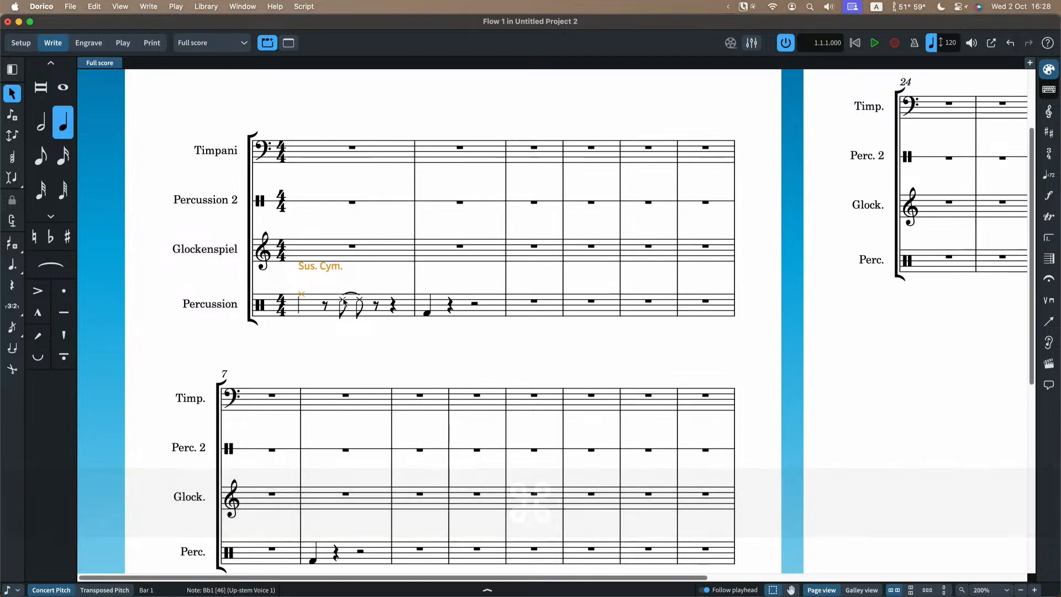
{"action": "left_click", "coordinate": [428, 313]}
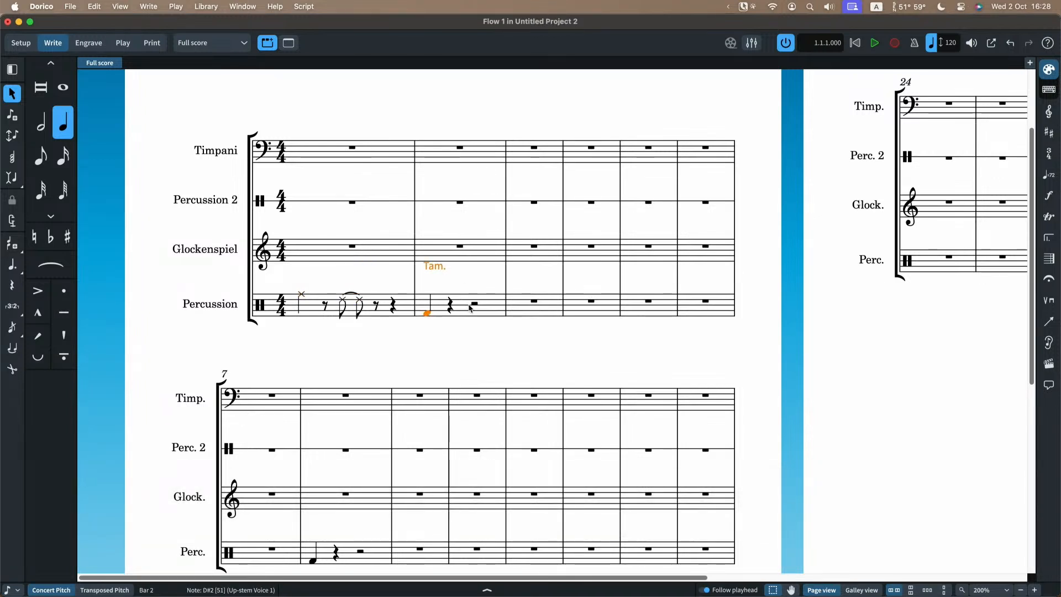
- Start note input at beat 3 of bar 2 on the kit staff, choose Tam-tam as the instrument, and enter a quarter note
{"action": "left_click", "coordinate": [469, 304], "text": "shift"}
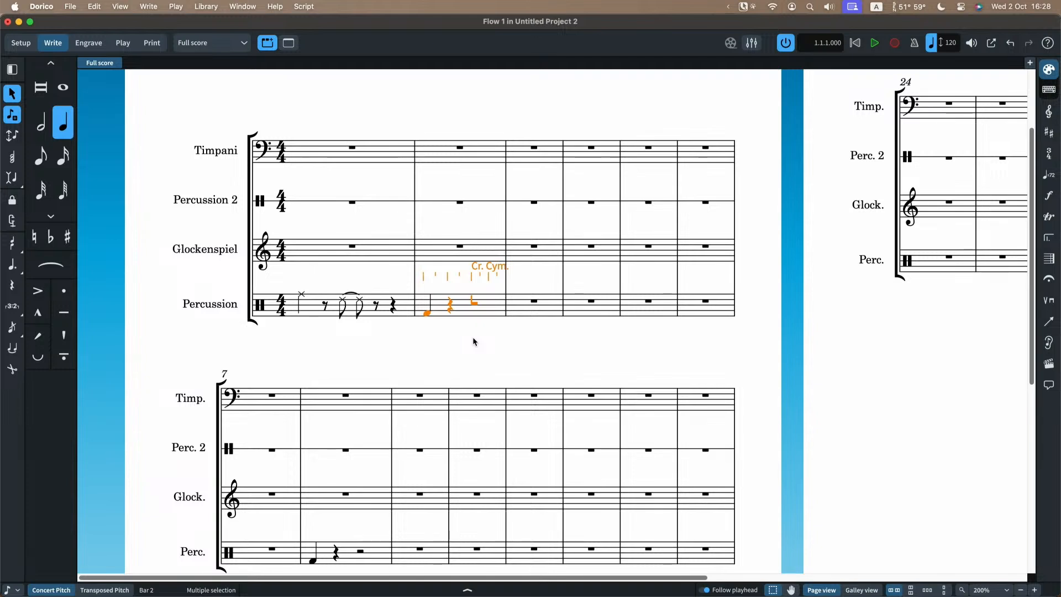
{"action": "key", "text": "Down"}
{"action": "key", "text": "Up"}
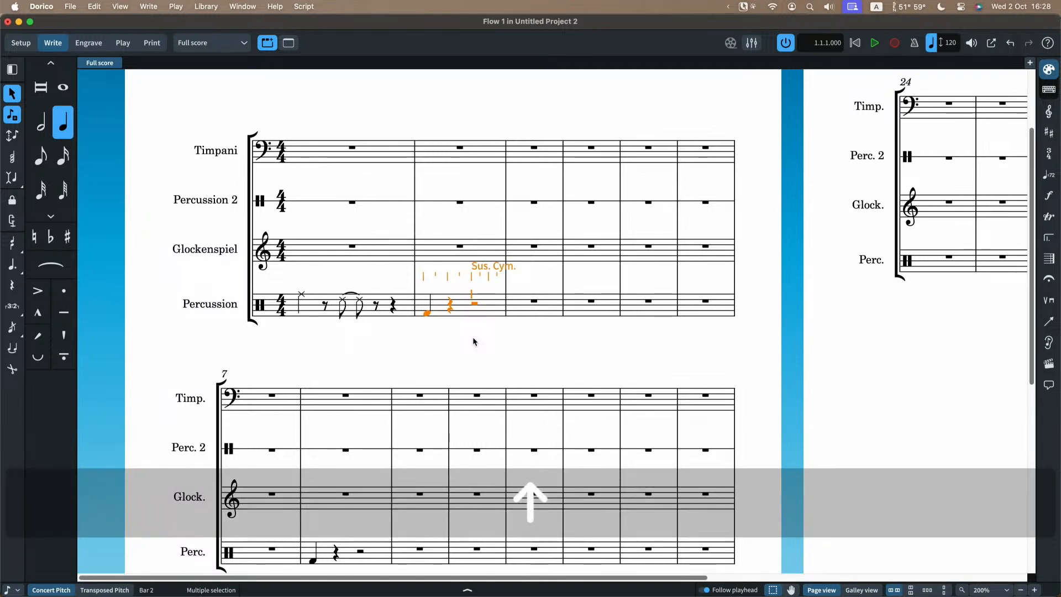
{"action": "key", "text": "Down"}
{"action": "key", "text": "Down"}
{"action": "key", "text": "Up"}
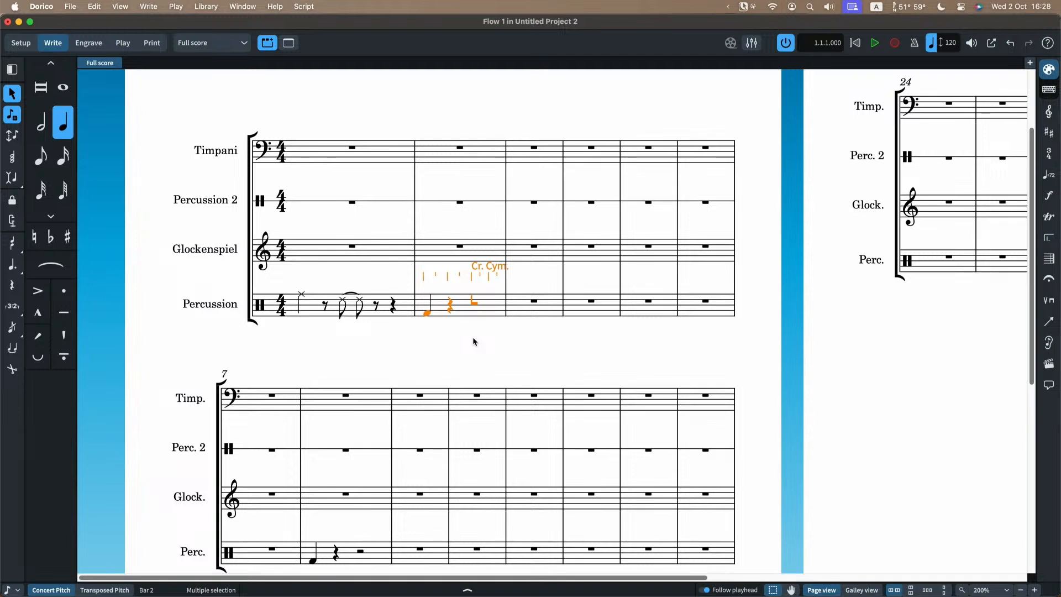
{"action": "key", "text": "Down"}
{"action": "key", "text": "f"}
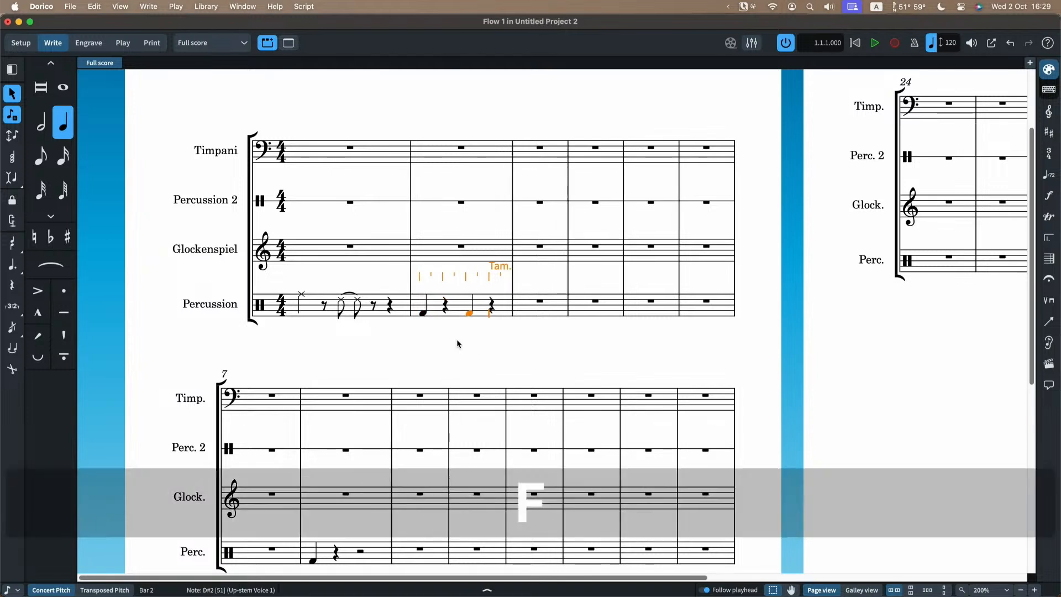
- Enter a quarter-note Crash Cymbal hit on beat 4 of bar 2 and a quarter-note Suspended Cymbal hit at the start of bar 3
{"action": "key", "text": "g"}
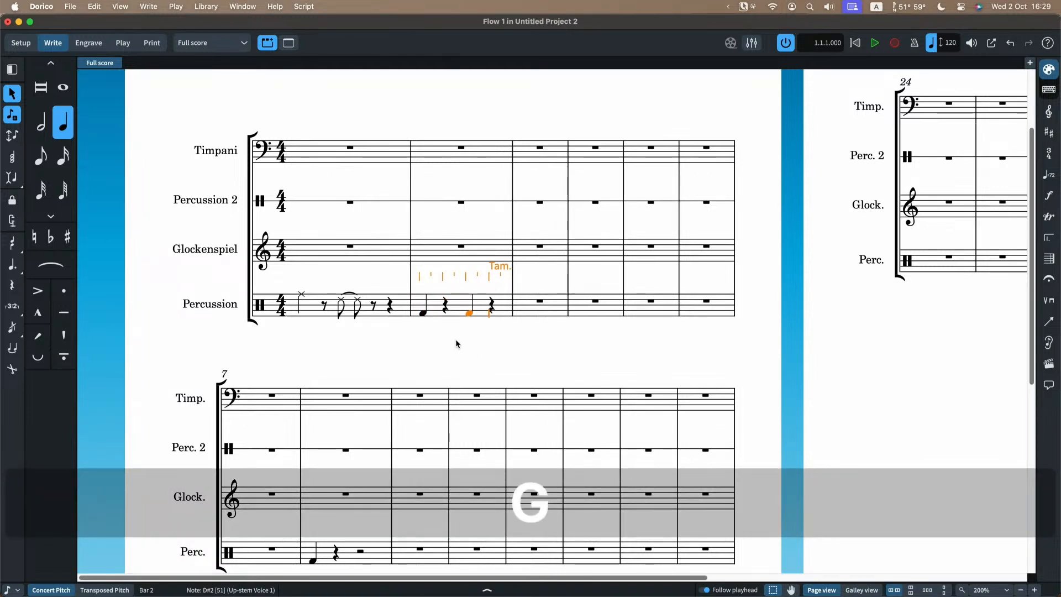
{"action": "key", "text": "a"}
{"action": "key", "text": "e"}
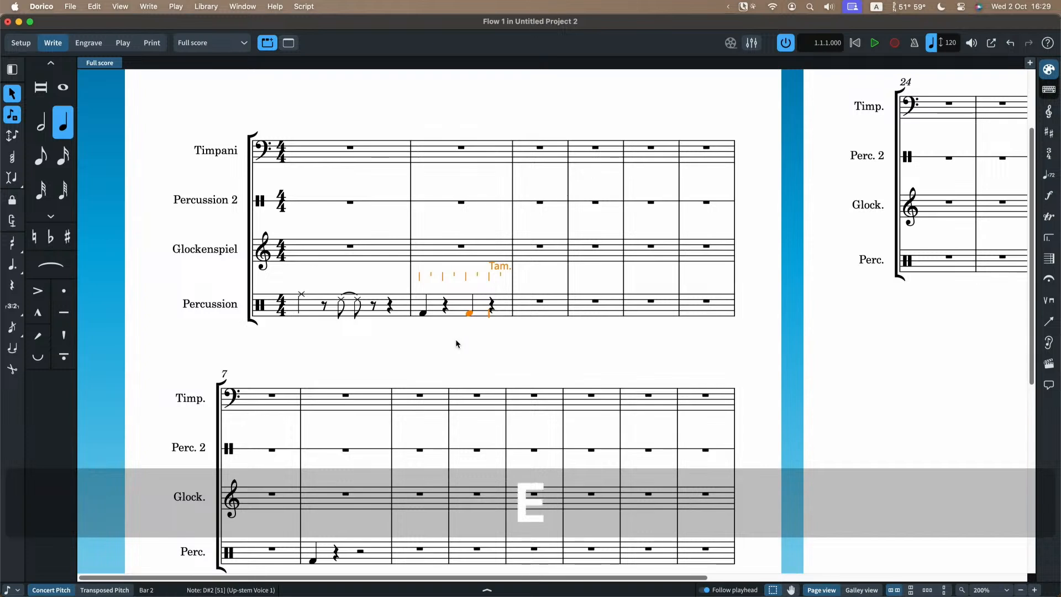
{"action": "key", "text": "d"}
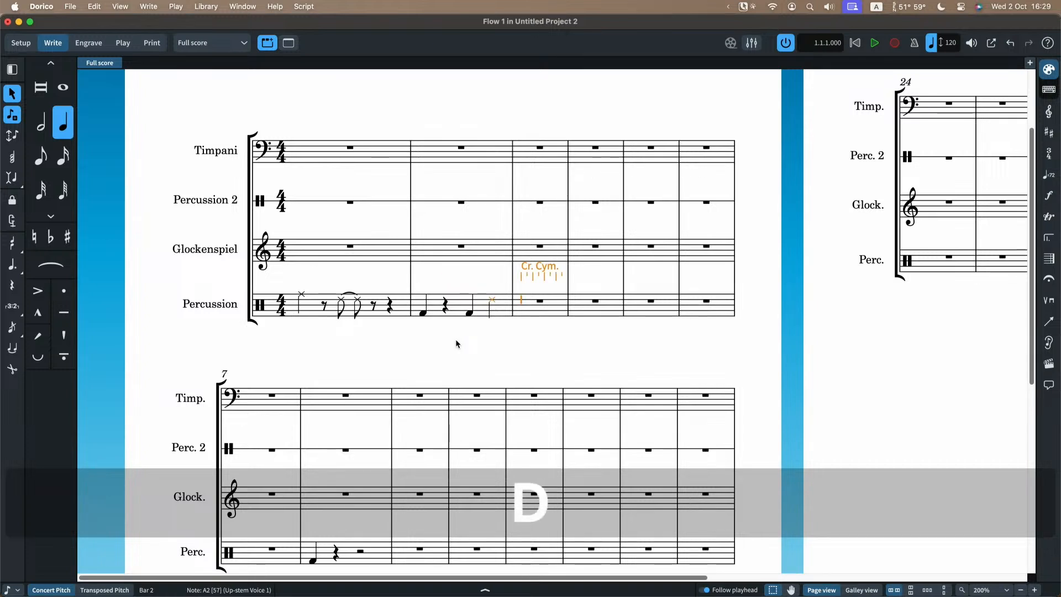
{"action": "key", "text": "f"}
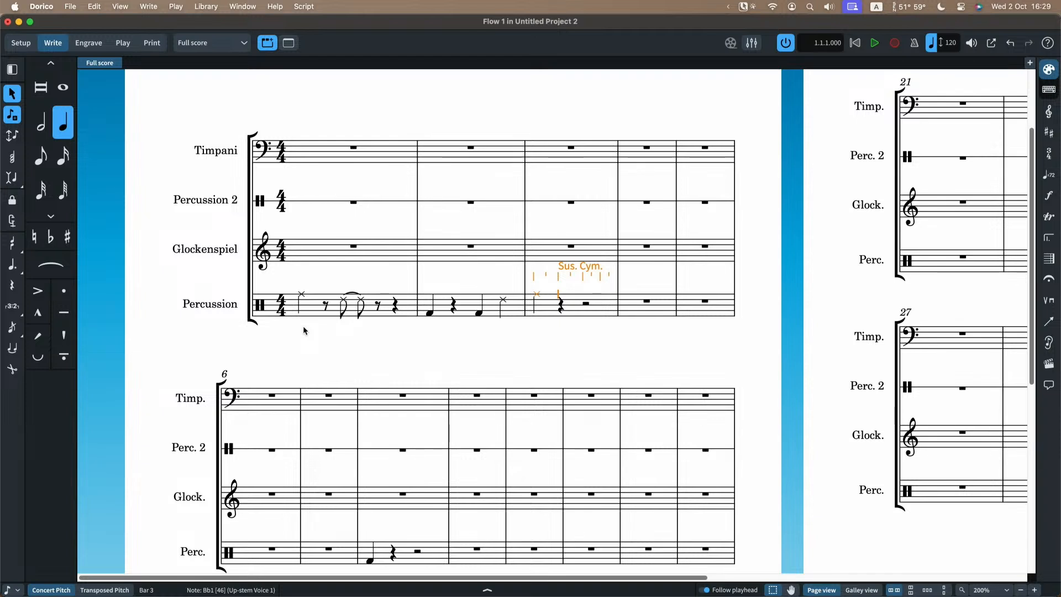
{"action": "key", "text": "super+z"}
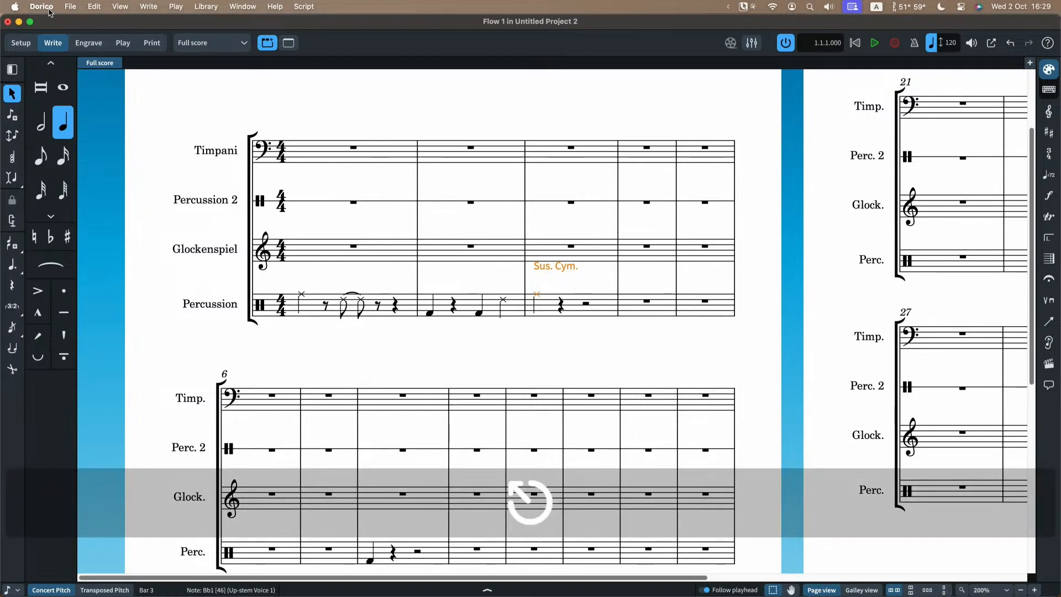
- Examine the Percussion Input options for kits and single-line staves in the Note Input and Editing preferences
{"action": "left_click", "coordinate": [42, 7]}
{"action": "left_click", "coordinate": [53, 41]}
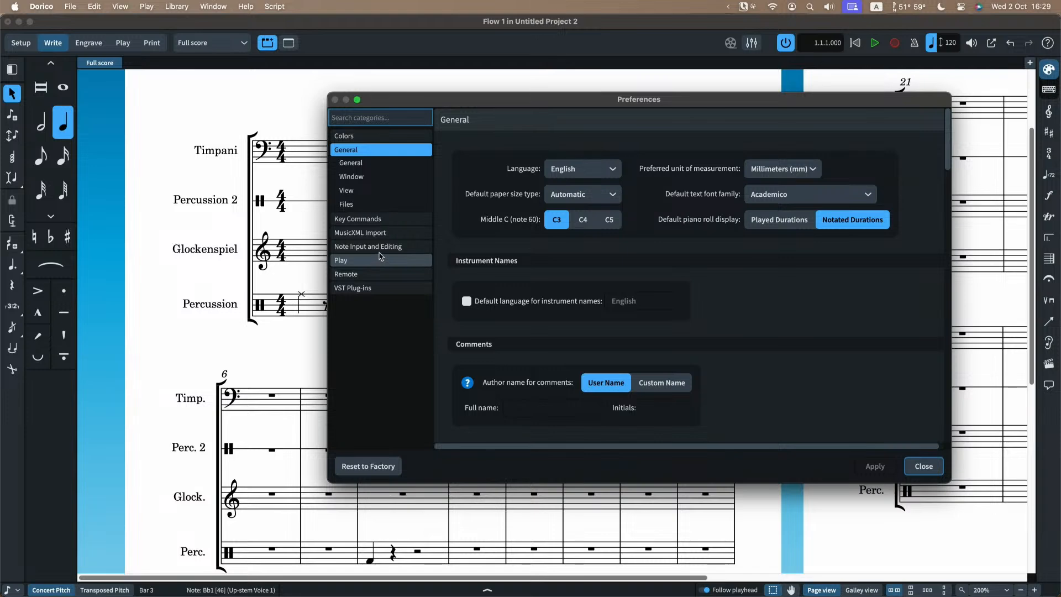
{"action": "left_click", "coordinate": [380, 253]}
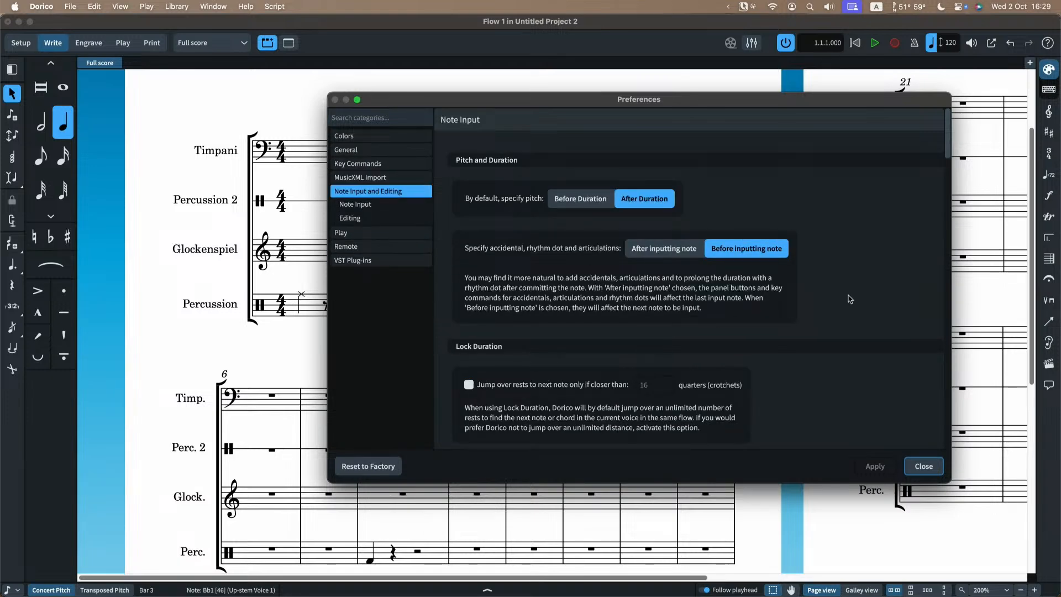
{"action": "scroll", "coordinate": [850, 299], "scroll_direction": "down", "scroll_amount": 5}
{"action": "scroll", "coordinate": [850, 299], "scroll_direction": "down", "scroll_amount": 10}
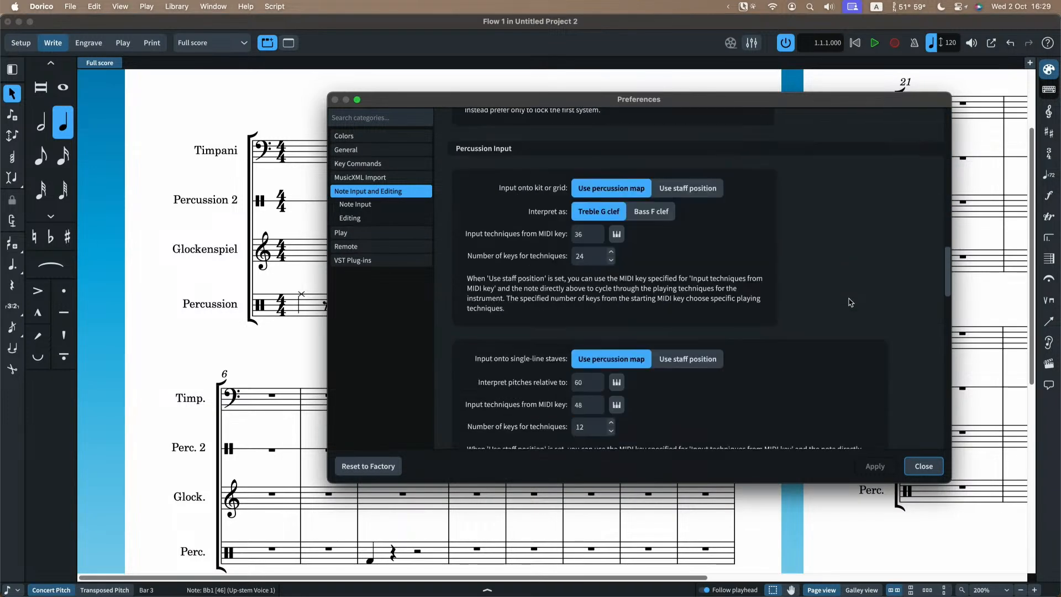
{"action": "scroll", "coordinate": [851, 309], "scroll_direction": "down", "scroll_amount": 3}
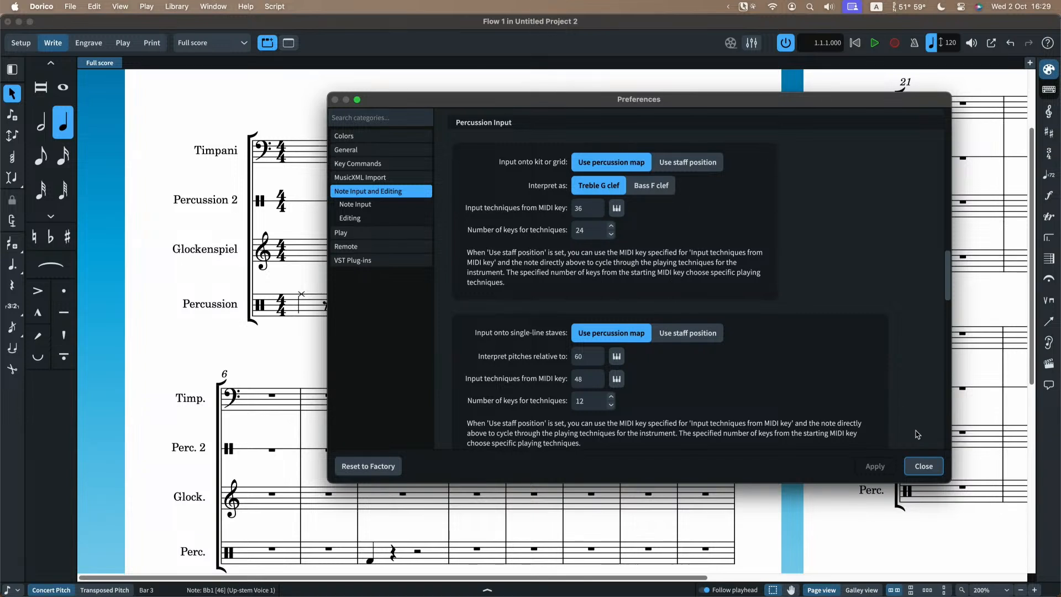
{"action": "left_click", "coordinate": [922, 463]}
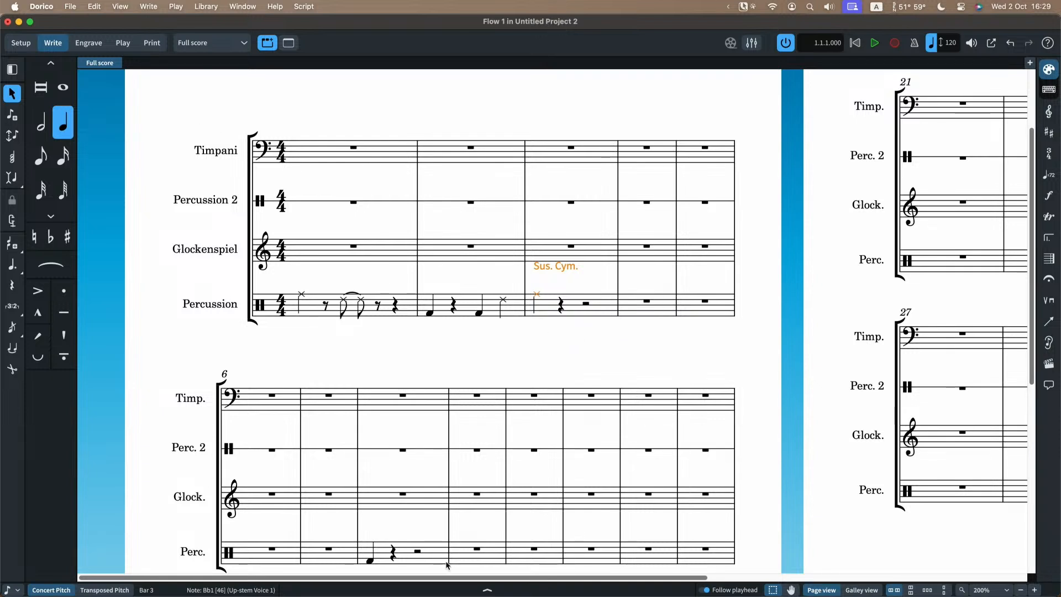
- Display the lower zone and view the percussion kit in the Key Editor, followed by its drum pads
{"action": "left_click", "coordinate": [487, 589]}
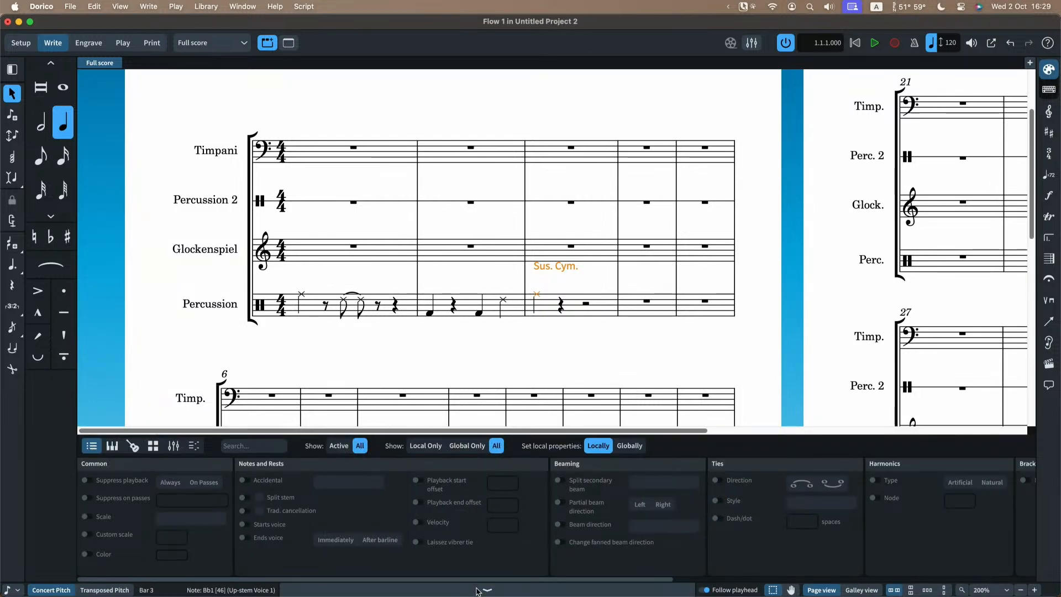
{"action": "key", "text": "F6"}
{"action": "key", "text": "F6"}
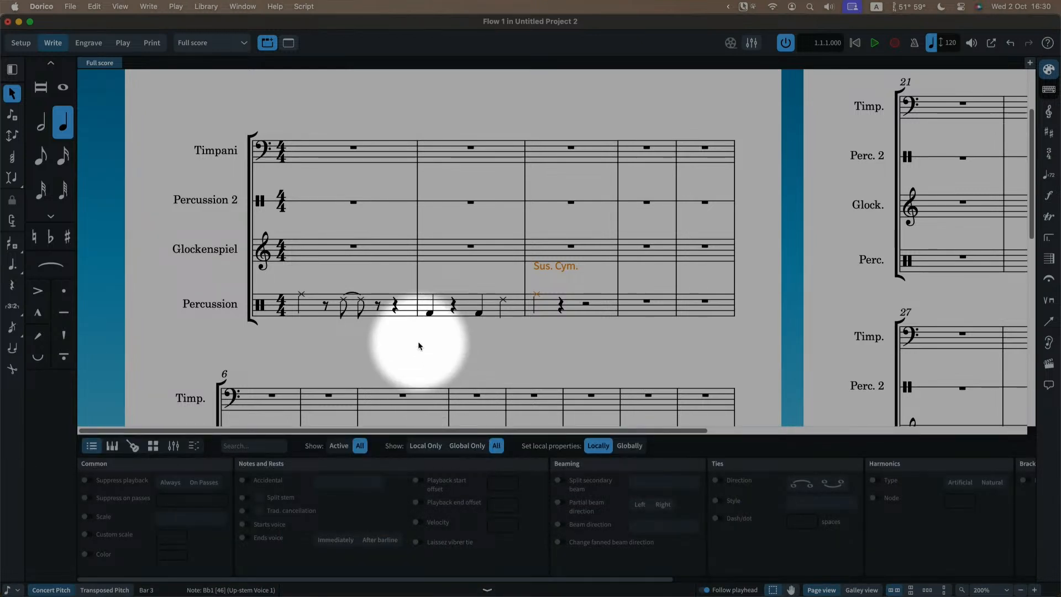
{"action": "key", "text": "super+8"}
{"action": "key", "text": "super+8"}
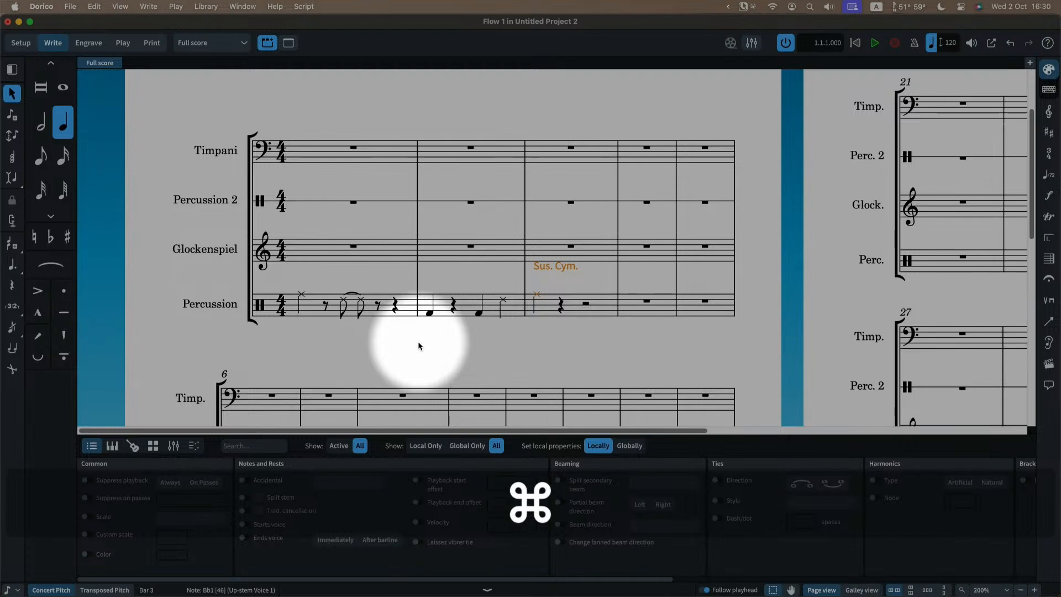
{"action": "left_click", "coordinate": [193, 446]}
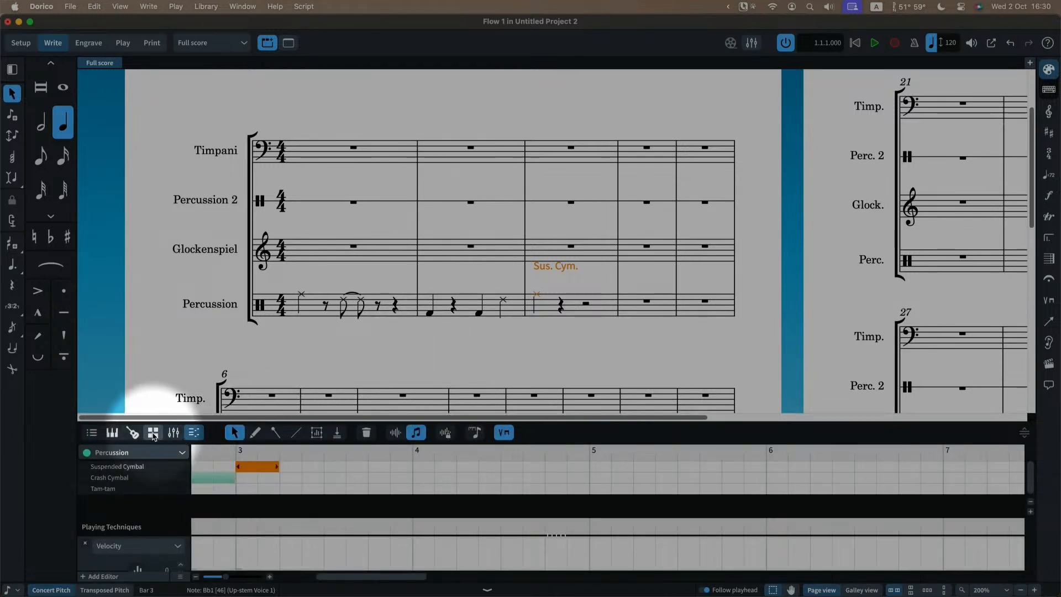
{"action": "left_click", "coordinate": [153, 433]}
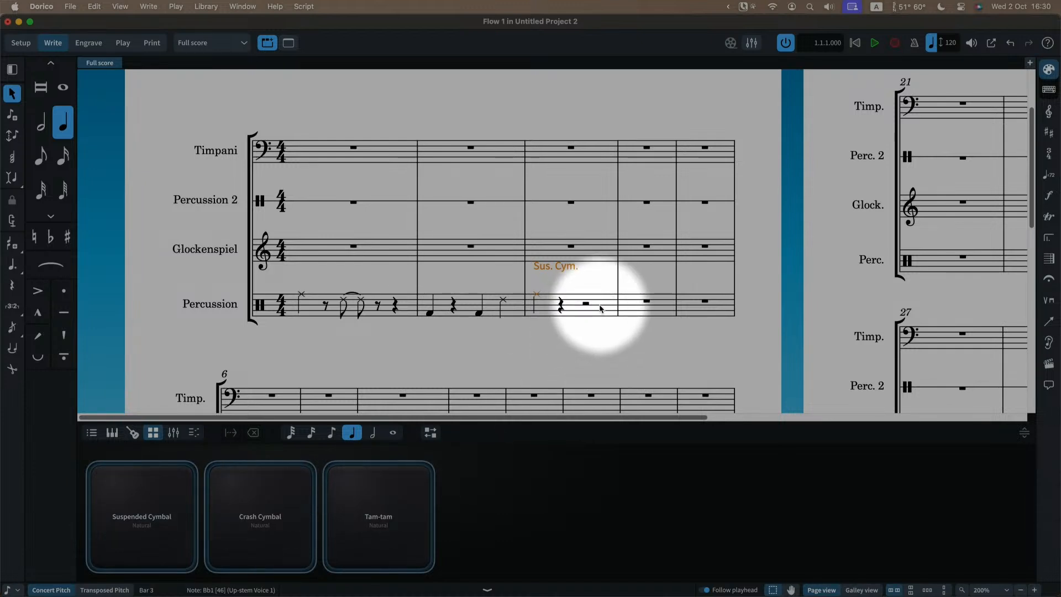
- Enter a quarter-note Suspended Cymbal hit at the start of bar 4, and move the input position to Crash Cymbal
{"action": "key", "text": "F6"}
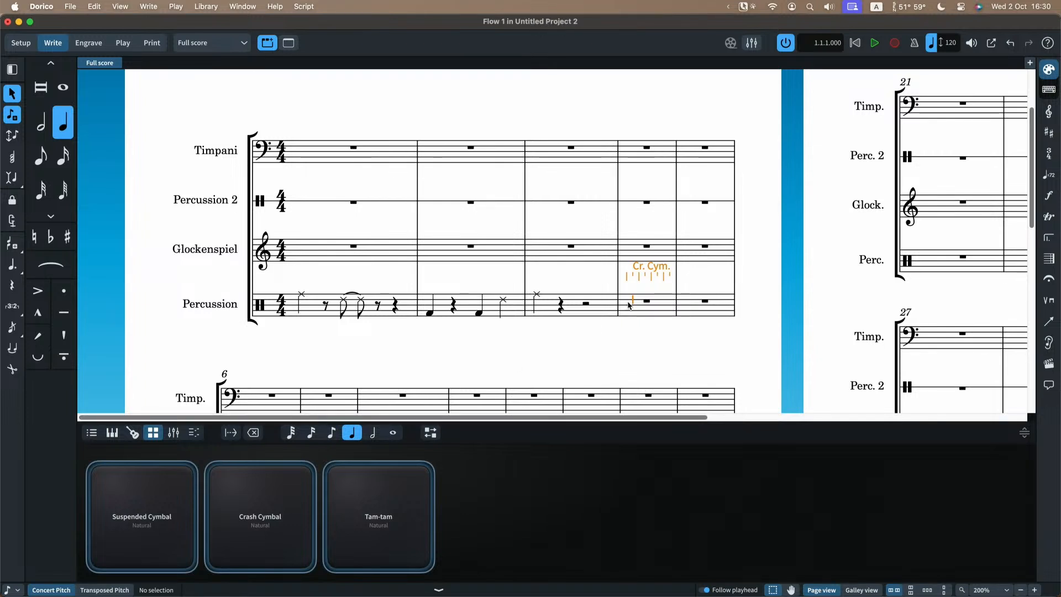
{"action": "key", "text": "Up"}
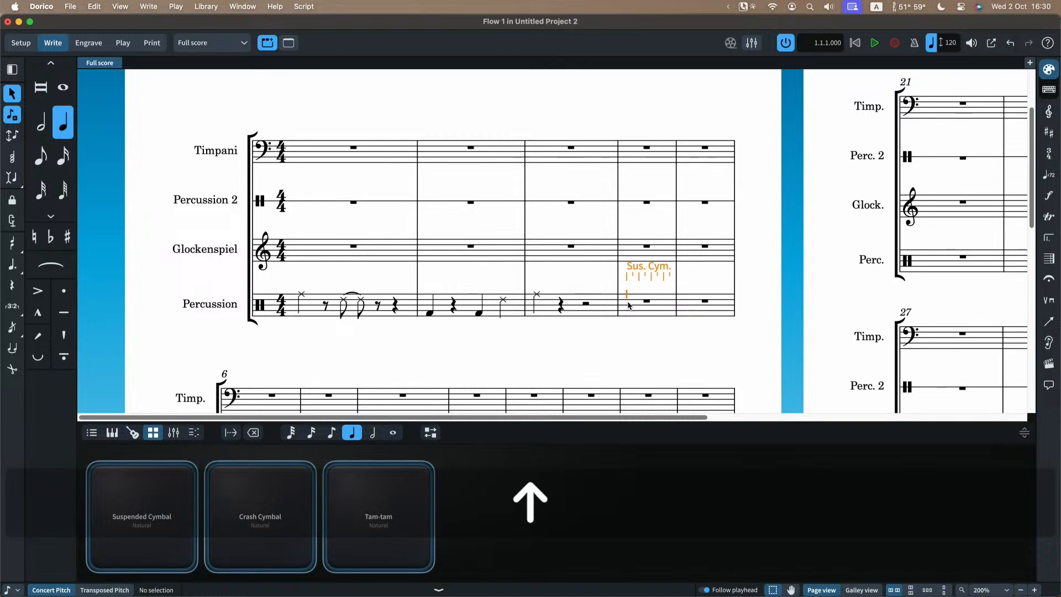
{"action": "key", "text": "y"}
{"action": "key", "text": "Down"}
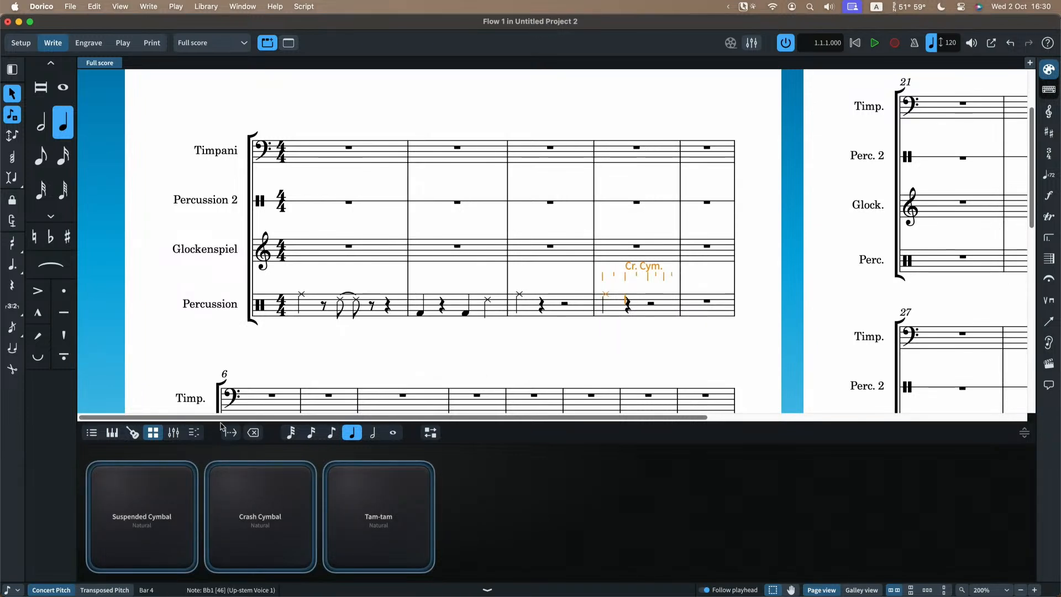
- Show the kit in the Key Editor and select individual hits in bars 2 and 3 to examine their instrument rows
{"action": "left_click", "coordinate": [195, 433]}
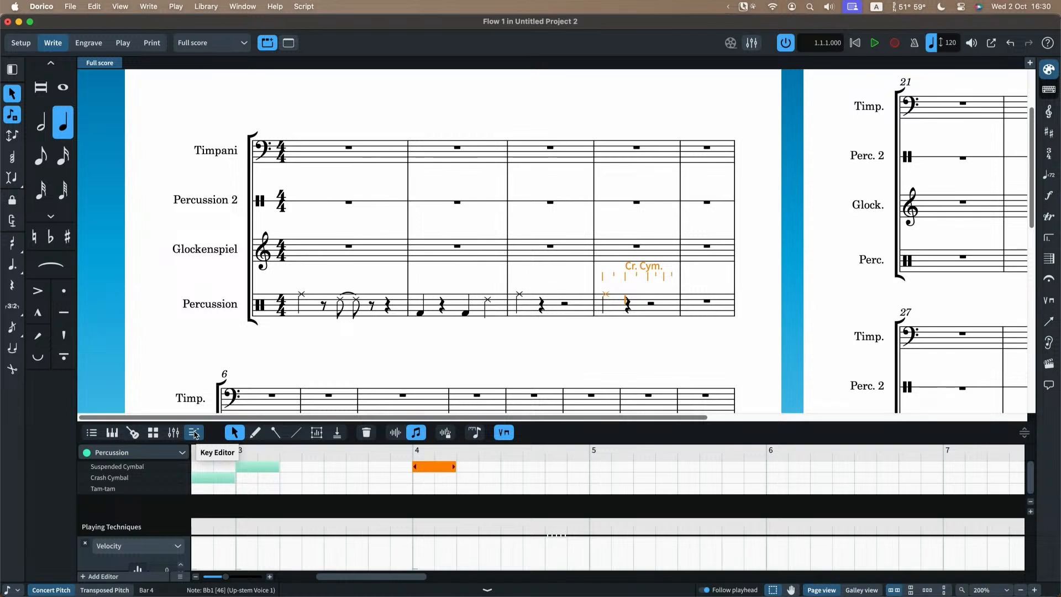
{"action": "left_click", "coordinate": [258, 469]}
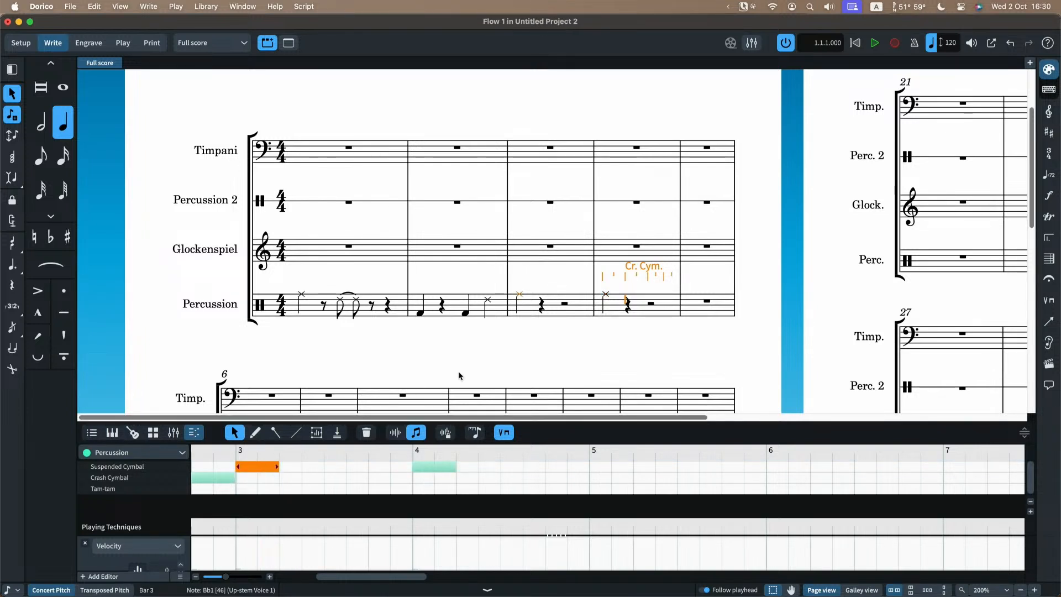
{"action": "key", "text": "Left"}
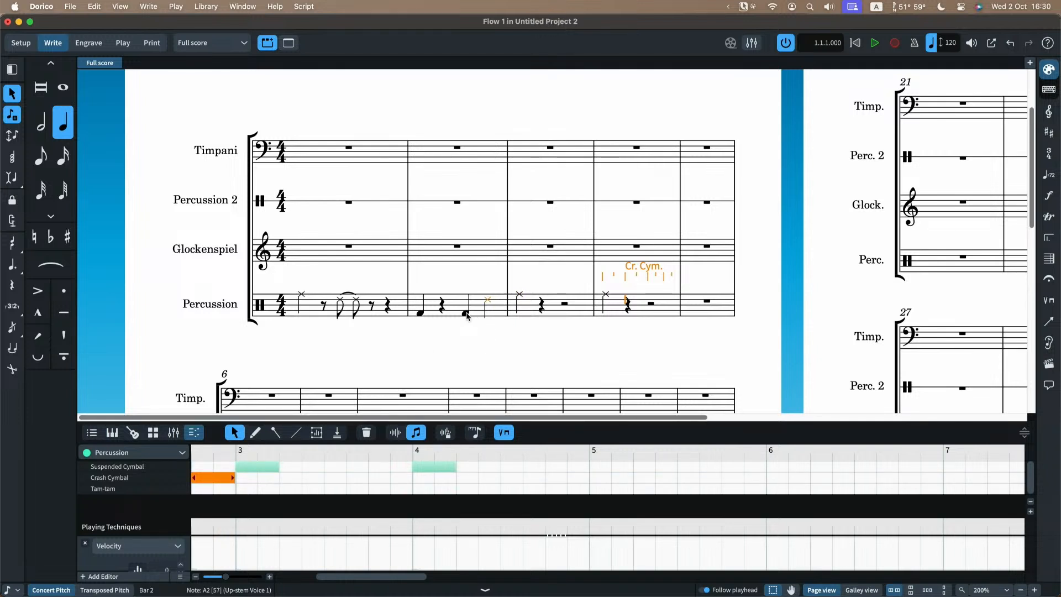
{"action": "left_click", "coordinate": [466, 314]}
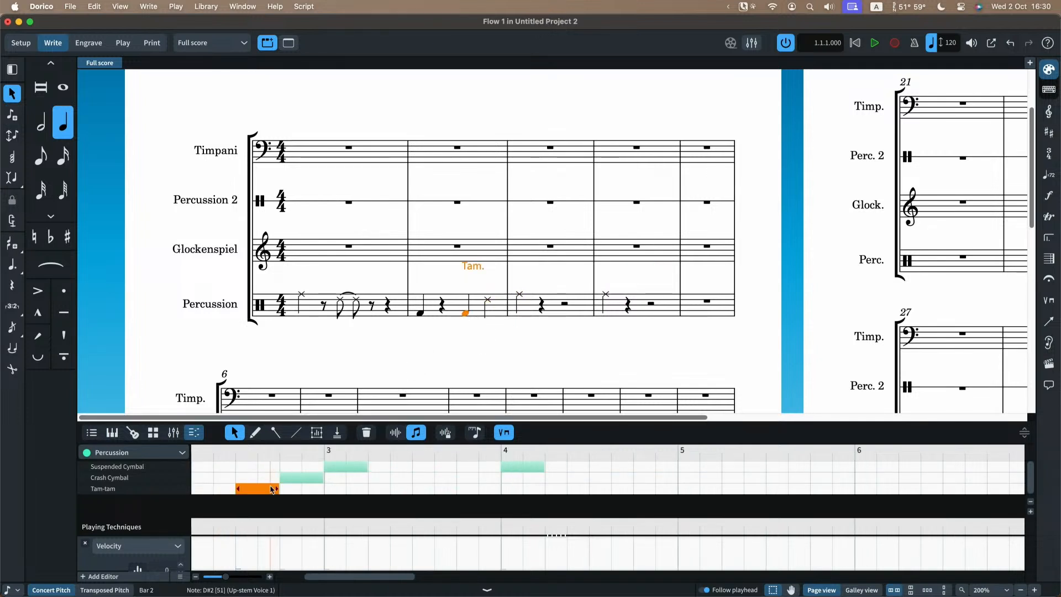
- Lengthen the bar 4 Suspended Cymbal note to two and a half beats in the Key Editor, and enlarge the editor area
{"action": "left_click", "coordinate": [517, 468]}
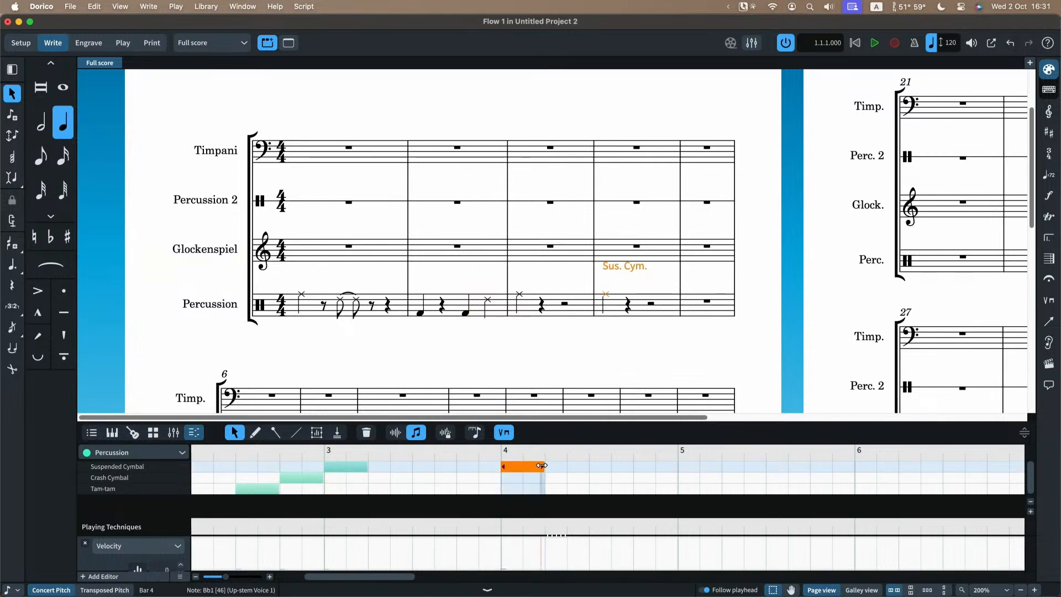
{"action": "left_click_drag", "start_coordinate": [543, 468], "coordinate": [611, 469]}
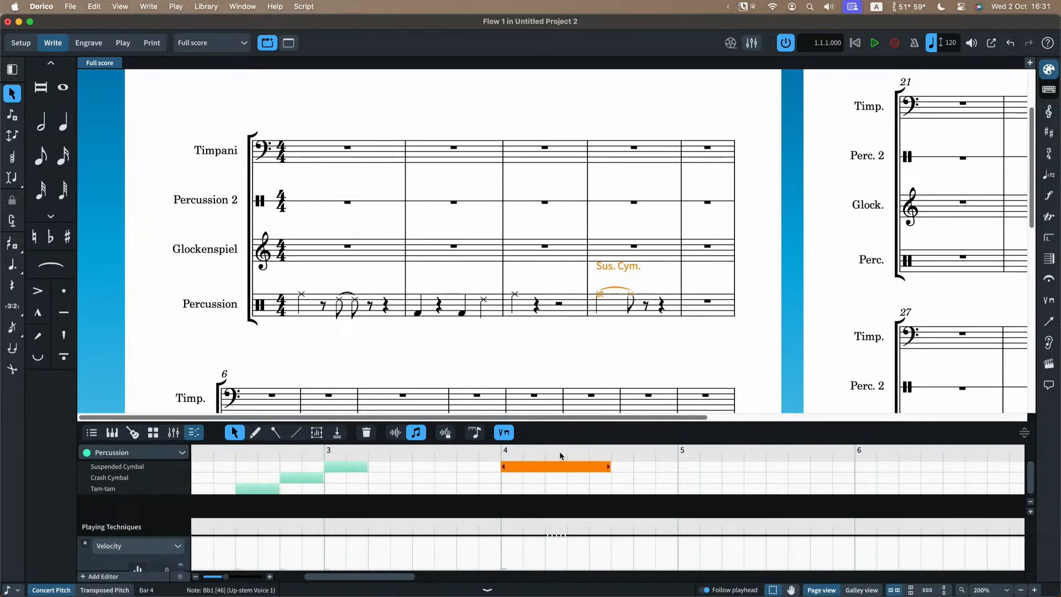
{"action": "left_click", "coordinate": [1026, 431]}
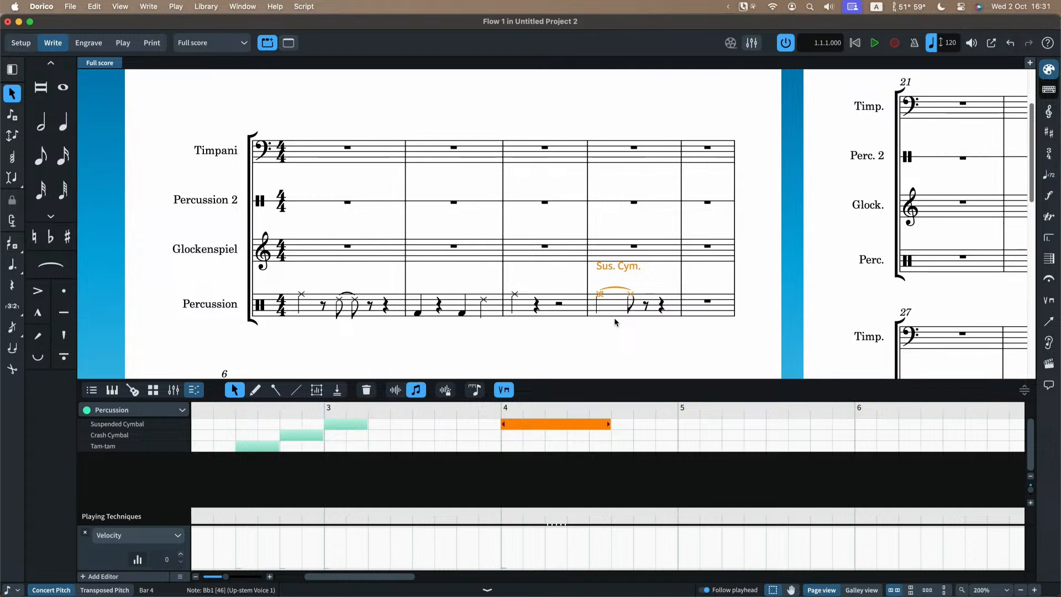
- With the Drum Stick tool, add four consecutive eighth-note Suspended Cymbal hits from the start of bar 11
{"action": "scroll", "coordinate": [615, 322], "scroll_direction": "right", "scroll_amount": 5}
{"action": "scroll", "coordinate": [718, 439], "scroll_direction": "right", "scroll_amount": 10}
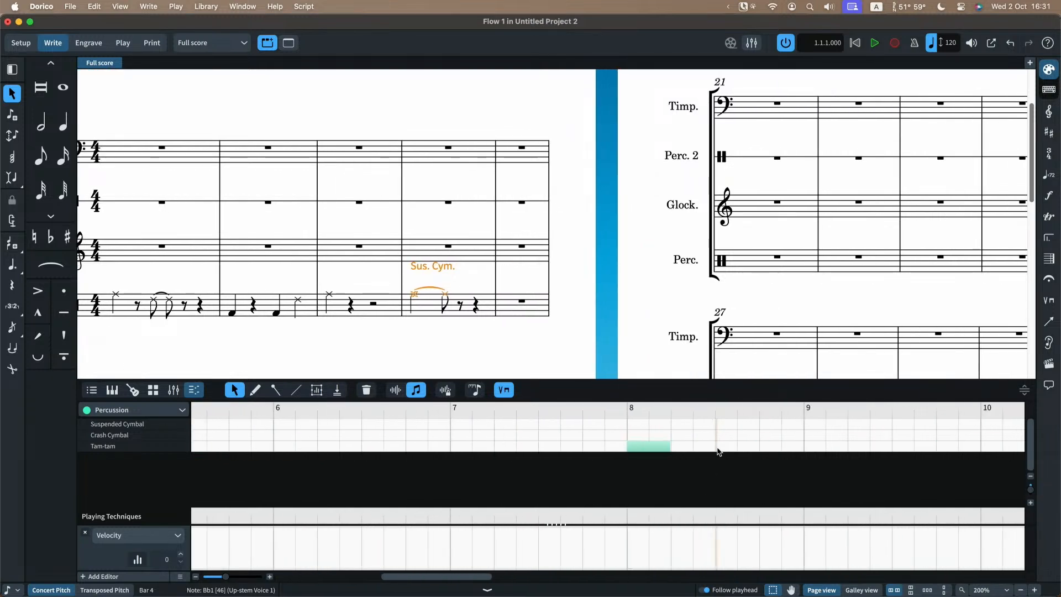
{"action": "scroll", "coordinate": [725, 440], "scroll_direction": "right", "scroll_amount": 10}
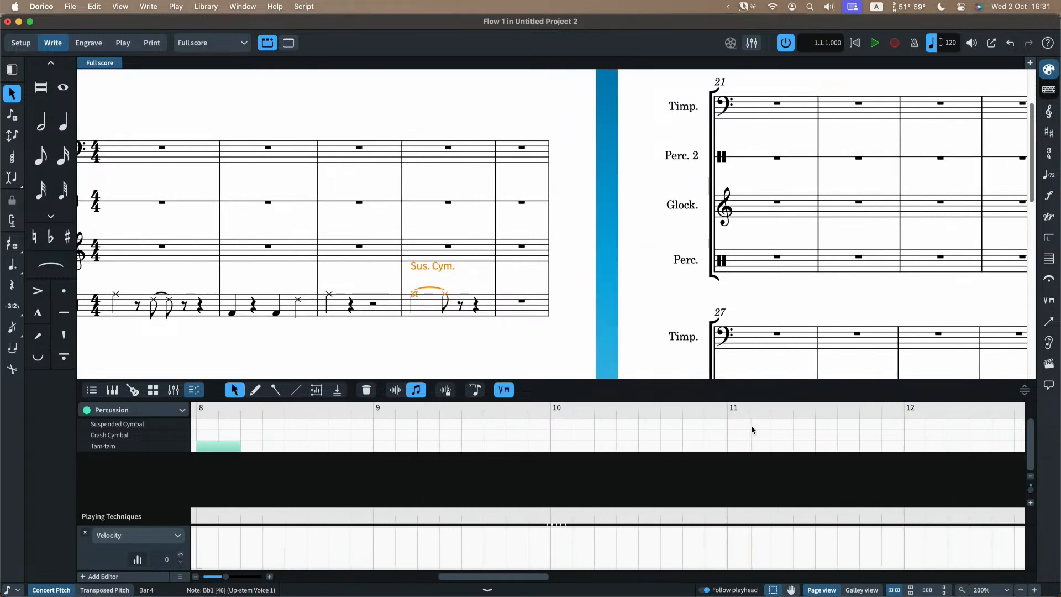
{"action": "left_click", "coordinate": [254, 392]}
{"action": "left_click", "coordinate": [272, 392]}
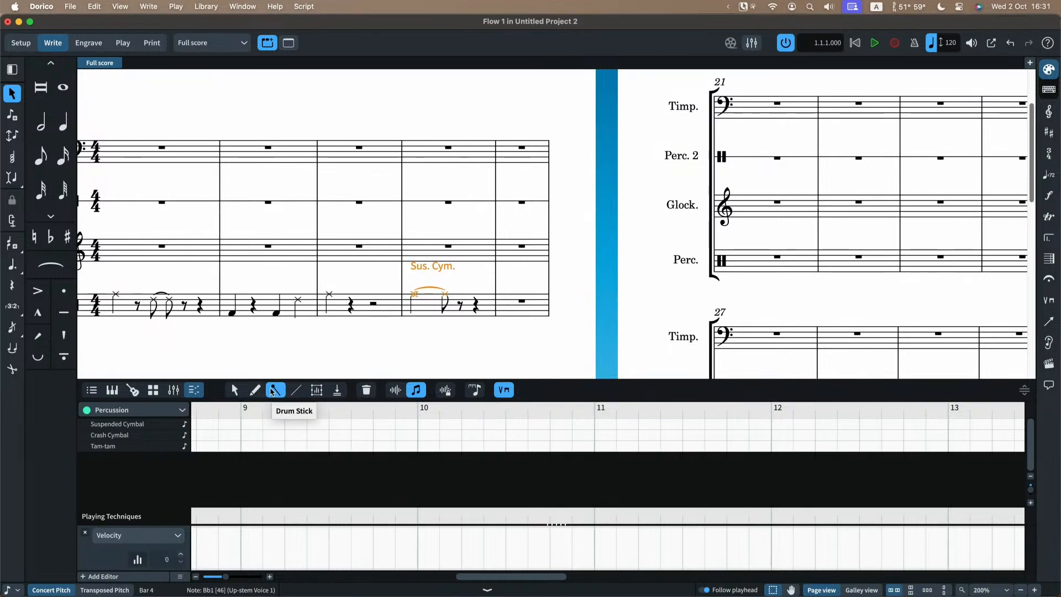
{"action": "left_click_drag", "start_coordinate": [605, 424], "coordinate": [675, 423]}
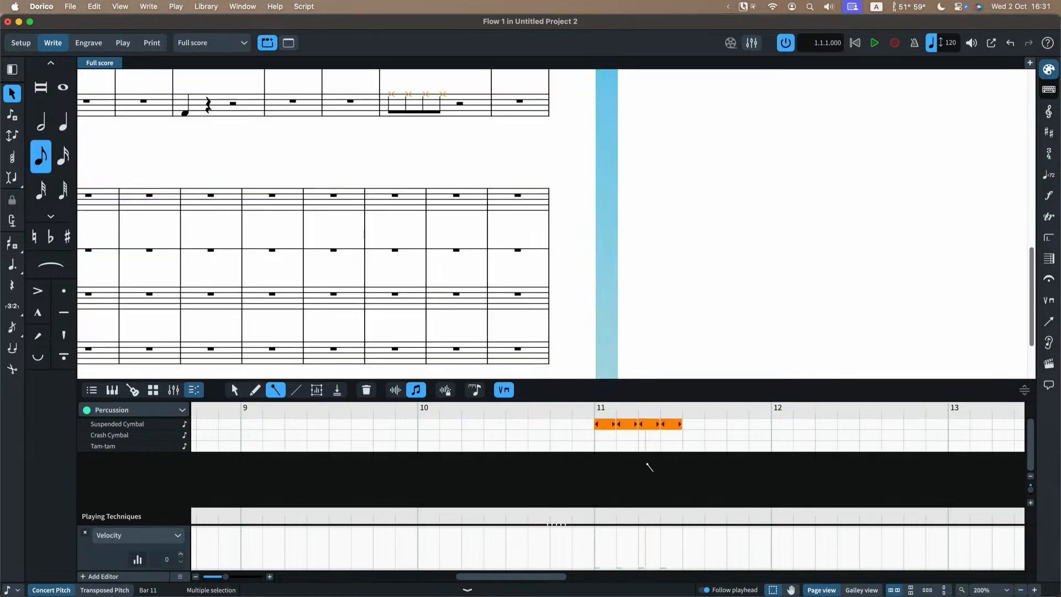
{"action": "scroll", "coordinate": [476, 232], "scroll_direction": "up", "scroll_amount": 3}
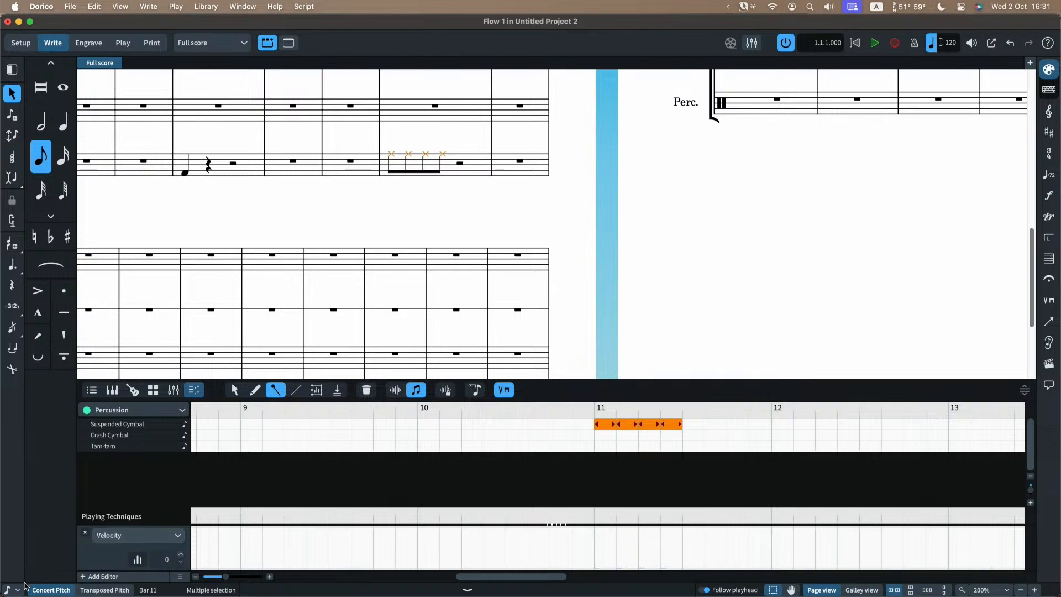
- Switch the rhythmic grid to sixteenth notes, and return it to eighth notes
{"action": "left_click", "coordinate": [18, 590]}
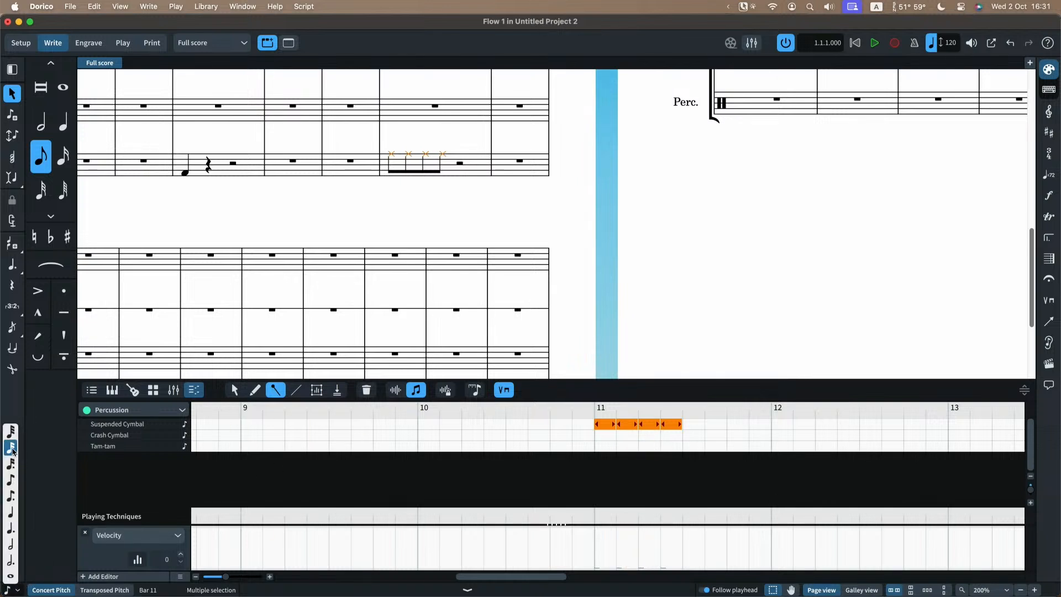
{"action": "left_click", "coordinate": [12, 448]}
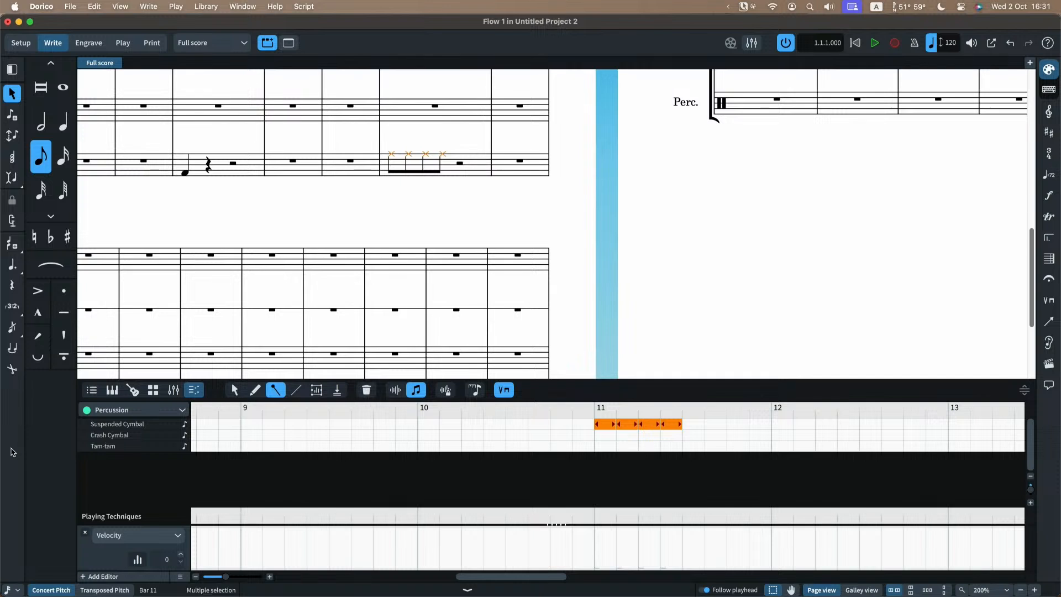
{"action": "left_click", "coordinate": [12, 590]}
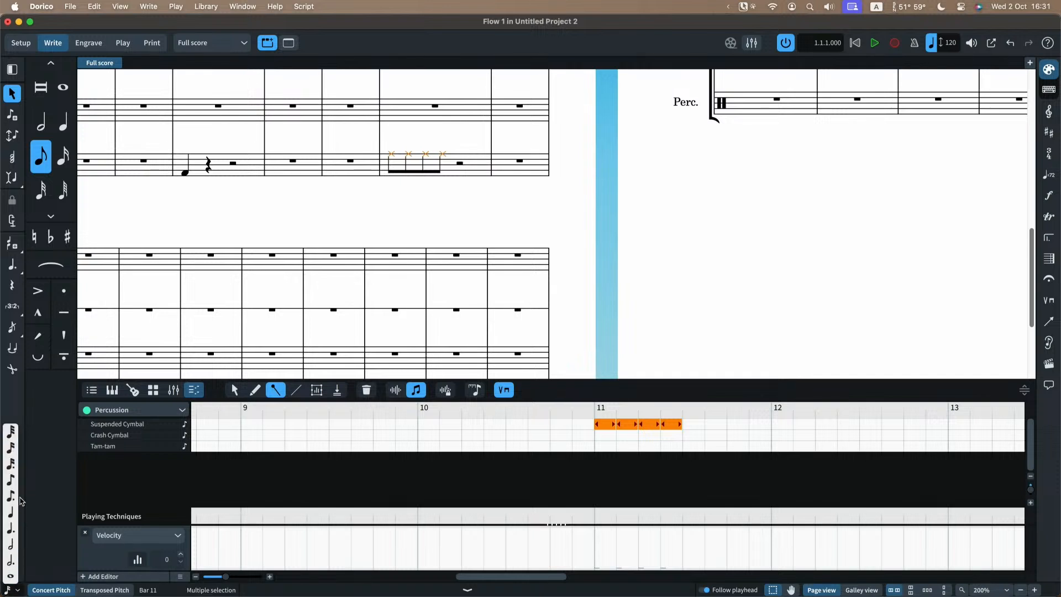
{"action": "left_click", "coordinate": [15, 481]}
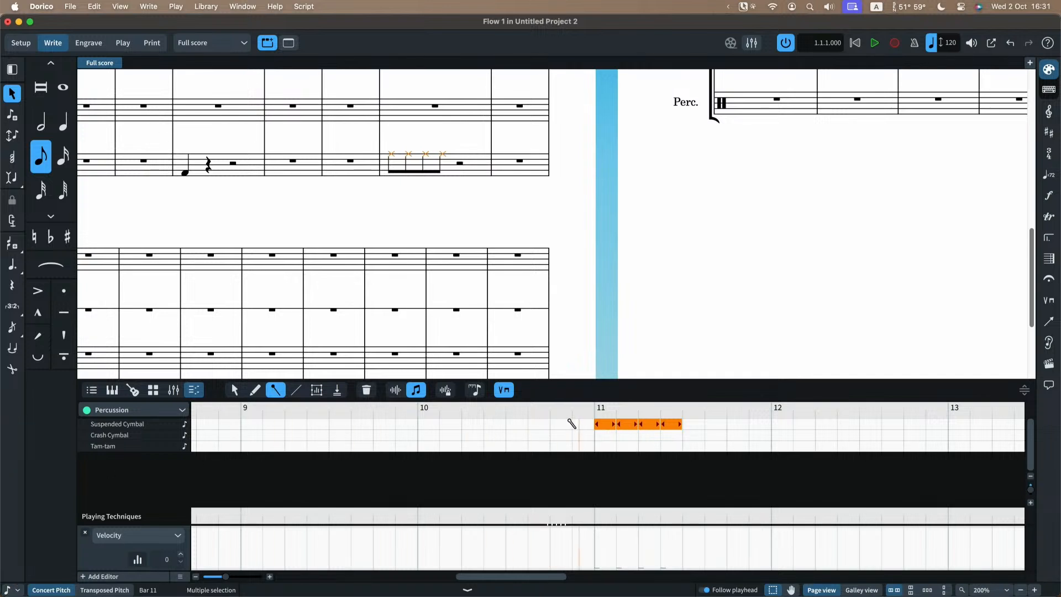
- Try the Drum Stick's sixteenth-note option by adding Suspended Cymbal hits in the second half of bar 11, and undo them
{"action": "left_click", "coordinate": [476, 390]}
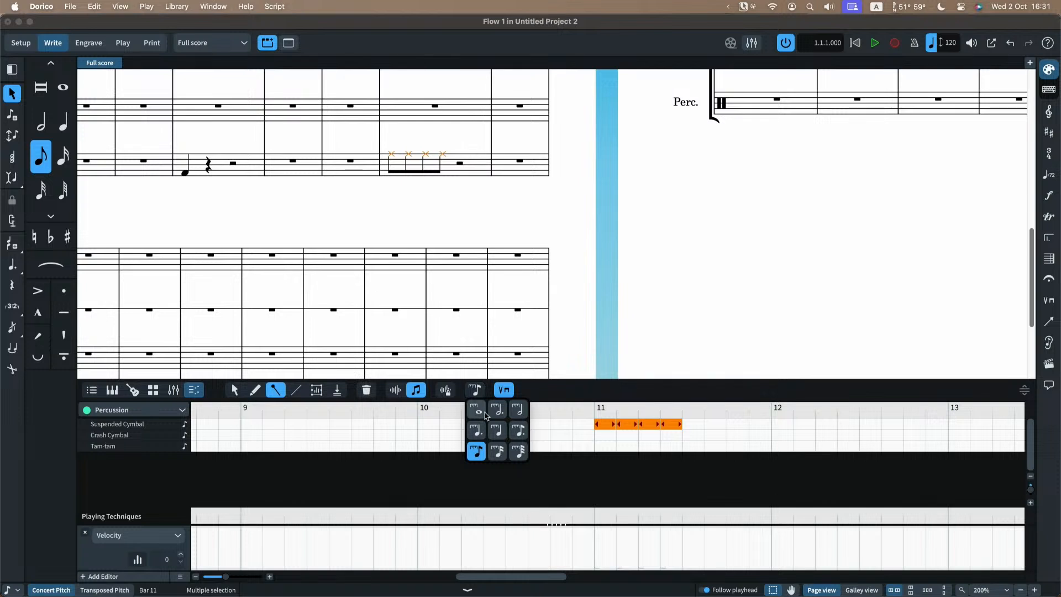
{"action": "left_click", "coordinate": [498, 450]}
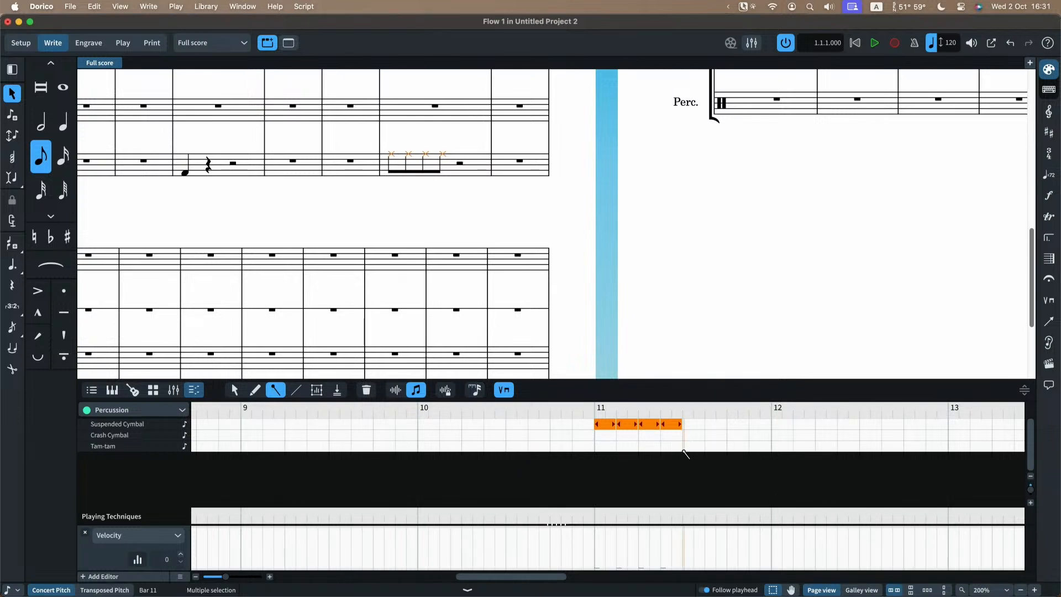
{"action": "left_click_drag", "start_coordinate": [689, 424], "coordinate": [747, 426]}
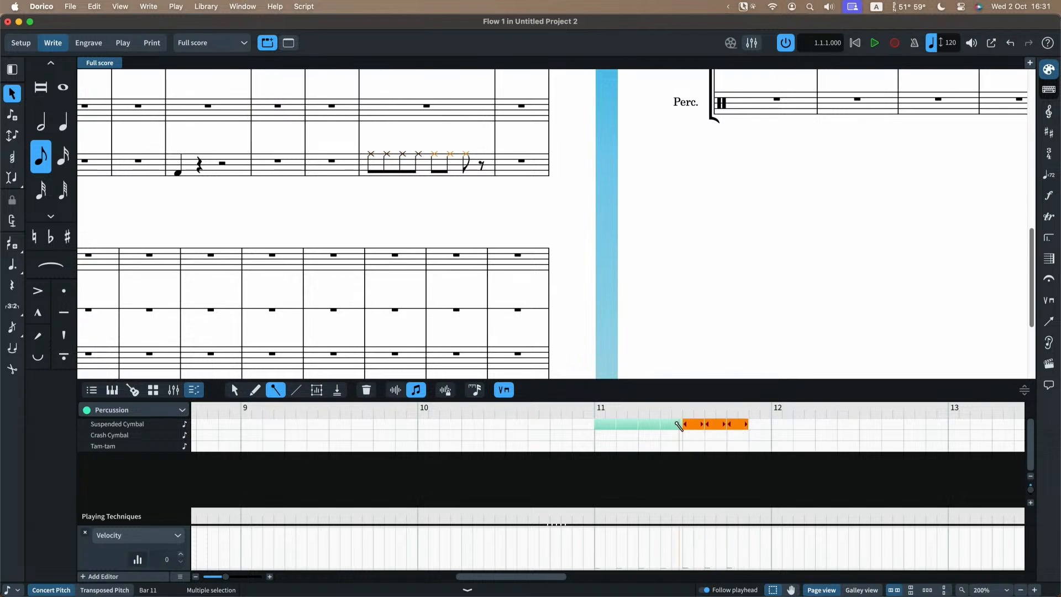
{"action": "key", "text": "super+z"}
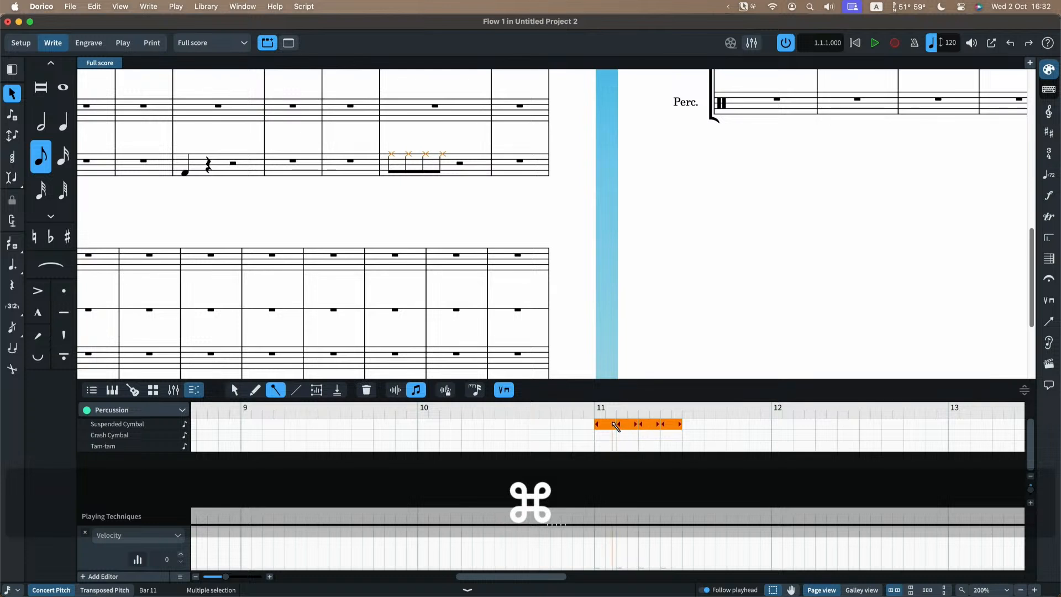
- Delete the four Suspended Cymbal hits in bar 11, and draw one long Suspended Cymbal note across most of bar 10
{"action": "key", "text": "Delete"}
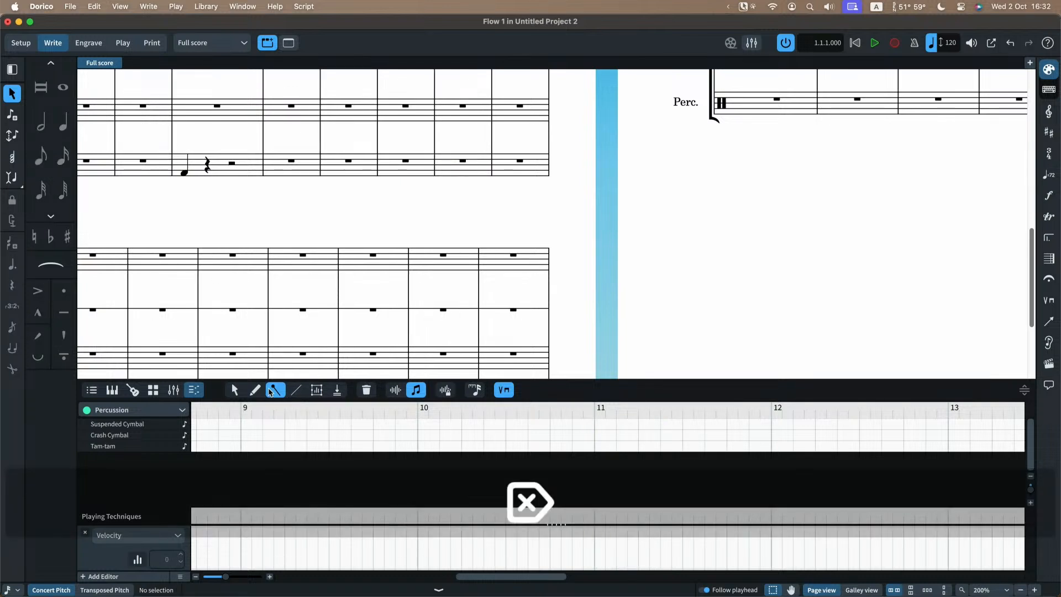
{"action": "left_click", "coordinate": [254, 390]}
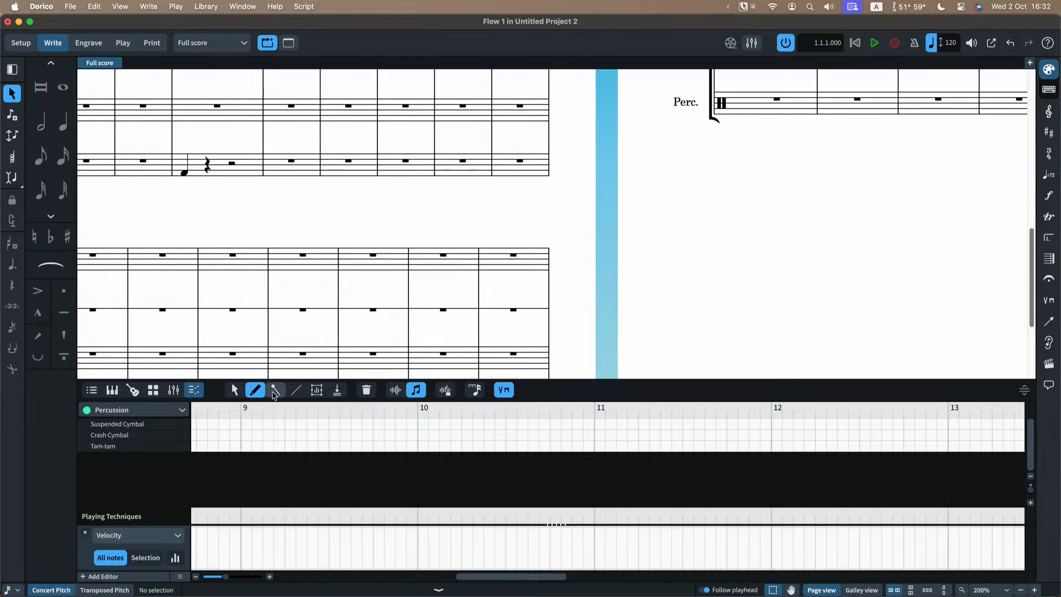
{"action": "left_click", "coordinate": [423, 424]}
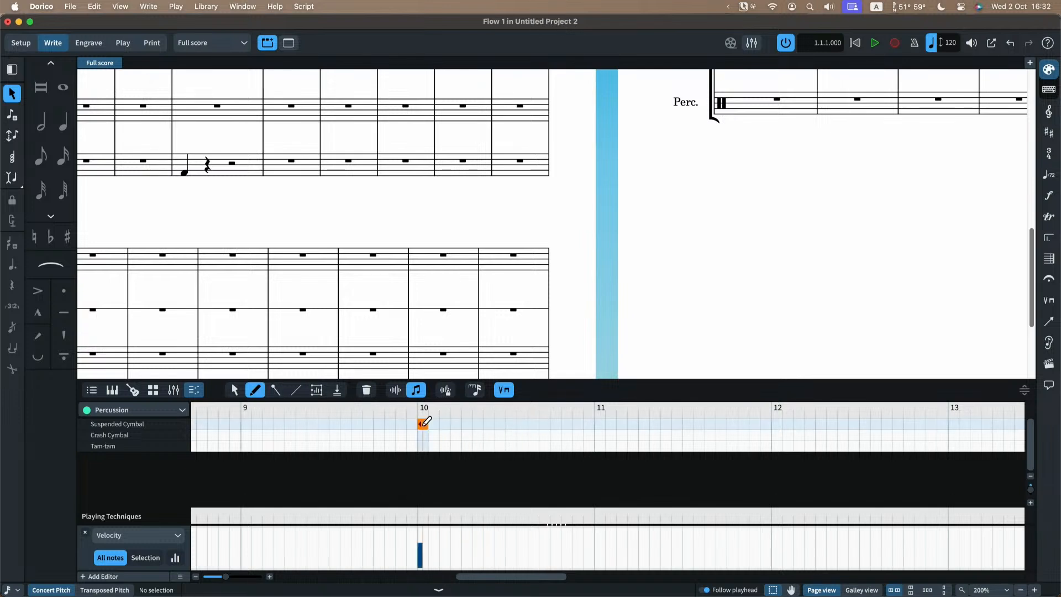
{"action": "left_click_drag", "start_coordinate": [425, 421], "coordinate": [577, 418]}
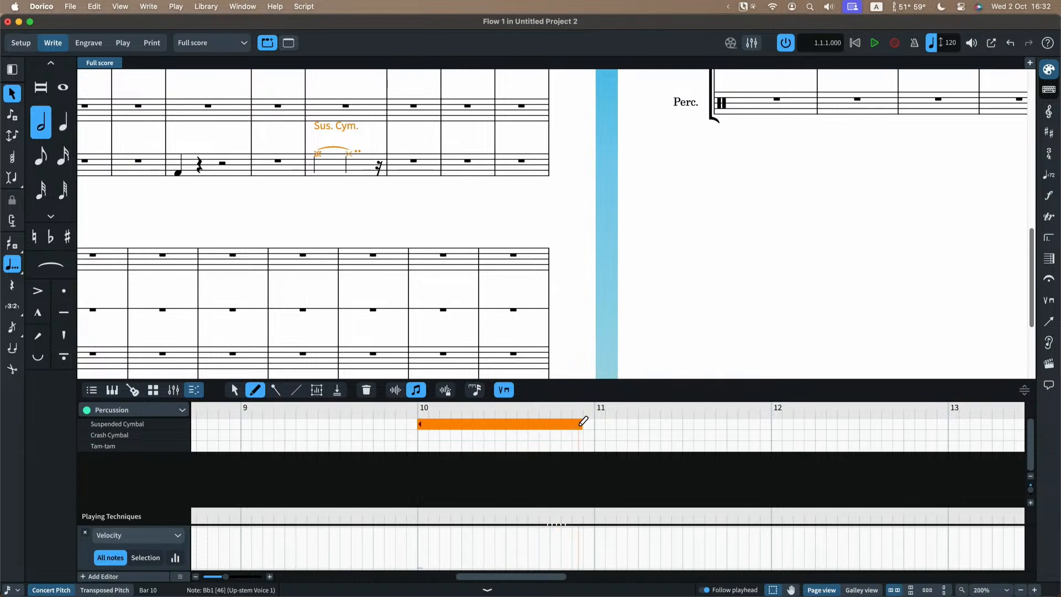
- Shorten the bar 10 Suspended Cymbal note to two and a half beats, and hide the Key Editor
{"action": "left_click", "coordinate": [236, 390]}
{"action": "left_click_drag", "start_coordinate": [580, 424], "coordinate": [526, 424]}
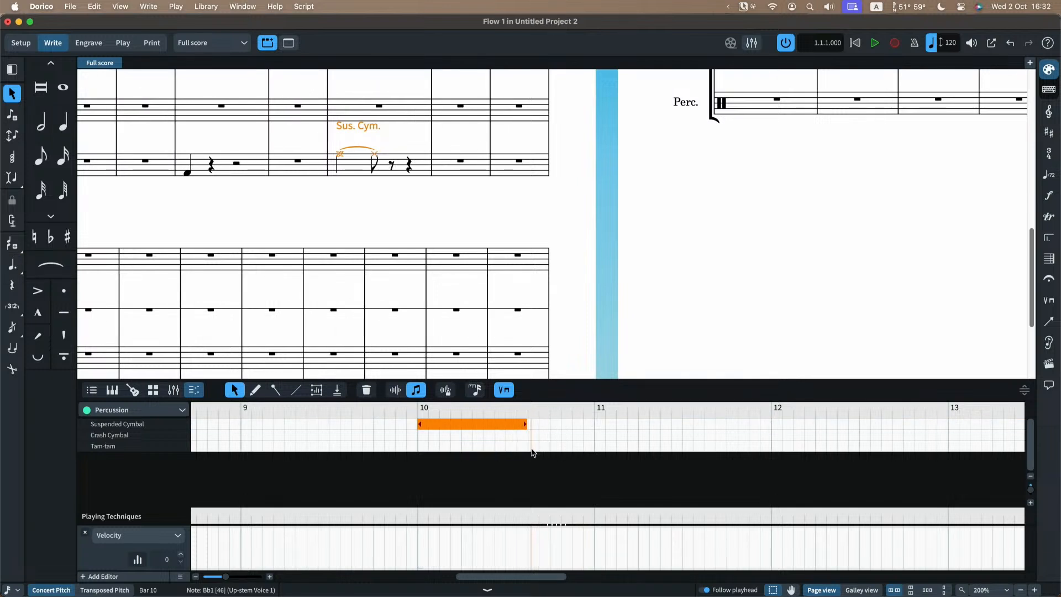
{"action": "left_click", "coordinate": [476, 433]}
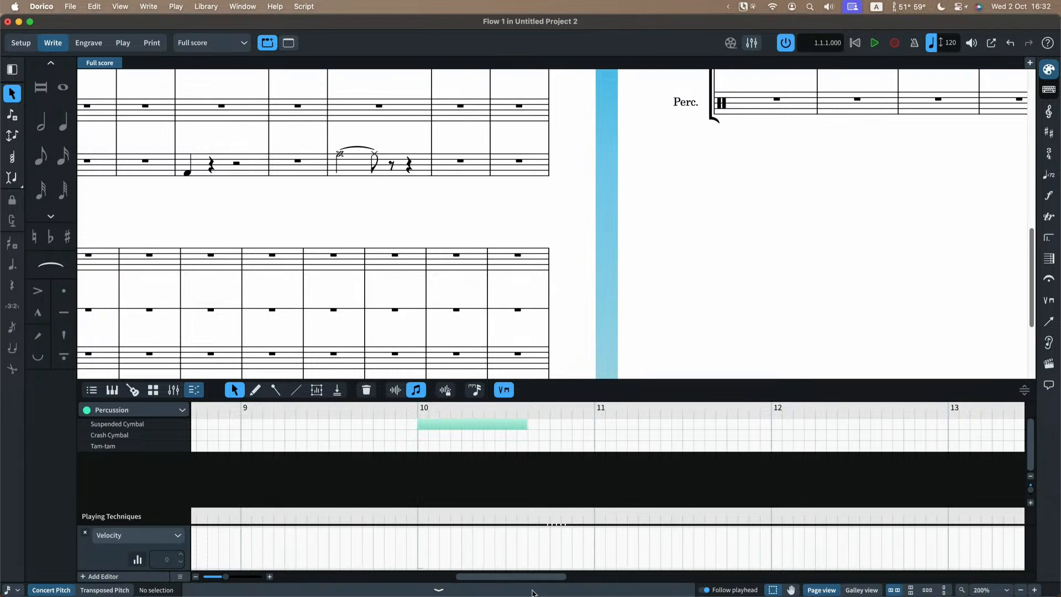
{"action": "key", "text": "super+8"}
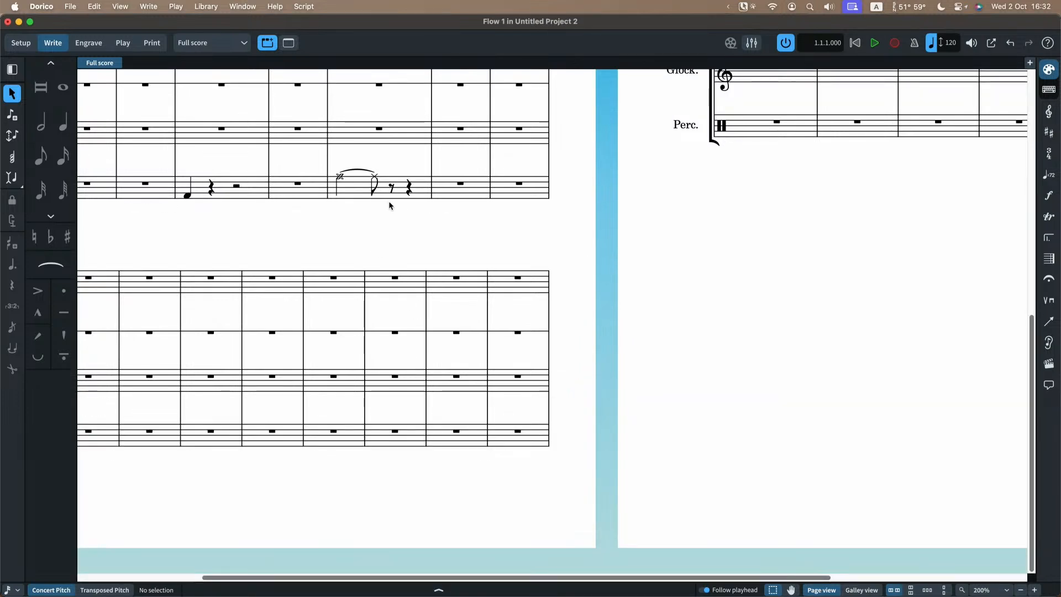
- Start note input in bar 9 of the Percussion staff on Crash Cymbal, and set the rhythmic grid to eighth notes
{"action": "scroll", "coordinate": [389, 206], "scroll_direction": "left", "scroll_amount": 4}
{"action": "scroll", "coordinate": [416, 186], "scroll_direction": "up", "scroll_amount": 2}
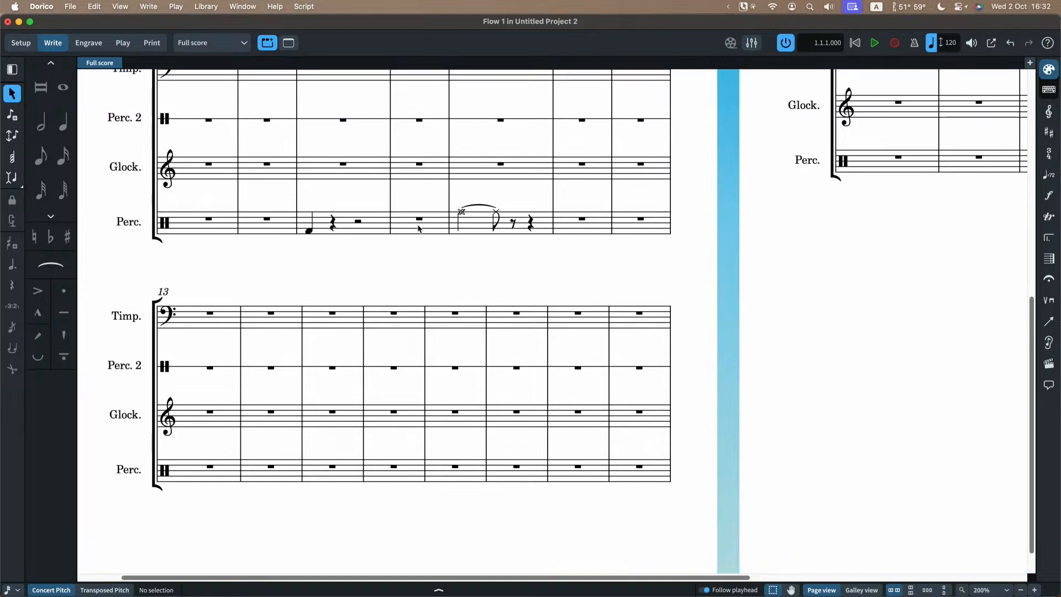
{"action": "double_click", "coordinate": [402, 224]}
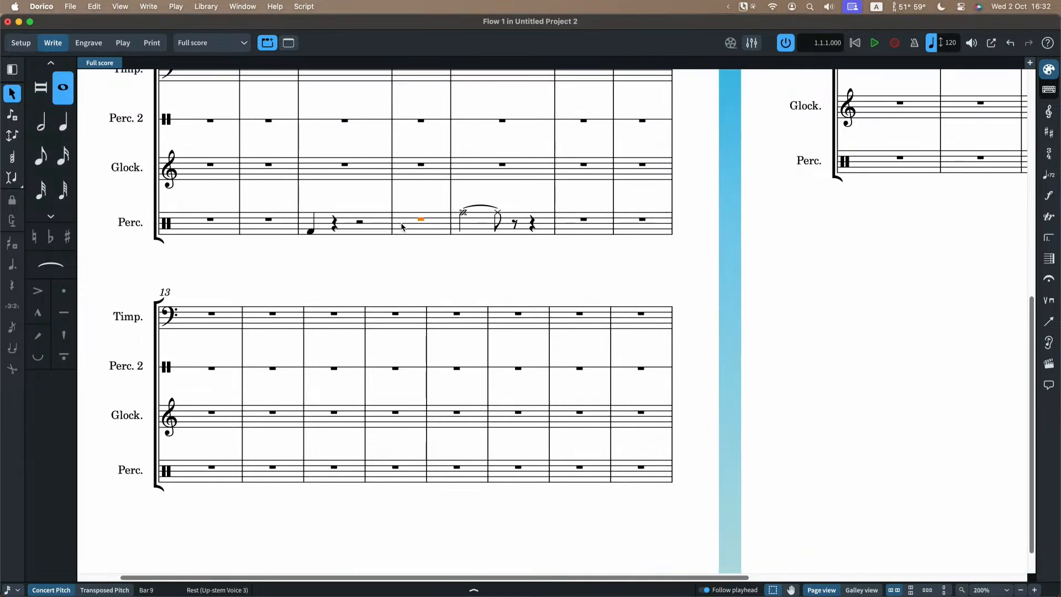
{"action": "key", "text": "Up"}
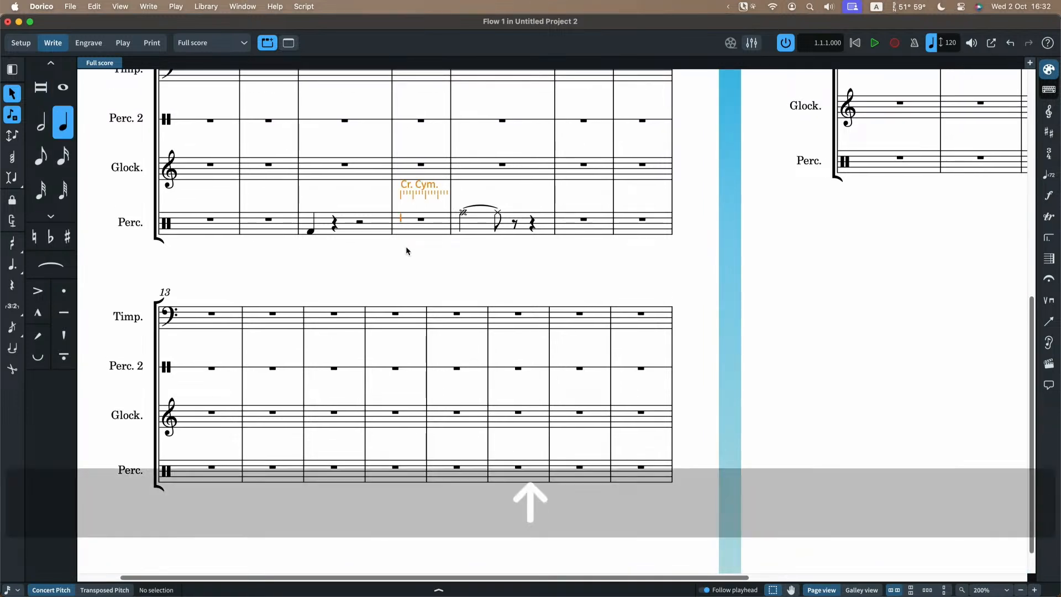
{"action": "left_click", "coordinate": [11, 590]}
{"action": "left_click", "coordinate": [11, 479]}
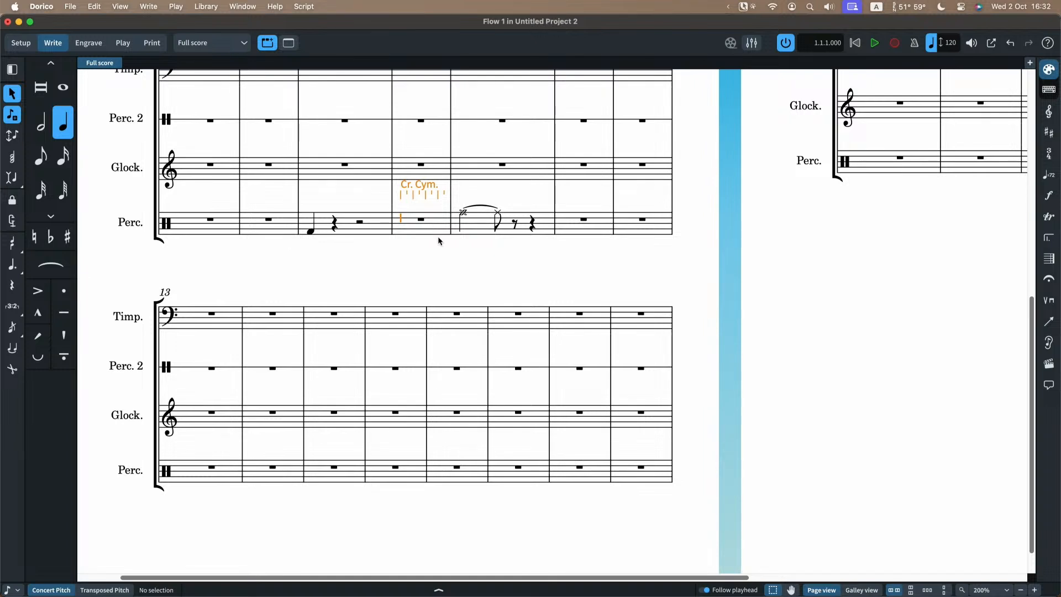
- In Setup mode, add a new single player holding an empty percussion kit
{"action": "scroll", "coordinate": [440, 241], "scroll_direction": "up", "scroll_amount": 5}
{"action": "scroll", "coordinate": [412, 277], "scroll_direction": "down", "scroll_amount": 2}
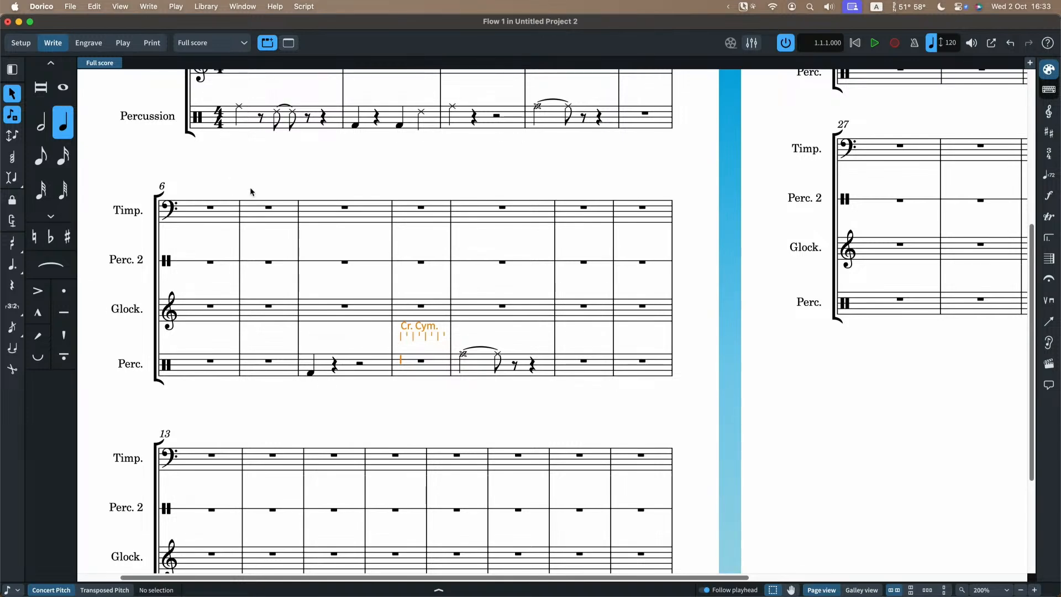
{"action": "scroll", "coordinate": [246, 187], "scroll_direction": "up", "scroll_amount": 5}
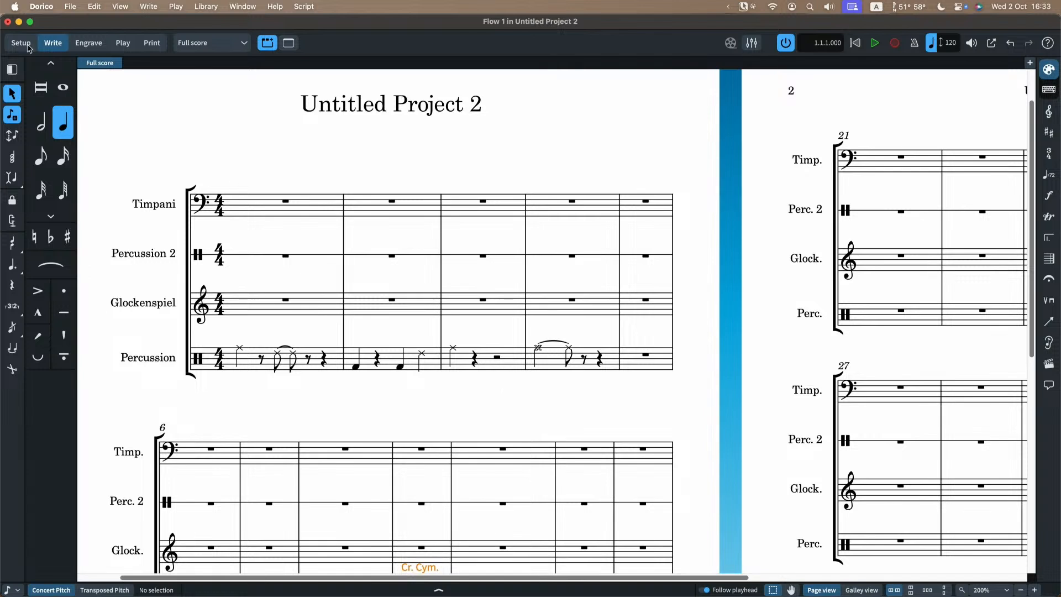
{"action": "left_click", "coordinate": [20, 43]}
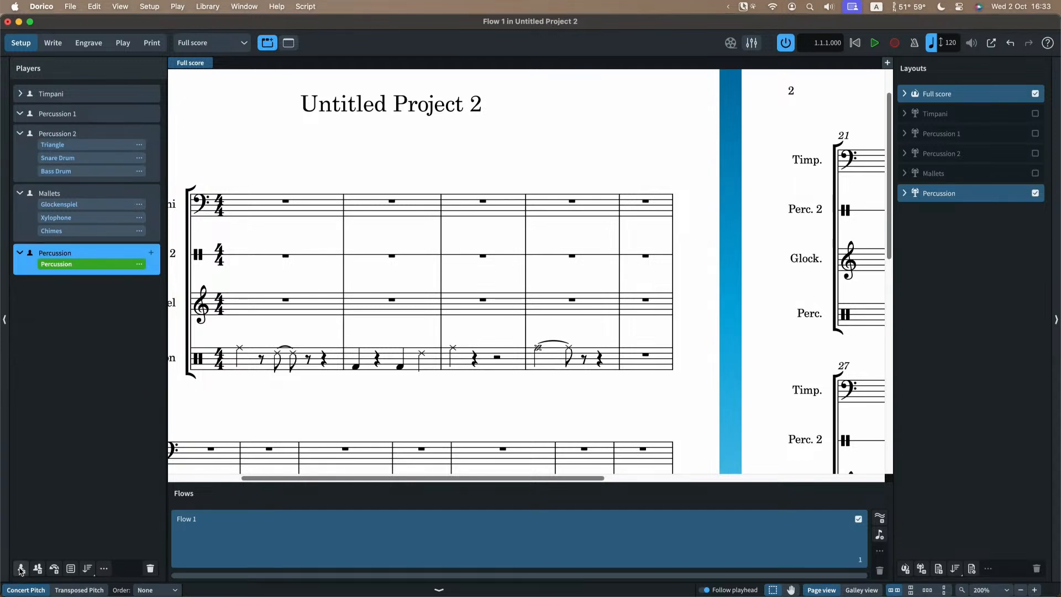
{"action": "left_click", "coordinate": [20, 569]}
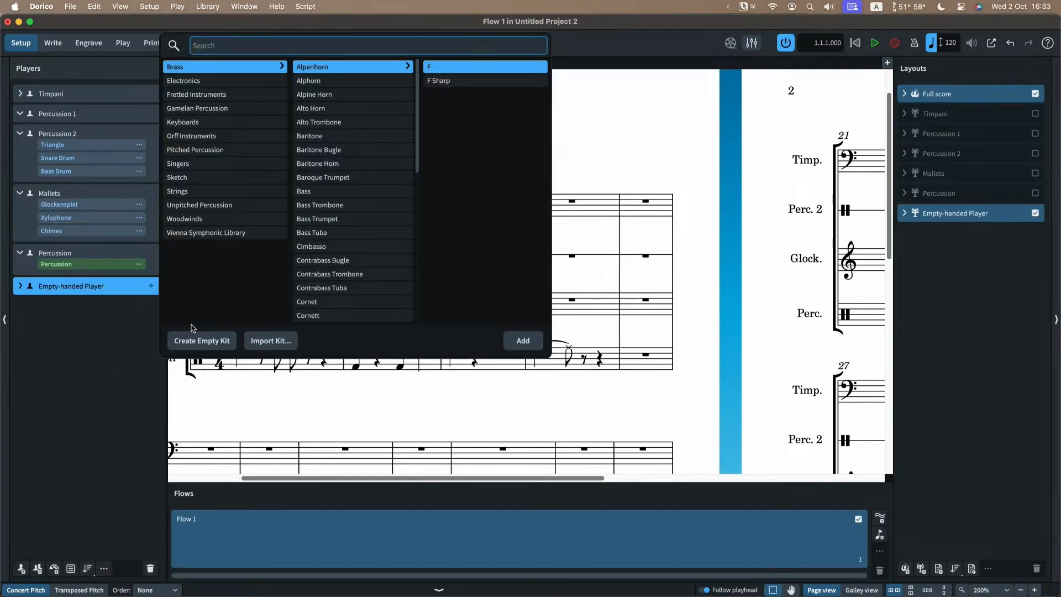
{"action": "left_click", "coordinate": [197, 342]}
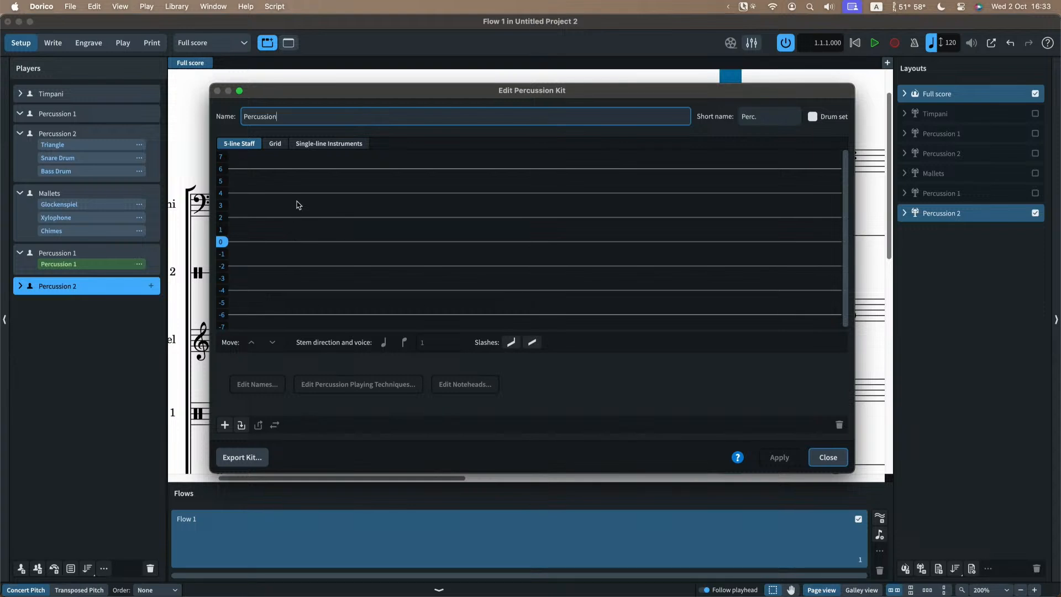
- Move Triangle, Snare Drum and Bass Drum from Percussion 2 into the kit, placing them at five-line staff positions 4, 1 and -3
{"action": "left_click", "coordinate": [241, 425]}
{"action": "mouse_move", "coordinate": [272, 407]}
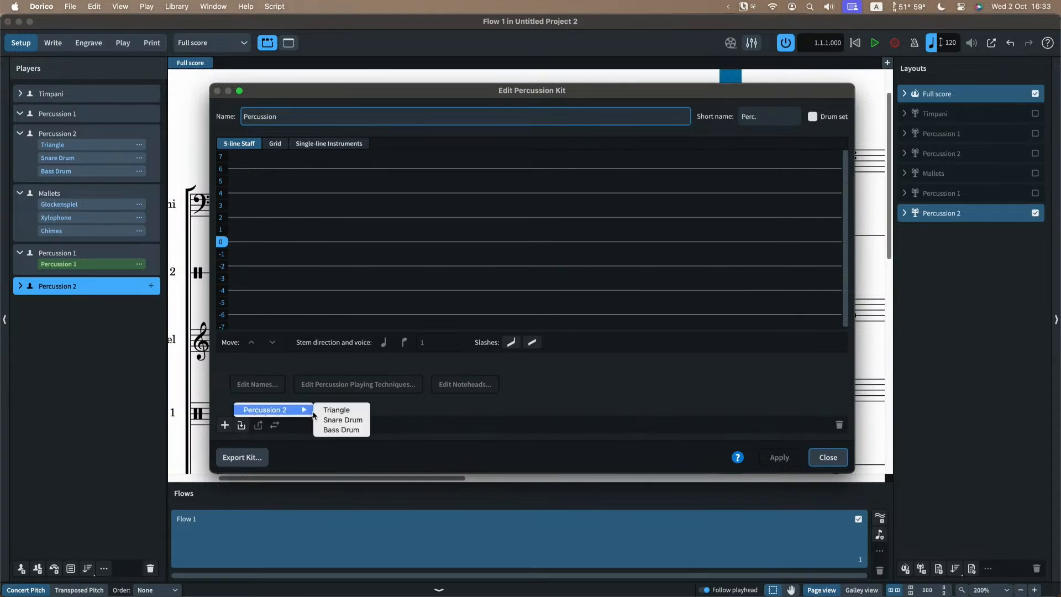
{"action": "left_click", "coordinate": [342, 408]}
{"action": "left_click", "coordinate": [241, 425]}
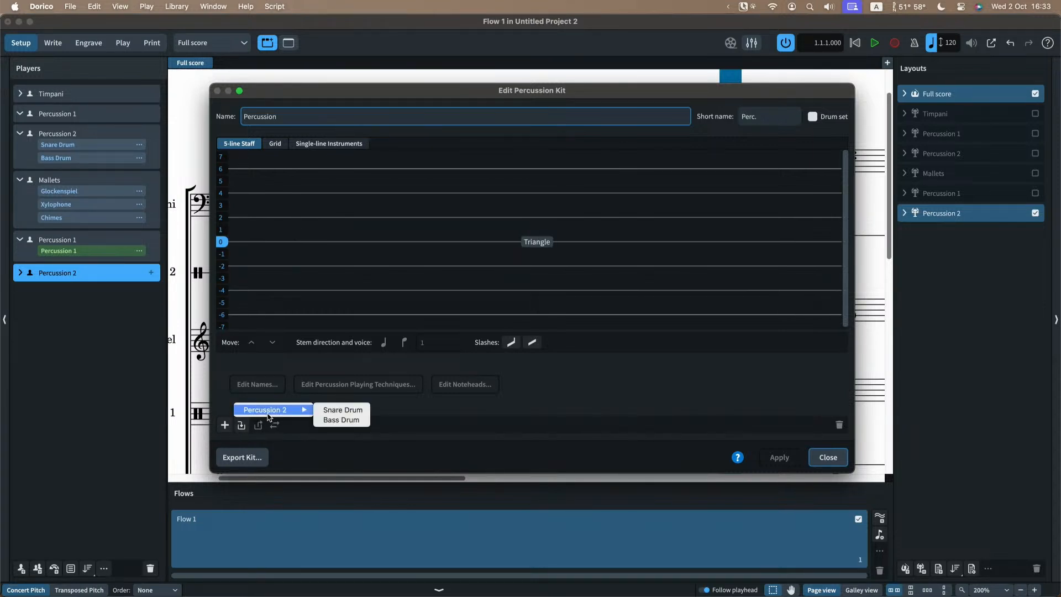
{"action": "left_click", "coordinate": [340, 419]}
{"action": "left_click", "coordinate": [240, 425]}
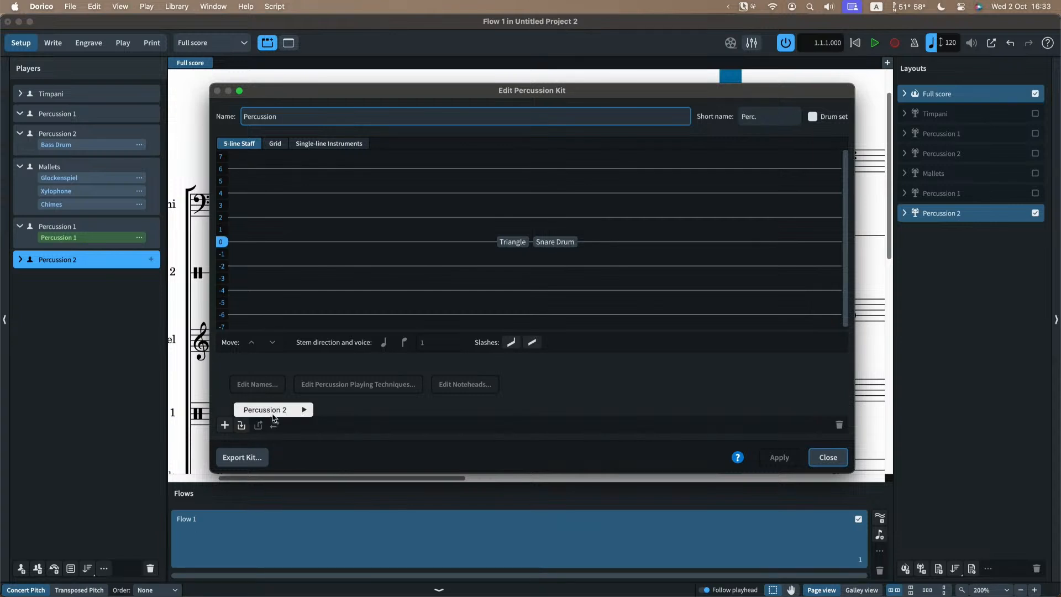
{"action": "left_click", "coordinate": [341, 409]}
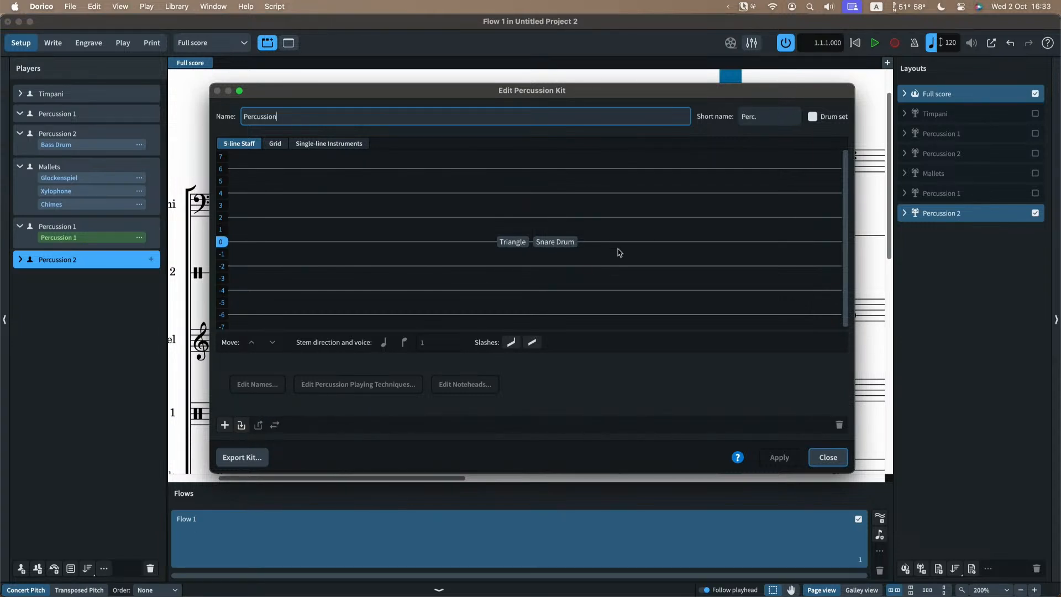
{"action": "left_click_drag", "start_coordinate": [497, 245], "coordinate": [536, 278]}
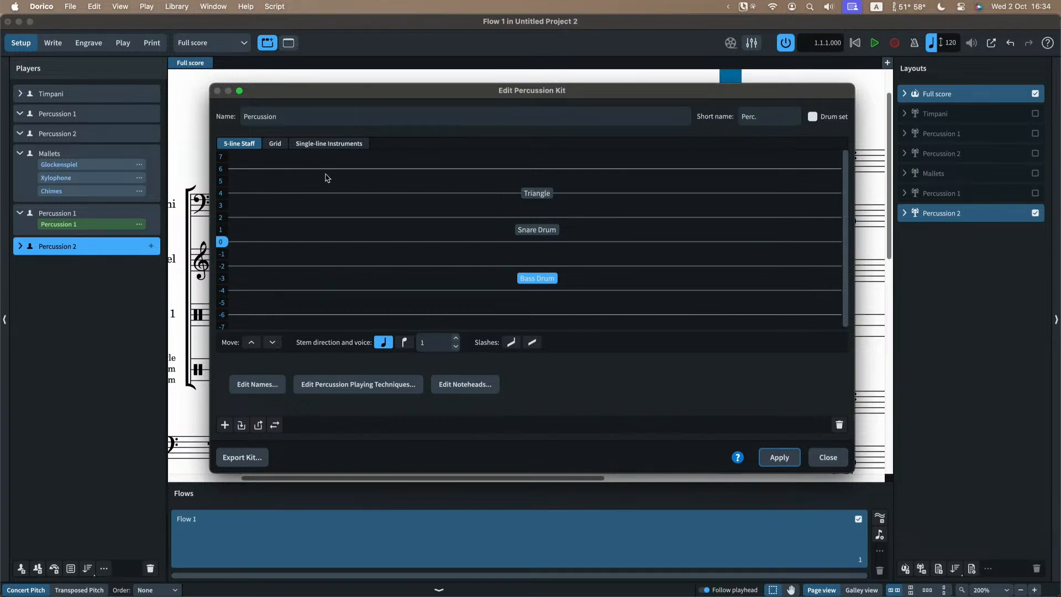
- Compare the kit's grid and single-line presentations with its five-line staff, and apply the kit changes
{"action": "left_click", "coordinate": [274, 144]}
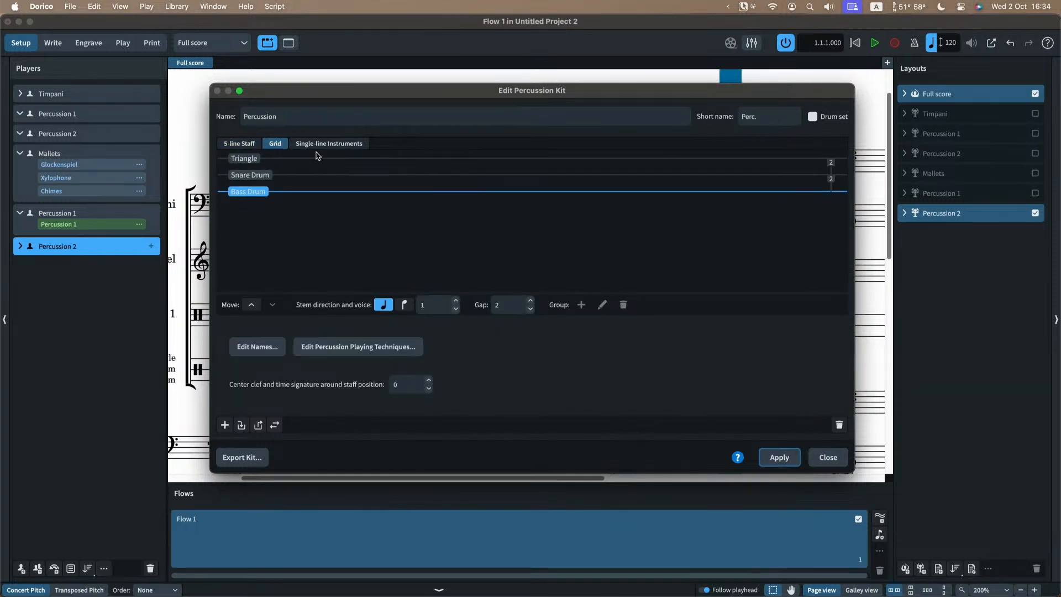
{"action": "left_click", "coordinate": [320, 143]}
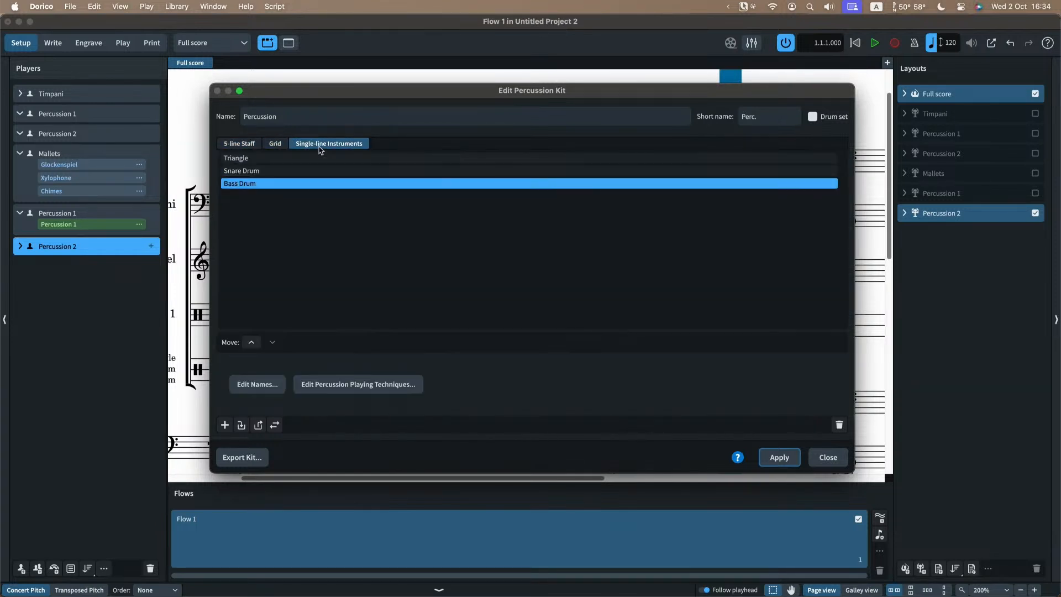
{"action": "left_click", "coordinate": [239, 144]}
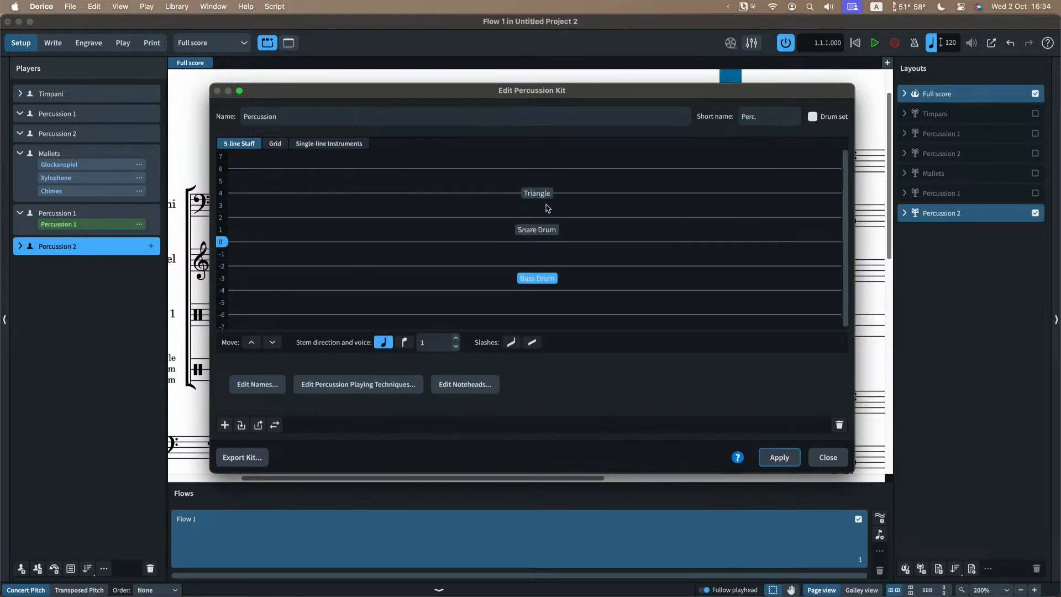
{"action": "left_click", "coordinate": [779, 458]}
{"action": "left_click", "coordinate": [827, 457]}
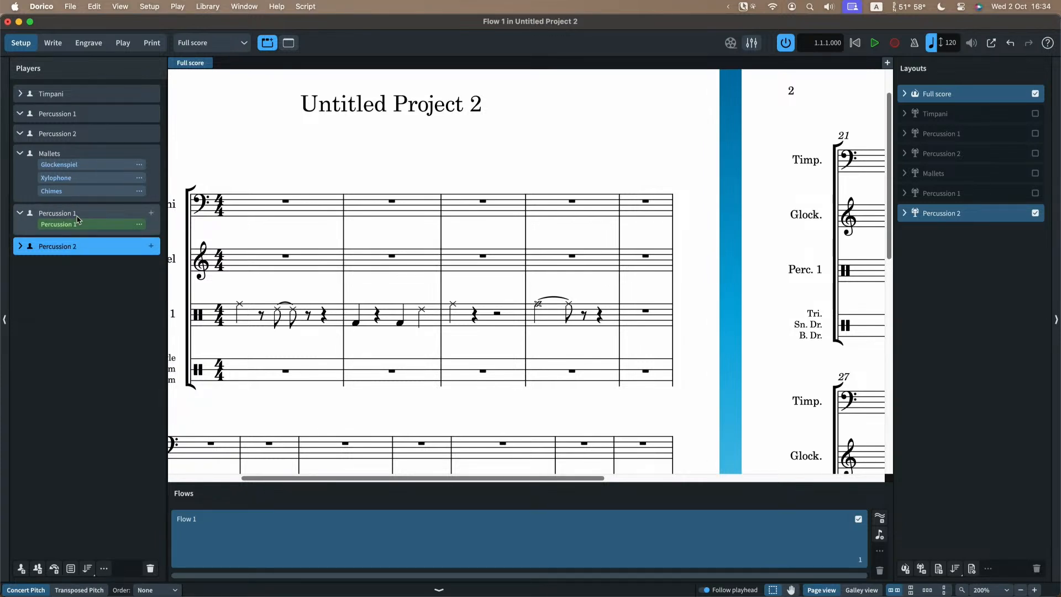
- In the full score's layout options, set the Percussion 2 kit to be presented as a 5-line staff and apply the change
{"action": "left_click", "coordinate": [18, 247]}
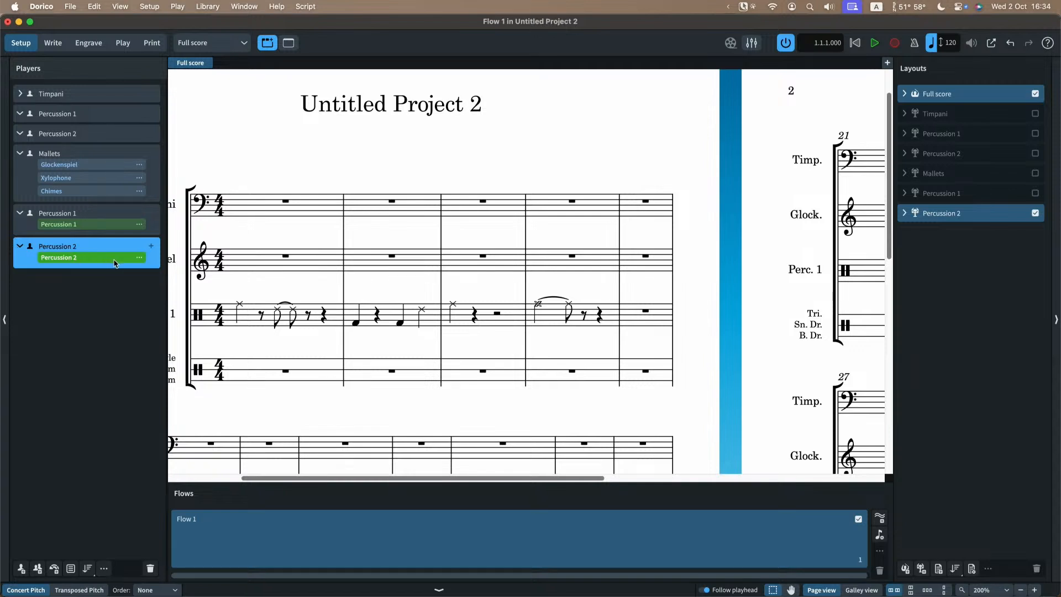
{"action": "scroll", "coordinate": [328, 351], "scroll_direction": "left", "scroll_amount": 3}
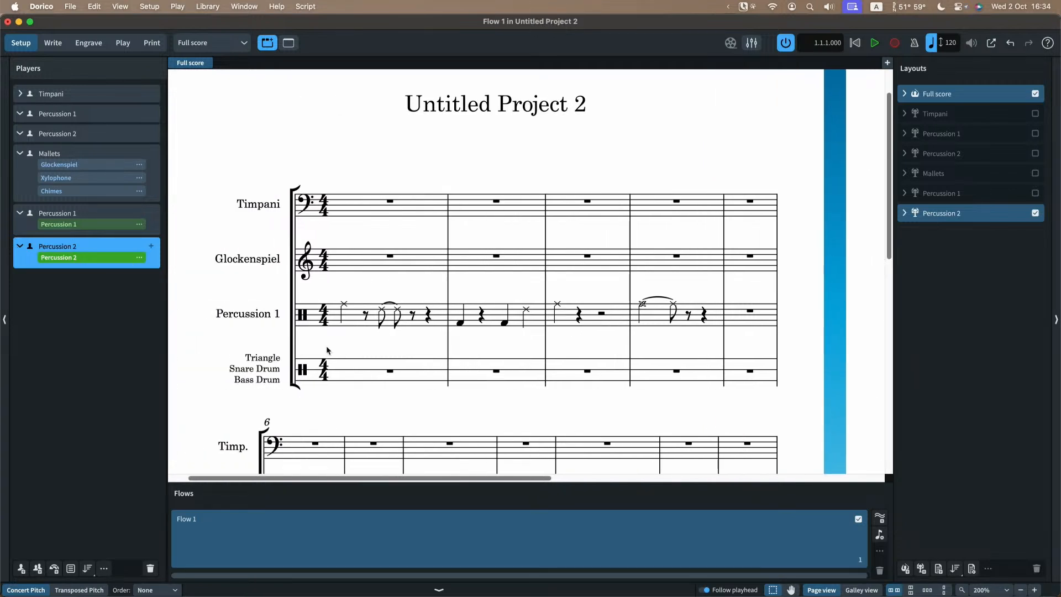
{"action": "scroll", "coordinate": [328, 364], "scroll_direction": "down", "scroll_amount": 2}
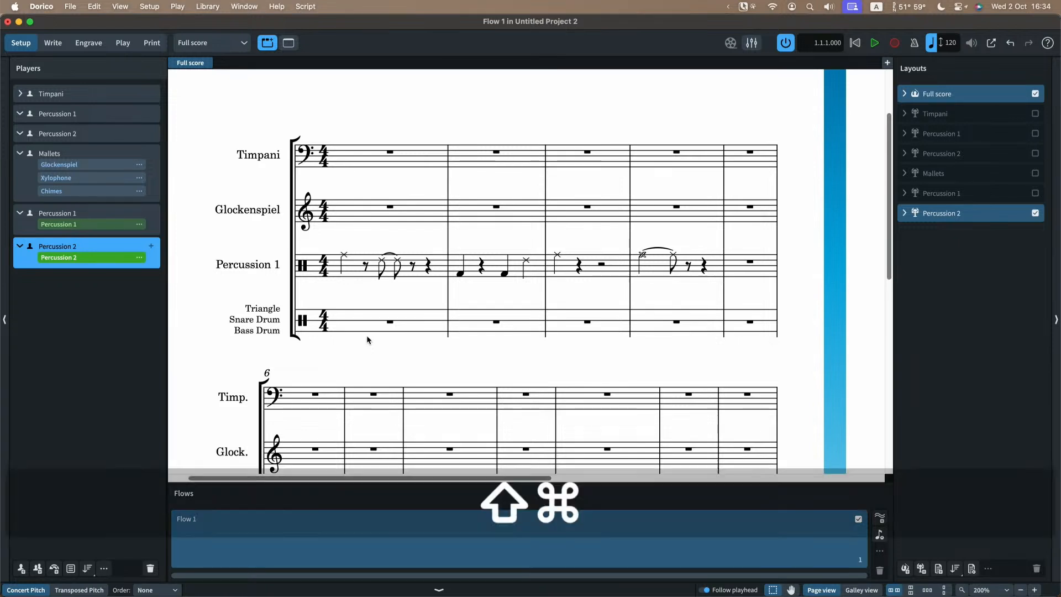
{"action": "key", "text": "super+shift+l"}
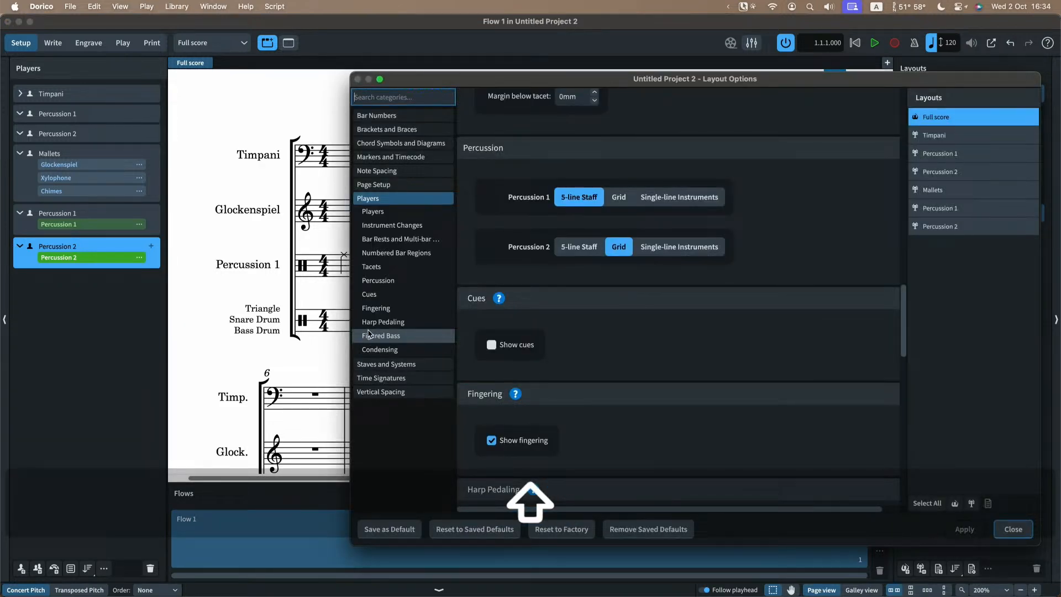
{"action": "left_click", "coordinate": [378, 280]}
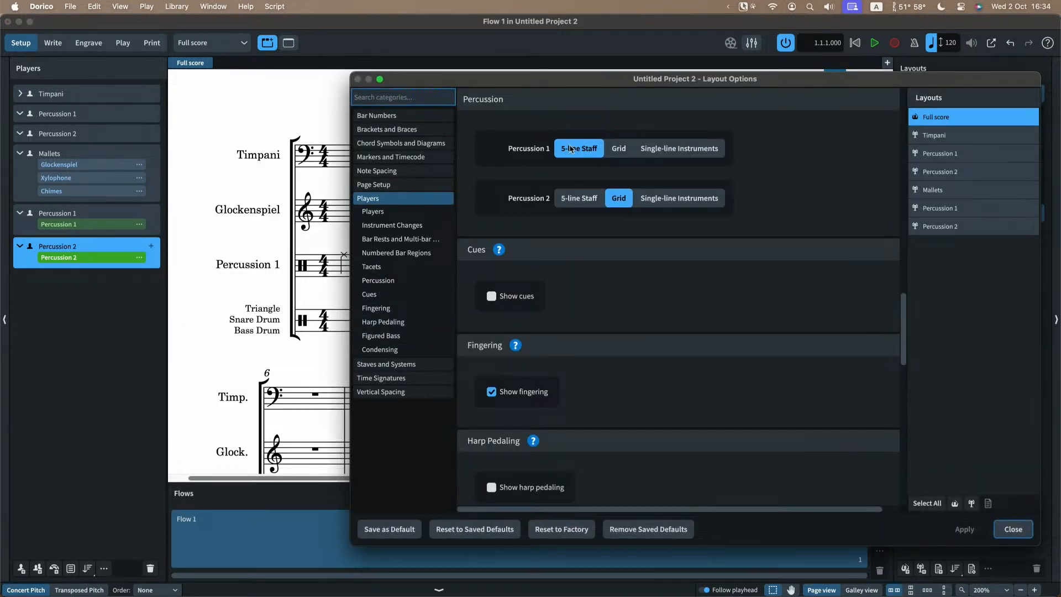
{"action": "left_click", "coordinate": [579, 198]}
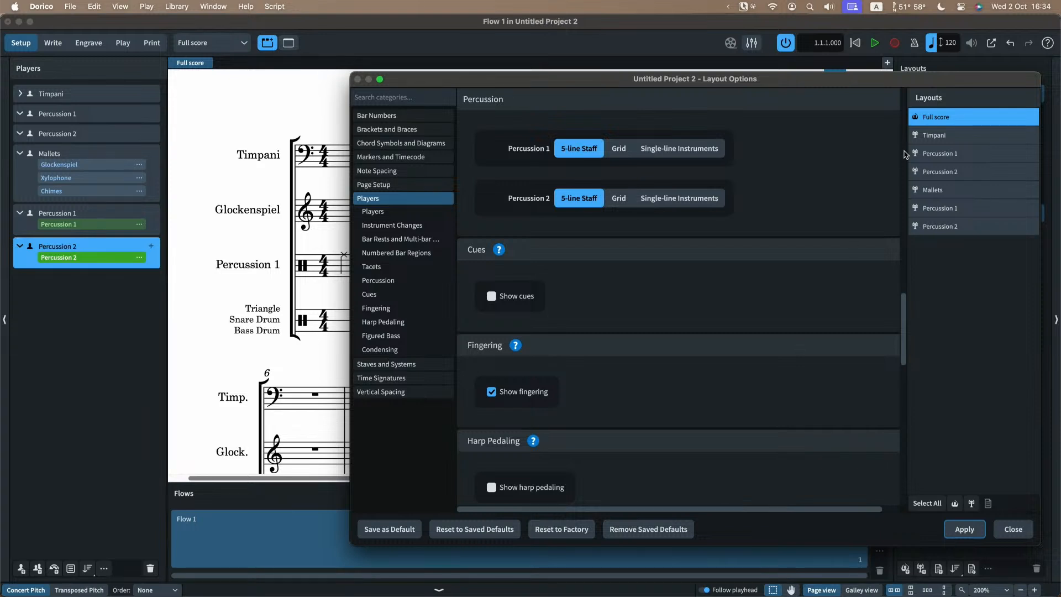
{"action": "left_click", "coordinate": [975, 531]}
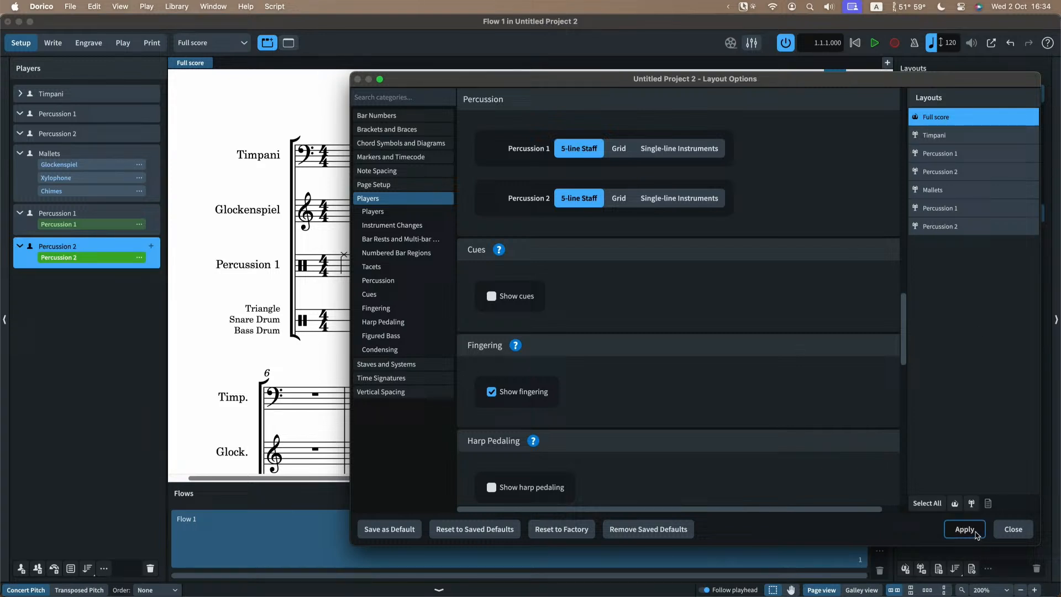
{"action": "left_click", "coordinate": [1012, 529]}
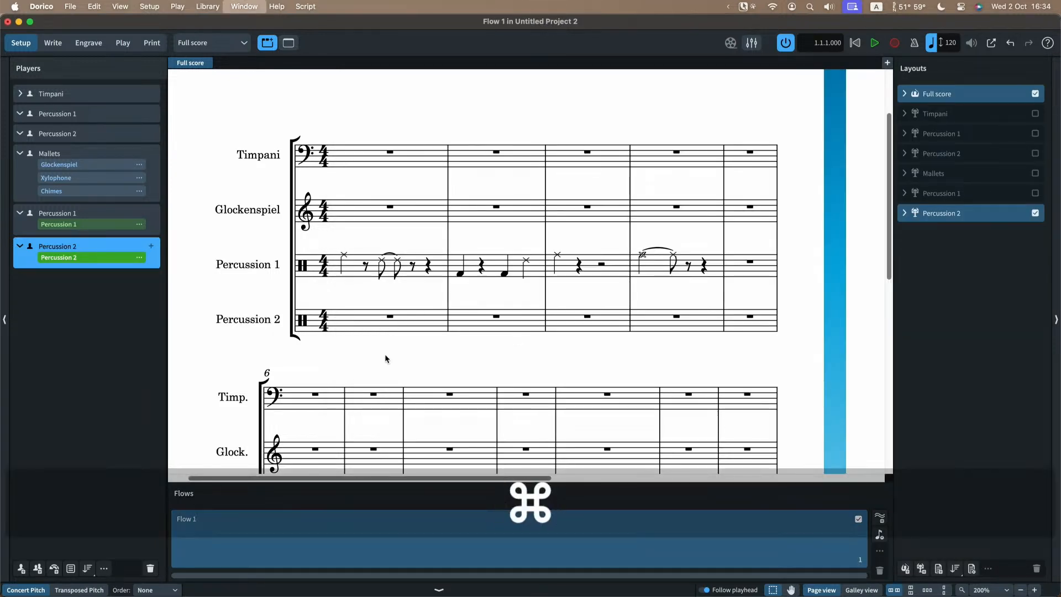
- In Write mode, start note input in bar 1 of Percussion 2, moving the caret down to Bass Drum and back up into the Percussion 1 kit
{"action": "key", "text": "cmd+2"}
{"action": "left_click", "coordinate": [335, 315]}
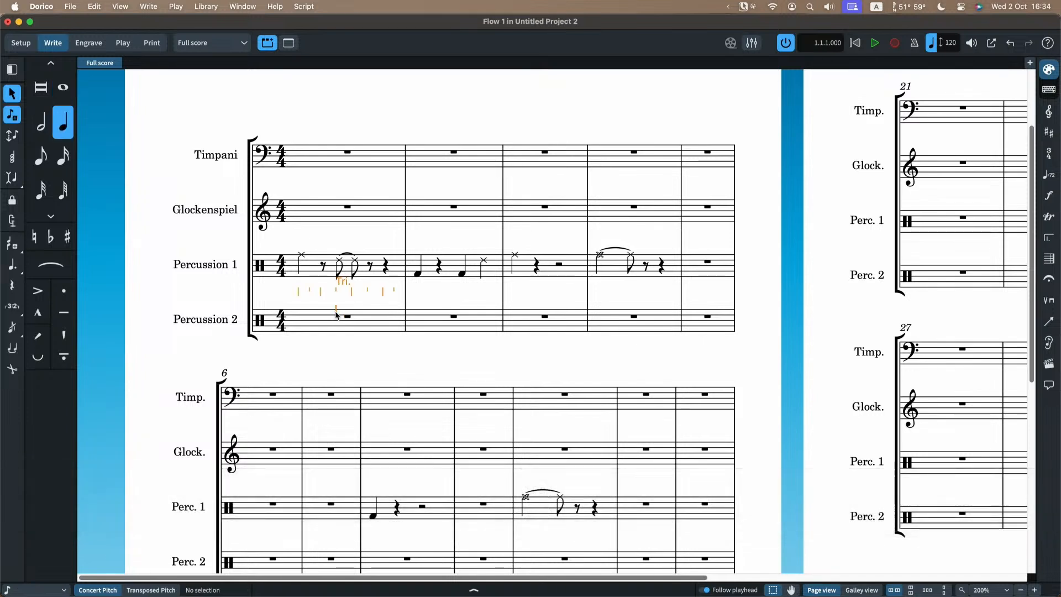
{"action": "double_click", "coordinate": [335, 315]}
{"action": "key", "text": "Down"}
{"action": "key", "text": "Down"}
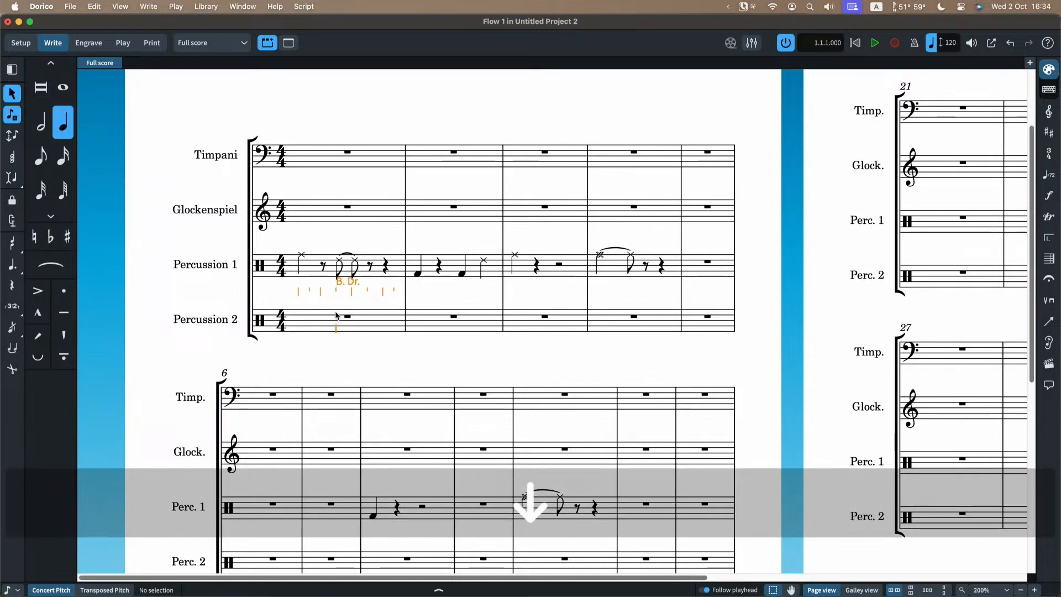
{"action": "key", "text": "Up"}
{"action": "key", "text": "Up"}
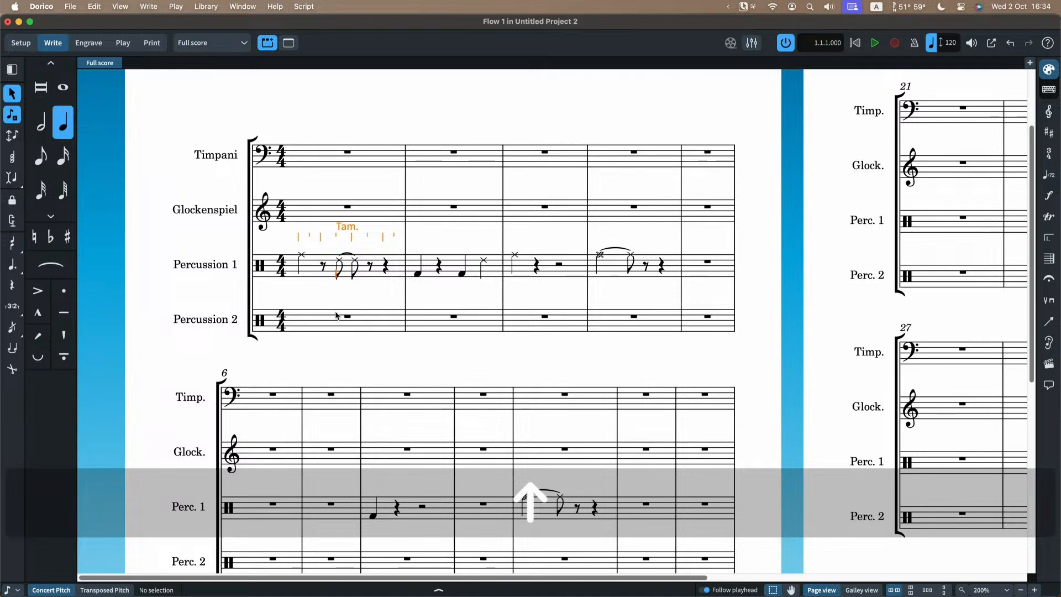
- Leave note input and view the Percussion 1 and Percussion 2 part layouts
{"action": "key", "text": "Up"}
{"action": "key", "text": "Escape"}
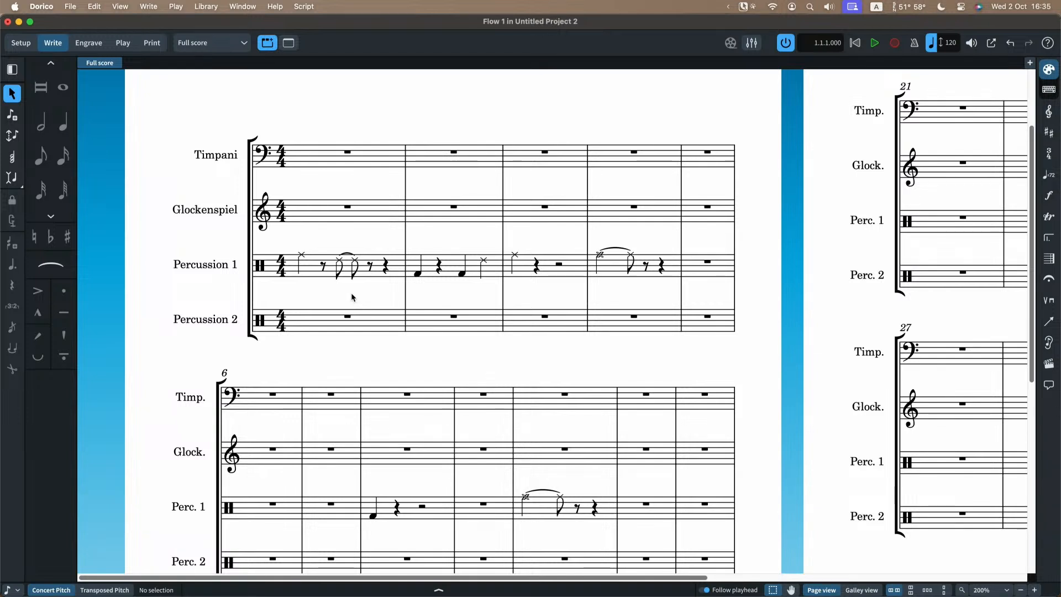
{"action": "left_click", "coordinate": [207, 43]}
{"action": "left_click", "coordinate": [214, 107]}
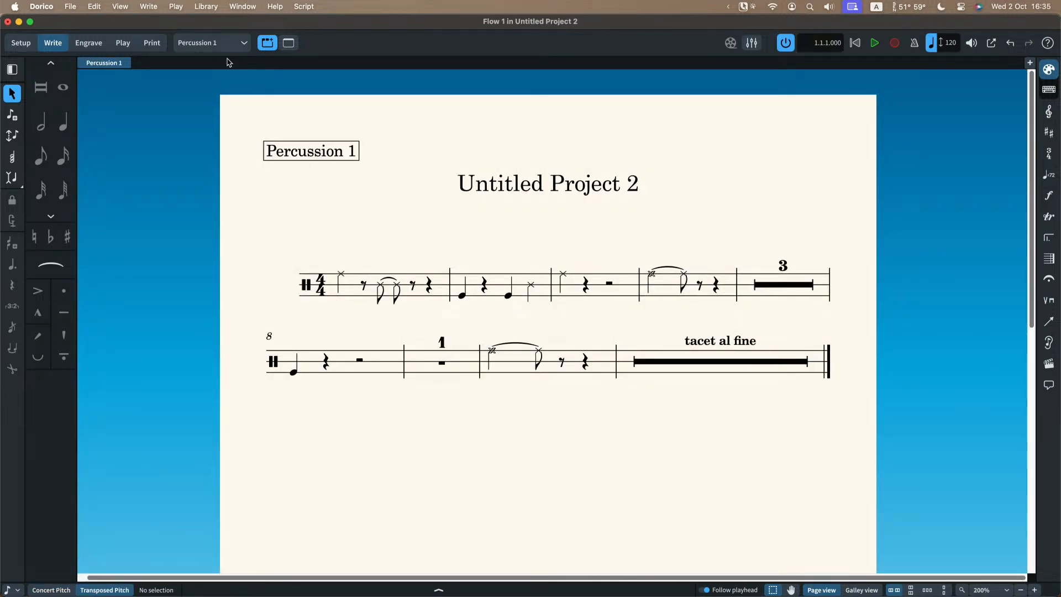
{"action": "left_click", "coordinate": [226, 43]}
{"action": "left_click", "coordinate": [224, 120]}
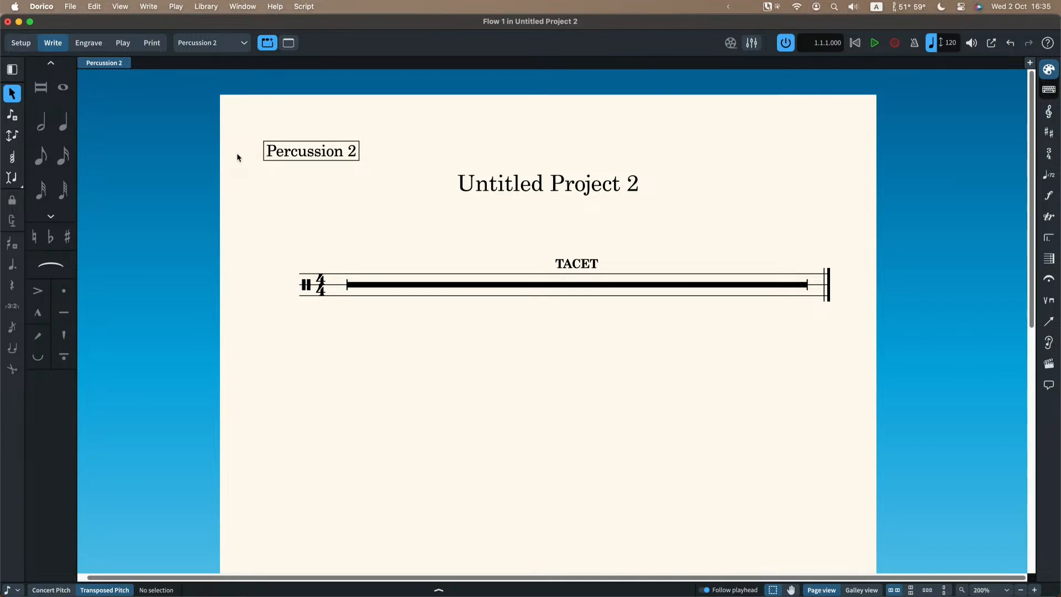
- In Layout Options, apply the 5-line staff presentation to the percussion kits in the last-listed Percussion 1 and Percussion 2 part layouts
{"action": "key", "text": "super+shift+l"}
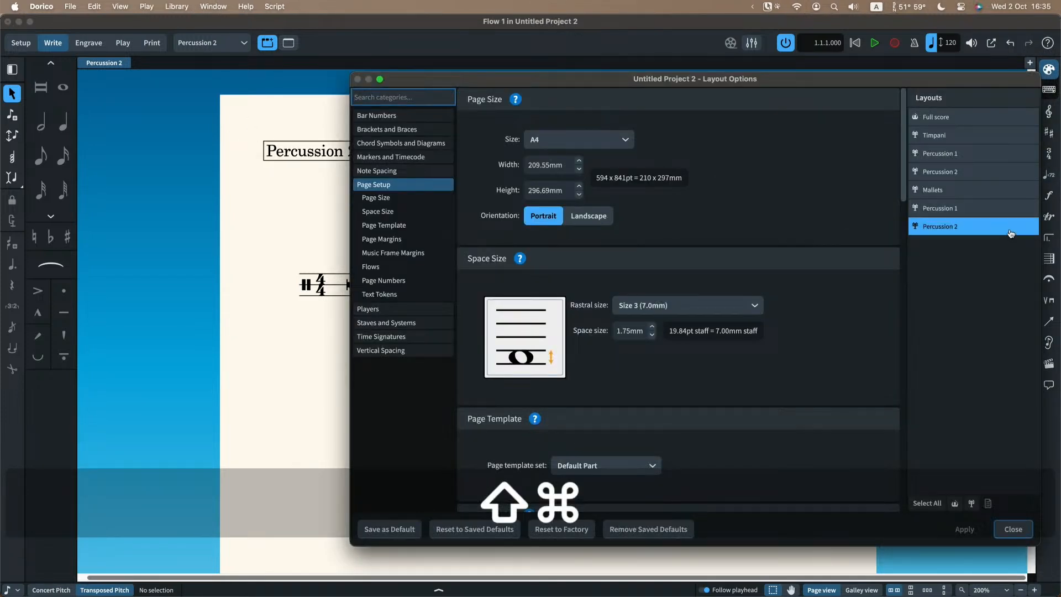
{"action": "left_click", "coordinate": [979, 208]}
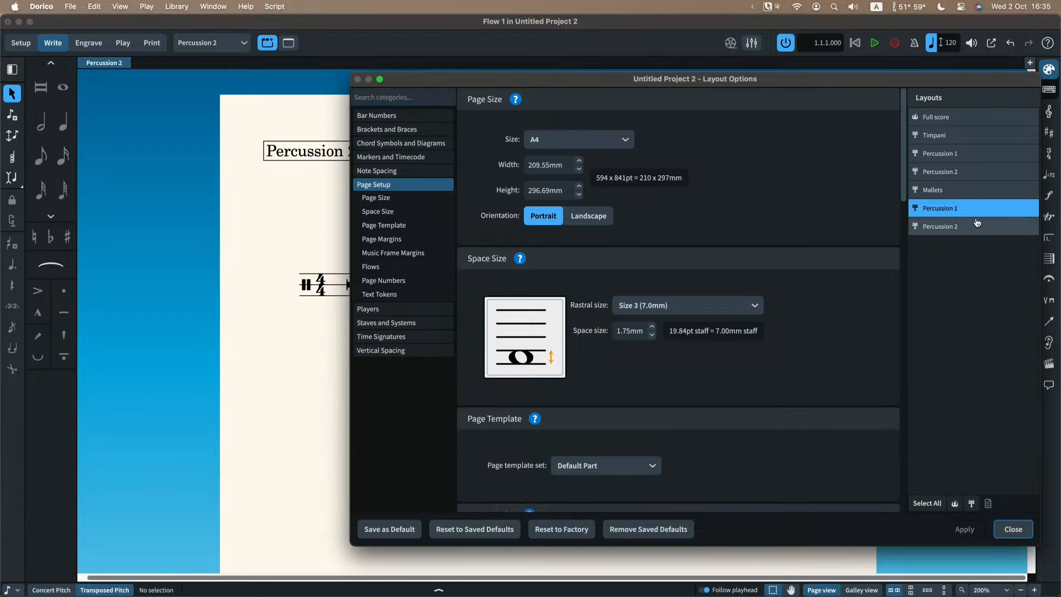
{"action": "left_click", "coordinate": [976, 226], "text": "shift"}
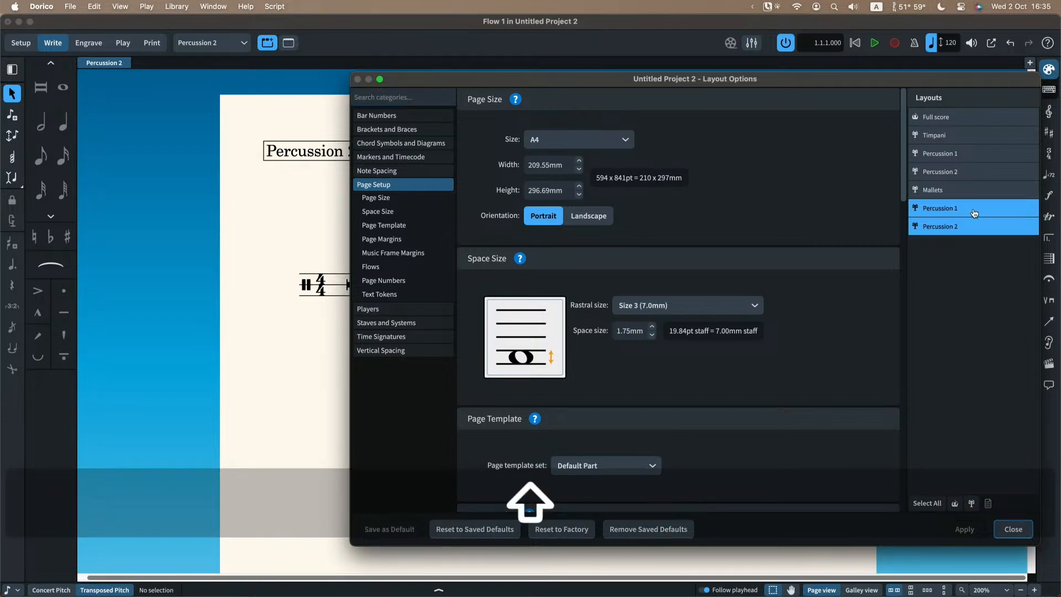
{"action": "left_click", "coordinate": [367, 308]}
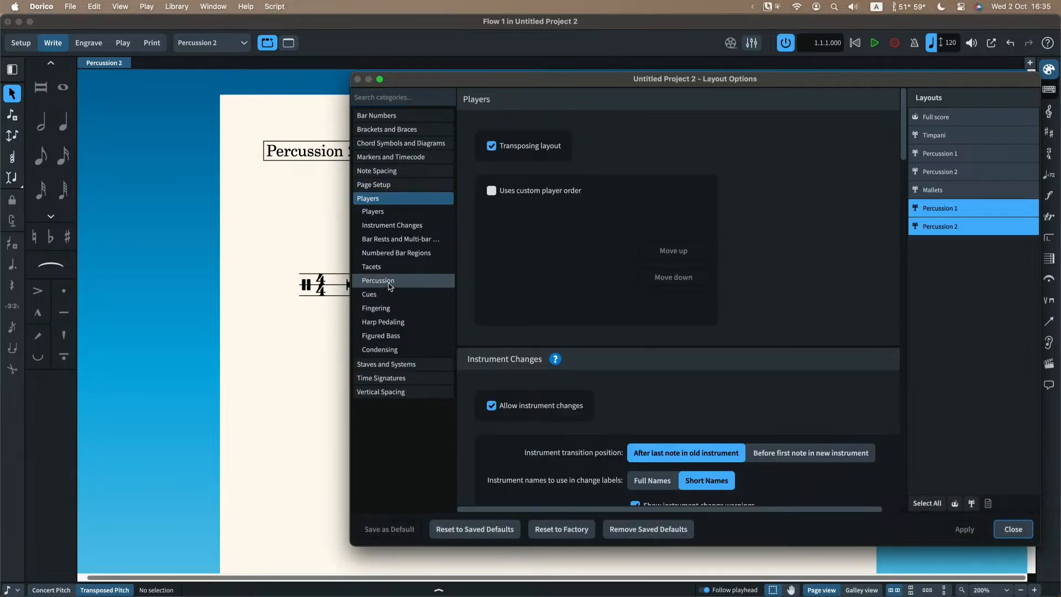
{"action": "left_click", "coordinate": [388, 280]}
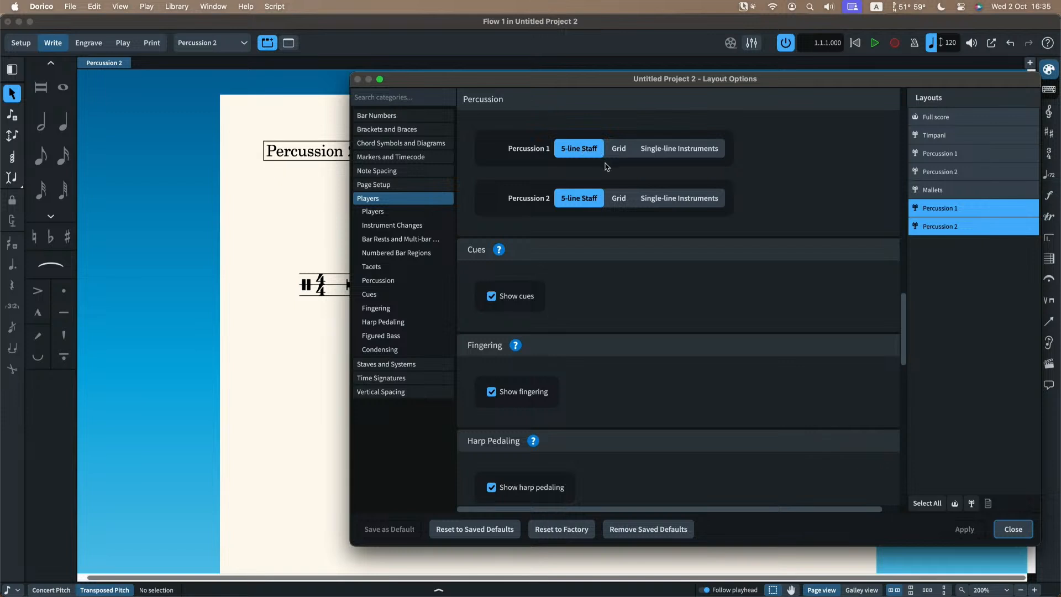
{"action": "left_click", "coordinate": [618, 149]}
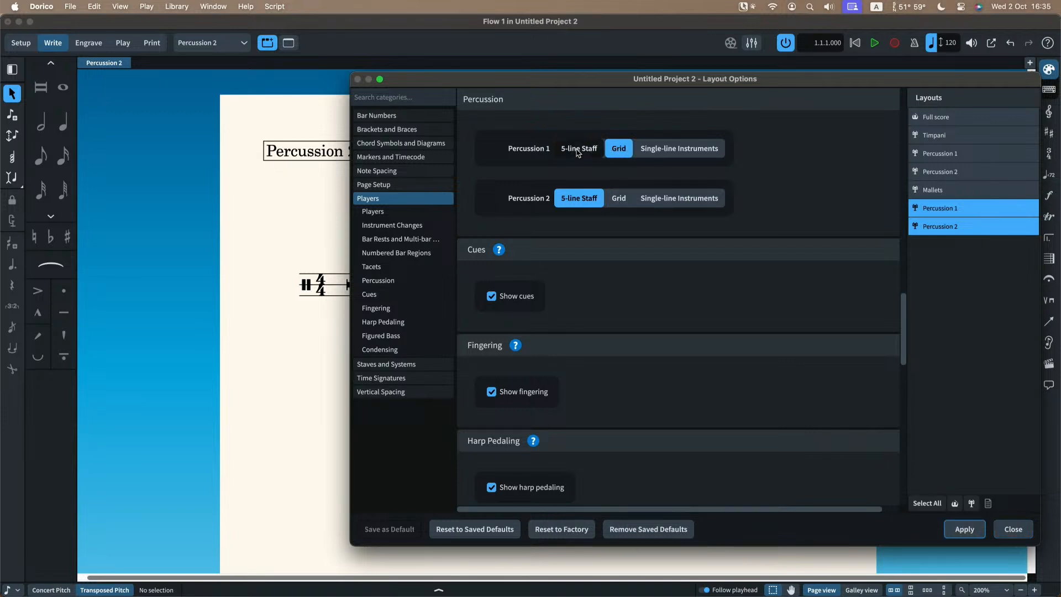
{"action": "left_click", "coordinate": [577, 150]}
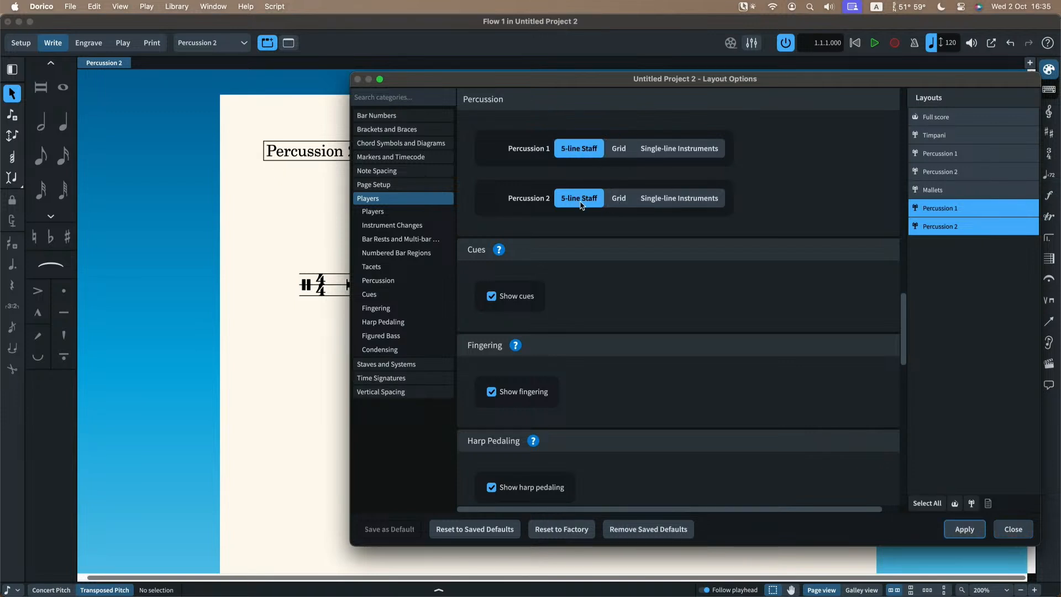
{"action": "left_click", "coordinate": [975, 530]}
- Check the percussion presentation settings of the other percussion part layouts and the full score, and close Layout Options
{"action": "left_click", "coordinate": [964, 157]}
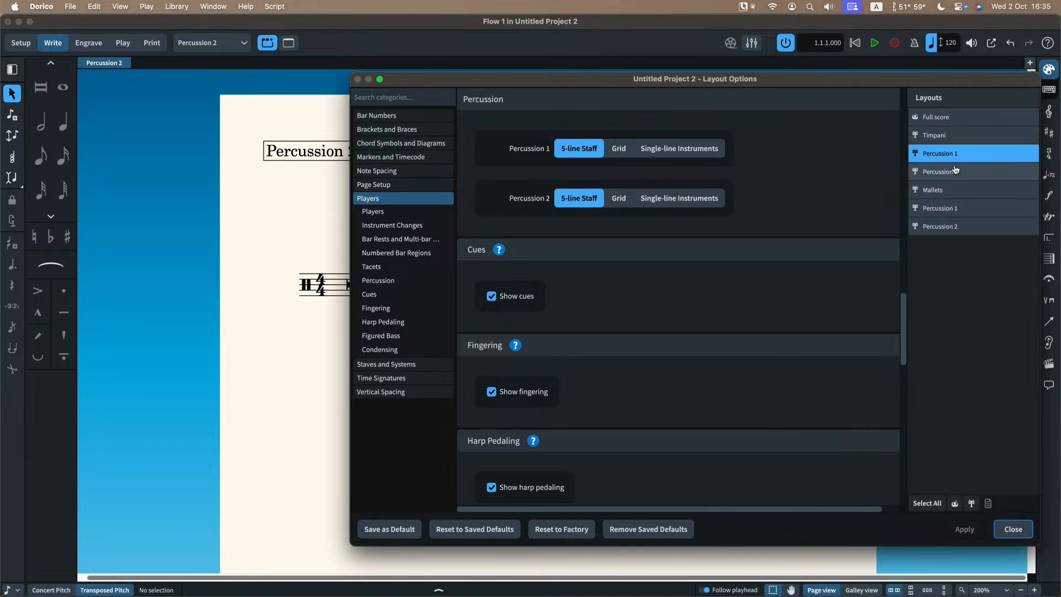
{"action": "left_click", "coordinate": [955, 171]}
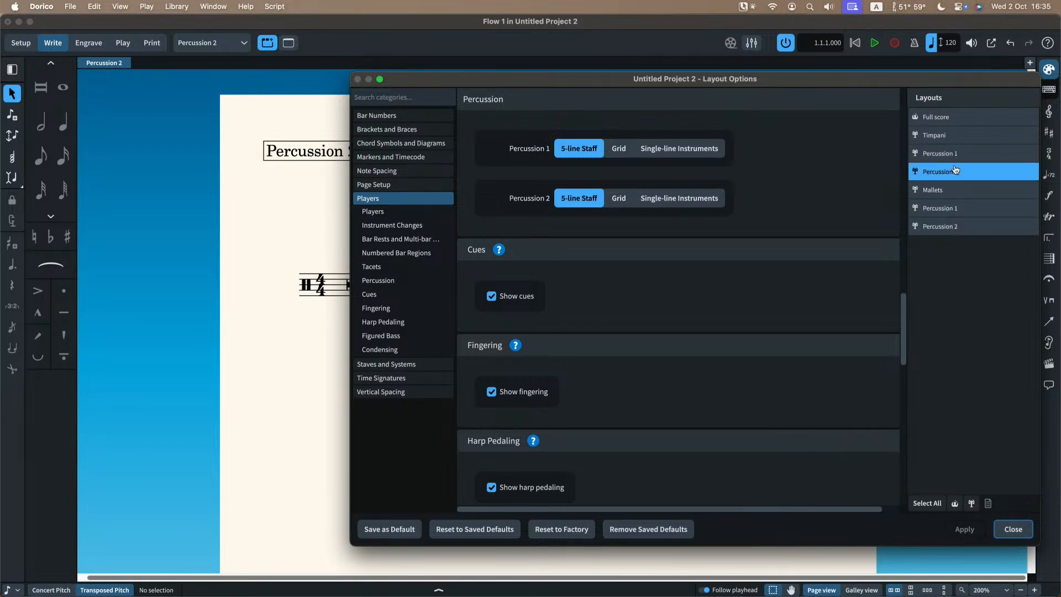
{"action": "left_click", "coordinate": [925, 153]}
{"action": "left_click", "coordinate": [939, 208]}
{"action": "left_click", "coordinate": [942, 226]}
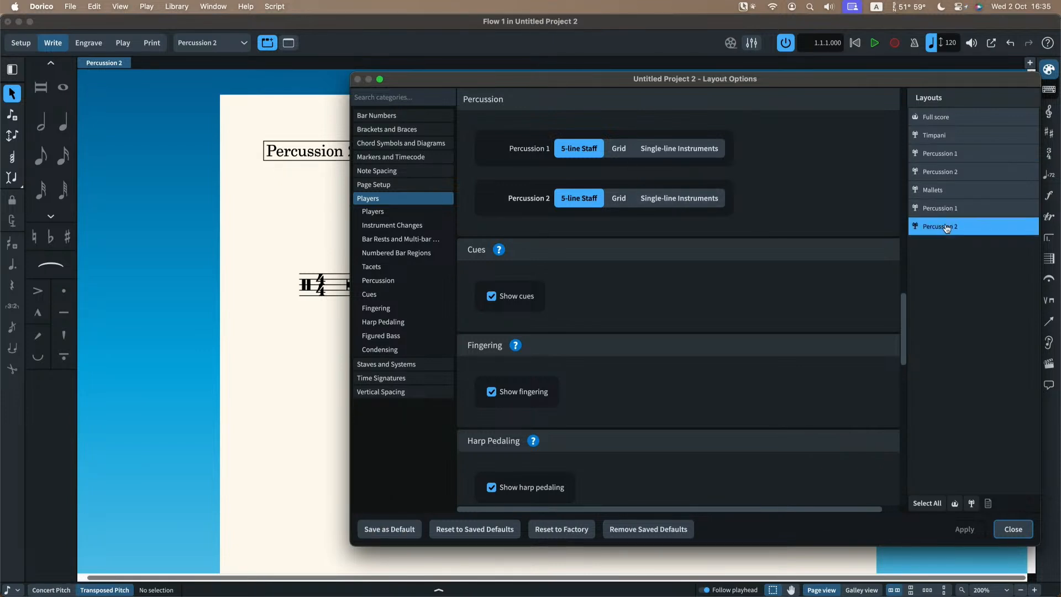
{"action": "left_click", "coordinate": [941, 118]}
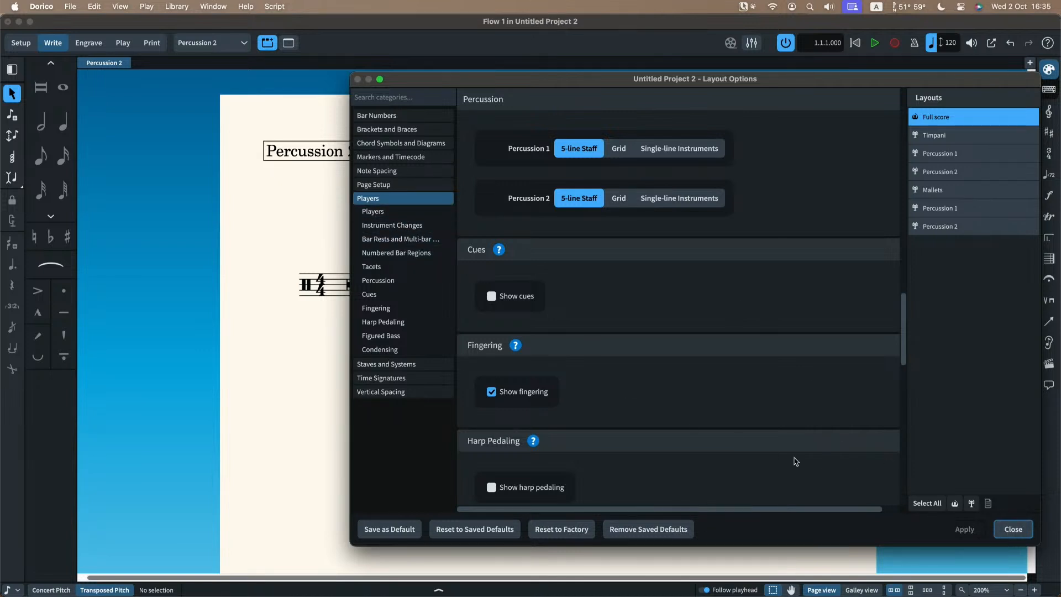
{"action": "left_click", "coordinate": [999, 526]}
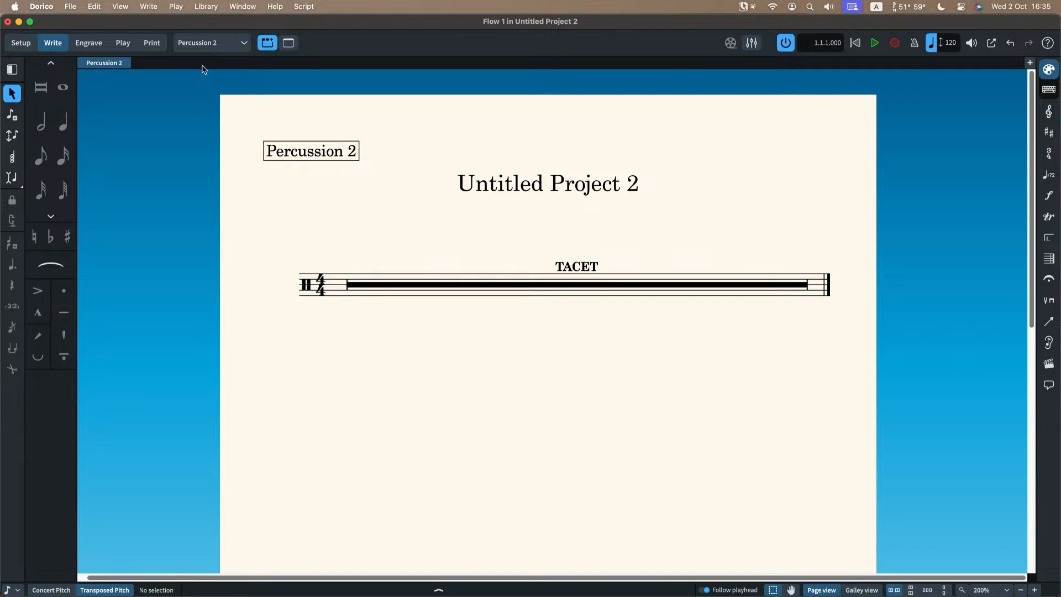
- Return to the full score and add a percussion legend for all instruments to bar 1 of the Percussion 1 staff
{"action": "left_click", "coordinate": [204, 43]}
{"action": "left_click", "coordinate": [199, 57]}
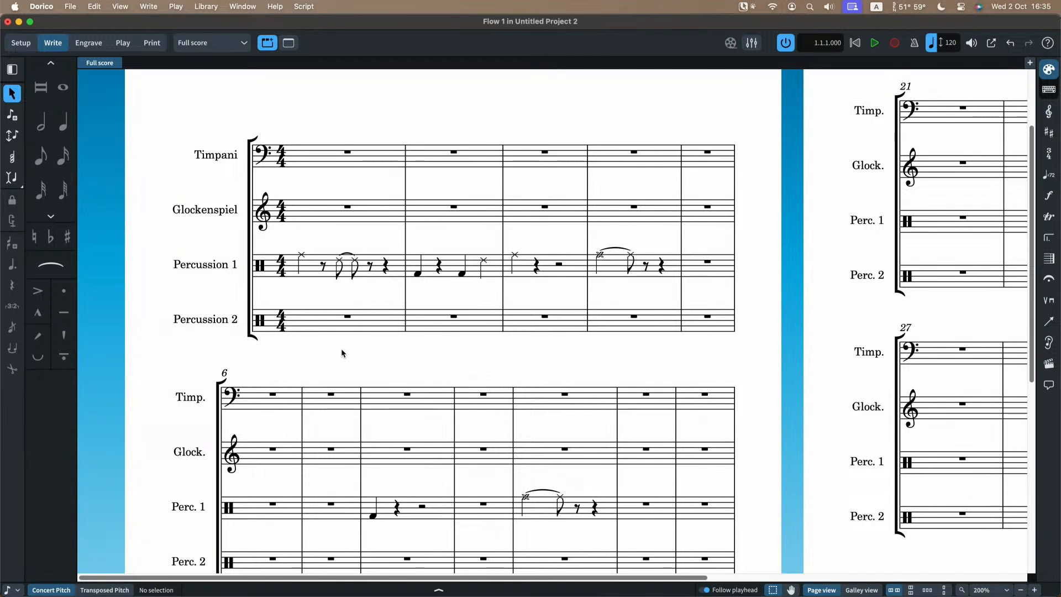
{"action": "left_click", "coordinate": [301, 258]}
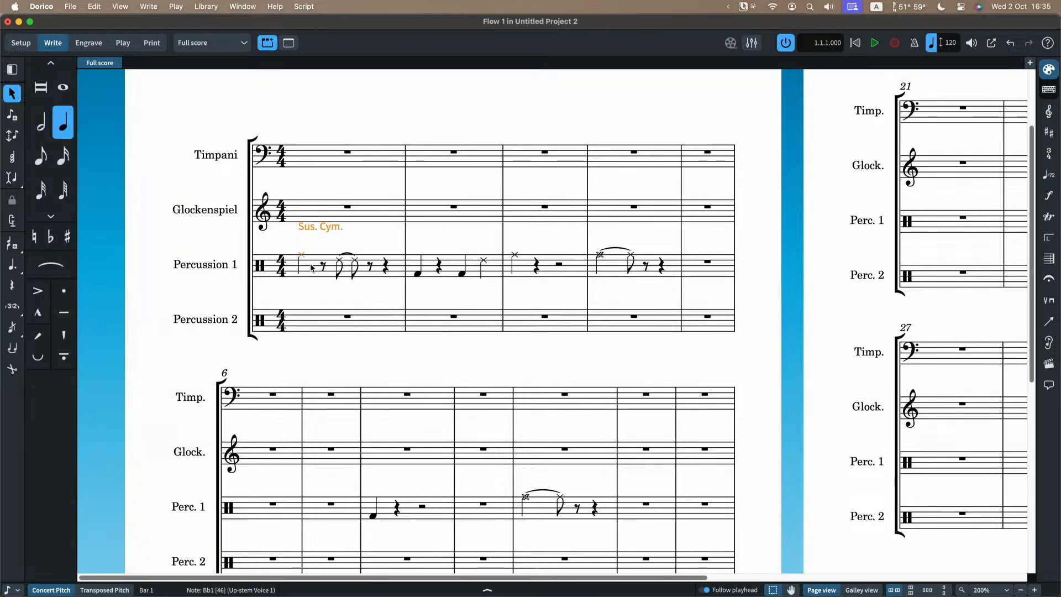
{"action": "left_click", "coordinate": [311, 265]}
{"action": "right_click", "coordinate": [312, 269]}
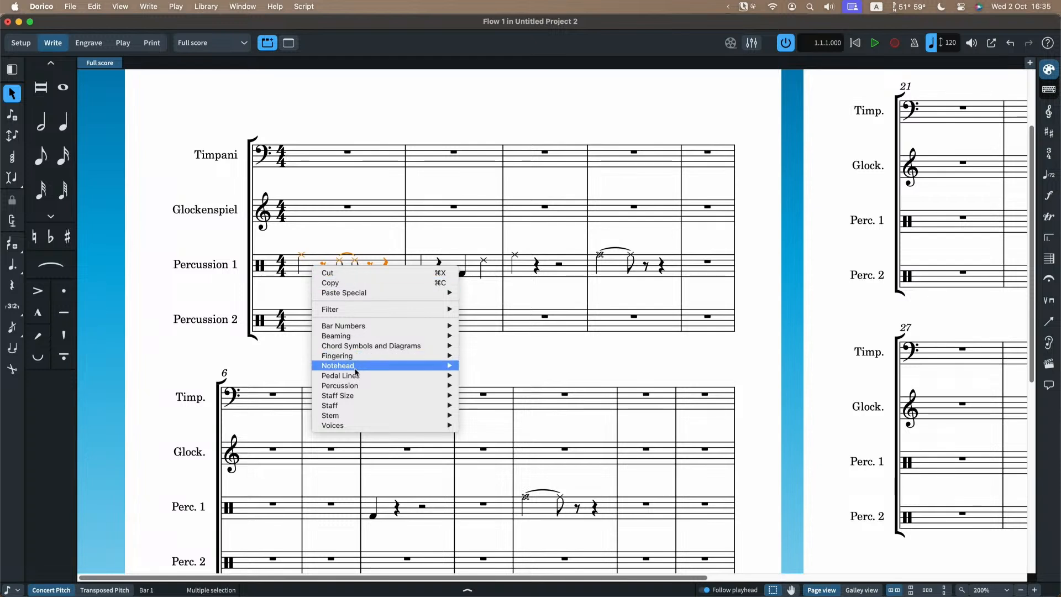
{"action": "mouse_move", "coordinate": [356, 387]}
{"action": "left_click", "coordinate": [497, 385]}
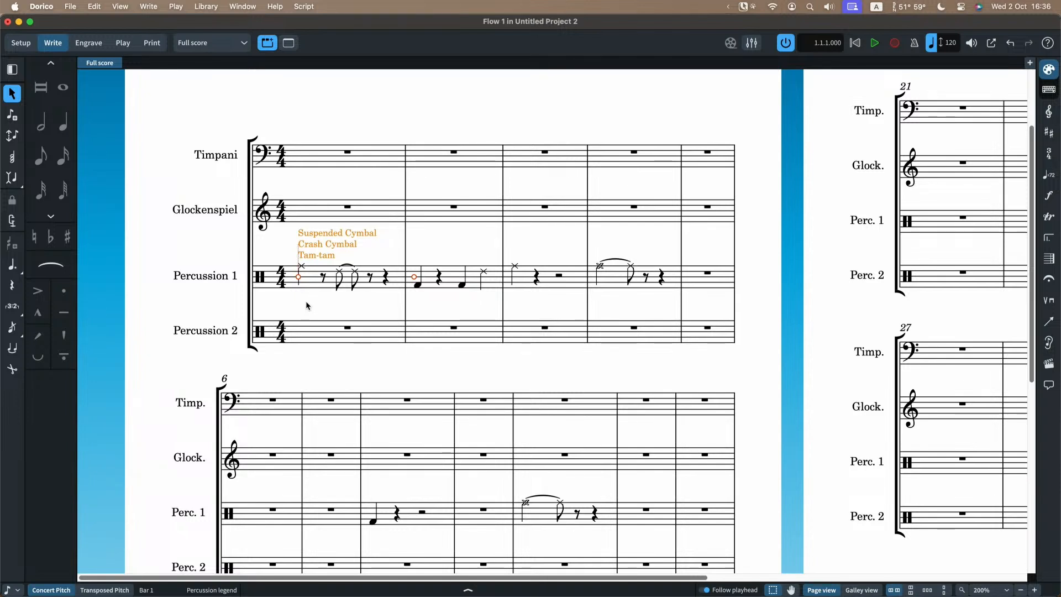
- Add a percussion legend for all instruments to bar 1 of the Percussion 2 staff
{"action": "left_click", "coordinate": [312, 336]}
{"action": "right_click", "coordinate": [311, 337]}
{"action": "mouse_move", "coordinate": [357, 436]}
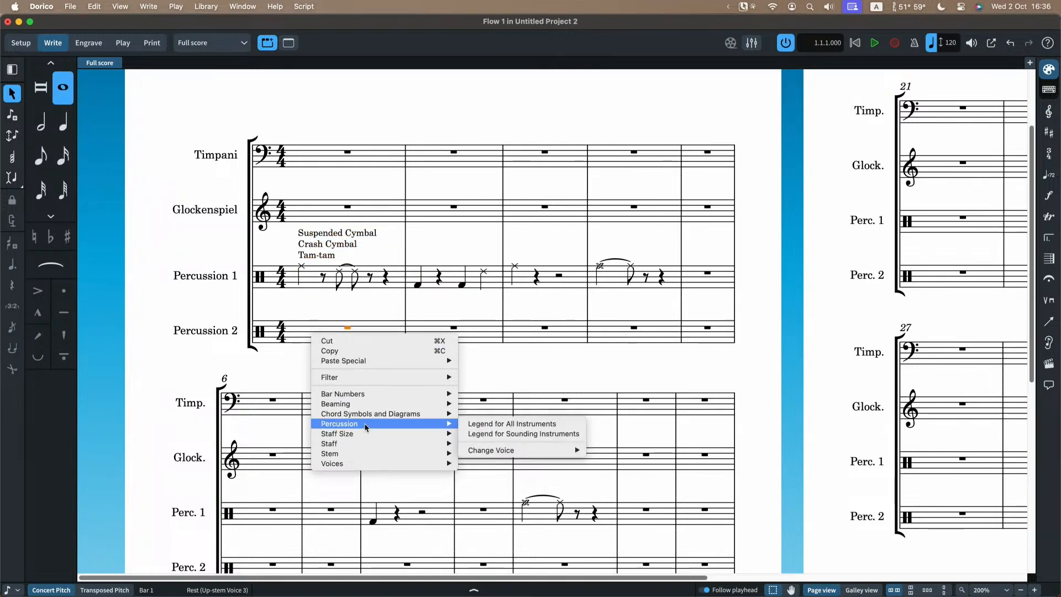
{"action": "left_click", "coordinate": [486, 425]}
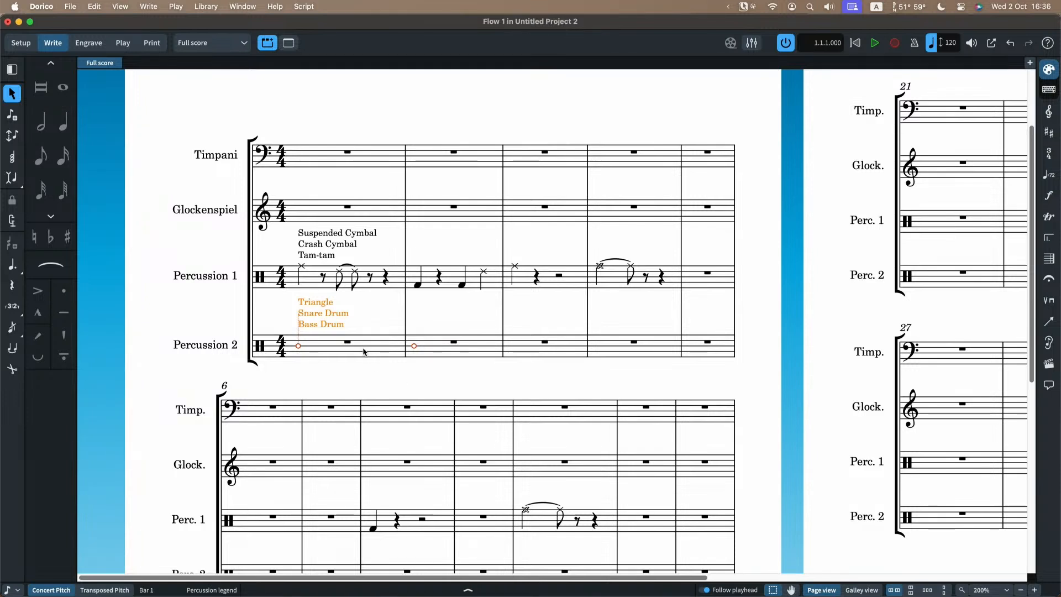
{"action": "left_click", "coordinate": [342, 377]}
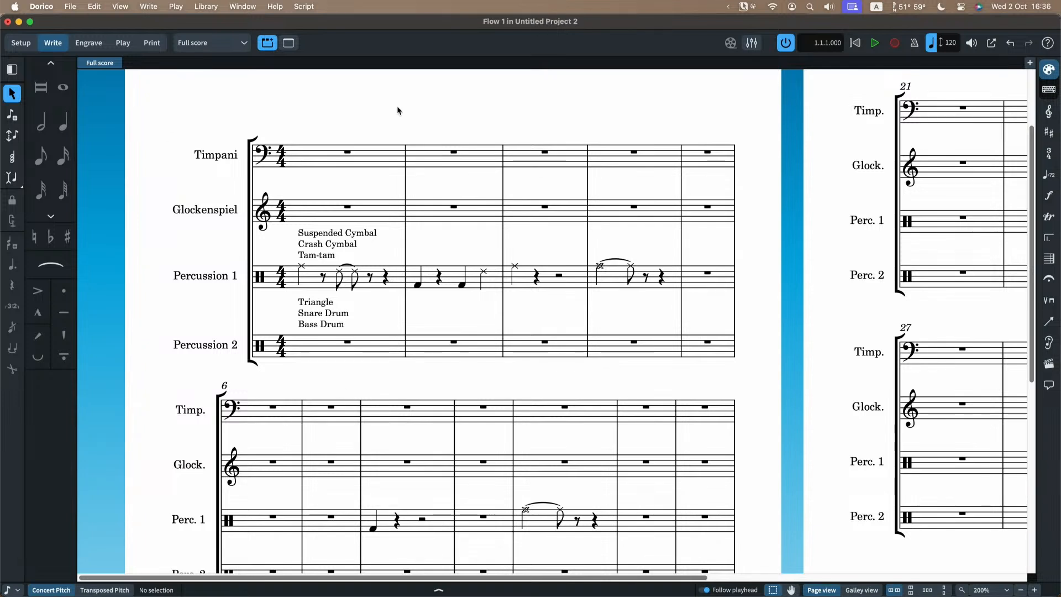
- Enter quarter notes for triangle, snare drum and bass drum on beats 1 to 3 of bar 2 in the Percussion 2 staff
{"action": "left_click", "coordinate": [418, 284]}
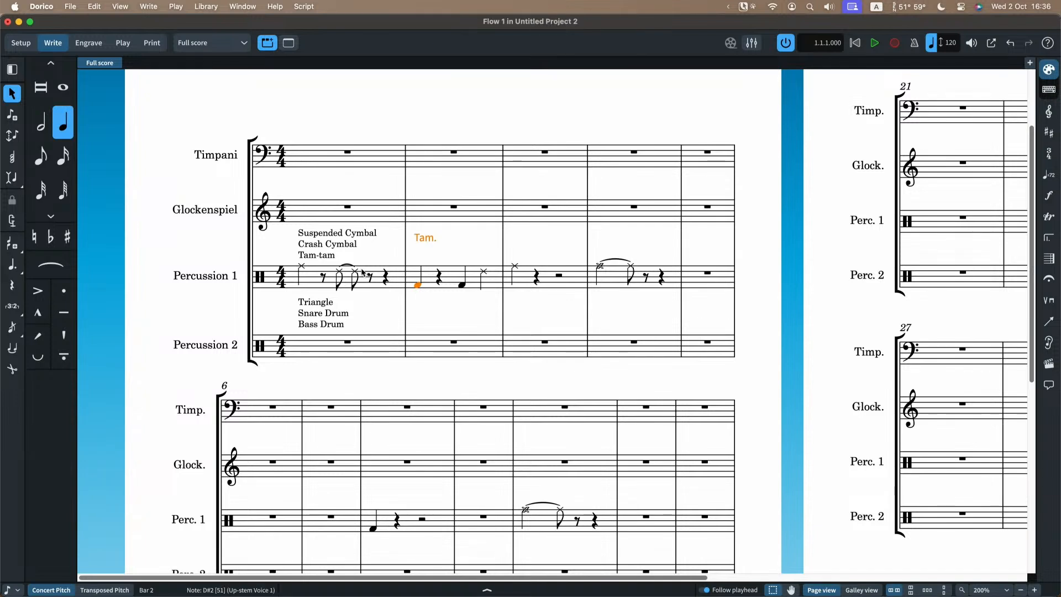
{"action": "left_click", "coordinate": [411, 341]}
{"action": "key", "text": "shift+n"}
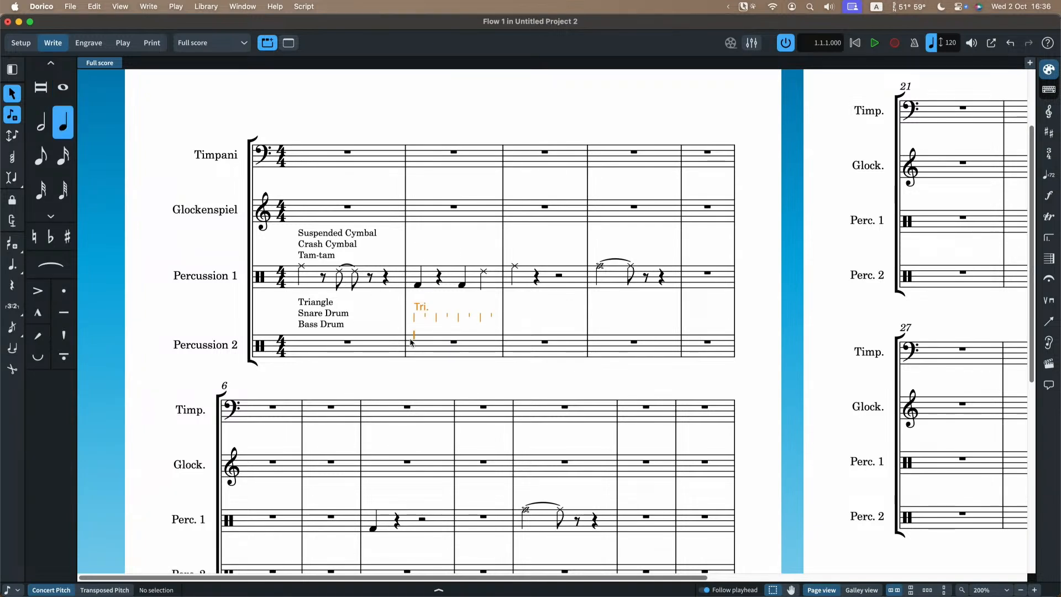
{"action": "key", "text": "y"}
{"action": "key", "text": "Down"}
{"action": "key", "text": "y"}
{"action": "key", "text": "Down"}
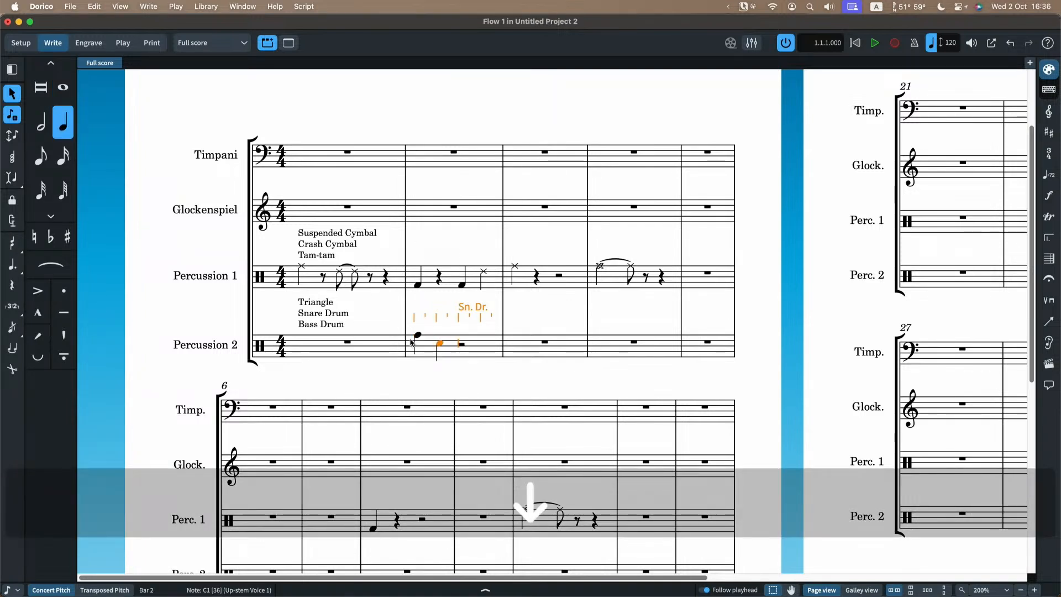
{"action": "key", "text": "y"}
{"action": "key", "text": "Escape"}
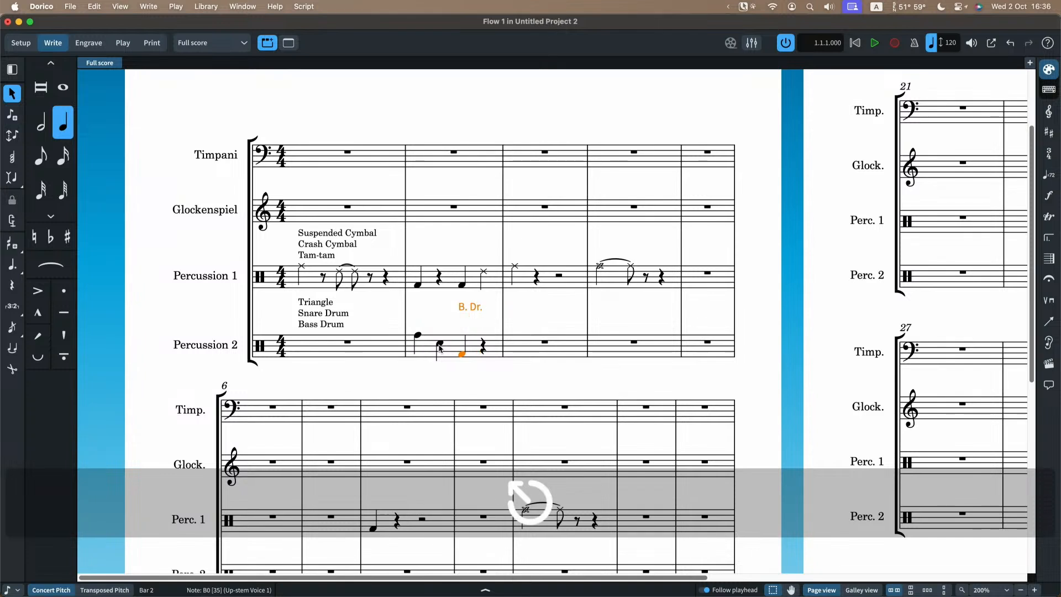
- Check which instrument plays each note in bar 2 of Percussion 2 and several notes in bars 1 to 3 of Percussion 1
{"action": "left_click", "coordinate": [418, 335]}
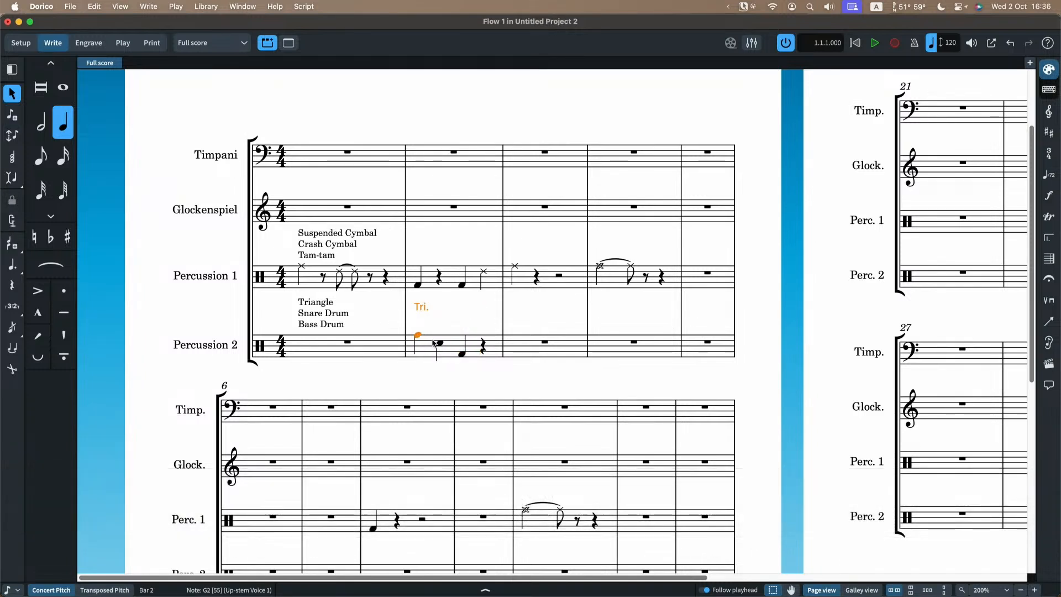
{"action": "left_click", "coordinate": [439, 343]}
{"action": "left_click", "coordinate": [461, 353]}
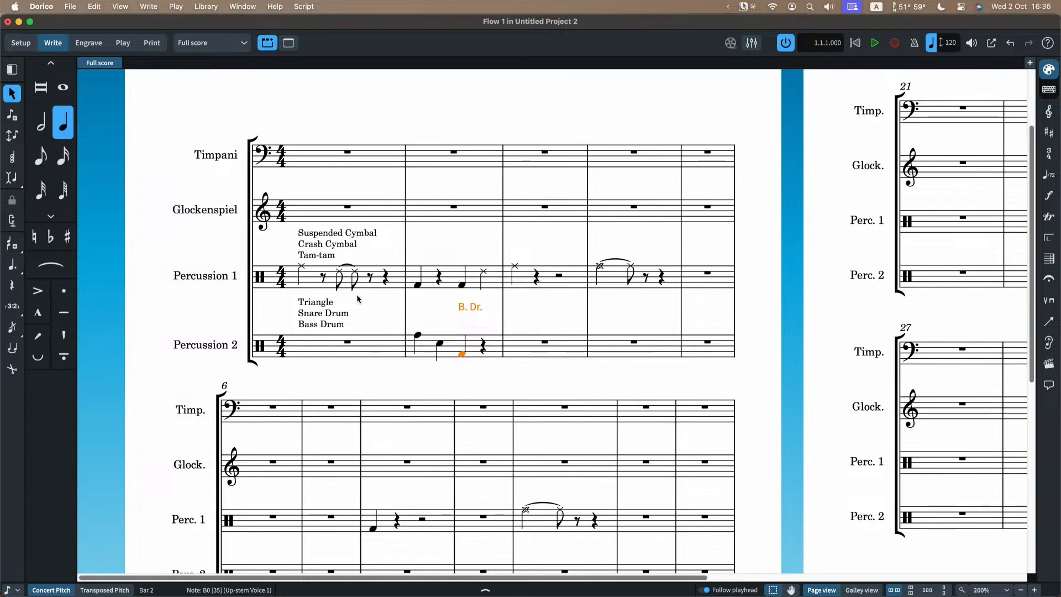
{"action": "left_click", "coordinate": [302, 268]}
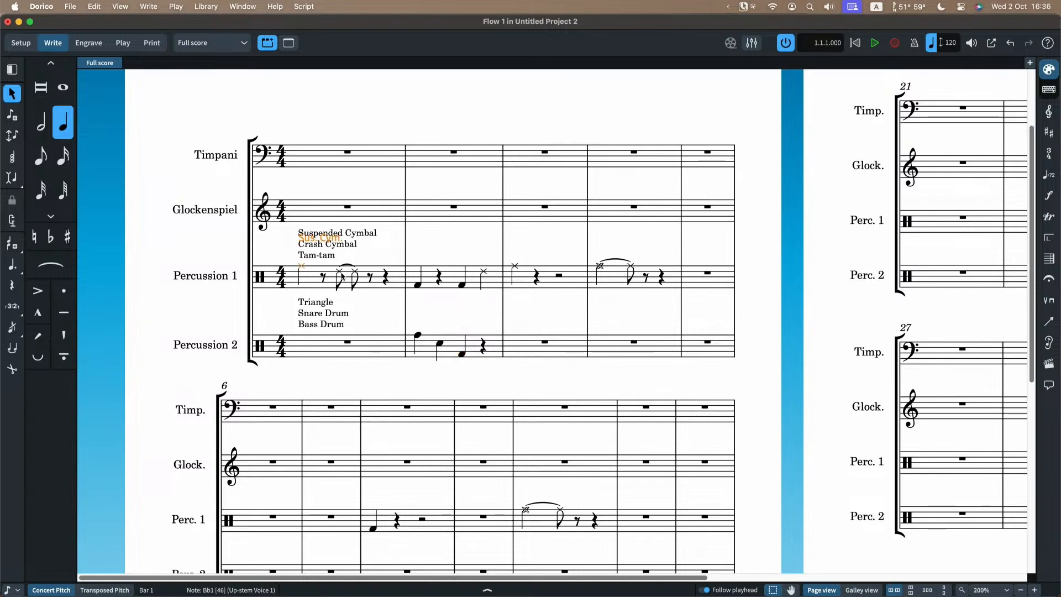
{"action": "left_click", "coordinate": [340, 273]}
{"action": "left_click", "coordinate": [484, 274]}
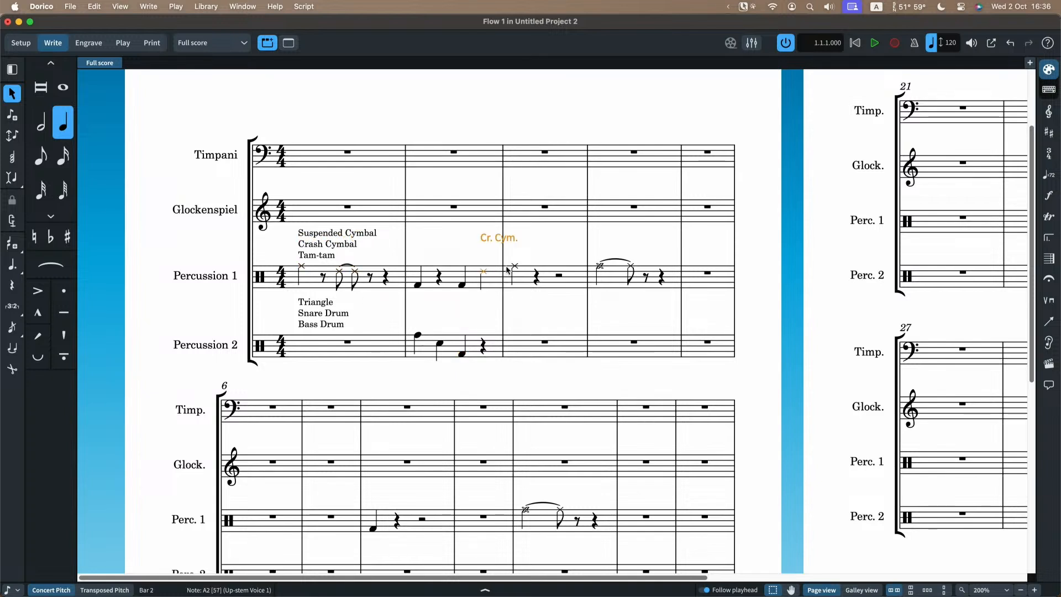
{"action": "left_click", "coordinate": [513, 268]}
{"action": "left_click", "coordinate": [472, 245]}
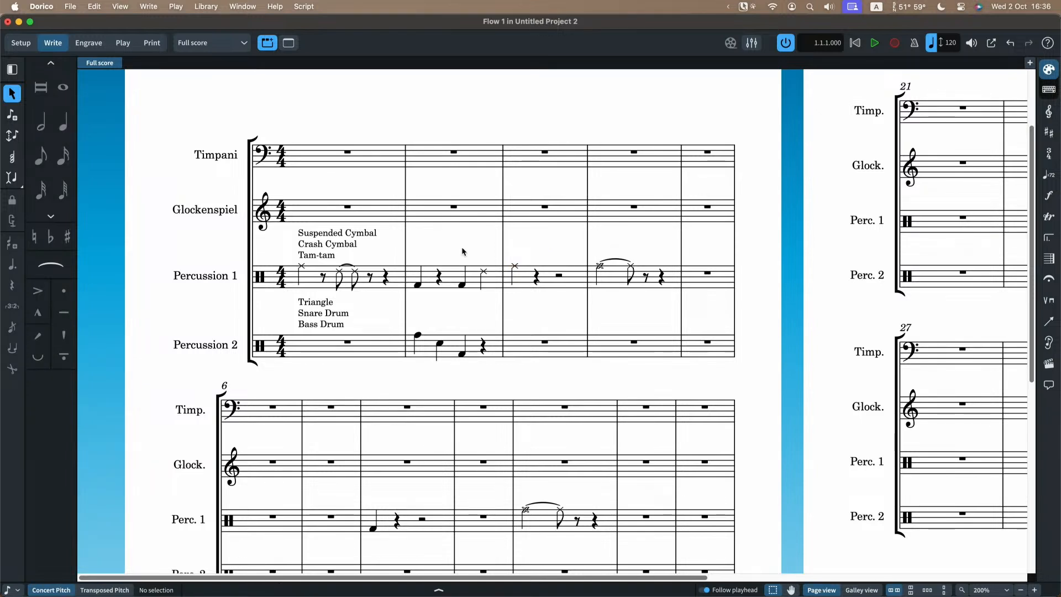
- In Setup mode, add a suspended cymbal to the empty Percussion 1 player
{"action": "left_click", "coordinate": [21, 43]}
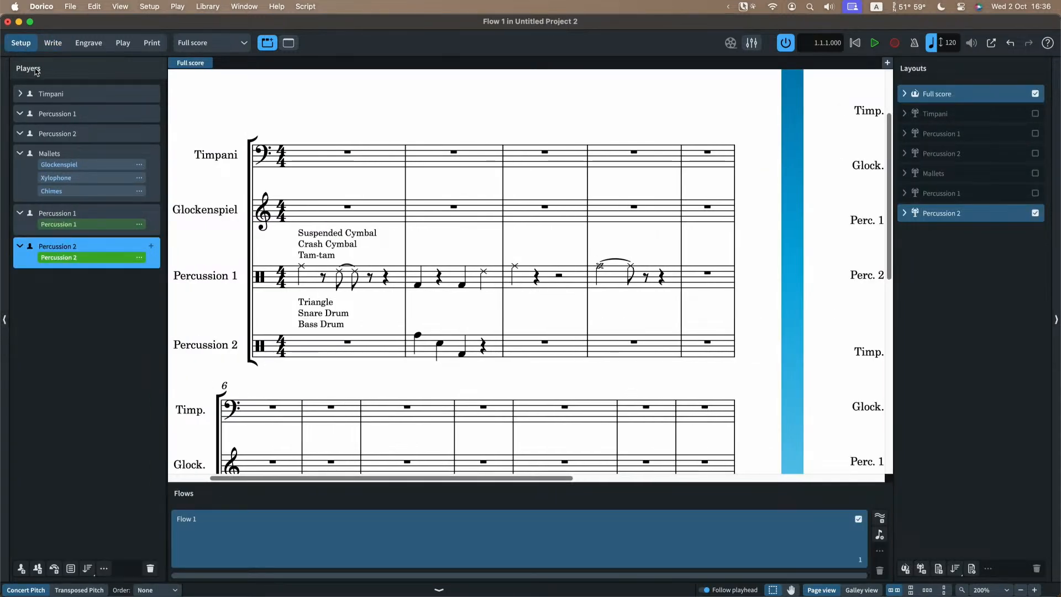
{"action": "left_click", "coordinate": [152, 114]}
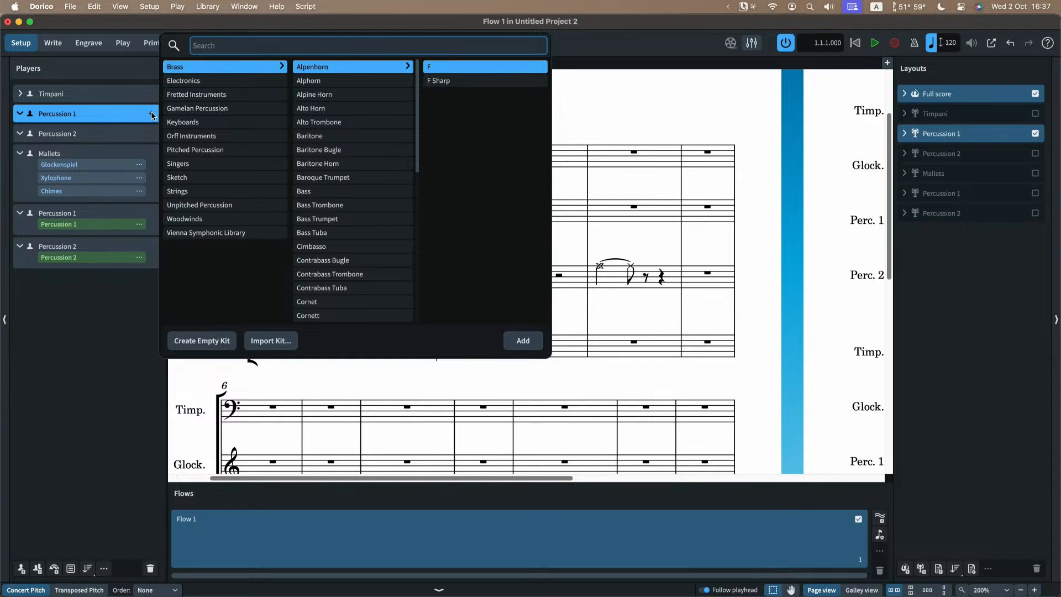
{"action": "type", "text": "suspen"}
{"action": "key", "text": "Return"}
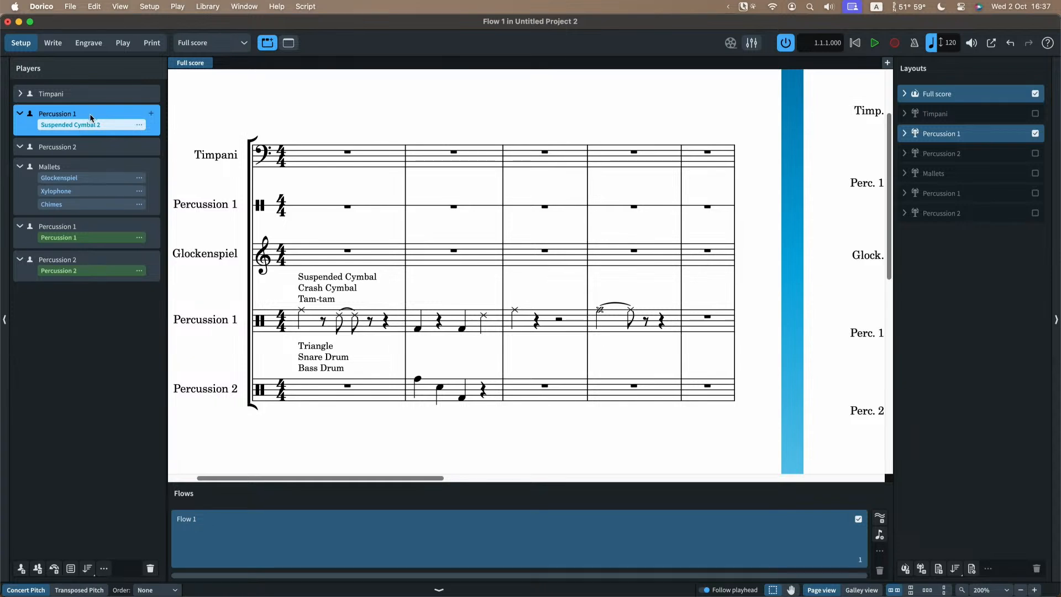
- Edit the playing techniques of Suspended Cymbal 2 and try Plus and Larger noteheads for its natural technique
{"action": "left_click", "coordinate": [139, 125]}
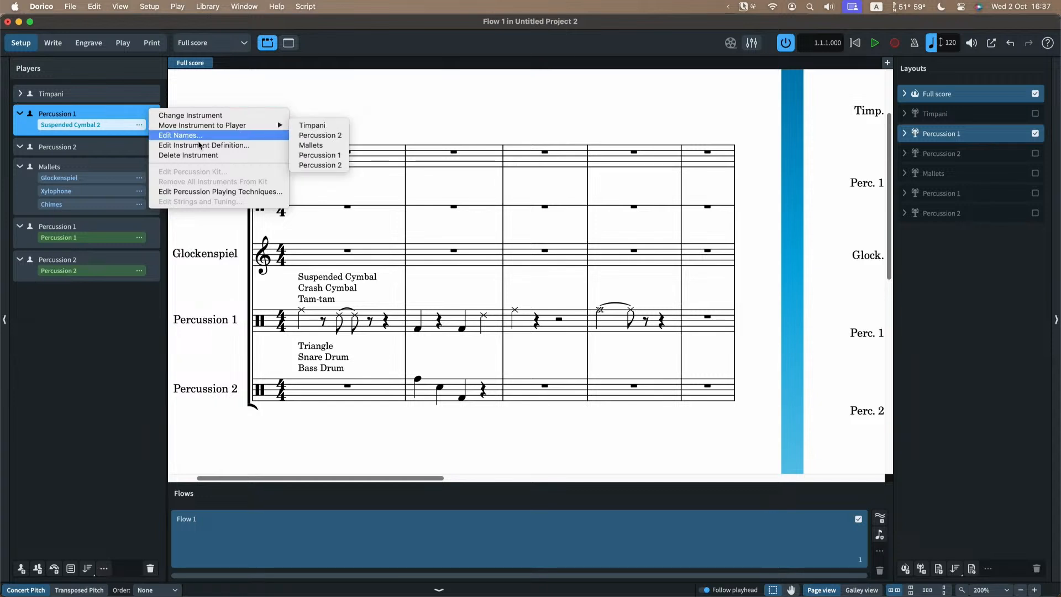
{"action": "left_click", "coordinate": [195, 191]}
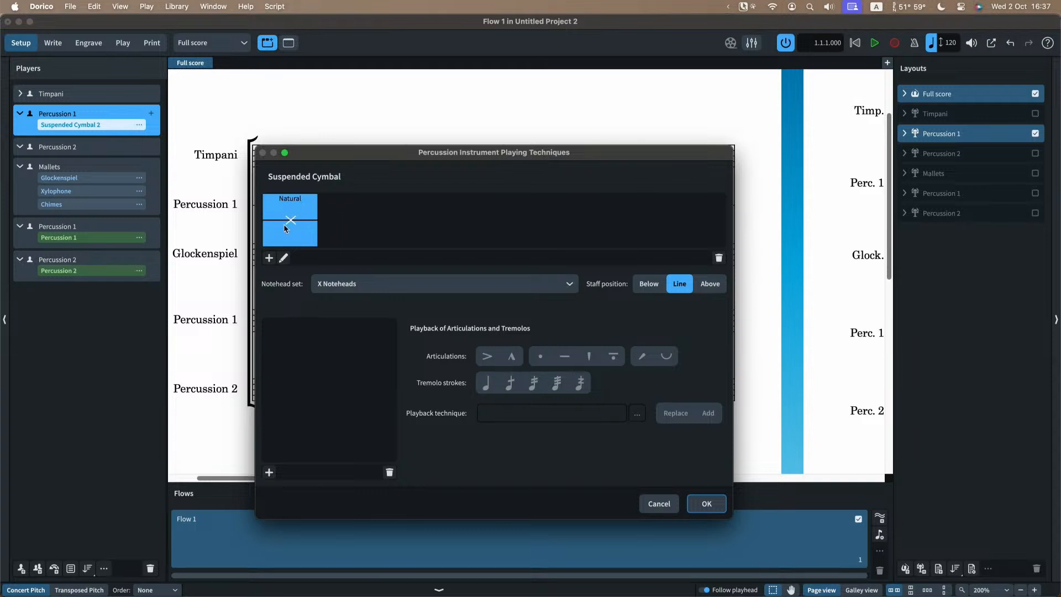
{"action": "left_click_drag", "start_coordinate": [320, 157], "coordinate": [432, 139]}
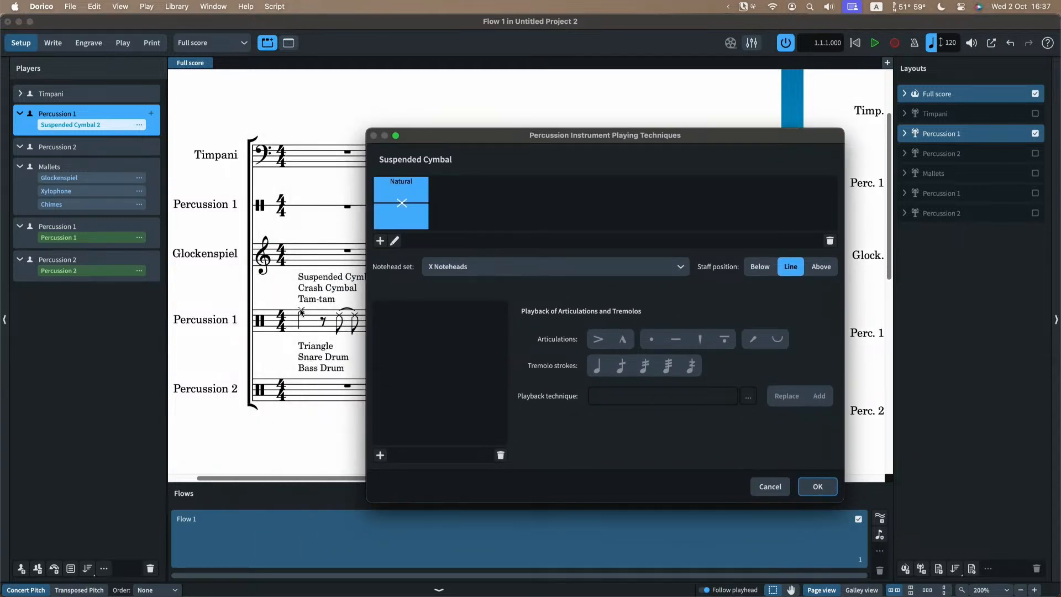
{"action": "left_click_drag", "start_coordinate": [464, 140], "coordinate": [411, 139]}
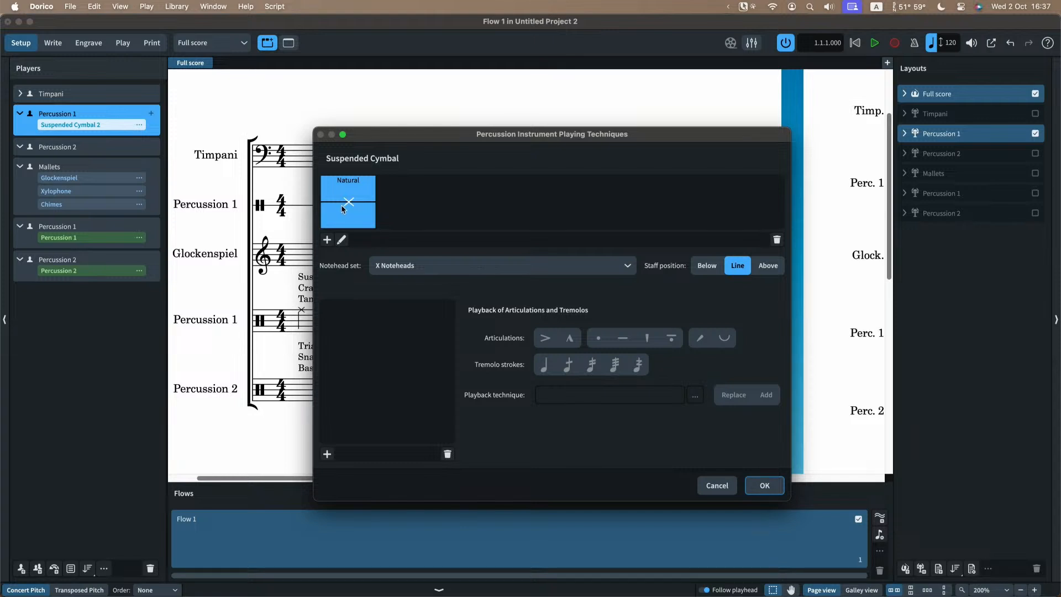
{"action": "left_click", "coordinate": [385, 270]}
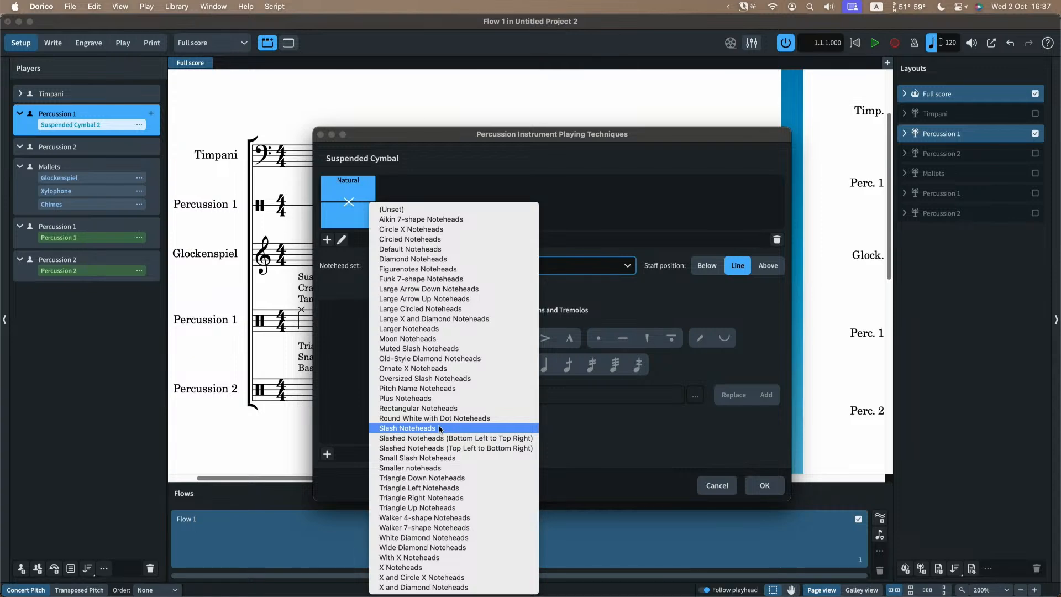
{"action": "left_click", "coordinate": [437, 398]}
{"action": "left_click", "coordinate": [407, 266]}
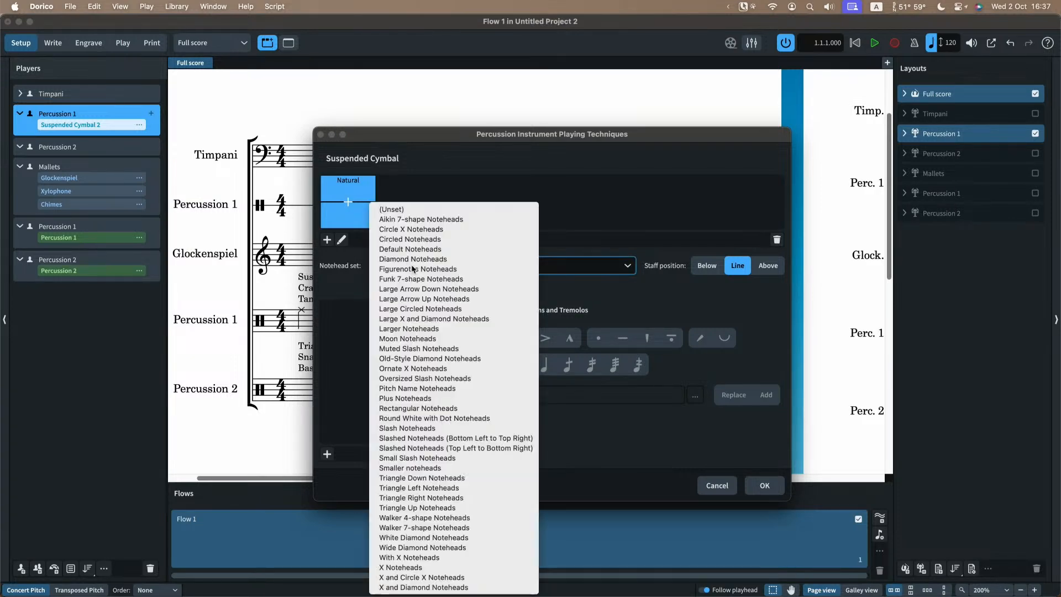
{"action": "left_click", "coordinate": [417, 329]}
- Try the Funk 7-shape, Default, Diamond, Ornate X and unset notehead sets on the suspended cymbal's natural technique
{"action": "left_click", "coordinate": [428, 270]}
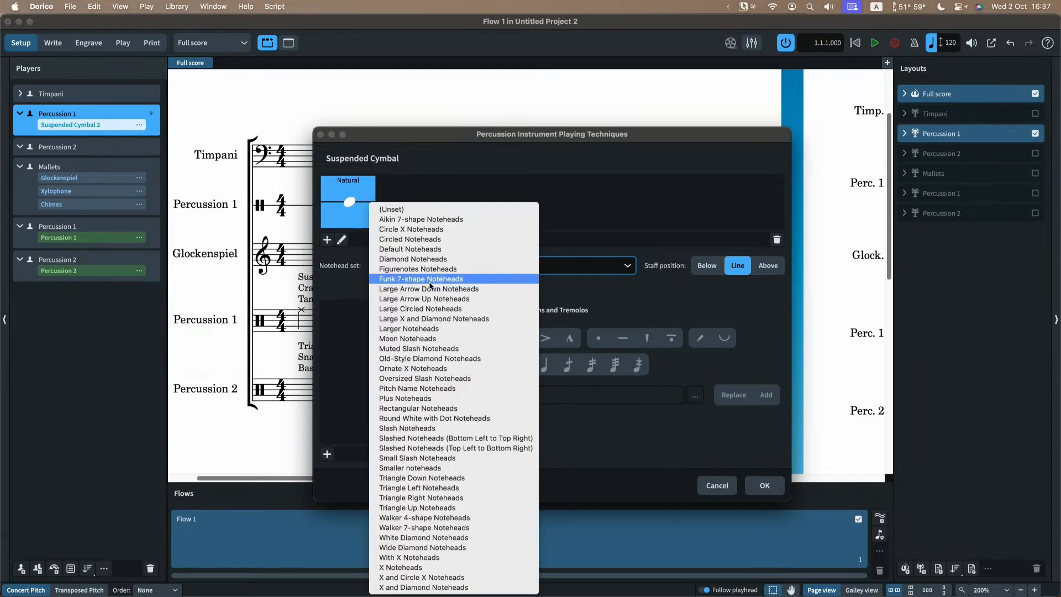
{"action": "left_click", "coordinate": [429, 279]}
{"action": "left_click", "coordinate": [435, 267]}
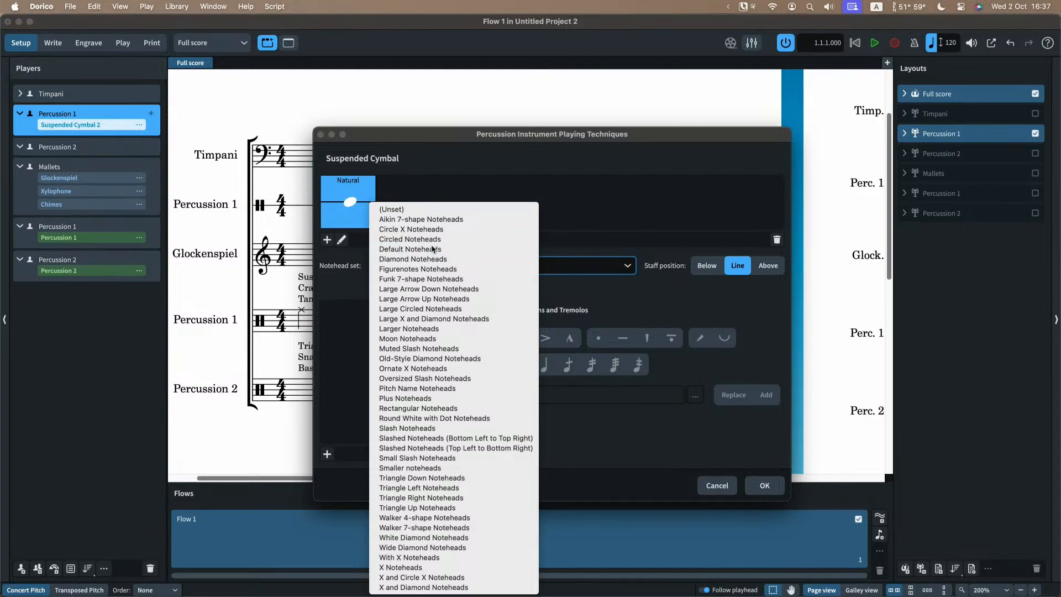
{"action": "left_click", "coordinate": [434, 249]}
{"action": "left_click", "coordinate": [435, 270]}
{"action": "left_click", "coordinate": [434, 259]}
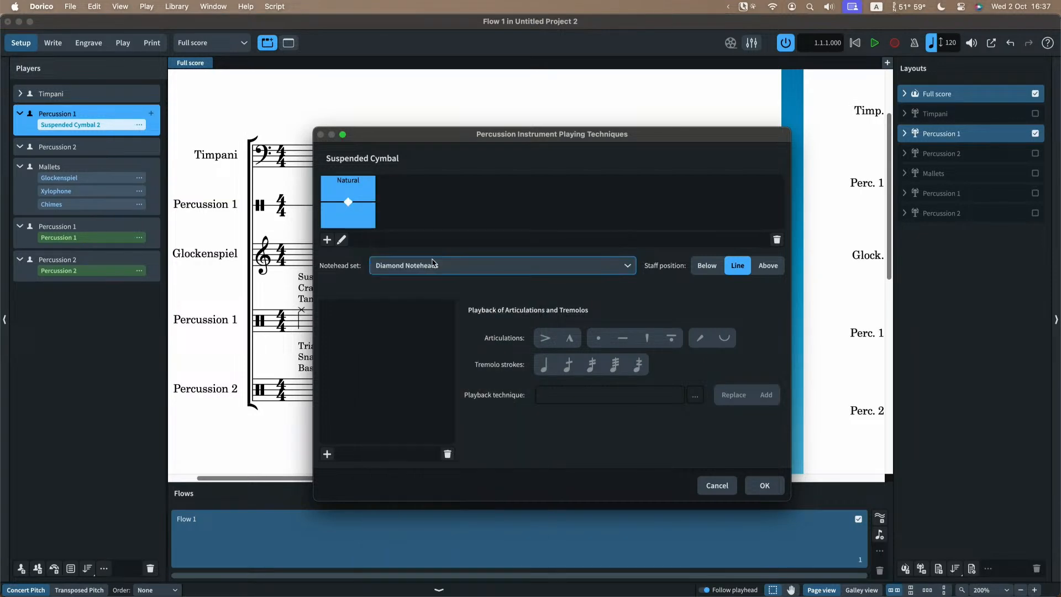
{"action": "left_click", "coordinate": [435, 262]}
{"action": "left_click", "coordinate": [442, 368]}
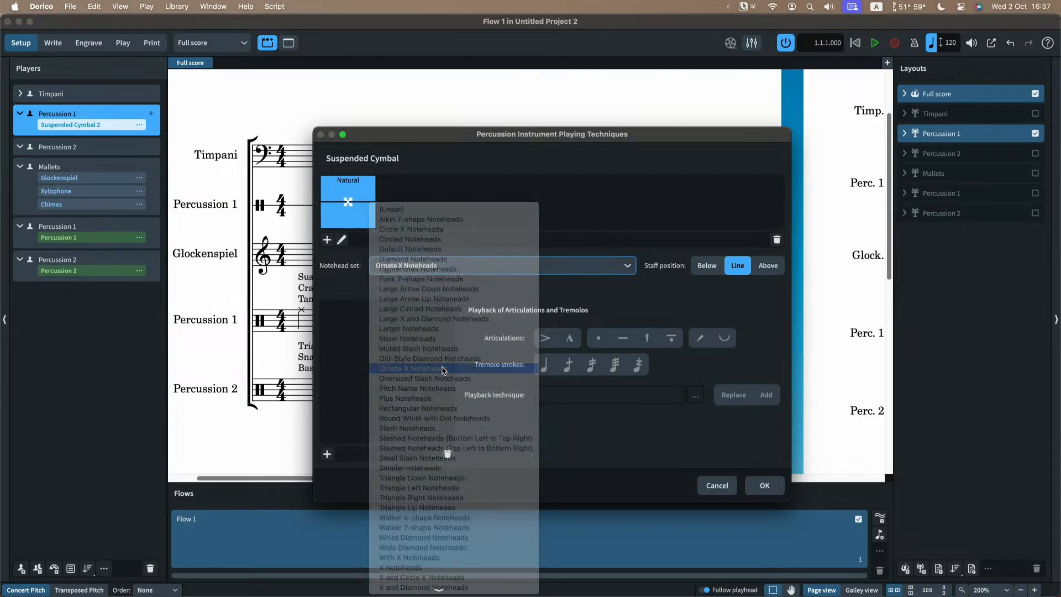
{"action": "left_click", "coordinate": [424, 266]}
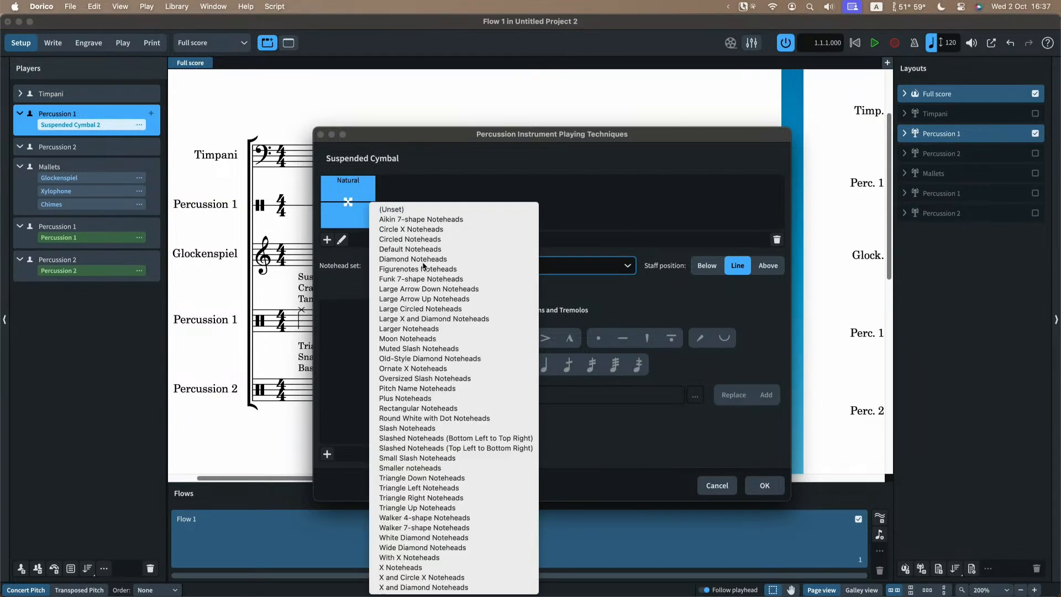
{"action": "left_click", "coordinate": [413, 211]}
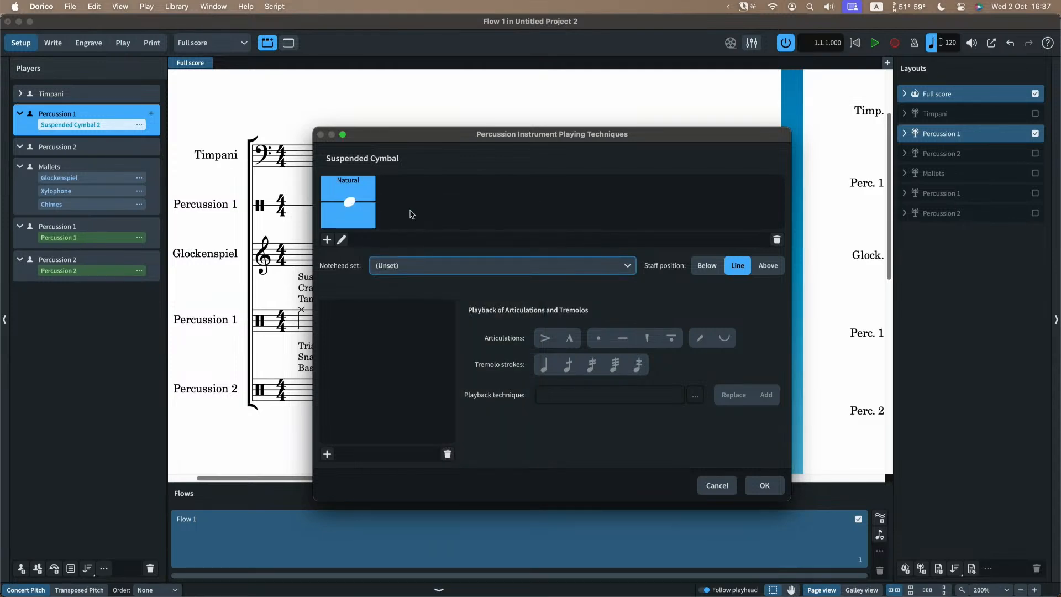
- Return the suspended cymbal's natural technique to X Noteheads and discard the playing technique edits
{"action": "left_click", "coordinate": [396, 267]}
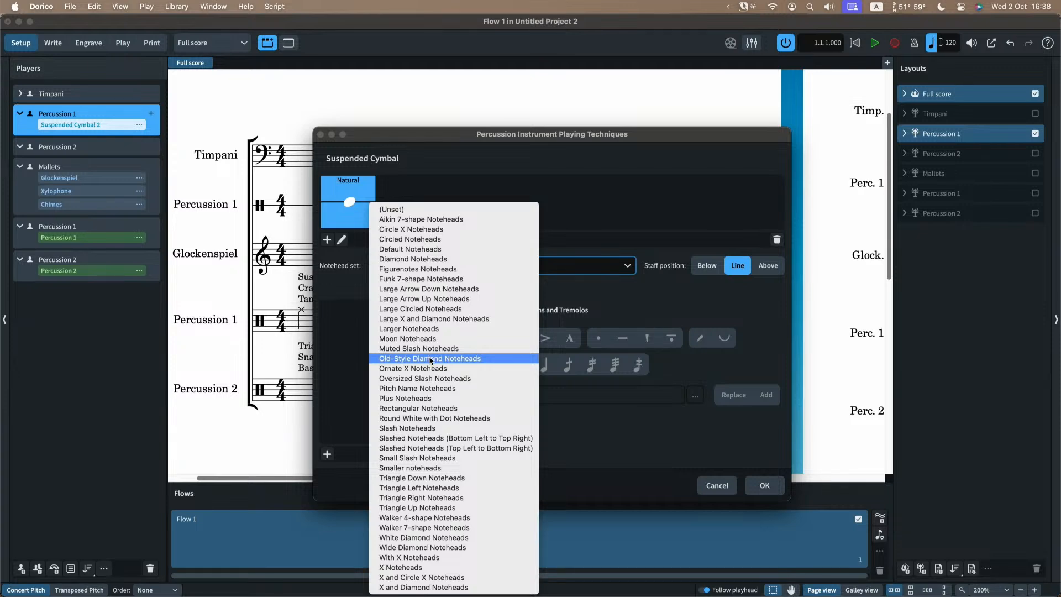
{"action": "left_click", "coordinate": [432, 566]}
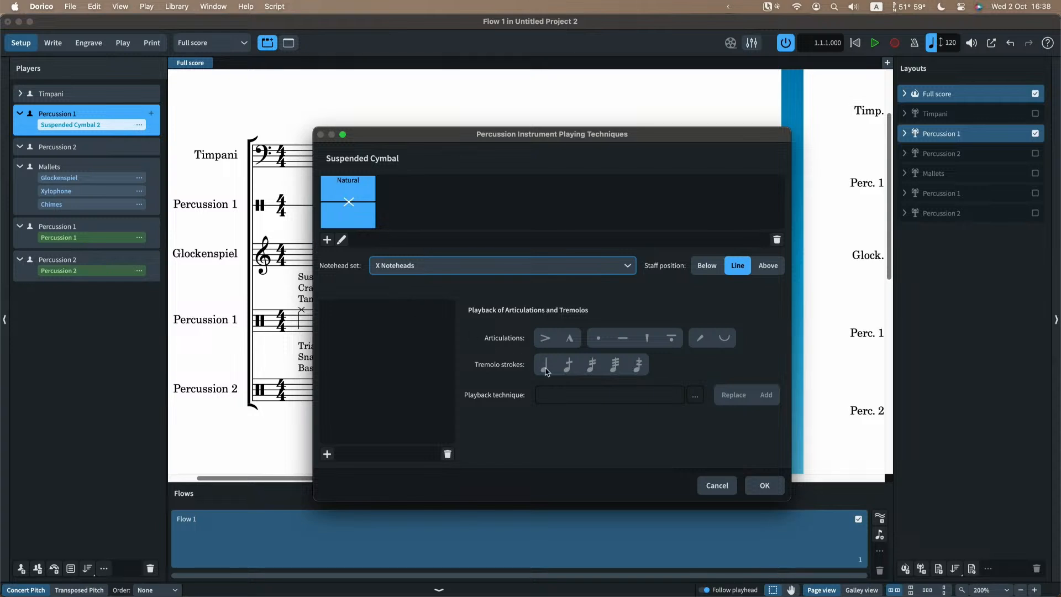
{"action": "left_click", "coordinate": [725, 486]}
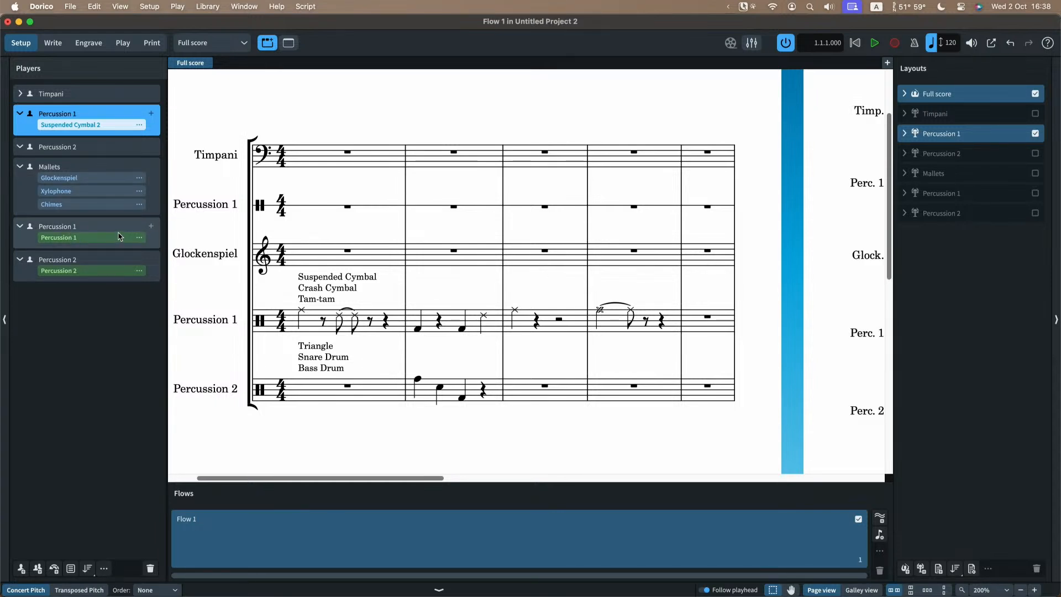
{"action": "left_click", "coordinate": [139, 125]}
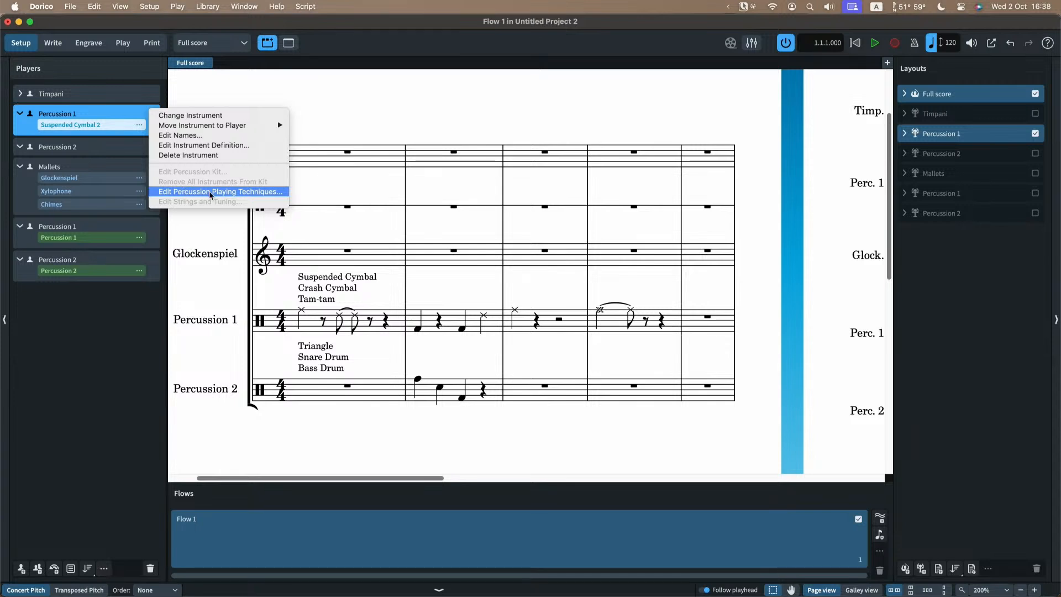
{"action": "left_click", "coordinate": [177, 245]}
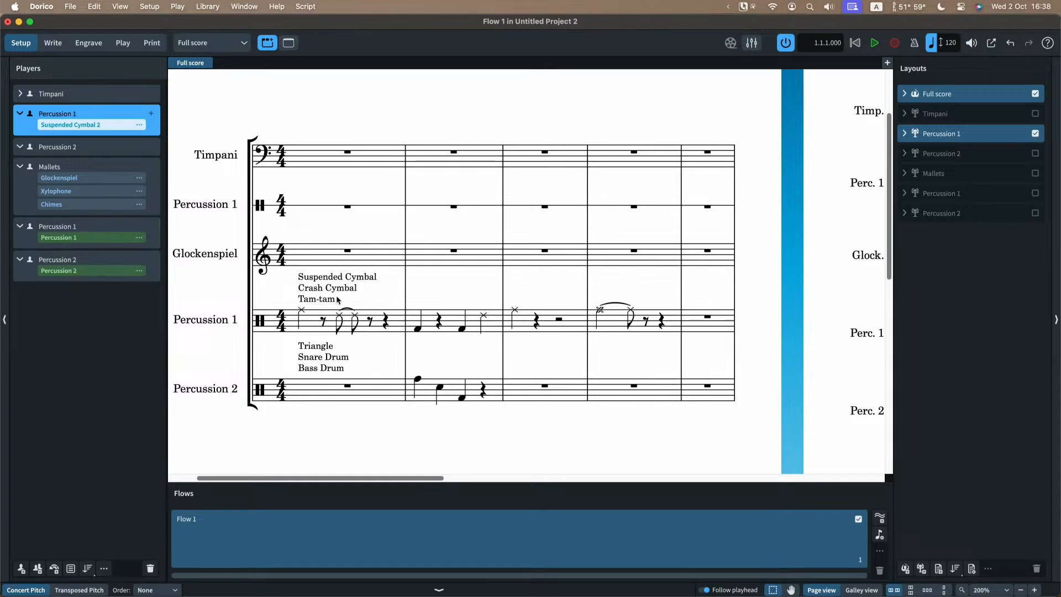
- Add a Bell playing technique to the tam-tam in the Percussion 1 kit
{"action": "left_click", "coordinate": [140, 238]}
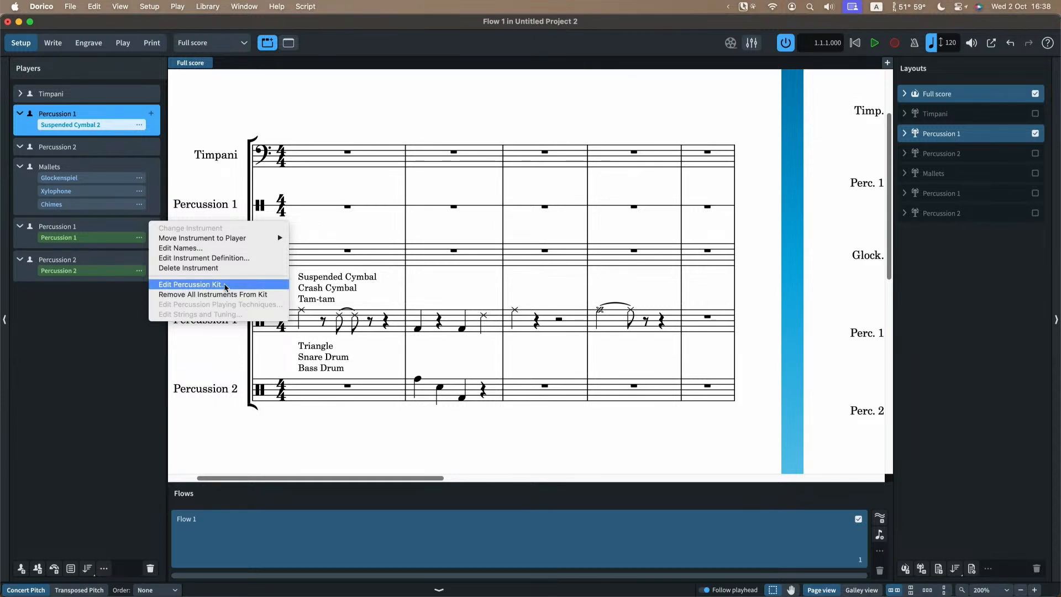
{"action": "left_click", "coordinate": [235, 287]}
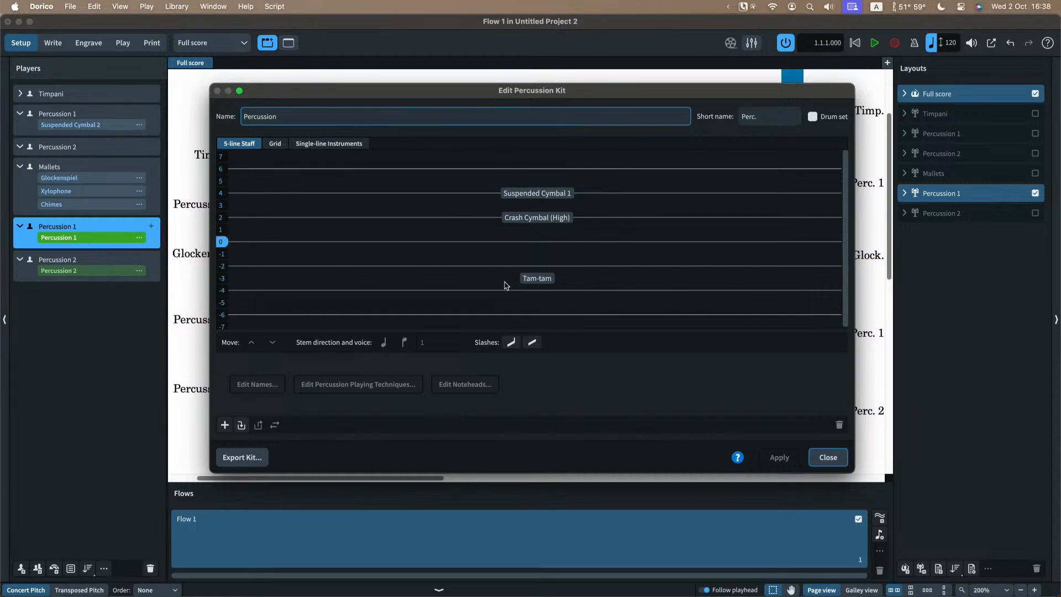
{"action": "left_click", "coordinate": [532, 279]}
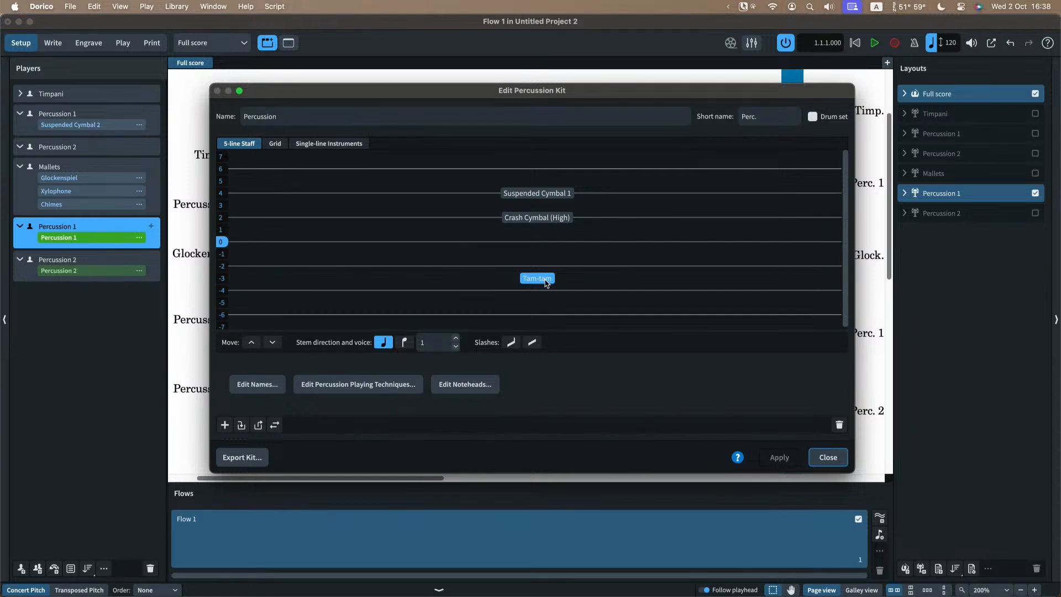
{"action": "left_click", "coordinate": [339, 386]}
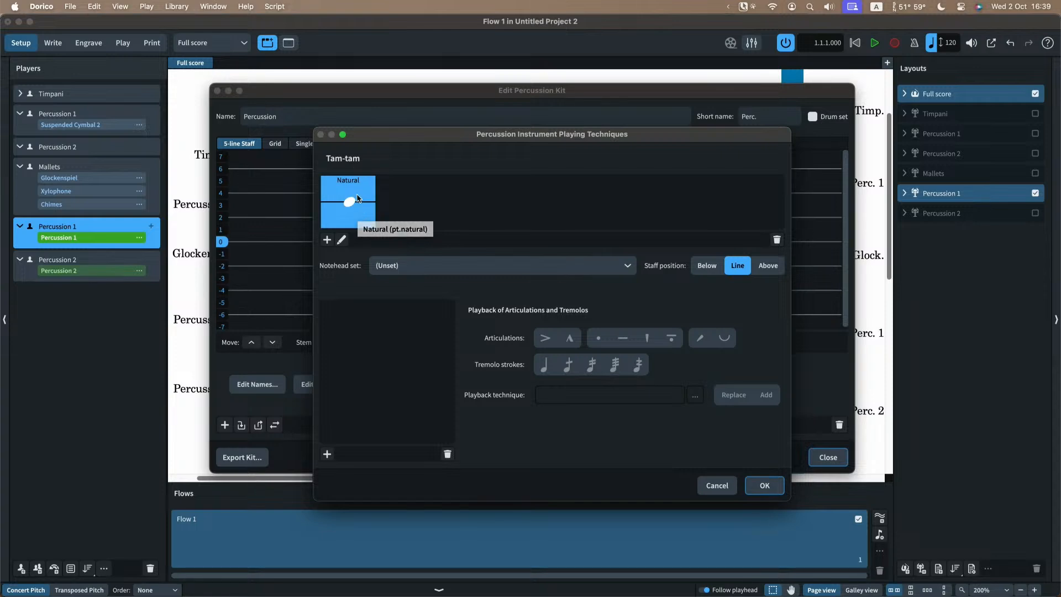
{"action": "left_click", "coordinate": [402, 264]}
{"action": "left_click", "coordinate": [337, 284]}
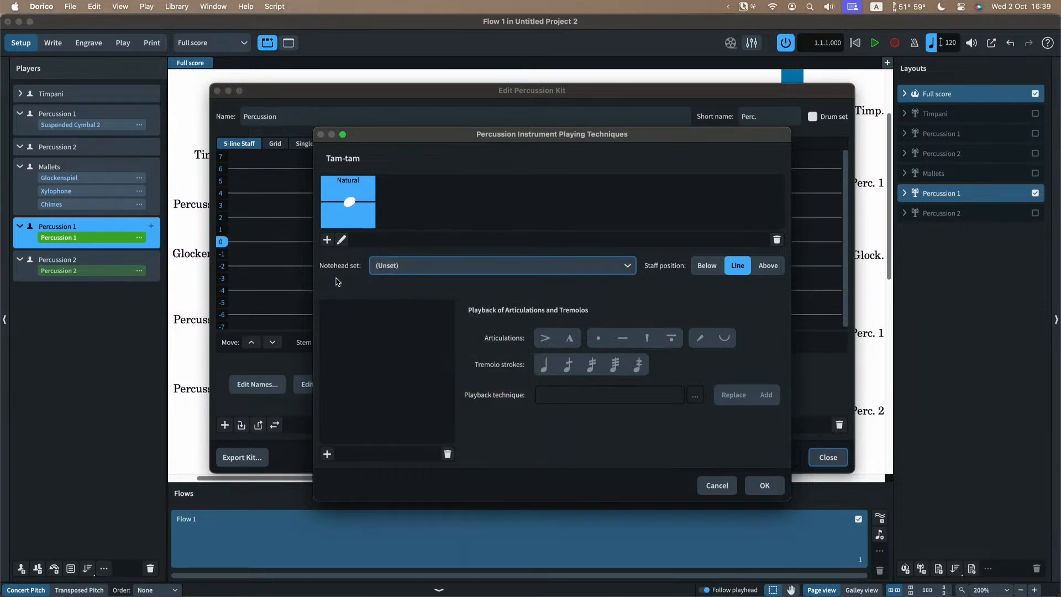
{"action": "left_click", "coordinate": [327, 242]}
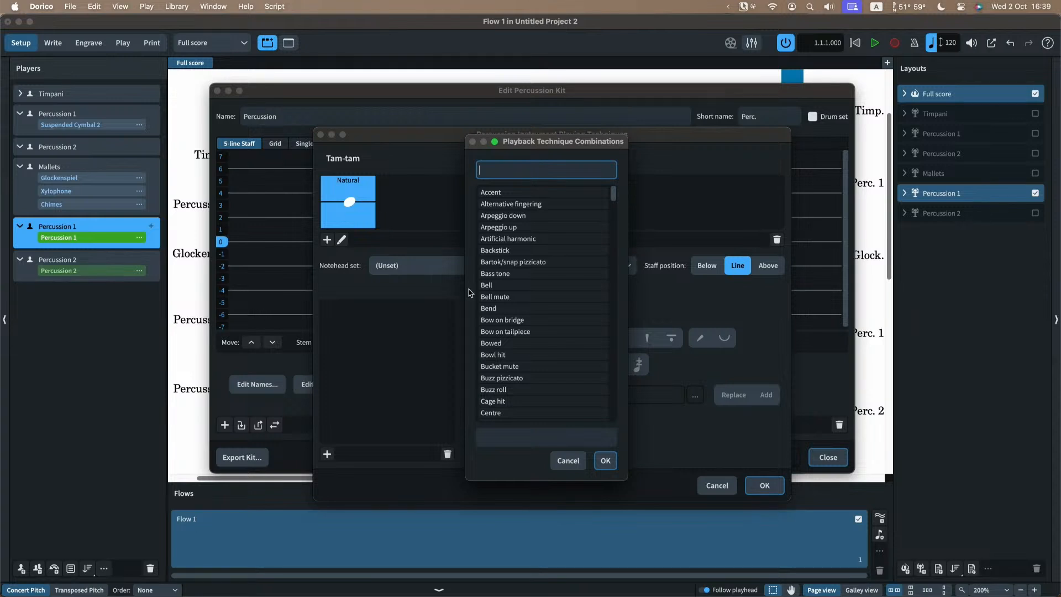
{"action": "left_click", "coordinate": [495, 286]}
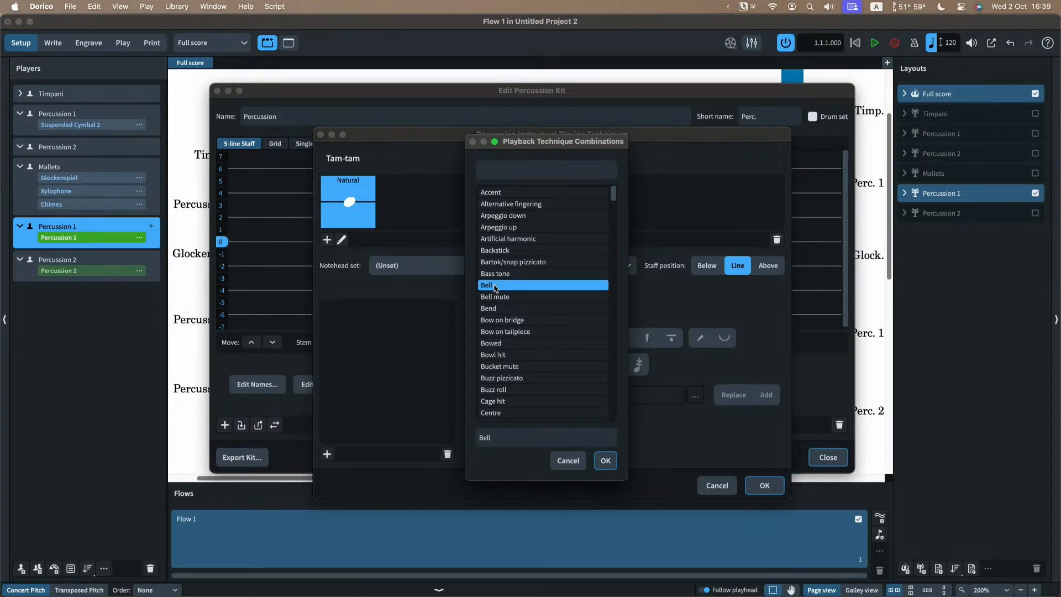
{"action": "left_click", "coordinate": [605, 461]}
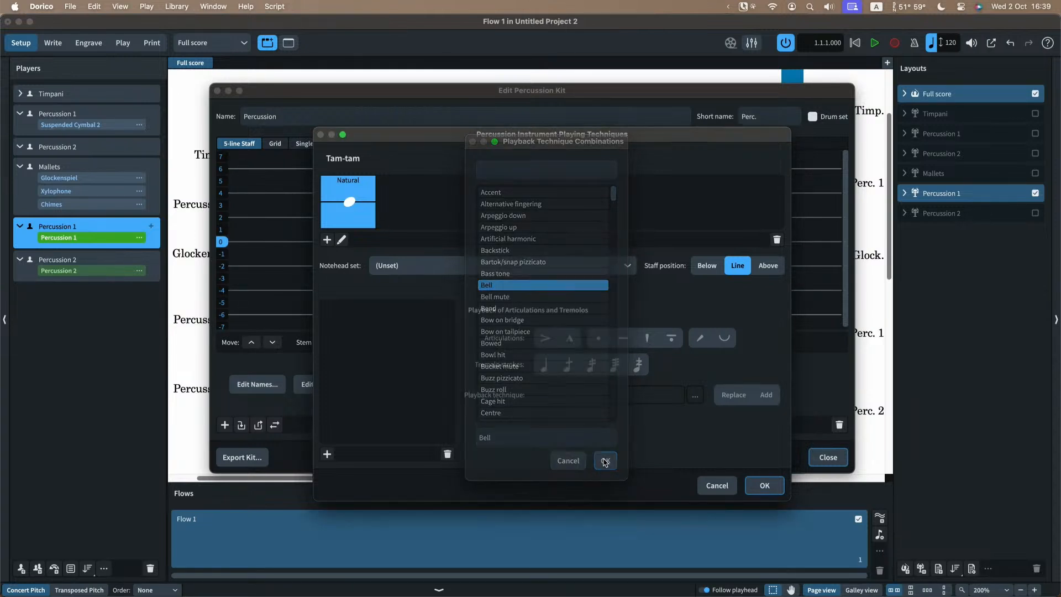
- Give the tam-tam's Bell technique Old-Style Diamond Noteheads, compare it with the natural technique, and save the changes
{"action": "left_click", "coordinate": [358, 211]}
{"action": "left_click", "coordinate": [401, 213]}
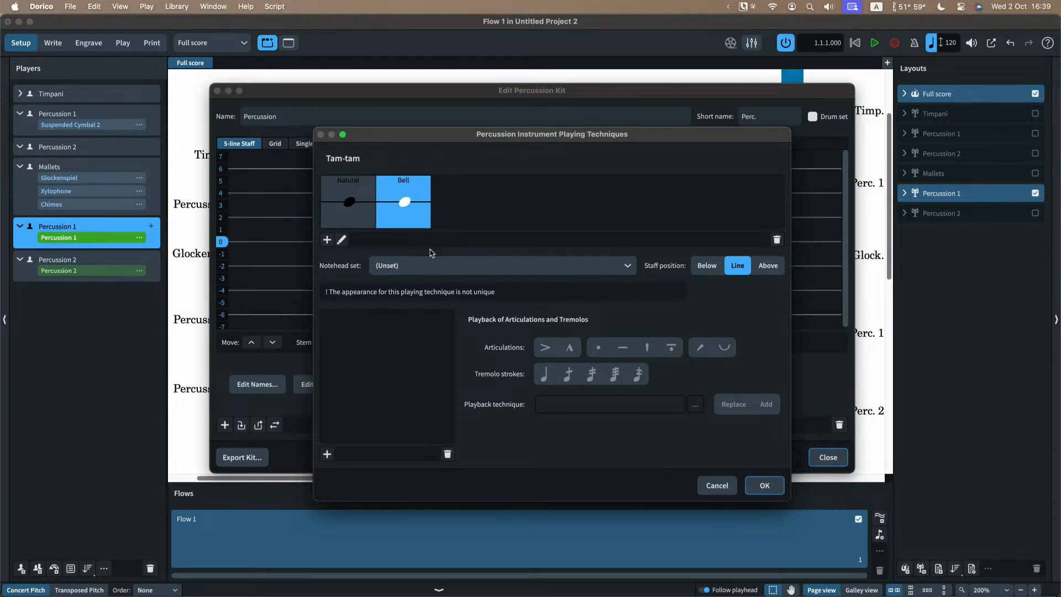
{"action": "left_click", "coordinate": [431, 267]}
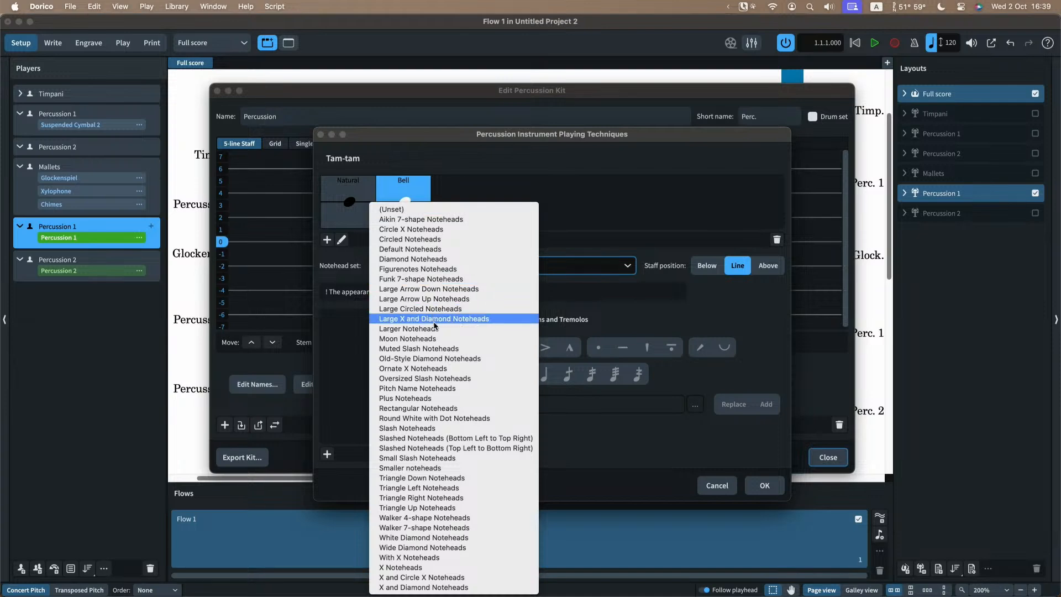
{"action": "left_click", "coordinate": [445, 369]}
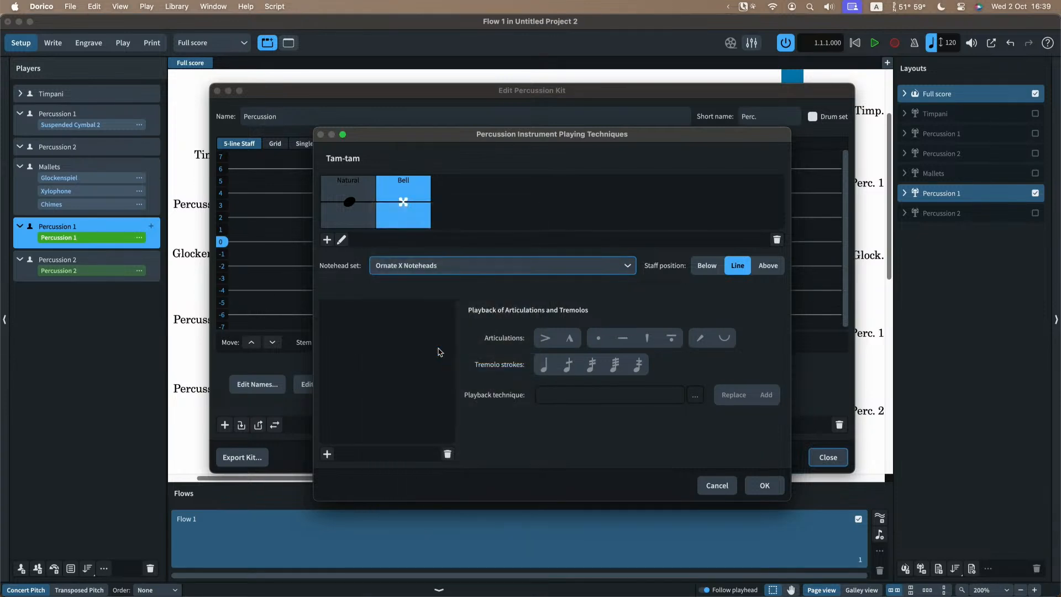
{"action": "left_click", "coordinate": [418, 266]}
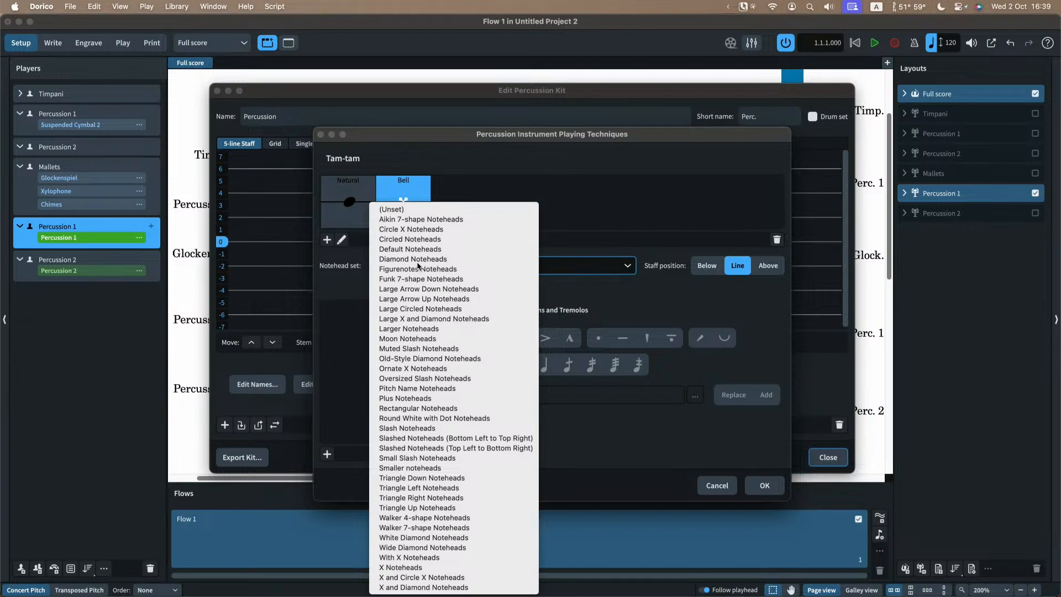
{"action": "left_click", "coordinate": [429, 360]}
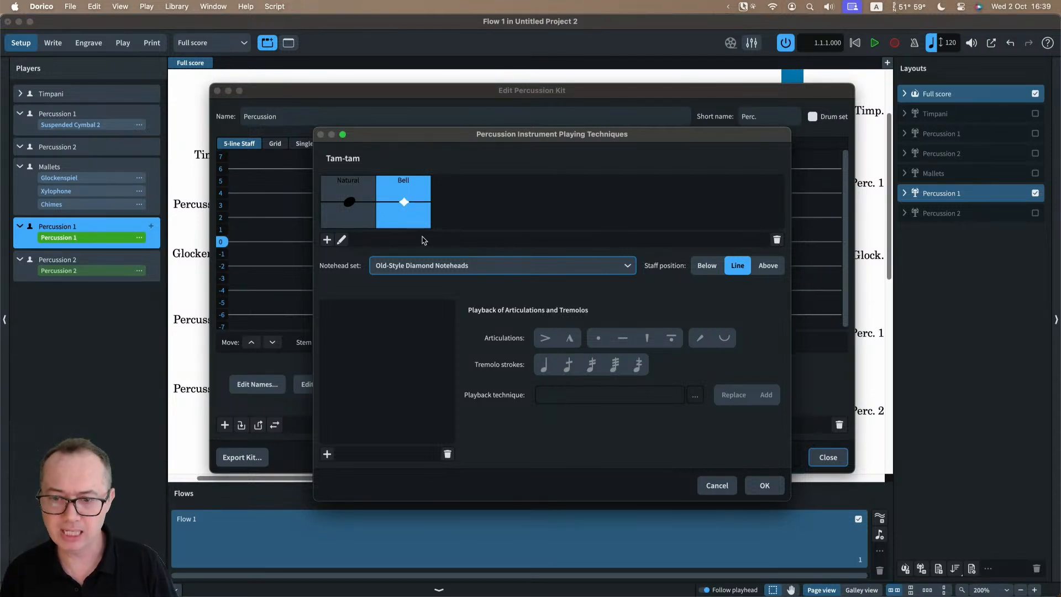
{"action": "left_click", "coordinate": [357, 209]}
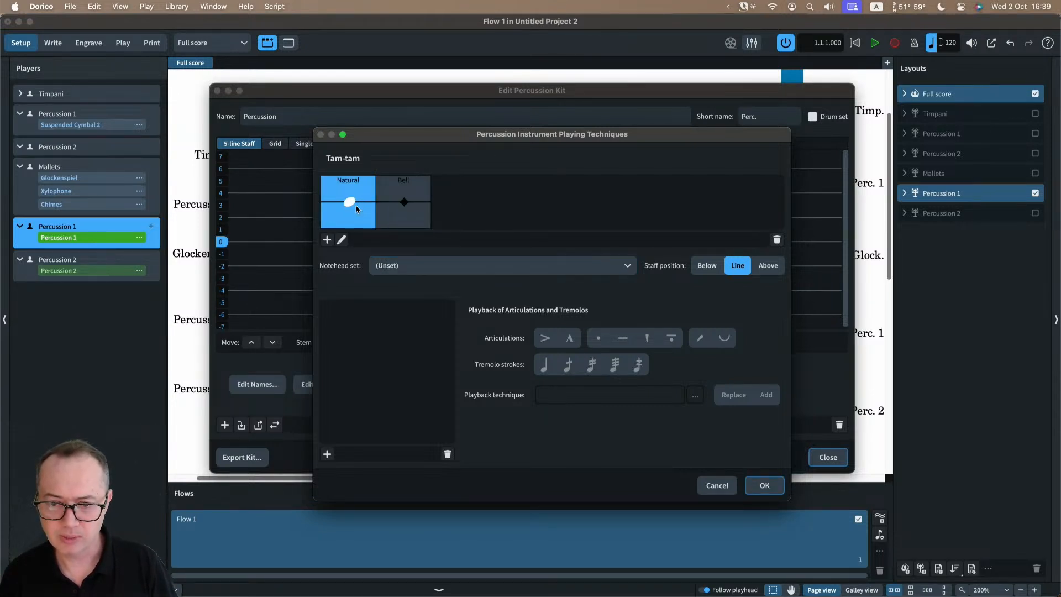
{"action": "left_click", "coordinate": [398, 179]}
{"action": "left_click", "coordinate": [352, 180]}
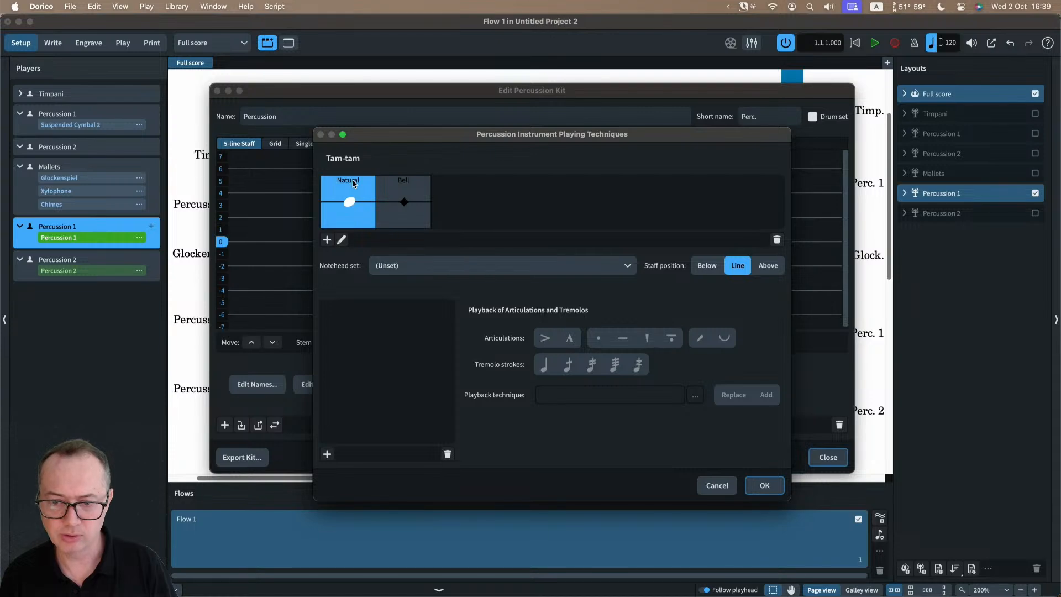
{"action": "left_click", "coordinate": [391, 186]}
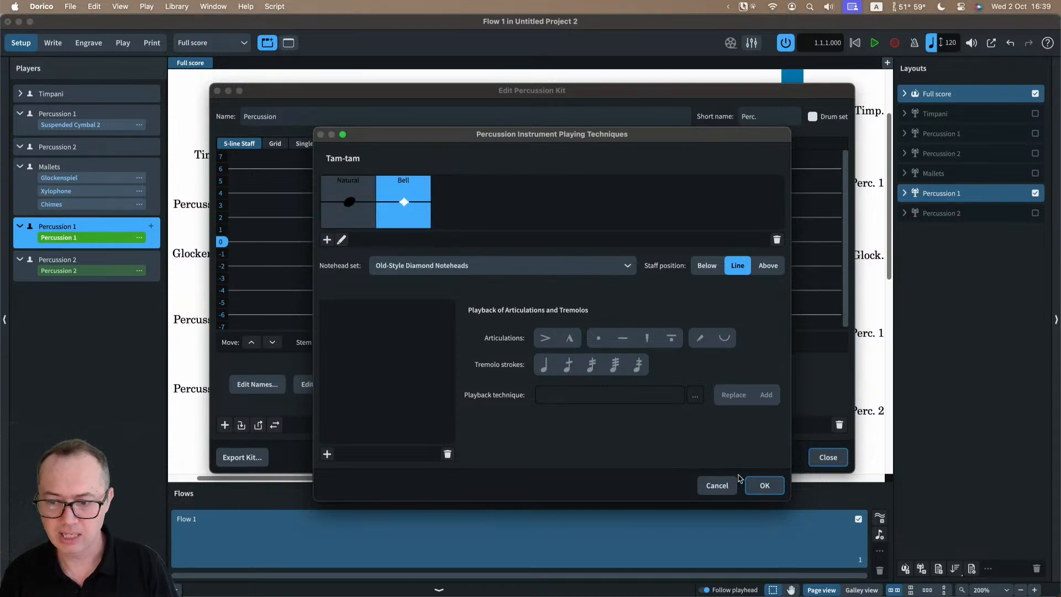
{"action": "left_click", "coordinate": [764, 485]}
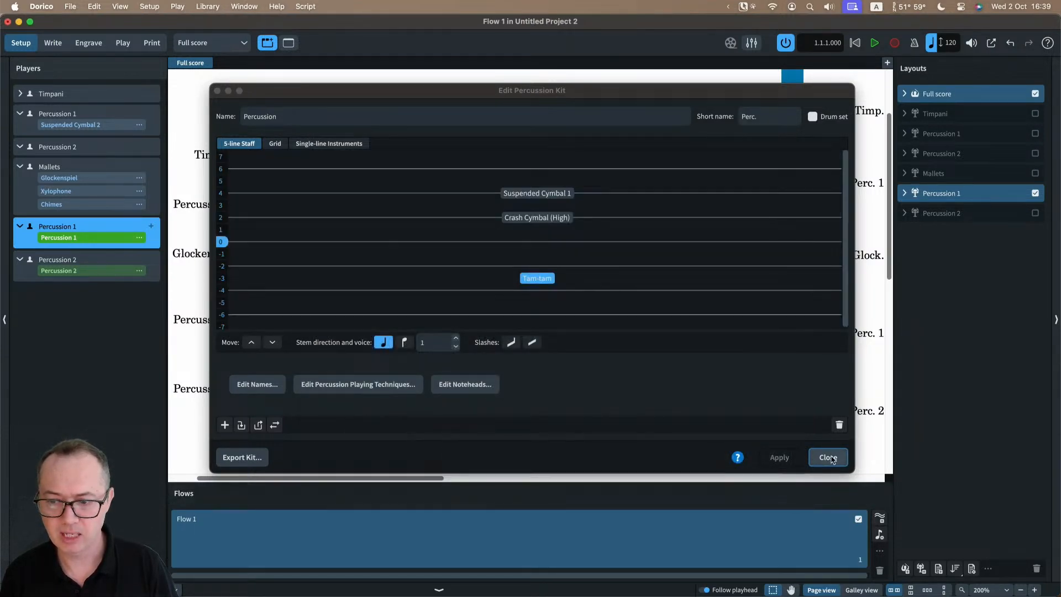
{"action": "left_click", "coordinate": [830, 457]}
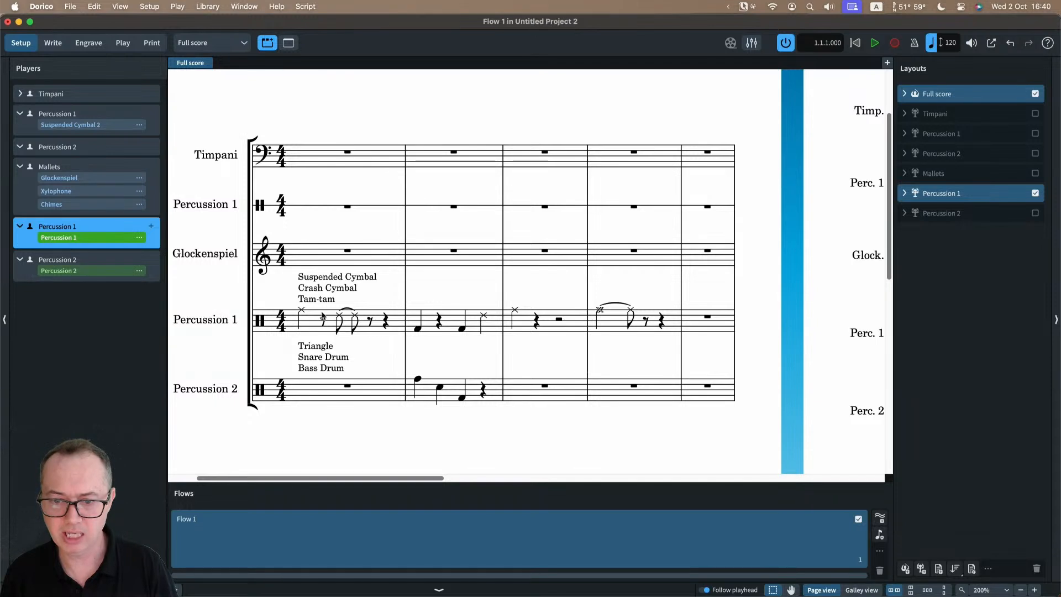
- Switch to Write mode and change the second tam-tam note in bar 2 of Percussion 1 to the Bell technique
{"action": "key", "text": "super+2"}
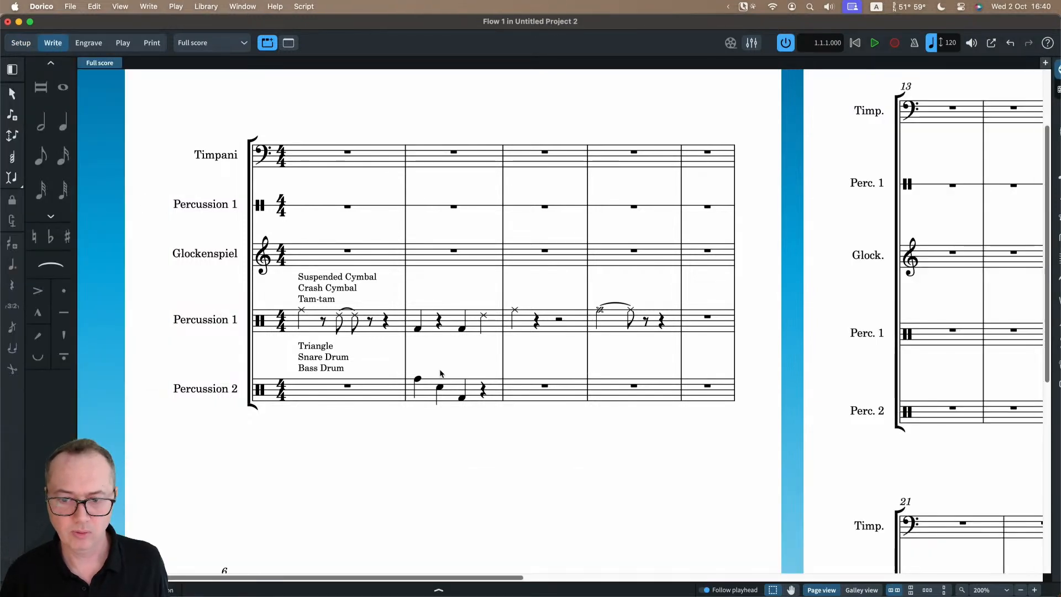
{"action": "left_click", "coordinate": [463, 332]}
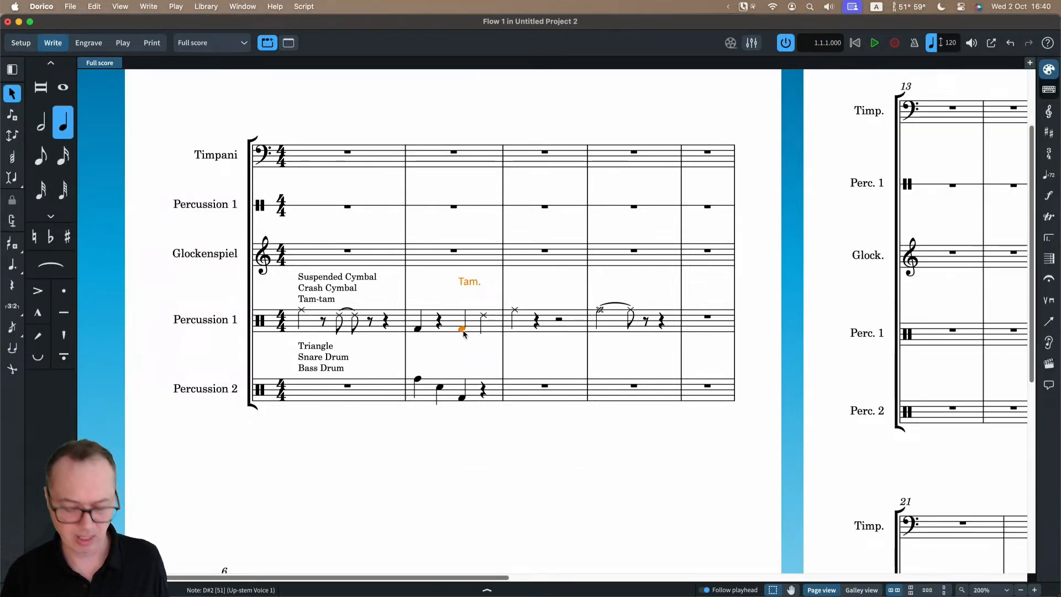
{"action": "key", "text": "alt+shift+Up"}
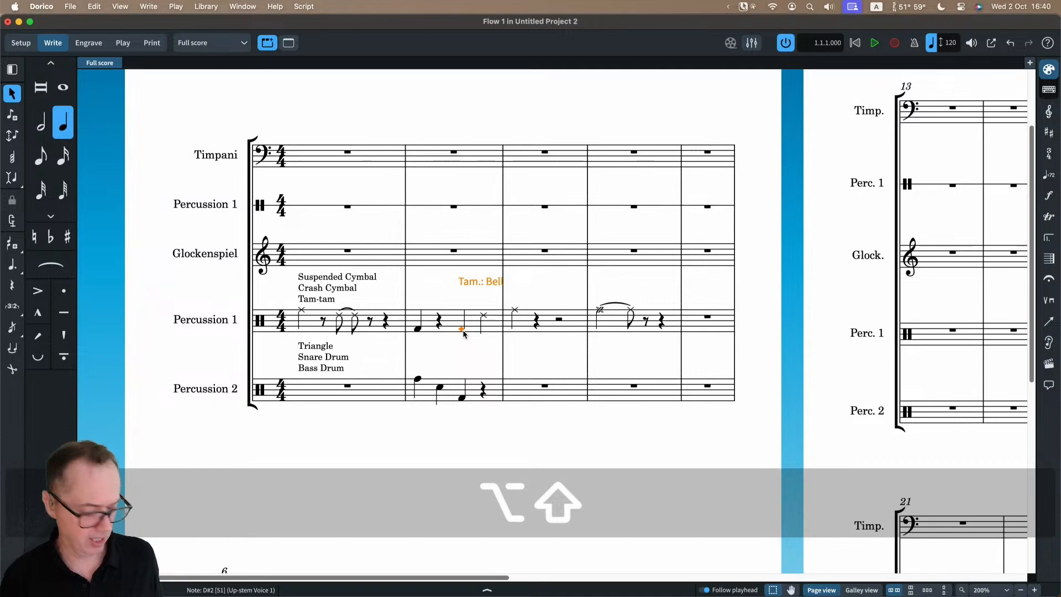
{"action": "key", "text": "z"}
{"action": "key", "text": "z"}
{"action": "key", "text": "z"}
{"action": "left_click", "coordinate": [464, 339]}
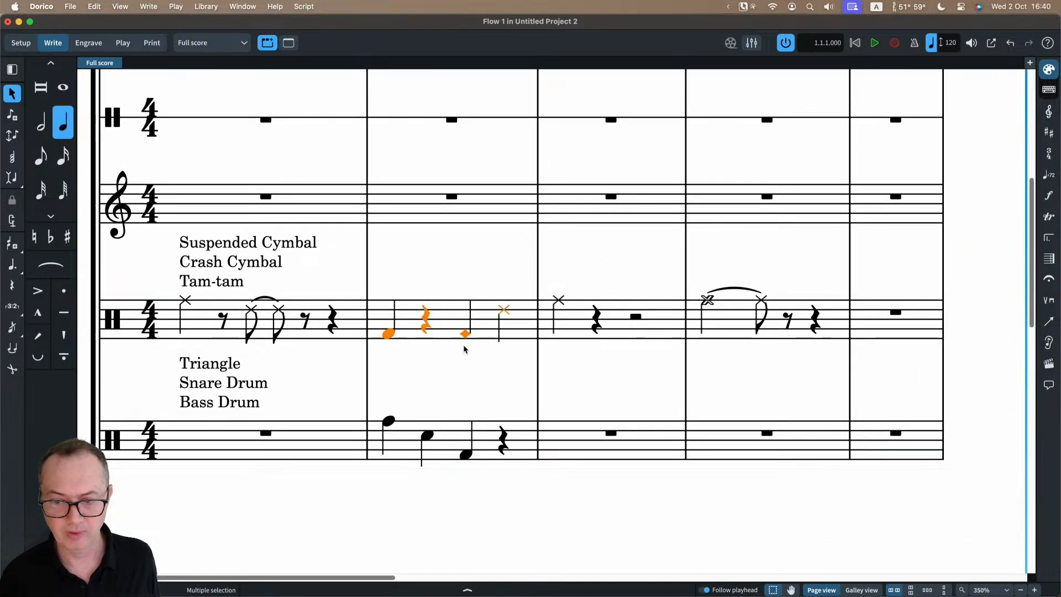
- Enter a natural tam-tam quarter note on beat 1 of bar 5 in Percussion 1 and show the score in galley view
{"action": "scroll", "coordinate": [641, 335], "scroll_direction": "right", "scroll_amount": 3}
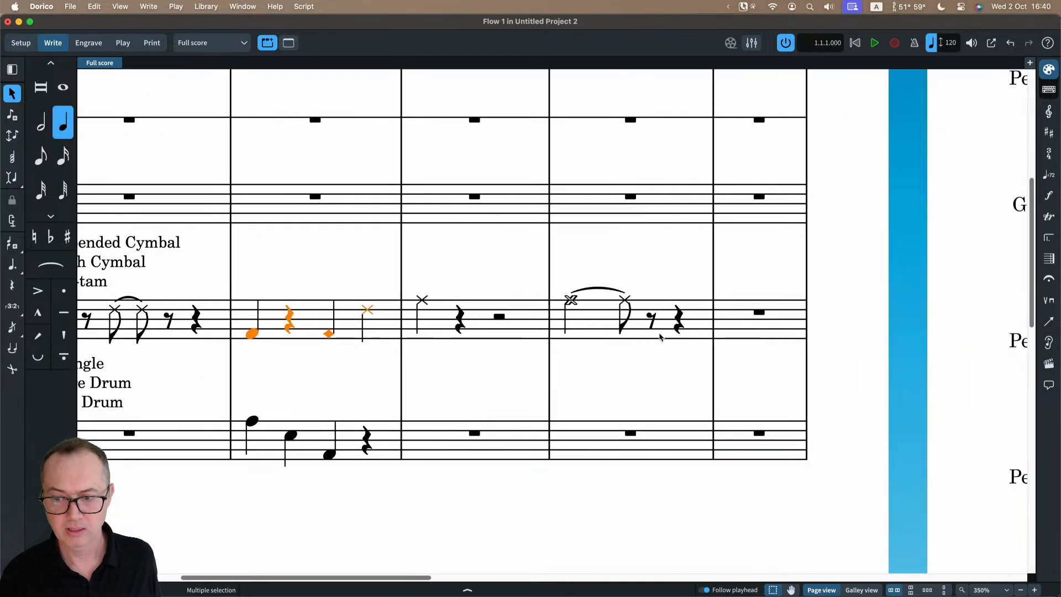
{"action": "left_click", "coordinate": [720, 319]}
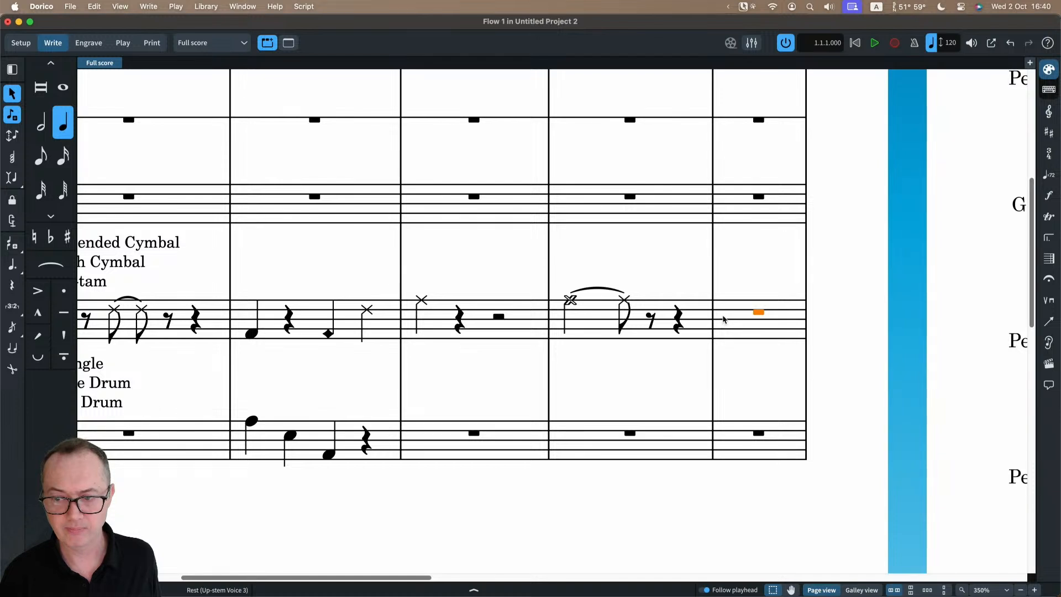
{"action": "key", "text": "x"}
{"action": "key", "text": "x"}
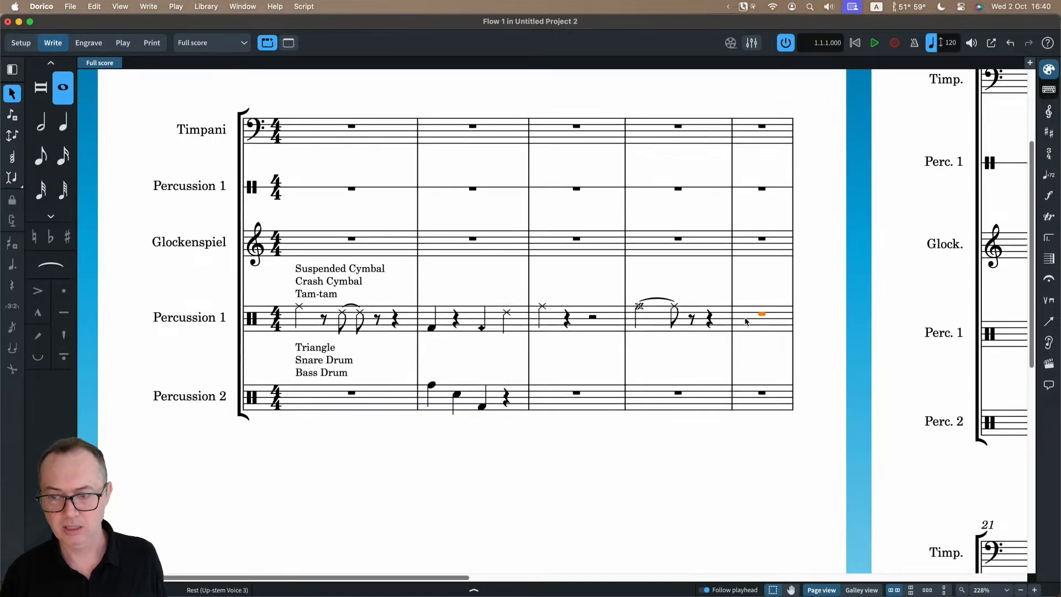
{"action": "key", "text": "shift+n"}
{"action": "key", "text": "Down"}
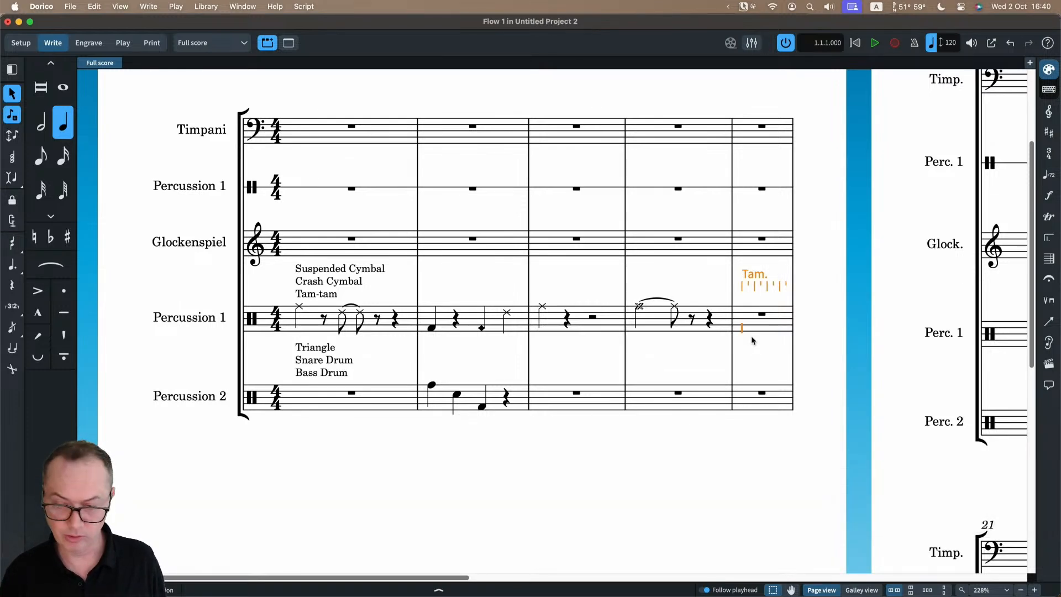
{"action": "key", "text": "y"}
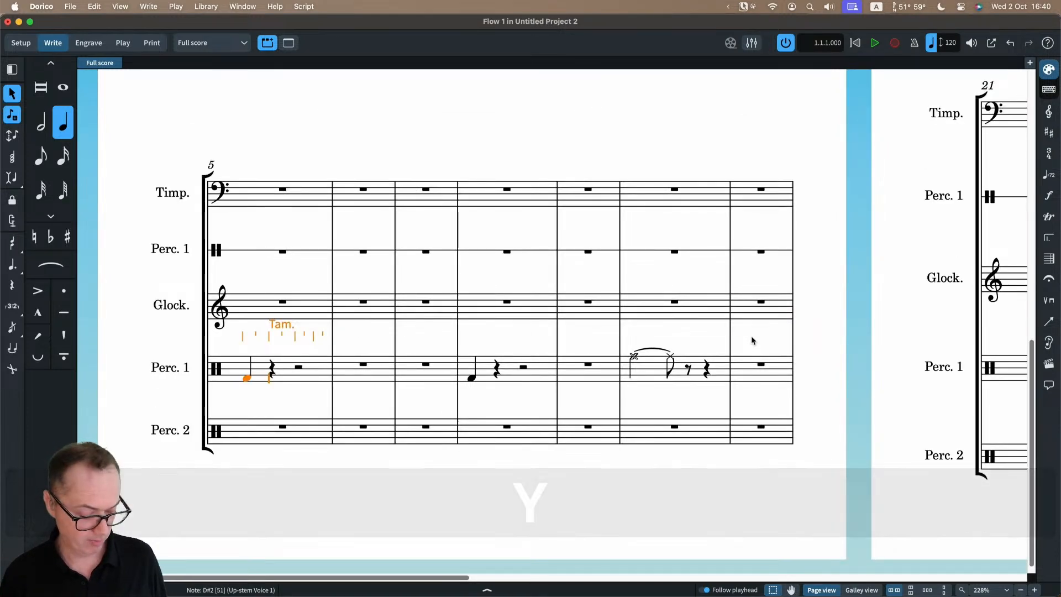
{"action": "key", "text": "alt+super+2"}
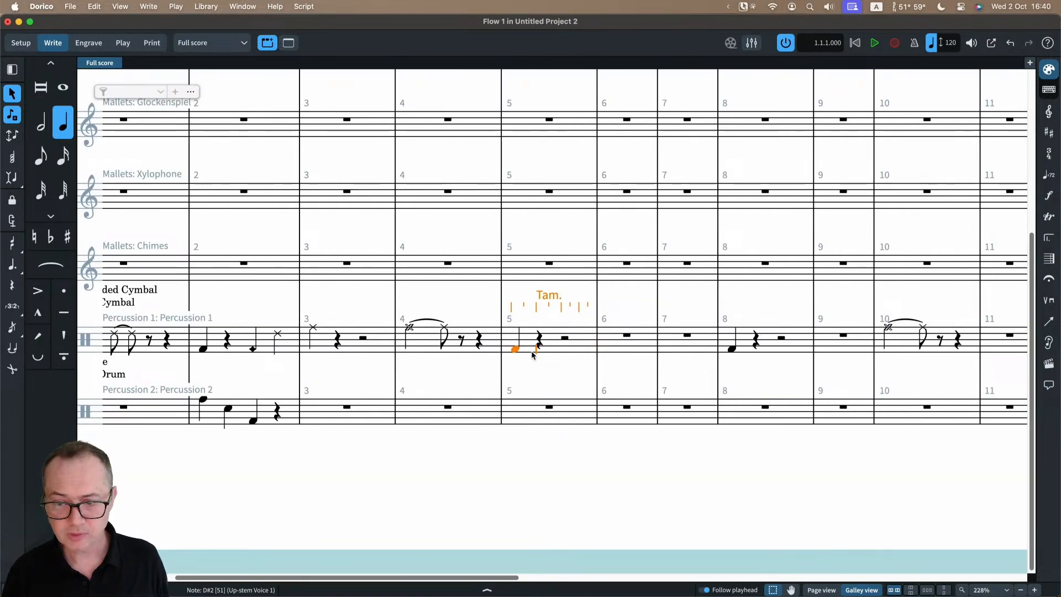
- Cycle the note-input caret through the kit's instruments and the tam-tam's natural and Bell techniques, ending on the natural tam-tam
{"action": "key", "text": "Up"}
{"action": "key", "text": "Down"}
{"action": "key", "text": "shift+alt+Up"}
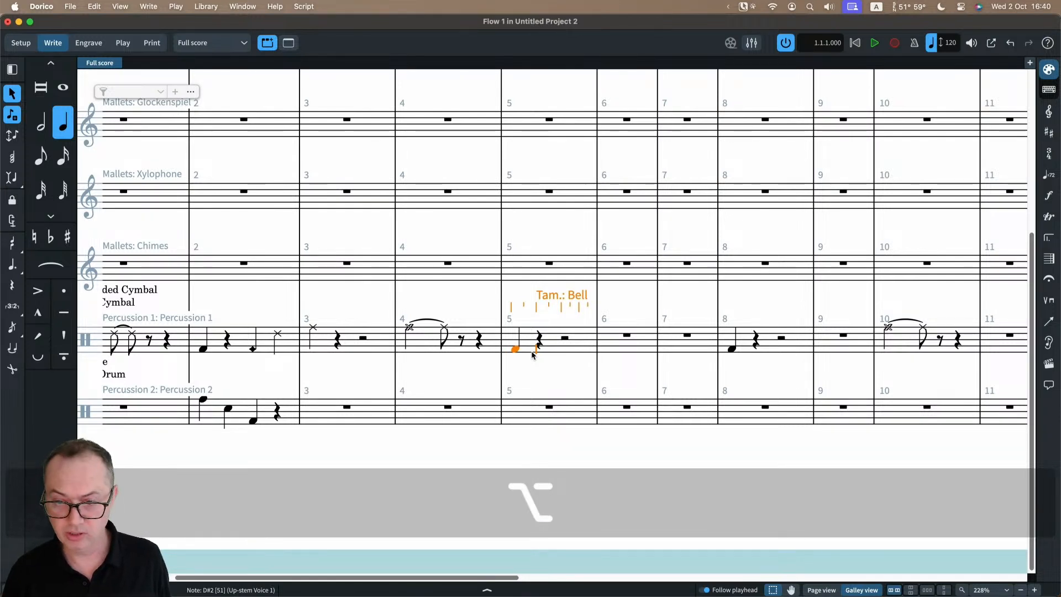
{"action": "key", "text": "alt+Up"}
{"action": "key", "text": "alt+Down"}
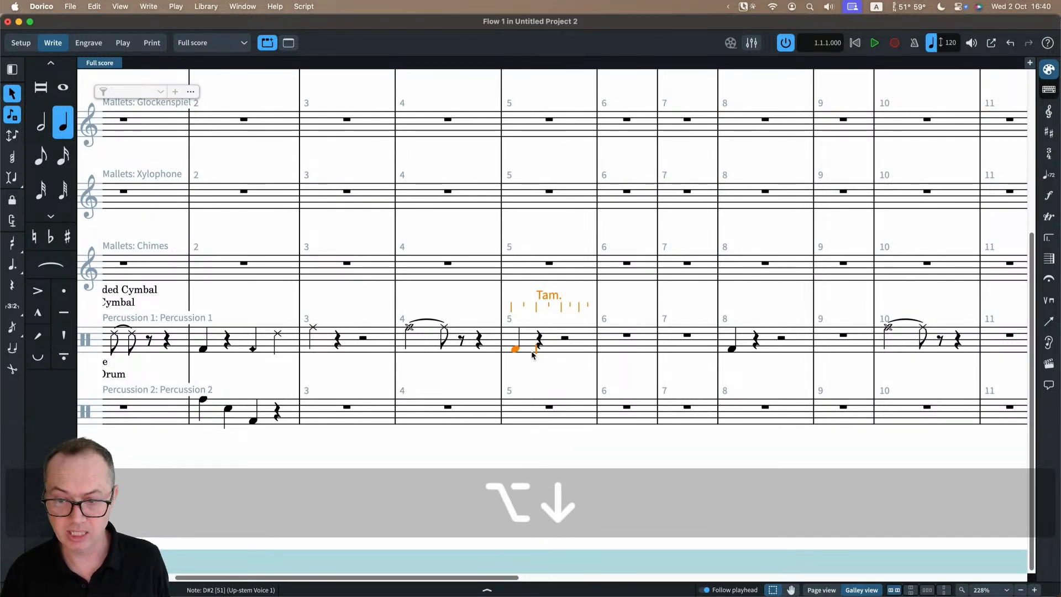
{"action": "key", "text": "alt+Up"}
{"action": "key", "text": "alt+Up"}
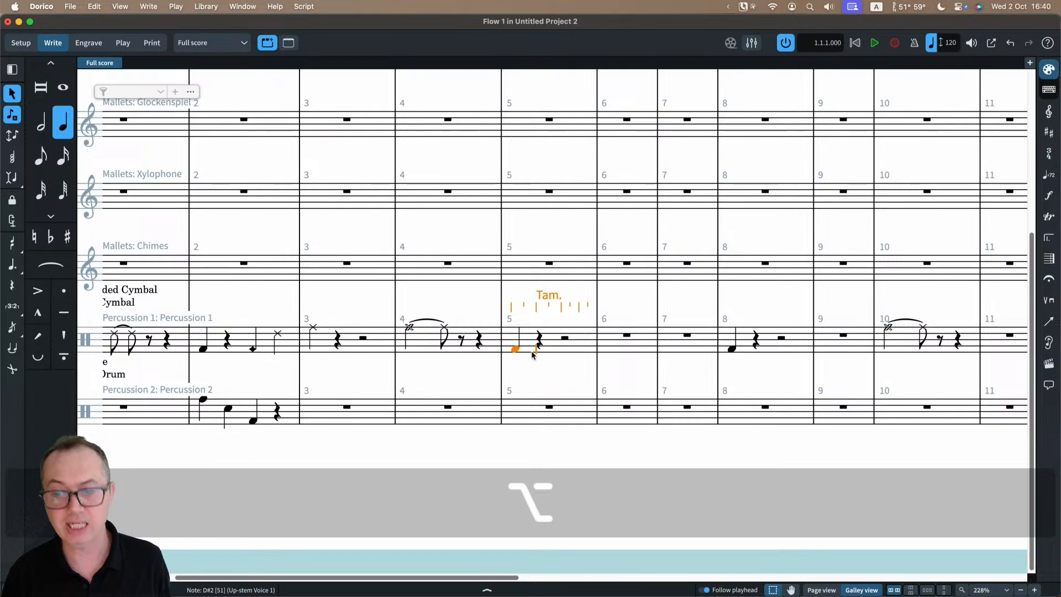
{"action": "key", "text": "Up"}
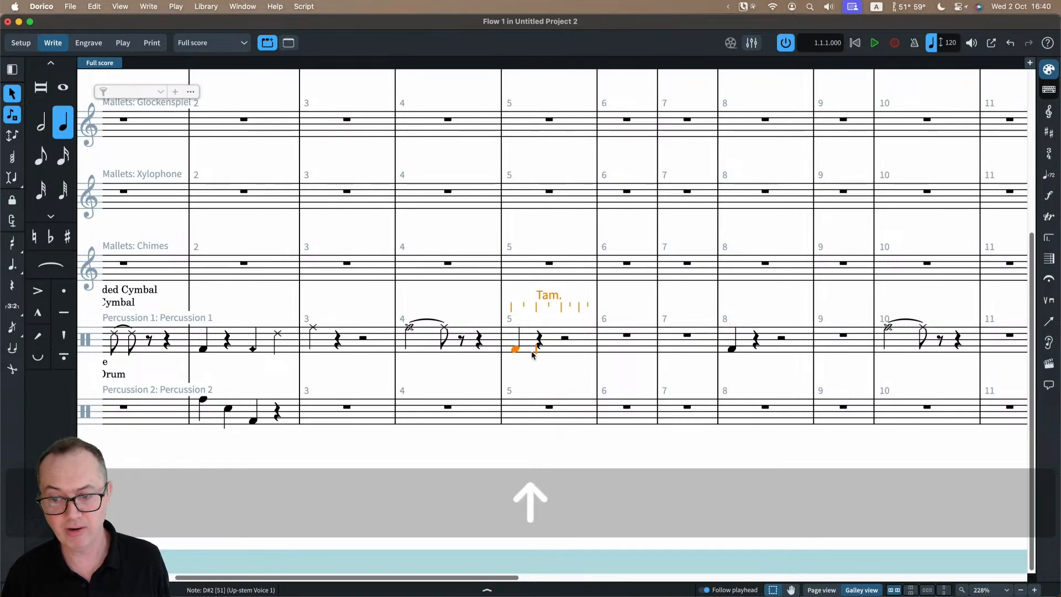
{"action": "key", "text": "Down"}
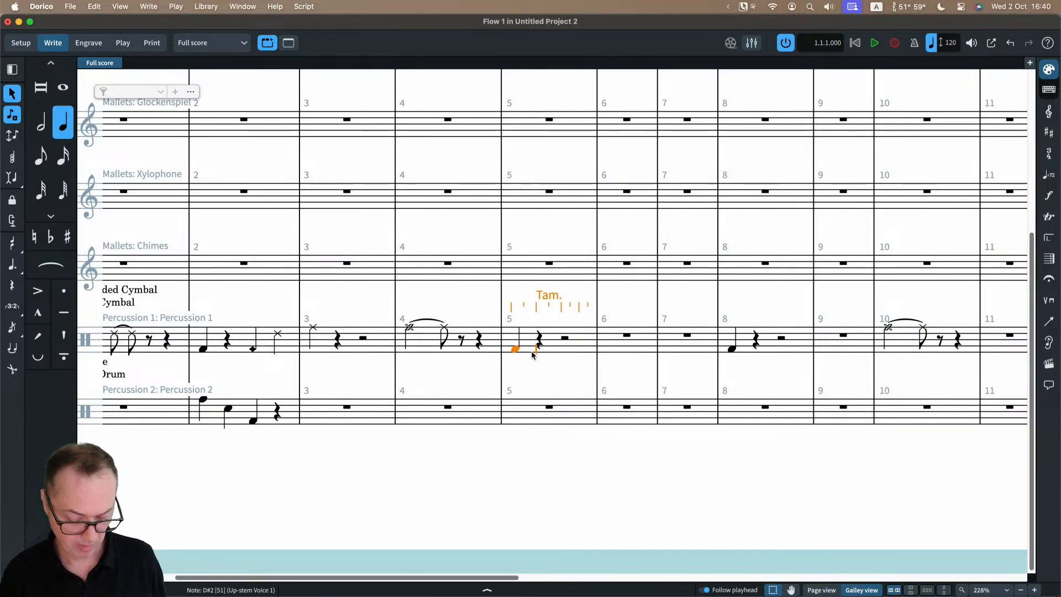
- Enter a tam-tam quarter note with the Bell technique on beat 2 of bar 5 and end note input
{"action": "key", "text": "alt+Down"}
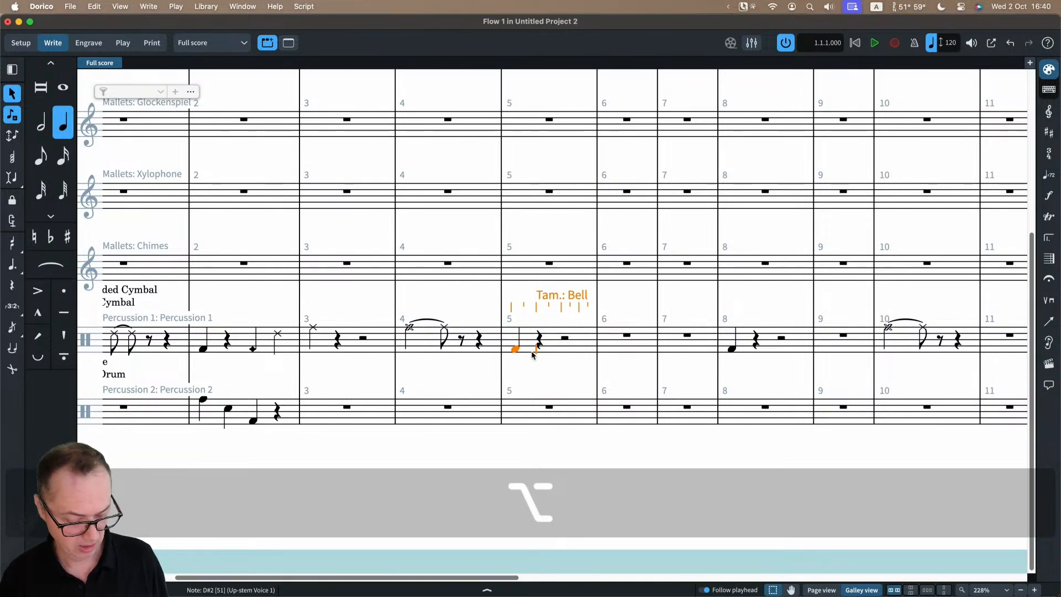
{"action": "key", "text": "y"}
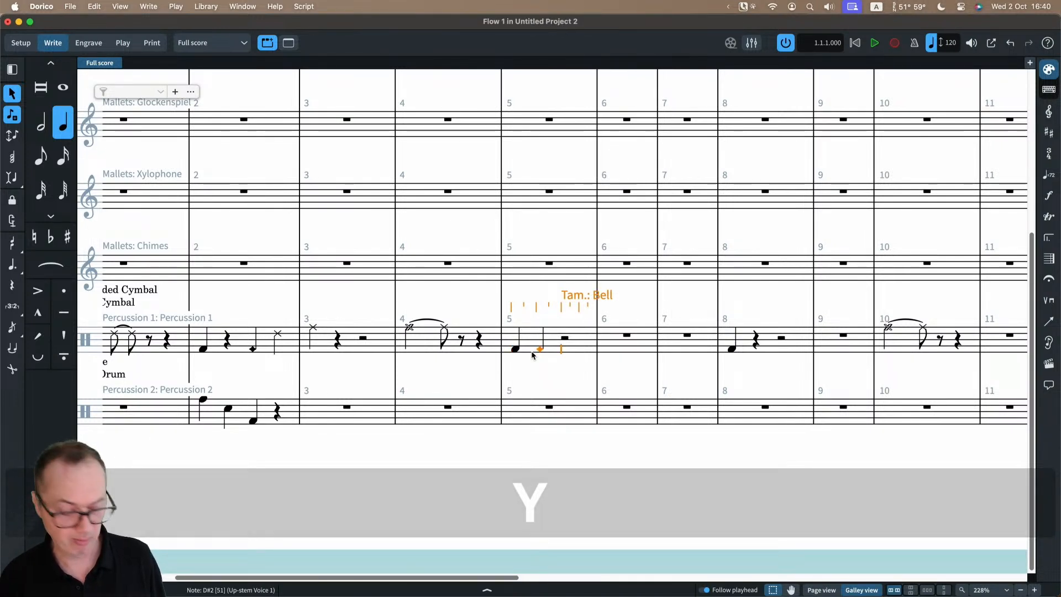
{"action": "key", "text": "Escape"}
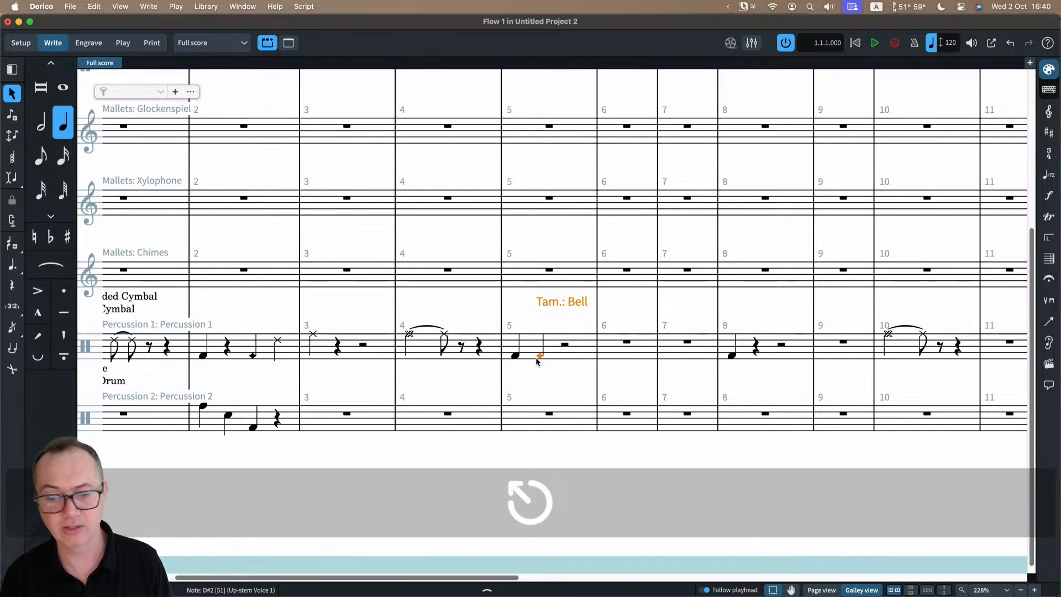
- Try the second note in bar 5 as a crash cymbal and as a natural tam-tam, returning it to the tam-tam's Bell technique
{"action": "scroll", "coordinate": [536, 358], "scroll_direction": "left", "scroll_amount": 5}
{"action": "scroll", "coordinate": [536, 359], "scroll_direction": "up", "scroll_amount": 5}
{"action": "scroll", "coordinate": [653, 365], "scroll_direction": "right", "scroll_amount": 10}
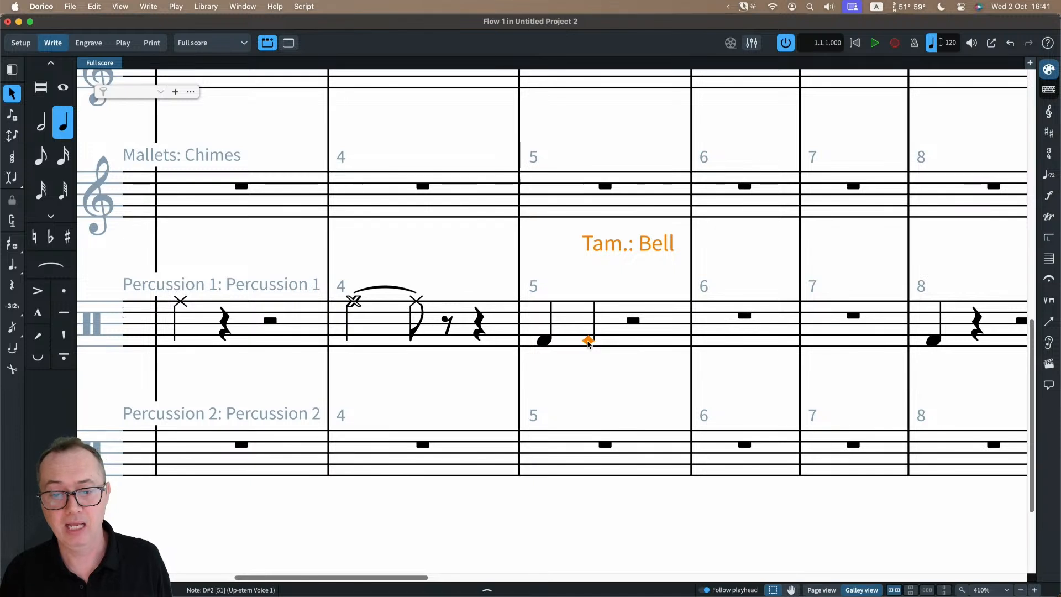
{"action": "left_click", "coordinate": [536, 342]}
{"action": "left_click", "coordinate": [586, 342]}
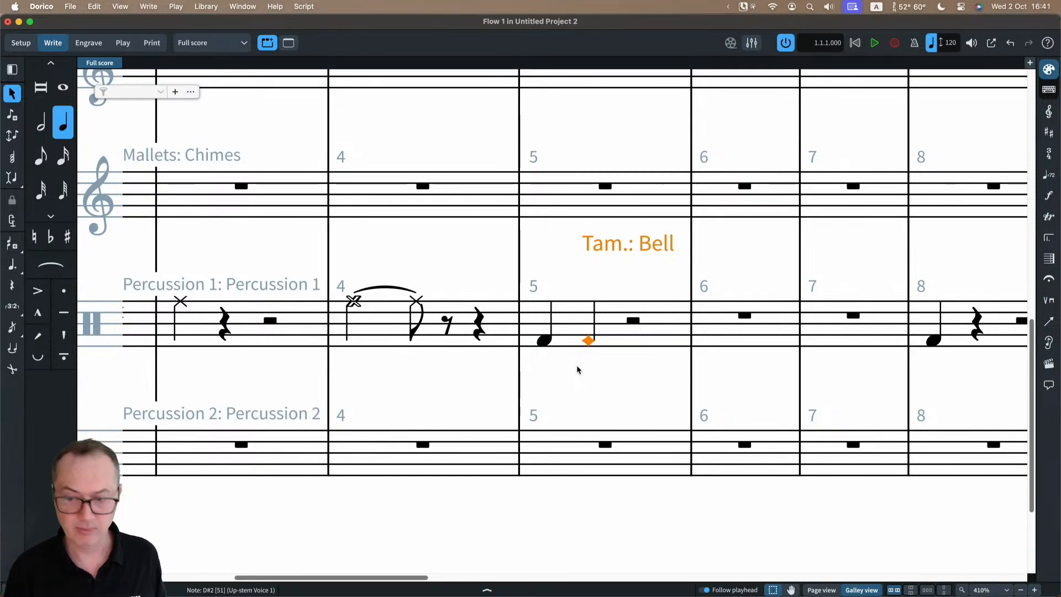
{"action": "key", "text": "alt+Up"}
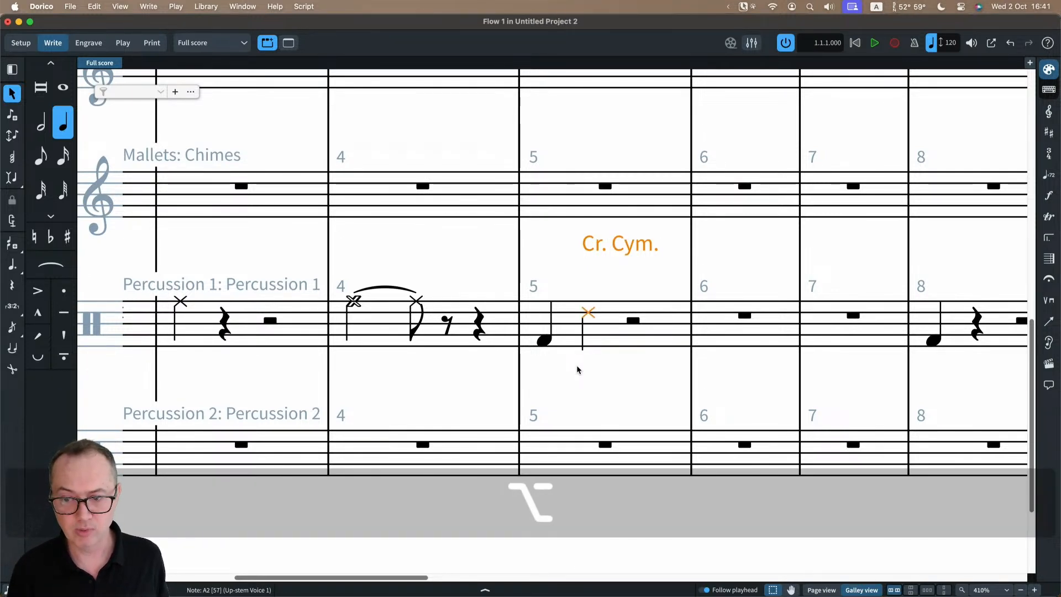
{"action": "key", "text": "alt+Down"}
{"action": "key", "text": "alt+shift+Up"}
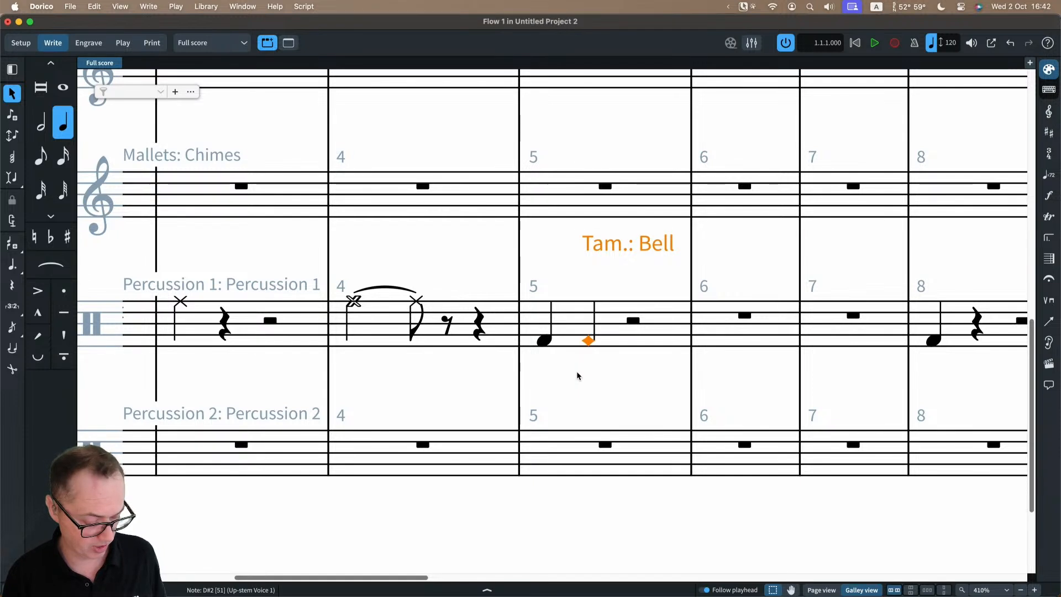
{"action": "key", "text": "alt+shift+Down"}
{"action": "key", "text": "alt+shift+Up"}
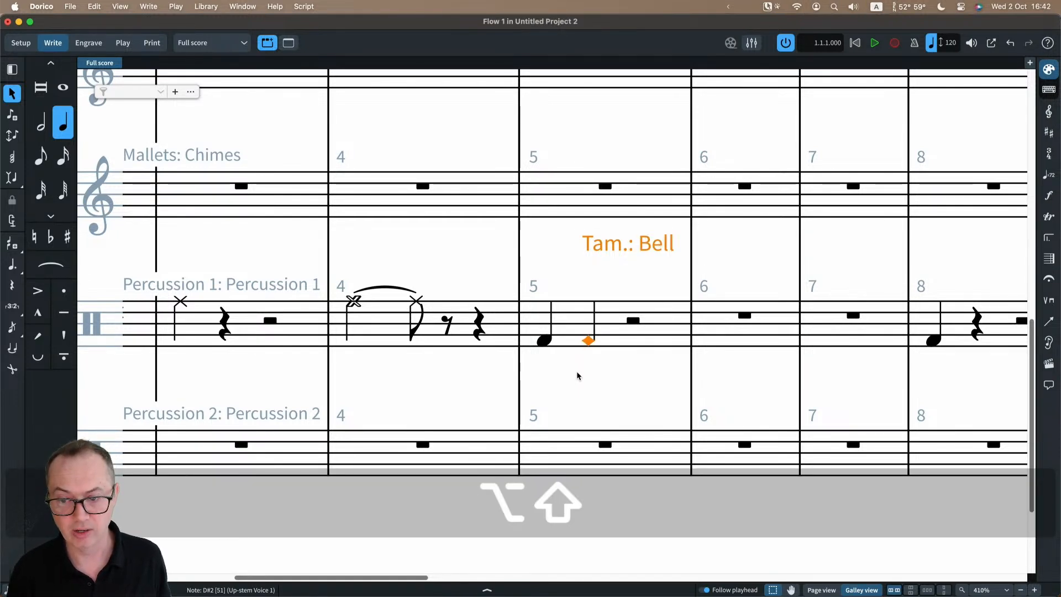
- Try a longer duration and the Bell technique on the first tam-tam note in bar 5, restoring the natural quarter note
{"action": "left_click", "coordinate": [546, 342]}
{"action": "key", "text": "alt+shift+Right"}
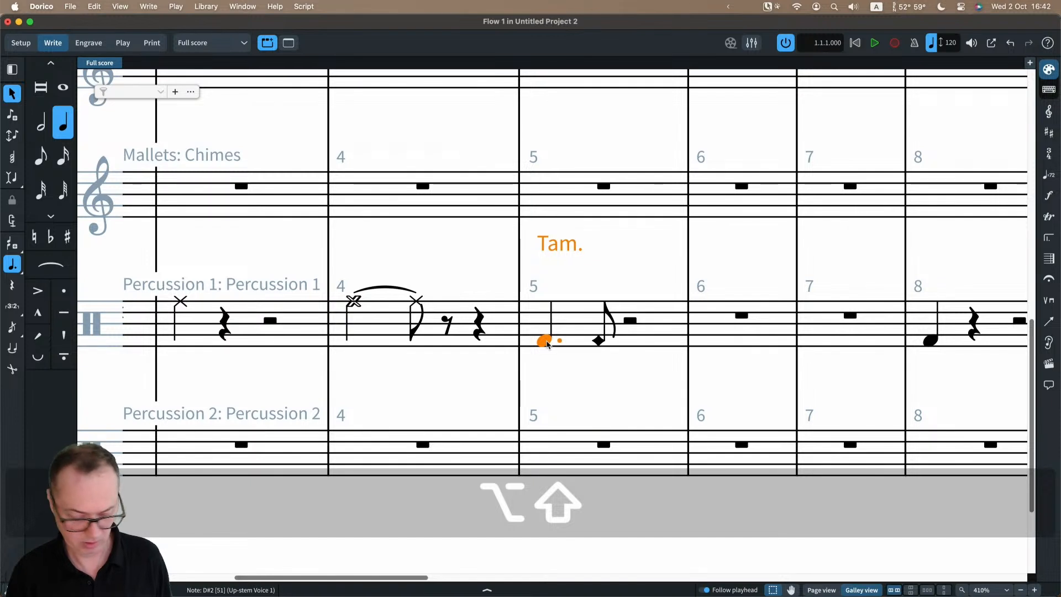
{"action": "key", "text": "cmd+z"}
{"action": "key", "text": "alt+shift+Up"}
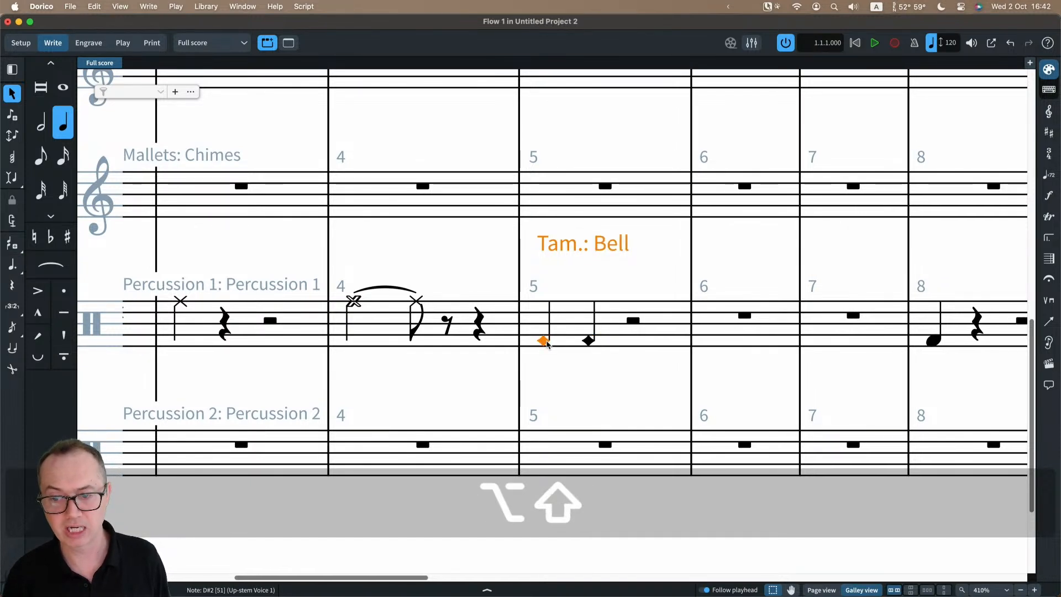
{"action": "left_click", "coordinate": [580, 379], "text": "shift"}
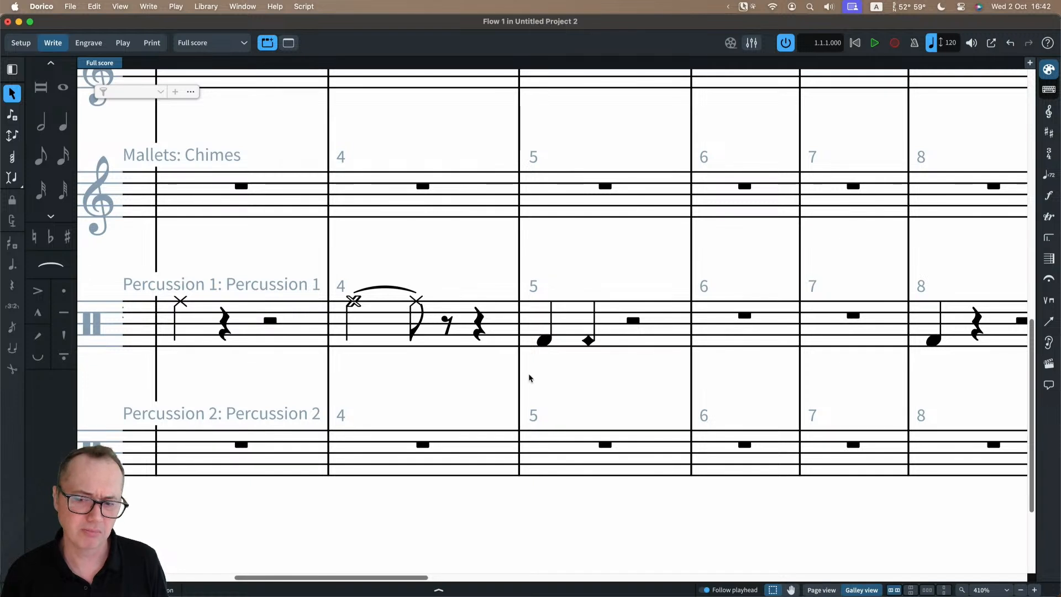
{"action": "key", "text": "a"}
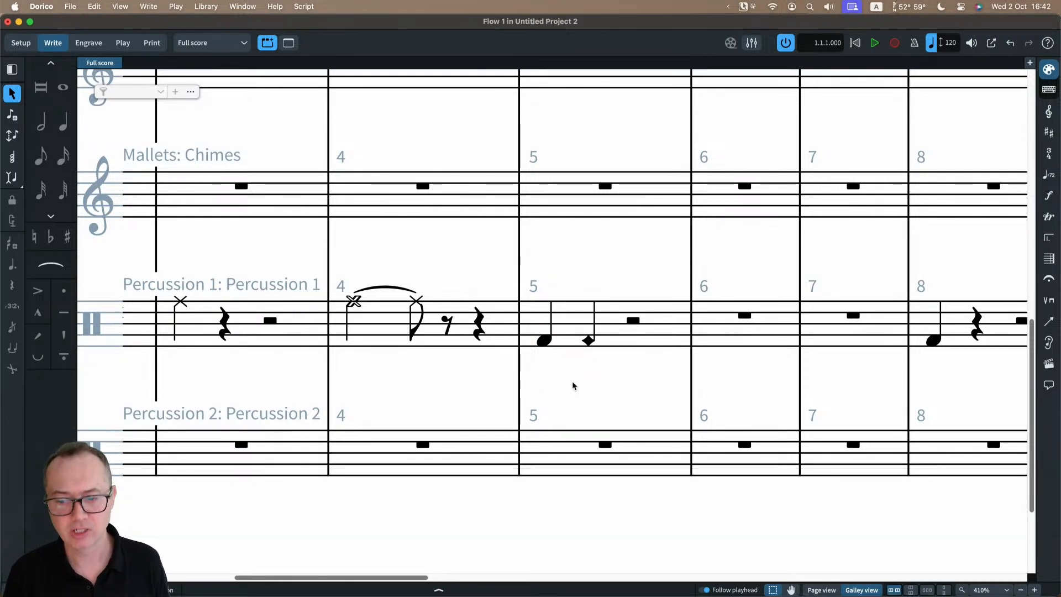
{"action": "scroll", "coordinate": [579, 379], "scroll_direction": "down", "scroll_amount": 3}
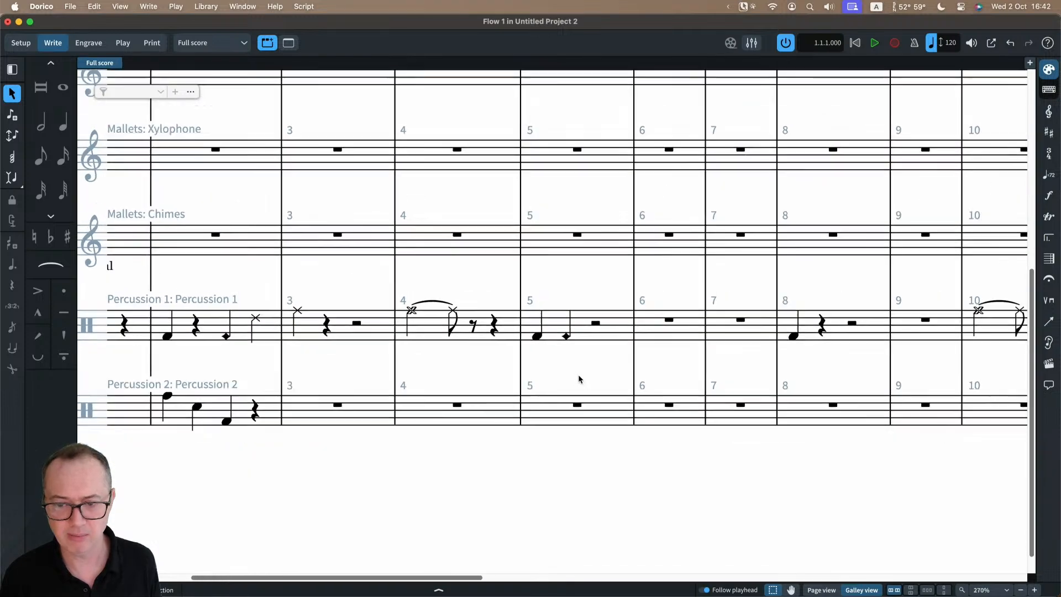
{"action": "scroll", "coordinate": [579, 379], "scroll_direction": "left", "scroll_amount": 2}
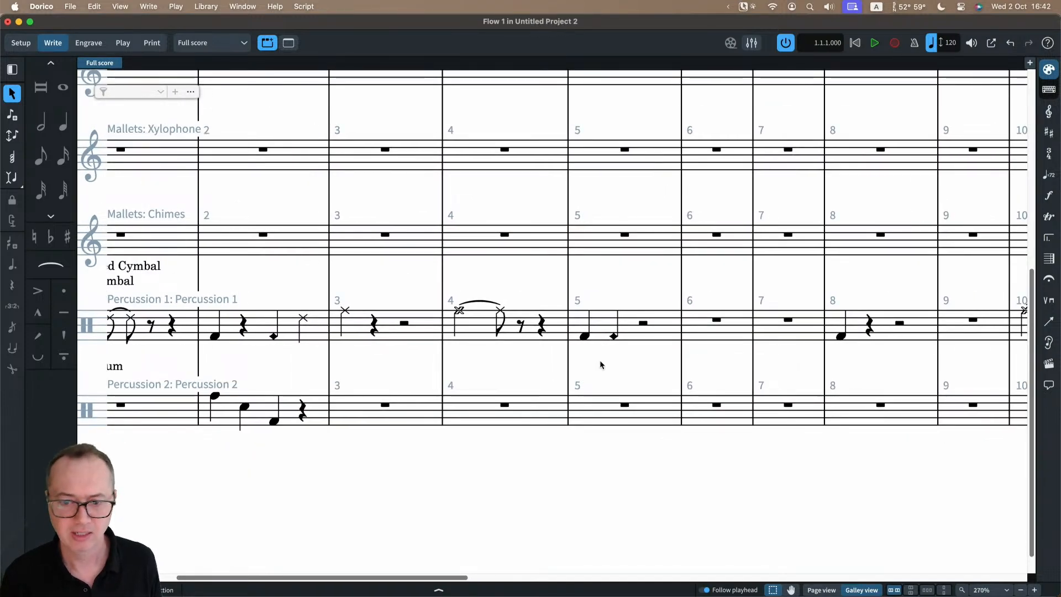
{"action": "scroll", "coordinate": [598, 362], "scroll_direction": "up", "scroll_amount": 1}
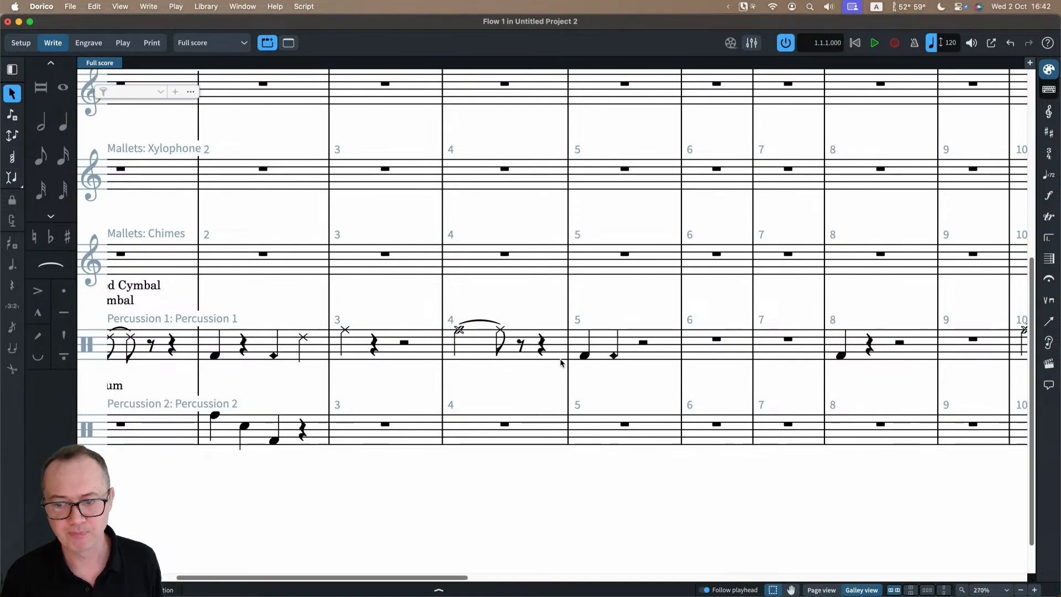
{"action": "scroll", "coordinate": [575, 377], "scroll_direction": "left", "scroll_amount": 2}
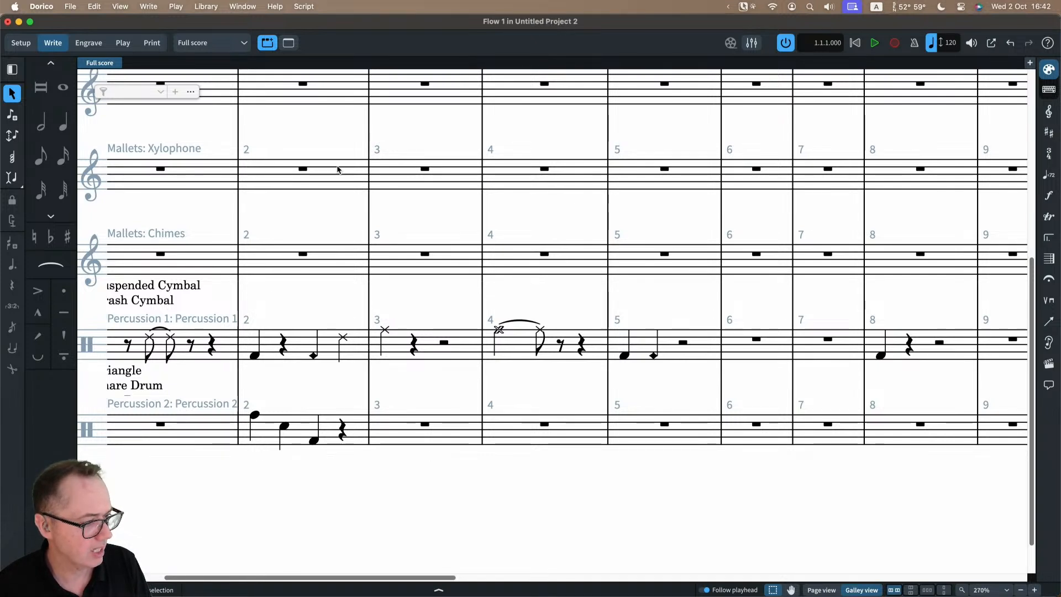
- Open the percussion playing technique settings for the suspended cymbal in the Percussion 1 kit
{"action": "left_click", "coordinate": [21, 42]}
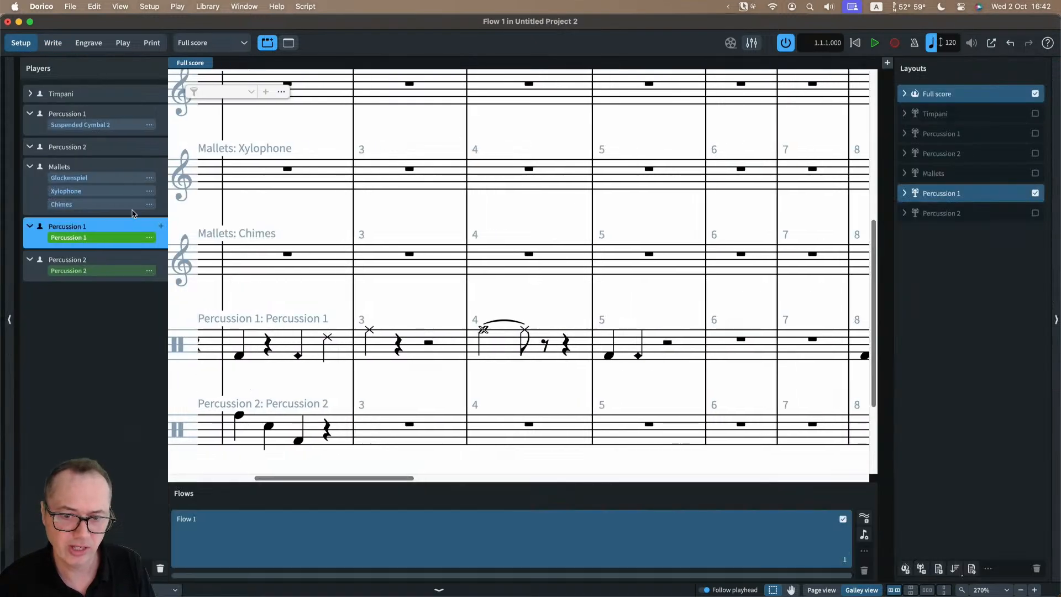
{"action": "left_click", "coordinate": [139, 238]}
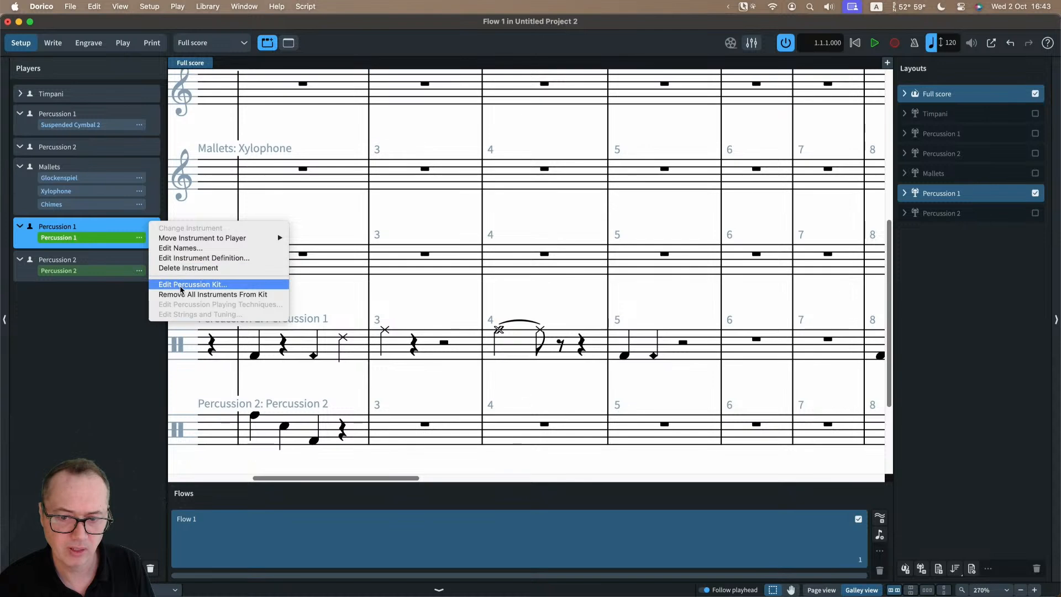
{"action": "left_click", "coordinate": [181, 285]}
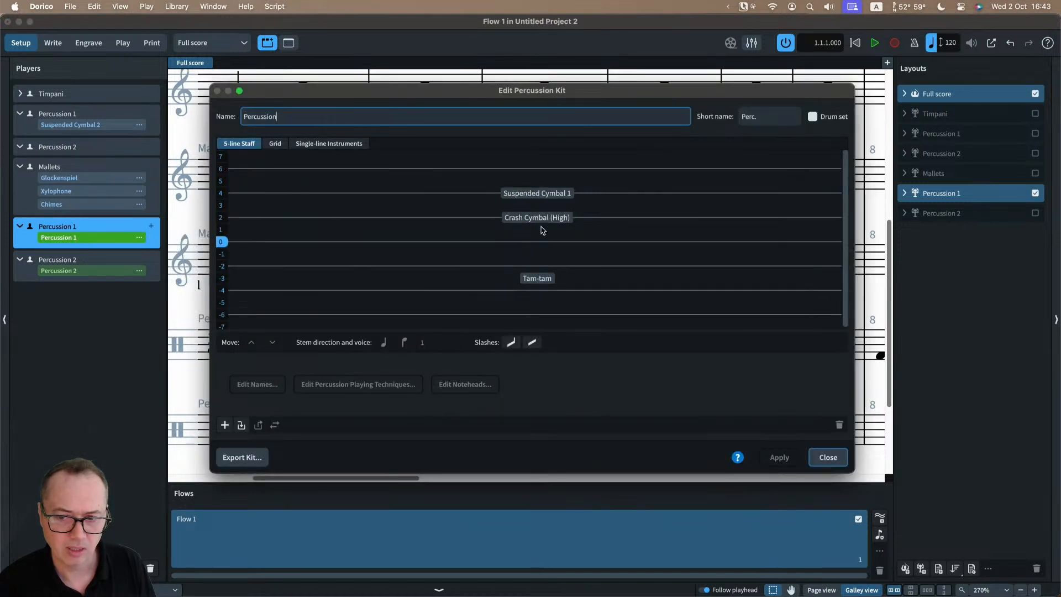
{"action": "left_click", "coordinate": [548, 196]}
{"action": "left_click", "coordinate": [372, 382]}
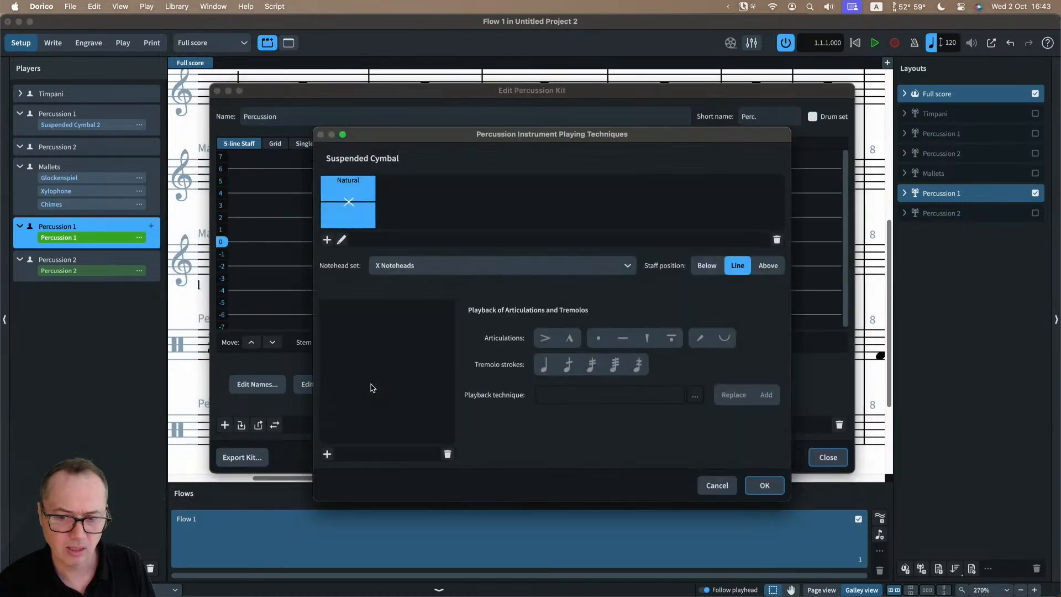
- Try a marcato playback entry for the suspended cymbal's Natural technique, cancelling it and closing the kit editor
{"action": "left_click", "coordinate": [327, 454]}
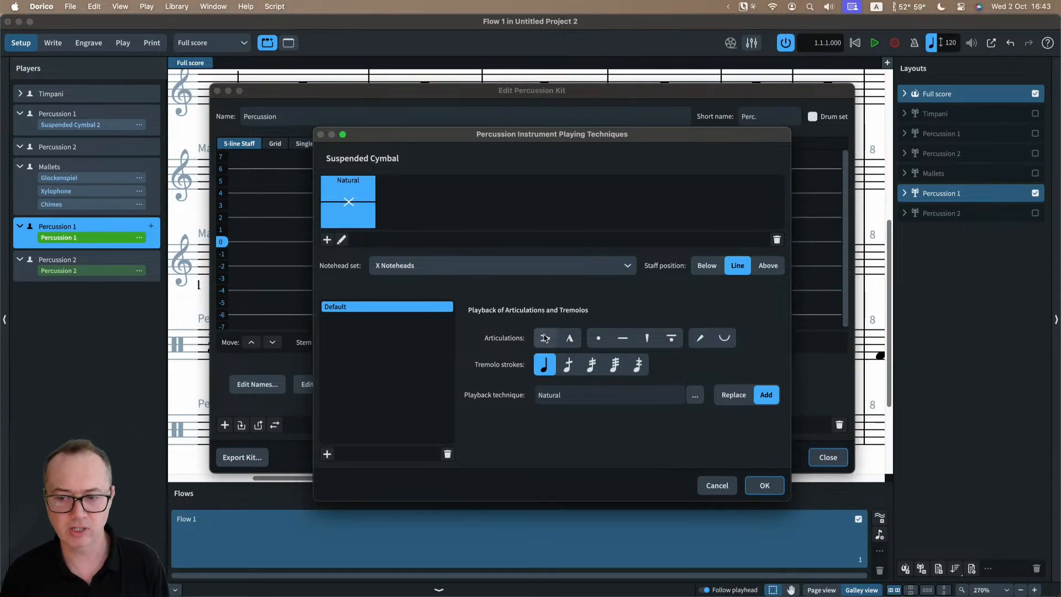
{"action": "left_click", "coordinate": [569, 339]}
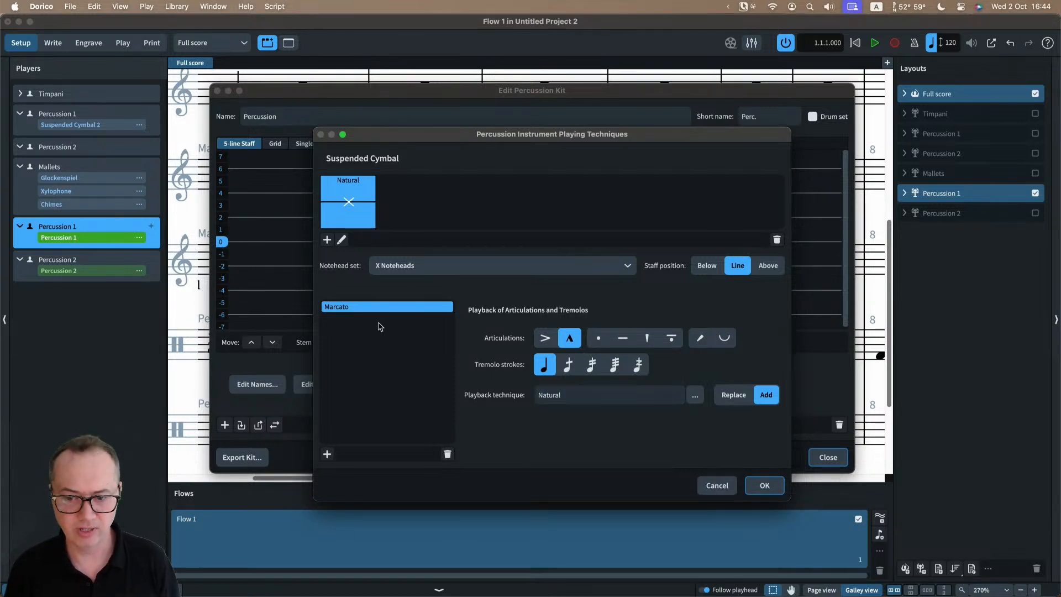
{"action": "left_click", "coordinate": [723, 489]}
{"action": "left_click", "coordinate": [827, 457]}
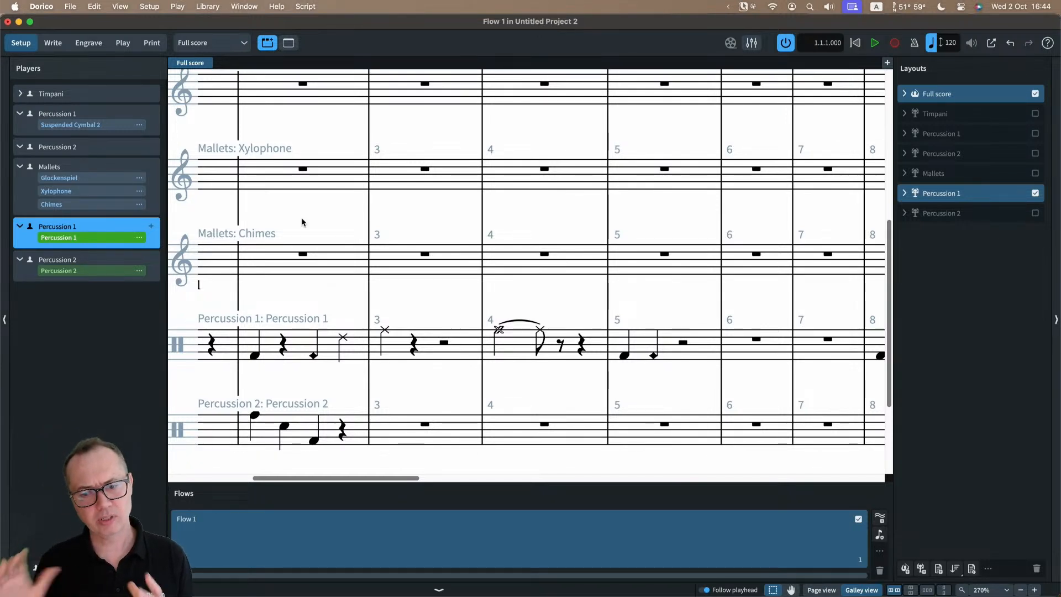
- Return to Write mode and view the opening systems of the full score in page view
{"action": "key", "text": "cmd+2"}
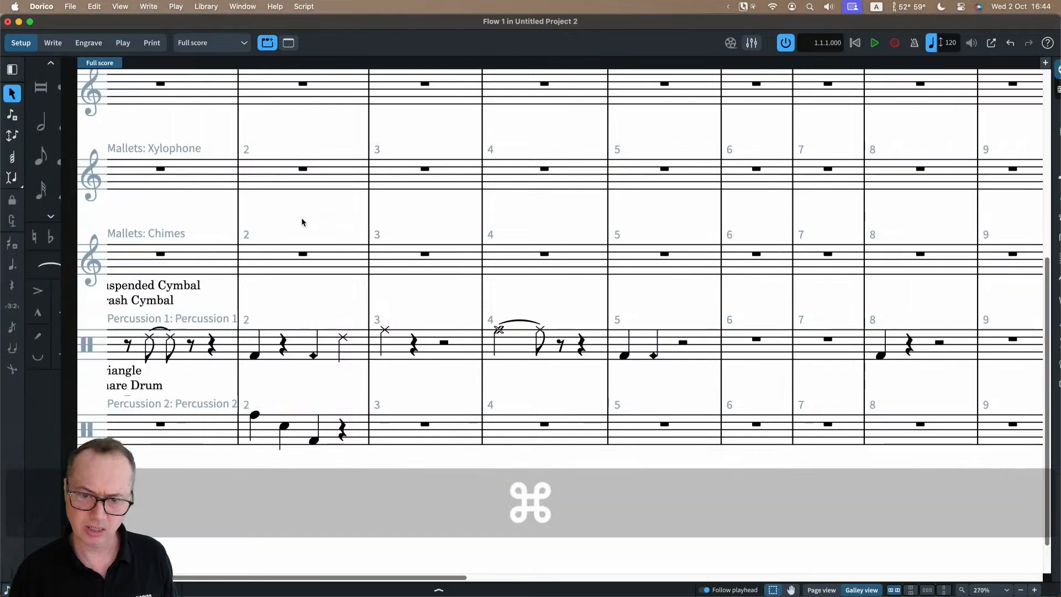
{"action": "scroll", "coordinate": [302, 221], "scroll_direction": "down", "scroll_amount": 5}
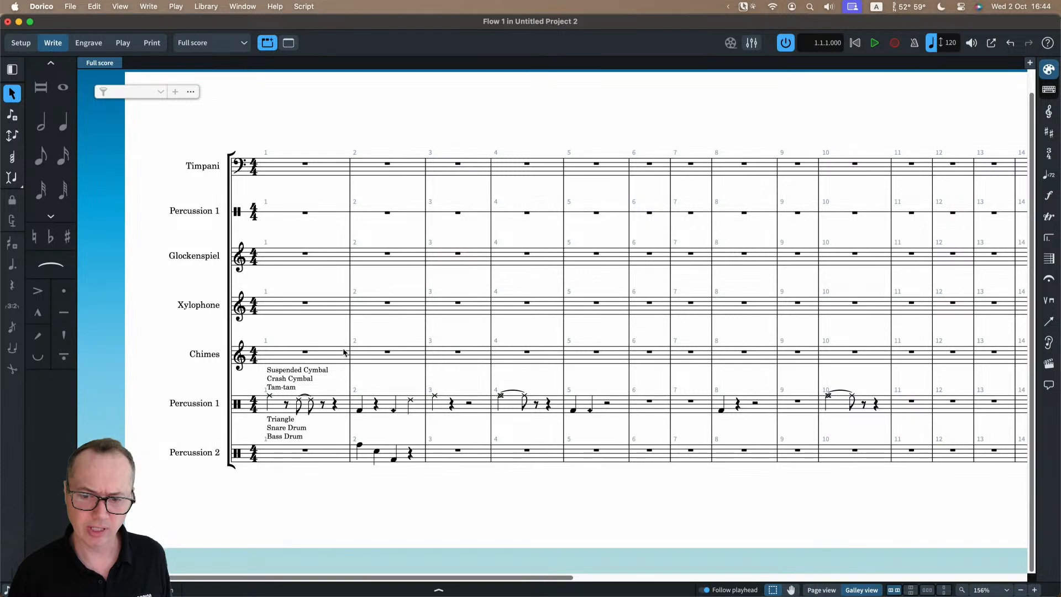
{"action": "left_click", "coordinate": [830, 583]}
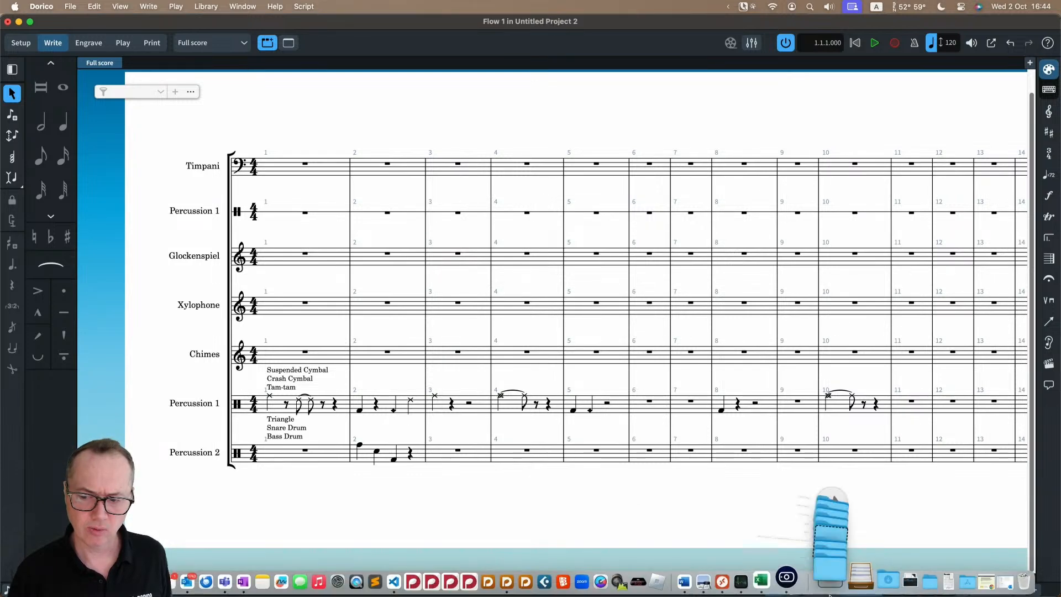
{"action": "left_click", "coordinate": [742, 512]}
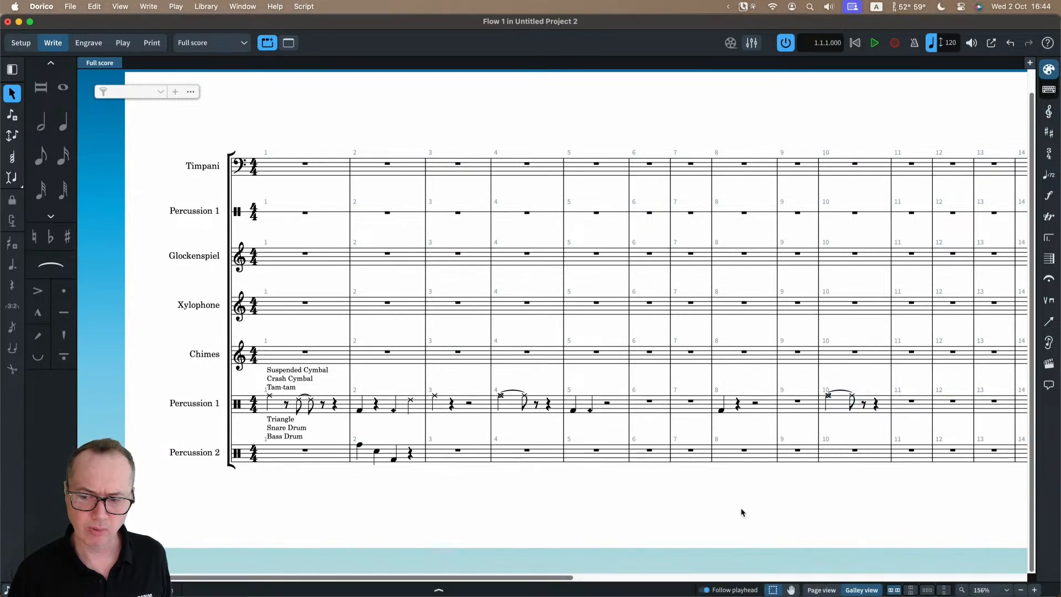
{"action": "left_click", "coordinate": [821, 589]}
{"action": "scroll", "coordinate": [295, 241], "scroll_direction": "up", "scroll_amount": 5}
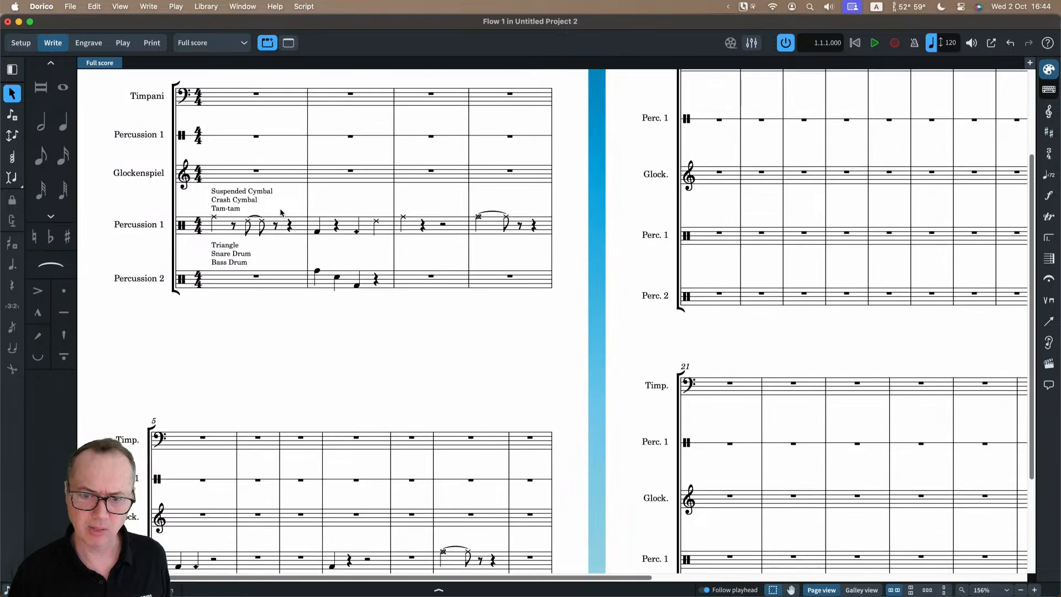
{"action": "scroll", "coordinate": [218, 230], "scroll_direction": "left", "scroll_amount": 2}
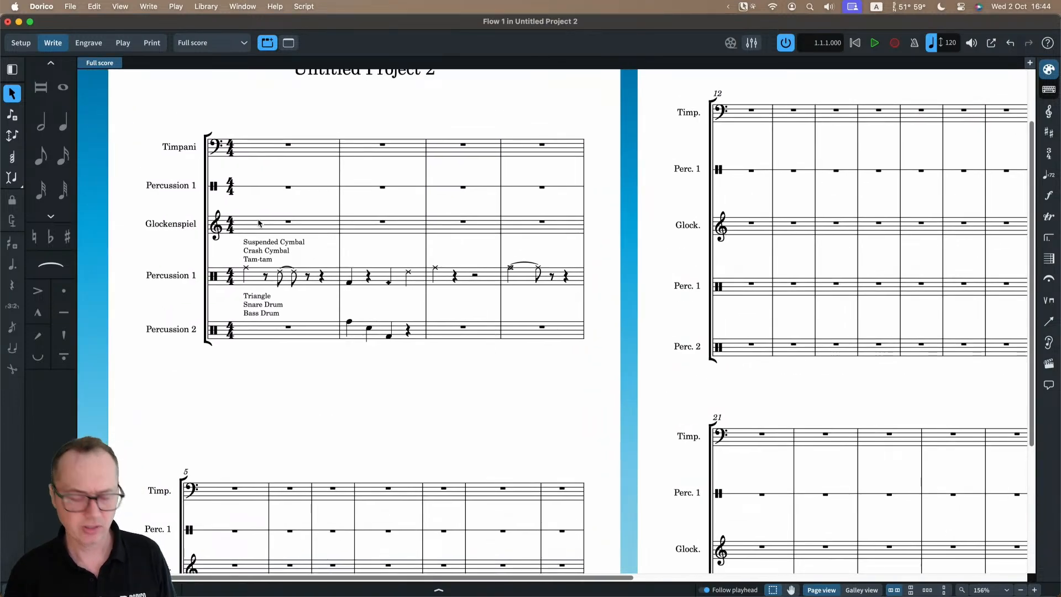
- In galley view, enter ascending quarter notes C, E, G and C in bar 1 of the Glockenspiel staff
{"action": "key", "text": "alt+super+2"}
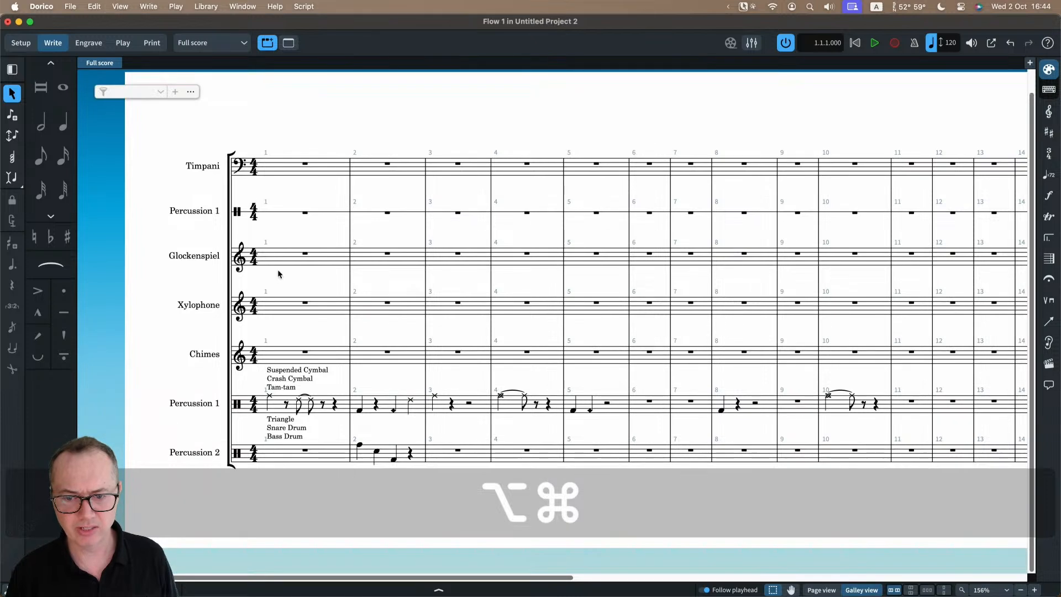
{"action": "key", "text": "Return"}
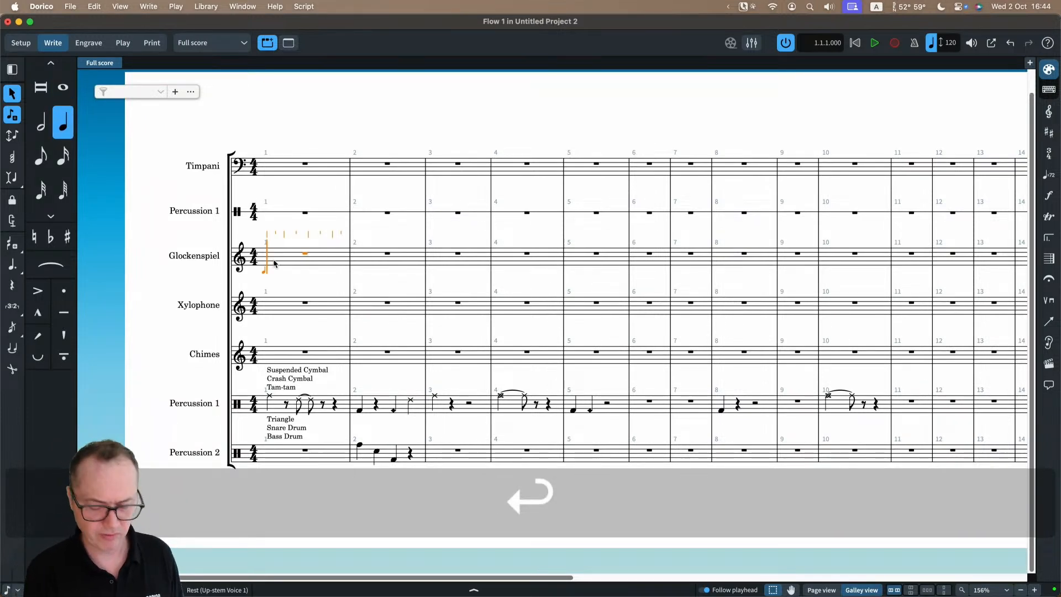
{"action": "key", "text": "g"}
{"action": "key", "text": "c"}
{"action": "key", "text": "Escape"}
- Transpose all four glockenspiel notes in bar 1 up two octaves
{"action": "key", "text": "shift+Left"}
{"action": "key", "text": "shift+Left"}
{"action": "key", "text": "shift+Left"}
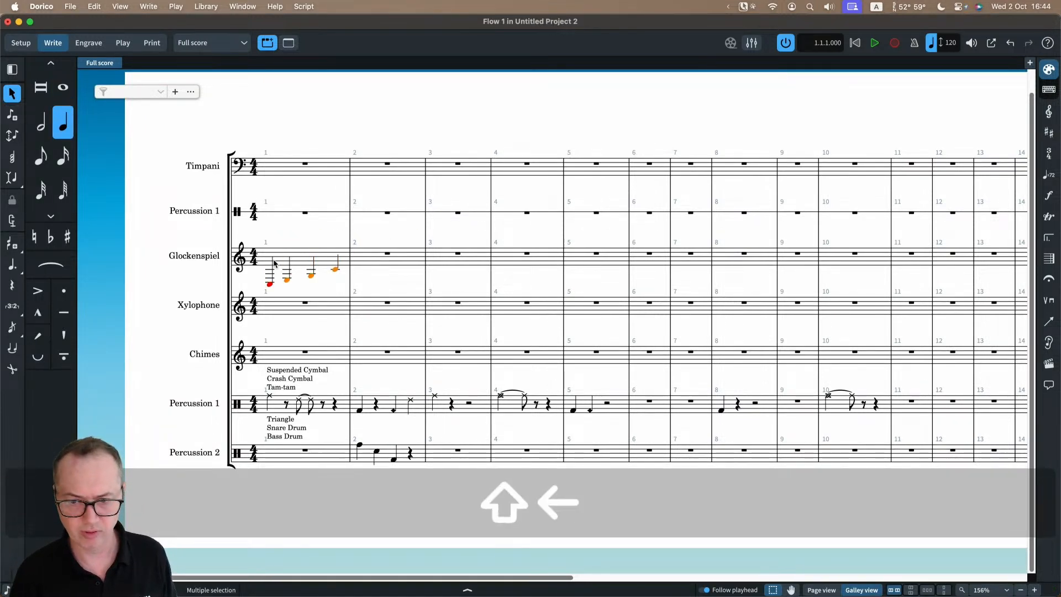
{"action": "key", "text": "alt+super+Up"}
{"action": "key", "text": "alt+super+Up"}
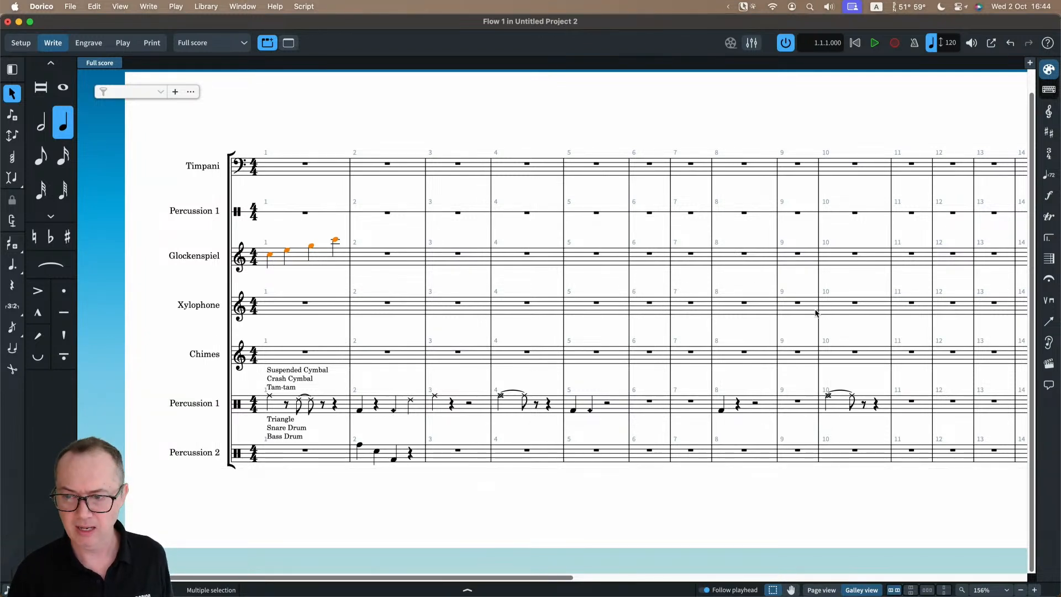
- Enter quarter notes D, F sharp and A in bar 10 of the Xylophone staff
{"action": "left_click", "coordinate": [833, 311]}
{"action": "key", "text": "Return"}
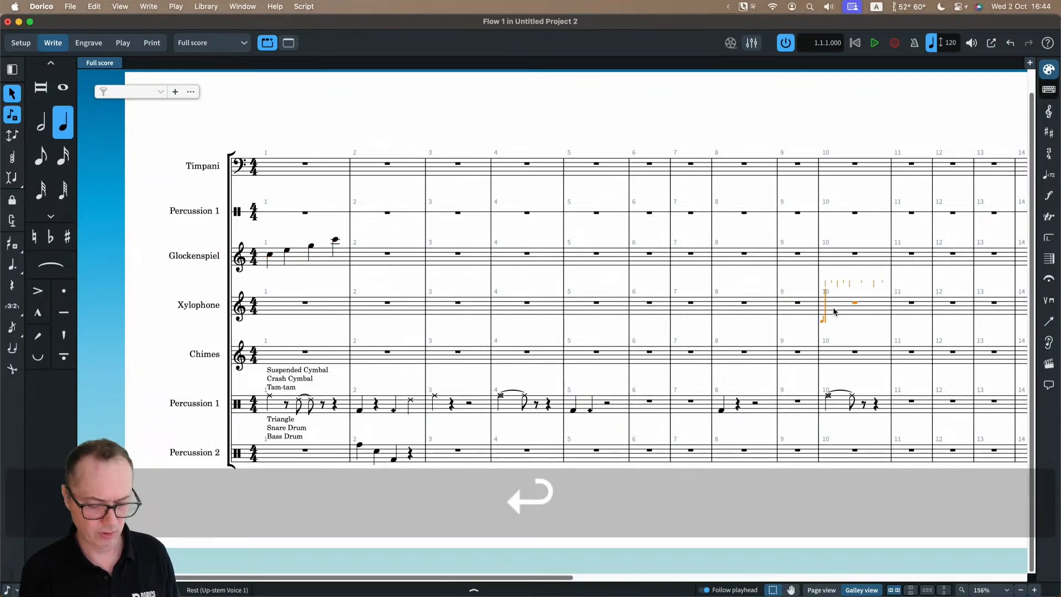
{"action": "key", "text": "Escape"}
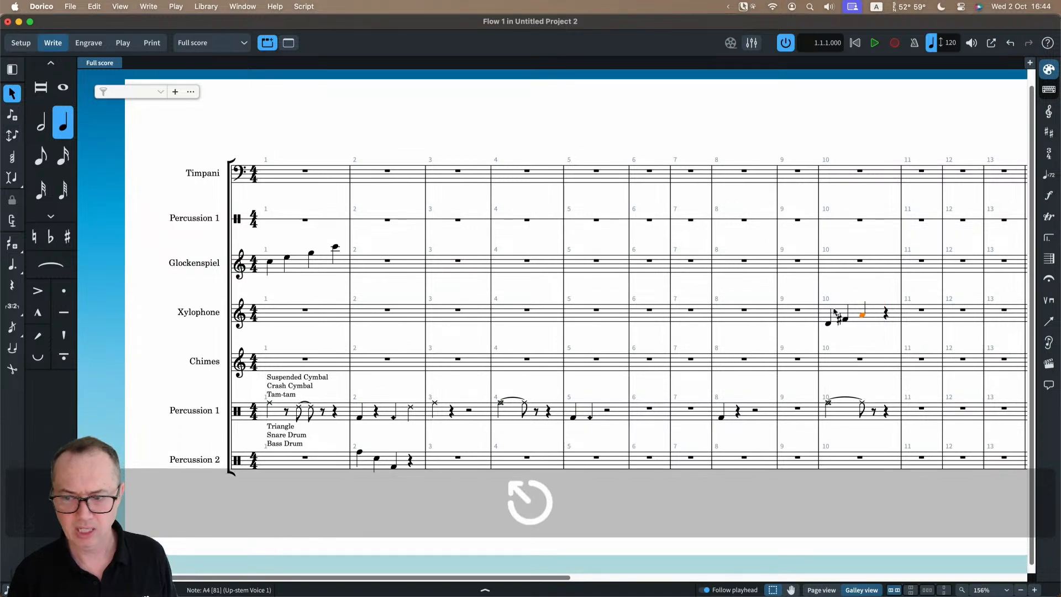
- Enter a quarter note G on the first beat of bar 17 in the Chimes staff
{"action": "scroll", "coordinate": [858, 326], "scroll_direction": "right", "scroll_amount": 10}
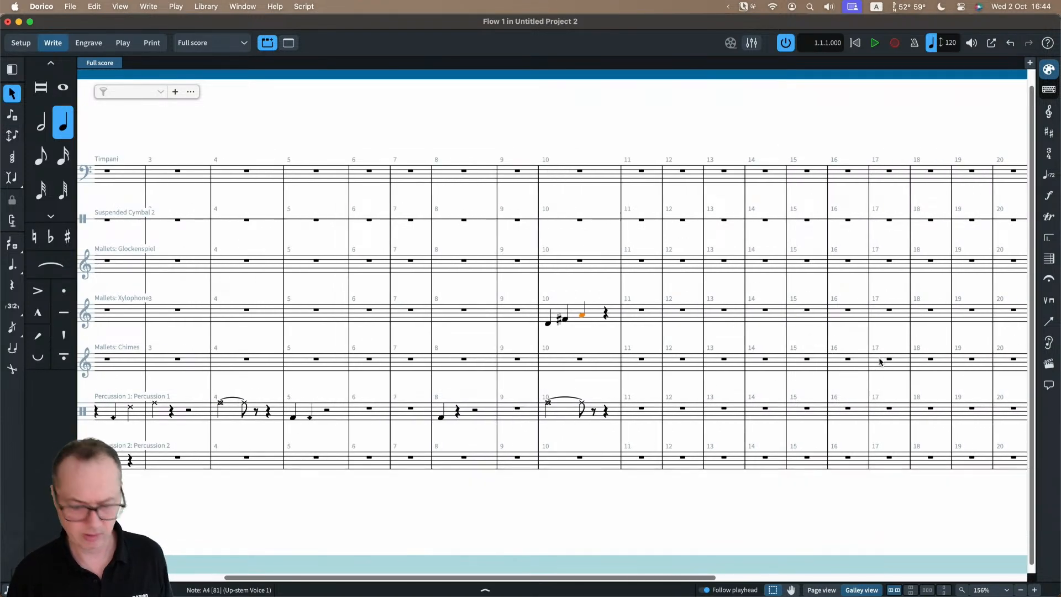
{"action": "left_click", "coordinate": [879, 360]}
{"action": "key", "text": "y"}
{"action": "key", "text": "Escape"}
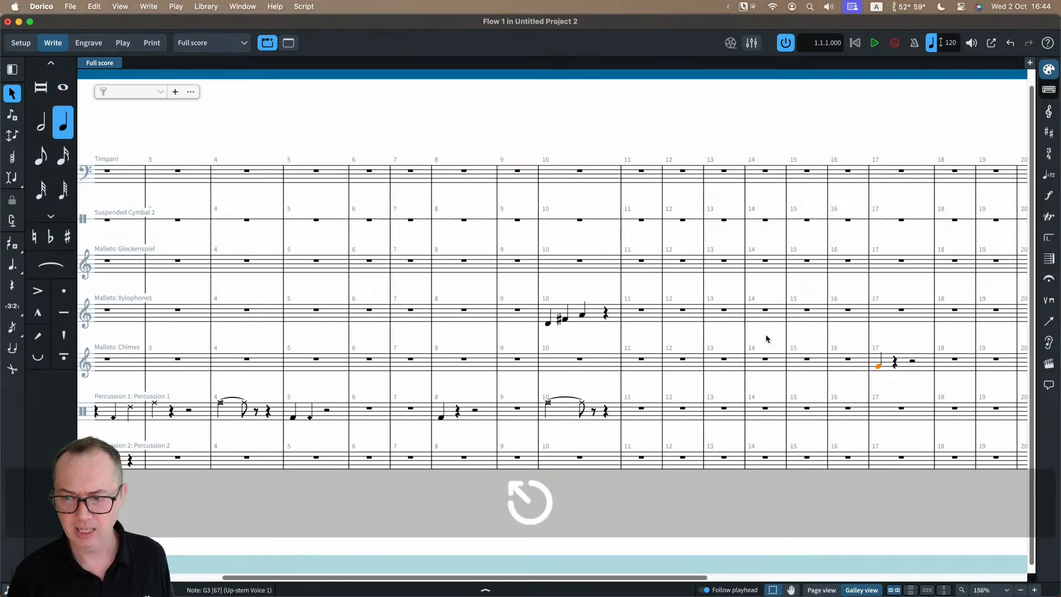
- Examine the Mallets player's instrument changes across the full score in page view
{"action": "scroll", "coordinate": [756, 333], "scroll_direction": "left", "scroll_amount": 10}
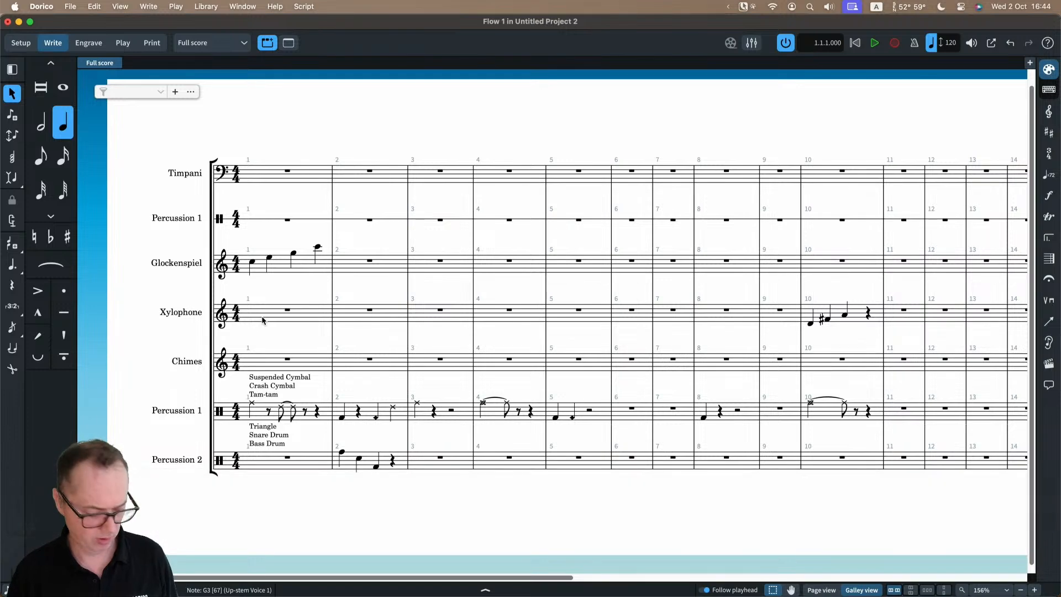
{"action": "key", "text": "alt+super+1"}
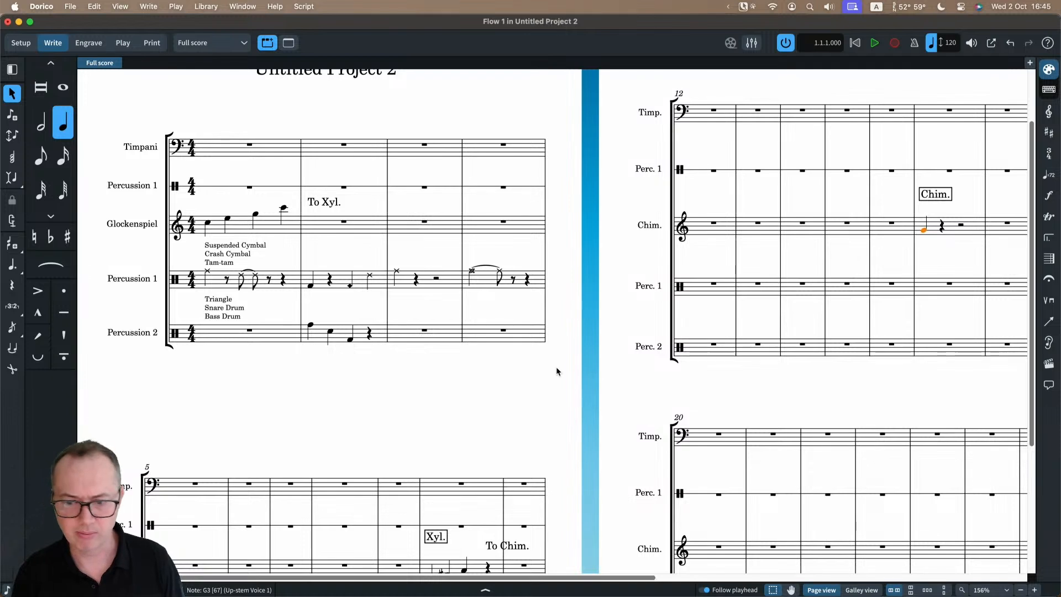
{"action": "scroll", "coordinate": [463, 393], "scroll_direction": "down", "scroll_amount": 2}
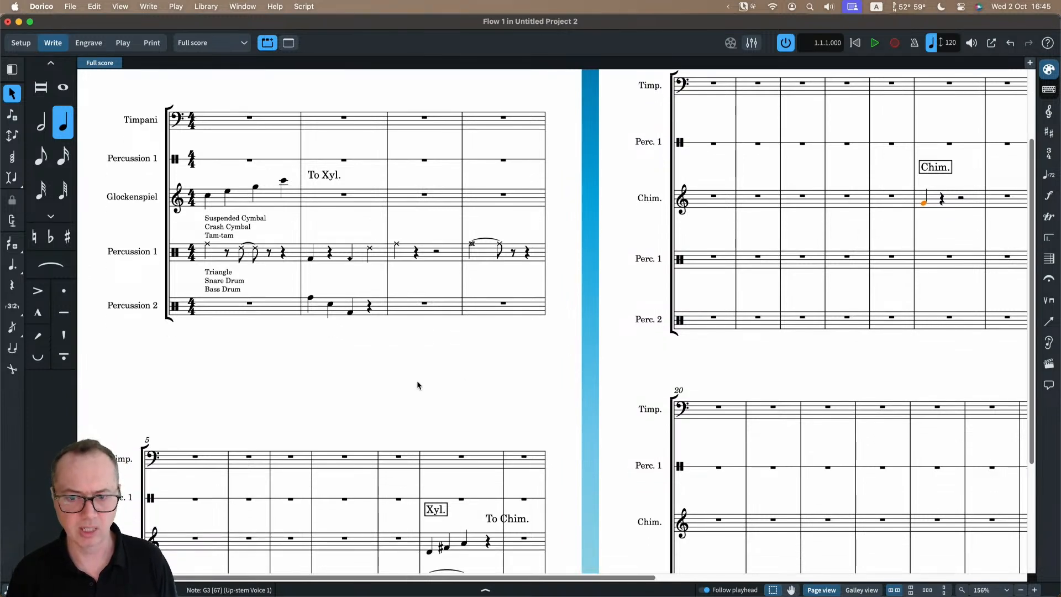
{"action": "scroll", "coordinate": [417, 385], "scroll_direction": "up", "scroll_amount": 5}
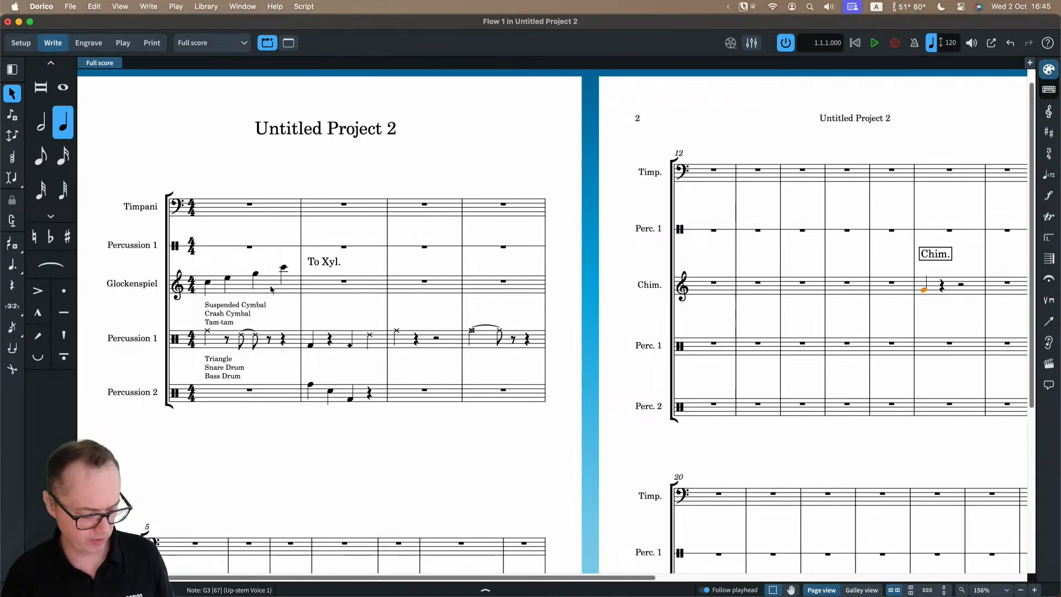
- In galley view, enter a quarter note G on the first beat of bar 1 in the Chimes staff
{"action": "key", "text": "alt+super+2"}
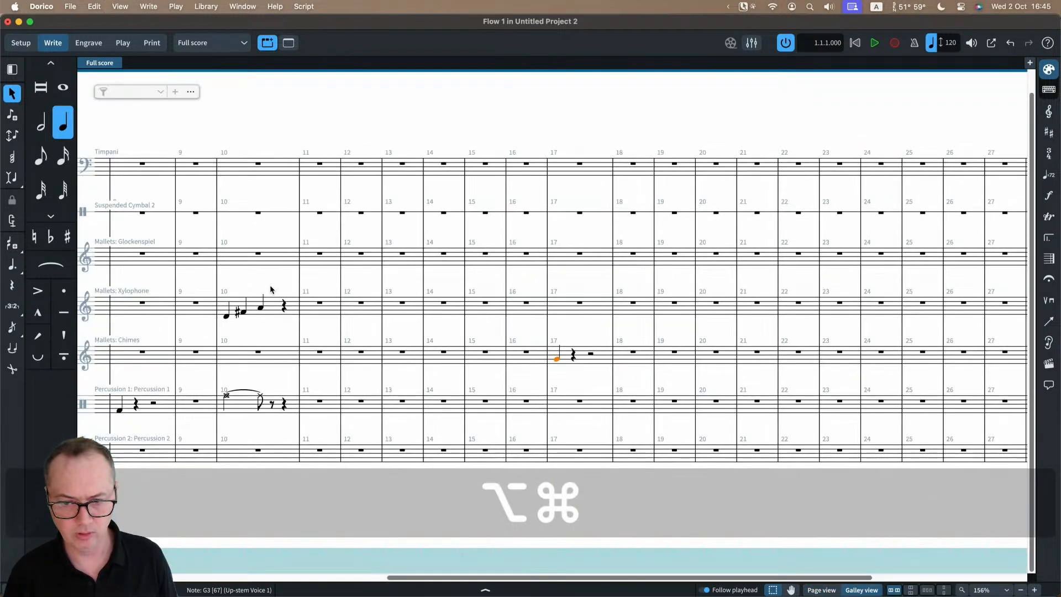
{"action": "scroll", "coordinate": [253, 282], "scroll_direction": "left", "scroll_amount": 10}
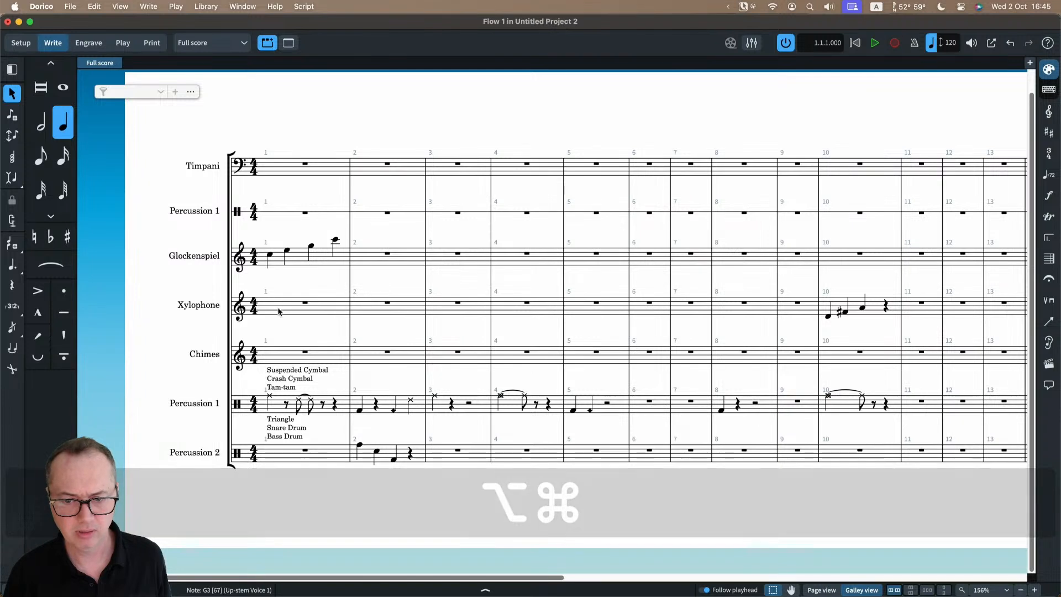
{"action": "left_click", "coordinate": [269, 356]}
{"action": "key", "text": "shift+n"}
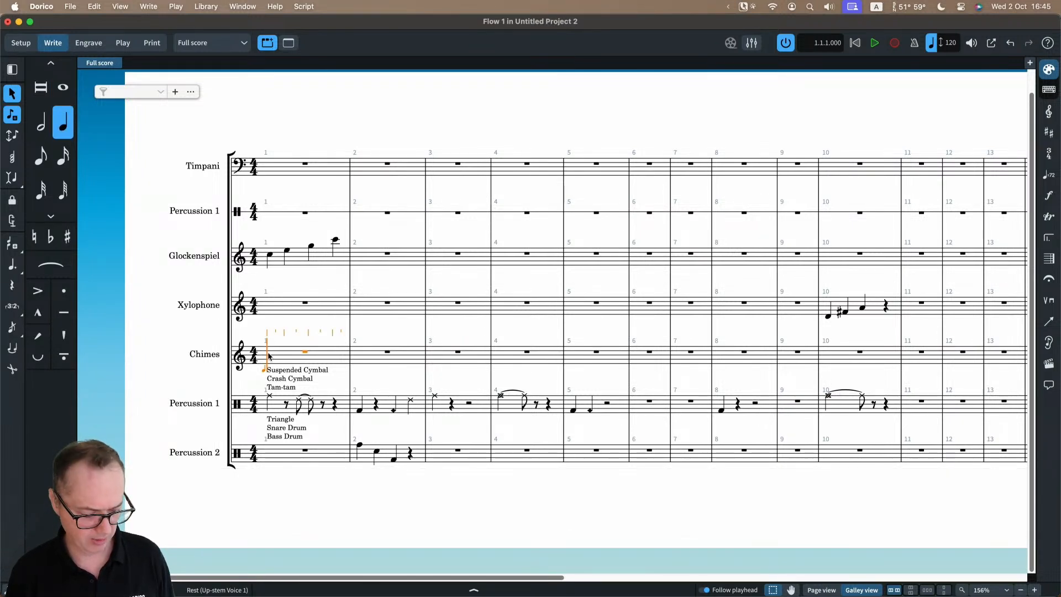
{"action": "key", "text": "y"}
{"action": "key", "text": "Escape"}
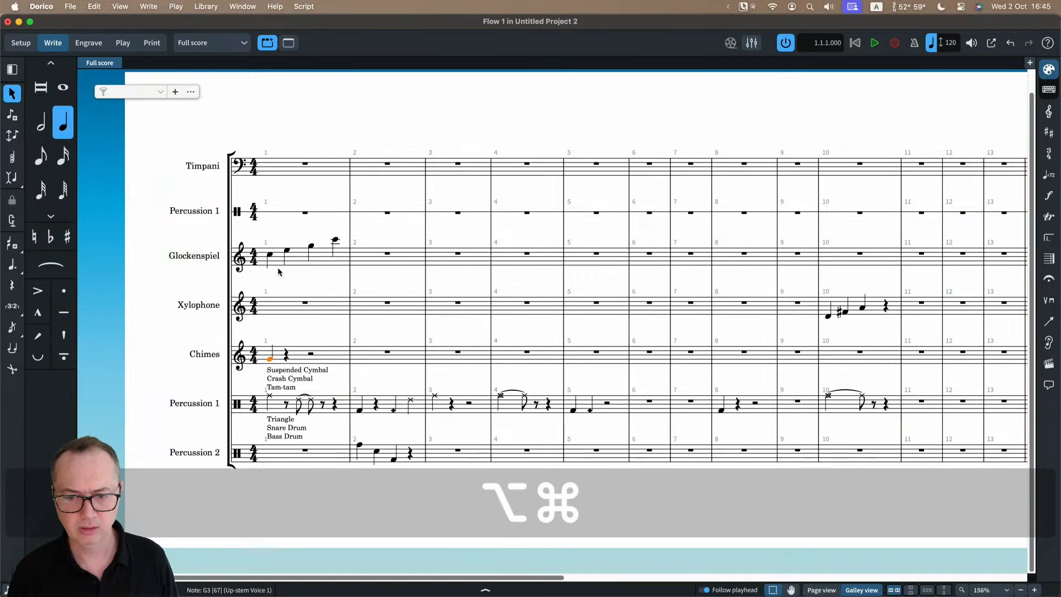
- Check the Mallets staves on the full score pages and in the Mallets part layout
{"action": "key", "text": "alt+super+1"}
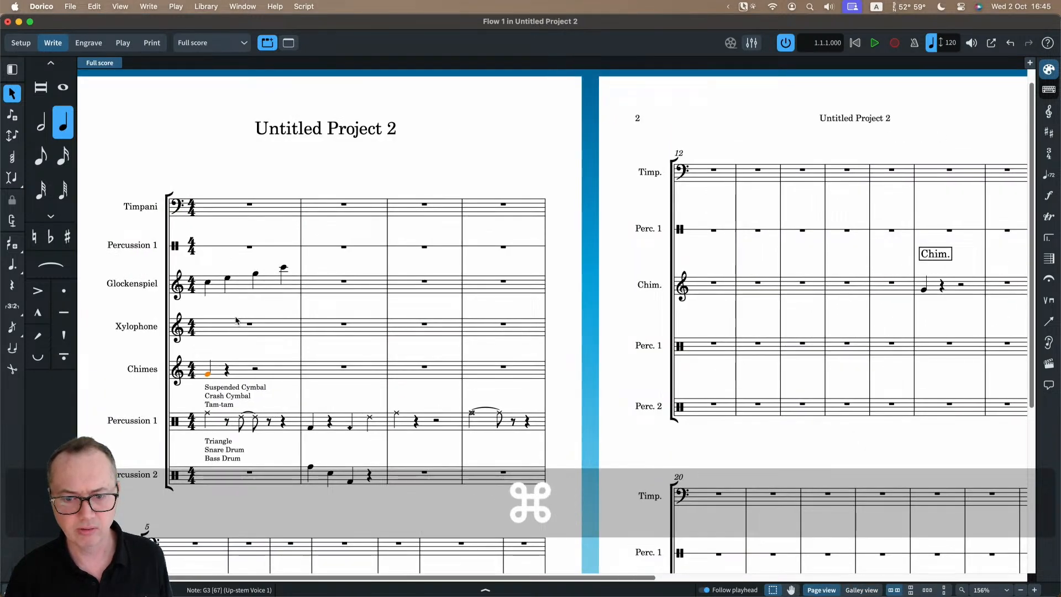
{"action": "scroll", "coordinate": [215, 309], "scroll_direction": "down", "scroll_amount": 2}
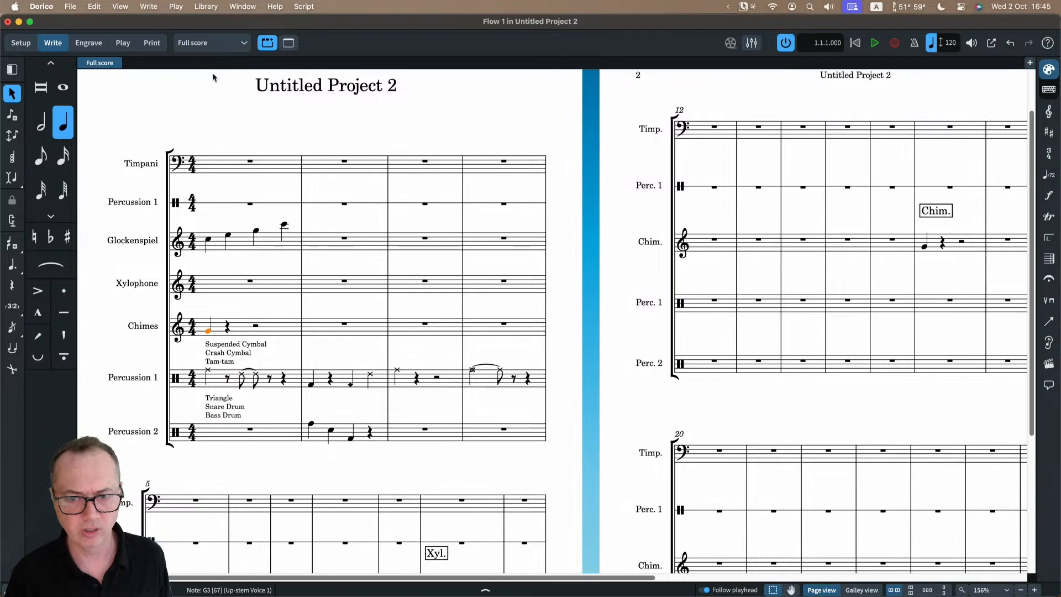
{"action": "left_click", "coordinate": [219, 44]}
{"action": "left_click", "coordinate": [216, 102]}
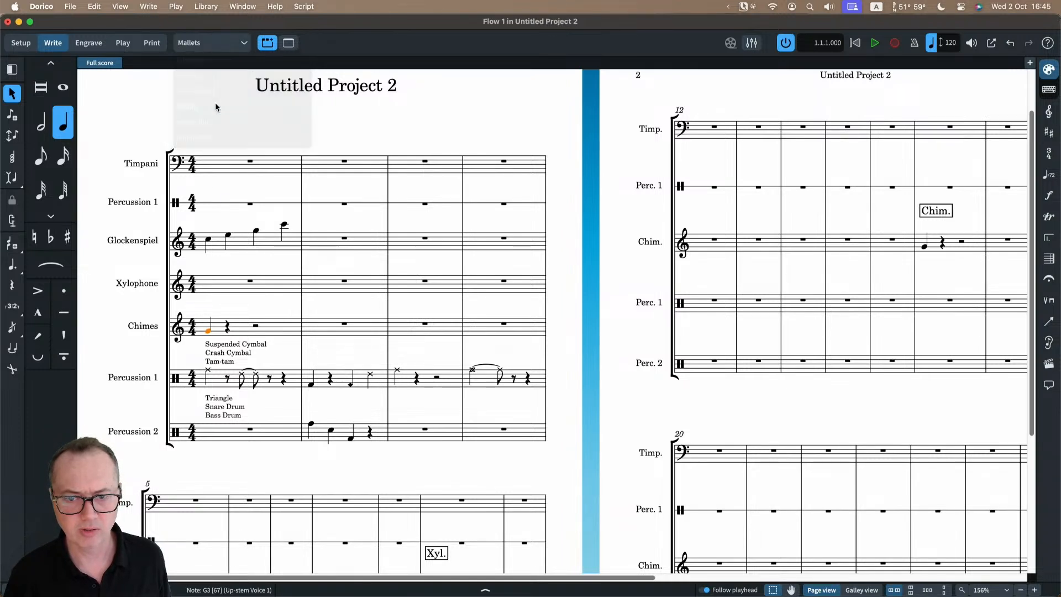
{"action": "scroll", "coordinate": [382, 316], "scroll_direction": "down", "scroll_amount": 3}
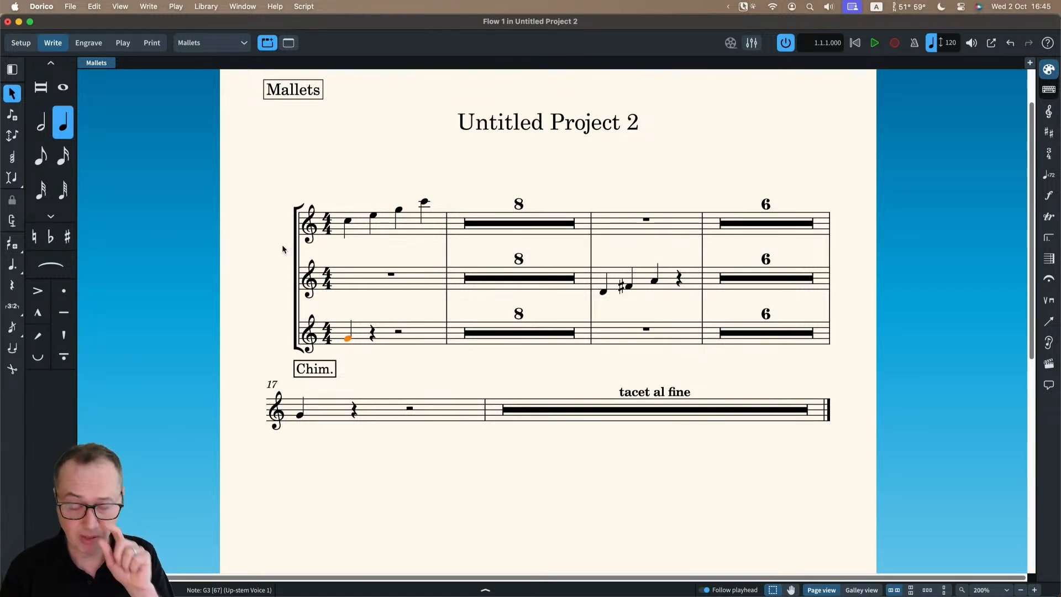
{"action": "left_click", "coordinate": [347, 222]}
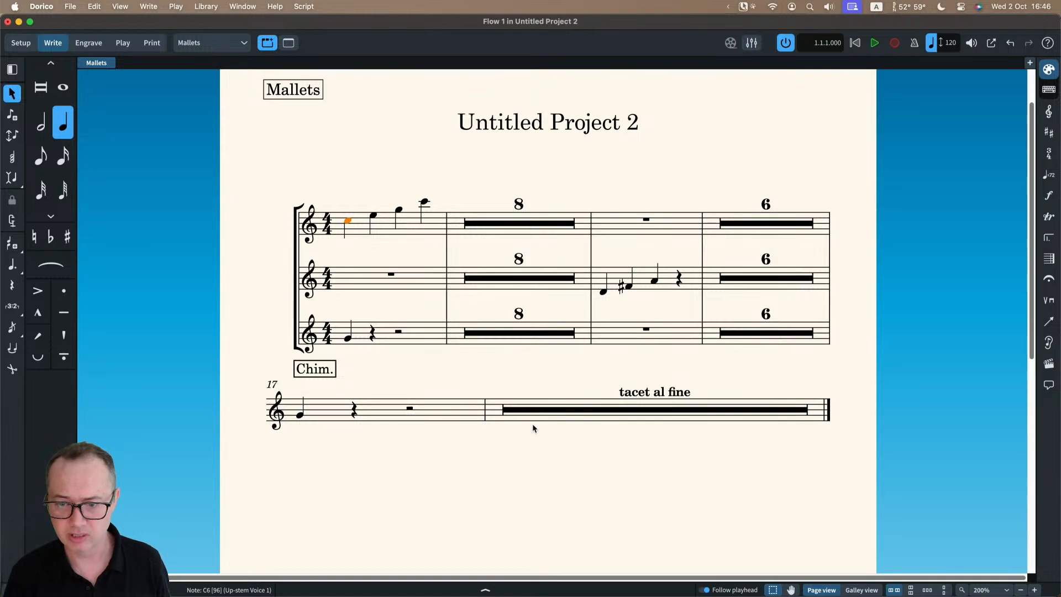
{"action": "key", "text": "super+shift+l"}
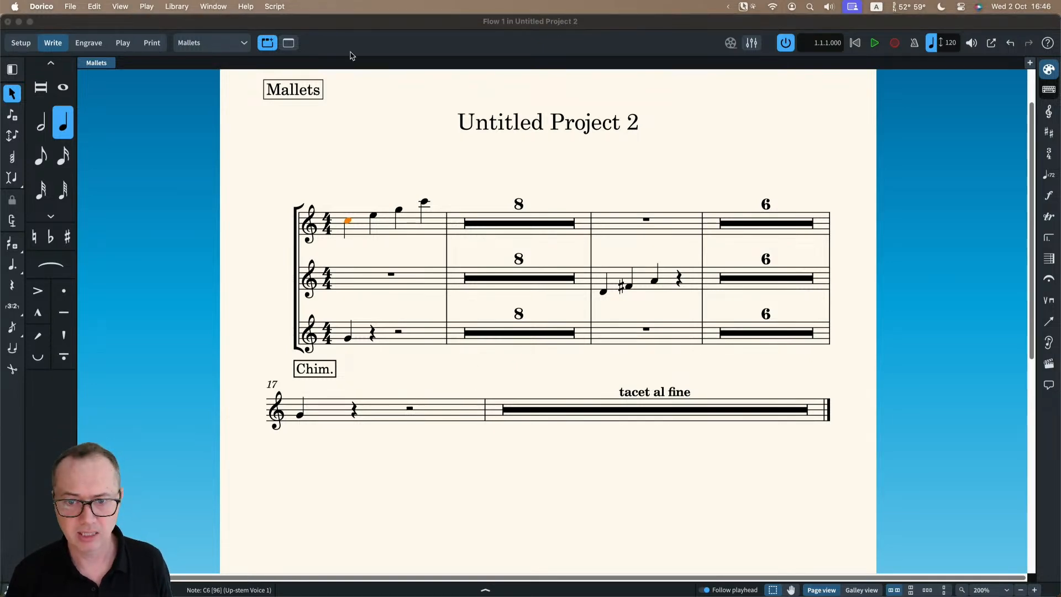
{"action": "left_click", "coordinate": [353, 55]}
- In the full score, enter a quarter note G on the first beat of bar 29 in the Chimes staff
{"action": "key", "text": "w"}
{"action": "scroll", "coordinate": [558, 271], "scroll_direction": "right", "scroll_amount": 10}
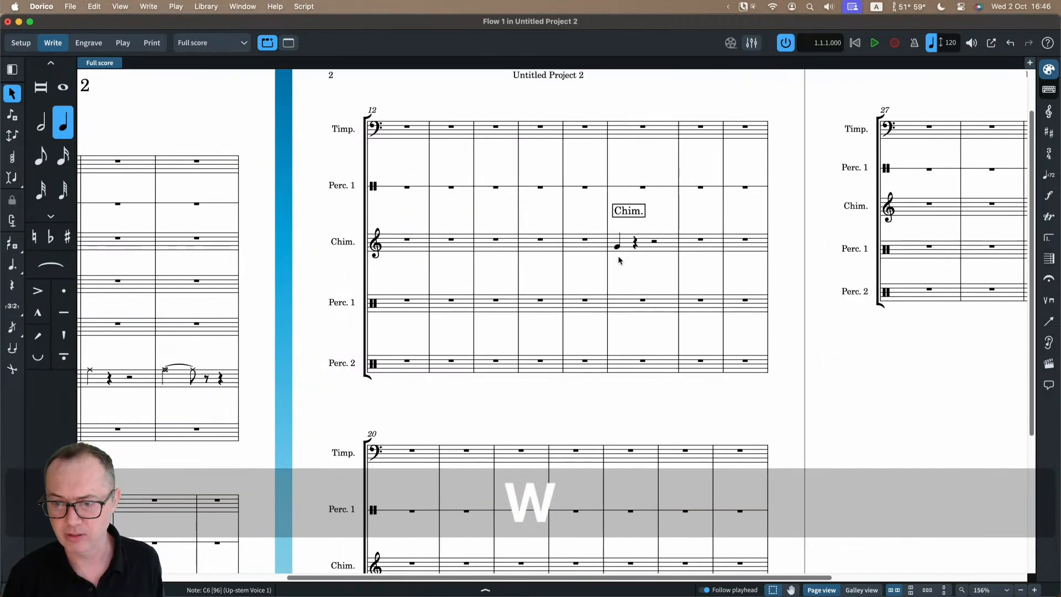
{"action": "left_click", "coordinate": [749, 209]}
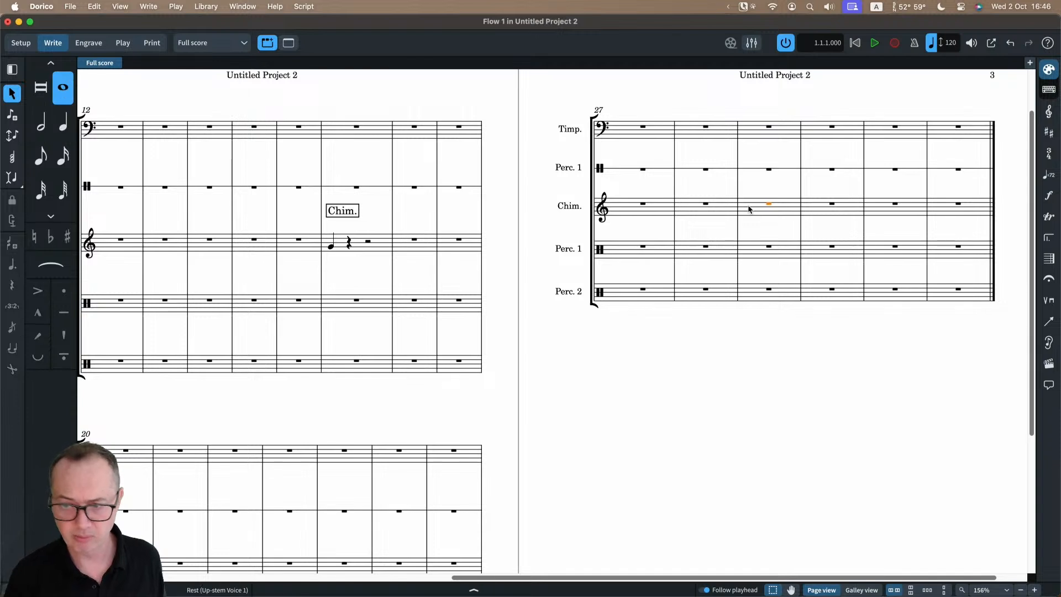
{"action": "key", "text": "Return"}
{"action": "key", "text": "y"}
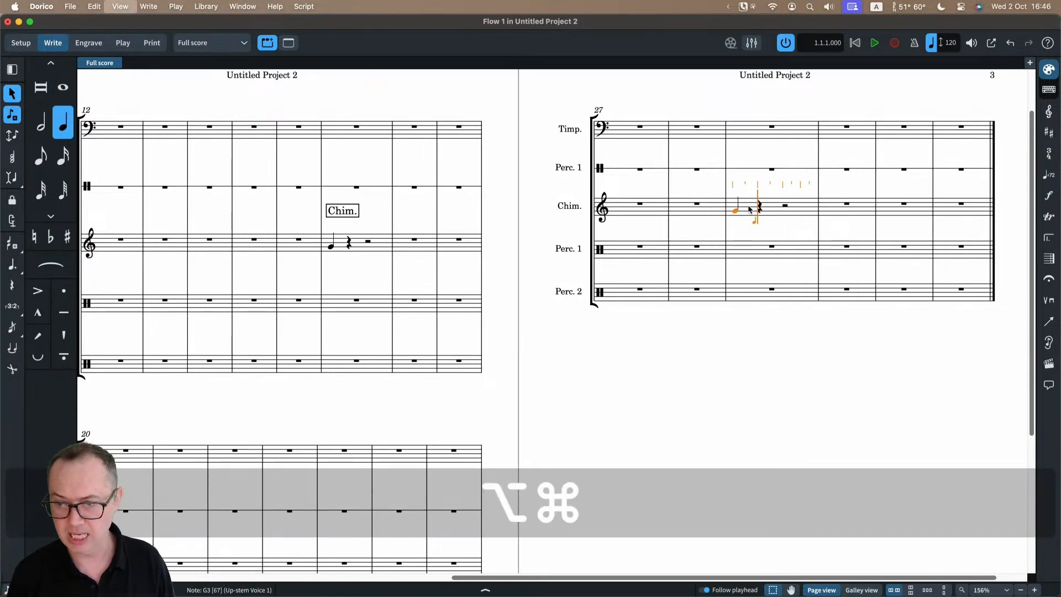
- In galley view, enter quarter-note C and E flat chords at the start of bar 29 for Xylophone and Glockenspiel, with the Glockenspiel chord raised an octave
{"action": "key", "text": "super+alt+2"}
{"action": "key", "text": "super+Up"}
{"action": "key", "text": "Left"}
{"action": "key", "text": "Left"}
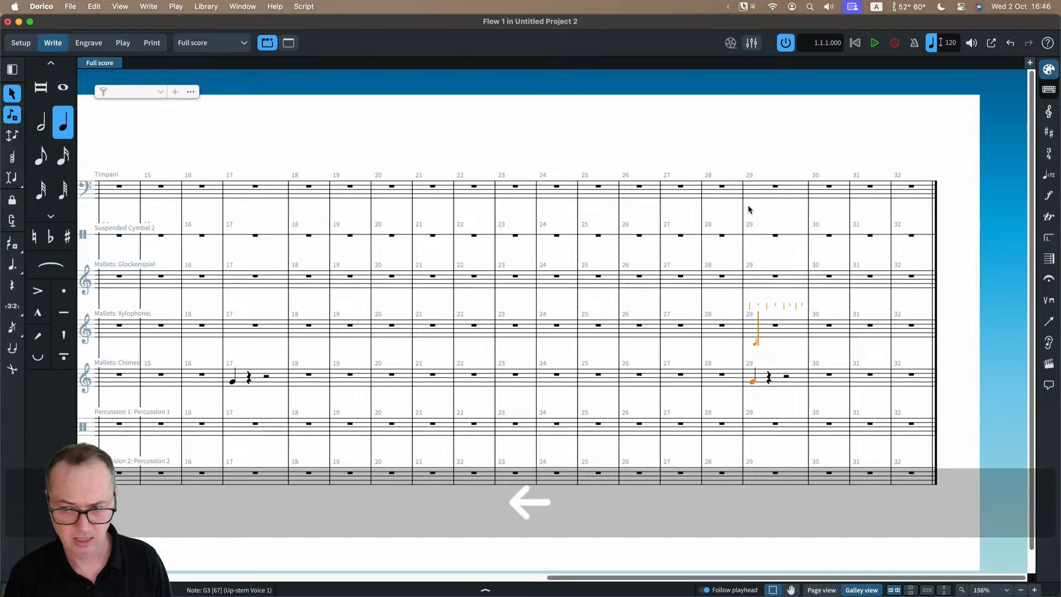
{"action": "key", "text": "Up"}
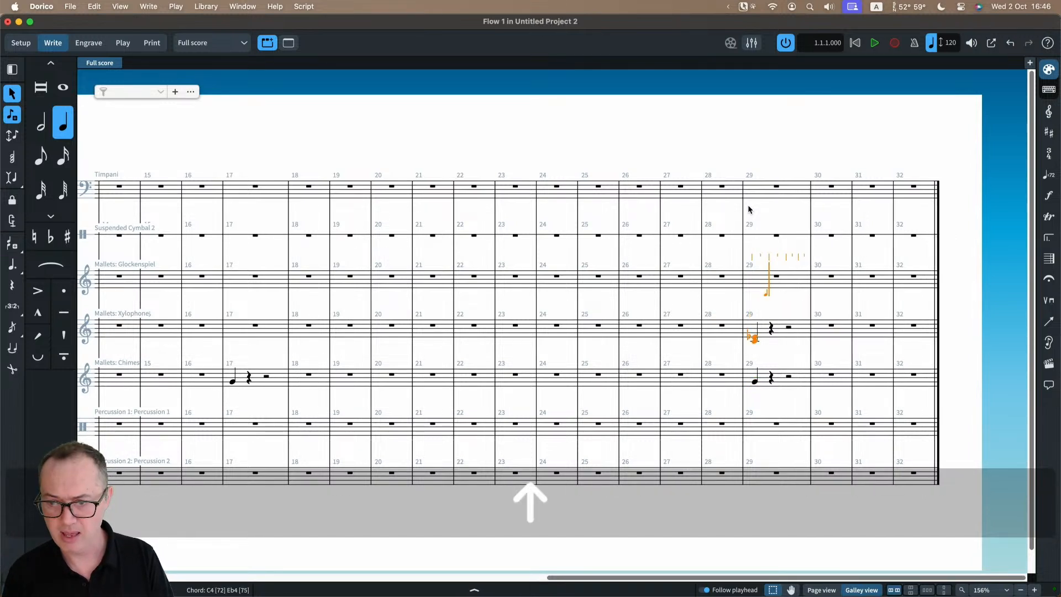
{"action": "key", "text": "Left"}
{"action": "key", "text": "Left"}
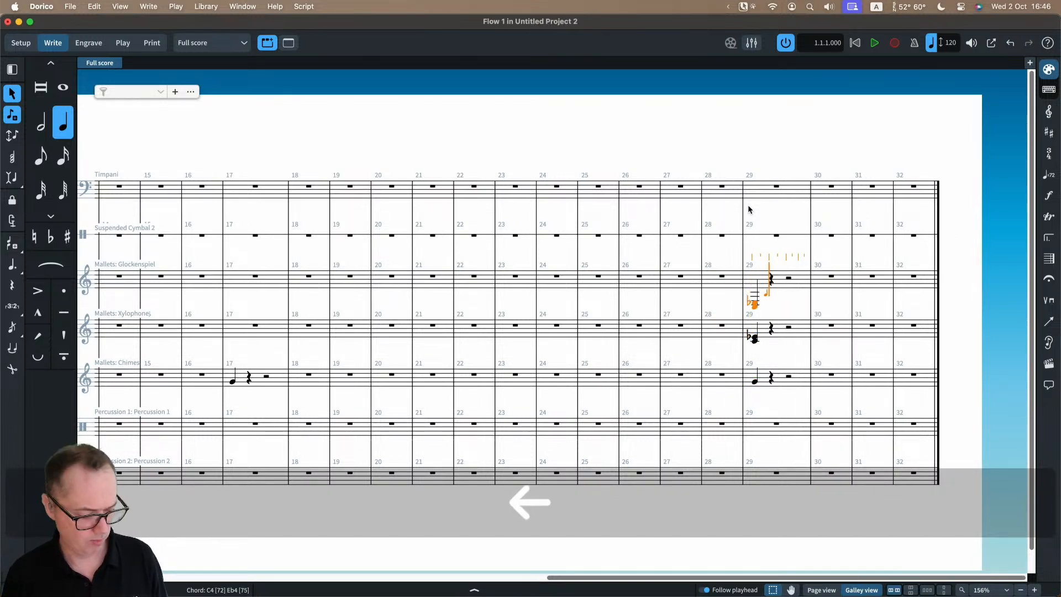
{"action": "key", "text": "Escape"}
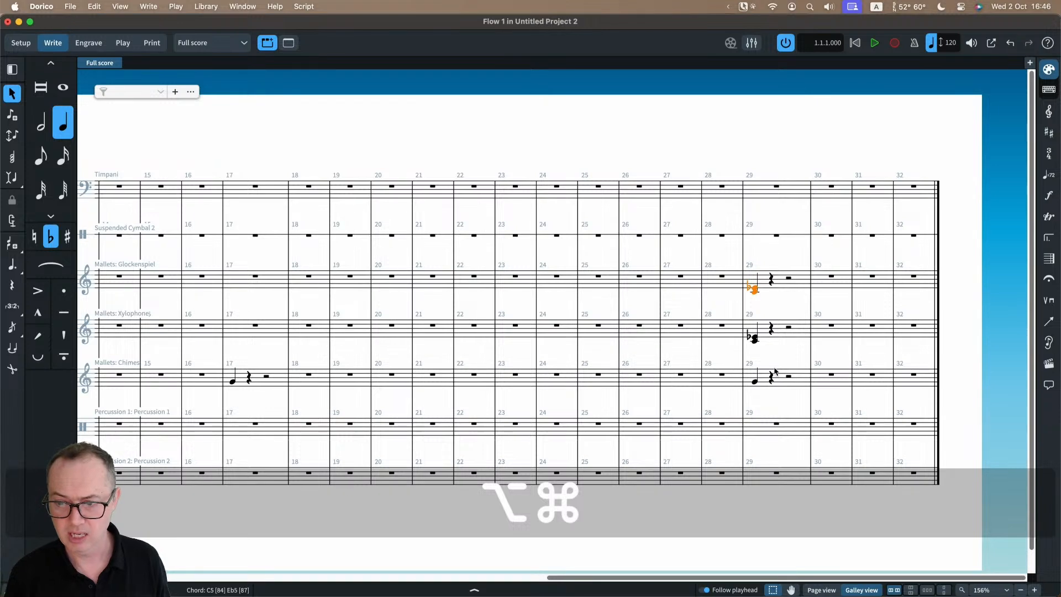
- In the Mallets part layout, delete the quarter note G from bar 1 of the Chimes staff
{"action": "key", "text": "w"}
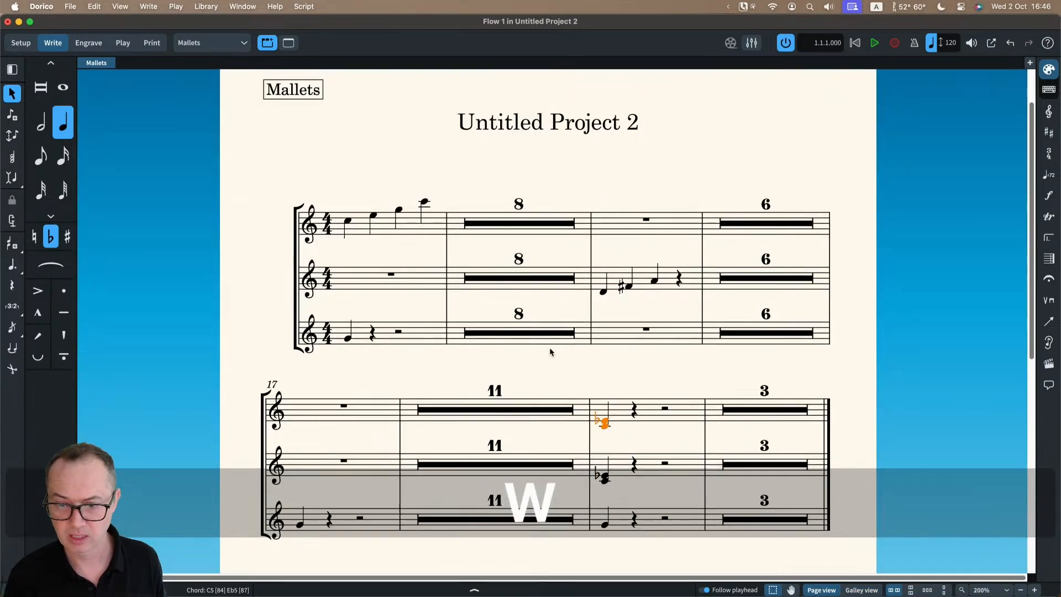
{"action": "scroll", "coordinate": [549, 347], "scroll_direction": "down", "scroll_amount": 4}
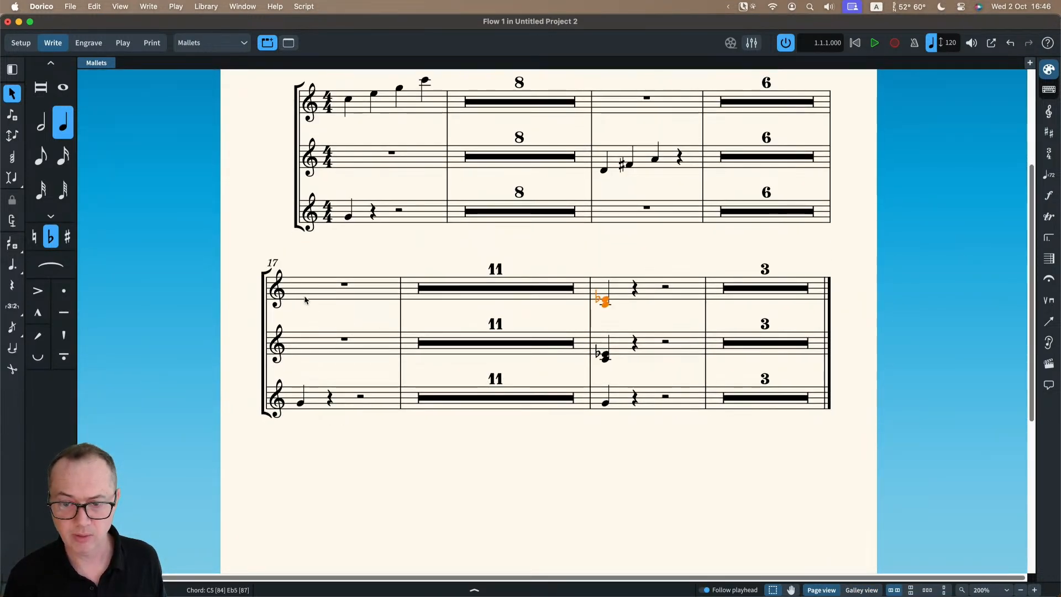
{"action": "left_click", "coordinate": [341, 292]}
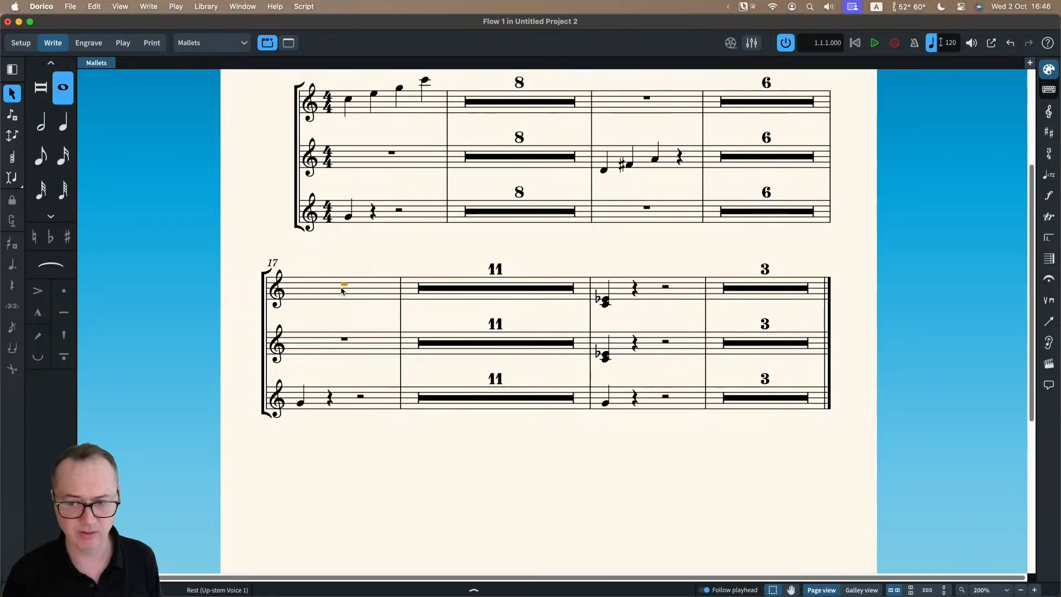
{"action": "scroll", "coordinate": [342, 291], "scroll_direction": "up", "scroll_amount": 3}
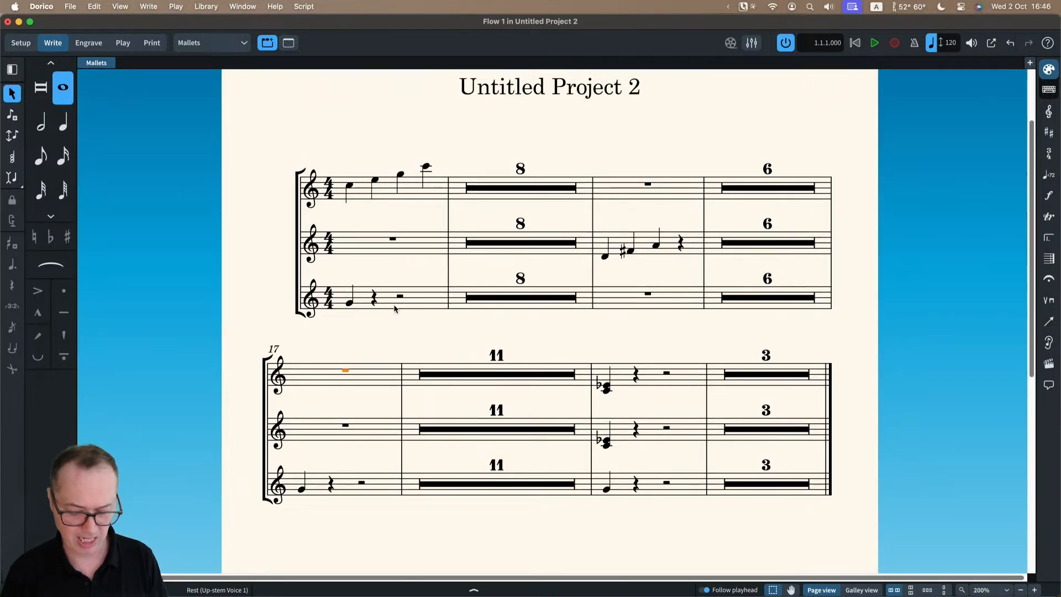
{"action": "key", "text": "Delete"}
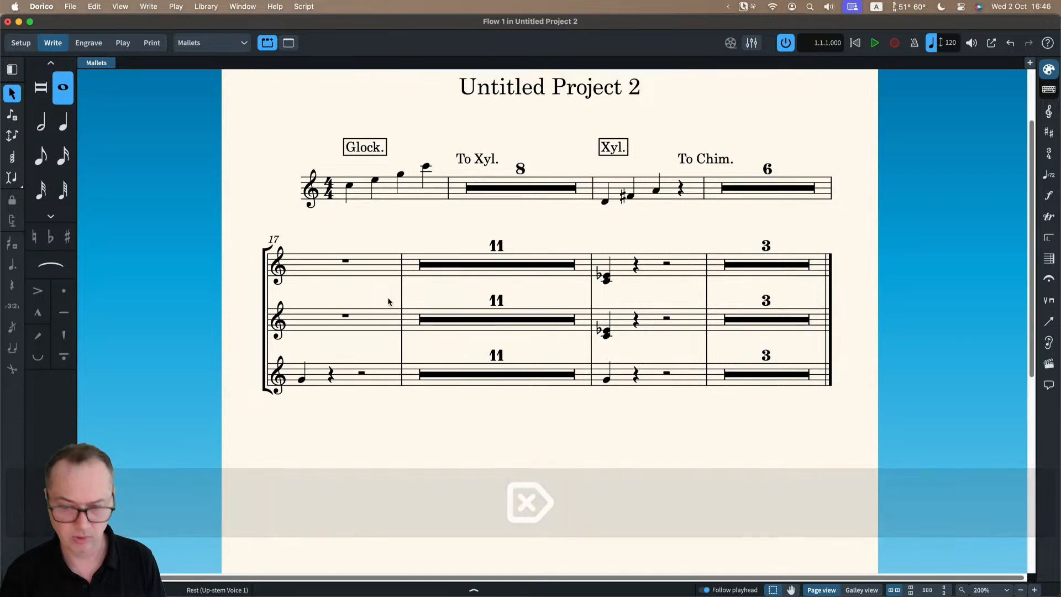
- Create a system break at the start of bar 17 in the Mallets part using Engrave mode
{"action": "left_click", "coordinate": [386, 214]}
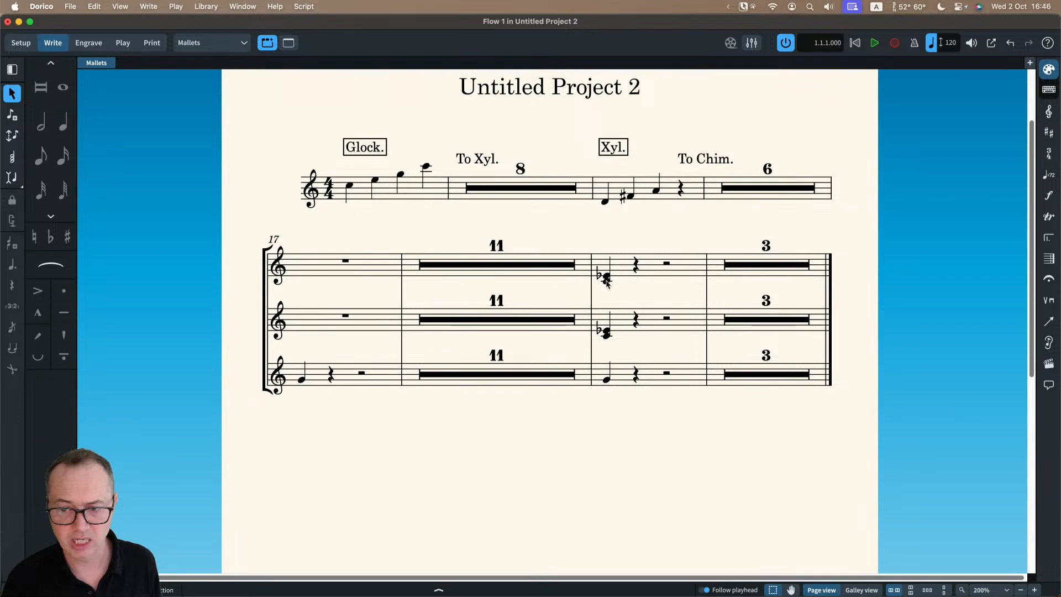
{"action": "left_click", "coordinate": [310, 264]}
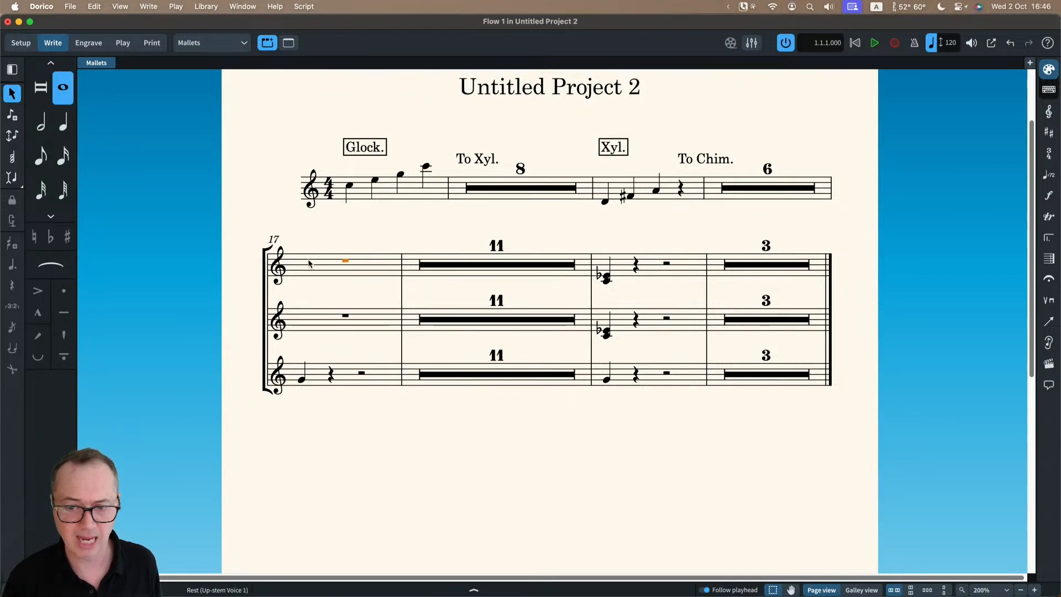
{"action": "left_click", "coordinate": [88, 43]}
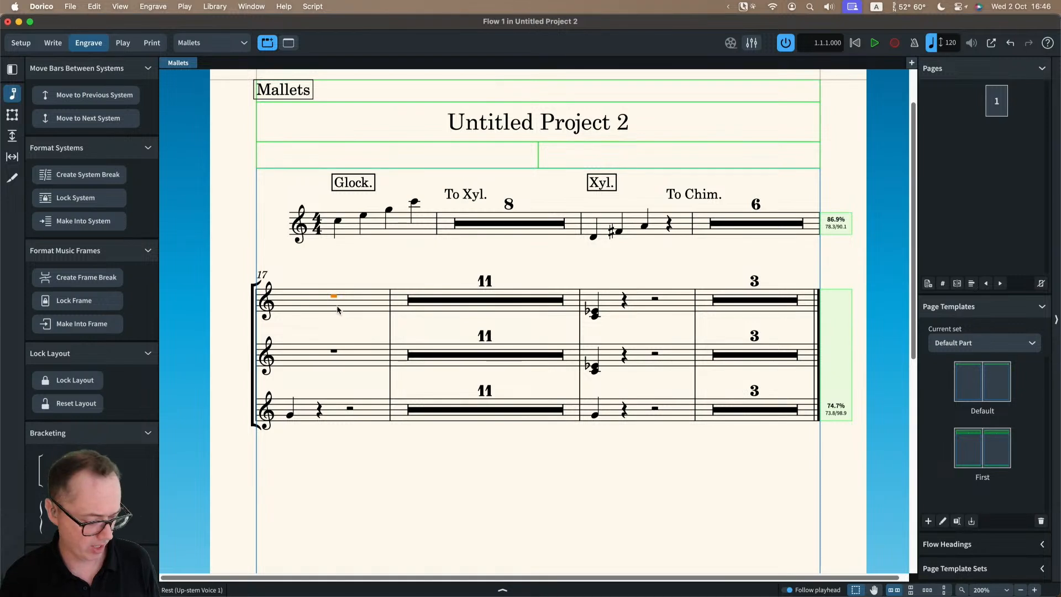
{"action": "key", "text": "shift"}
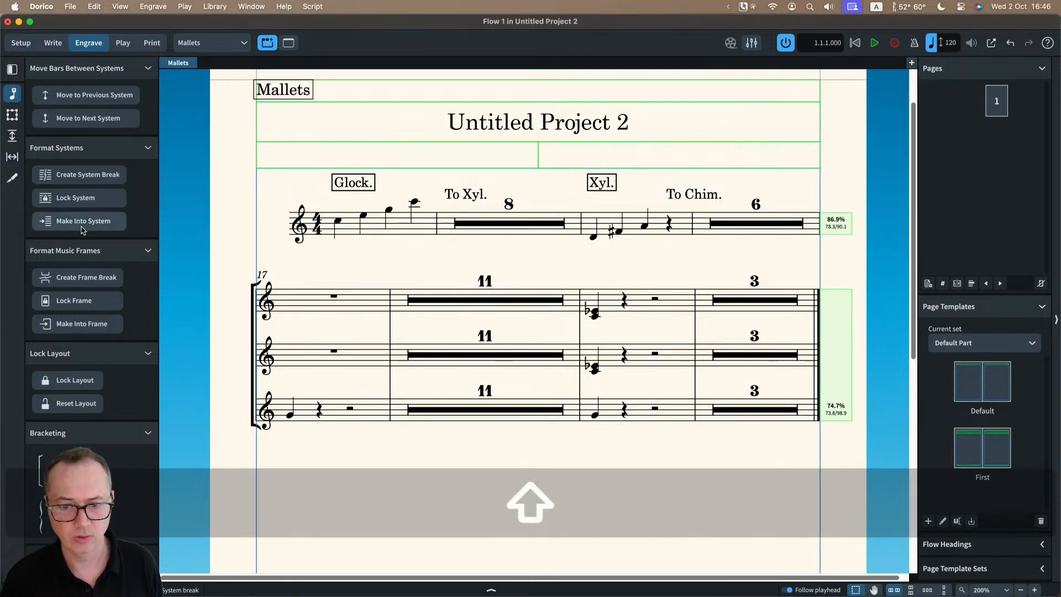
{"action": "left_click", "coordinate": [75, 181]}
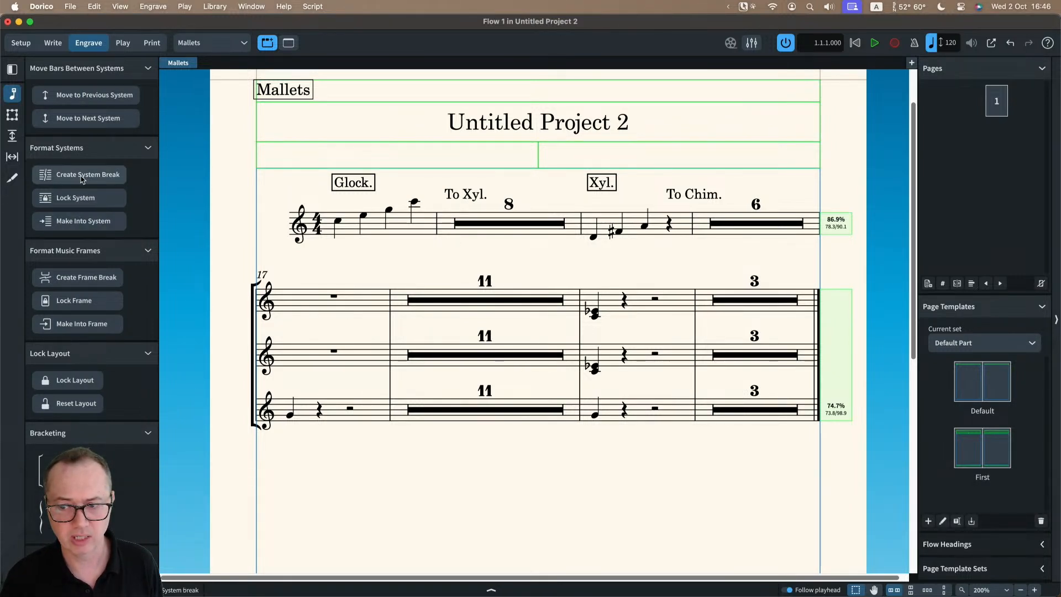
- Clear the selection and show the signposts in the Mallets part
{"action": "left_click", "coordinate": [323, 256]}
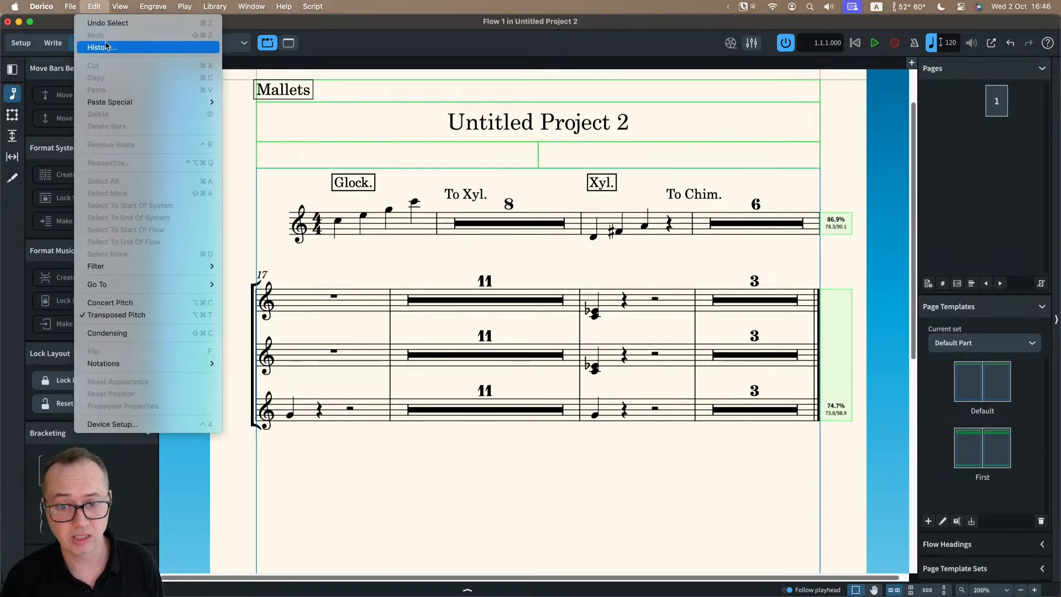
{"action": "mouse_move", "coordinate": [120, 6]}
{"action": "mouse_move", "coordinate": [135, 102]}
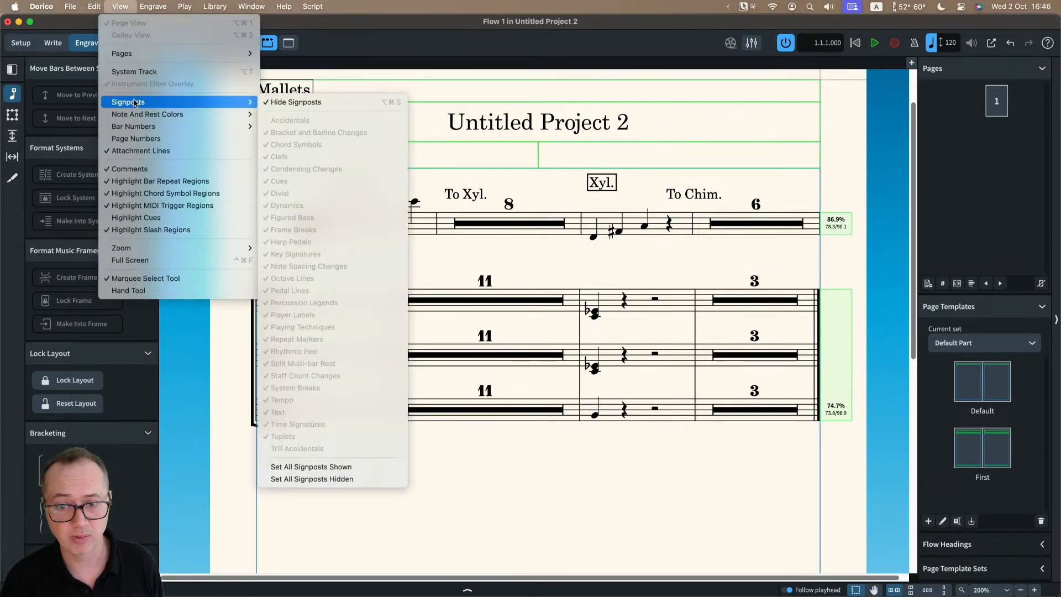
{"action": "left_click", "coordinate": [298, 102]}
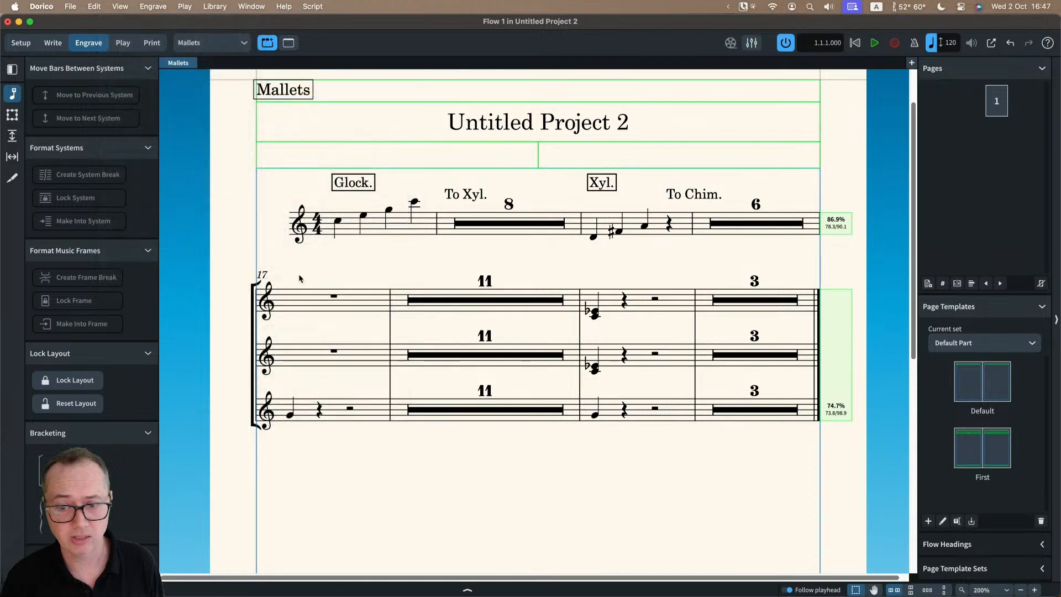
- Set the staff labels of the bar 17 system break to Abbreviated in its properties
{"action": "left_click", "coordinate": [309, 271]}
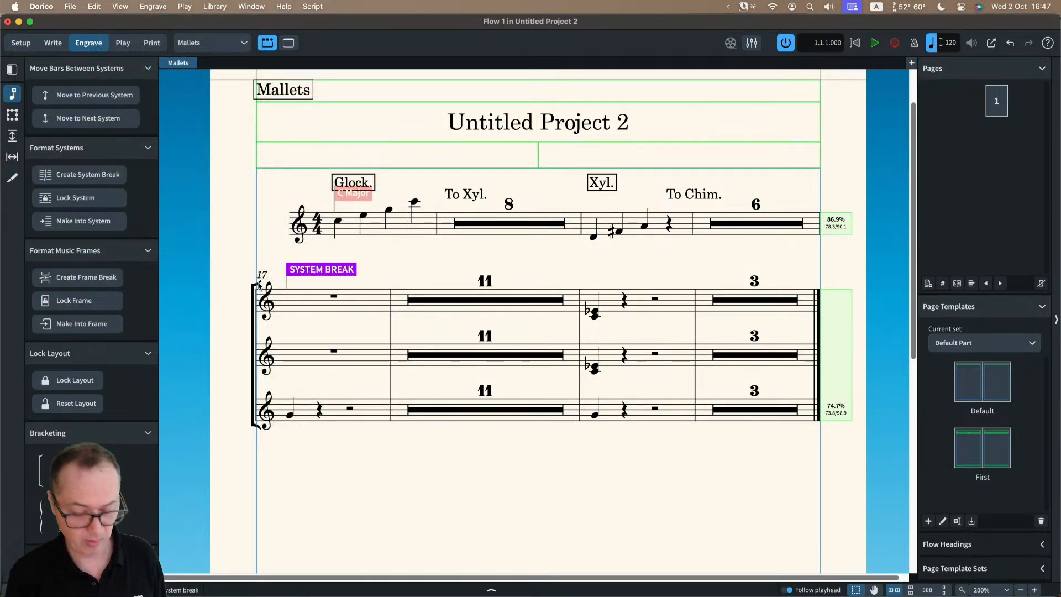
{"action": "key", "text": "super+8"}
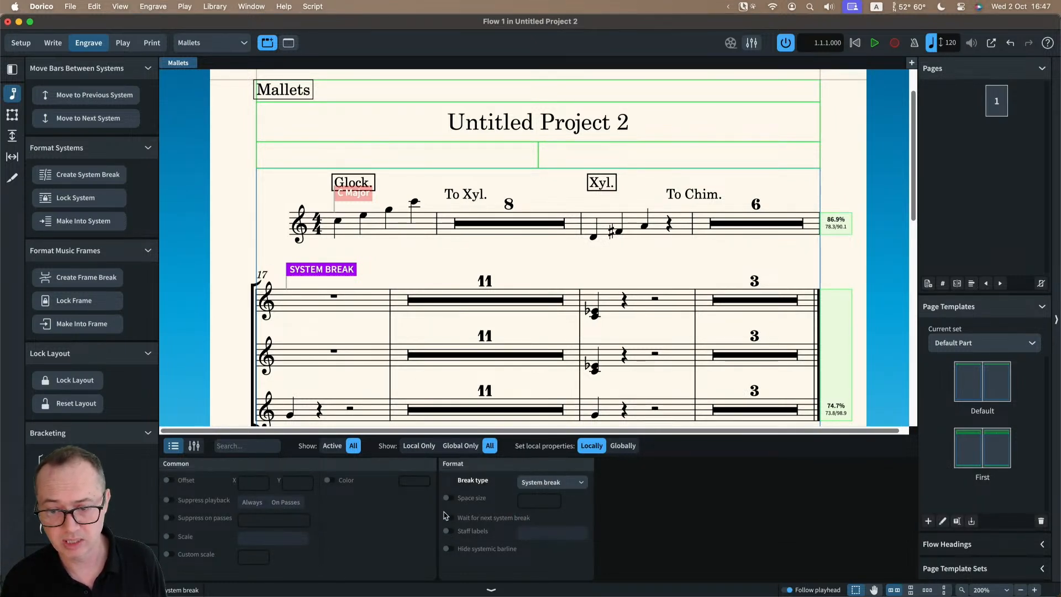
{"action": "left_click", "coordinate": [447, 531]}
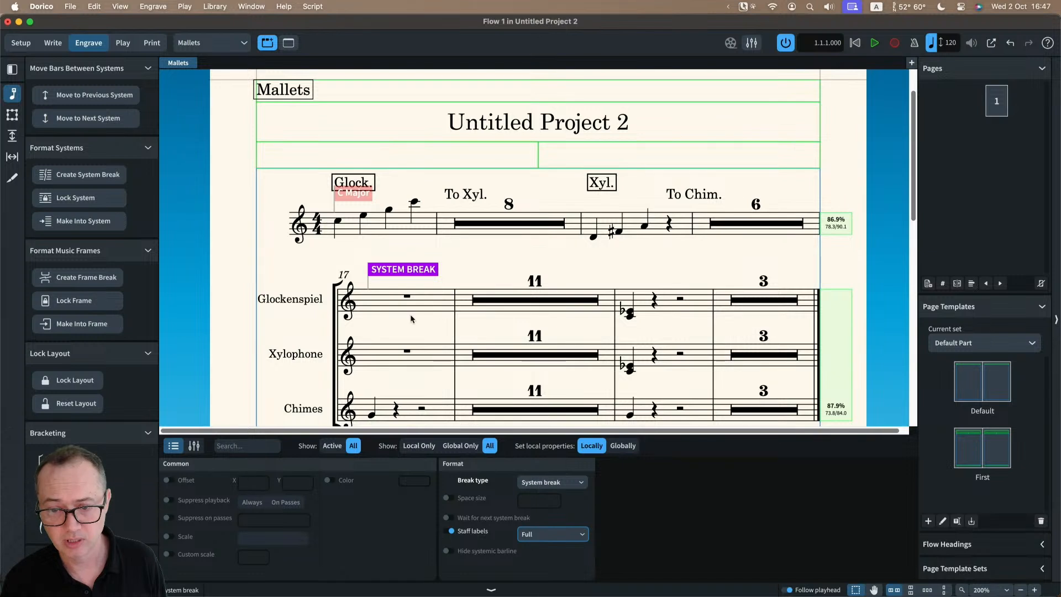
{"action": "scroll", "coordinate": [410, 314], "scroll_direction": "down", "scroll_amount": 2}
{"action": "left_click", "coordinate": [547, 535]}
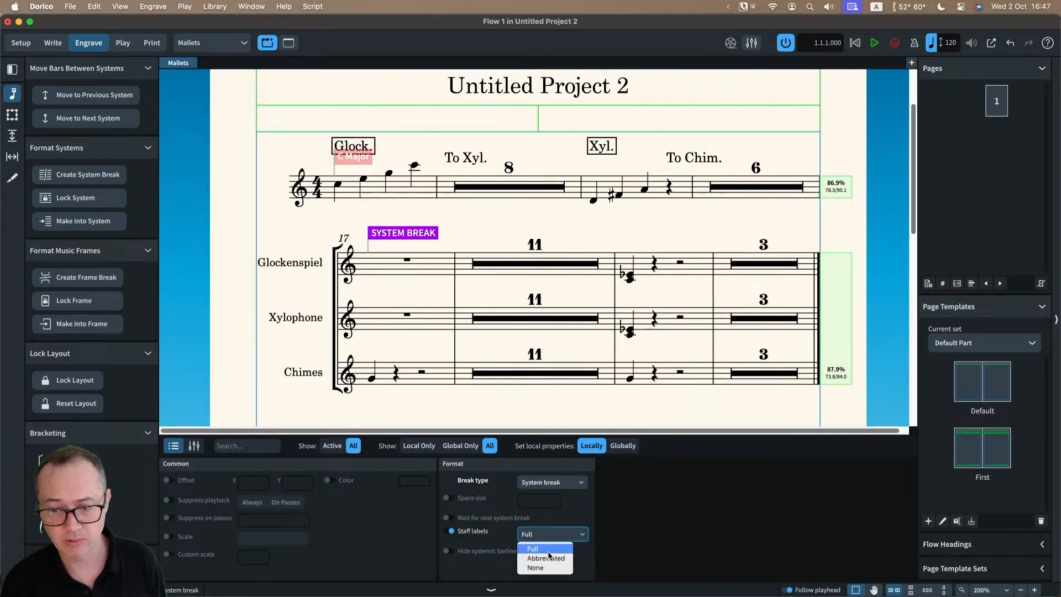
{"action": "left_click", "coordinate": [544, 554]}
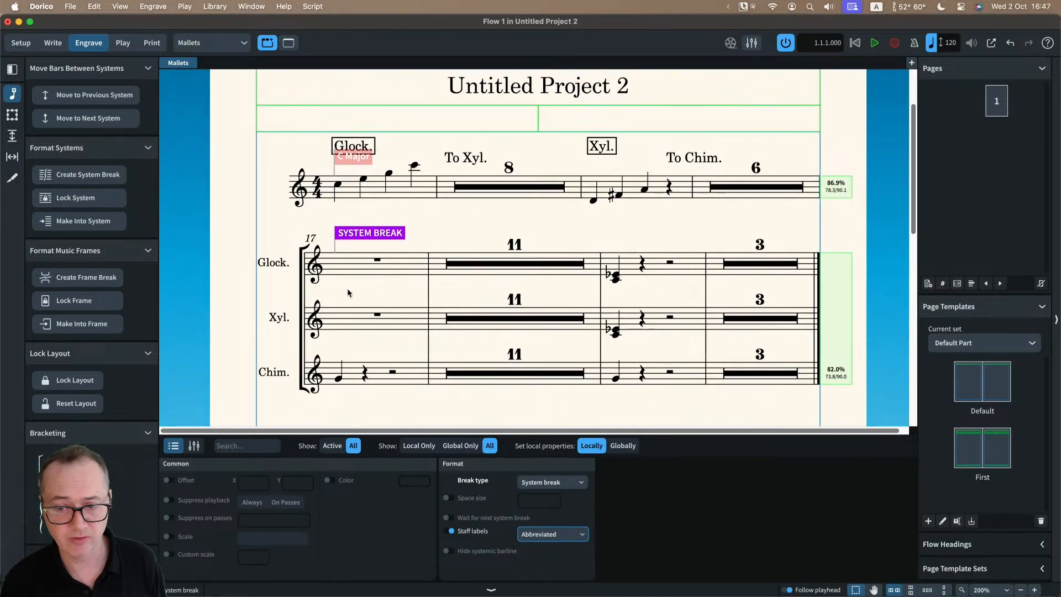
- Return to Write mode, close the lower zone and hide the signposts
{"action": "key", "text": "super+2"}
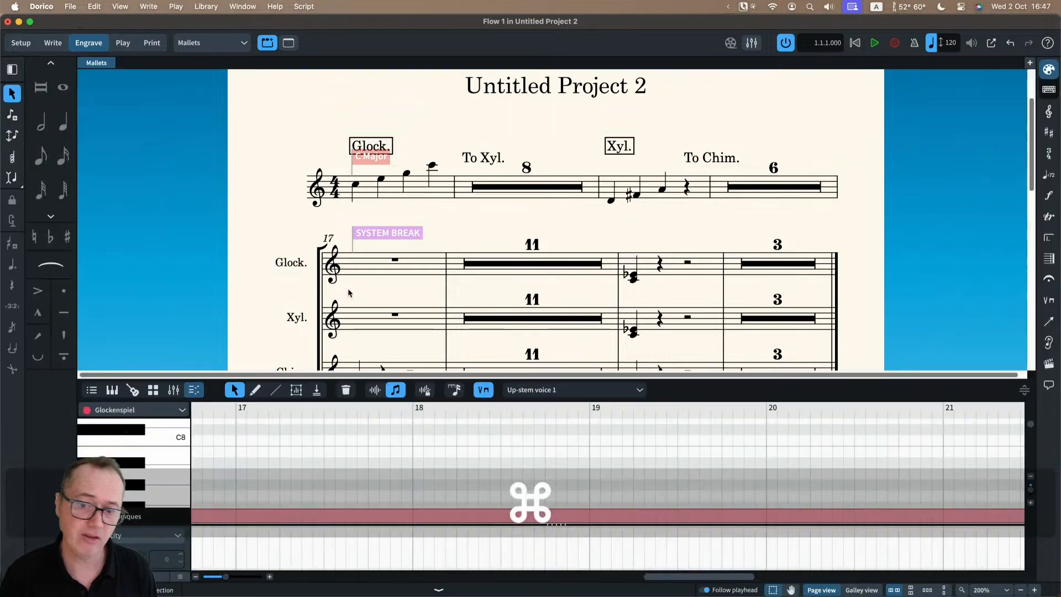
{"action": "key", "text": "super+8"}
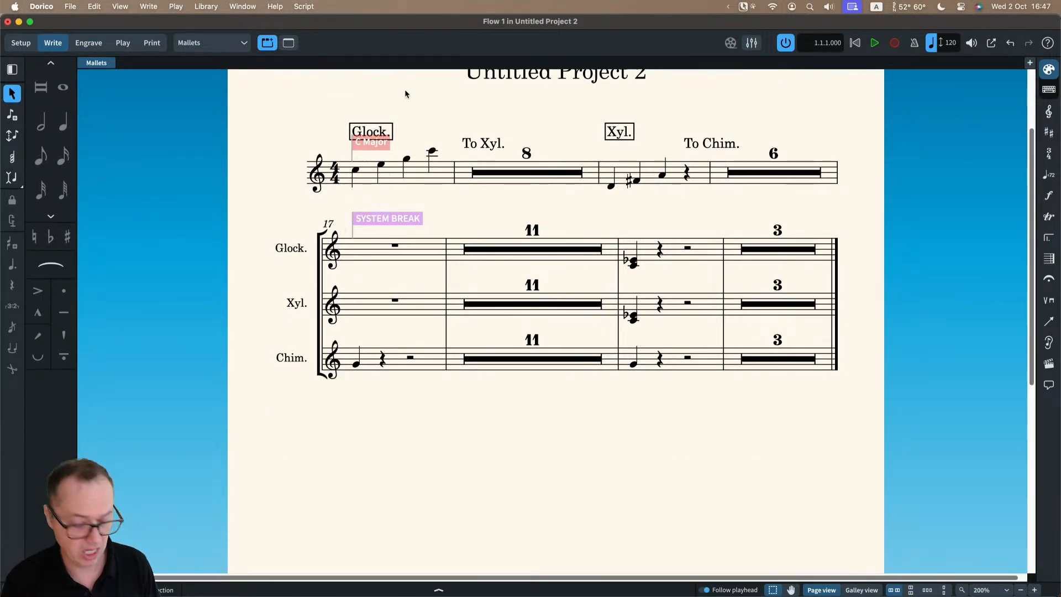
{"action": "key", "text": "alt+super+s"}
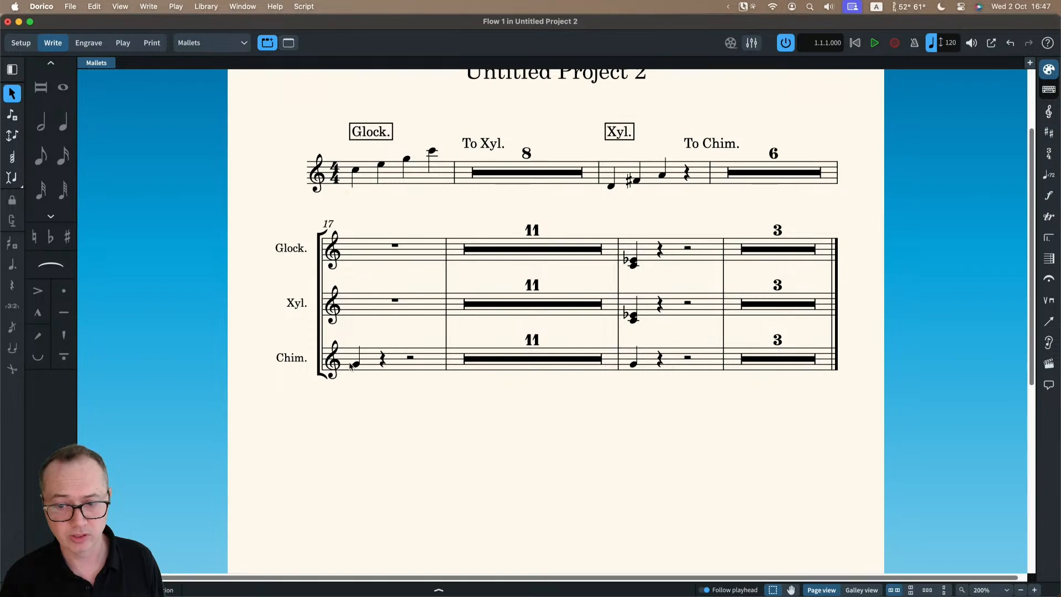
{"action": "key", "text": "alt+super+s"}
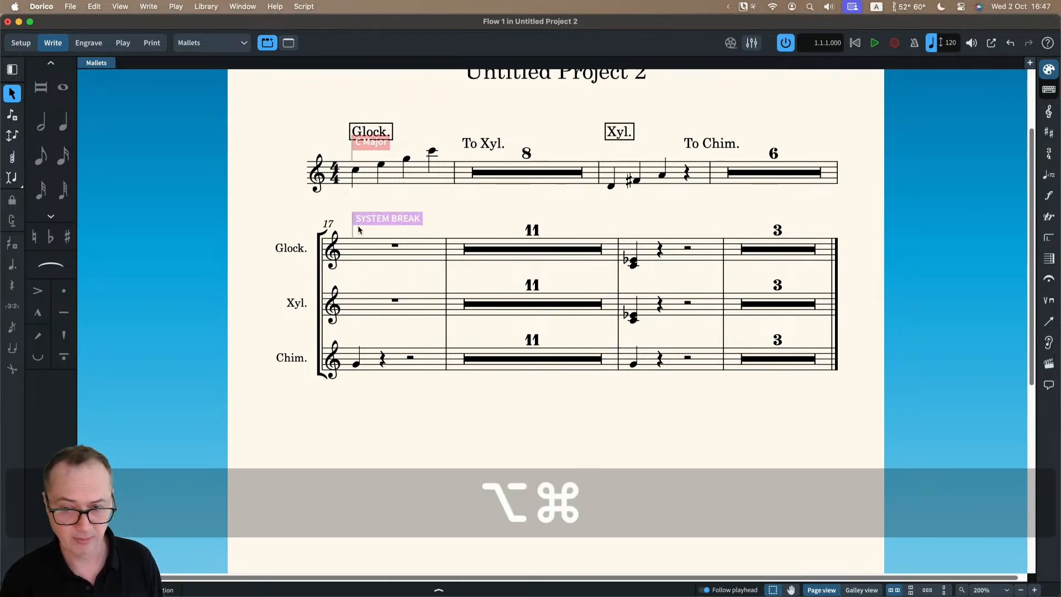
{"action": "key", "text": "alt+super+s"}
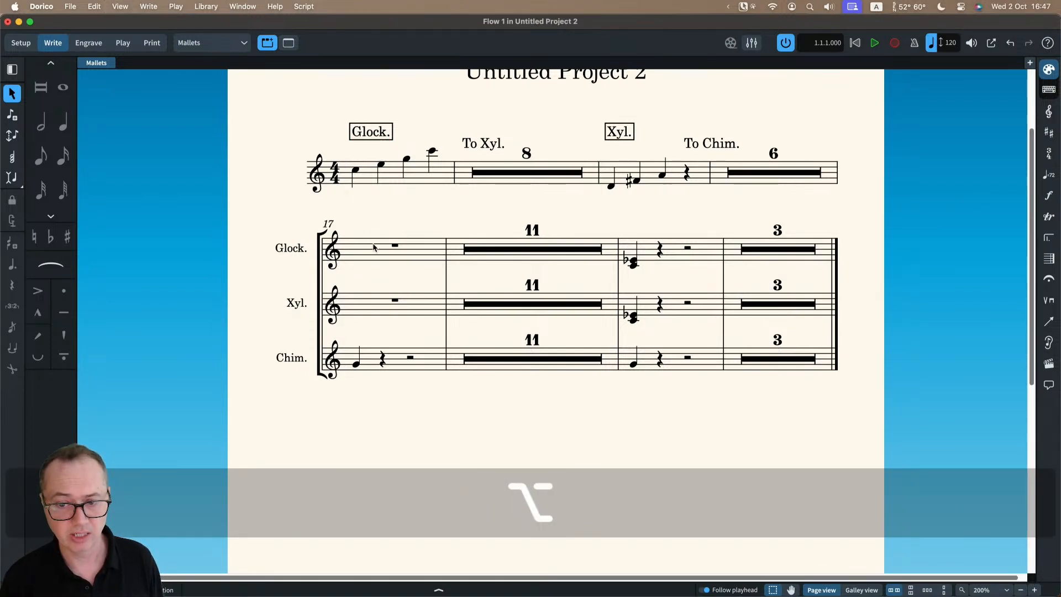
- Switch to the Full score layout and create a new empty project
{"action": "left_click", "coordinate": [186, 44]}
{"action": "left_click", "coordinate": [201, 61]}
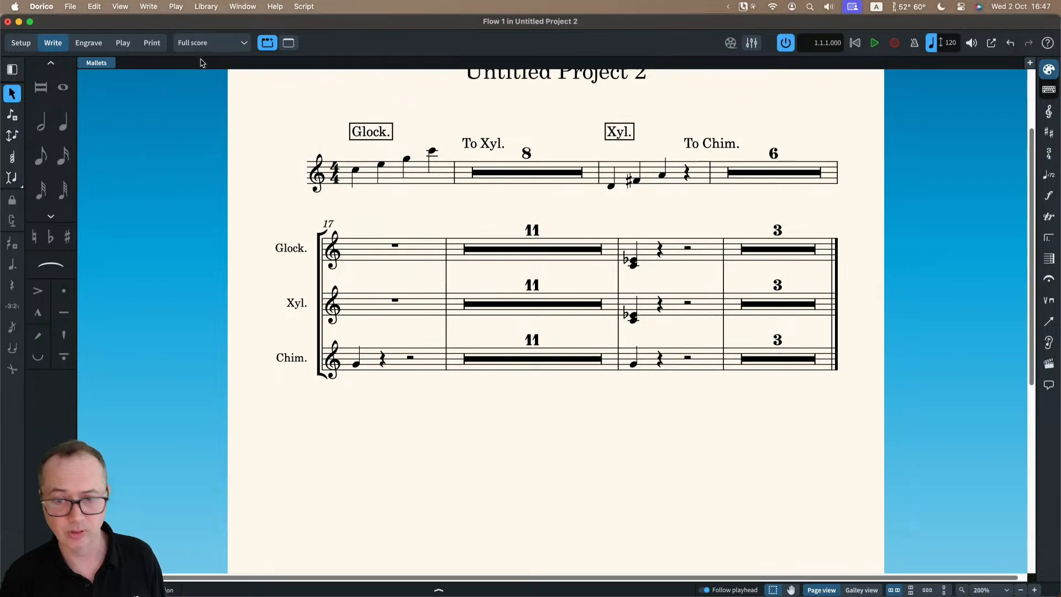
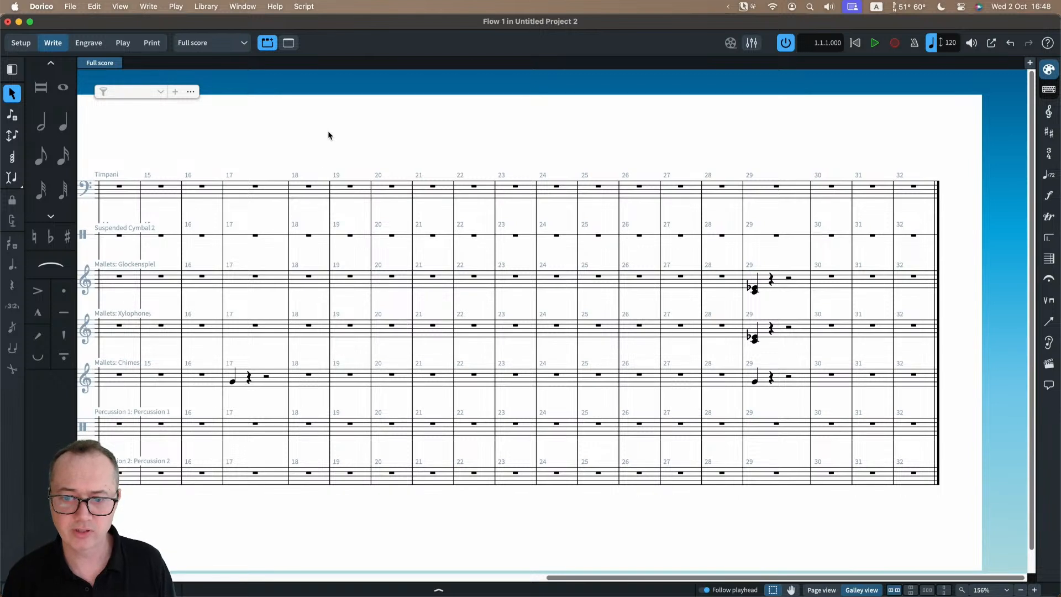
{"action": "left_click", "coordinate": [69, 8]}
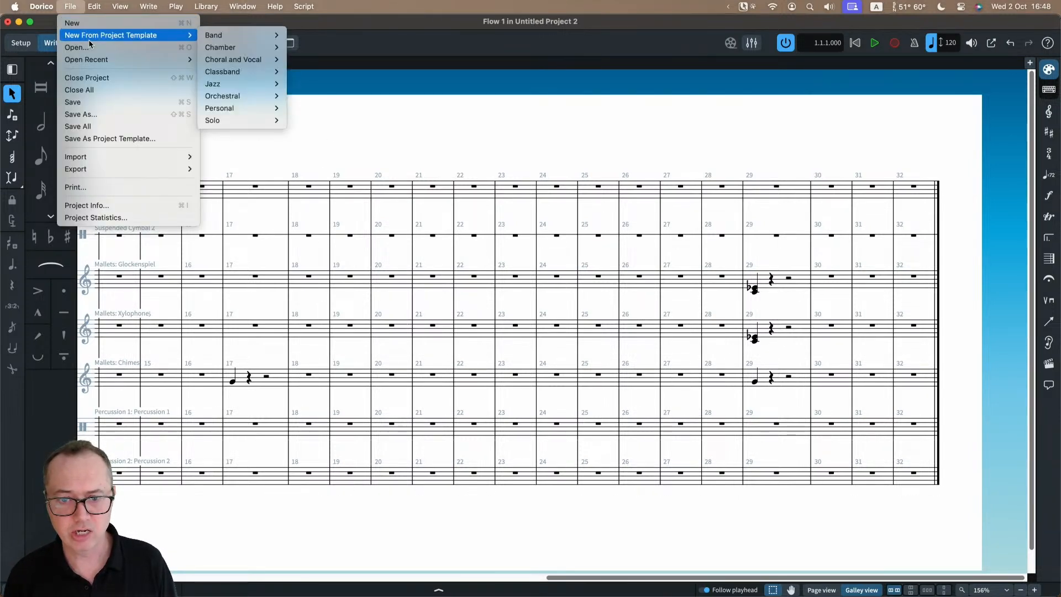
{"action": "left_click", "coordinate": [82, 25]}
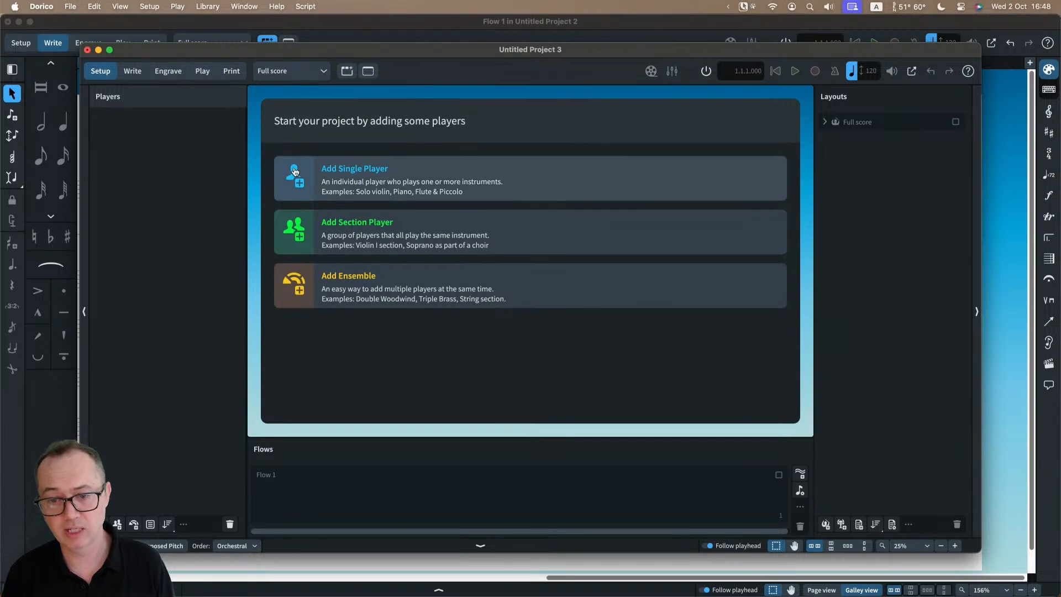
- Add a single player holding Drum Set (Basic), maximize the project window and expand the player's card
{"action": "left_click", "coordinate": [294, 171]}
{"action": "type", "text": "d"}
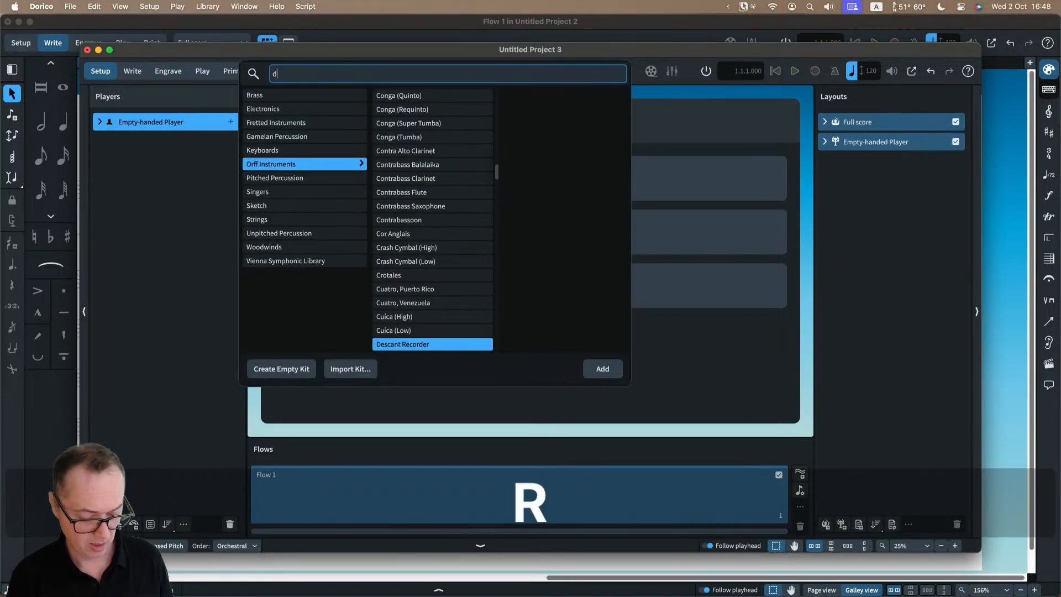
{"action": "type", "text": "rum"}
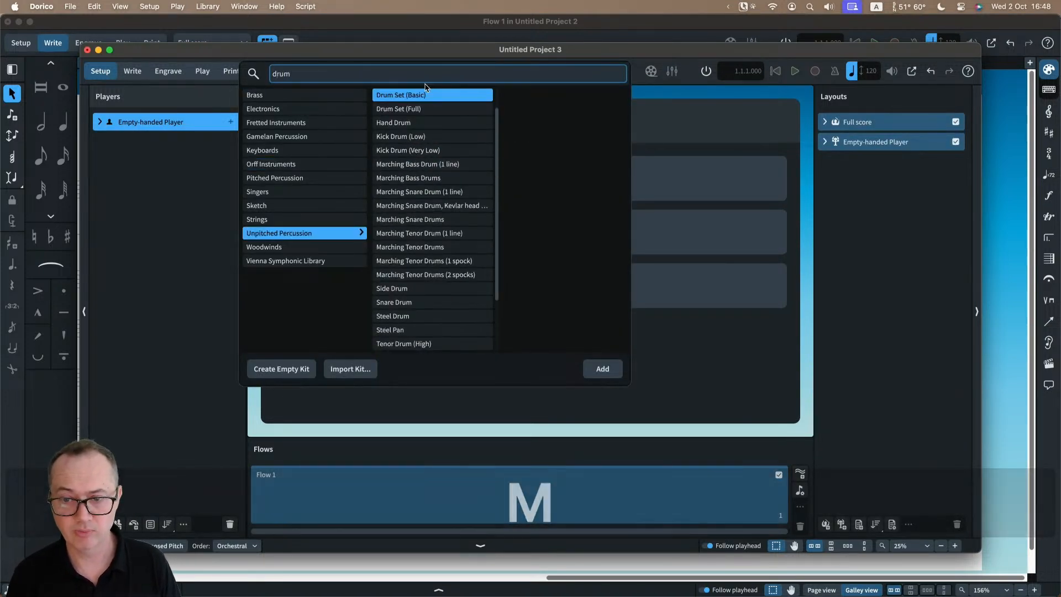
{"action": "left_click", "coordinate": [602, 368]}
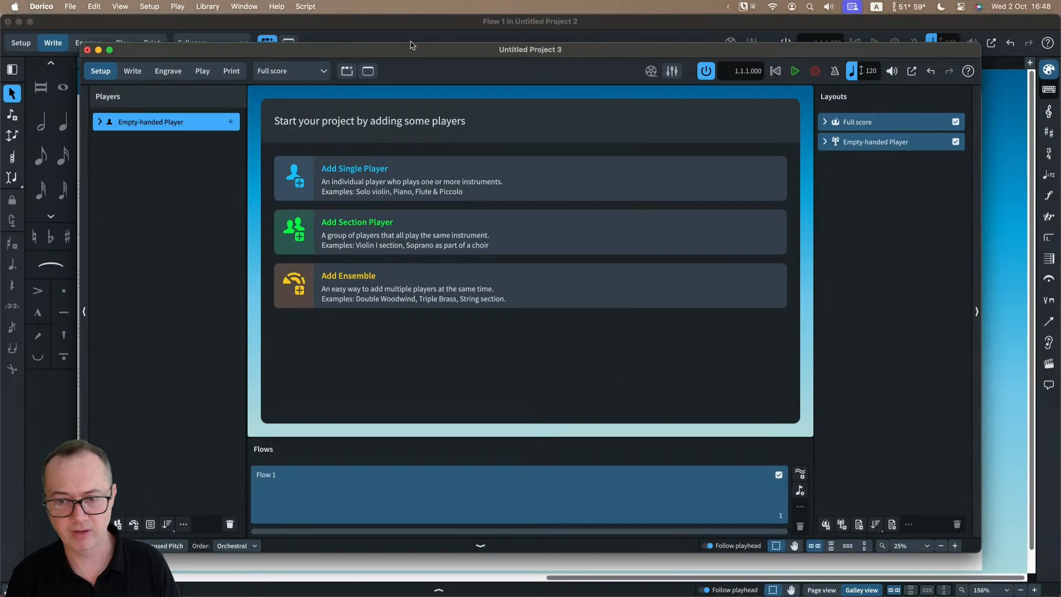
{"action": "double_click", "coordinate": [412, 52]}
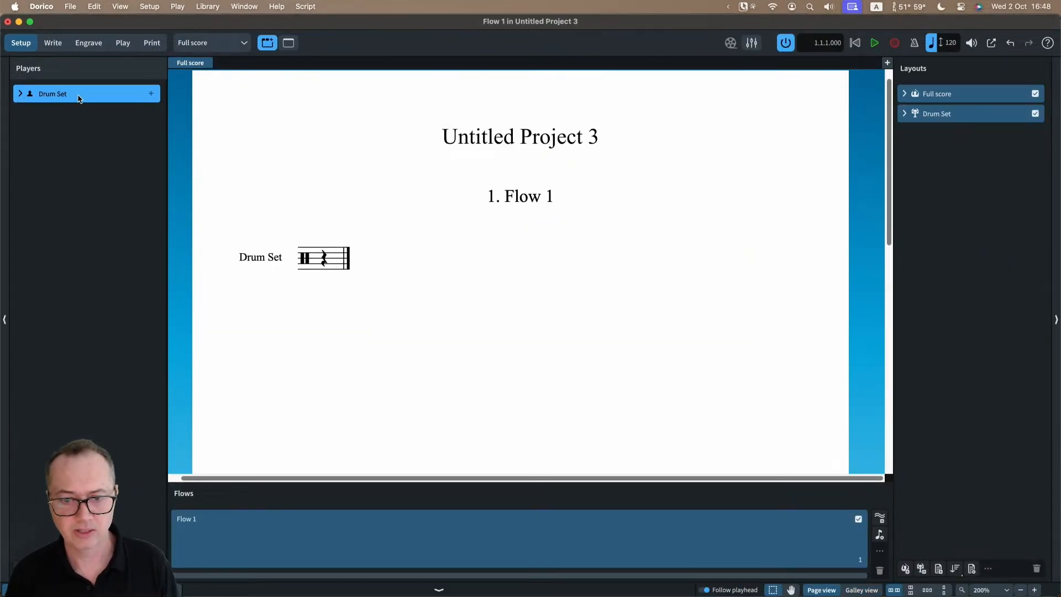
{"action": "left_click", "coordinate": [19, 95]}
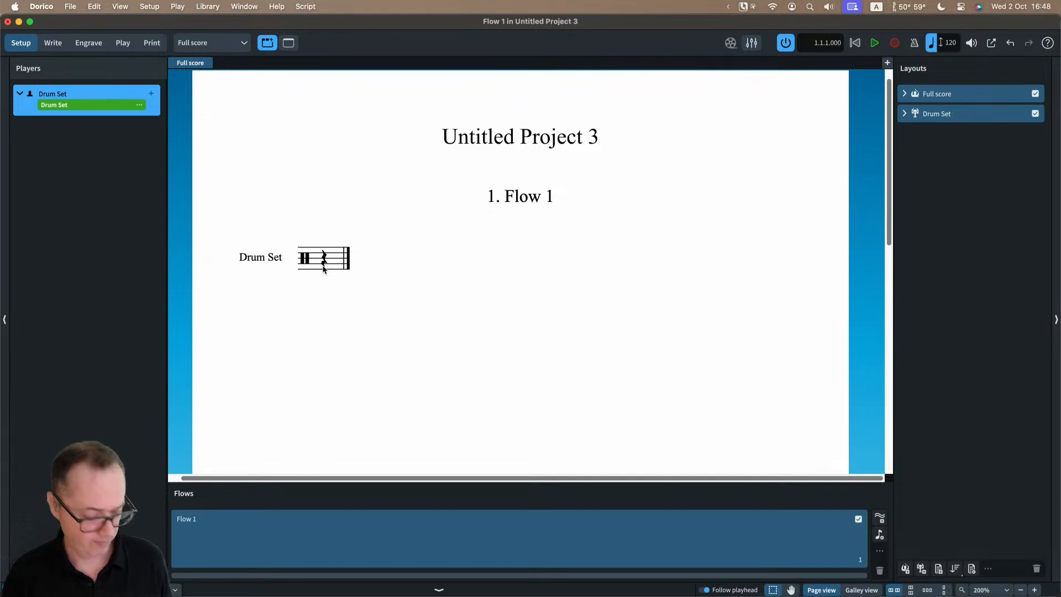
- In Write mode, enter a 4/4 time signature at the start of the Drum Set staff
{"action": "key", "text": "super+2"}
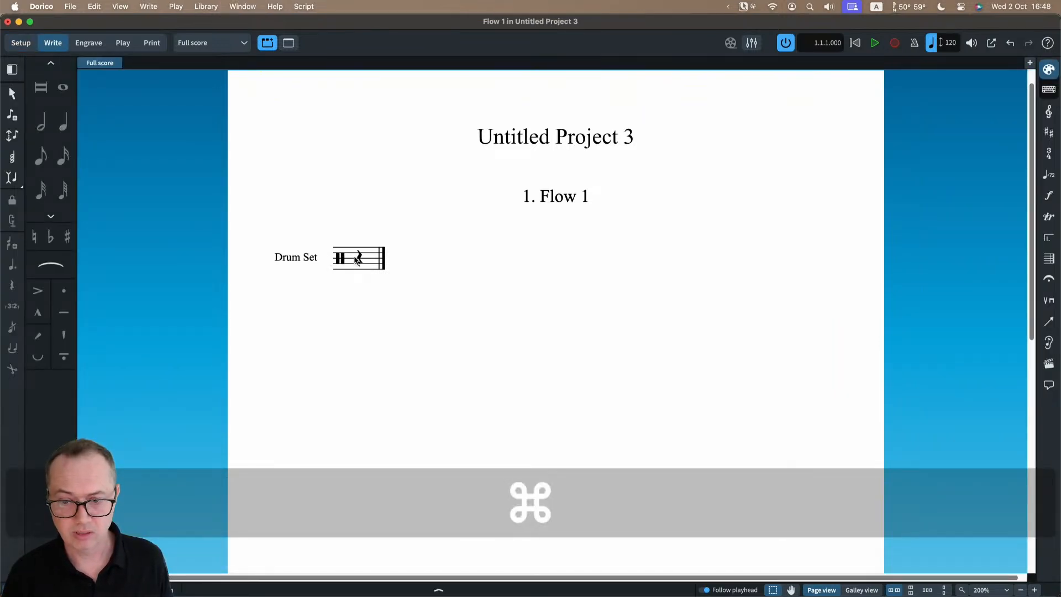
{"action": "left_click", "coordinate": [356, 258]}
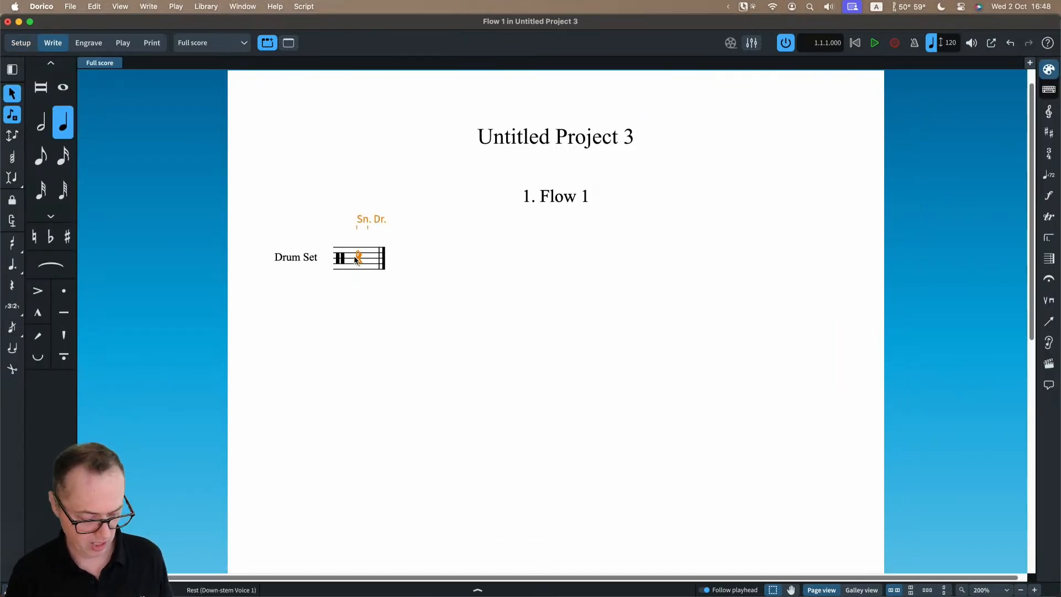
{"action": "key", "text": "shift+m"}
{"action": "type", "text": "4/4"}
{"action": "key", "text": "Return"}
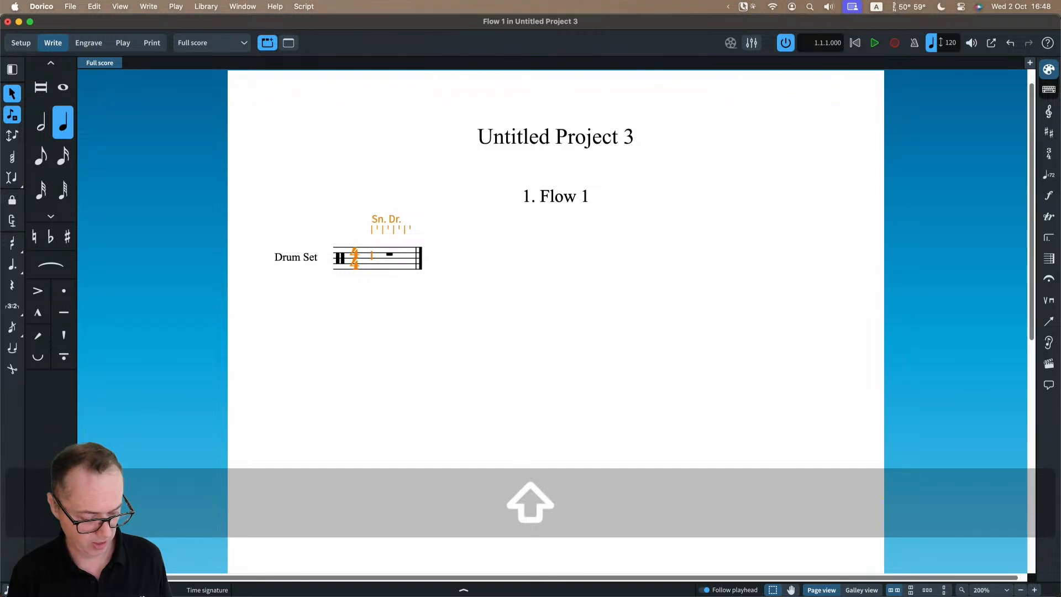
- Add 23 bars to the flow from the note input caret
{"action": "key", "text": "shift+b"}
{"action": "type", "text": "23"}
{"action": "key", "text": "Return"}
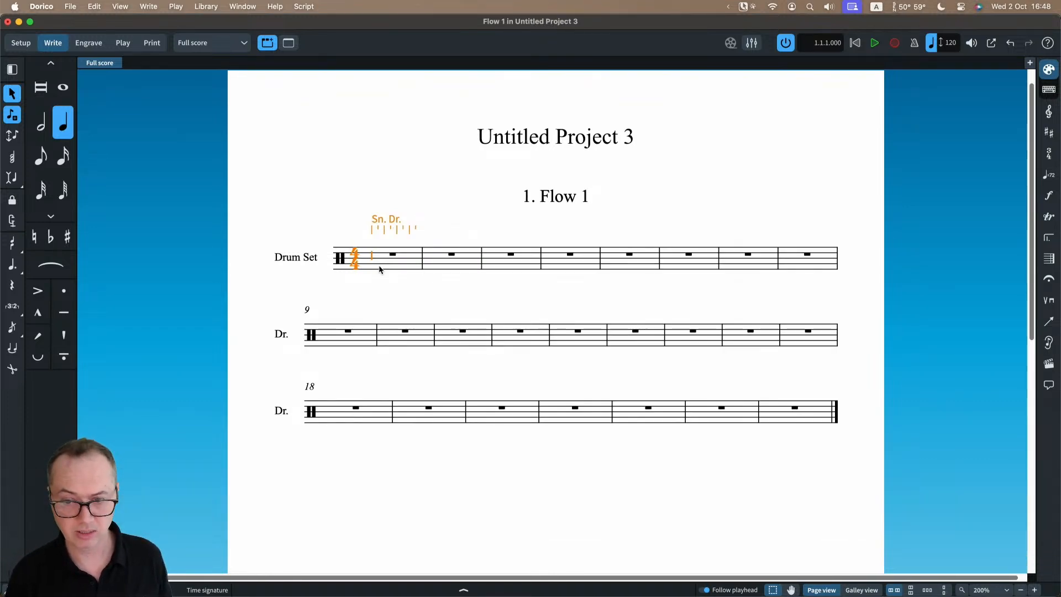
- Move the caret up and down through the drum set's instruments to check their staff positions, and leave note input
{"action": "key", "text": "Up"}
{"action": "key", "text": "Up"}
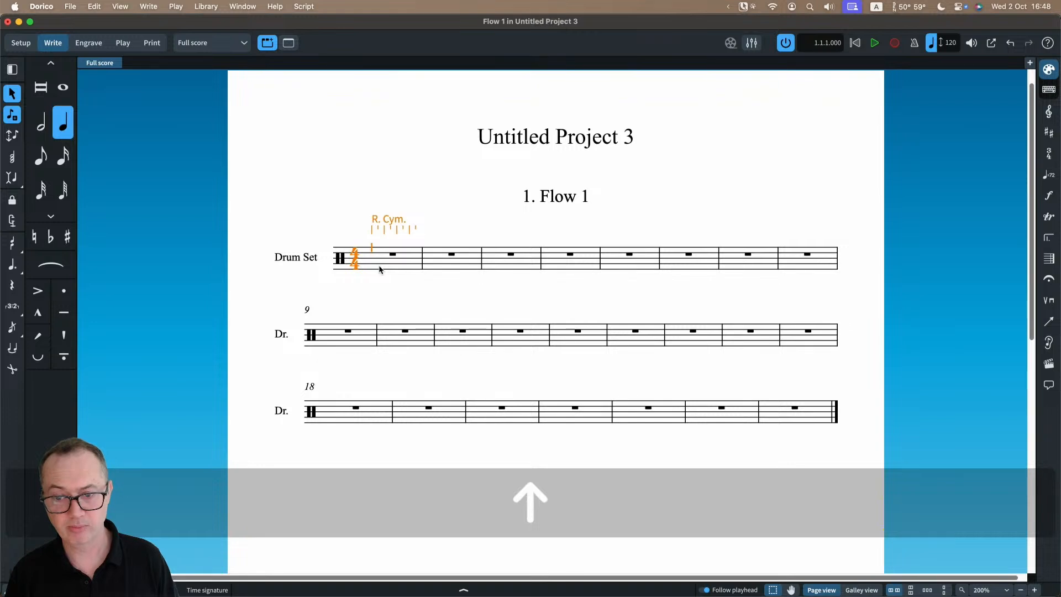
{"action": "key", "text": "Down"}
{"action": "key", "text": "Down"}
{"action": "key", "text": "Down"}
{"action": "key", "text": "Down"}
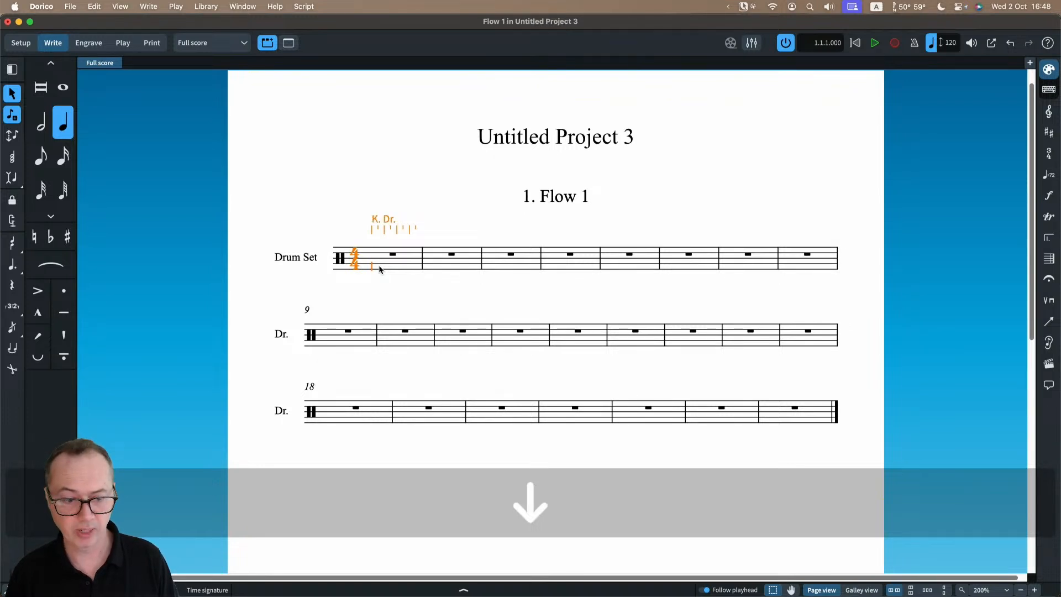
{"action": "key", "text": "Up"}
{"action": "key", "text": "Up"}
{"action": "key", "text": "Up"}
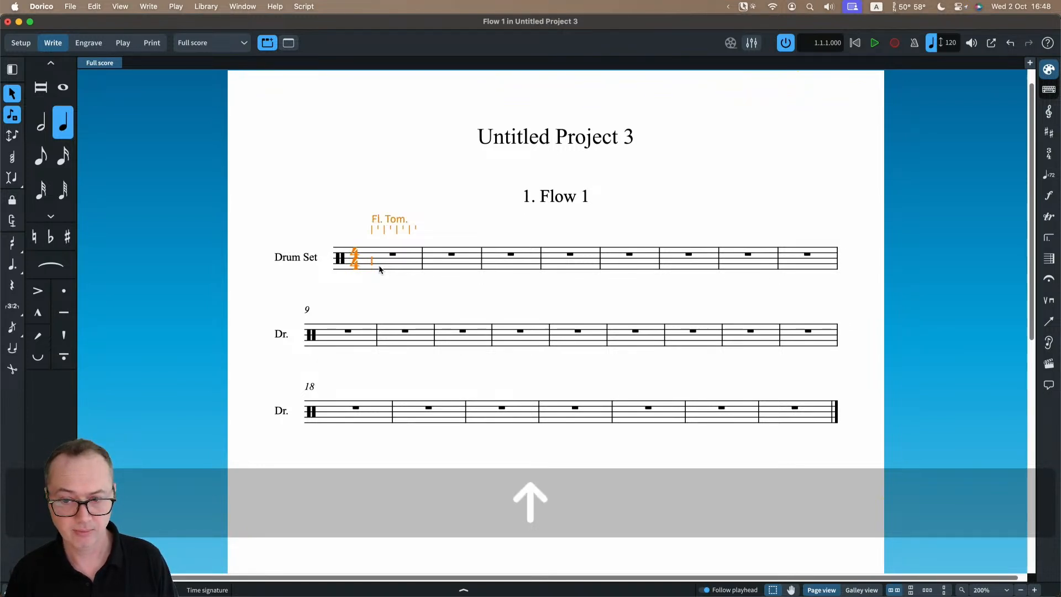
{"action": "key", "text": "Up"}
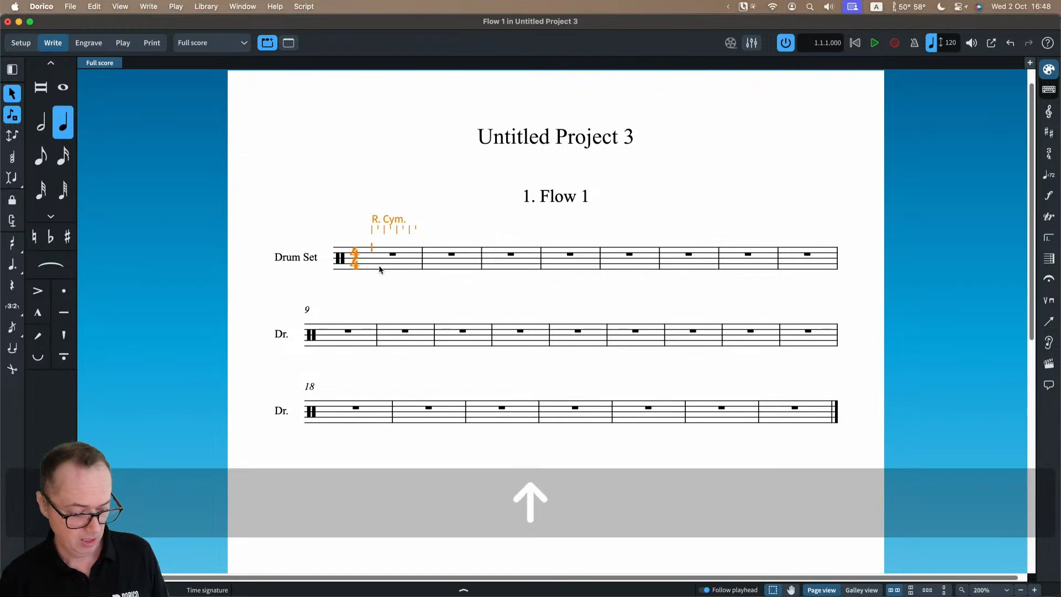
{"action": "key", "text": "Escape"}
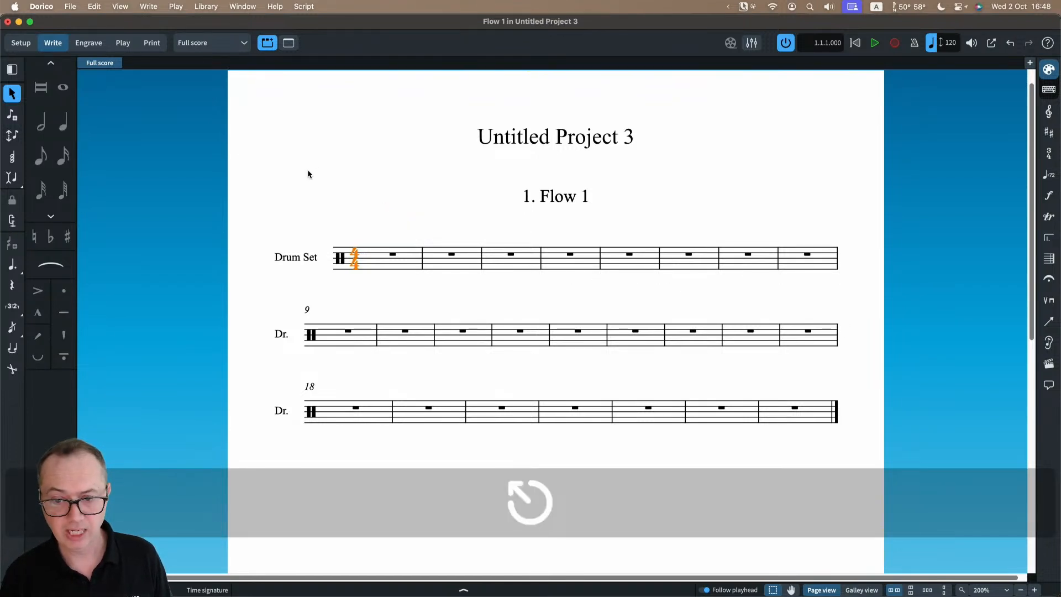
- Return to Setup mode and open the Drum Set instrument in the percussion kit editor
{"action": "left_click", "coordinate": [23, 44]}
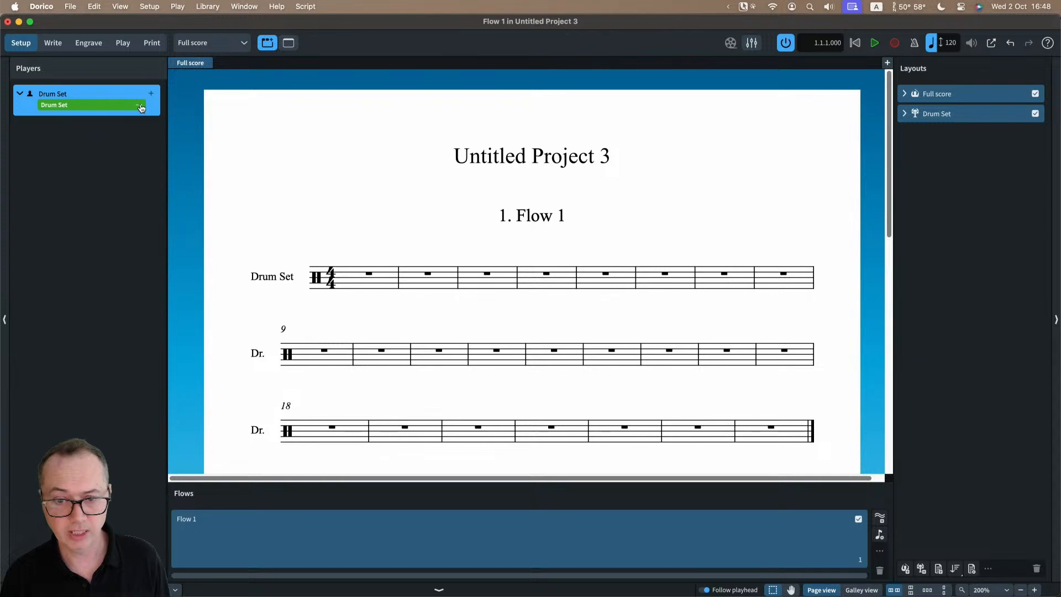
{"action": "left_click", "coordinate": [141, 106]}
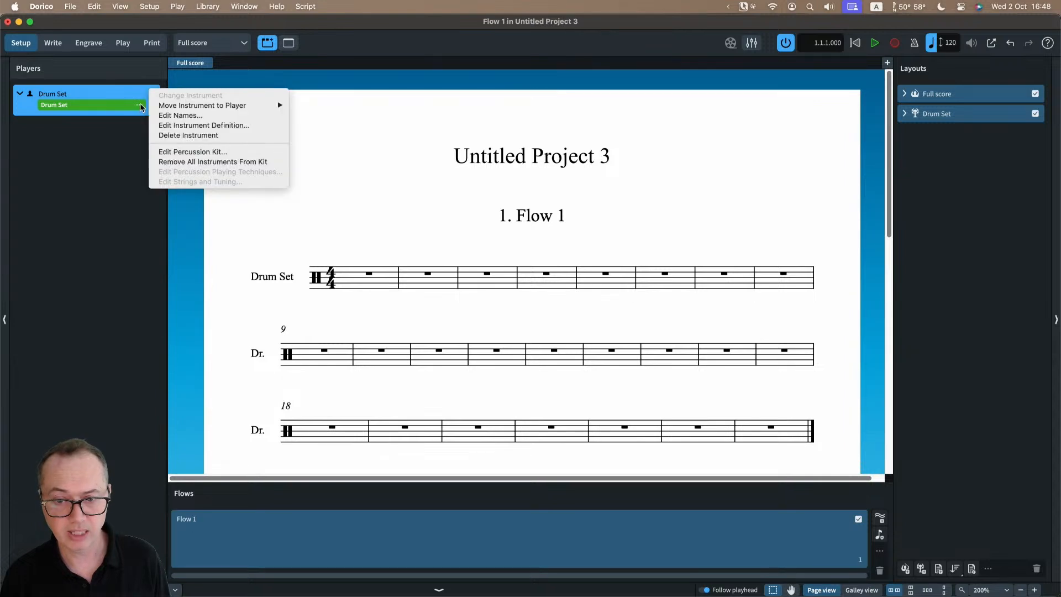
{"action": "left_click", "coordinate": [175, 152]}
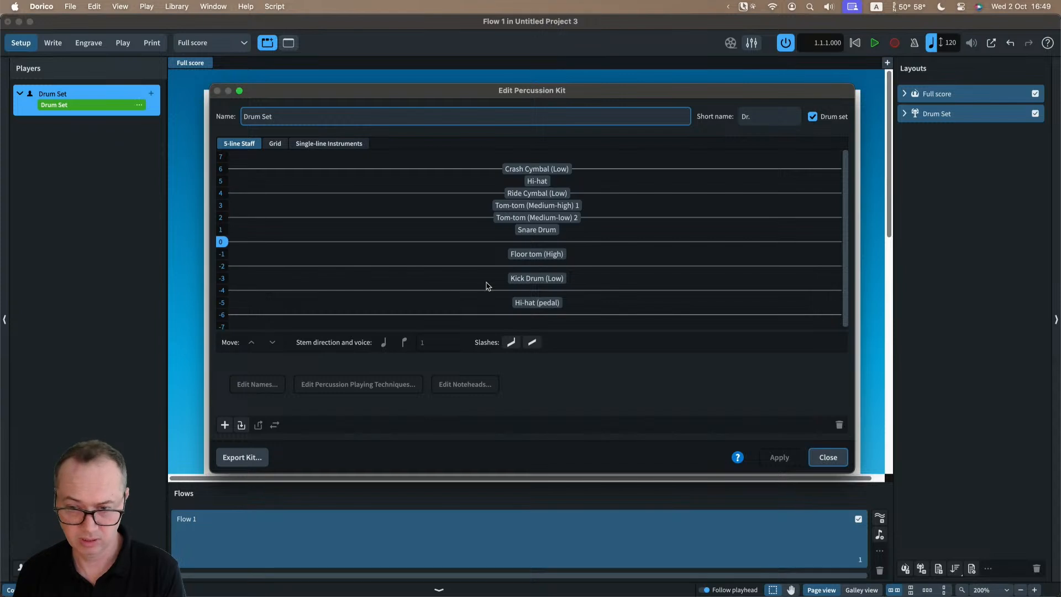
- Examine the stem direction and voice assigned to each drum and cymbal in the kit's 5-line staff presentation
{"action": "left_click", "coordinate": [535, 303]}
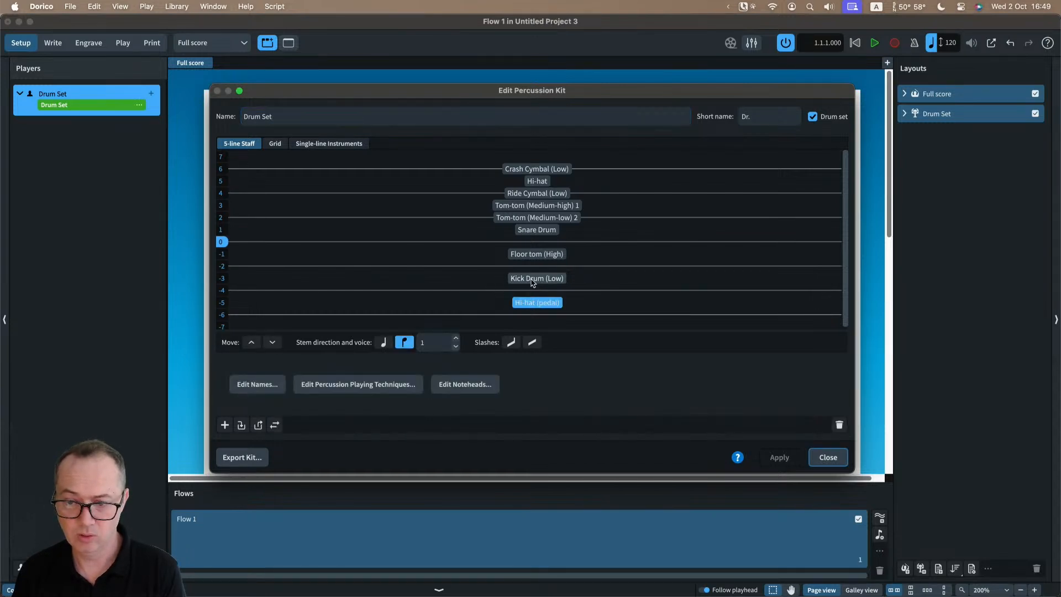
{"action": "left_click", "coordinate": [534, 279]}
{"action": "left_click", "coordinate": [533, 256]}
{"action": "left_click", "coordinate": [536, 230]}
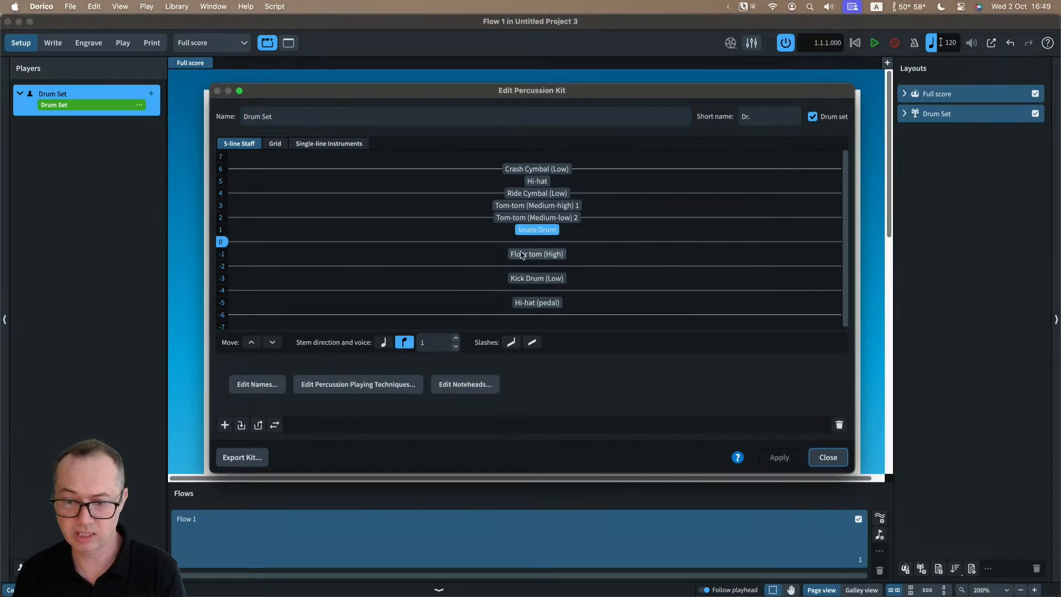
{"action": "left_click", "coordinate": [524, 278]}
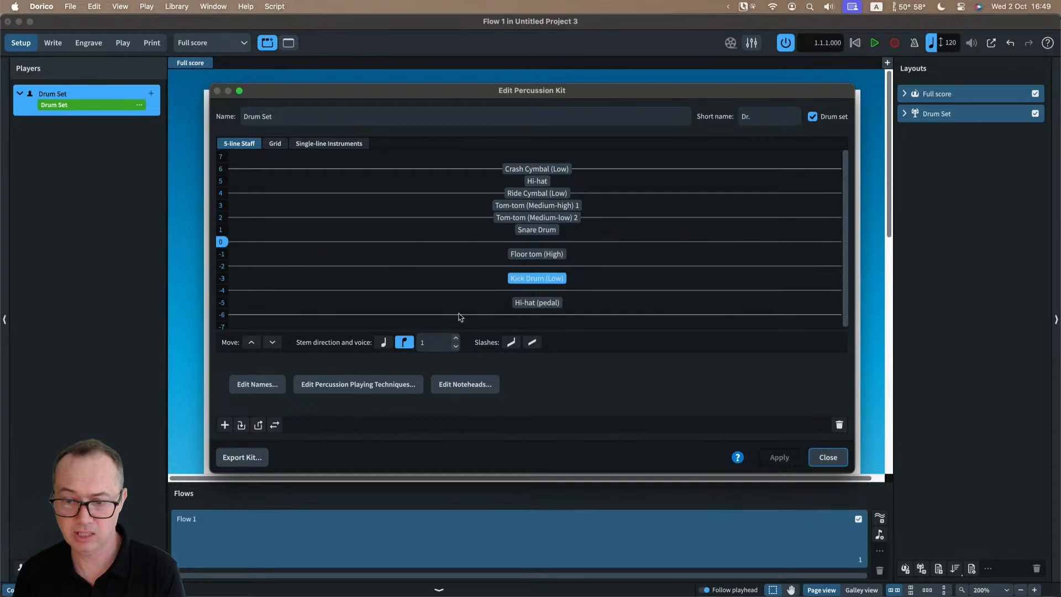
{"action": "left_click", "coordinate": [543, 218]}
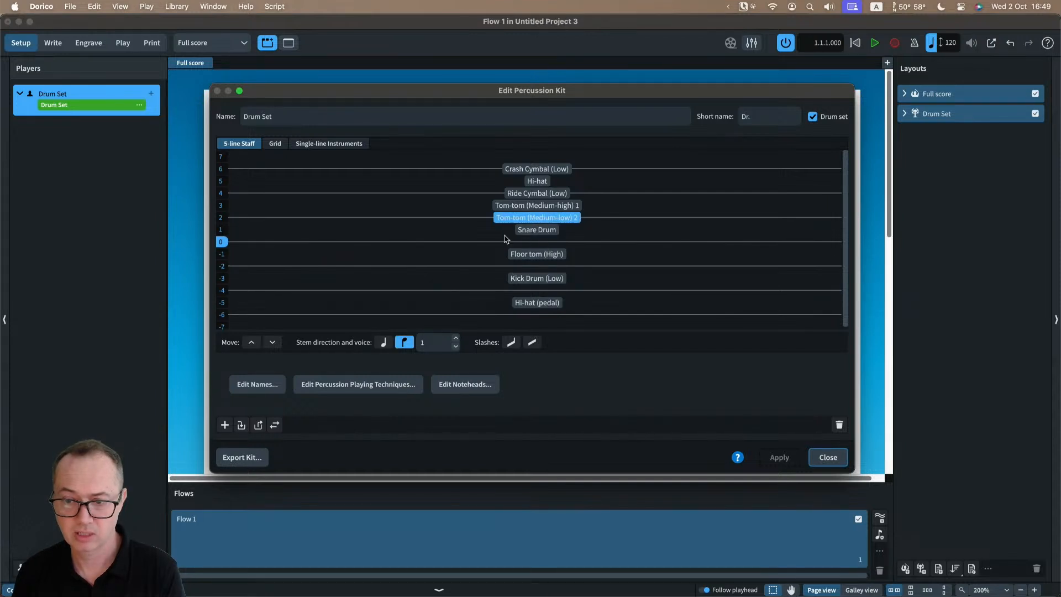
{"action": "left_click", "coordinate": [535, 206]}
{"action": "left_click", "coordinate": [536, 192]}
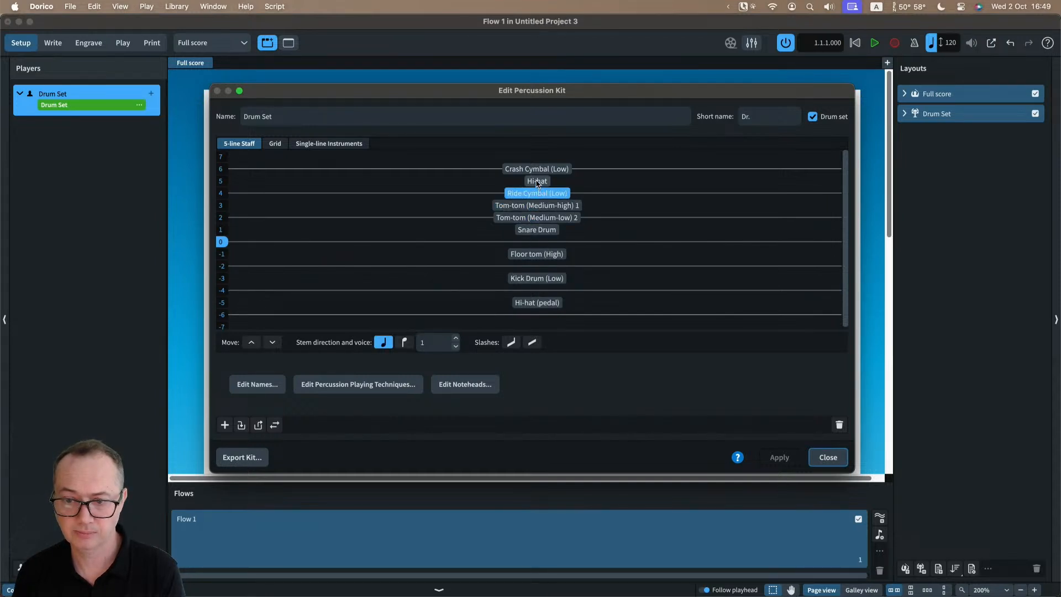
{"action": "left_click", "coordinate": [537, 181]}
{"action": "left_click", "coordinate": [537, 192]}
{"action": "left_click", "coordinate": [536, 181]}
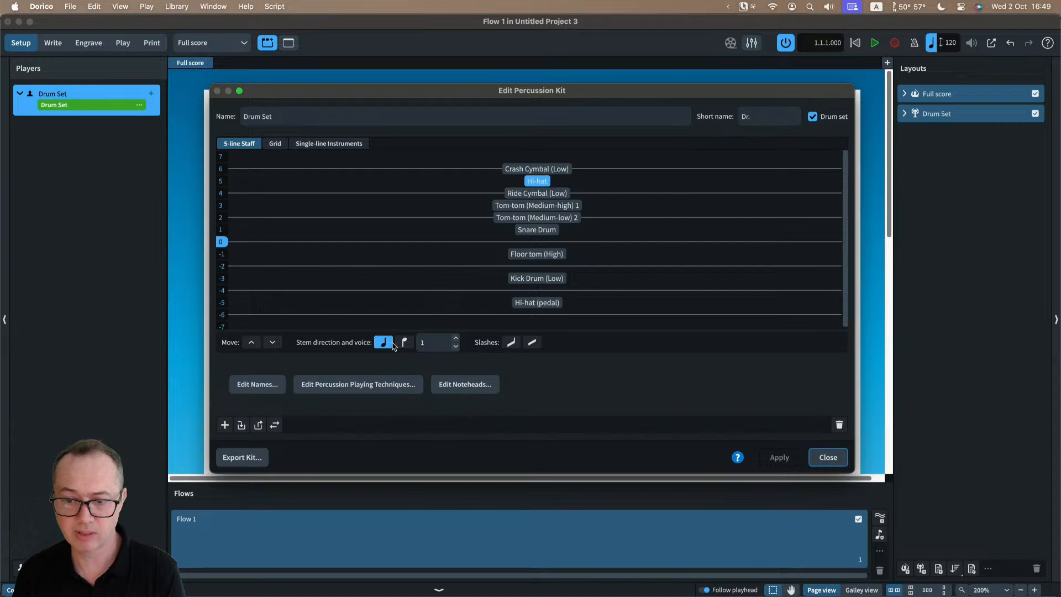
{"action": "left_click", "coordinate": [534, 230]}
{"action": "left_click", "coordinate": [533, 277]}
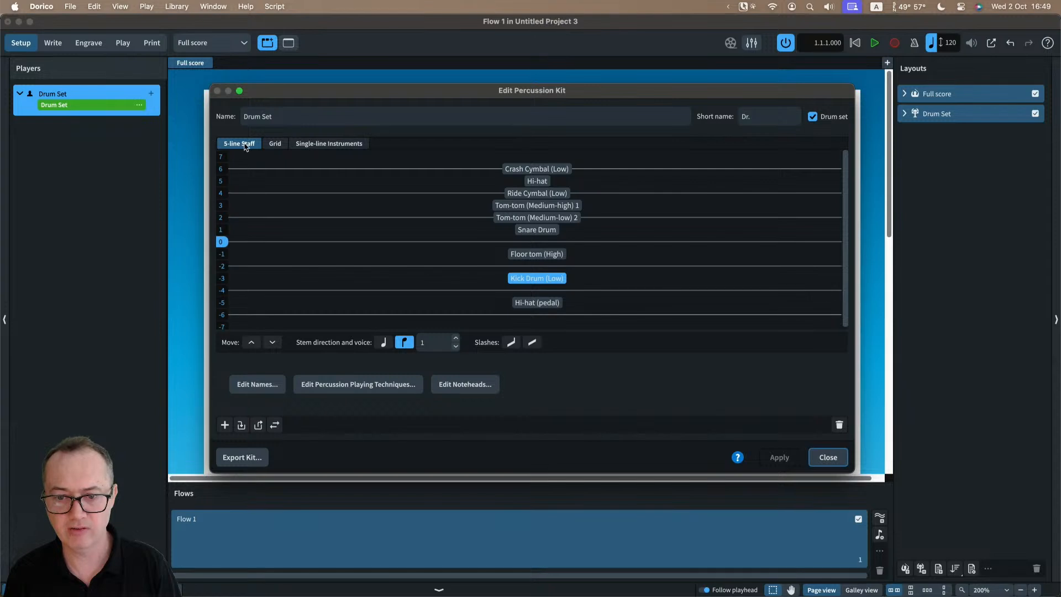
- View the kit's grid and single-line instrument presentations, return to the 5-line staff and close the kit editor
{"action": "left_click", "coordinate": [275, 145]}
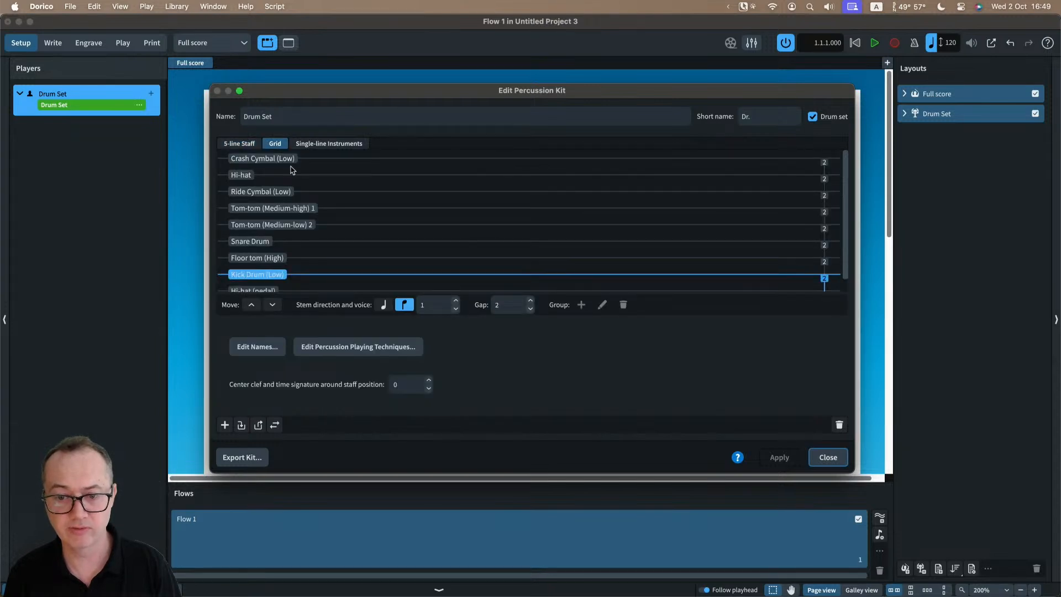
{"action": "left_click", "coordinate": [317, 145]}
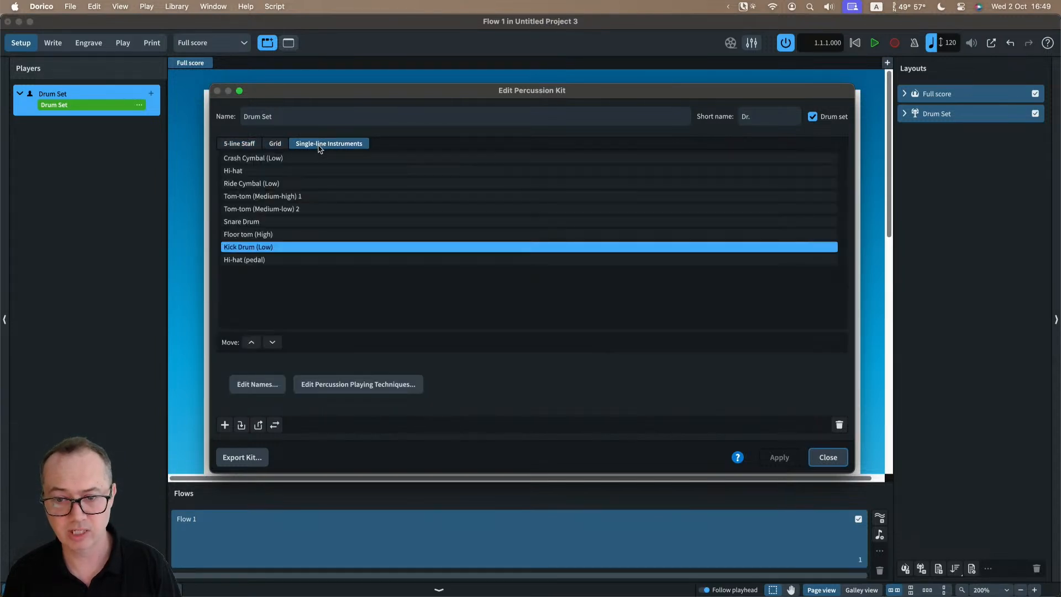
{"action": "left_click", "coordinate": [242, 144]}
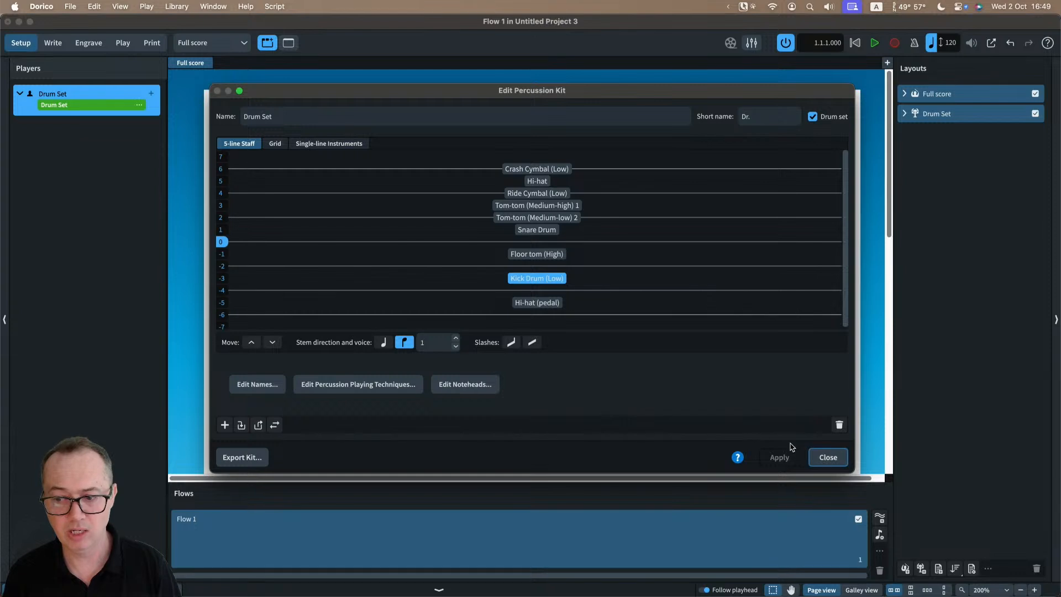
{"action": "left_click", "coordinate": [824, 459]}
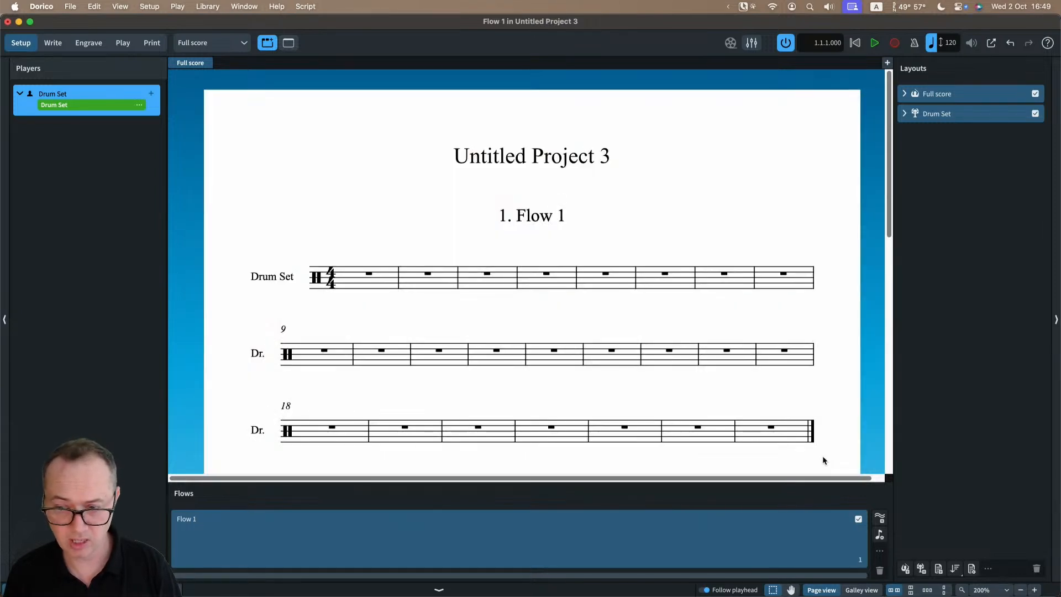
- Switch to Write mode and set the Drum Set's percussion presentation to Grid in the full score's Layout Options
{"action": "key", "text": "super+2"}
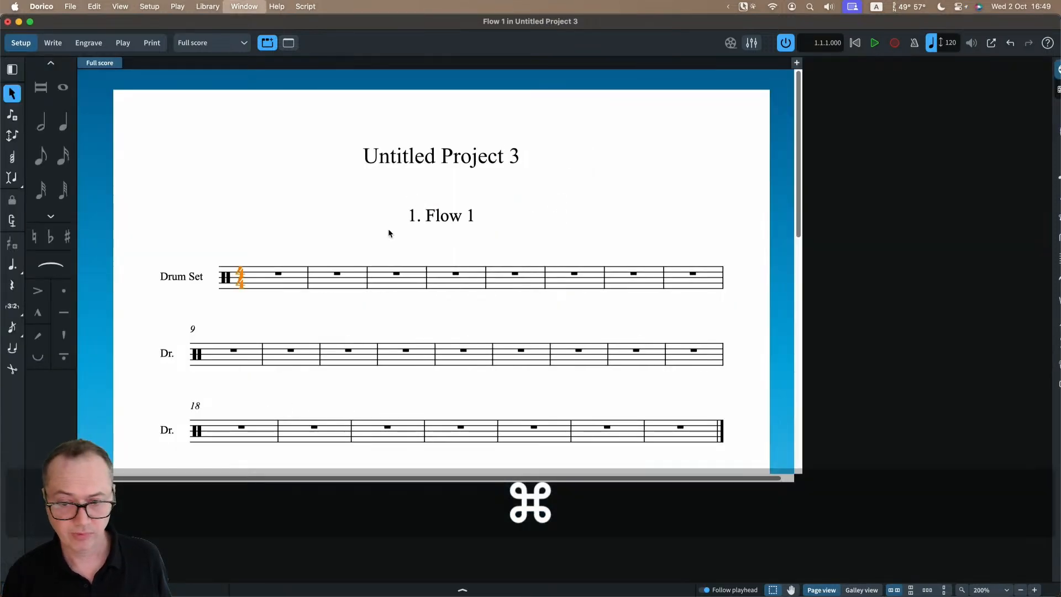
{"action": "key", "text": "super+shift+l"}
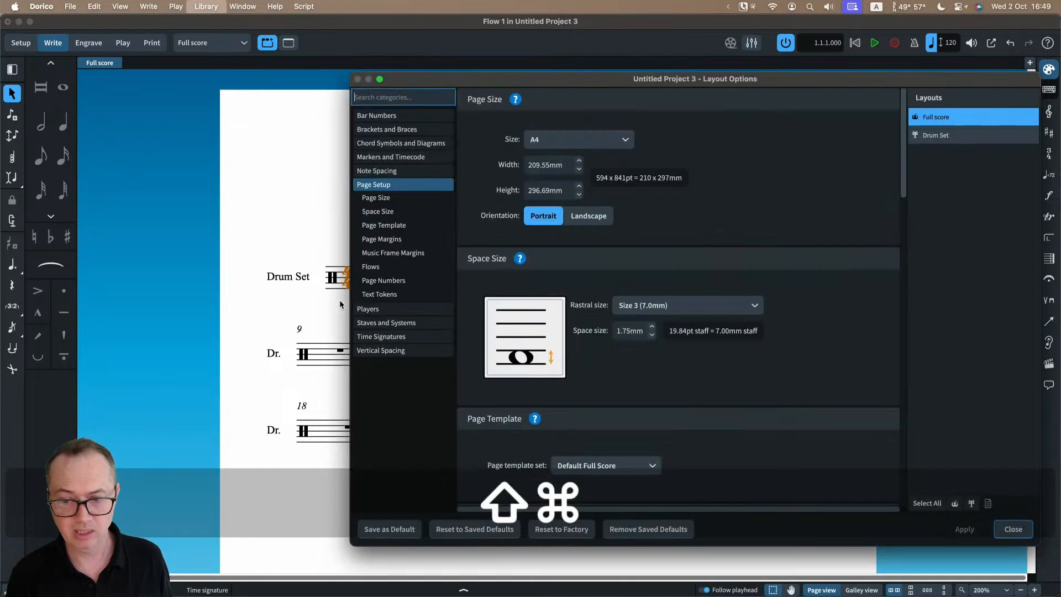
{"action": "left_click", "coordinate": [402, 310]}
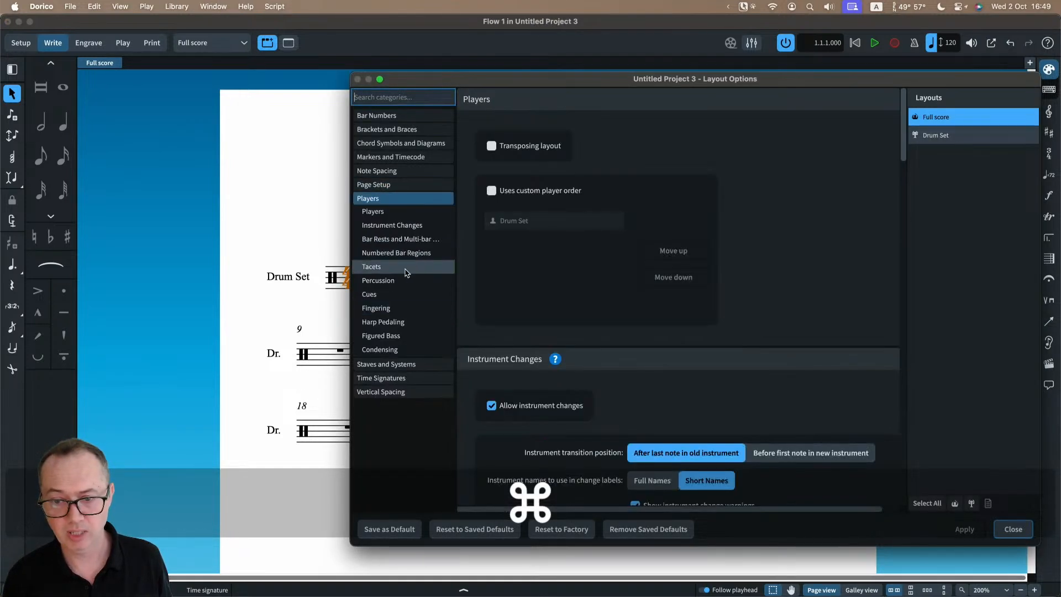
{"action": "left_click", "coordinate": [386, 280]}
{"action": "left_click", "coordinate": [619, 153]}
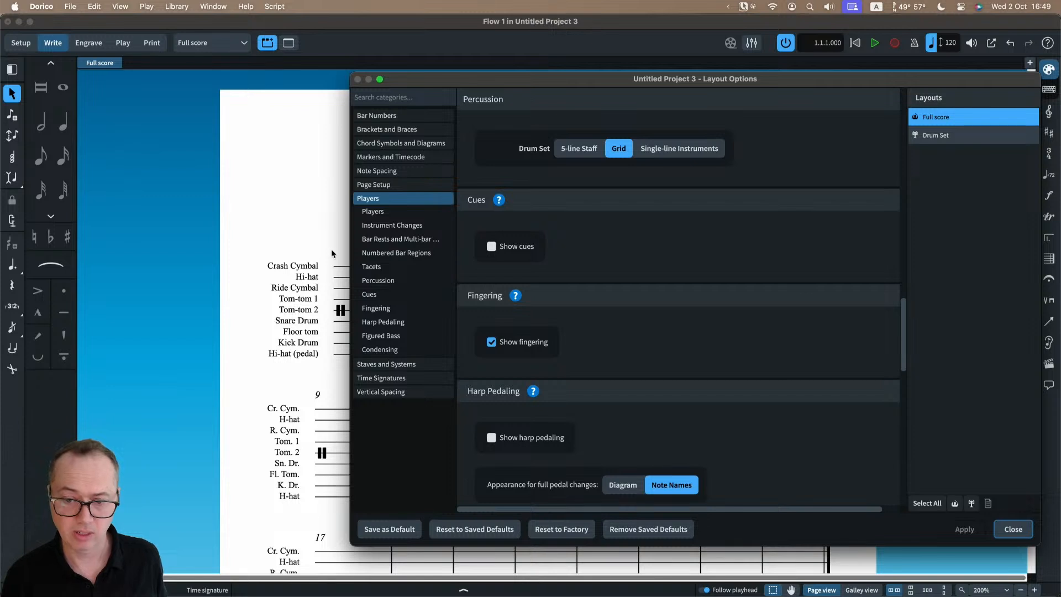
{"action": "left_click_drag", "start_coordinate": [488, 83], "coordinate": [699, 82]}
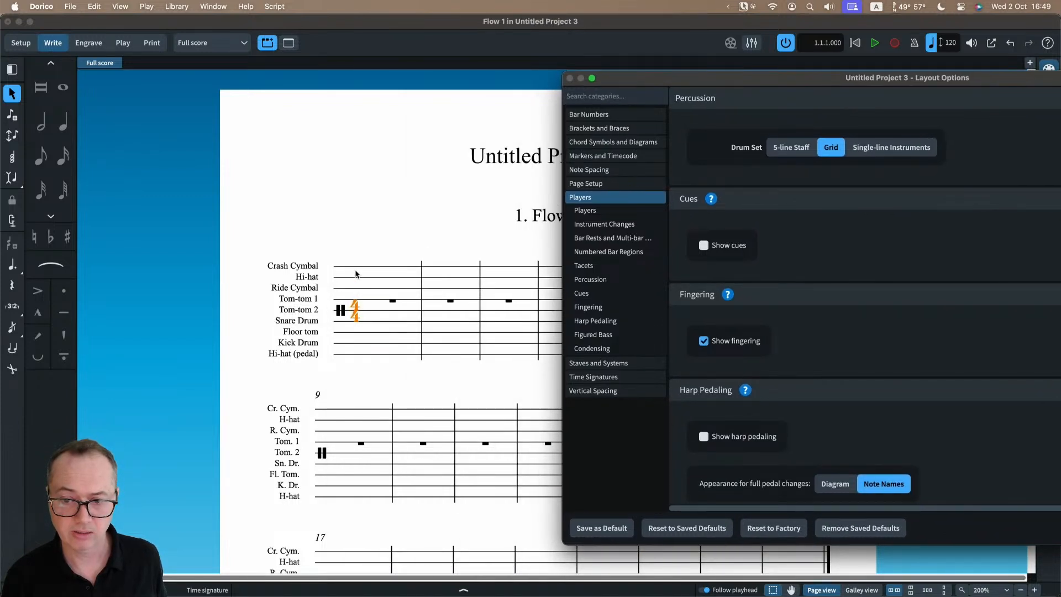
- Change the full score's Drum Set presentation to Single-line Instruments, apply it and inspect the separate staves
{"action": "left_click", "coordinate": [890, 147]}
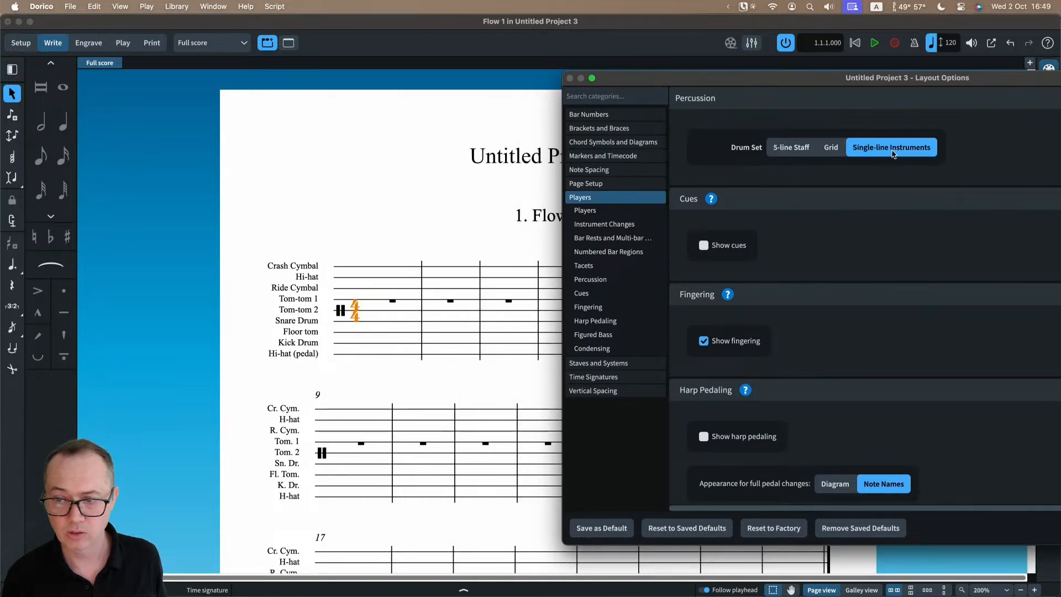
{"action": "left_click_drag", "start_coordinate": [870, 83], "coordinate": [691, 74]}
{"action": "left_click", "coordinate": [996, 518]}
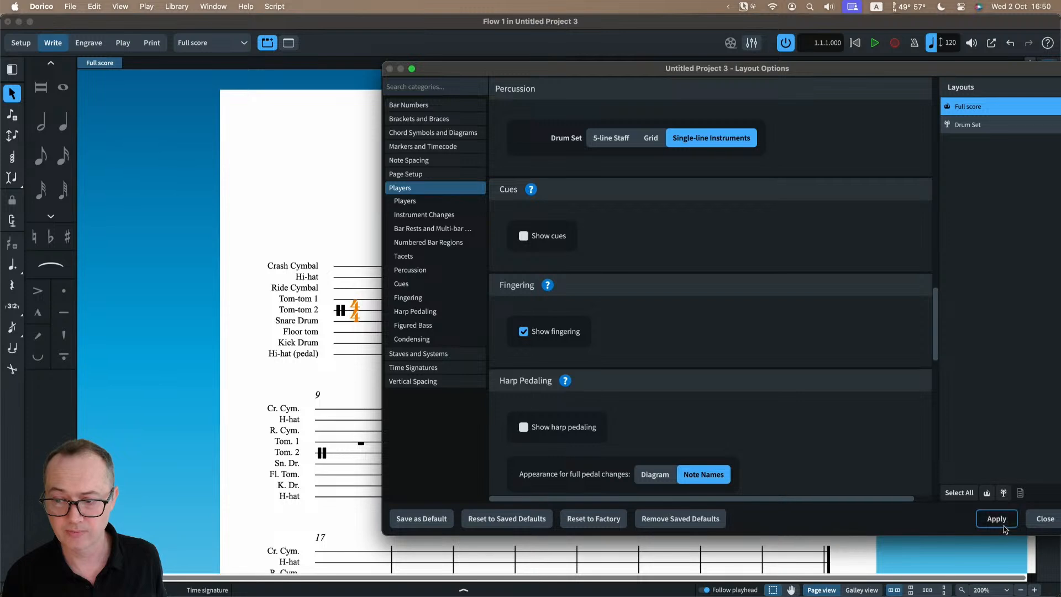
{"action": "left_click", "coordinate": [1045, 518]}
{"action": "scroll", "coordinate": [415, 378], "scroll_direction": "down", "scroll_amount": 5}
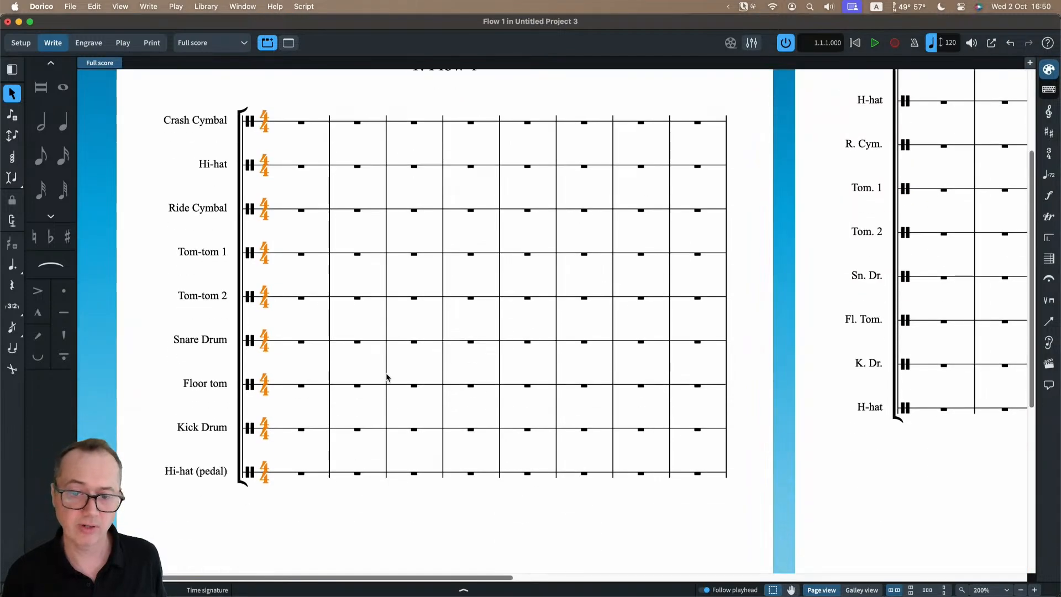
{"action": "scroll", "coordinate": [325, 309], "scroll_direction": "up", "scroll_amount": 1}
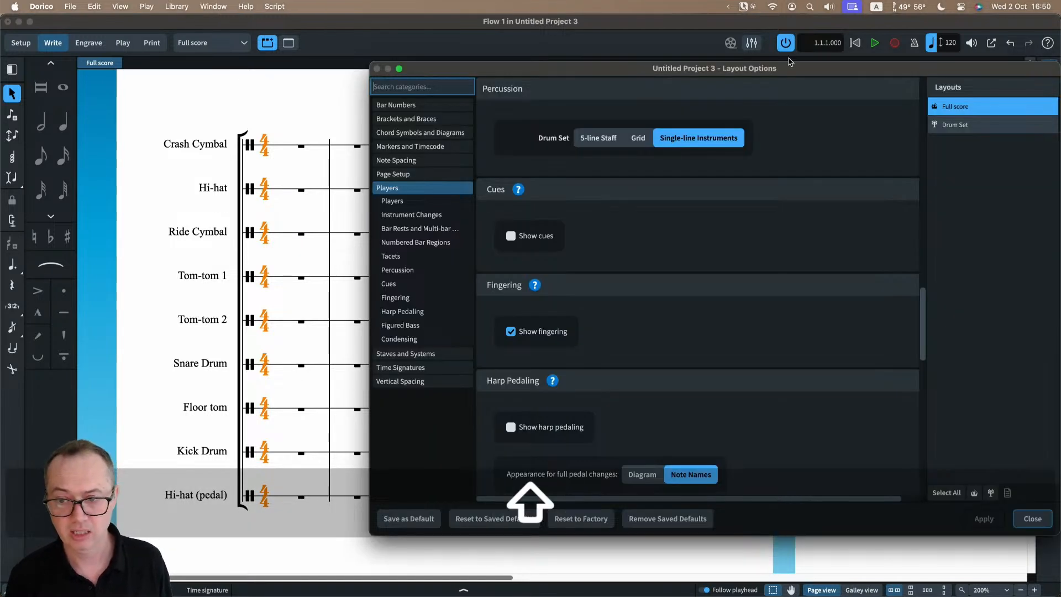
- Set the full score's Drum Set presentation back to 5-line Staff in Layout Options and apply it
{"action": "left_click", "coordinate": [598, 138]}
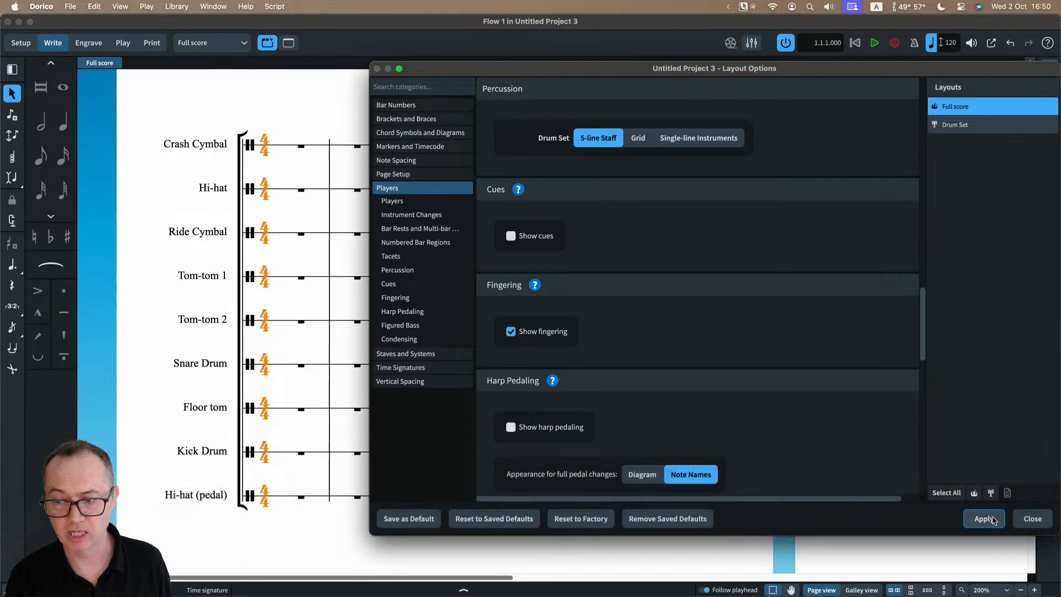
{"action": "left_click", "coordinate": [983, 518]}
{"action": "left_click", "coordinate": [1032, 518]}
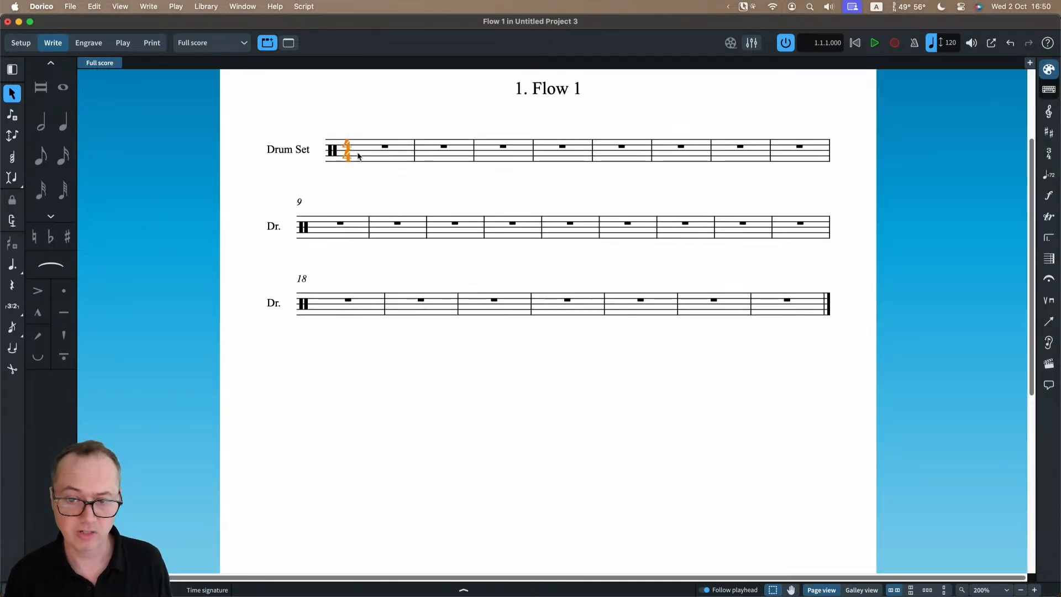
- Start note input in bar 1, step the caret through the drums to the snare drum and enter a quarter note
{"action": "scroll", "coordinate": [371, 156], "scroll_direction": "up", "scroll_amount": 3}
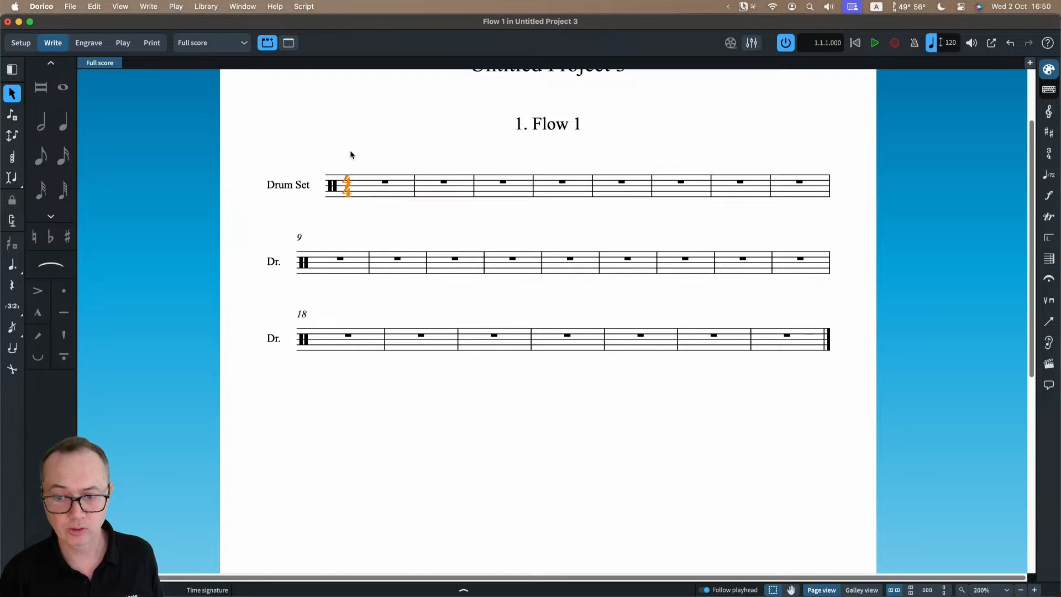
{"action": "scroll", "coordinate": [374, 183], "scroll_direction": "up", "scroll_amount": 2}
{"action": "scroll", "coordinate": [376, 187], "scroll_direction": "left", "scroll_amount": 1}
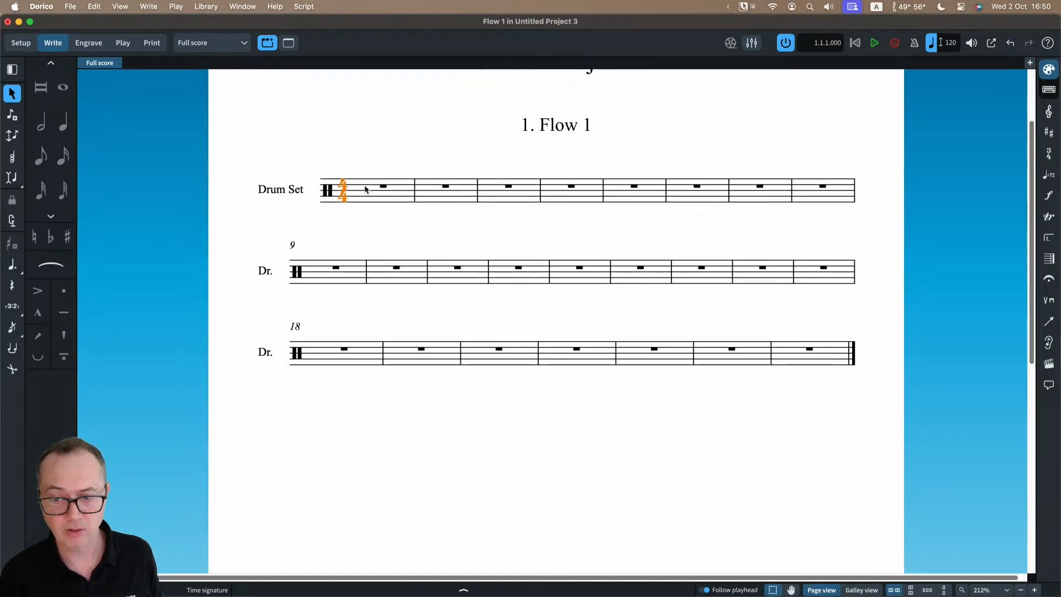
{"action": "double_click", "coordinate": [365, 190]}
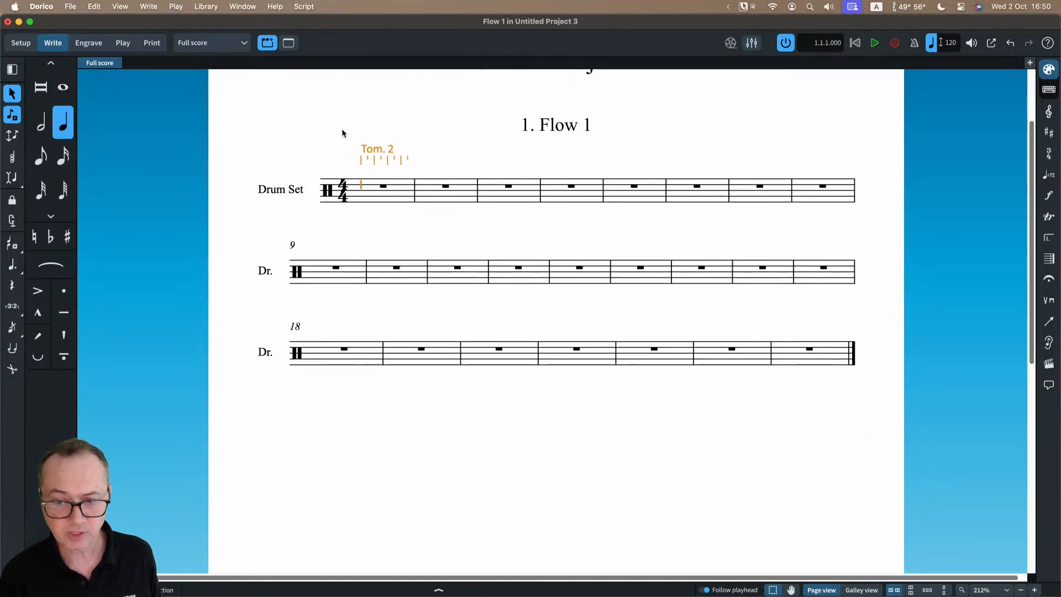
{"action": "key", "text": "Up"}
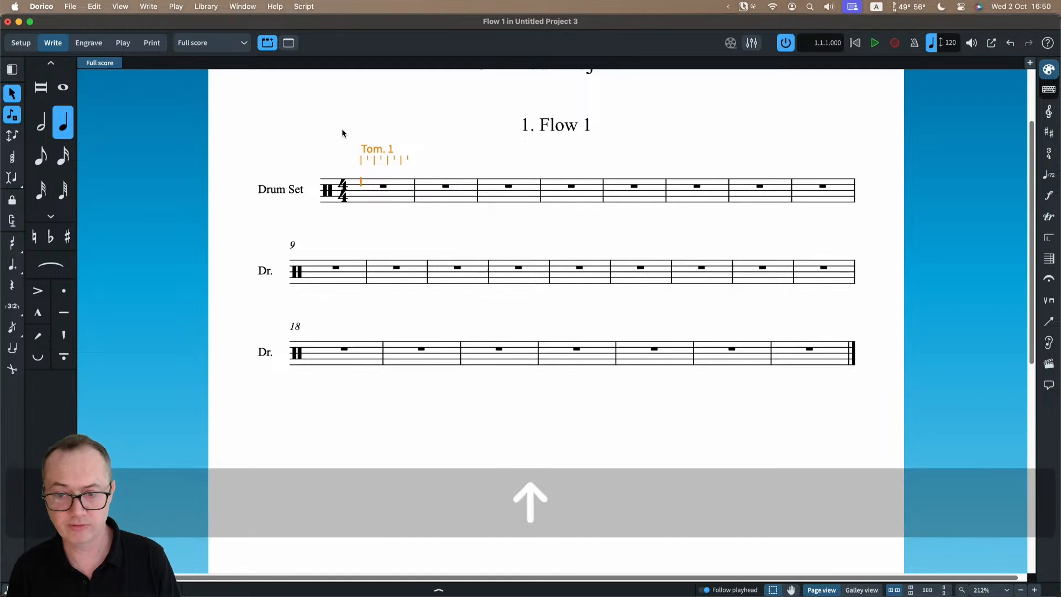
{"action": "key", "text": "Down"}
{"action": "key", "text": "Up"}
{"action": "key", "text": "Down"}
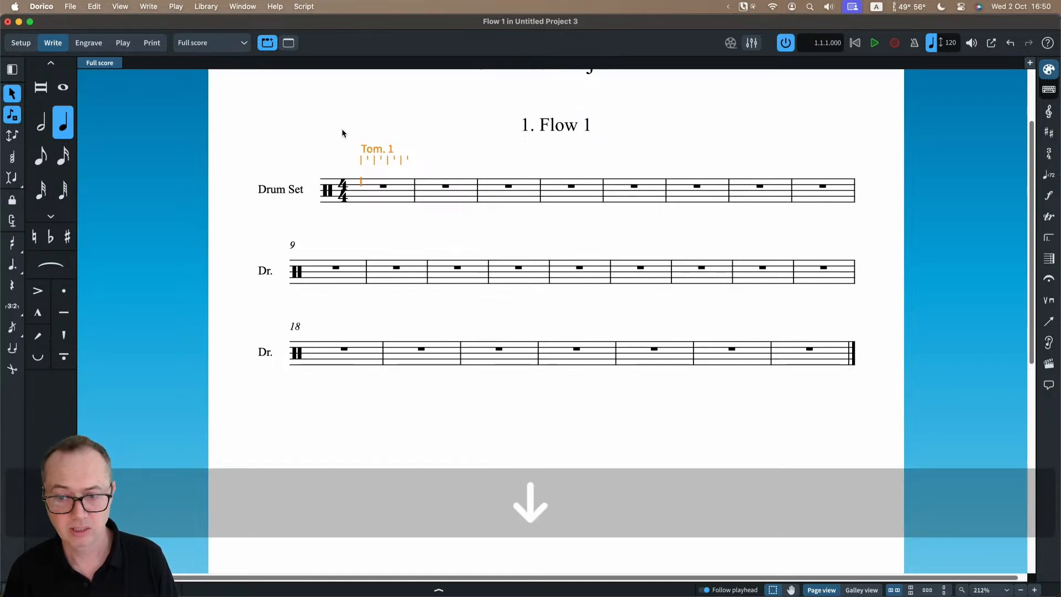
{"action": "key", "text": "Down"}
{"action": "key", "text": "Up"}
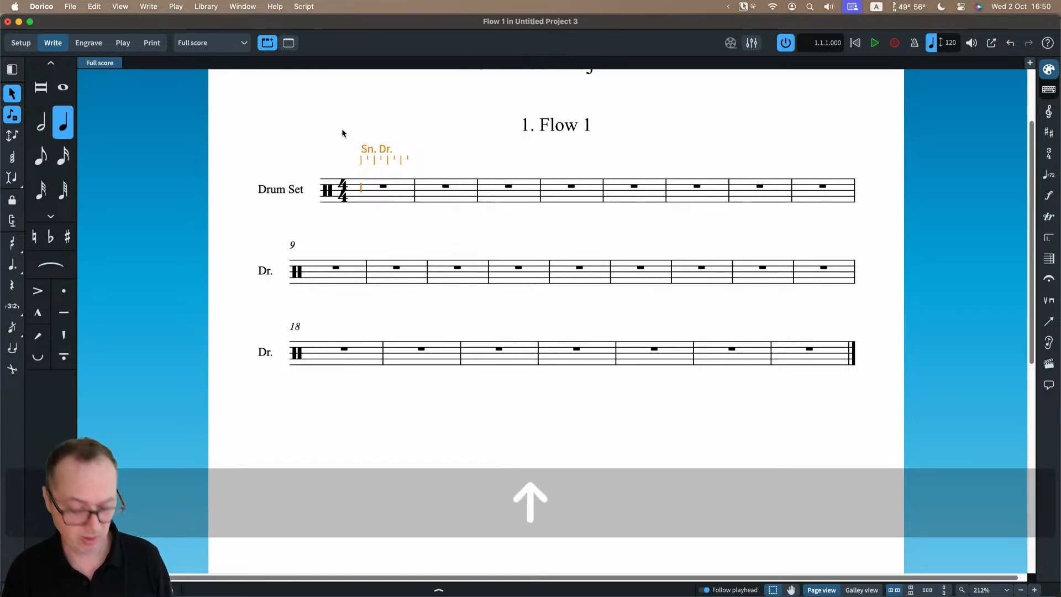
{"action": "key", "text": "y"}
- Move the caret to the kick drum and enter a quarter note on beat 2 of bar 1
{"action": "key", "text": "Down"}
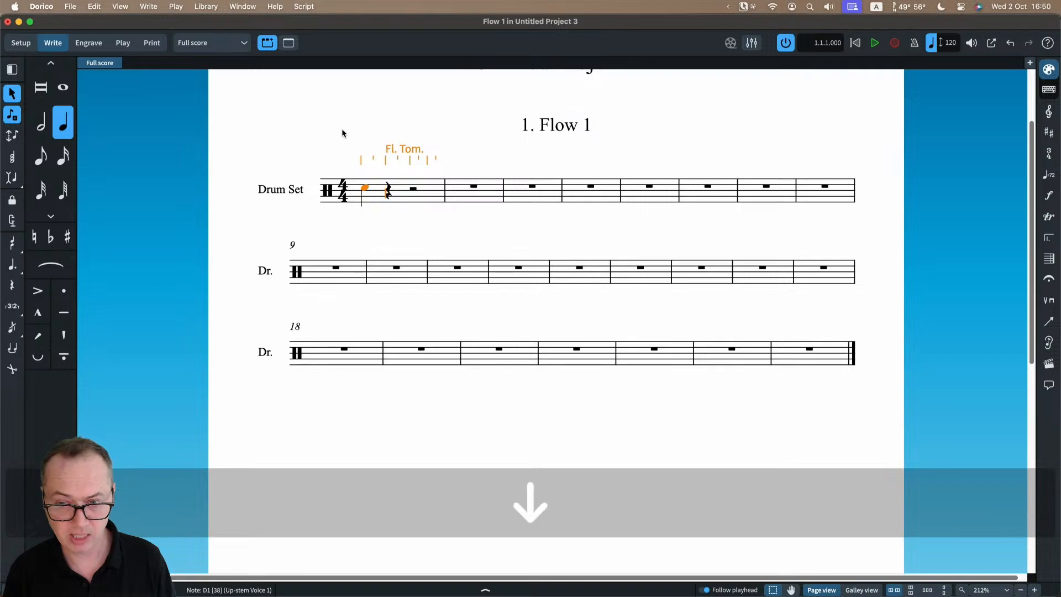
{"action": "key", "text": "Up"}
{"action": "key", "text": "y"}
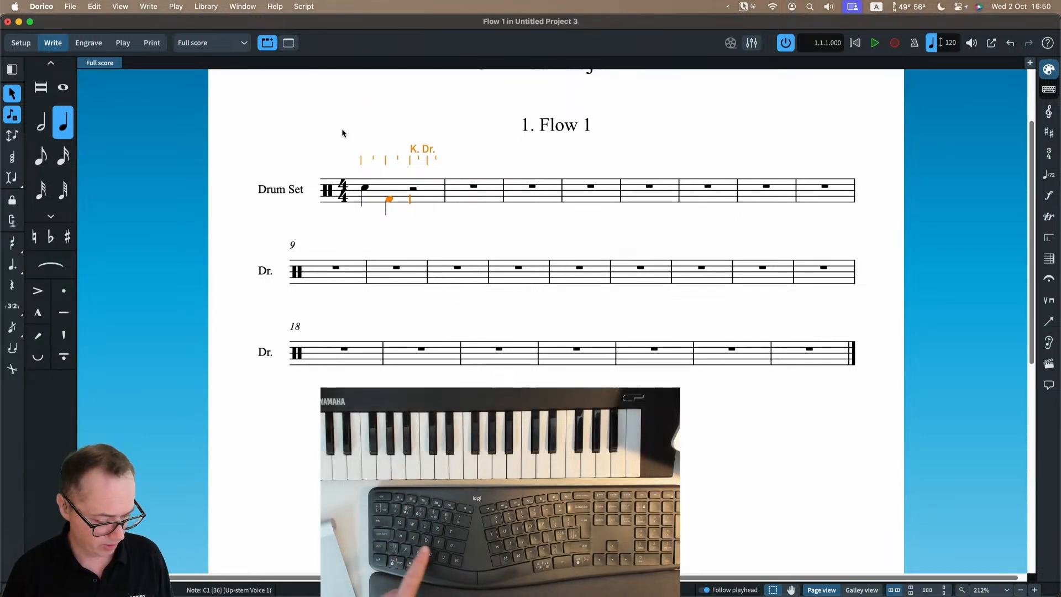
- Complete bar 1 with kick and snare quarter notes, fill bar 2 with kick, snare, kick, snare, and end note input
{"action": "key", "text": "y"}
{"action": "key", "text": "c"}
{"action": "key", "text": "f"}
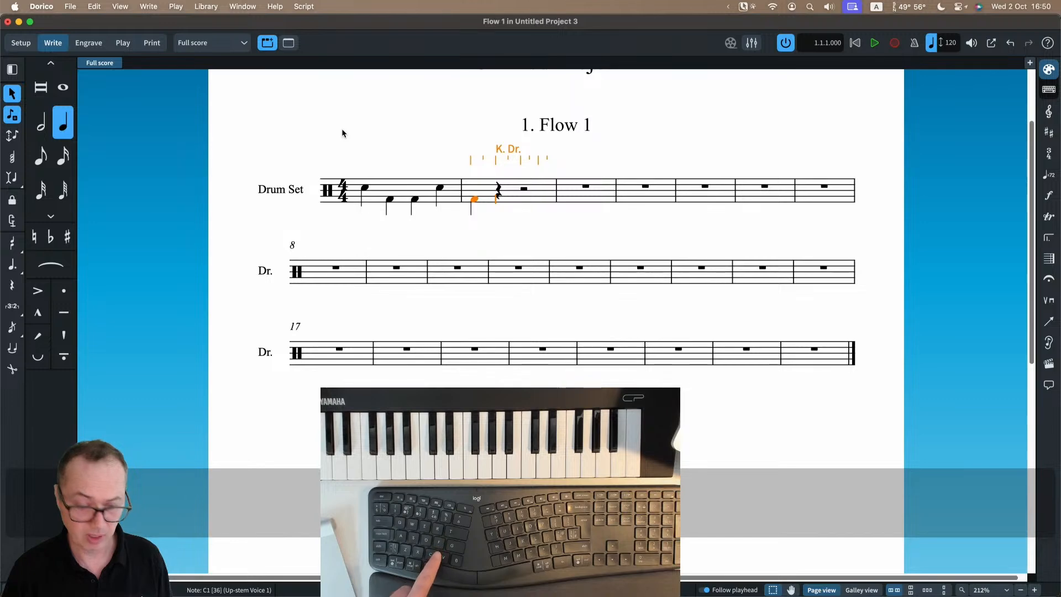
{"action": "key", "text": "d"}
{"action": "key", "text": "c"}
{"action": "key", "text": "d"}
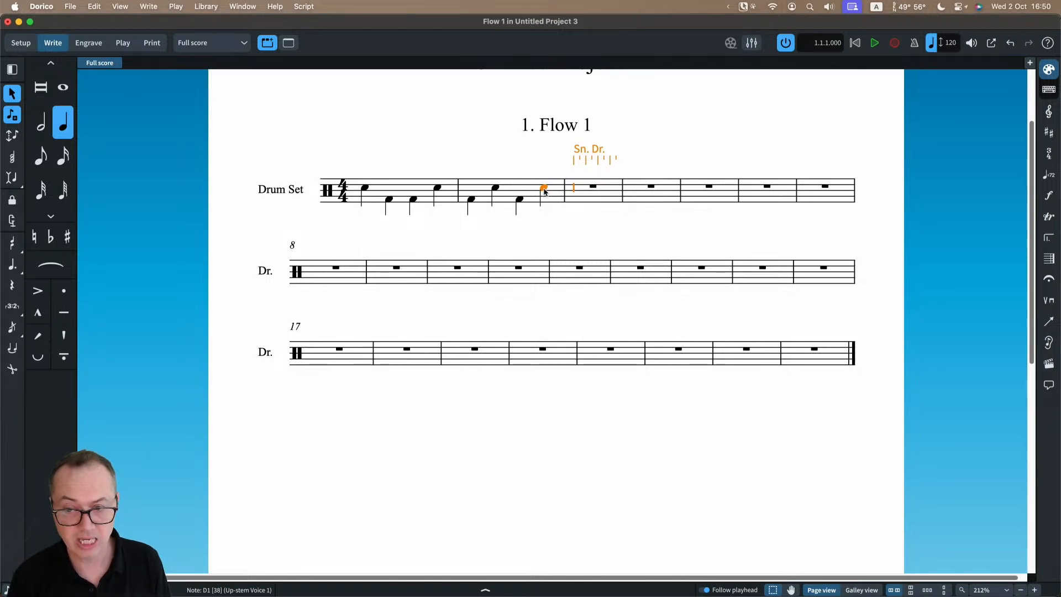
{"action": "key", "text": "Escape"}
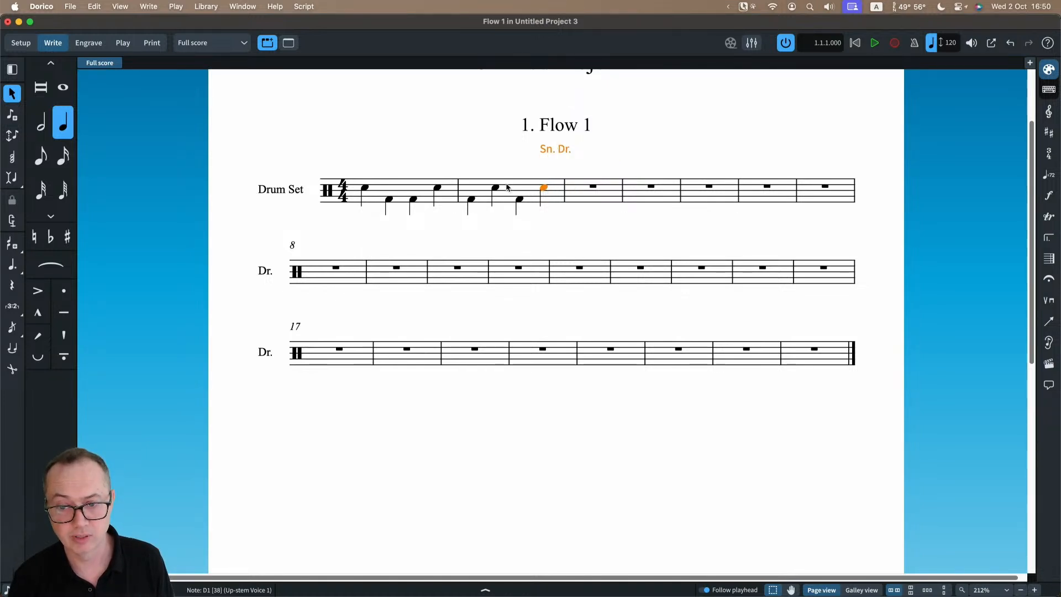
- Enter quarter notes from bar 3: kick, snare, kick, snare, followed in bar 4 by kick, snare, tom-tom 1 and floor tom
{"action": "double_click", "coordinate": [362, 181]}
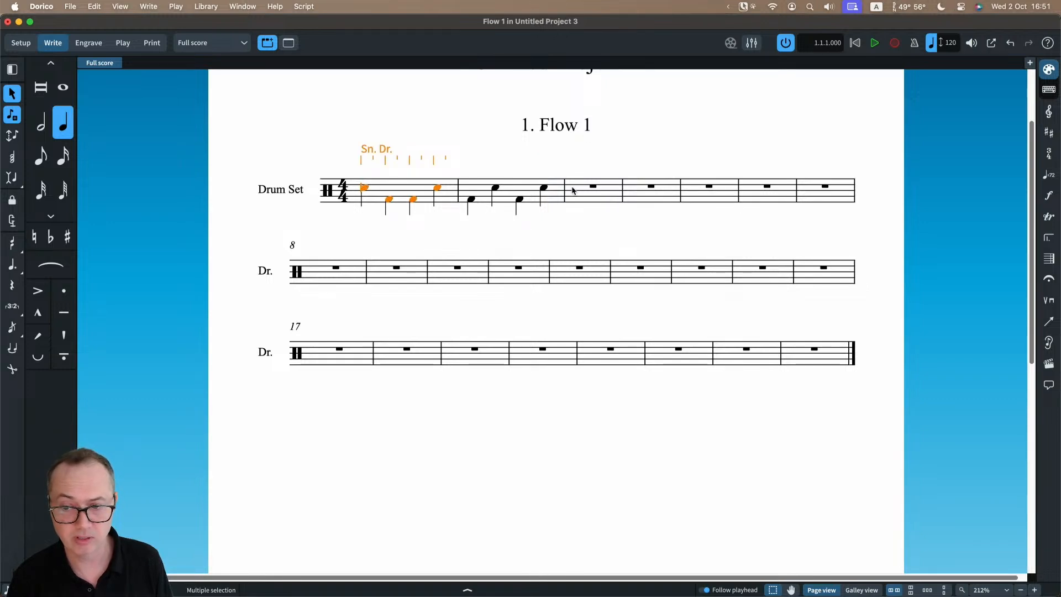
{"action": "left_click", "coordinate": [572, 190]}
{"action": "key", "text": "Return"}
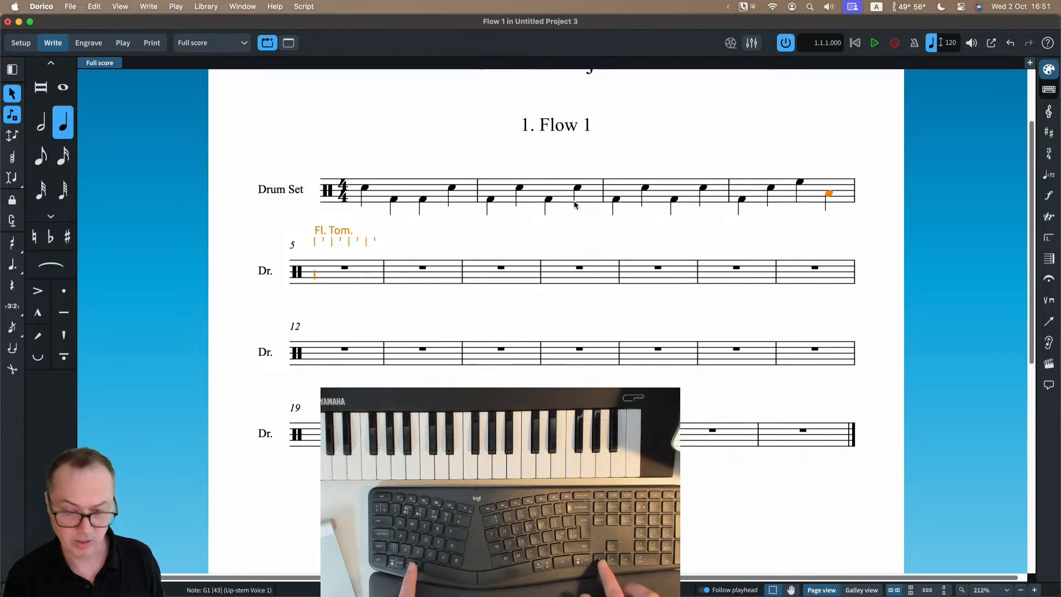
- Return the caret to bar 1, add eighth-note closed and open hi-hats through bar 2 ending with two crash cymbals, and end note input
{"action": "key", "text": "super+Left"}
{"action": "key", "text": "super+Left"}
{"action": "key", "text": "super+Left"}
{"action": "key", "text": "super+Left"}
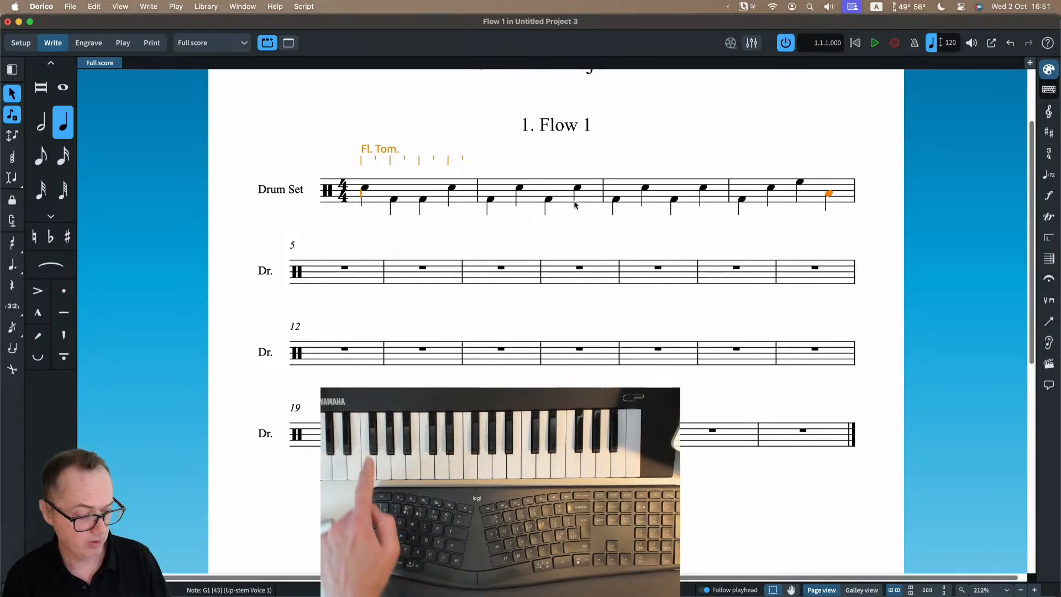
{"action": "key", "text": "5"}
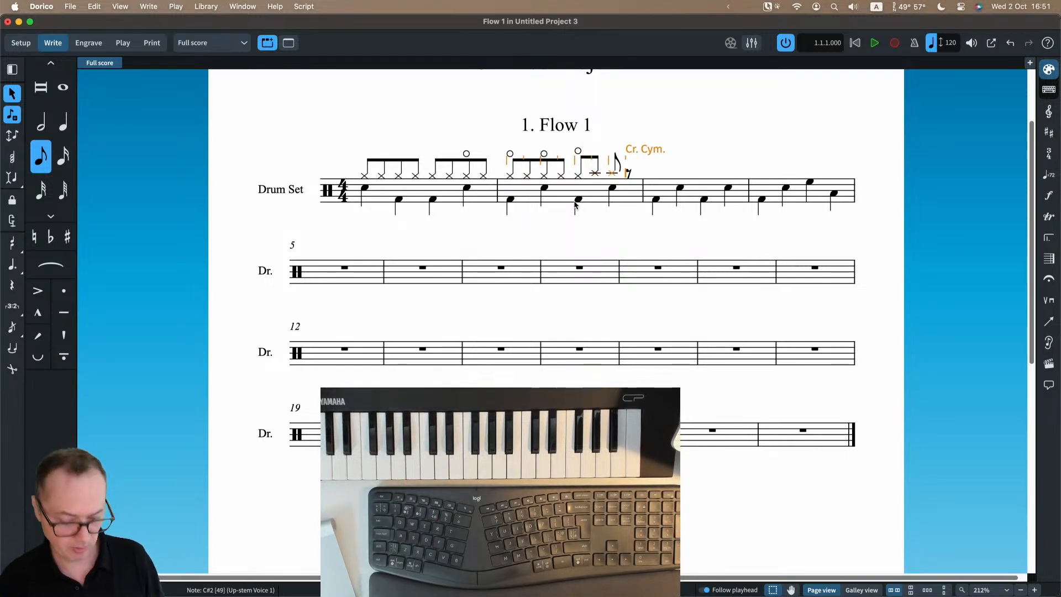
{"action": "key", "text": "Escape"}
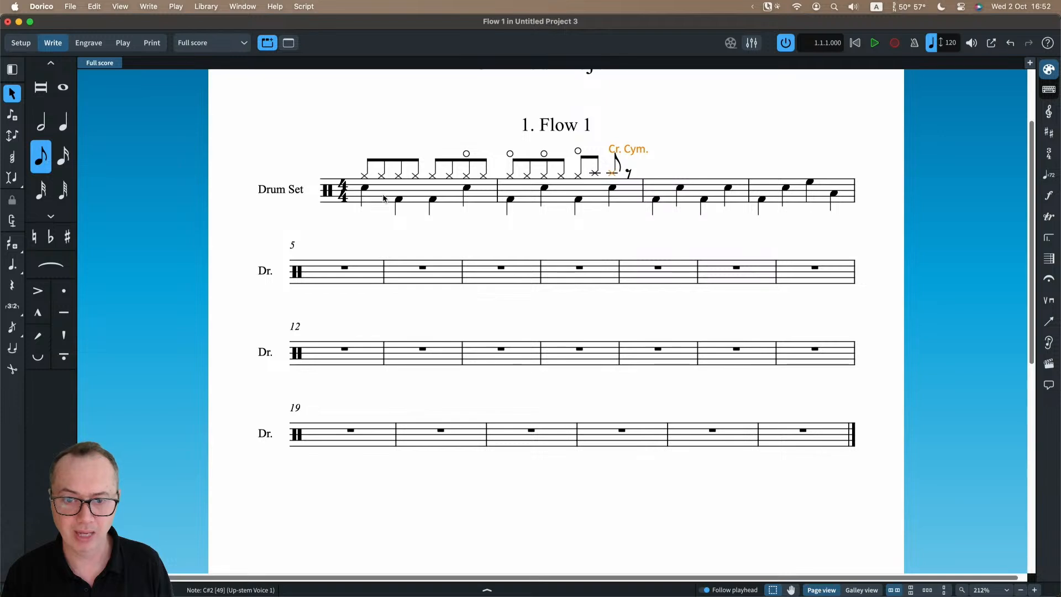
- In the note input preferences, set percussion input onto a kit or grid to Use staff position and apply it
{"action": "left_click", "coordinate": [48, 8]}
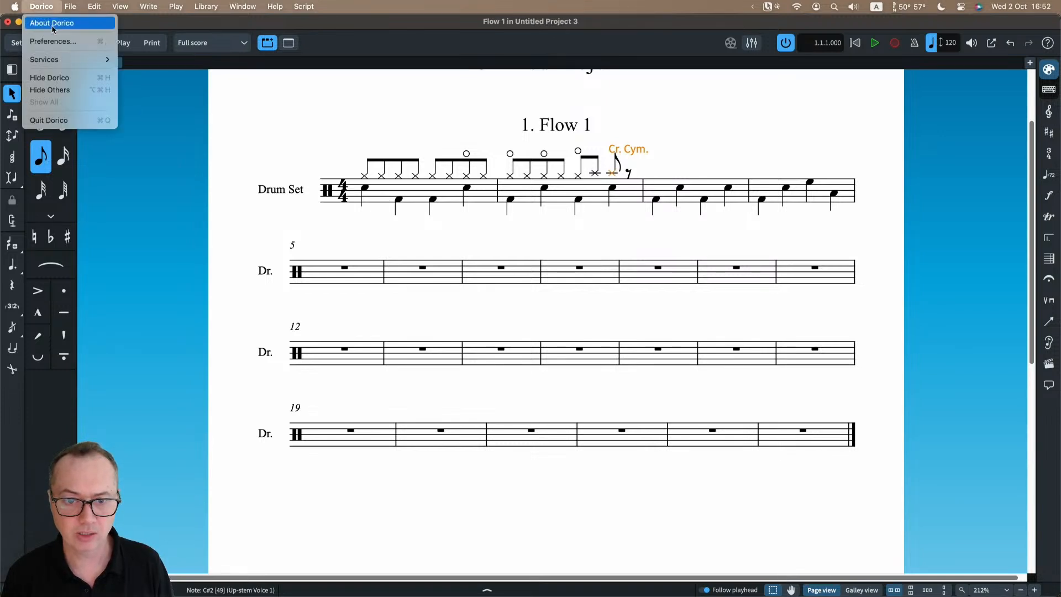
{"action": "left_click", "coordinate": [53, 42]}
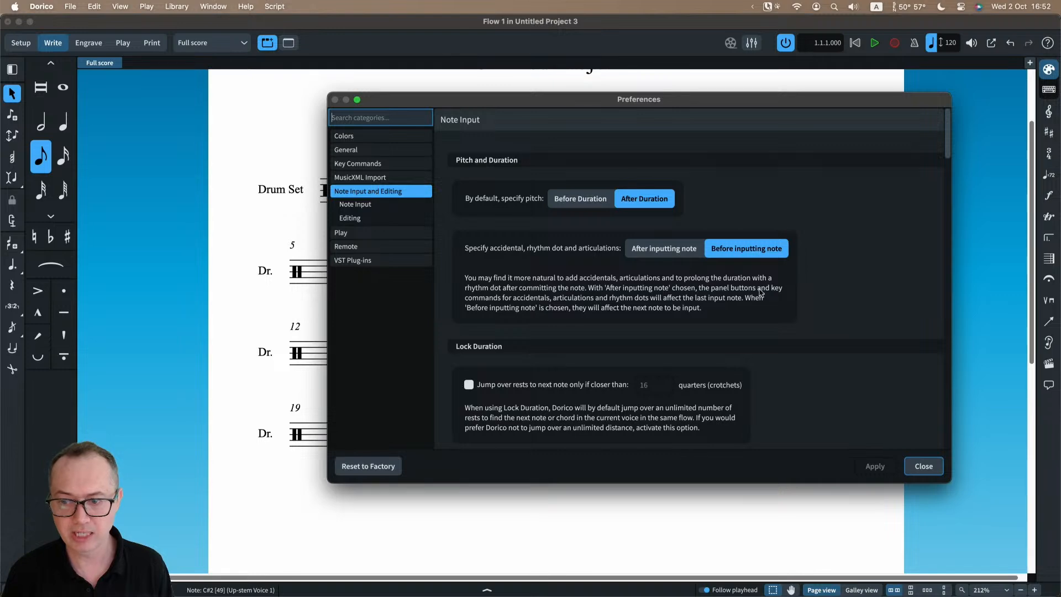
{"action": "scroll", "coordinate": [815, 296], "scroll_direction": "down", "scroll_amount": 15}
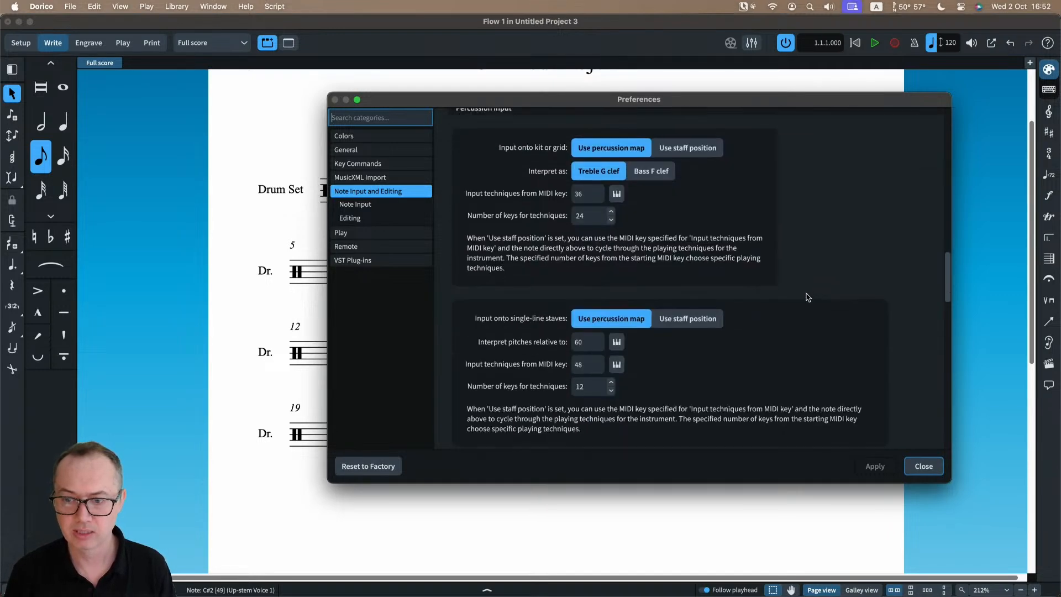
{"action": "scroll", "coordinate": [494, 166], "scroll_direction": "up", "scroll_amount": 1}
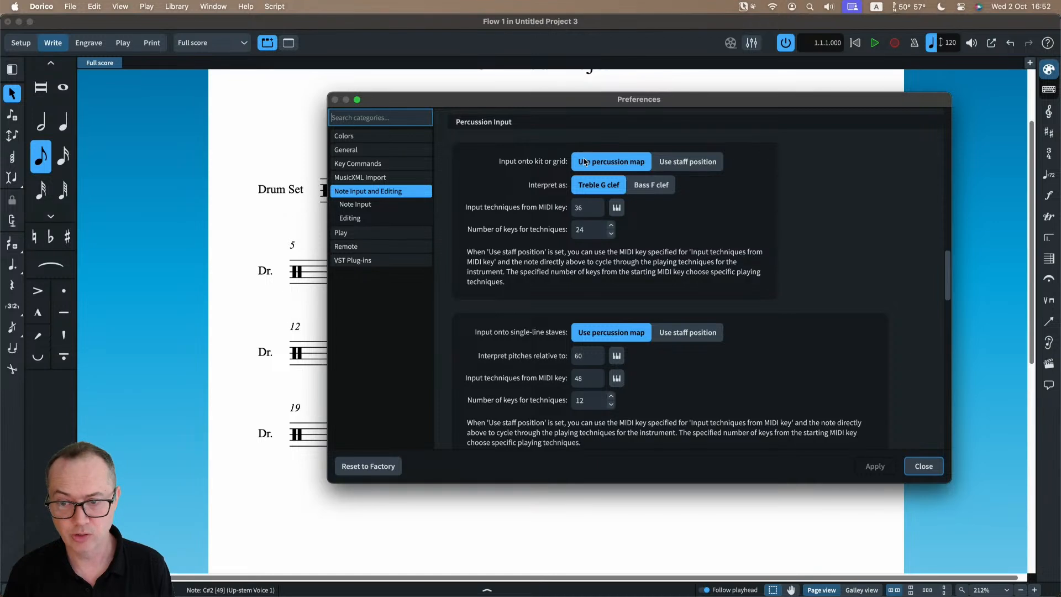
{"action": "left_click", "coordinate": [676, 165]}
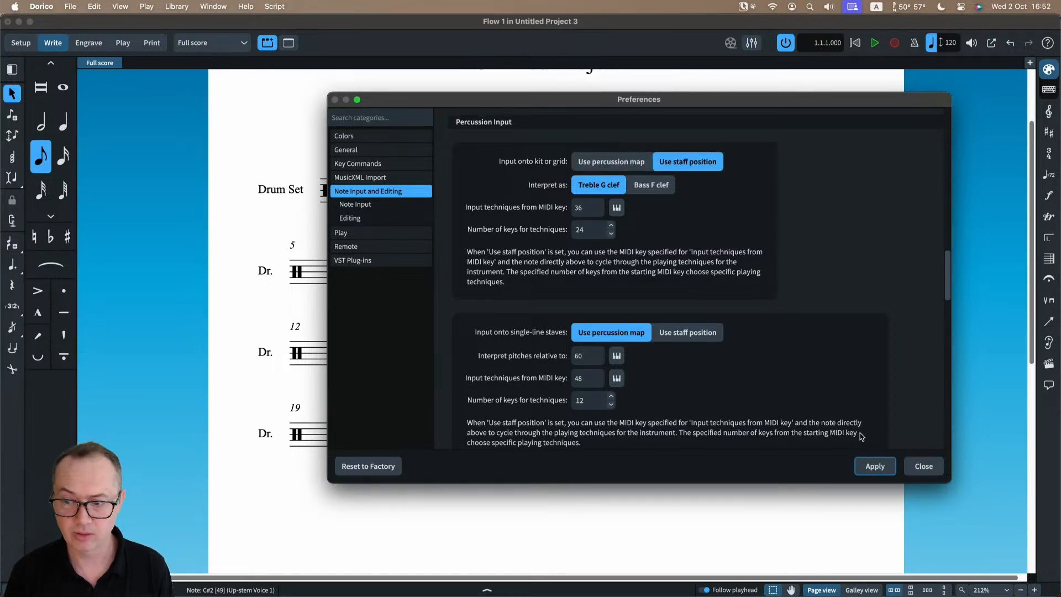
{"action": "left_click", "coordinate": [876, 467]}
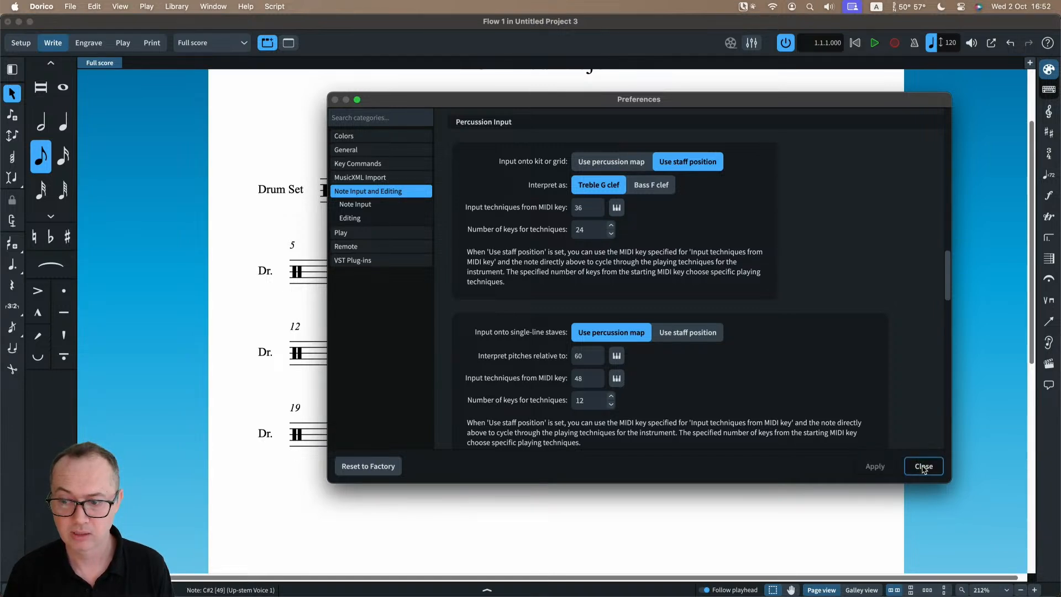
{"action": "left_click", "coordinate": [923, 466]}
- Enter a kick drum and a snare drum quarter note at the start of bar 6, and end note input
{"action": "left_click", "coordinate": [422, 268]}
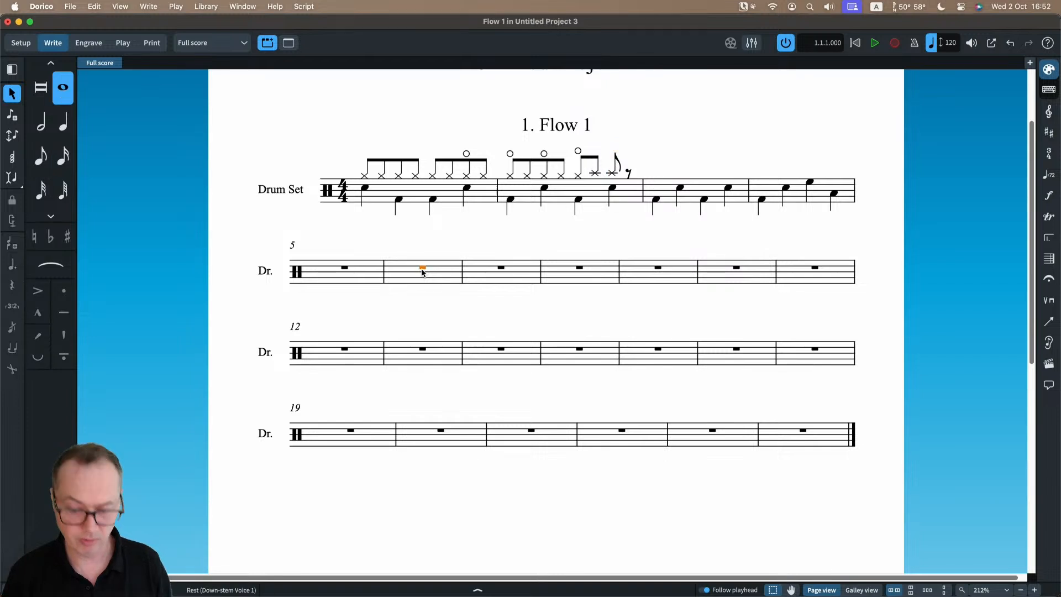
{"action": "key", "text": "Return"}
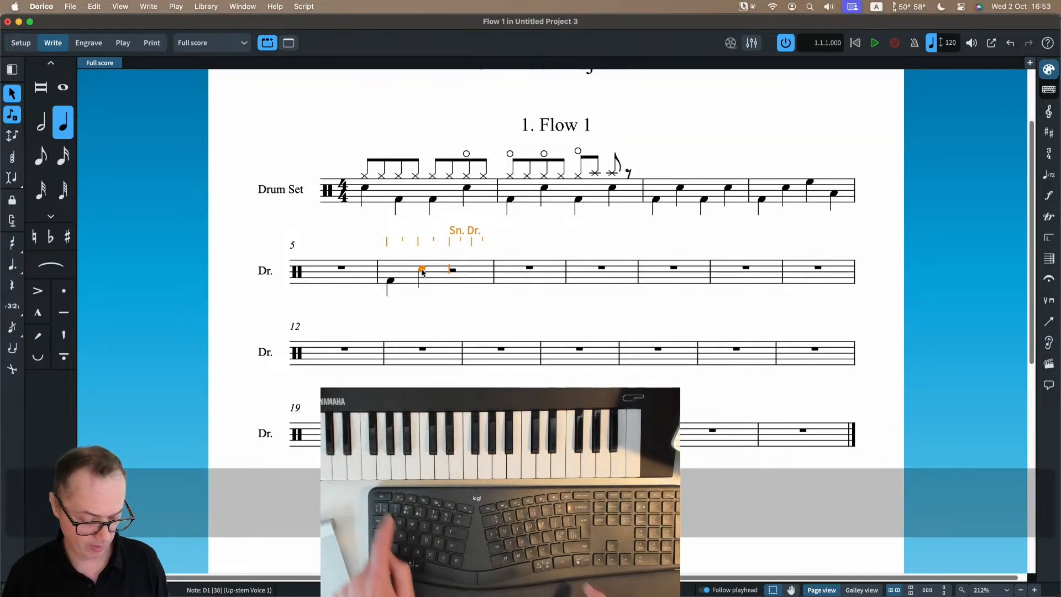
{"action": "key", "text": "Escape"}
- In the note input preferences, set percussion input onto a kit or grid back to Use percussion map and close the preferences
{"action": "key", "text": "super+comma"}
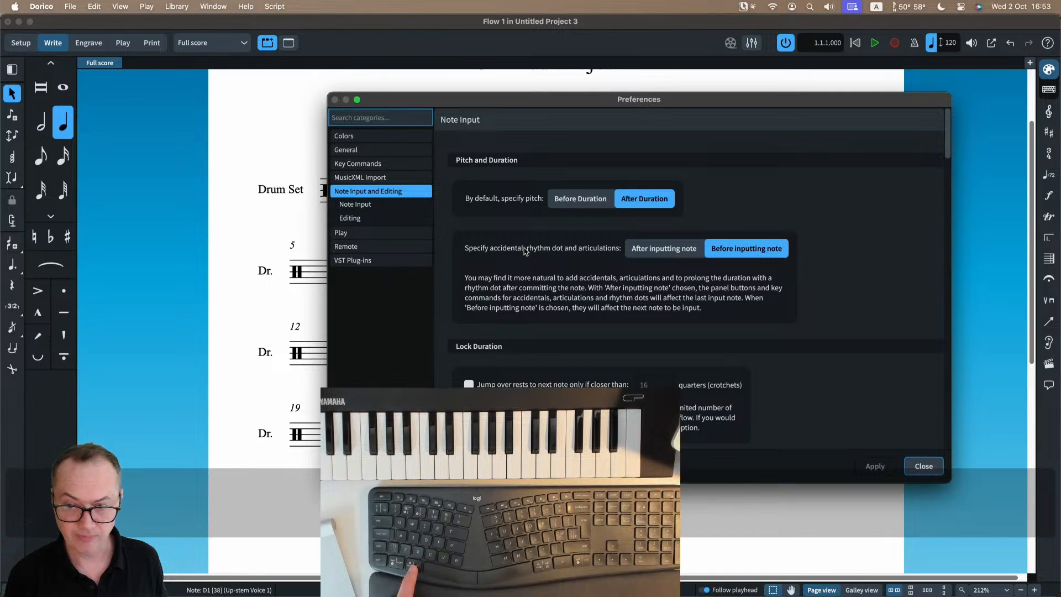
{"action": "scroll", "coordinate": [700, 296], "scroll_direction": "down", "scroll_amount": 15}
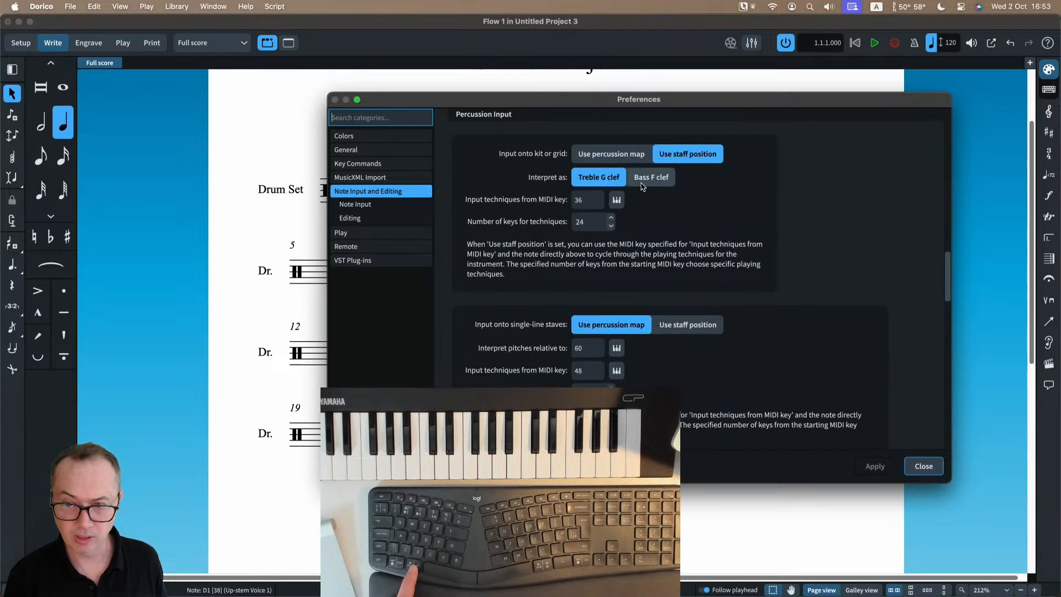
{"action": "left_click", "coordinate": [626, 157]}
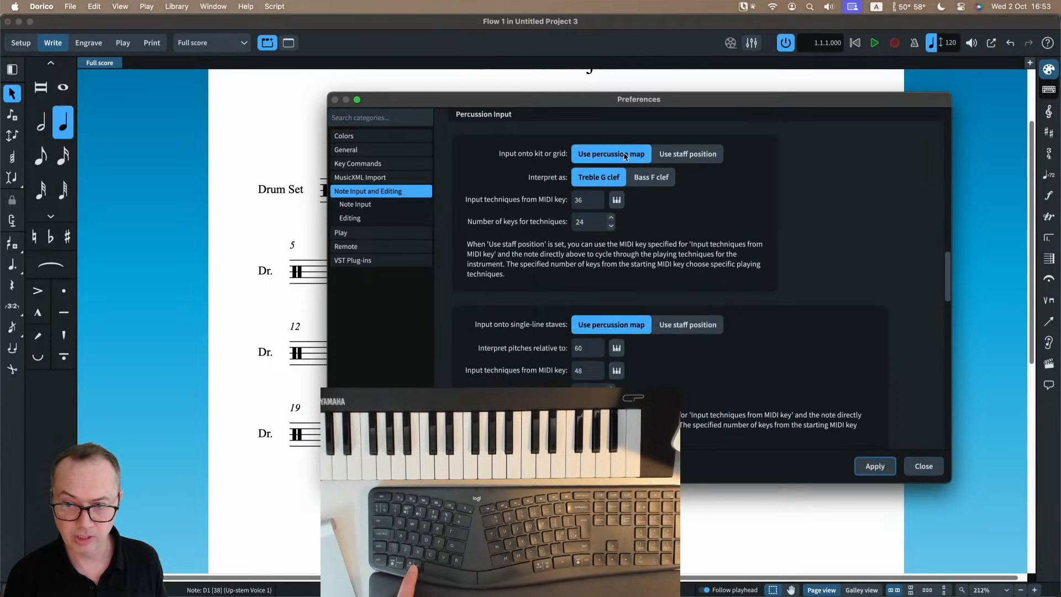
{"action": "left_click", "coordinate": [919, 466]}
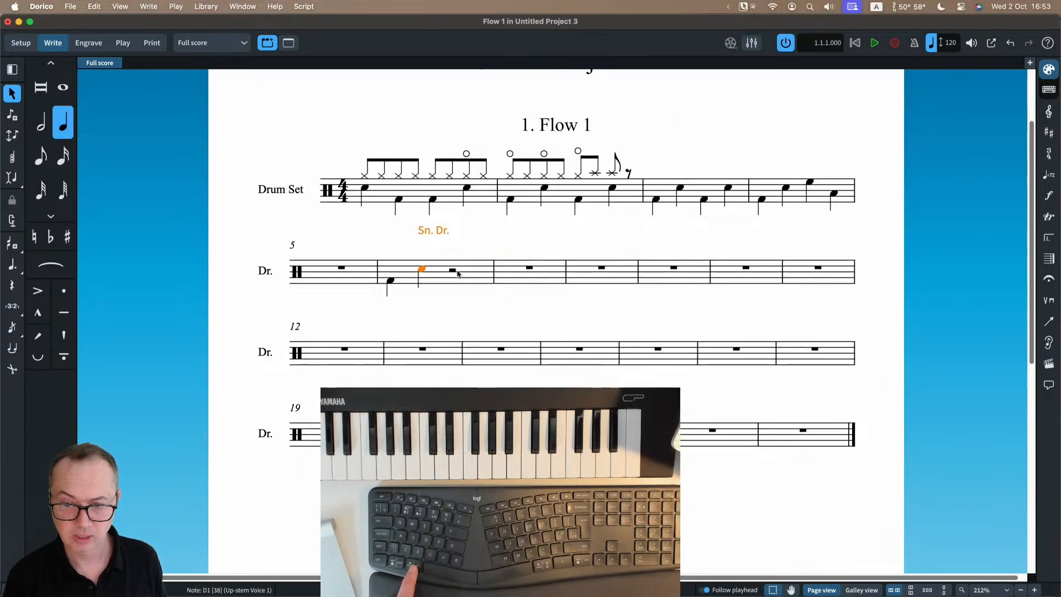
- From beat 3 of bar 6, enter quarter notes for kick, snare, hi-hat and open hi-hat, and end note input
{"action": "double_click", "coordinate": [449, 274]}
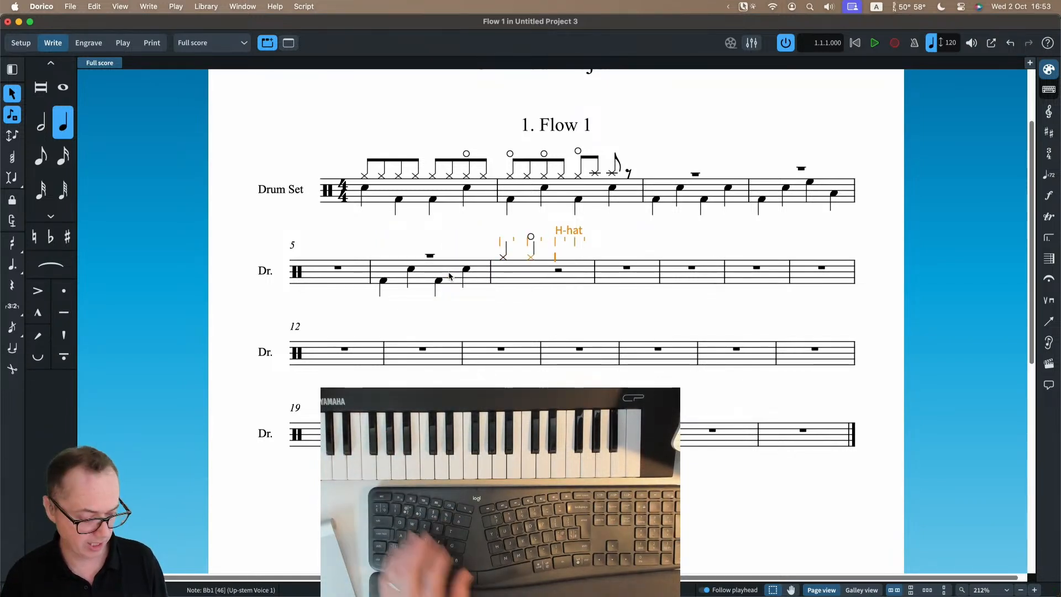
{"action": "key", "text": "Escape"}
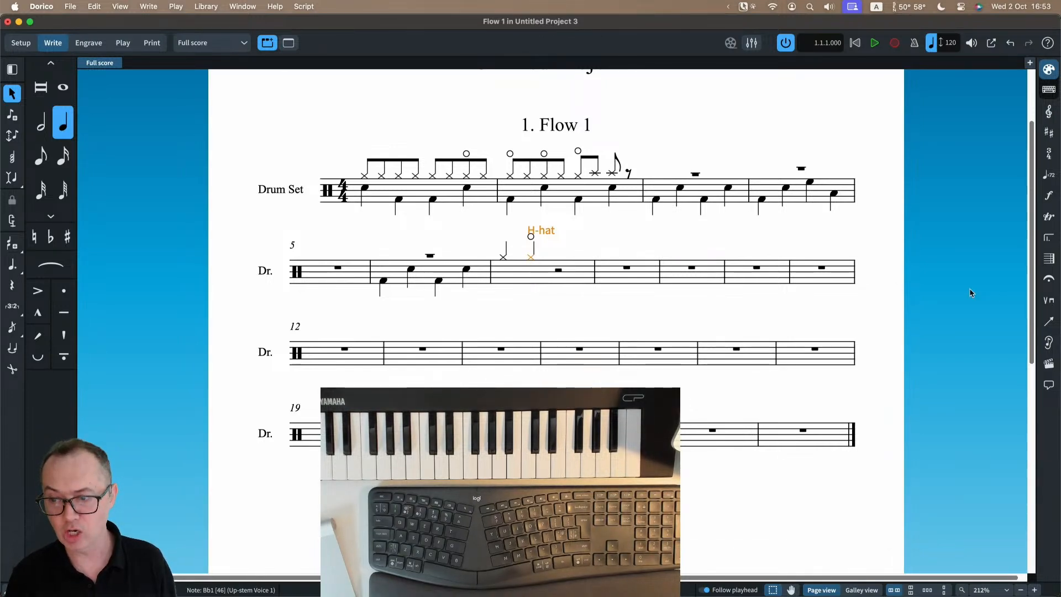
- Examine the common and unpitched percussion playing techniques available, and close their list
{"action": "left_click", "coordinate": [1047, 300]}
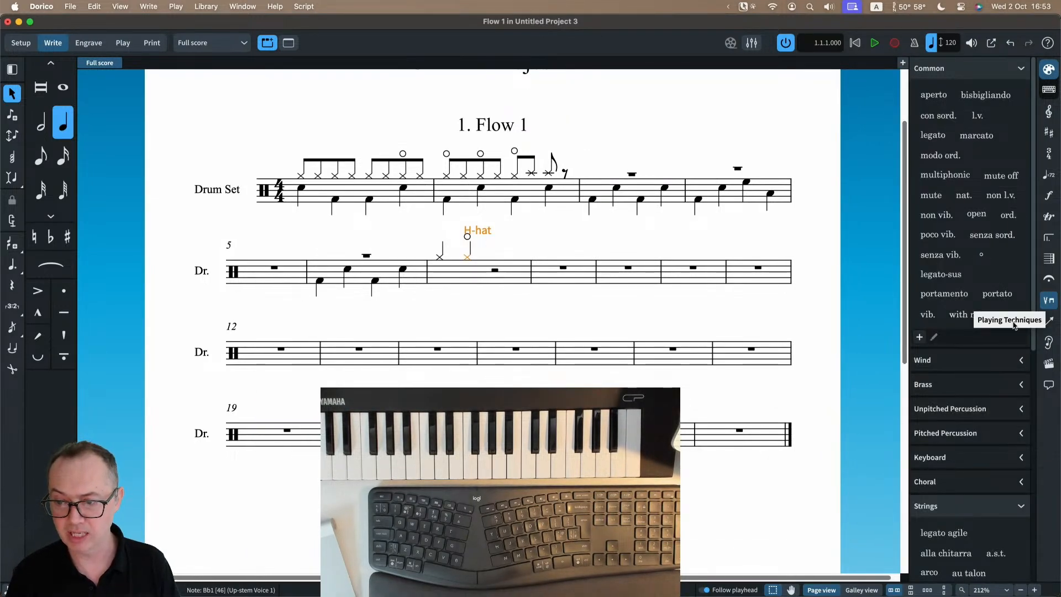
{"action": "left_click", "coordinate": [995, 408]}
{"action": "scroll", "coordinate": [988, 397], "scroll_direction": "down", "scroll_amount": 4}
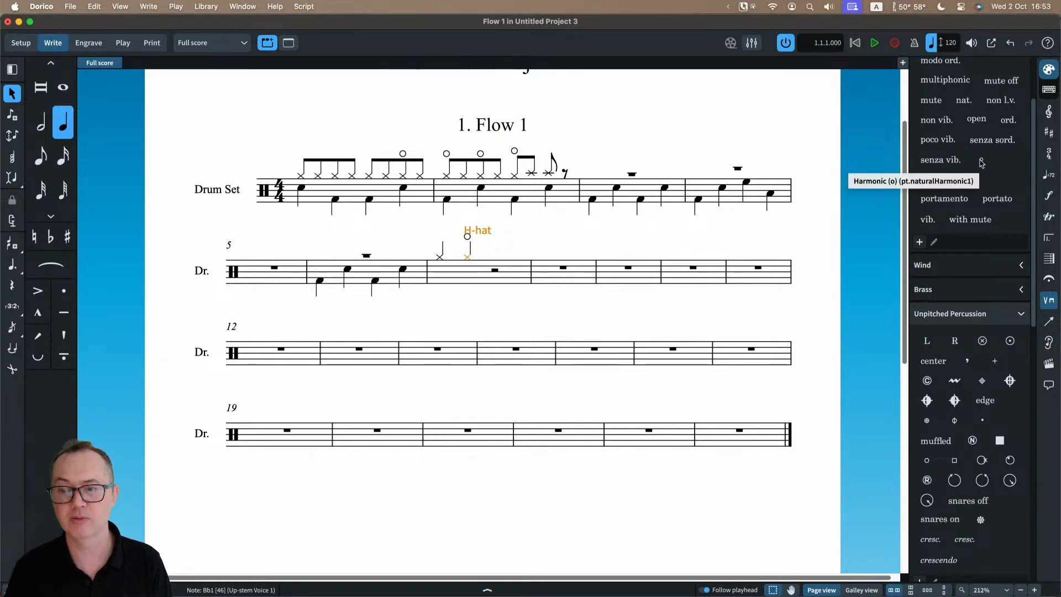
{"action": "scroll", "coordinate": [966, 187], "scroll_direction": "up", "scroll_amount": 3}
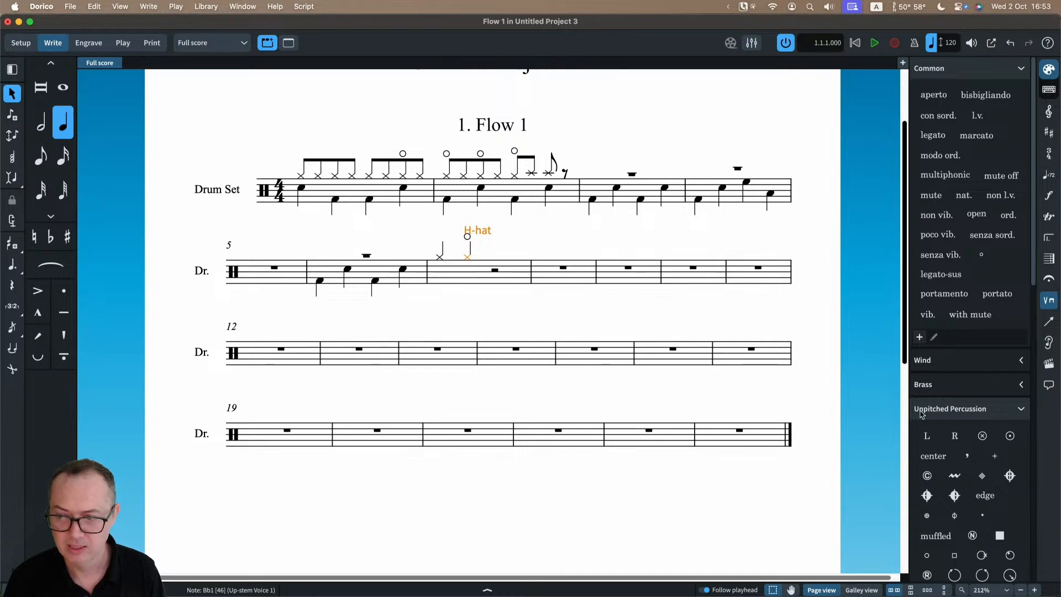
{"action": "scroll", "coordinate": [935, 492], "scroll_direction": "down", "scroll_amount": 1}
{"action": "scroll", "coordinate": [935, 491], "scroll_direction": "down", "scroll_amount": 1}
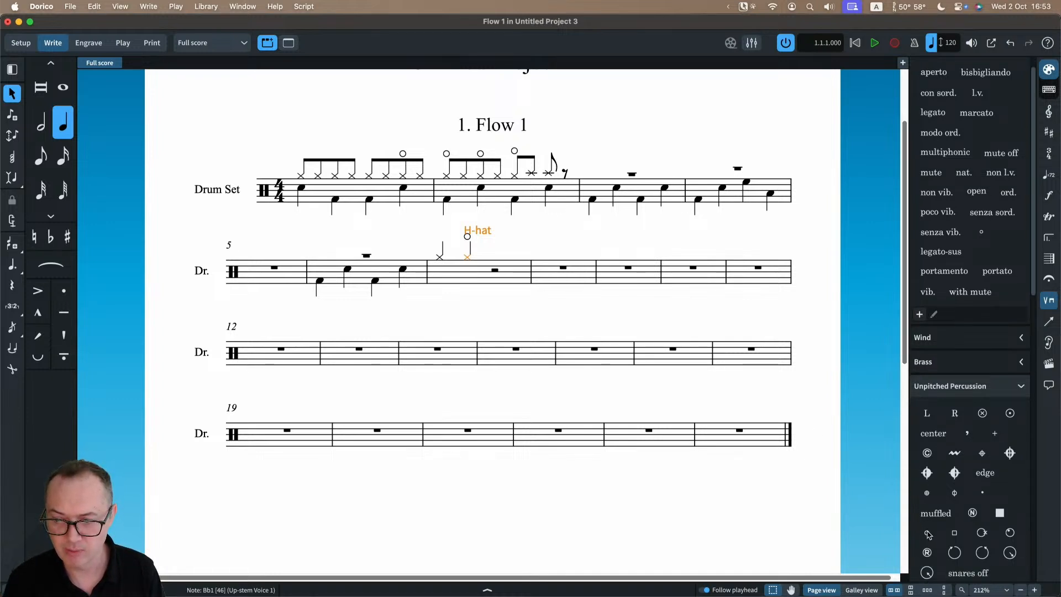
{"action": "left_click", "coordinate": [1049, 301]}
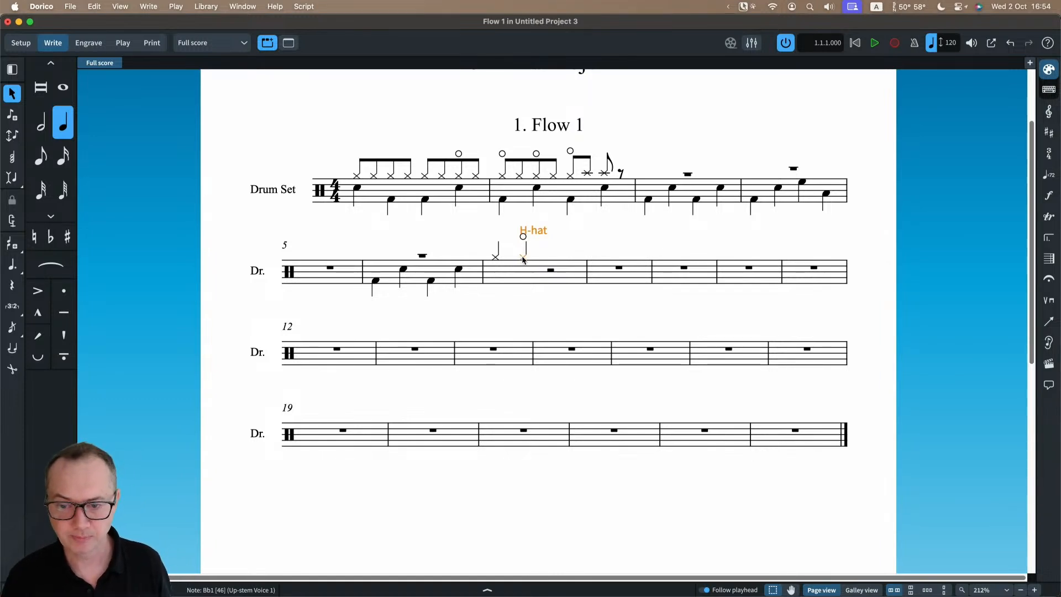
- Using the drum pads, fill bar 8 with quarter notes: snare side stick, snare rim shot, kick drum and ride cymbal
{"action": "left_click", "coordinate": [488, 590]}
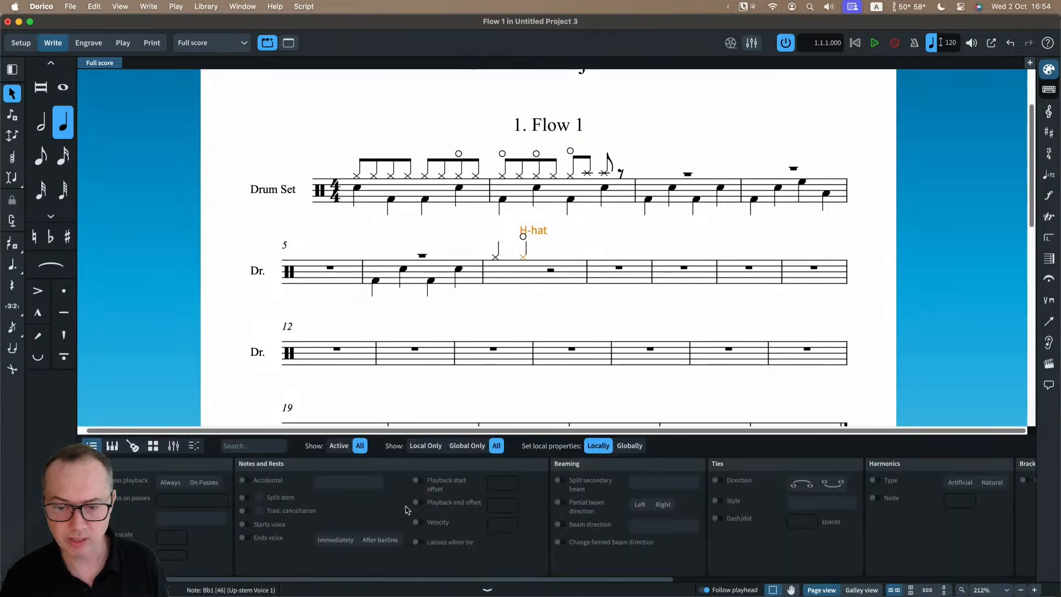
{"action": "left_click", "coordinate": [152, 446]}
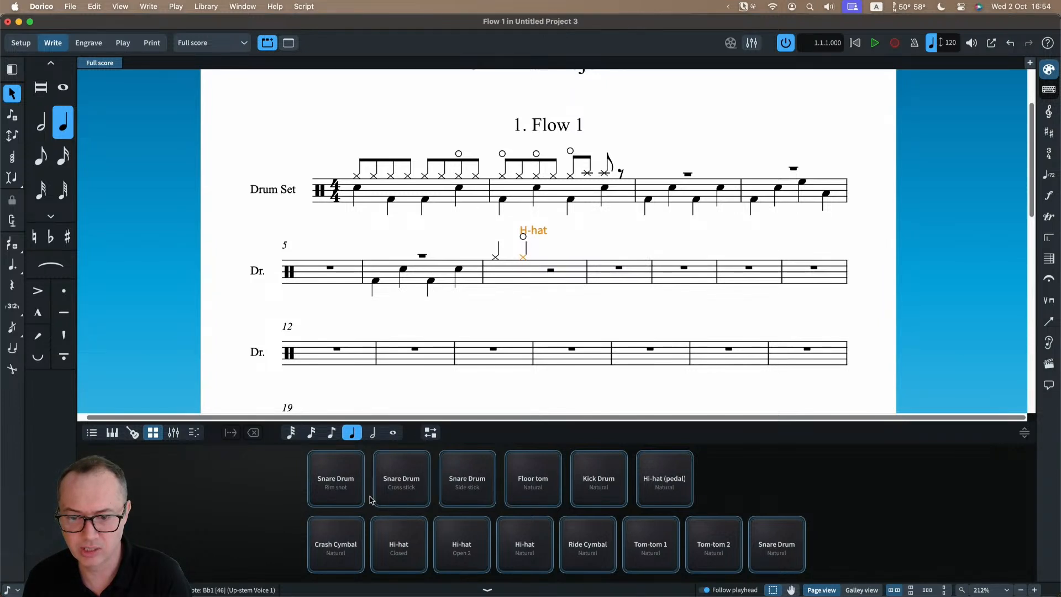
{"action": "left_click", "coordinate": [599, 270]}
{"action": "key", "text": "shift+n"}
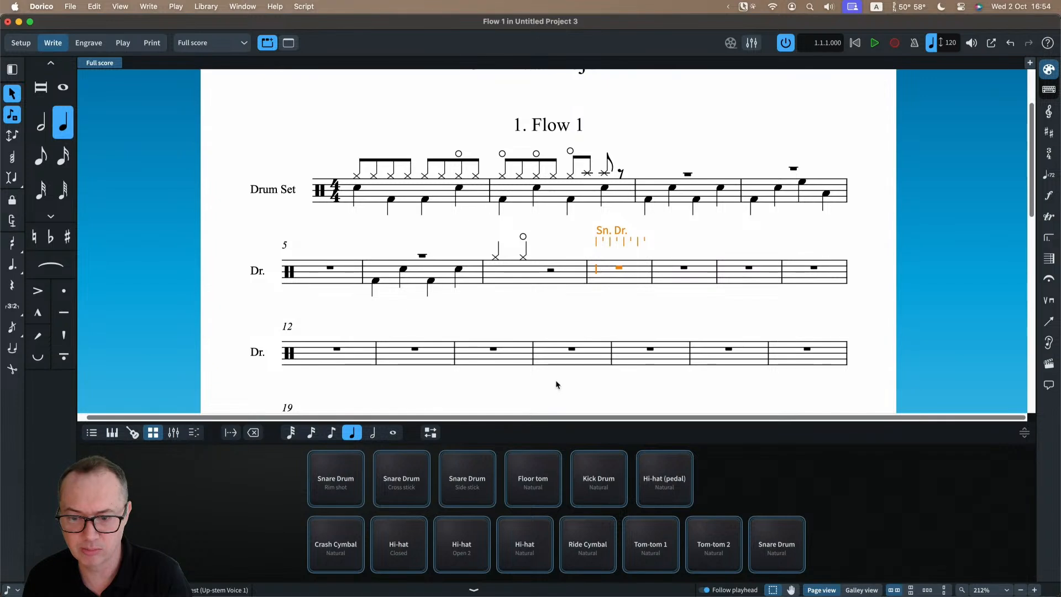
{"action": "left_click", "coordinate": [481, 491]}
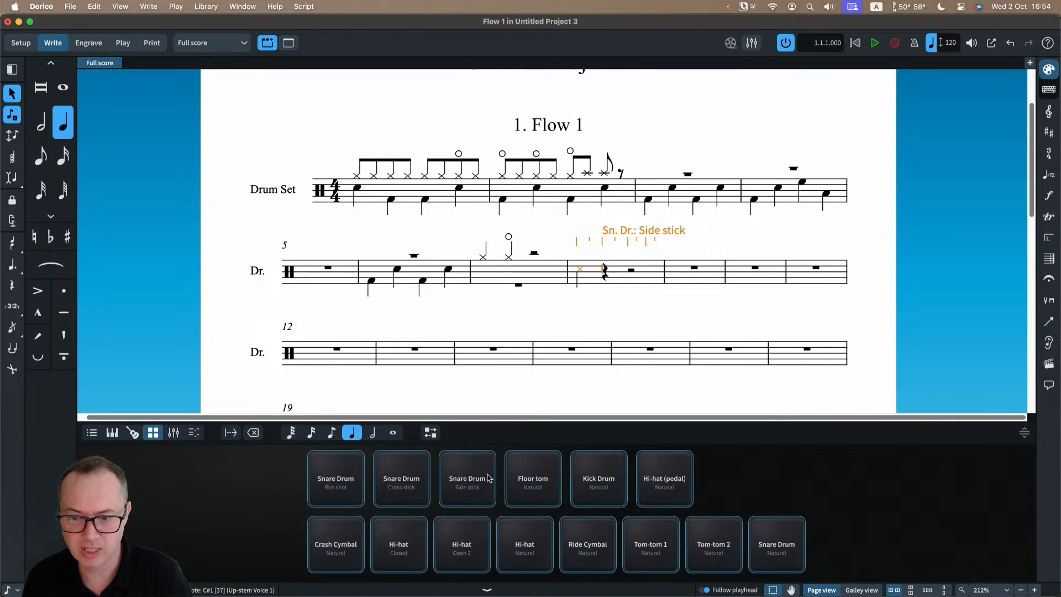
{"action": "left_click", "coordinate": [332, 497]}
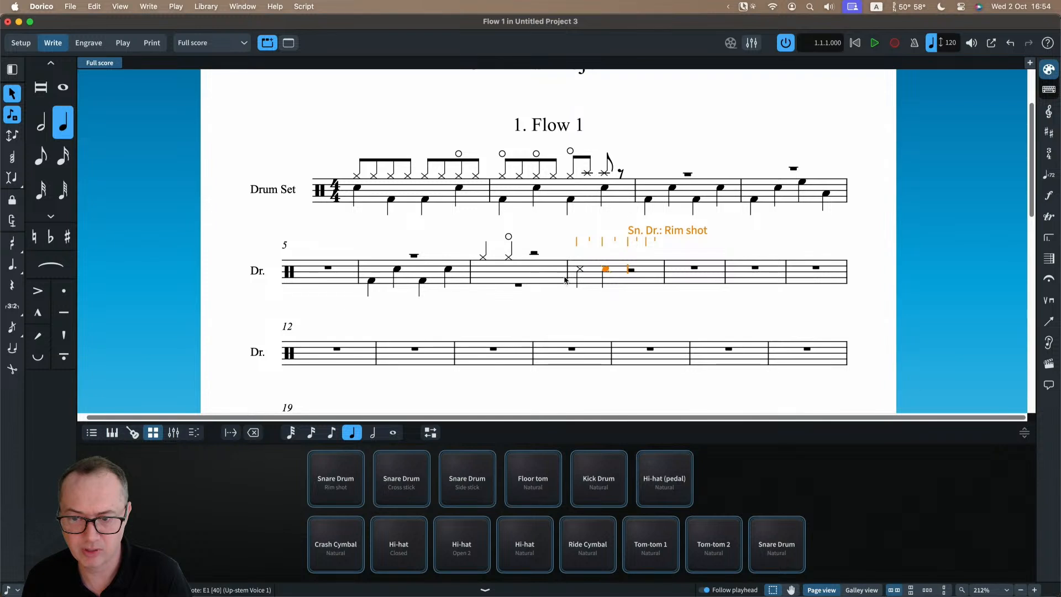
{"action": "left_click", "coordinate": [610, 481]}
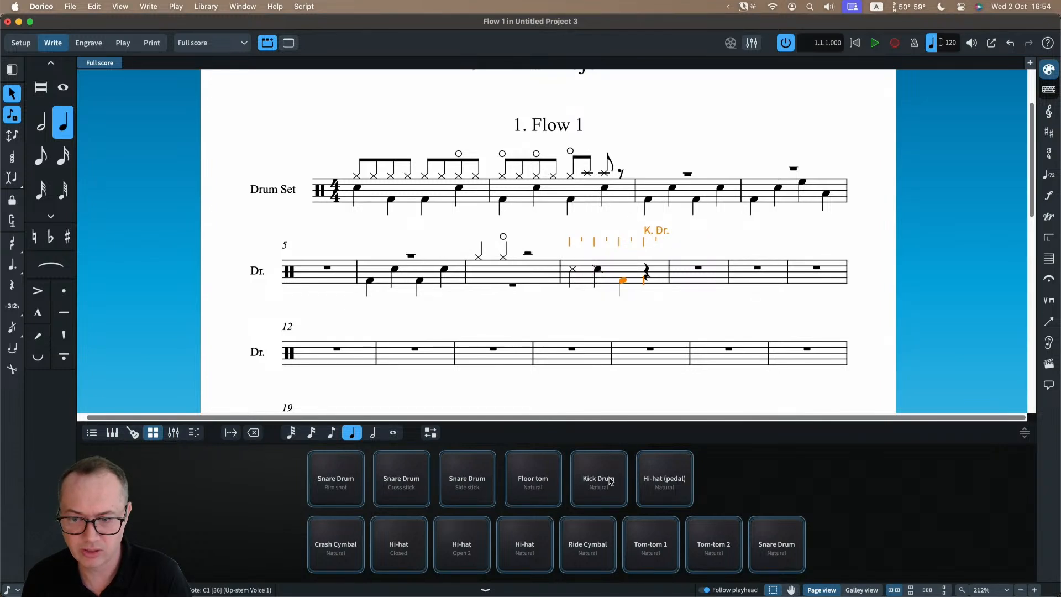
{"action": "left_click", "coordinate": [602, 543]}
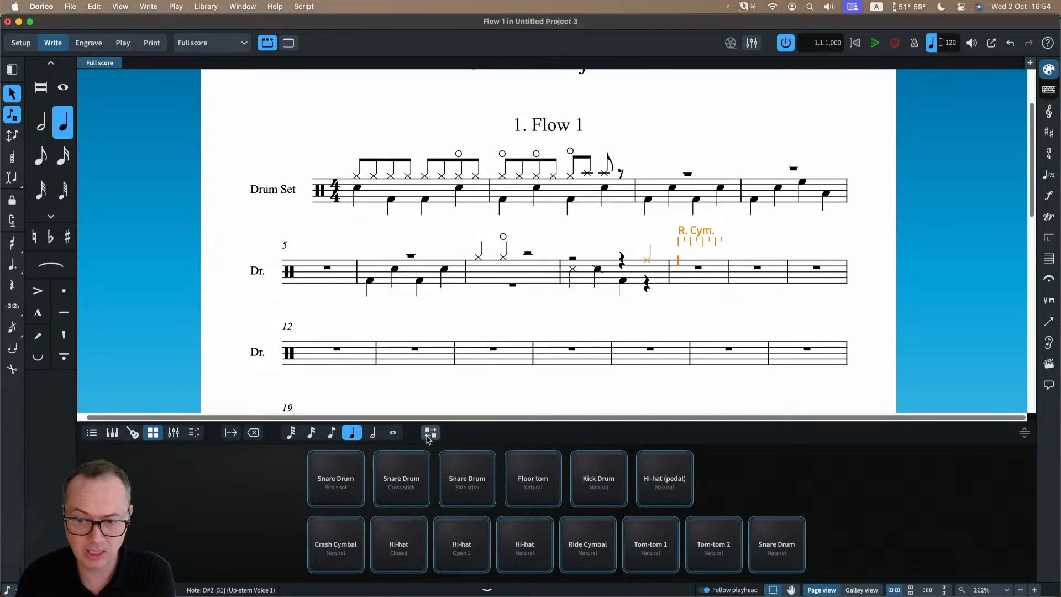
- Rearrange the drum pads so the lower row starts with kick, natural snare, rim shot and cross stick, and swap natural hi-hat with ride cymbal
{"action": "left_click", "coordinate": [426, 436]}
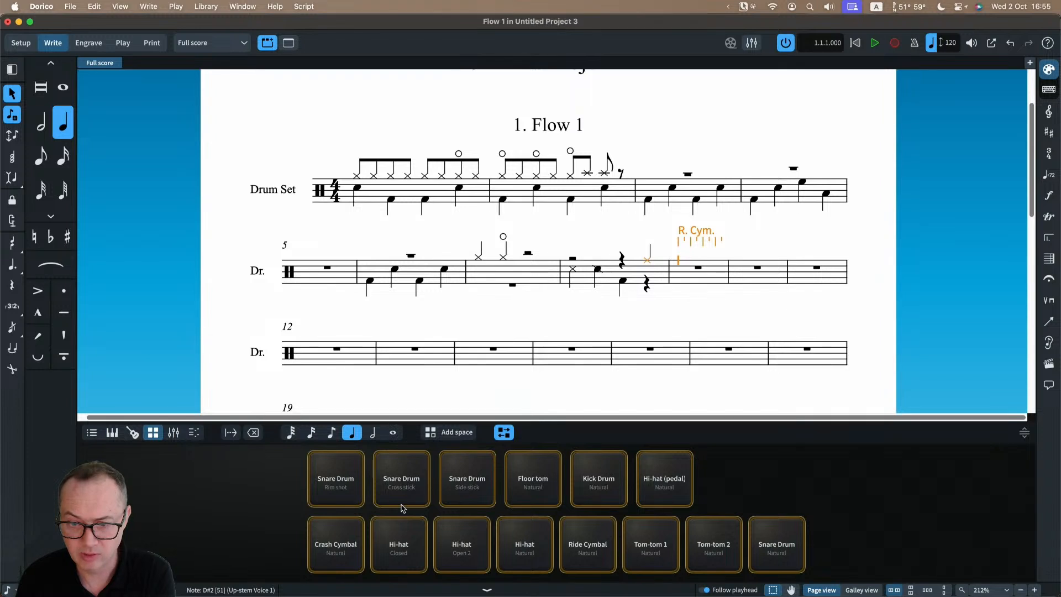
{"action": "left_click_drag", "start_coordinate": [608, 484], "coordinate": [335, 552]}
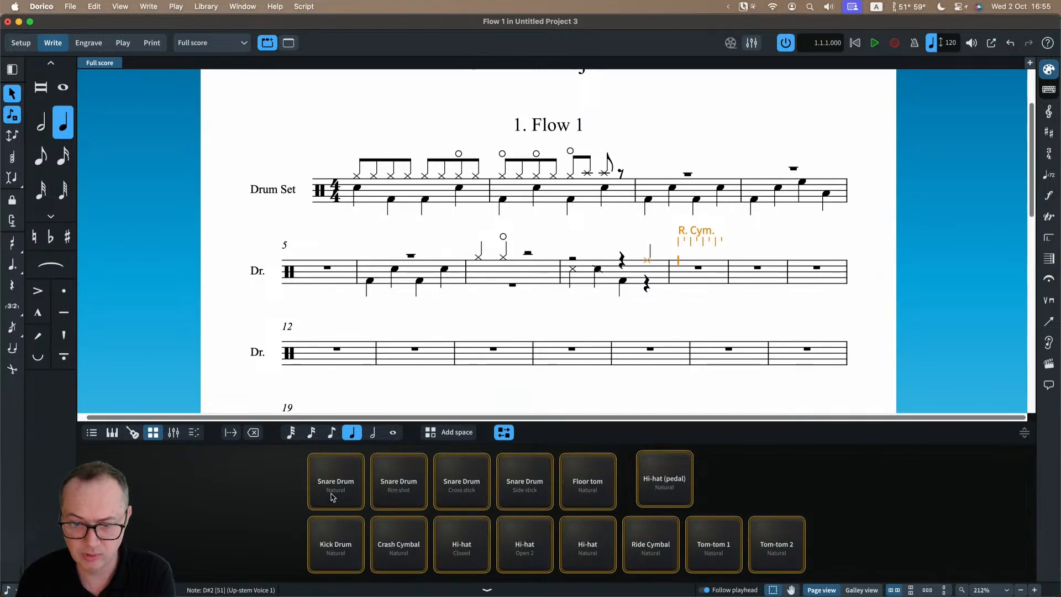
{"action": "left_click_drag", "start_coordinate": [337, 494], "coordinate": [391, 555]}
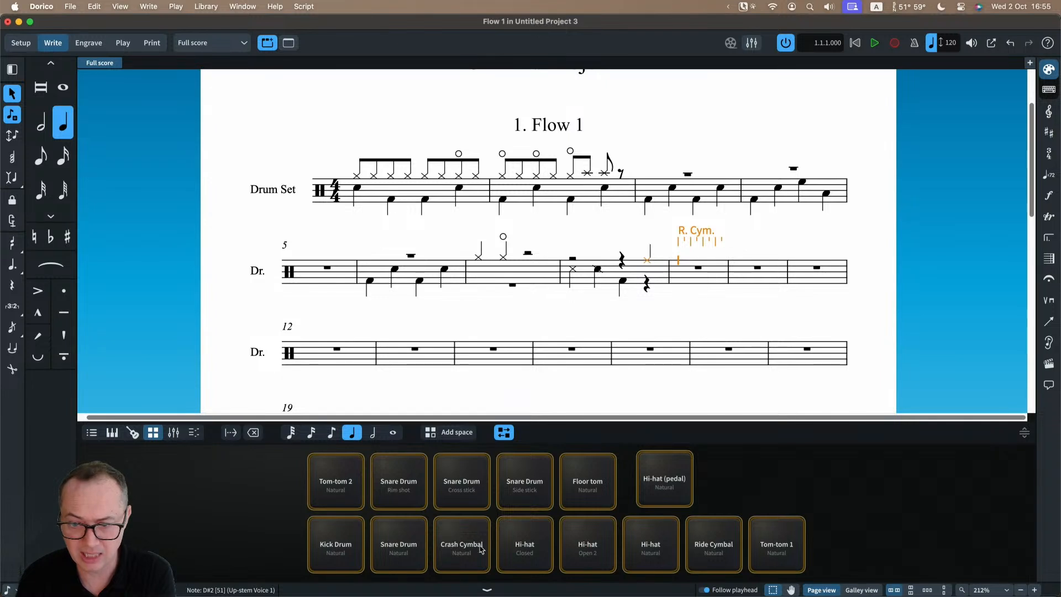
{"action": "left_click_drag", "start_coordinate": [395, 481], "coordinate": [454, 544]}
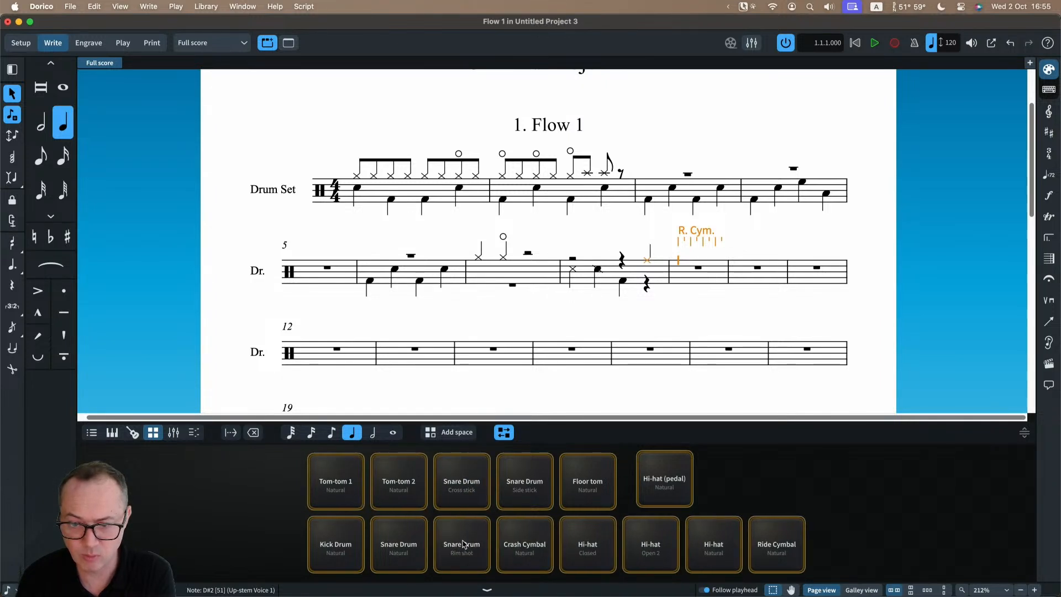
{"action": "left_click_drag", "start_coordinate": [454, 500], "coordinate": [504, 553]}
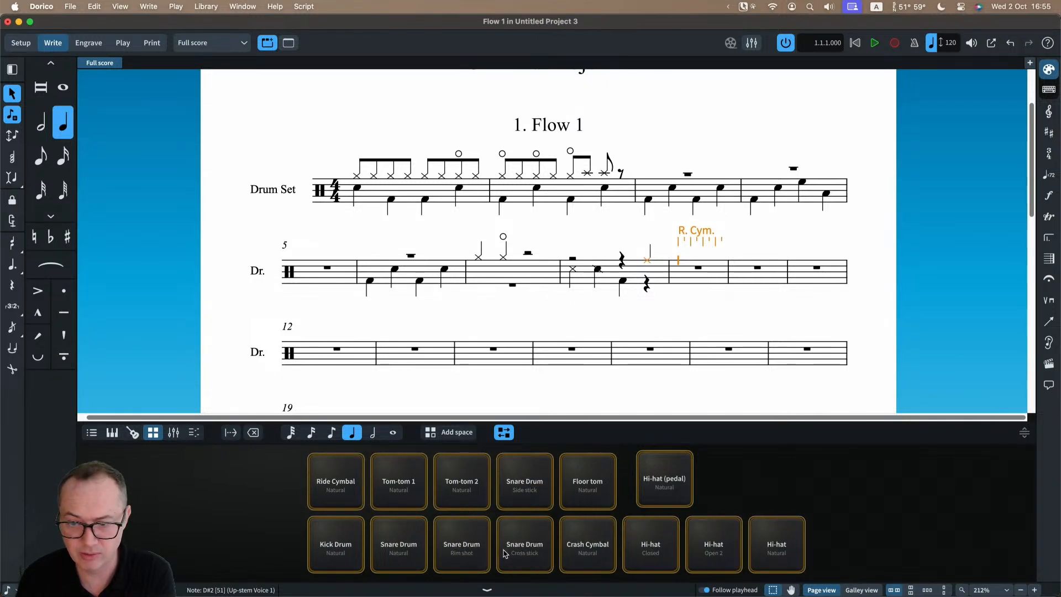
{"action": "left_click_drag", "start_coordinate": [773, 546], "coordinate": [340, 487]}
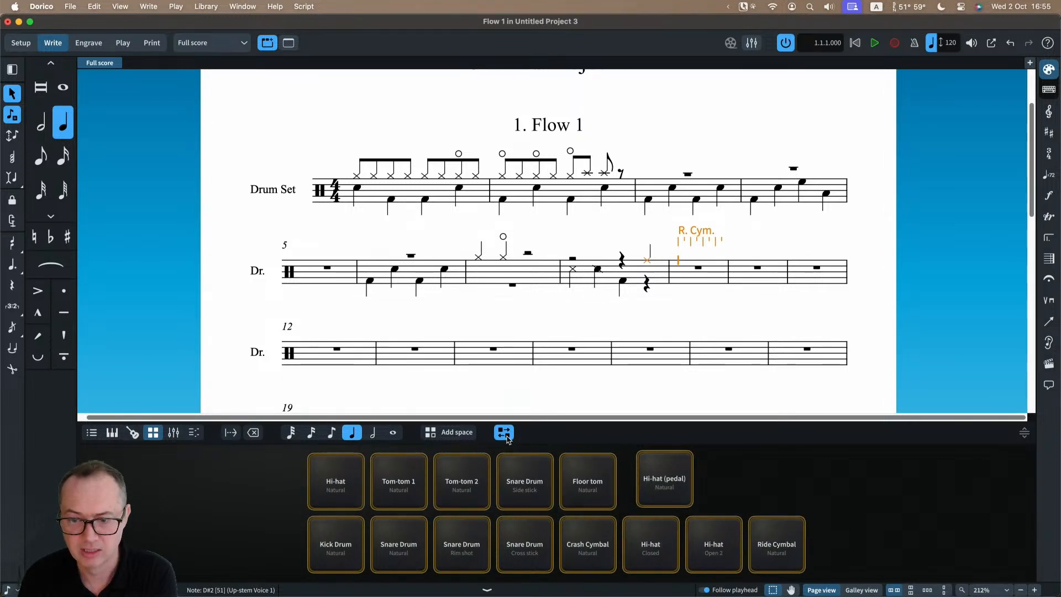
{"action": "left_click", "coordinate": [503, 432]}
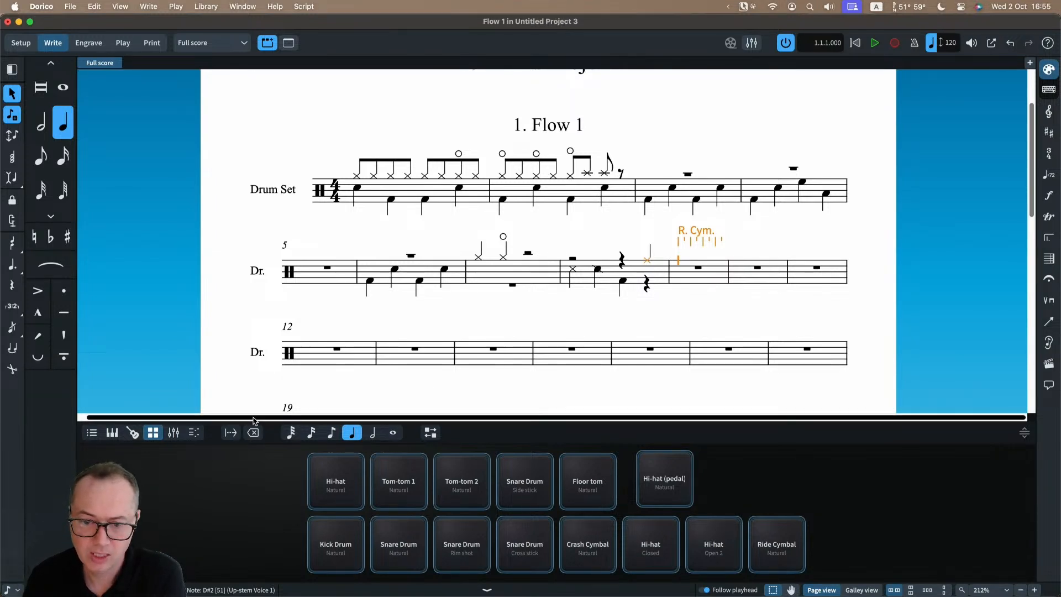
- Open and enlarge the Key Editor for the drum set, and inspect the open hi-hat, side stick and kick notes in bars 7 and 8
{"action": "left_click", "coordinate": [196, 433]}
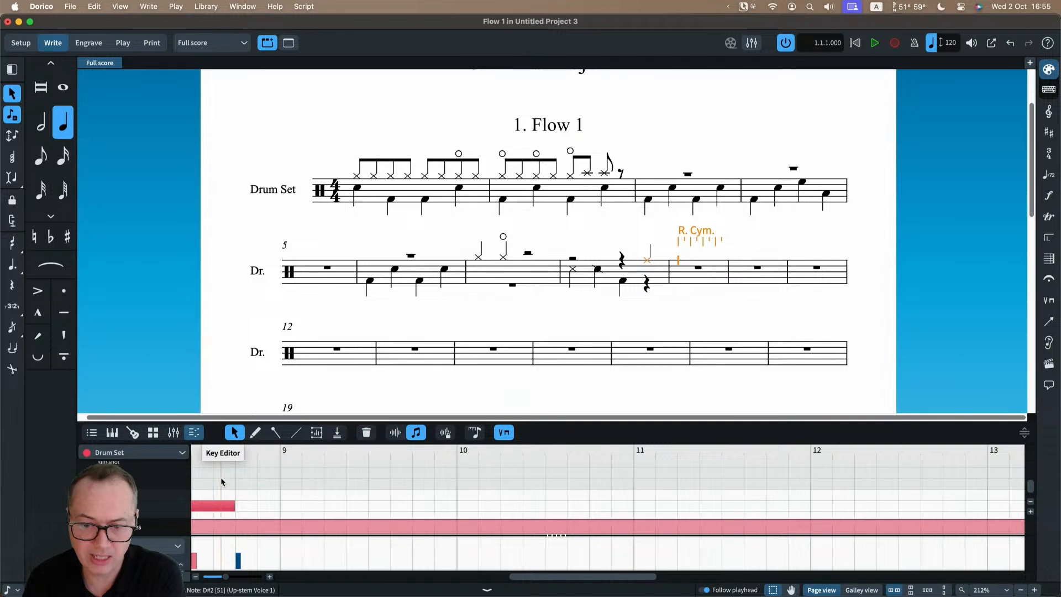
{"action": "left_click_drag", "start_coordinate": [1024, 432], "coordinate": [1021, 323]}
{"action": "scroll", "coordinate": [280, 448], "scroll_direction": "up", "scroll_amount": 1}
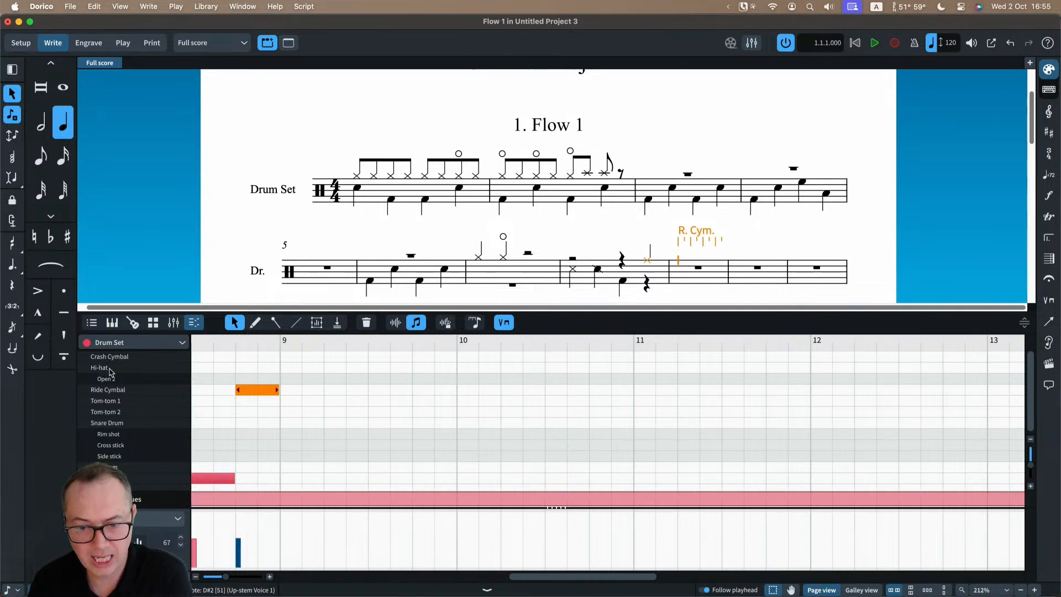
{"action": "left_click", "coordinate": [503, 258]}
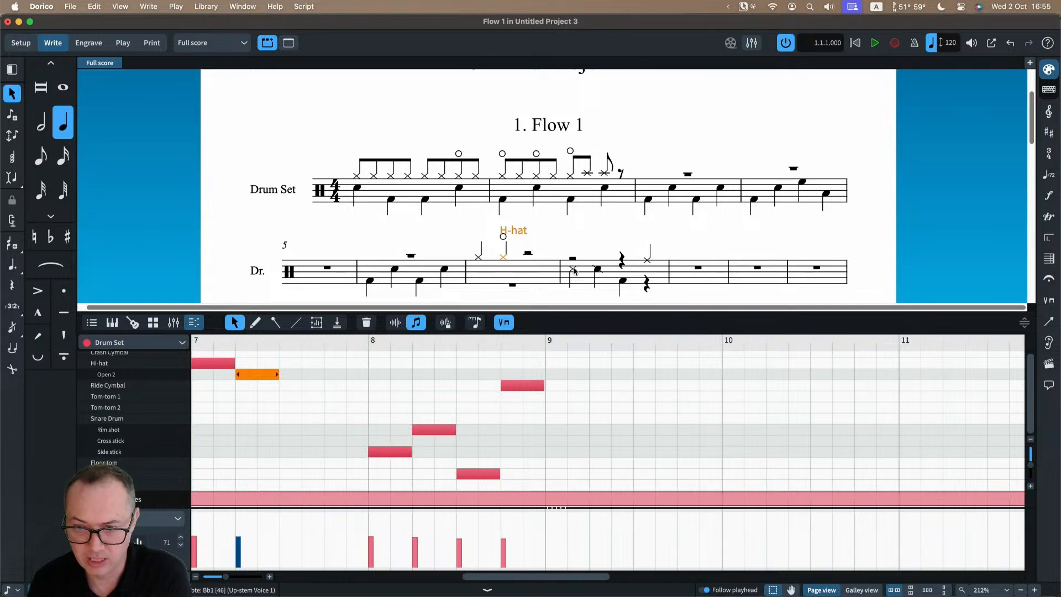
{"action": "left_click", "coordinate": [573, 270]}
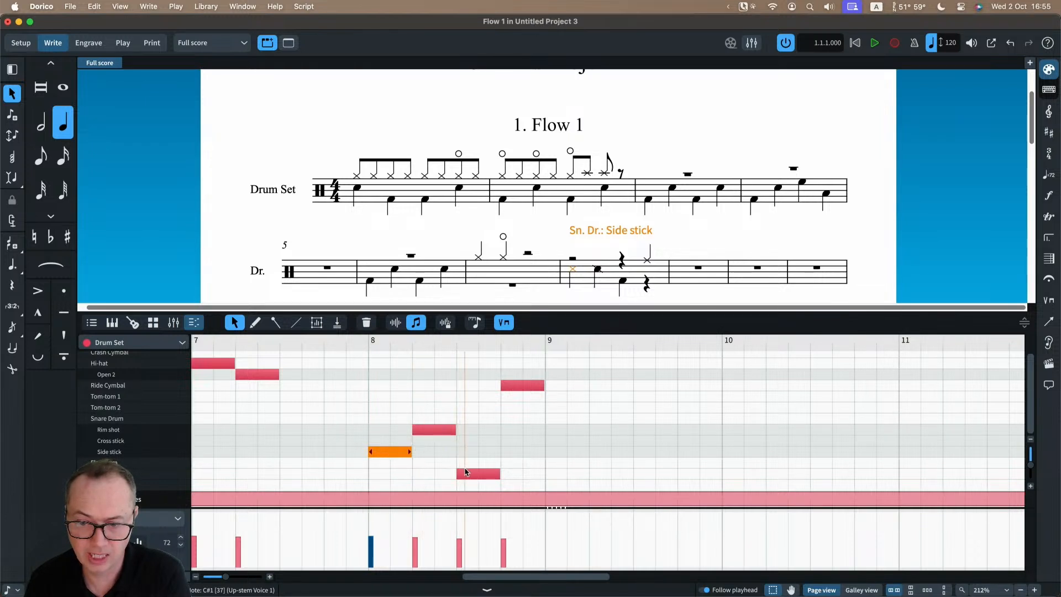
{"action": "left_click", "coordinate": [467, 474]}
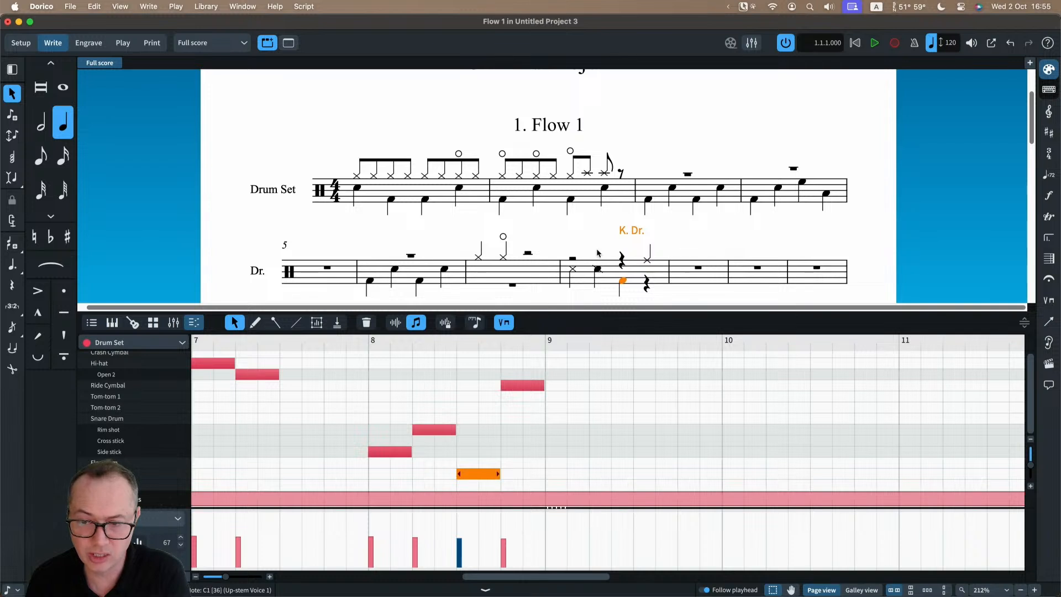
- In the Key Editor, change bar 8's notes to a snare cross stick on beat 1 and a side stick on beat 2
{"action": "left_click", "coordinate": [392, 453]}
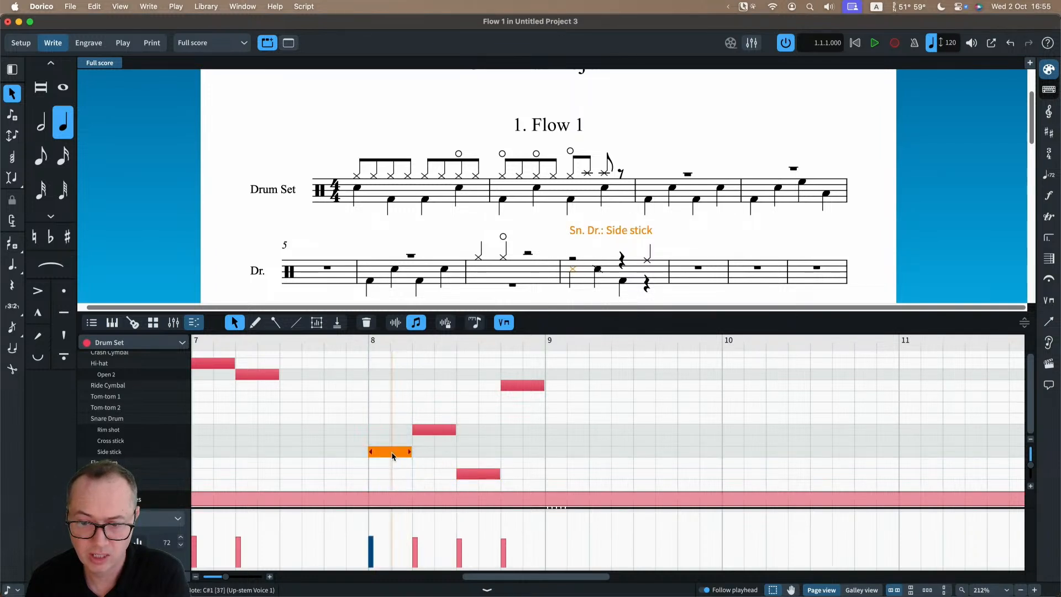
{"action": "left_click_drag", "start_coordinate": [392, 452], "coordinate": [434, 452]}
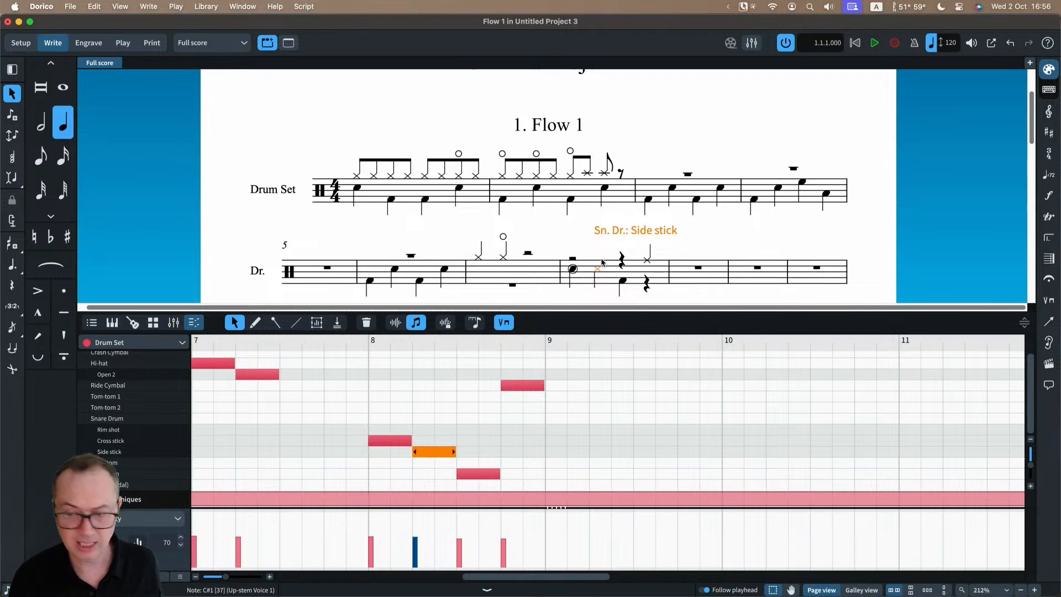
{"action": "scroll", "coordinate": [602, 263], "scroll_direction": "down", "scroll_amount": 2}
{"action": "scroll", "coordinate": [595, 258], "scroll_direction": "up", "scroll_amount": 2}
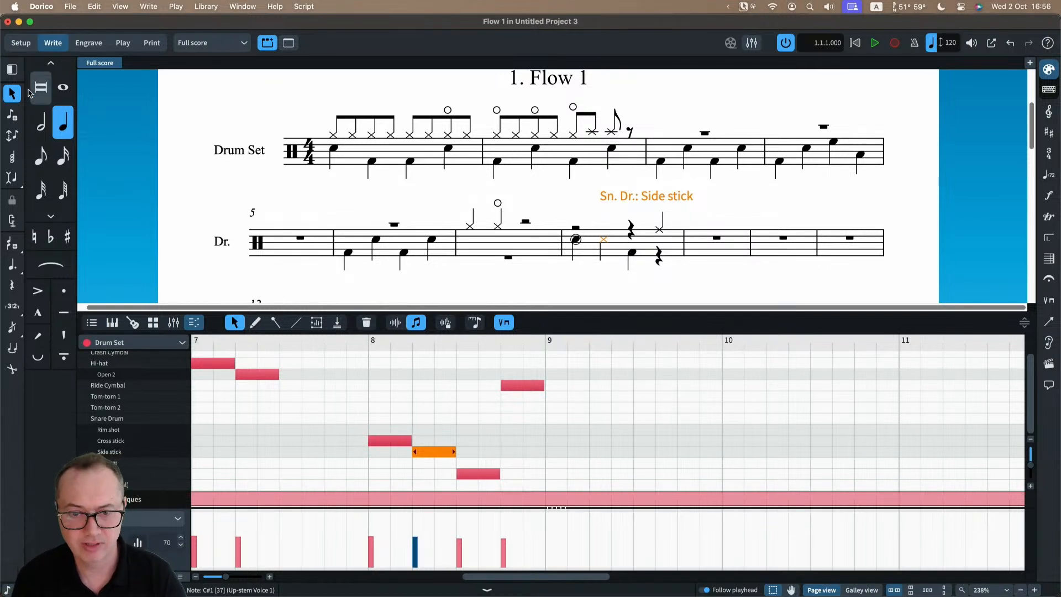
- In Setup mode, open the Drum Set's percussion kit for editing and bring up the Snare Drum's playing techniques
{"action": "left_click", "coordinate": [20, 43]}
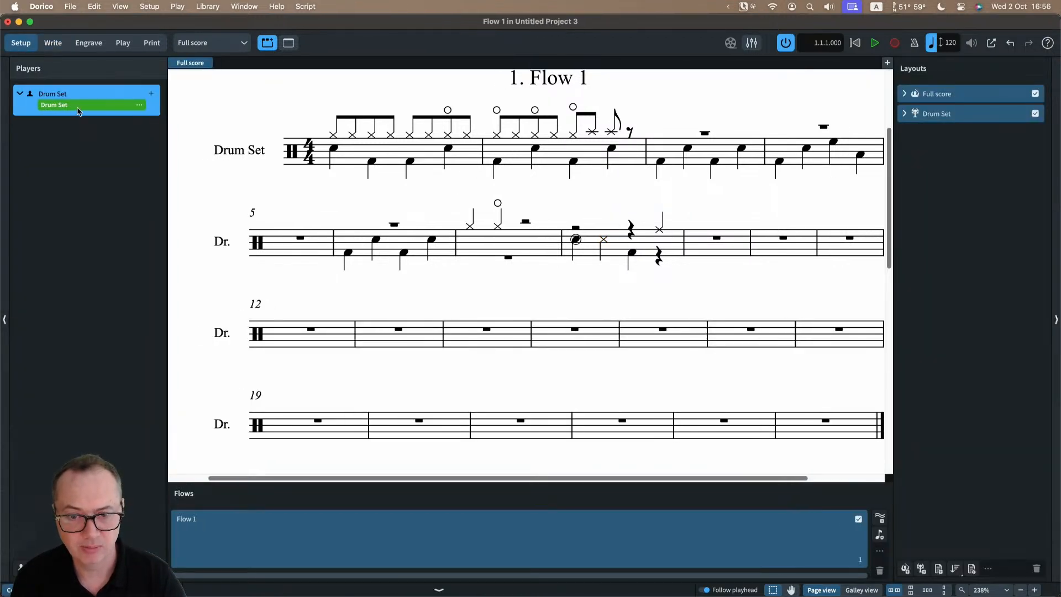
{"action": "left_click", "coordinate": [140, 106]}
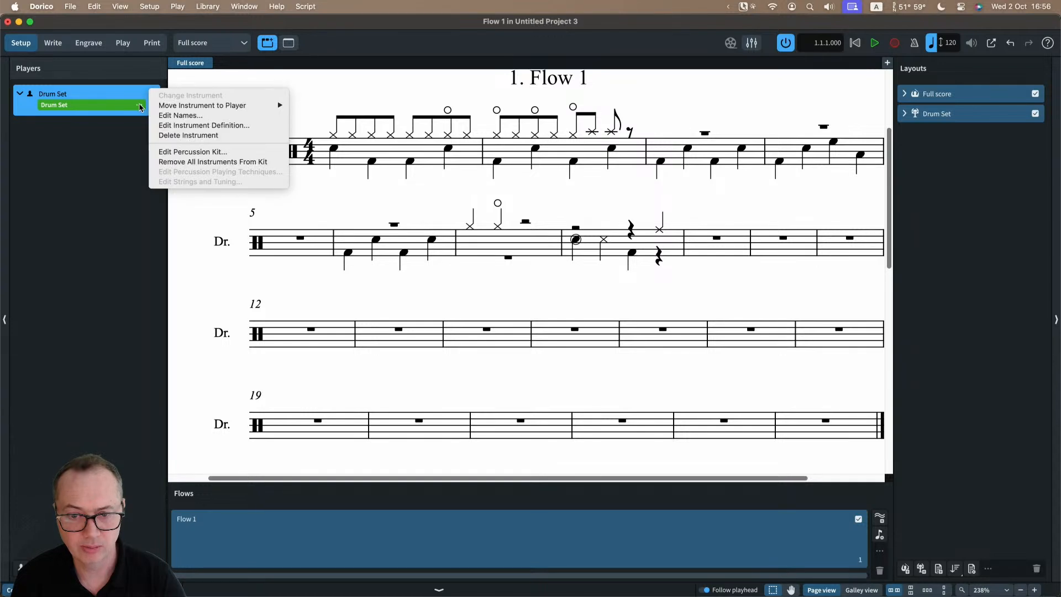
{"action": "left_click", "coordinate": [193, 153]}
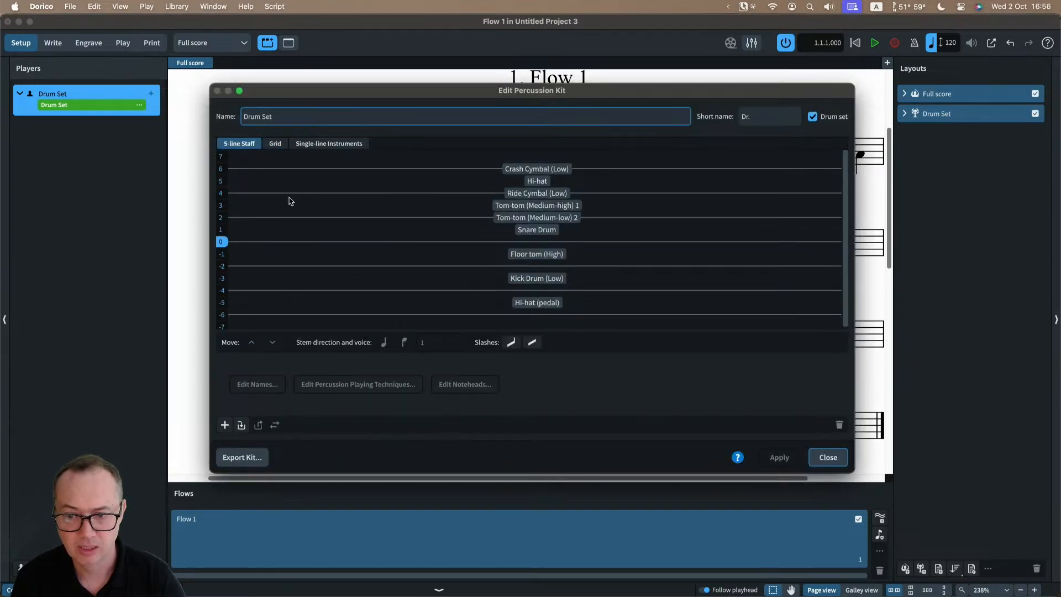
{"action": "left_click", "coordinate": [536, 230]}
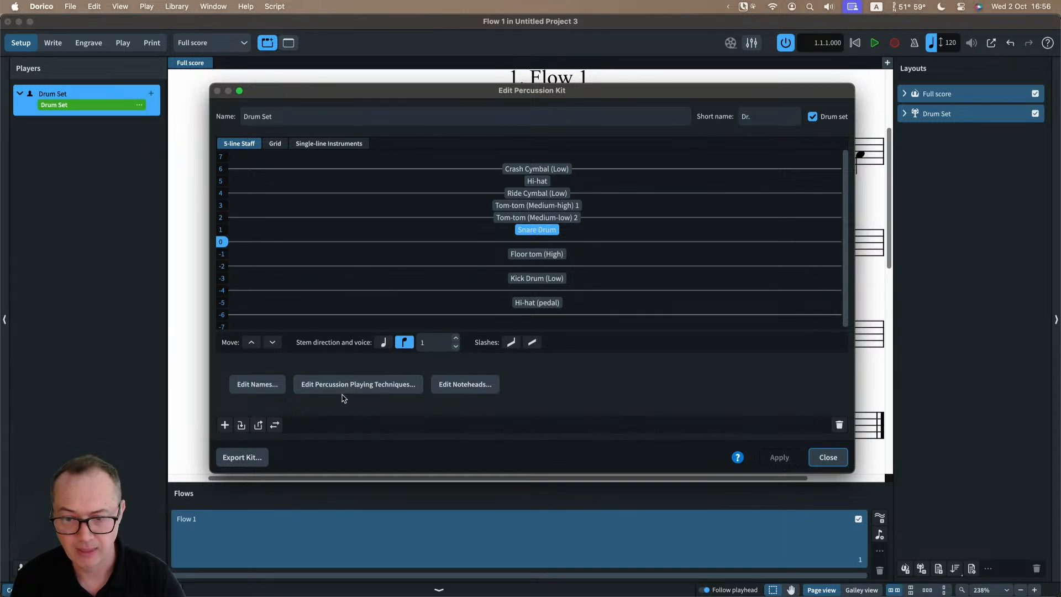
{"action": "left_click", "coordinate": [356, 386]}
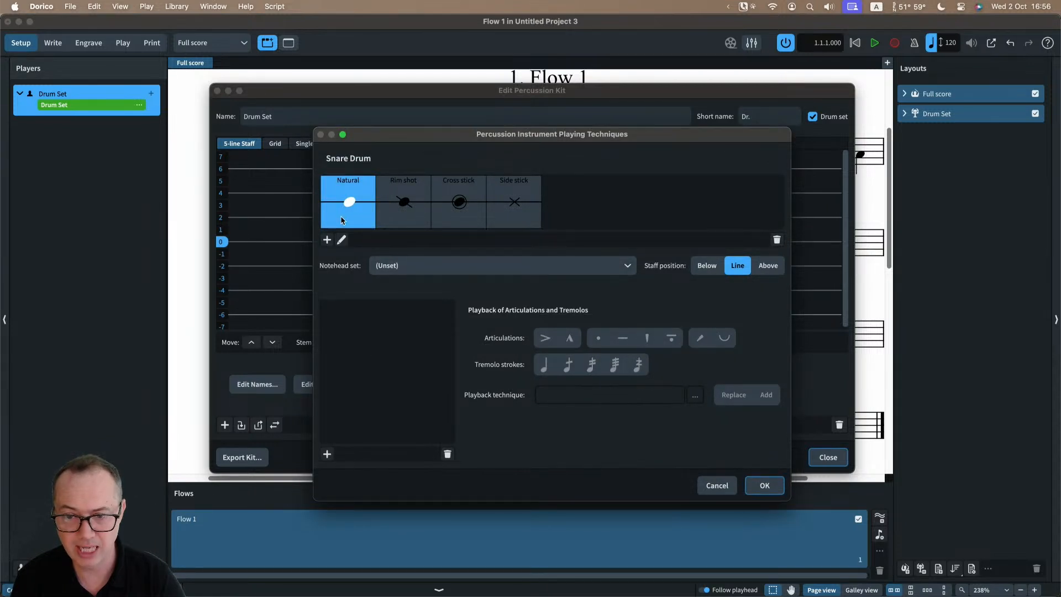
- Inspect the notehead sets of the snare's rim shot, cross stick and side stick techniques, and close the kit editor
{"action": "left_click", "coordinate": [397, 211]}
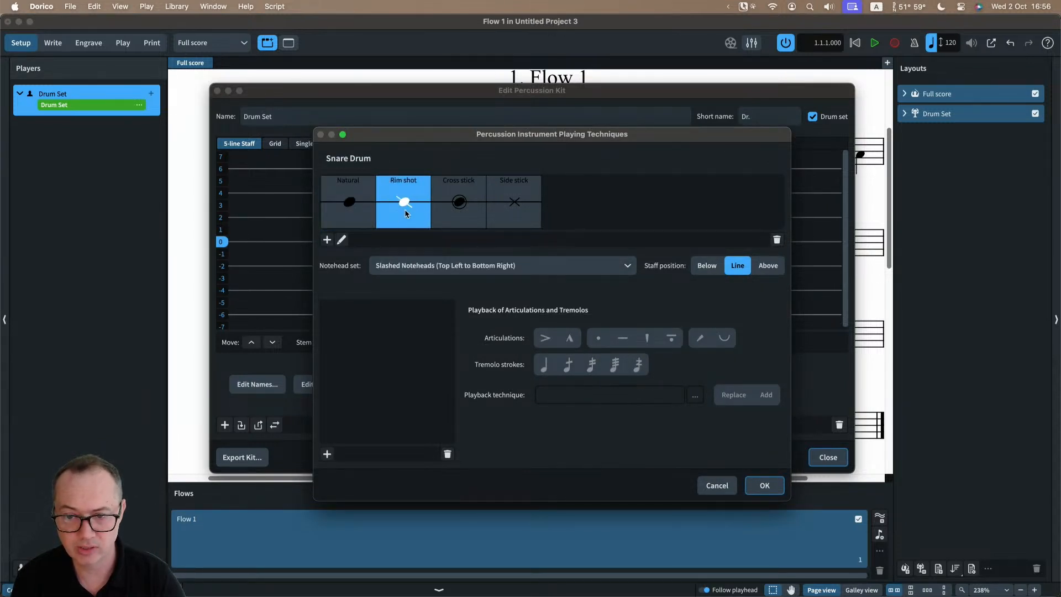
{"action": "left_click", "coordinate": [463, 211]}
{"action": "left_click", "coordinate": [513, 212]}
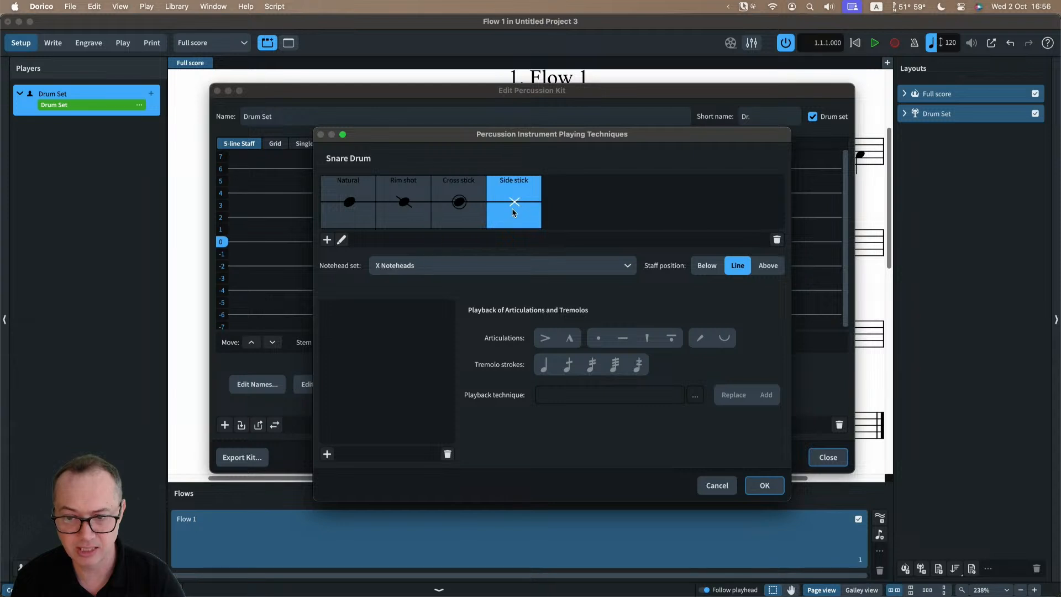
{"action": "left_click", "coordinate": [390, 211]}
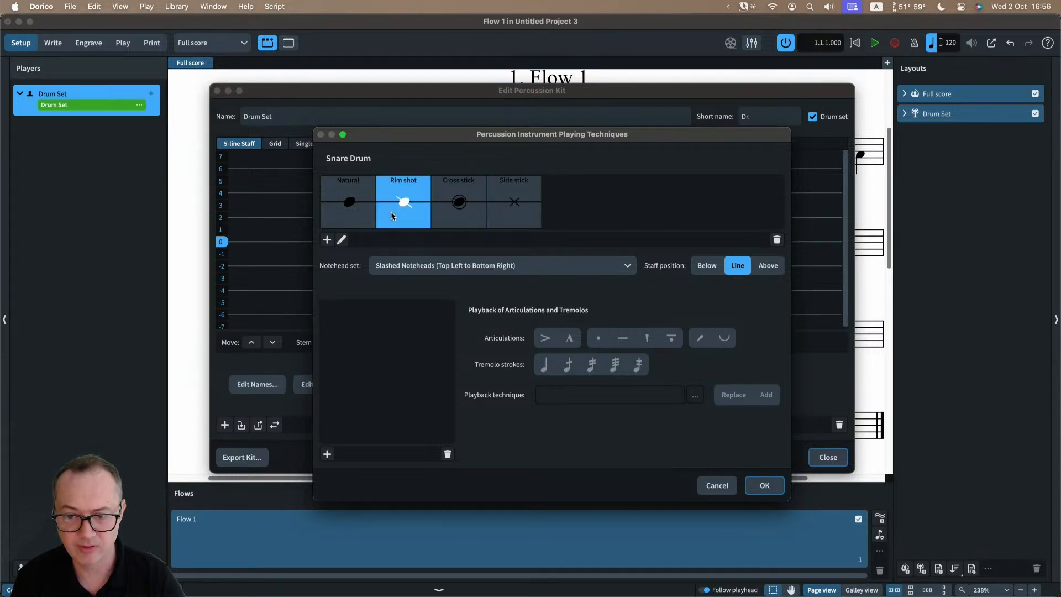
{"action": "left_click", "coordinate": [464, 216]}
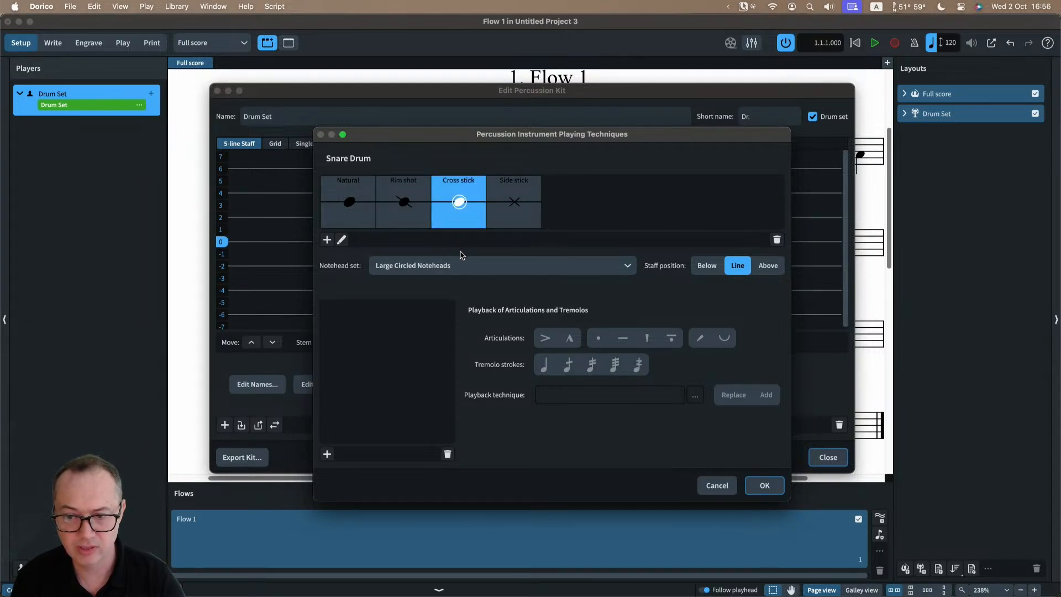
{"action": "left_click", "coordinate": [491, 221]}
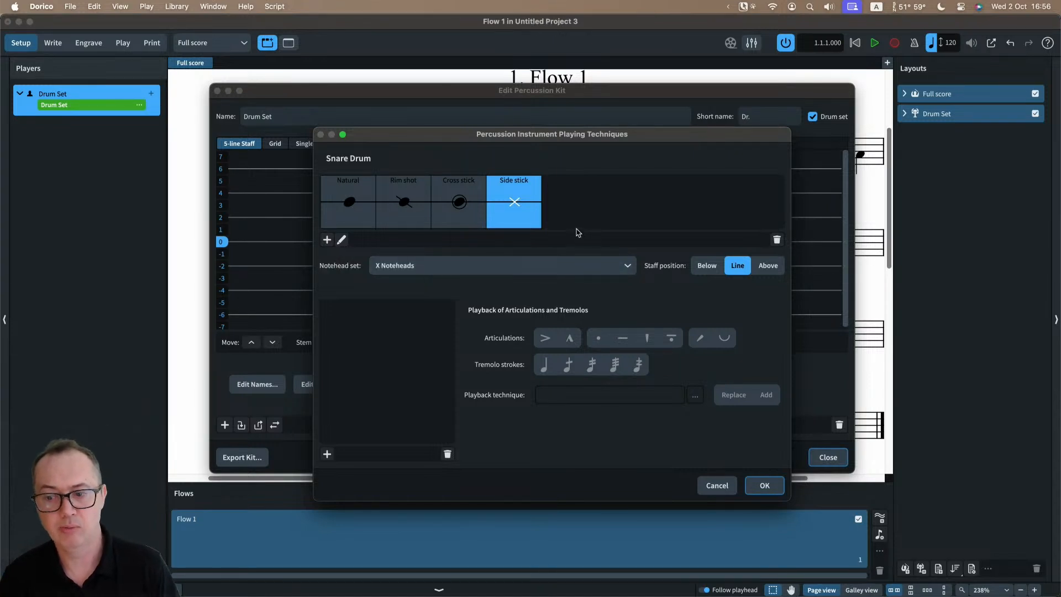
{"action": "left_click", "coordinate": [764, 485]}
{"action": "left_click", "coordinate": [827, 456]}
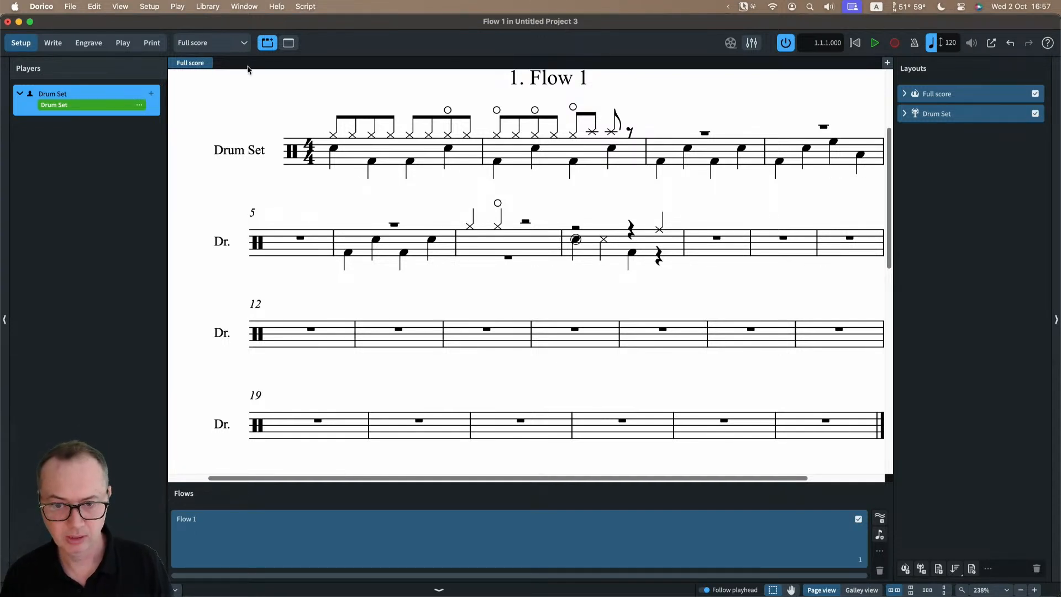
- Return to Write mode, view the General MIDI map in the library's percussion maps, and leave without changes
{"action": "left_click", "coordinate": [53, 43]}
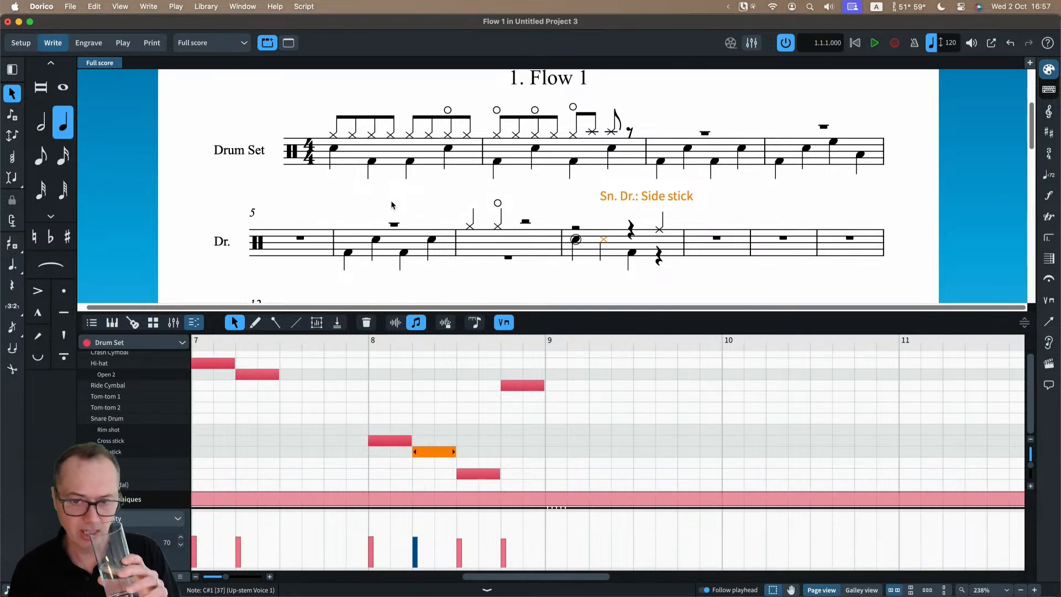
{"action": "left_click", "coordinate": [204, 7]}
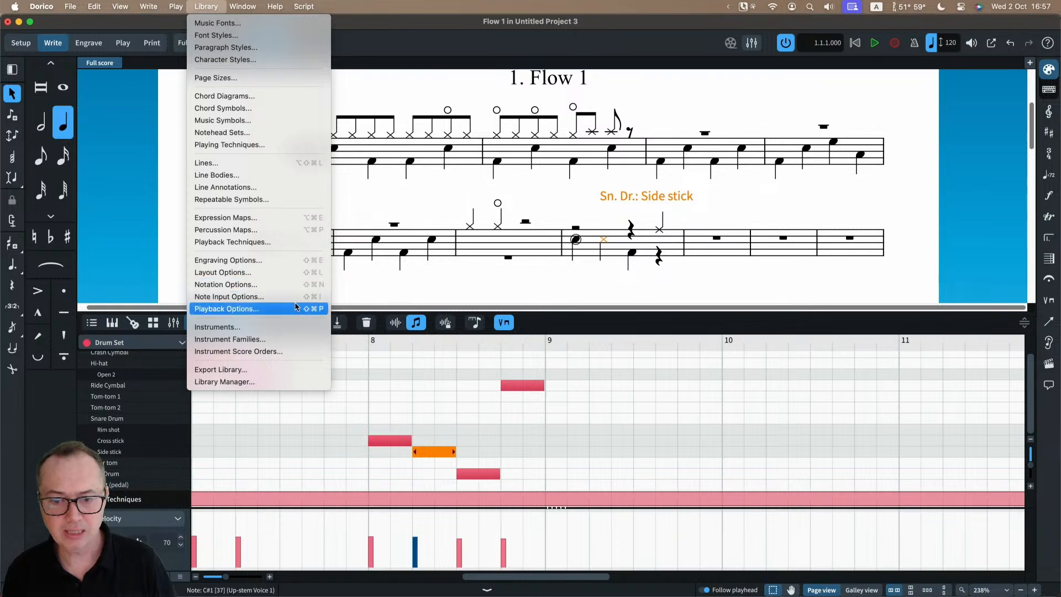
{"action": "left_click", "coordinate": [275, 230]}
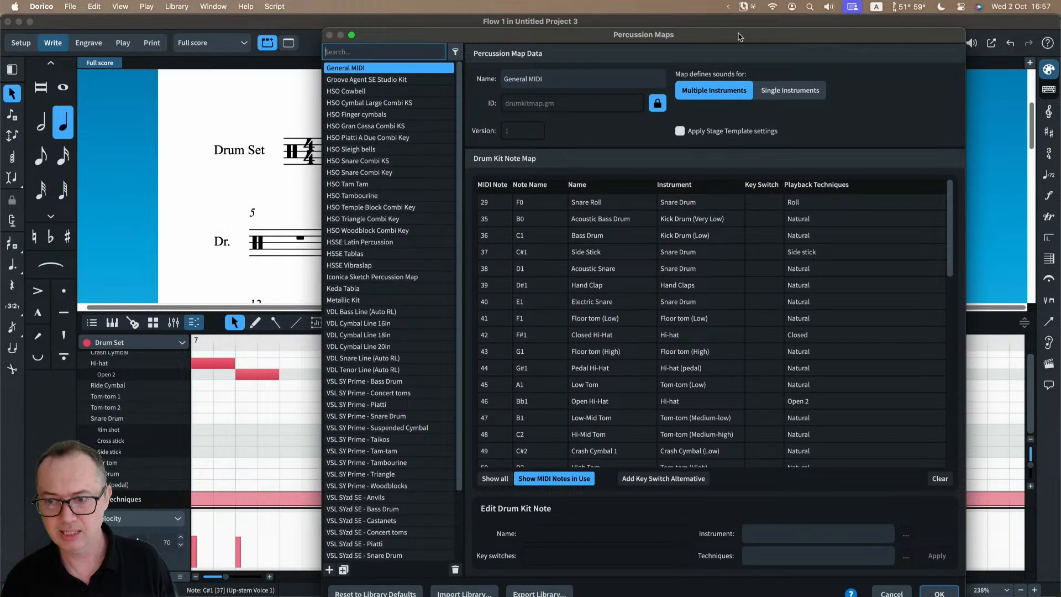
{"action": "left_click_drag", "start_coordinate": [741, 37], "coordinate": [744, 26]}
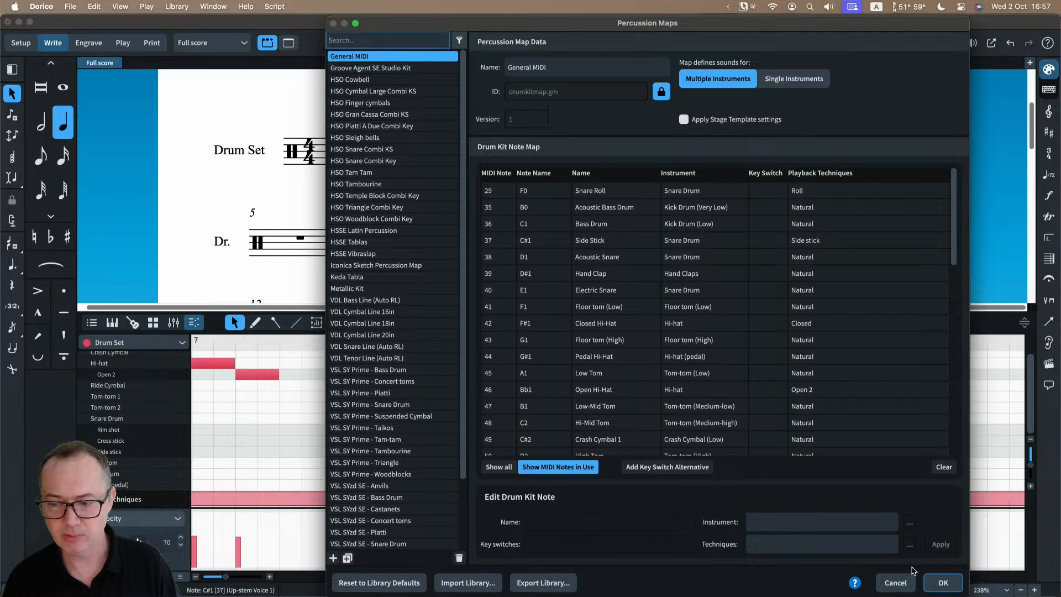
{"action": "left_click", "coordinate": [902, 584]}
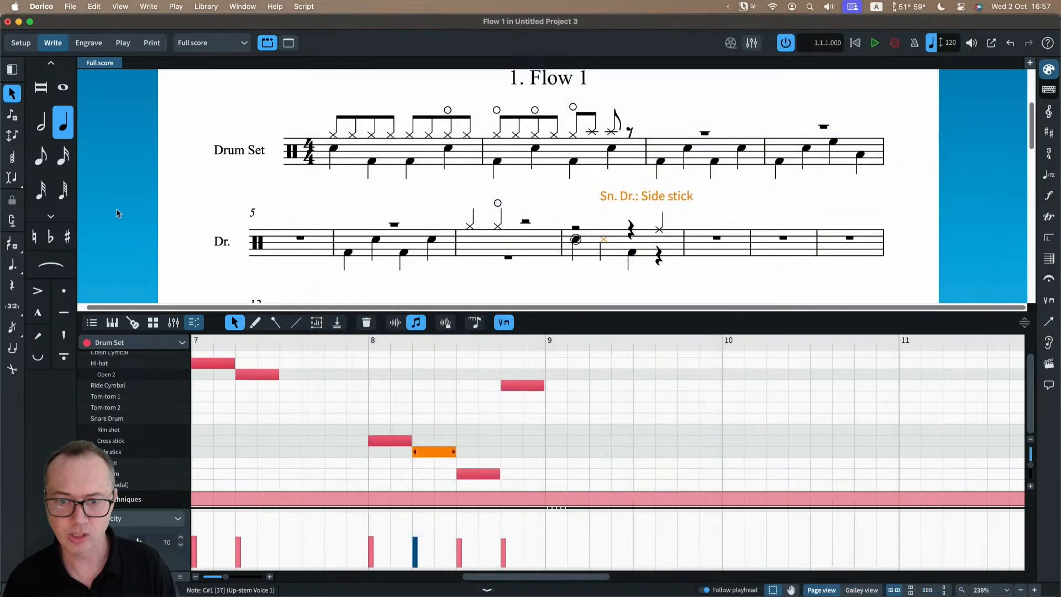
- In Play mode, open the percussion map assigned to the Drum Set track and inspect its Bass Drum entry
{"action": "left_click", "coordinate": [123, 44]}
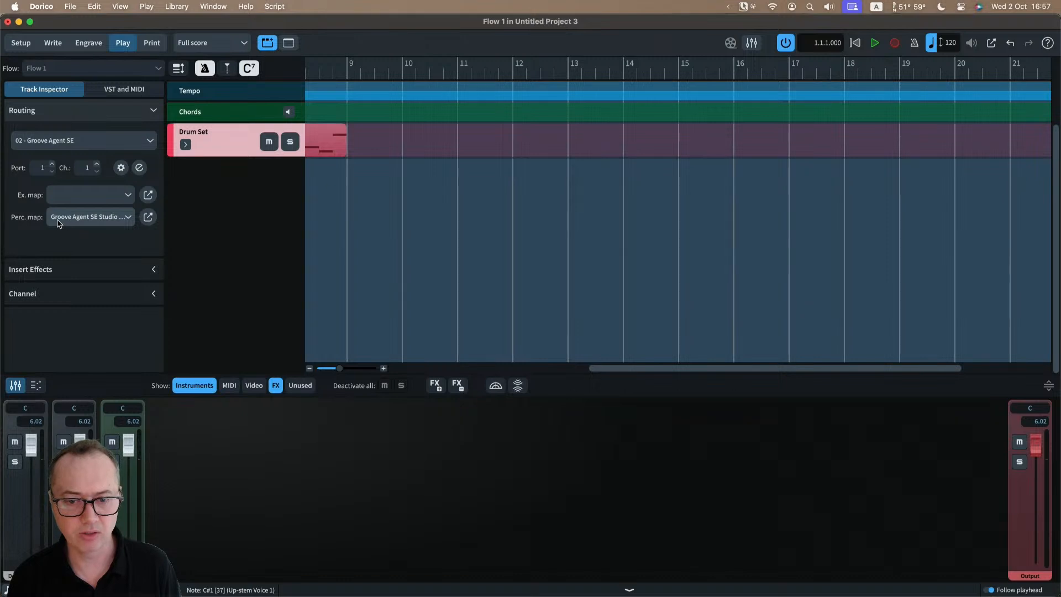
{"action": "left_click", "coordinate": [148, 218]}
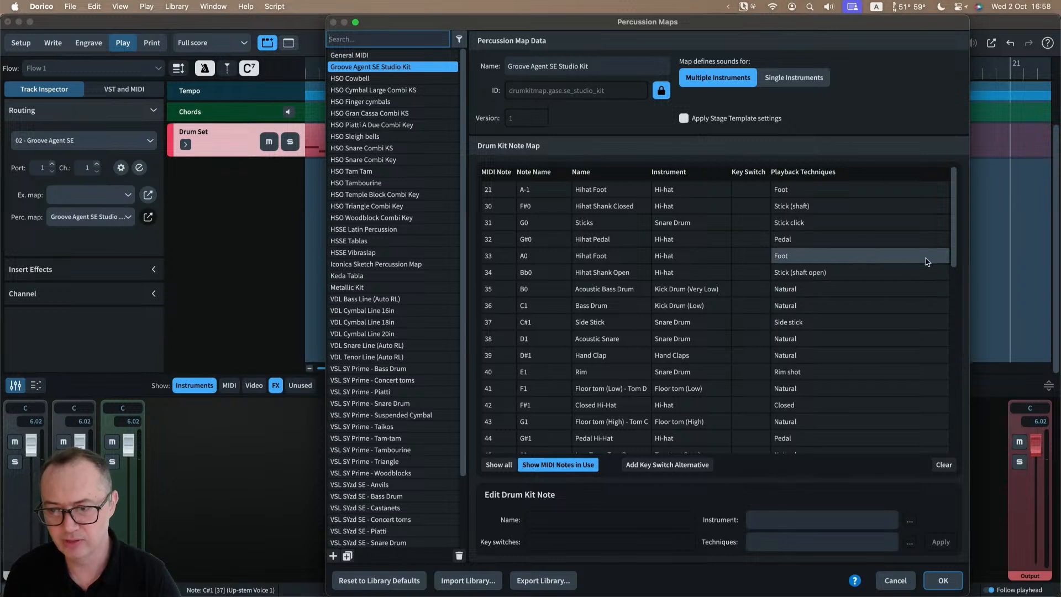
{"action": "scroll", "coordinate": [610, 409], "scroll_direction": "down", "scroll_amount": 1}
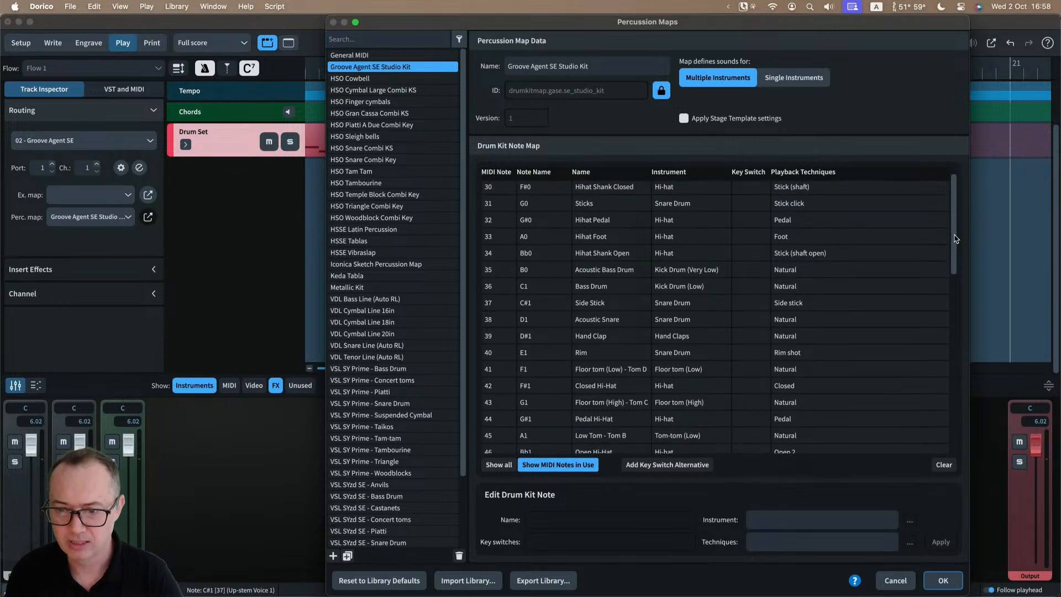
{"action": "left_click", "coordinate": [618, 283]}
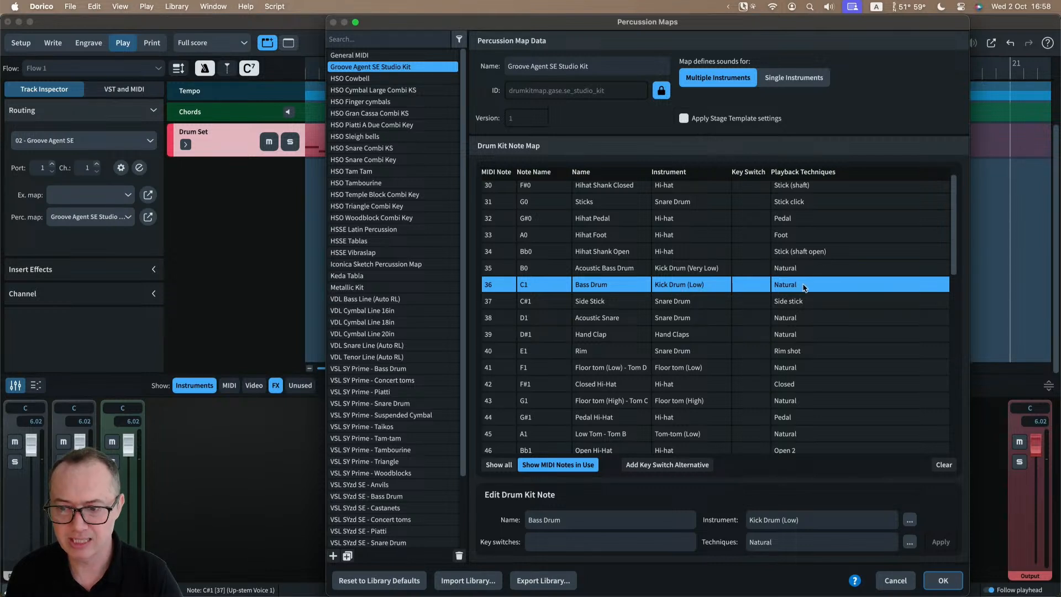
{"action": "scroll", "coordinate": [803, 287], "scroll_direction": "down", "scroll_amount": 2}
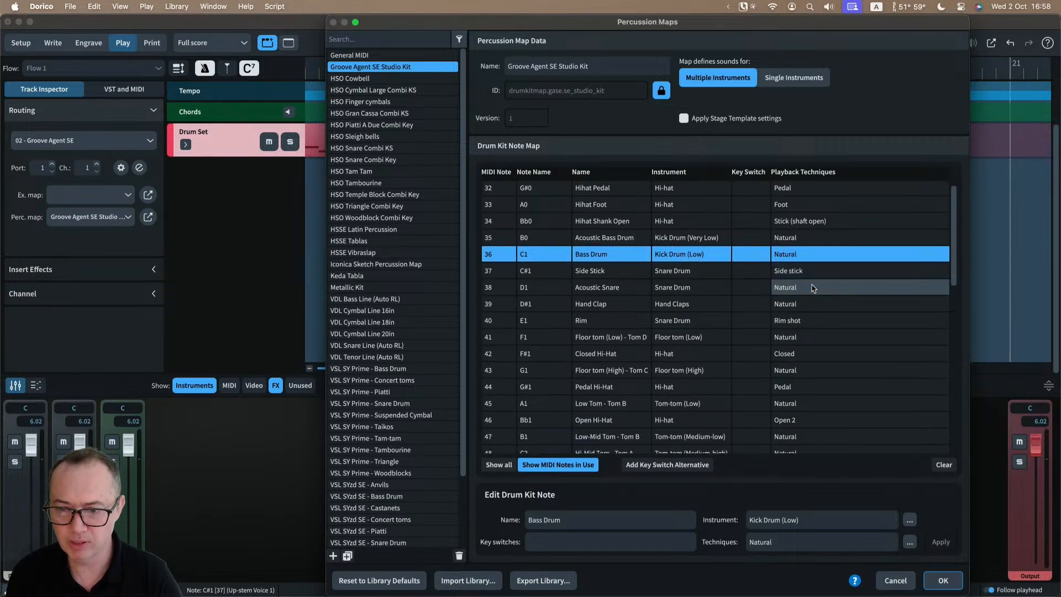
- Compare the Side Stick, Acoustic Snare and Rim entries' snare playback techniques, and close the percussion map without changes
{"action": "left_click", "coordinate": [678, 272]}
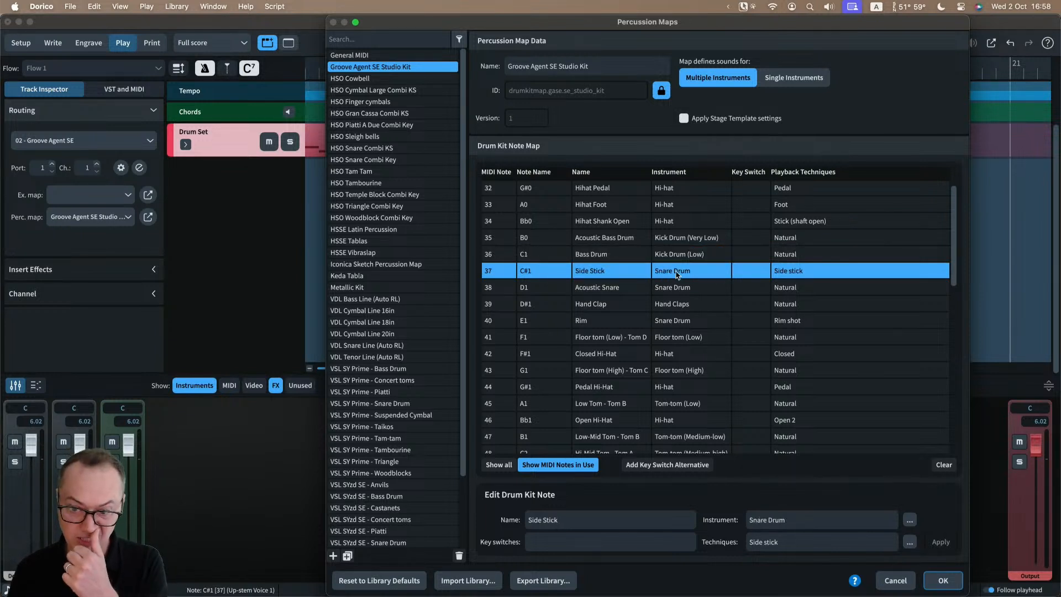
{"action": "left_click", "coordinate": [655, 290]}
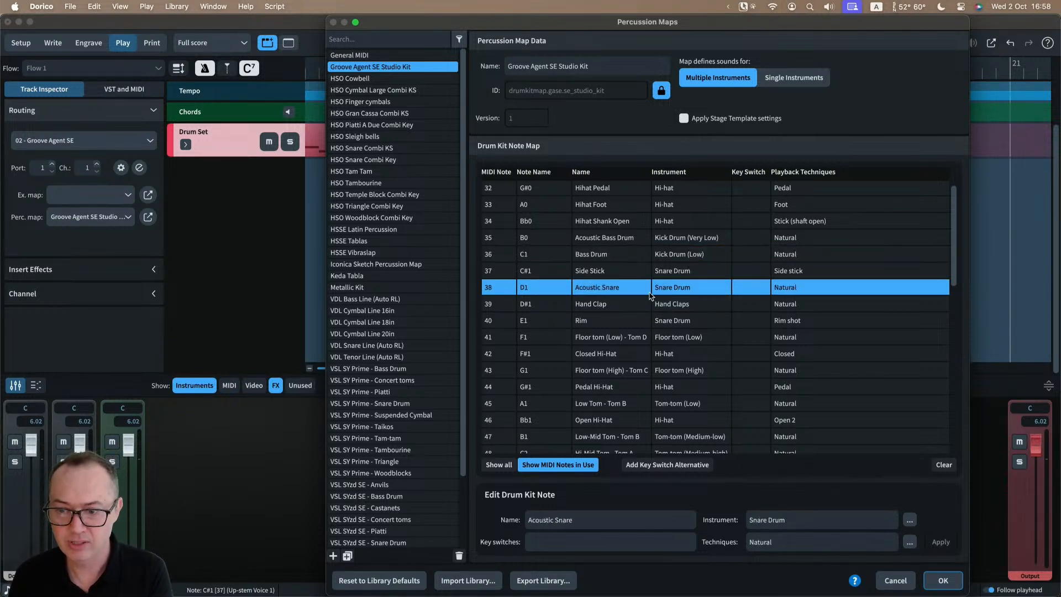
{"action": "left_click", "coordinate": [728, 321]}
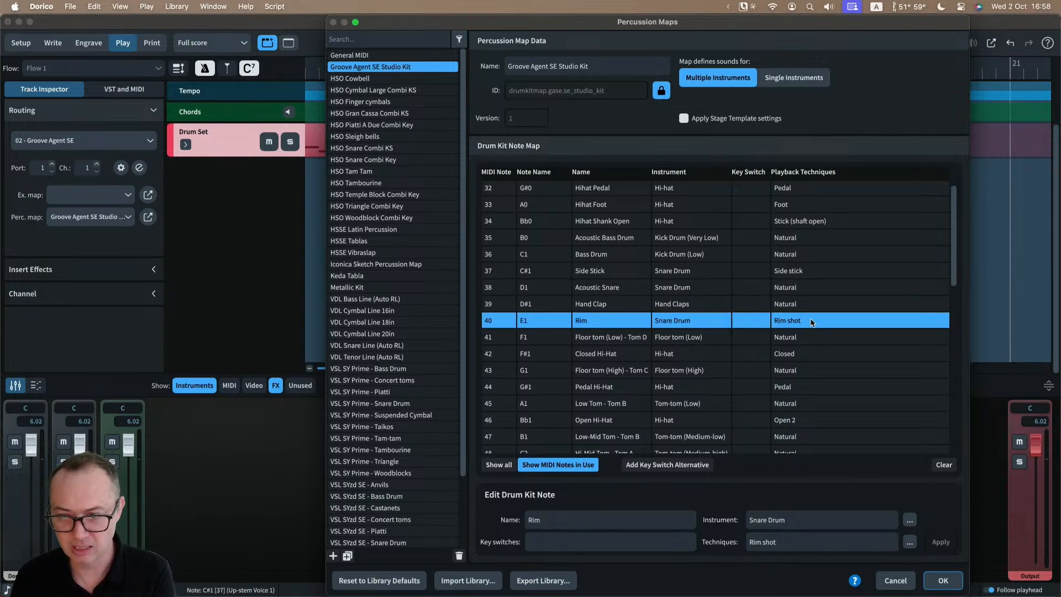
{"action": "left_click", "coordinate": [805, 271]}
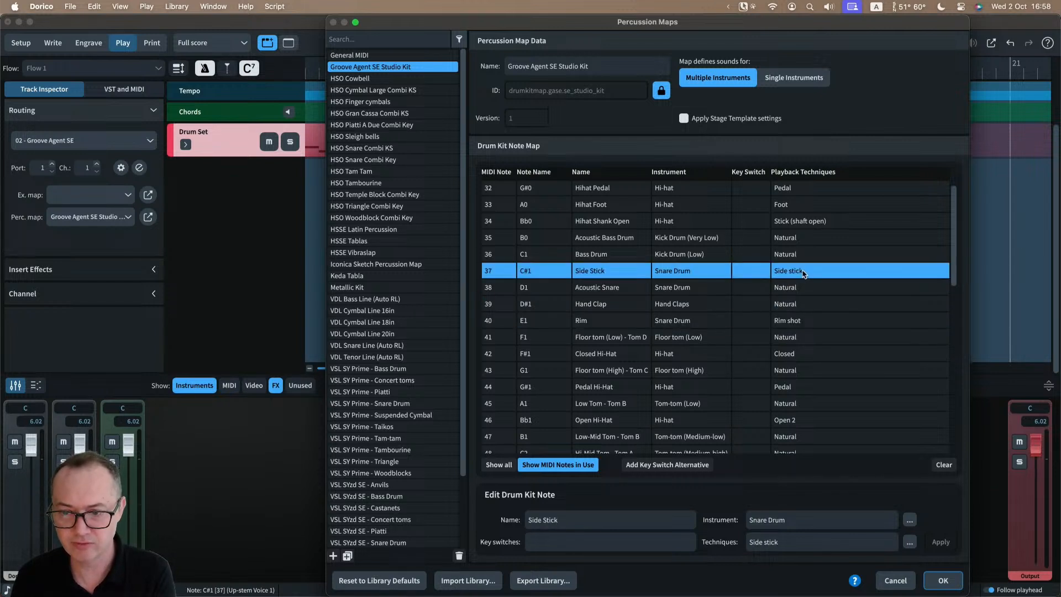
{"action": "left_click", "coordinate": [805, 320]}
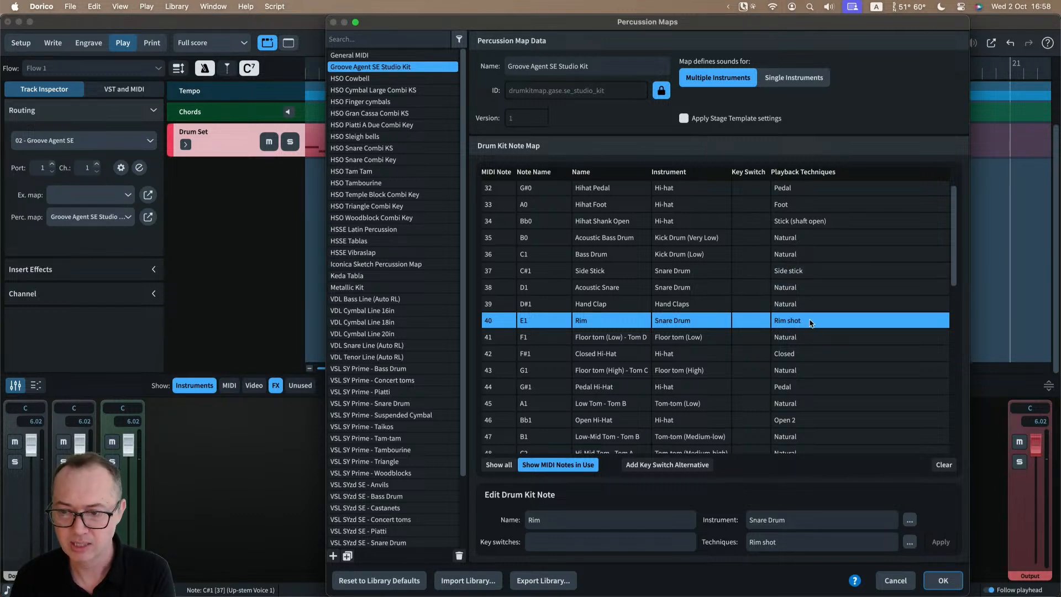
{"action": "left_click", "coordinate": [811, 269]}
{"action": "left_click", "coordinate": [810, 320]}
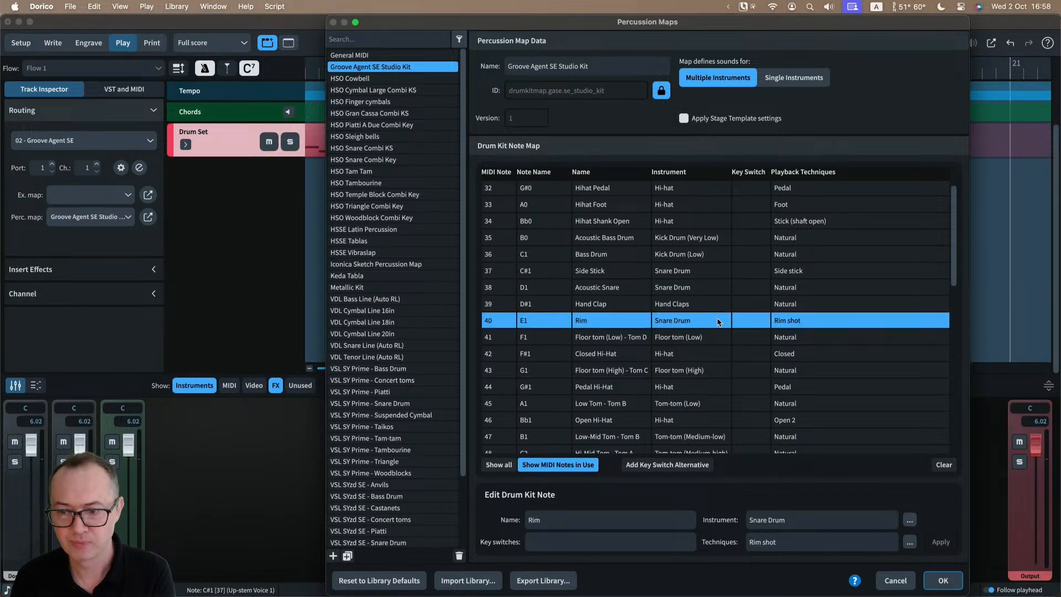
{"action": "left_click", "coordinate": [891, 581]}
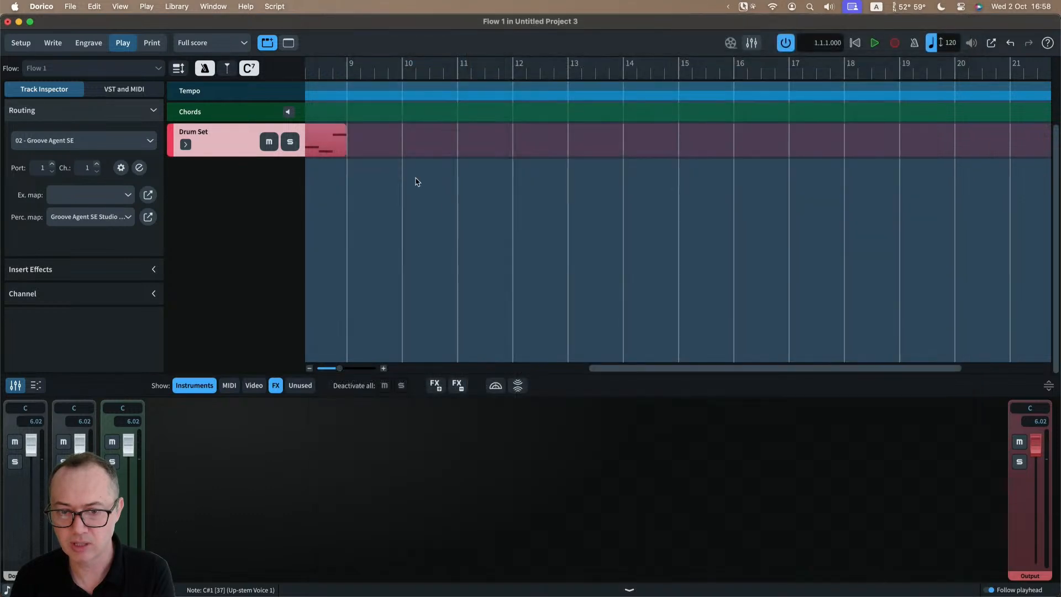
- Return to Setup mode and reopen the Snare Drum's playing techniques from the Drum Set's percussion kit
{"action": "left_click", "coordinate": [20, 43]}
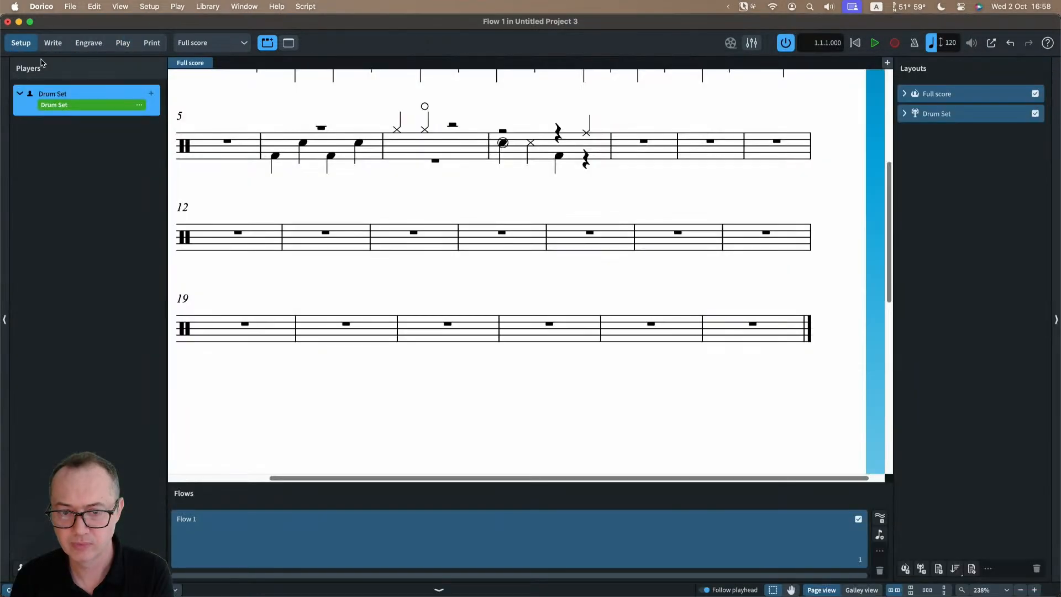
{"action": "left_click", "coordinate": [139, 105]}
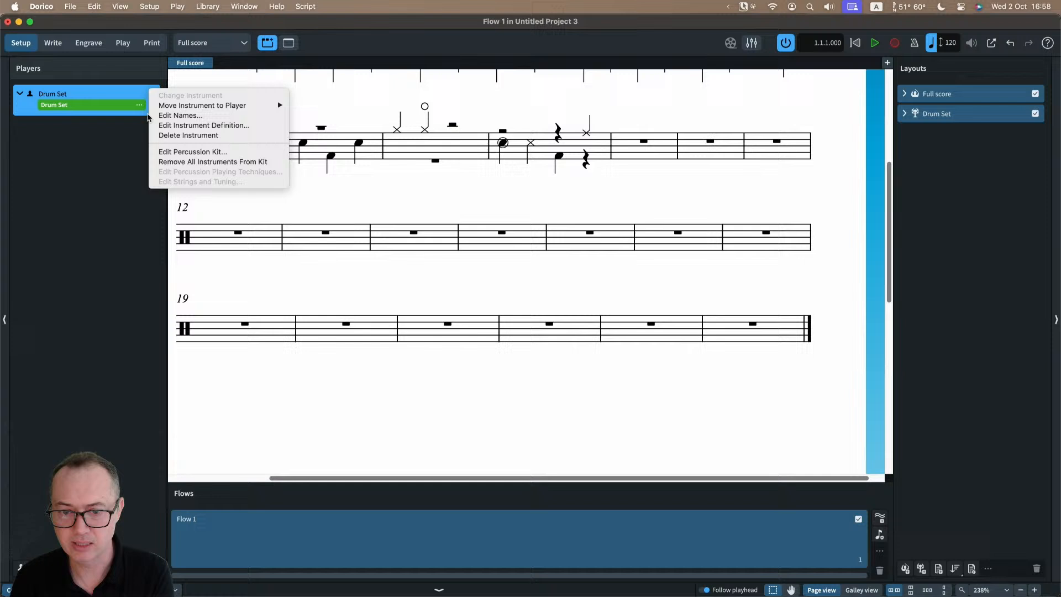
{"action": "left_click", "coordinate": [170, 153]}
{"action": "left_click", "coordinate": [534, 231]}
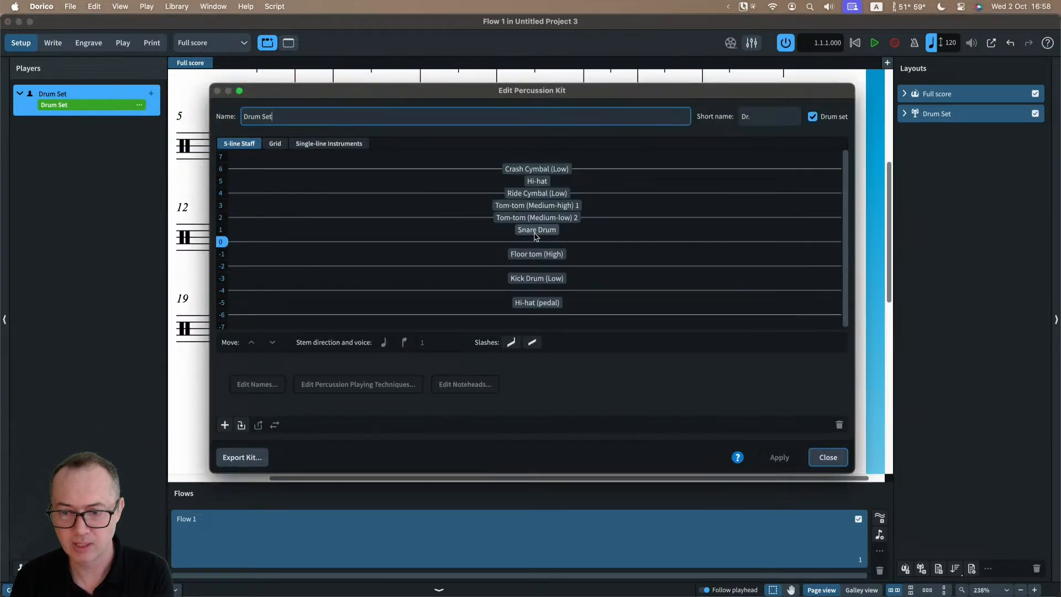
{"action": "left_click", "coordinate": [351, 385]}
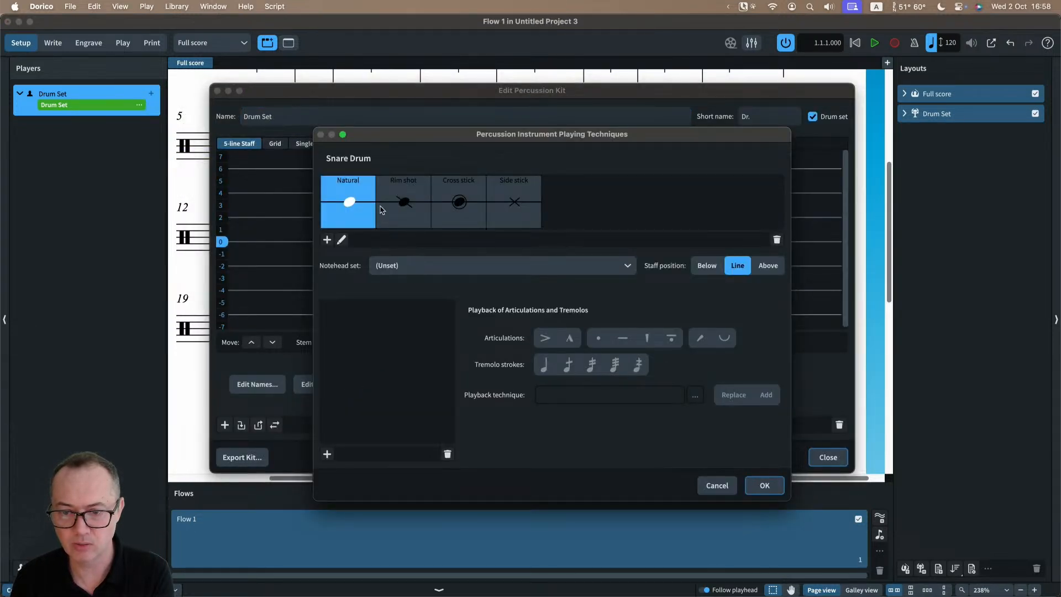
- Review the snare's rim shot, cross stick and side stick techniques again, close the kit editor and return to the score
{"action": "left_click", "coordinate": [402, 205]}
{"action": "left_click", "coordinate": [460, 213]}
{"action": "left_click", "coordinate": [501, 214]}
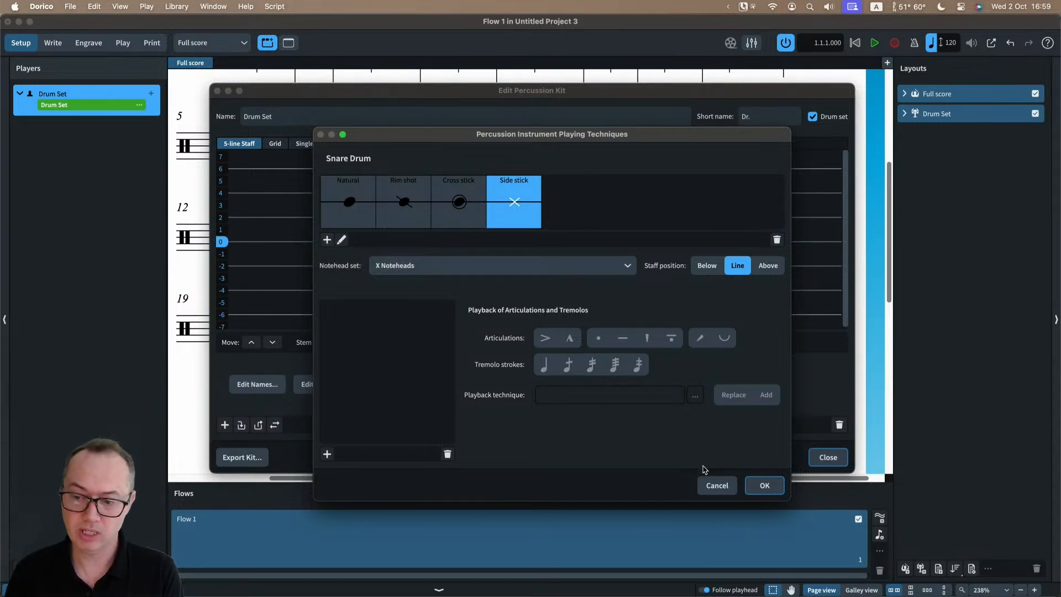
{"action": "left_click", "coordinate": [763, 486]}
{"action": "left_click", "coordinate": [828, 458]}
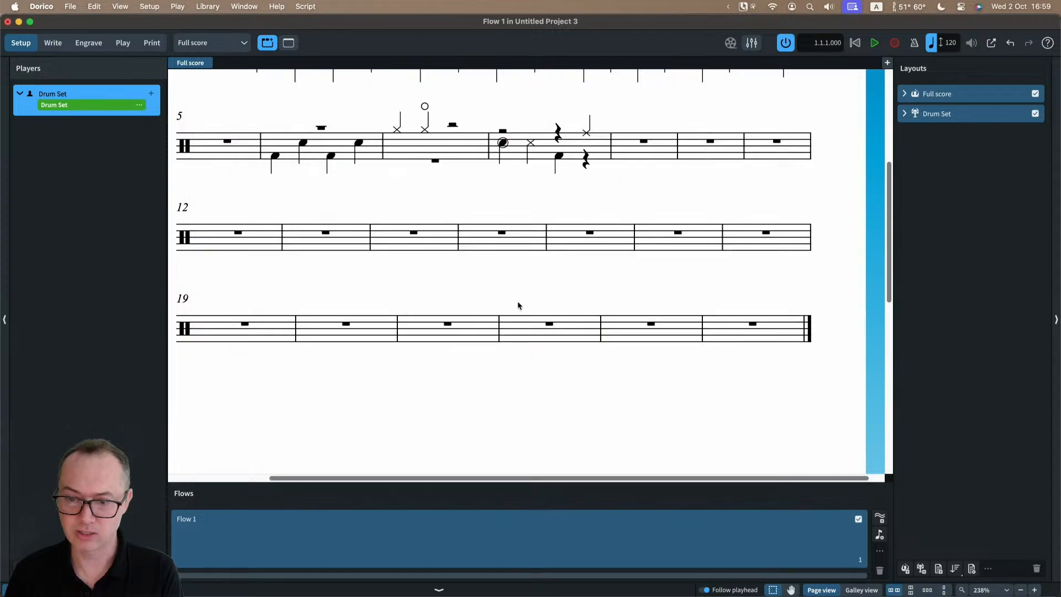
{"action": "scroll", "coordinate": [428, 187], "scroll_direction": "up", "scroll_amount": 3}
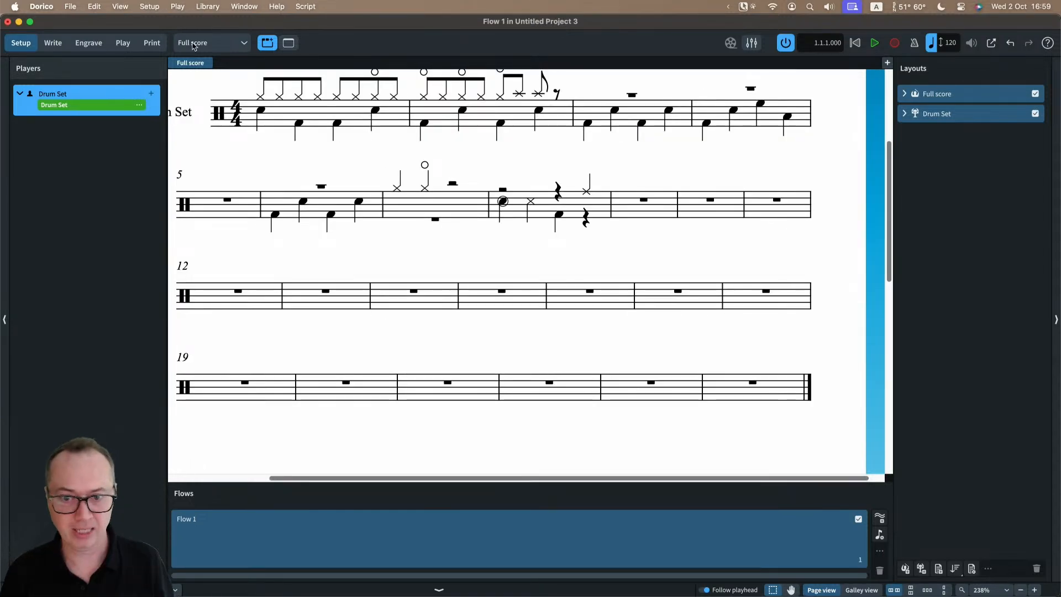
- Apply the NotePerformer playback template to the project
{"action": "left_click", "coordinate": [176, 7]}
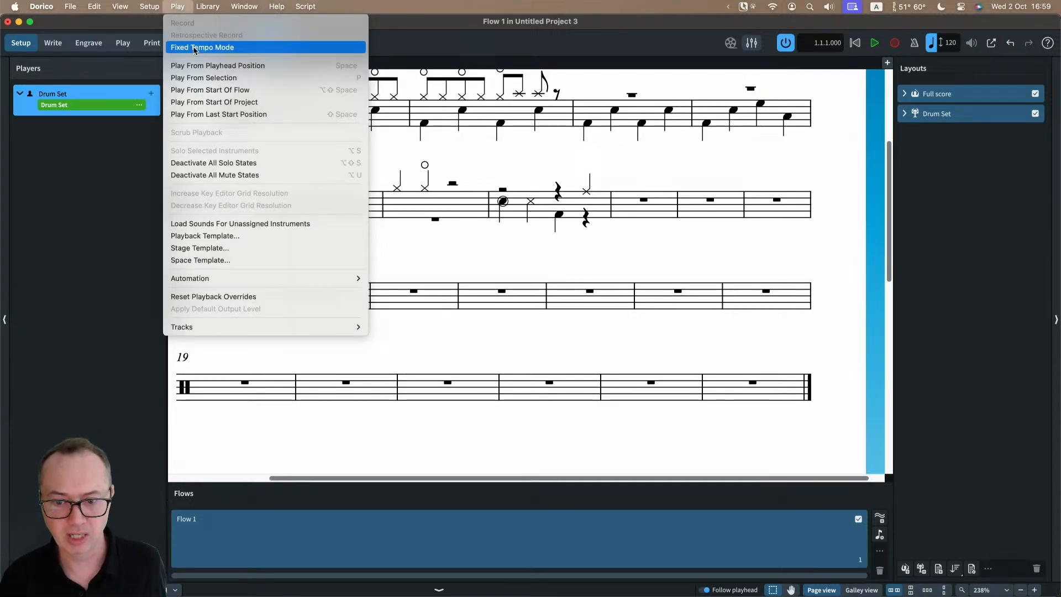
{"action": "left_click", "coordinate": [227, 236]}
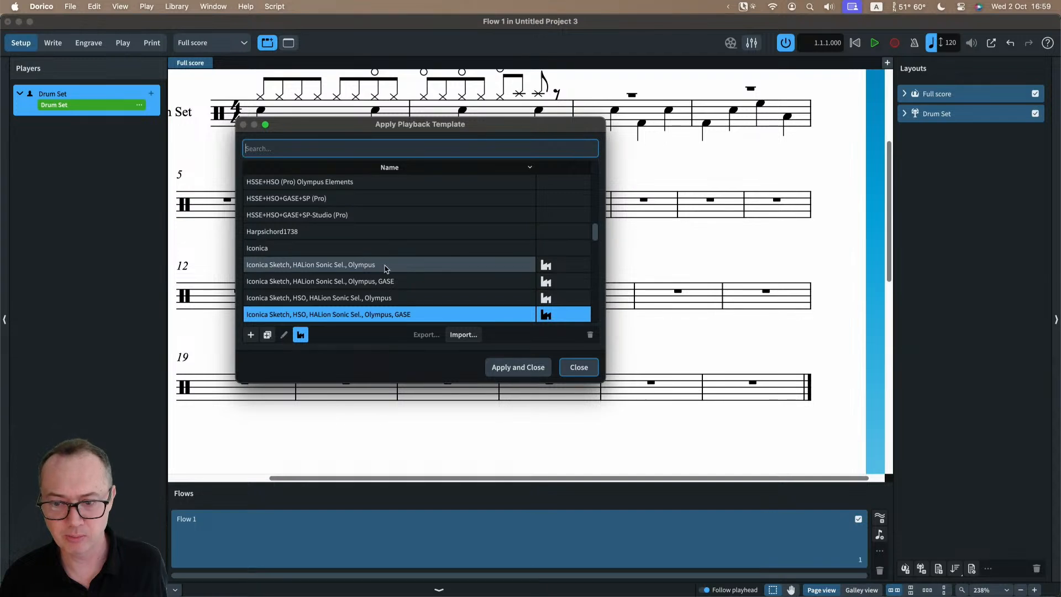
{"action": "scroll", "coordinate": [393, 267], "scroll_direction": "down", "scroll_amount": 5}
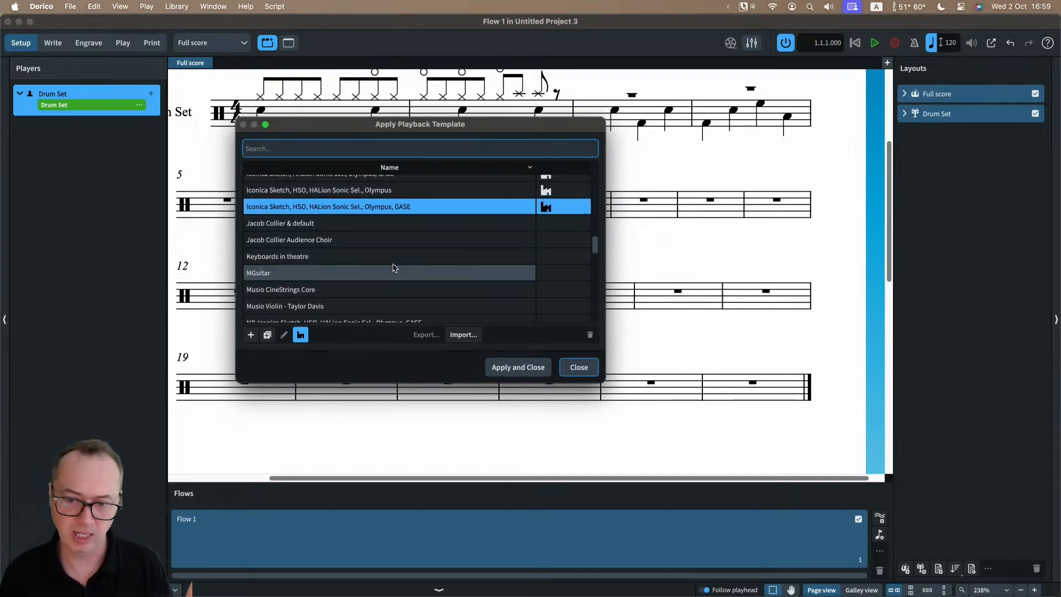
{"action": "scroll", "coordinate": [392, 267], "scroll_direction": "down", "scroll_amount": 1}
{"action": "left_click", "coordinate": [368, 277]}
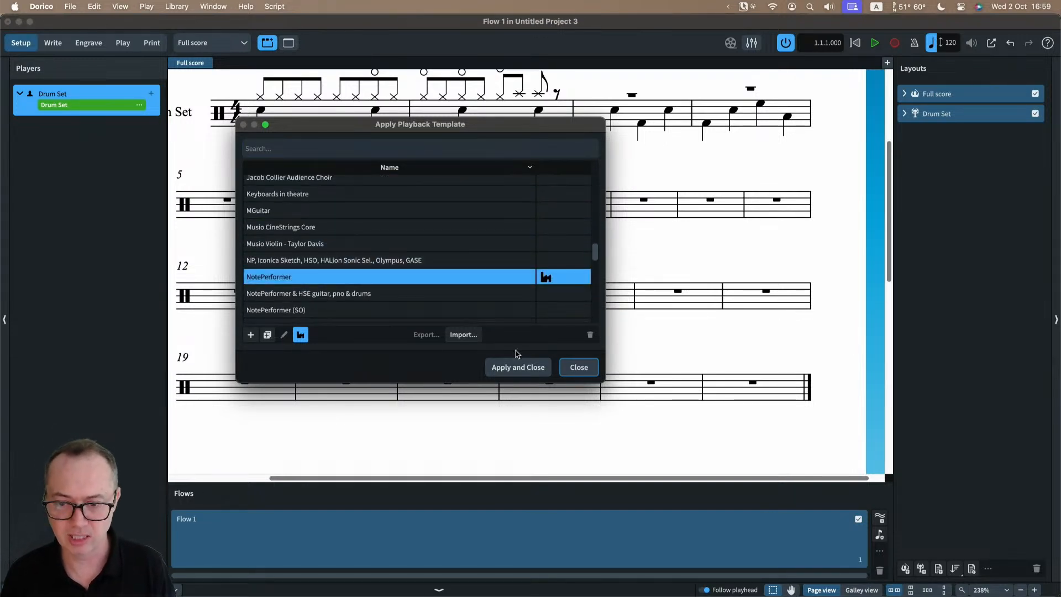
{"action": "left_click", "coordinate": [518, 368]}
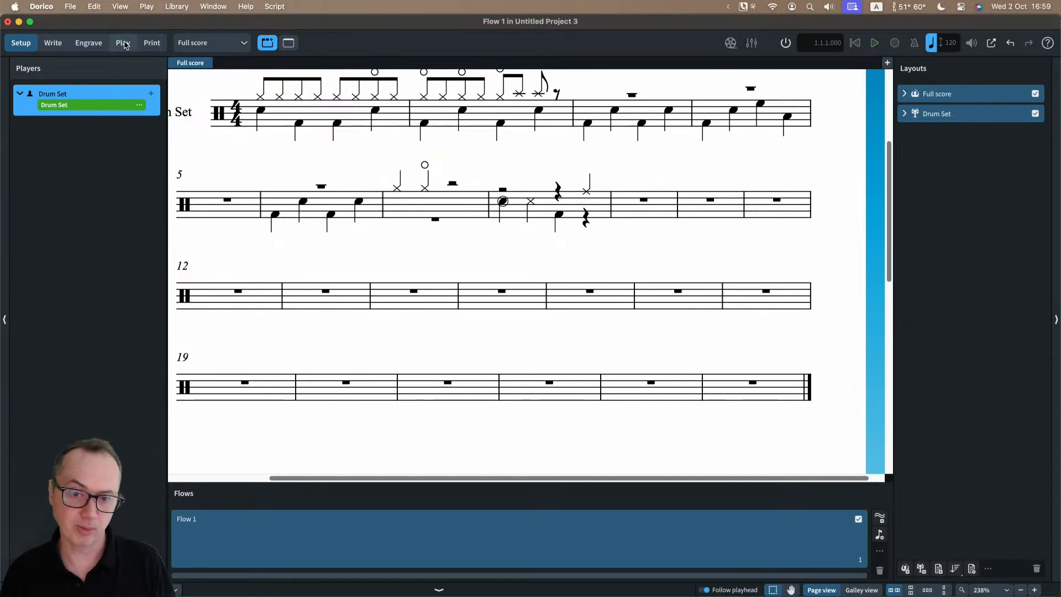
- Switch to Play mode, view the NP Drum Set percussion map assigned to the Drum Set track, and close it without changes
{"action": "left_click", "coordinate": [125, 45]}
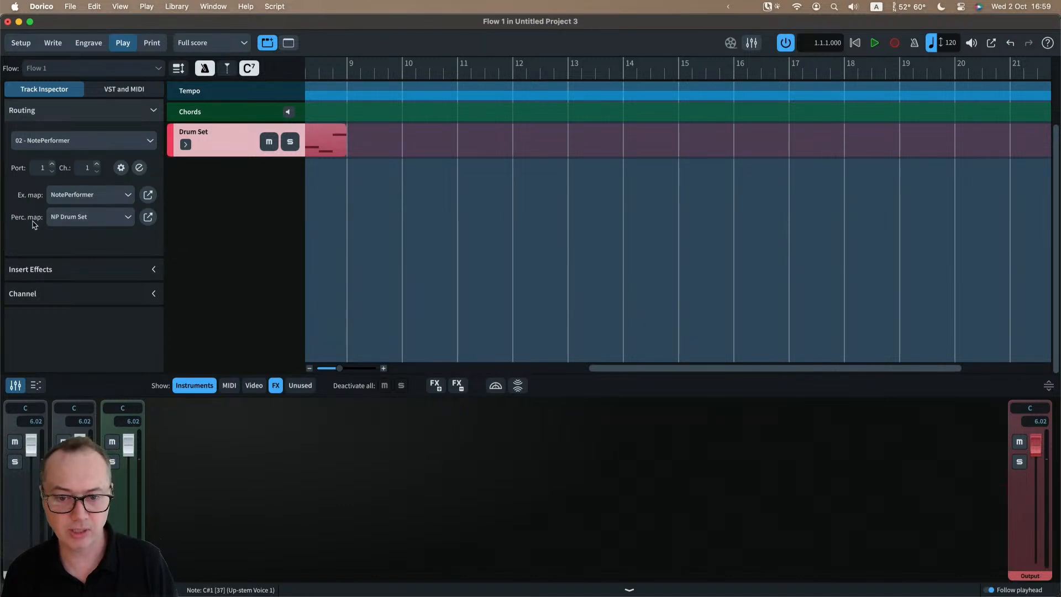
{"action": "left_click", "coordinate": [148, 216]}
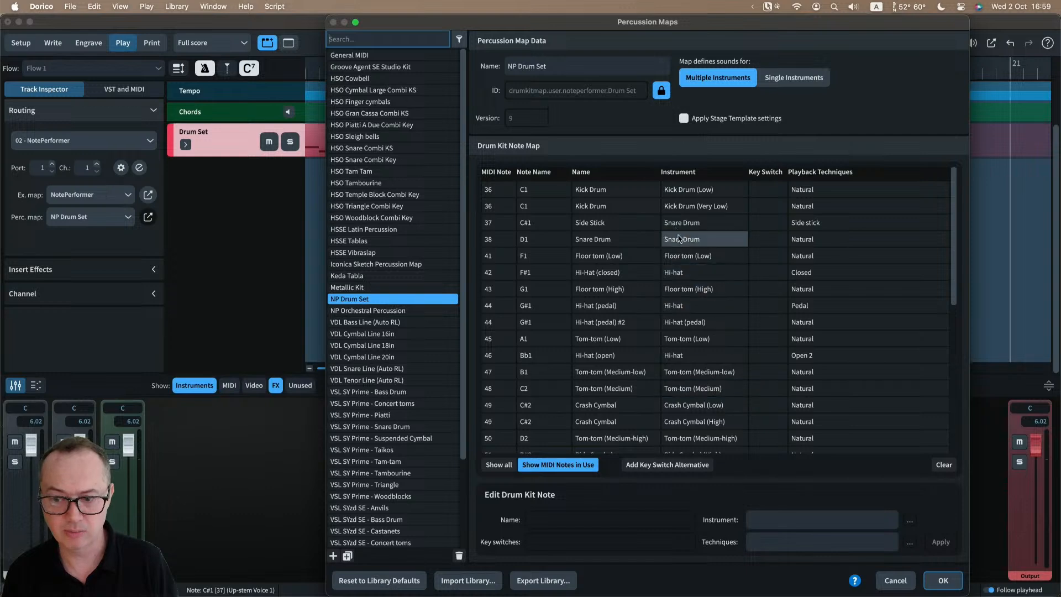
{"action": "left_click", "coordinate": [890, 580]}
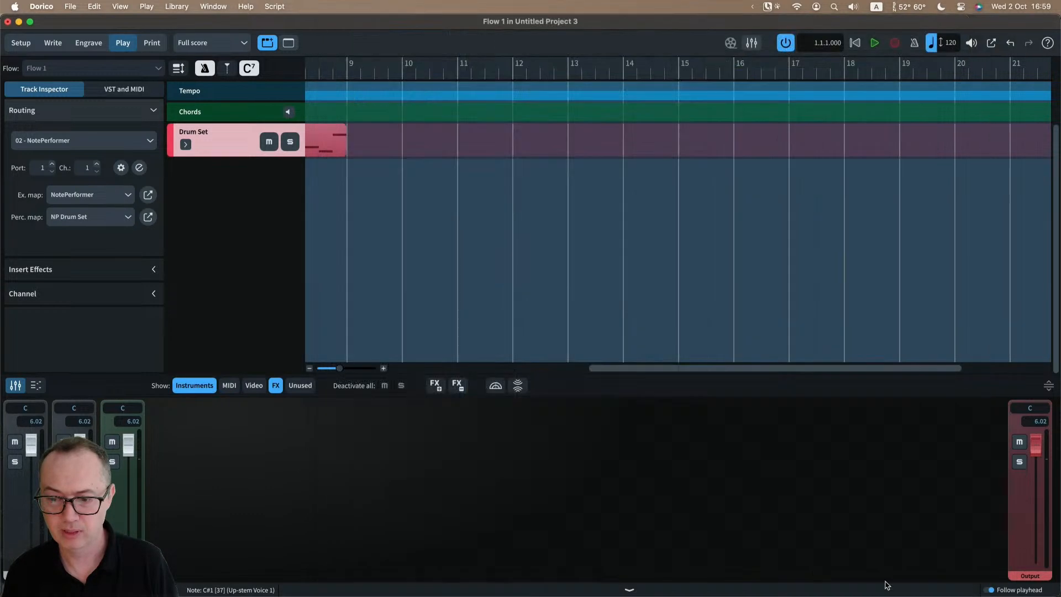
- Reopen the NP Drum Set percussion map, inspect the snare drum's Swirl entry and its playback technique, and close the map
{"action": "left_click", "coordinate": [148, 217]}
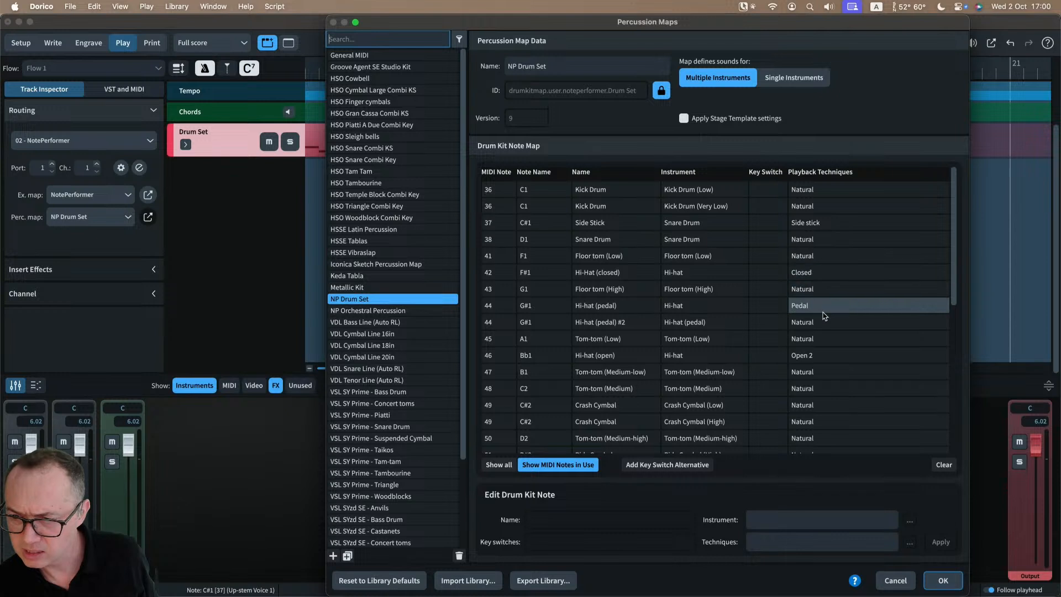
{"action": "scroll", "coordinate": [829, 312], "scroll_direction": "down", "scroll_amount": 3}
{"action": "scroll", "coordinate": [832, 315], "scroll_direction": "down", "scroll_amount": 8}
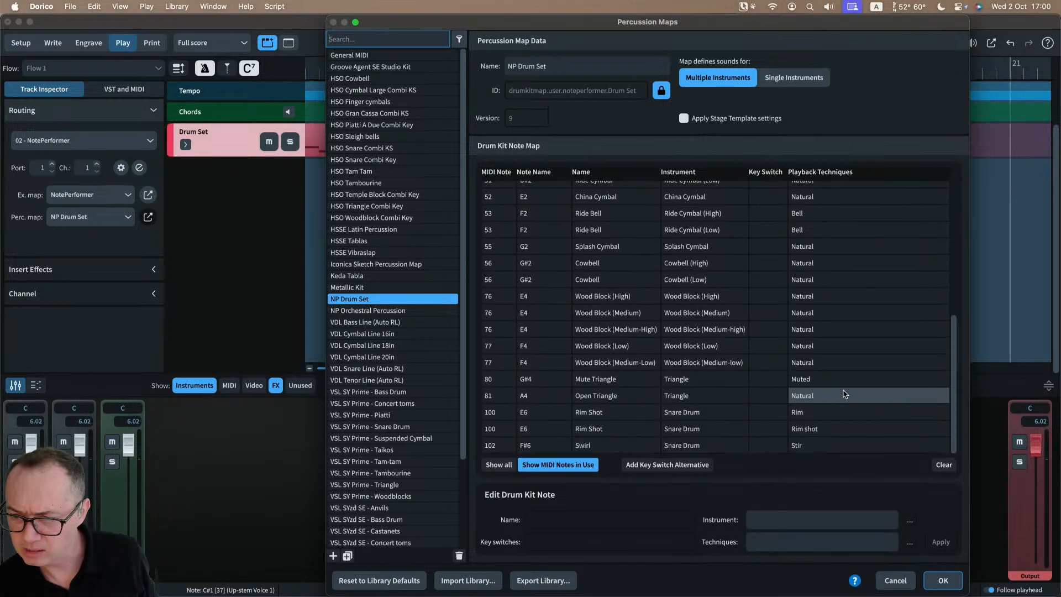
{"action": "left_click", "coordinate": [608, 446]}
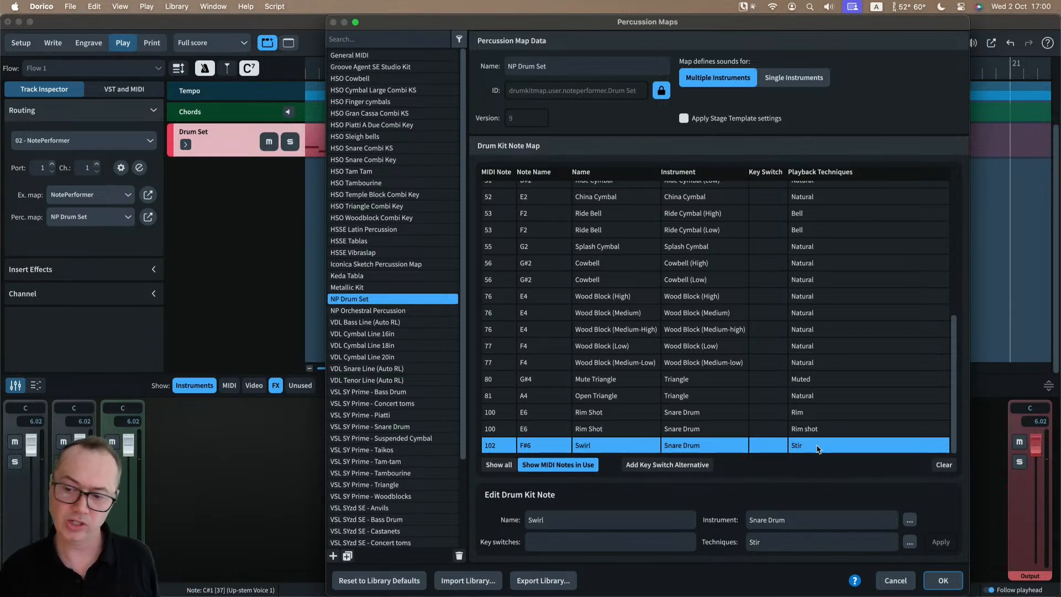
{"action": "scroll", "coordinate": [828, 446], "scroll_direction": "up", "scroll_amount": 1}
{"action": "scroll", "coordinate": [835, 397], "scroll_direction": "down", "scroll_amount": 1}
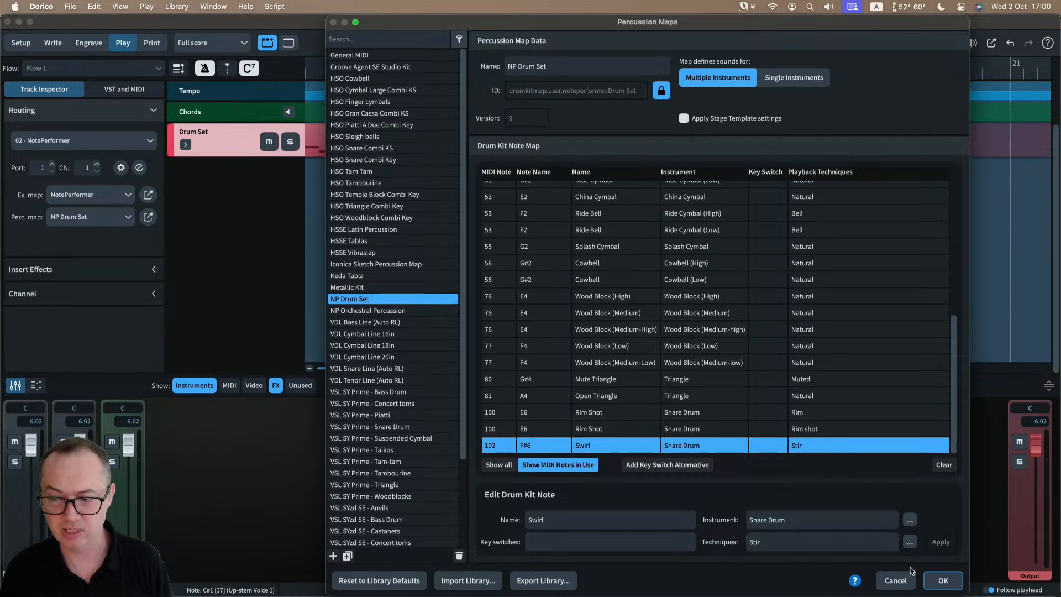
{"action": "left_click", "coordinate": [940, 581]}
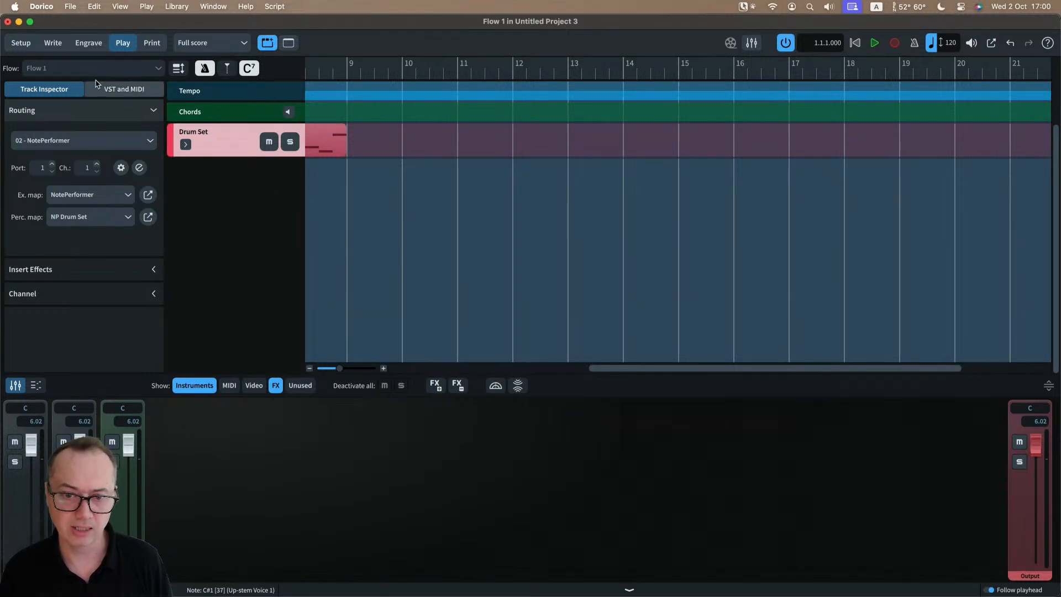
- Return to Setup mode and open the Snare Drum's playing techniques from the Drum Set's percussion kit
{"action": "left_click", "coordinate": [22, 46]}
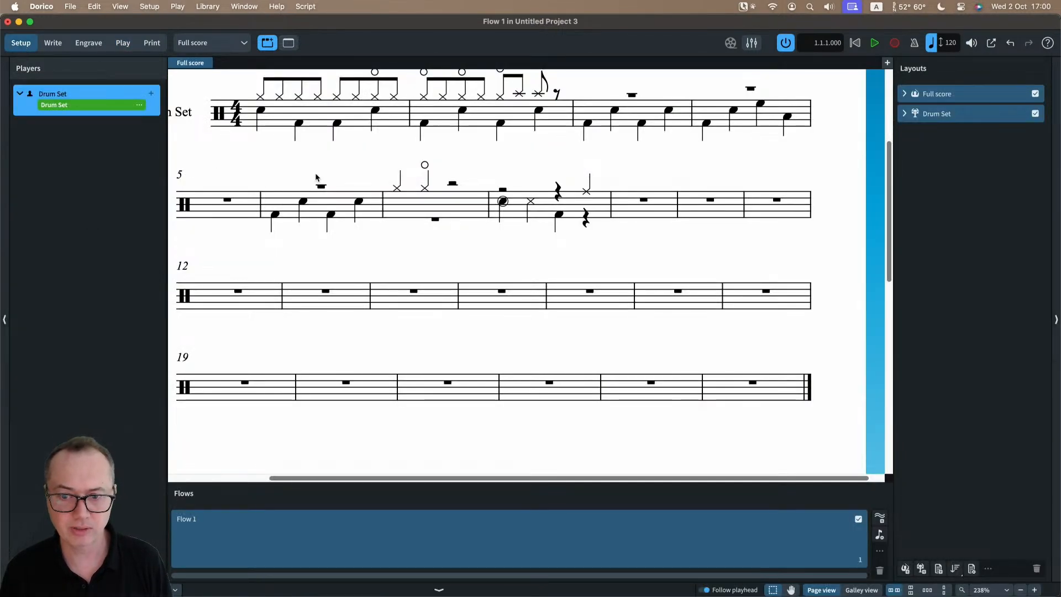
{"action": "left_click", "coordinate": [140, 105]}
{"action": "left_click", "coordinate": [177, 152]}
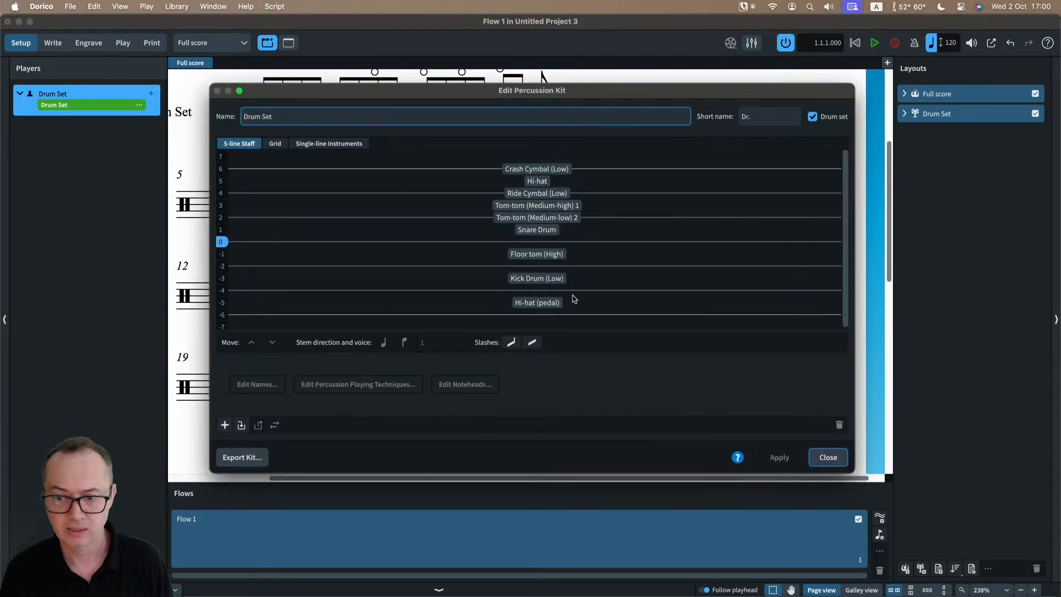
{"action": "left_click", "coordinate": [536, 229]}
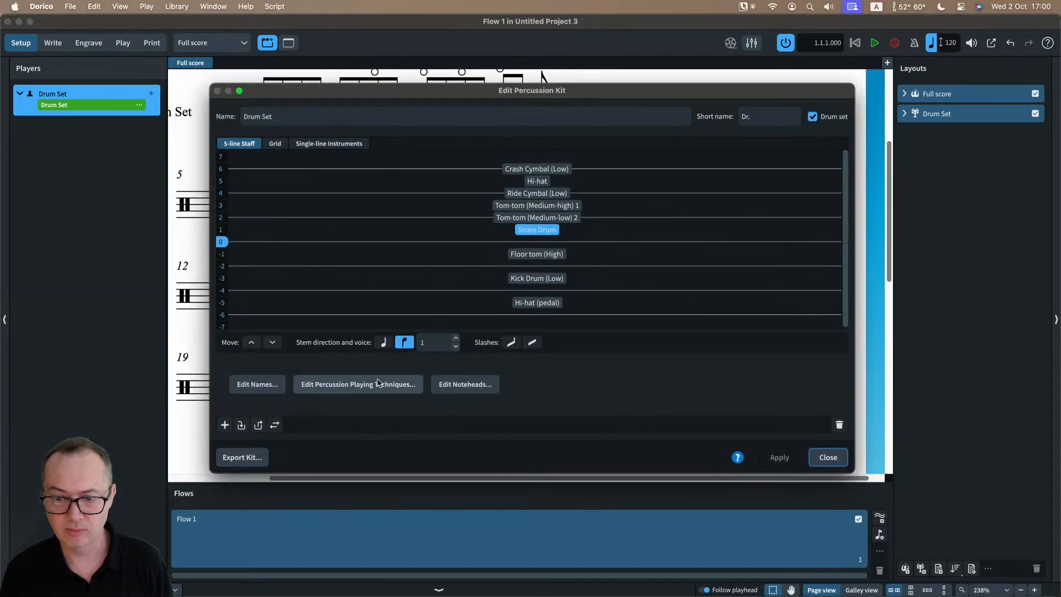
{"action": "left_click", "coordinate": [358, 384]}
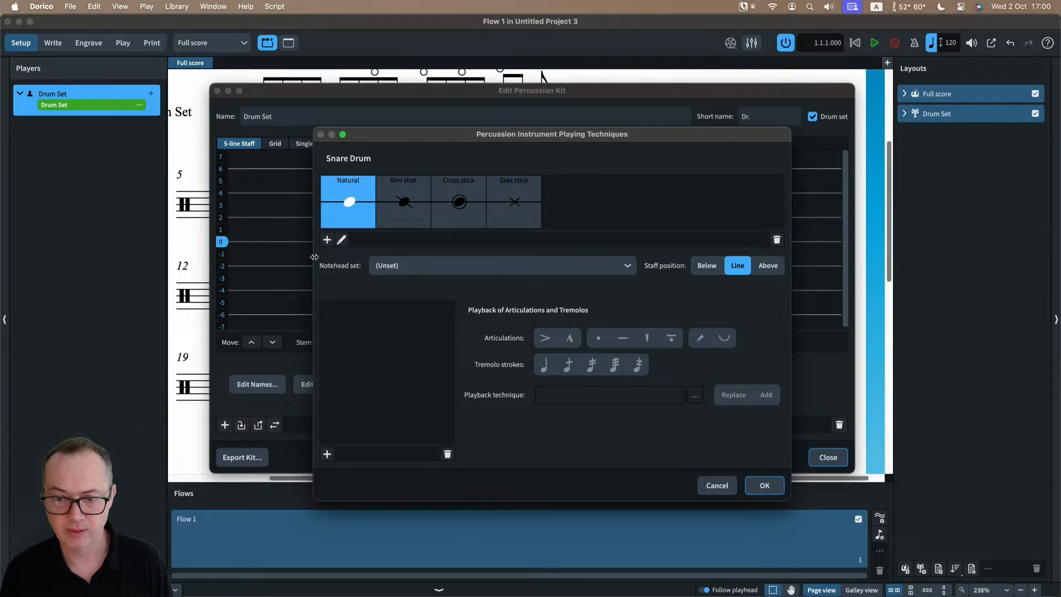
- Add Stir as a new playing technique for the Snare Drum, searching the playback techniques for "stir"
{"action": "left_click", "coordinate": [327, 239]}
{"action": "scroll", "coordinate": [552, 248], "scroll_direction": "down", "scroll_amount": 5}
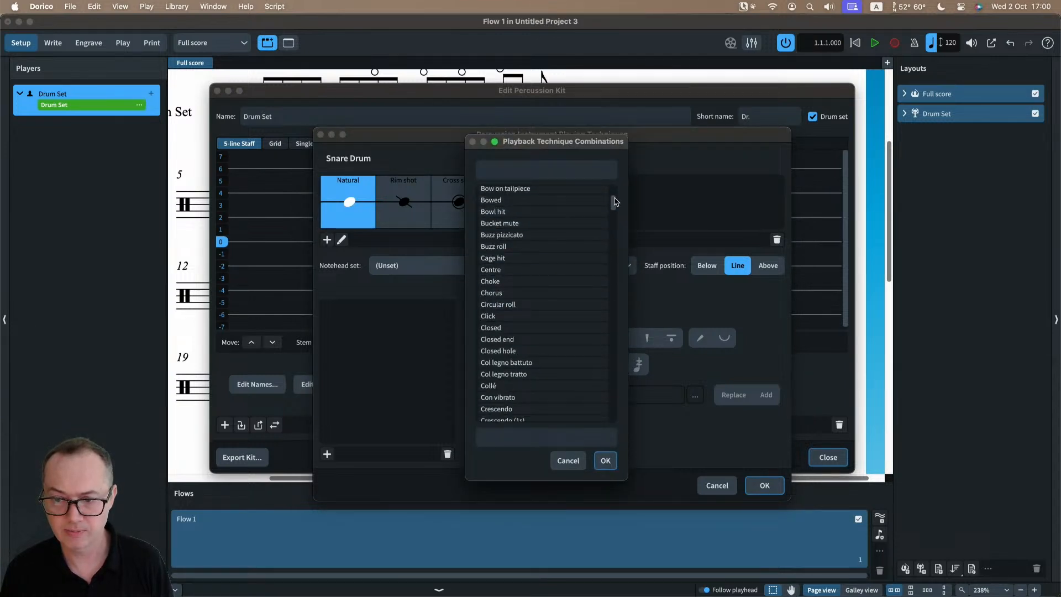
{"action": "left_click_drag", "start_coordinate": [612, 200], "coordinate": [623, 343]}
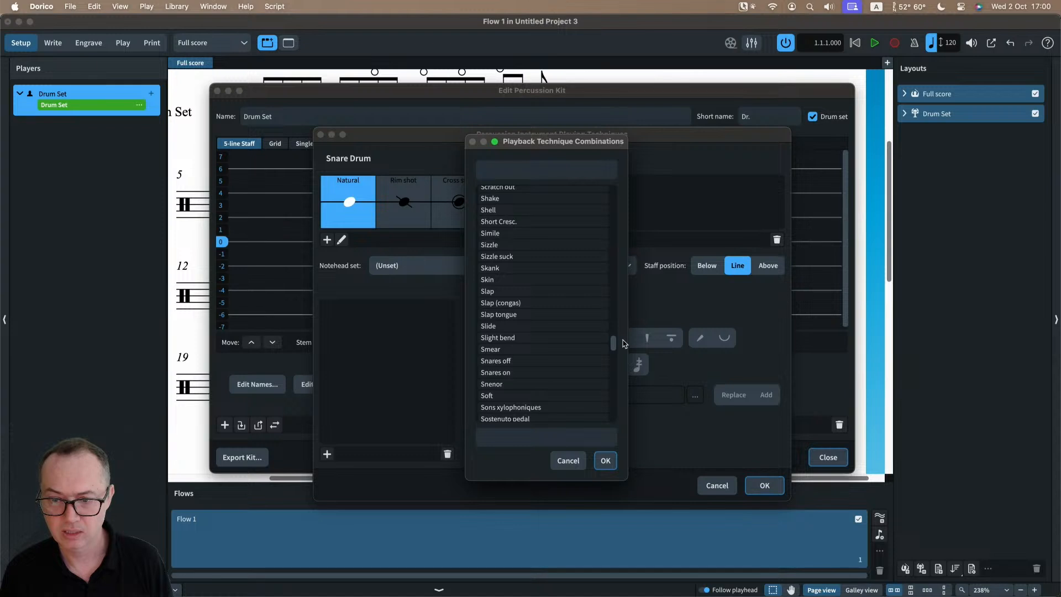
{"action": "left_click", "coordinate": [540, 171]}
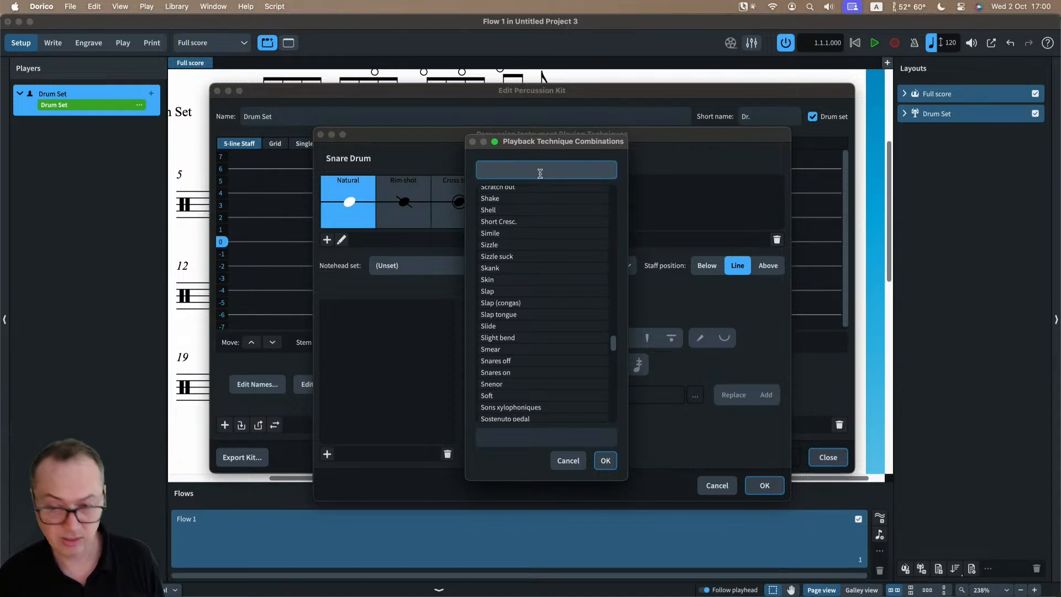
{"action": "type", "text": "sti"}
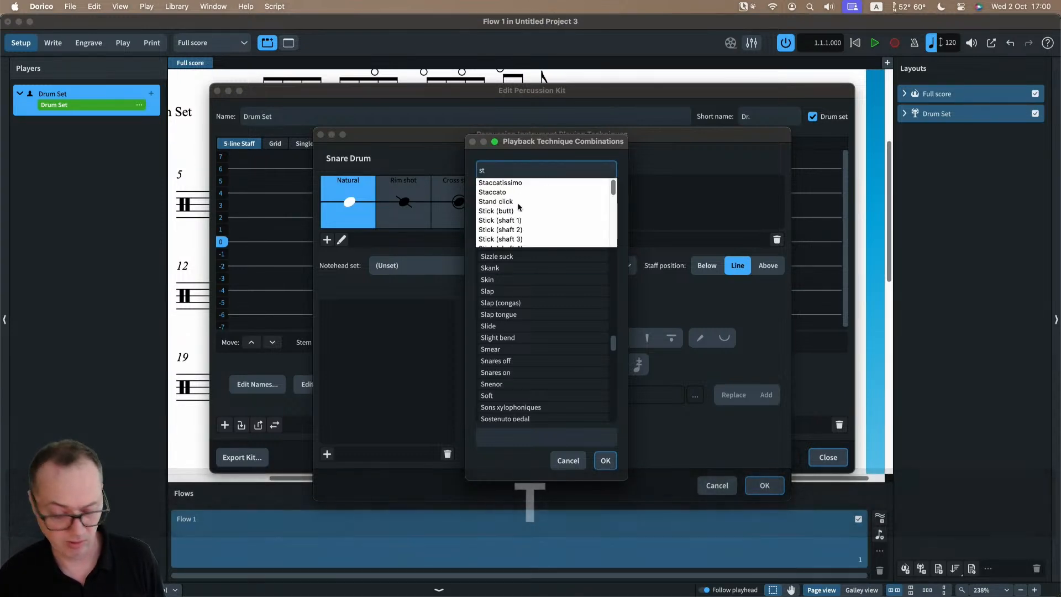
{"action": "type", "text": "r"}
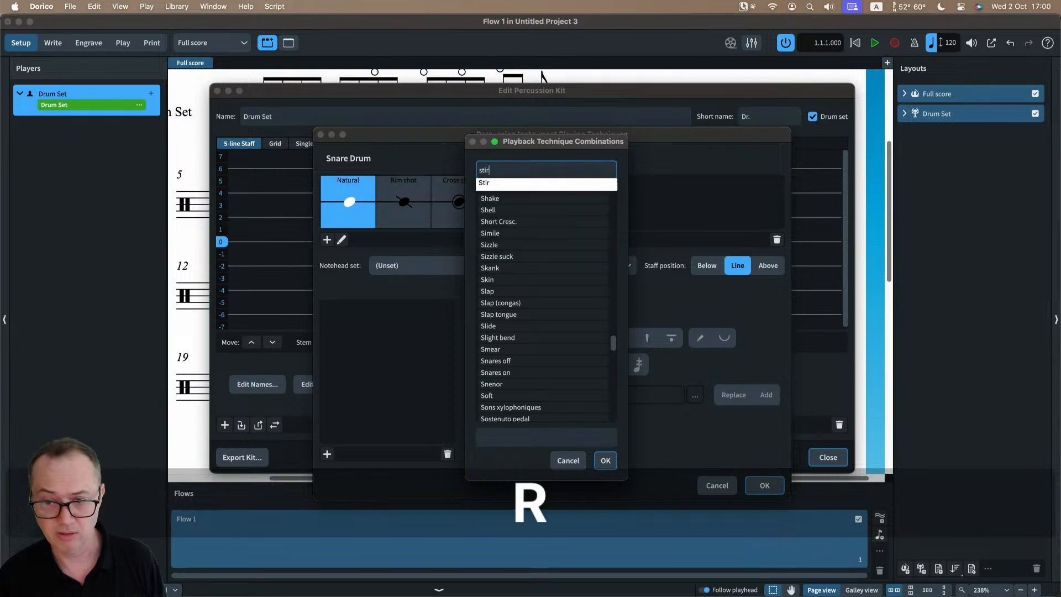
{"action": "left_click", "coordinate": [514, 184]}
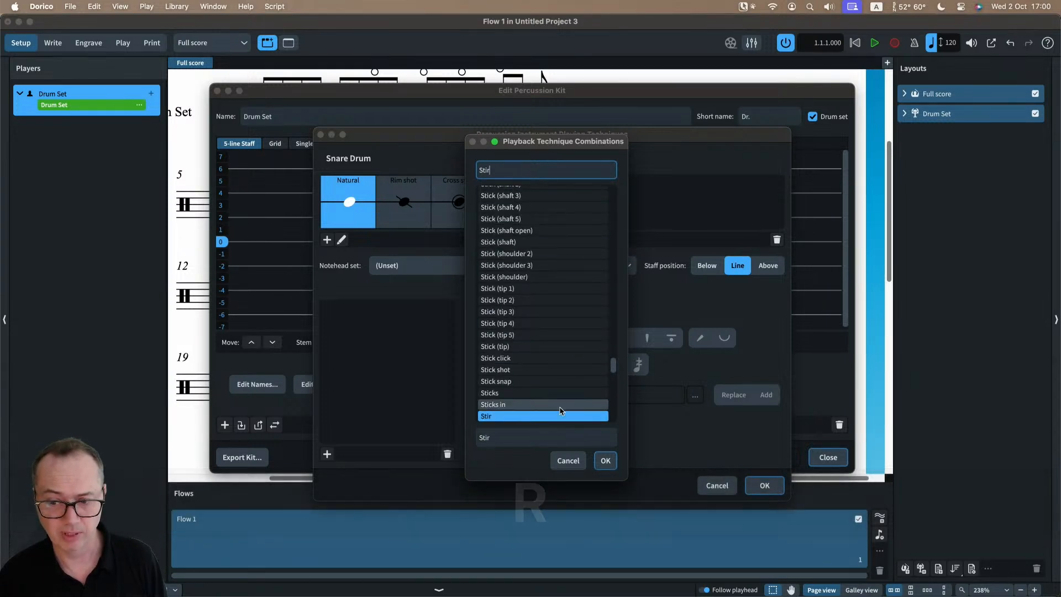
{"action": "left_click", "coordinate": [604, 460]}
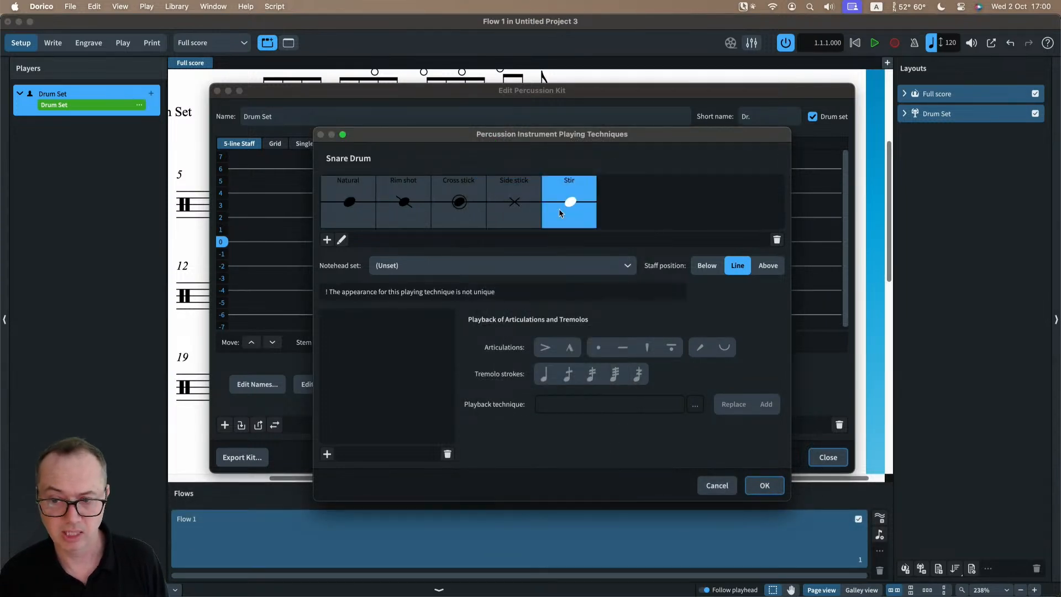
- Assign Moon Noteheads to the snare's Stir technique, then accept the techniques and close the kit editor
{"action": "left_click", "coordinate": [506, 268]}
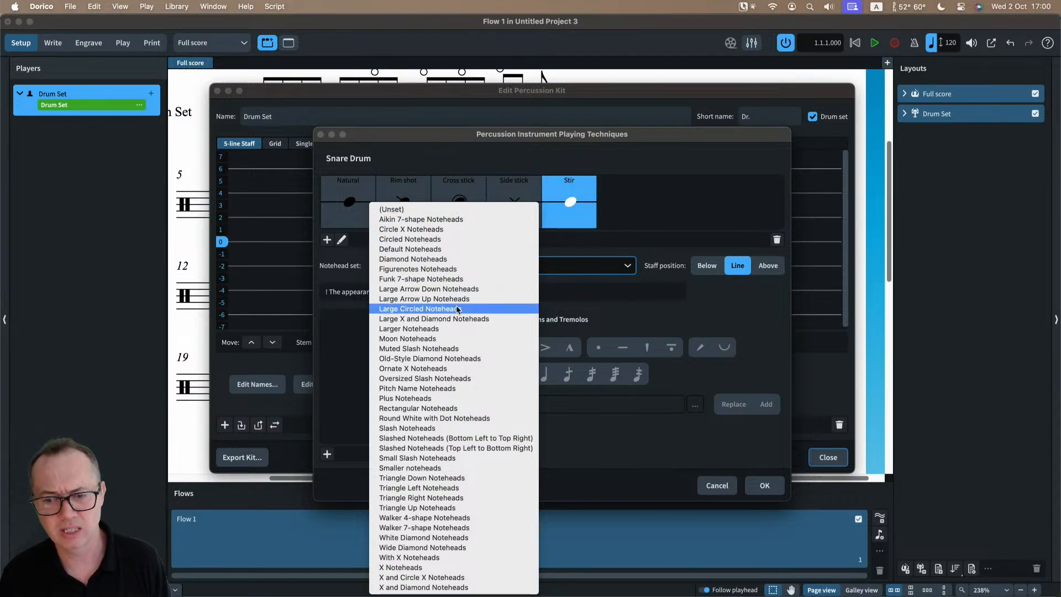
{"action": "left_click", "coordinate": [446, 342]}
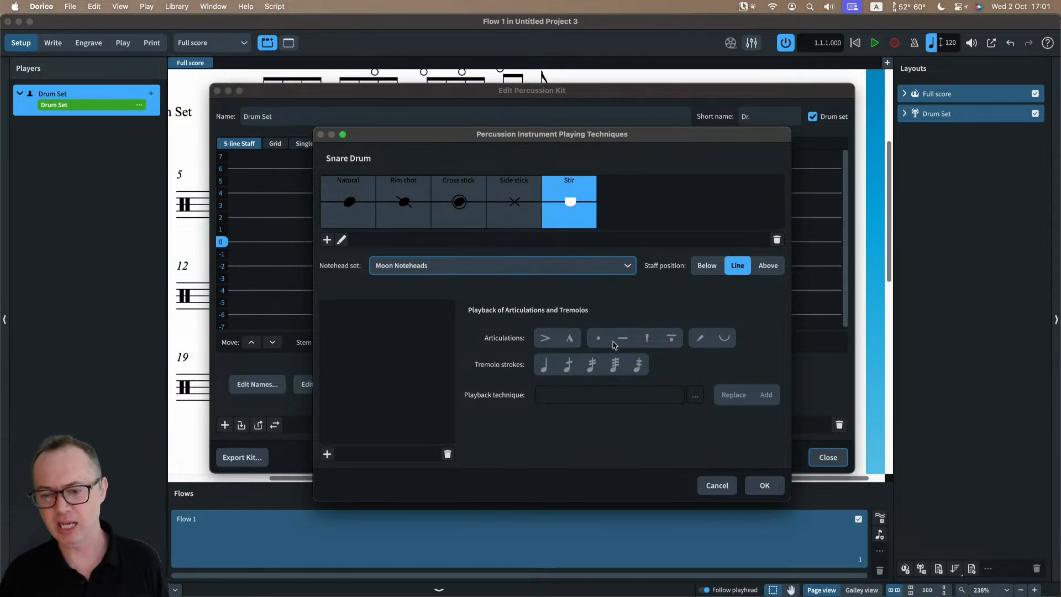
{"action": "left_click", "coordinate": [763, 485]}
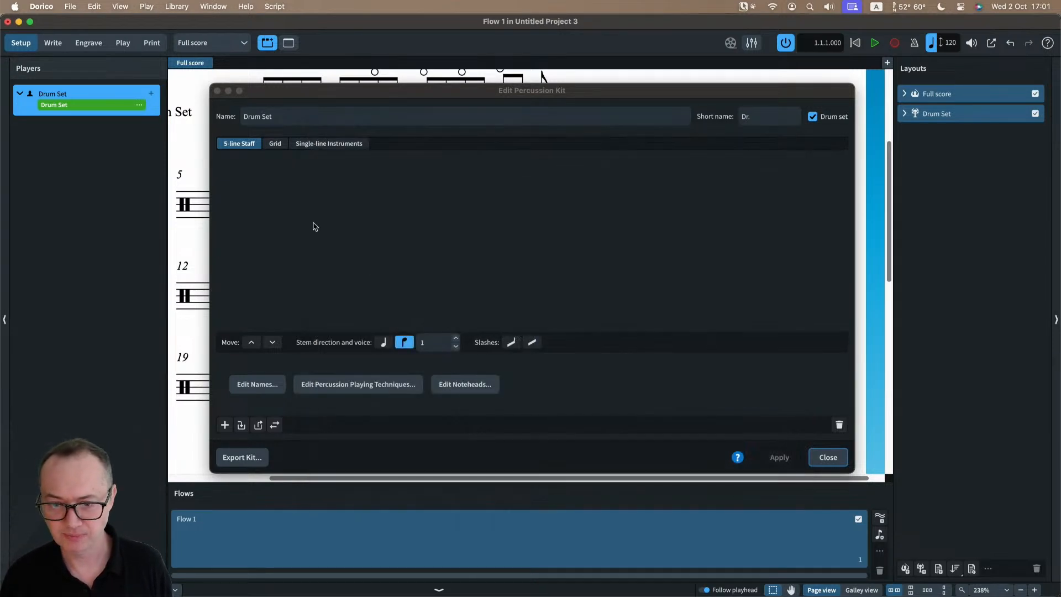
{"action": "left_click", "coordinate": [824, 464]}
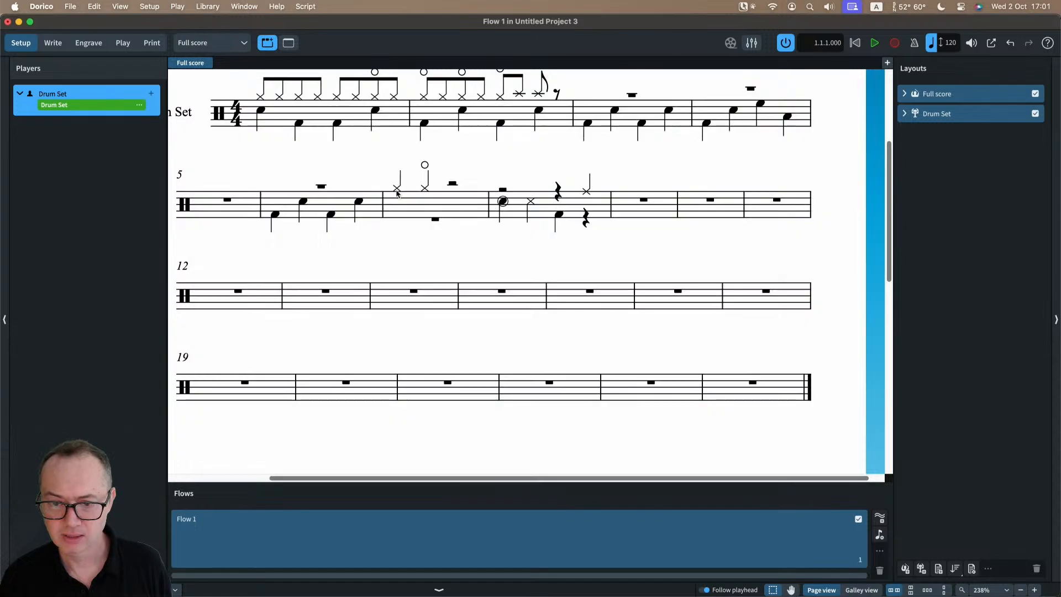
- In Write mode, draw a quarter note at the start of bar 9 in the Snare Drum's Stir row of the percussion editor
{"action": "left_click", "coordinate": [53, 43]}
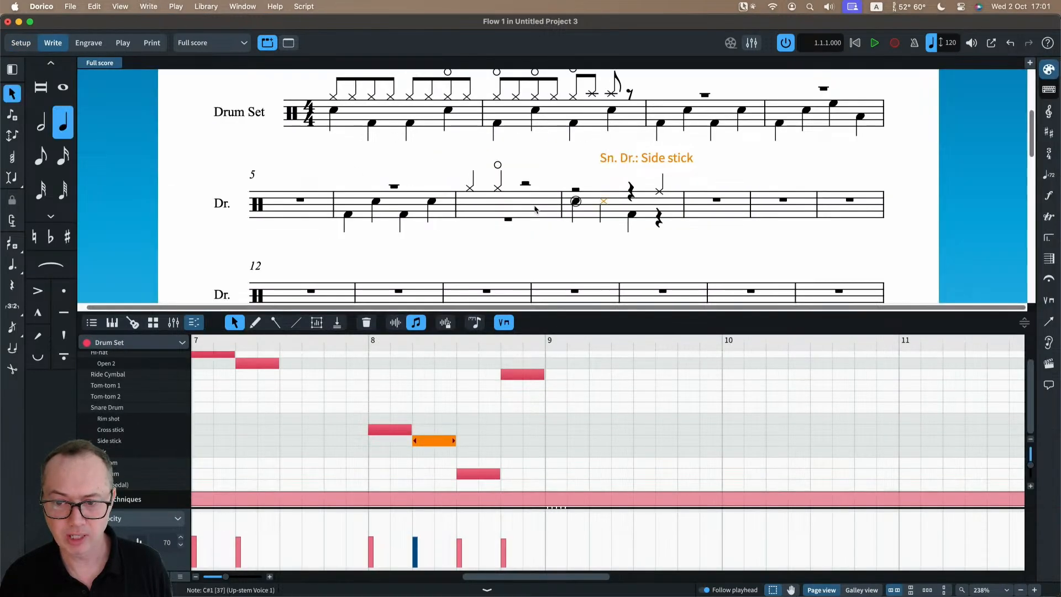
{"action": "double_click", "coordinate": [696, 204]}
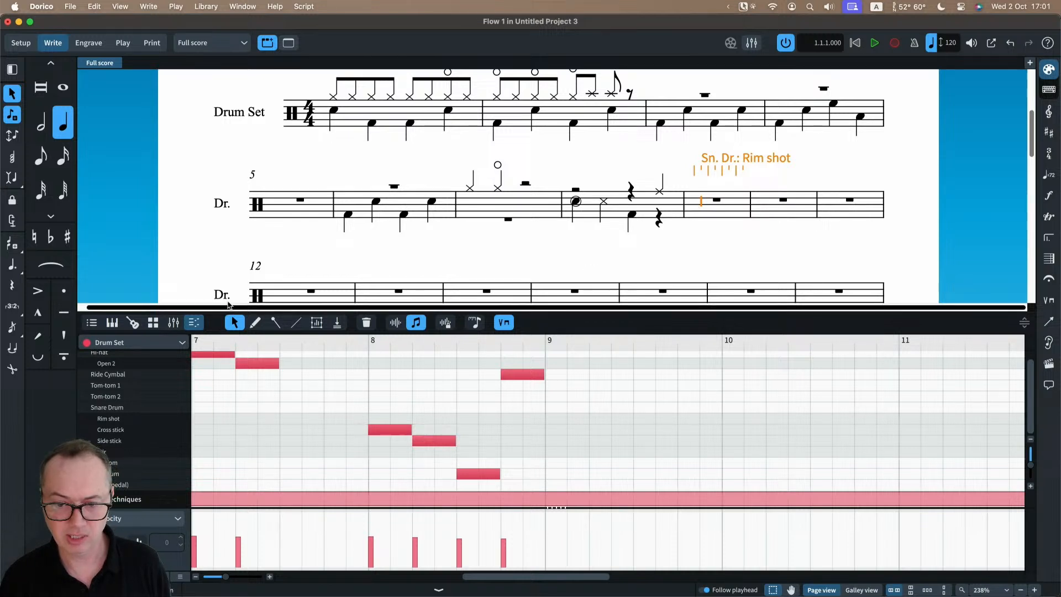
{"action": "left_click", "coordinate": [255, 322]}
{"action": "left_click_drag", "start_coordinate": [548, 451], "coordinate": [586, 452]}
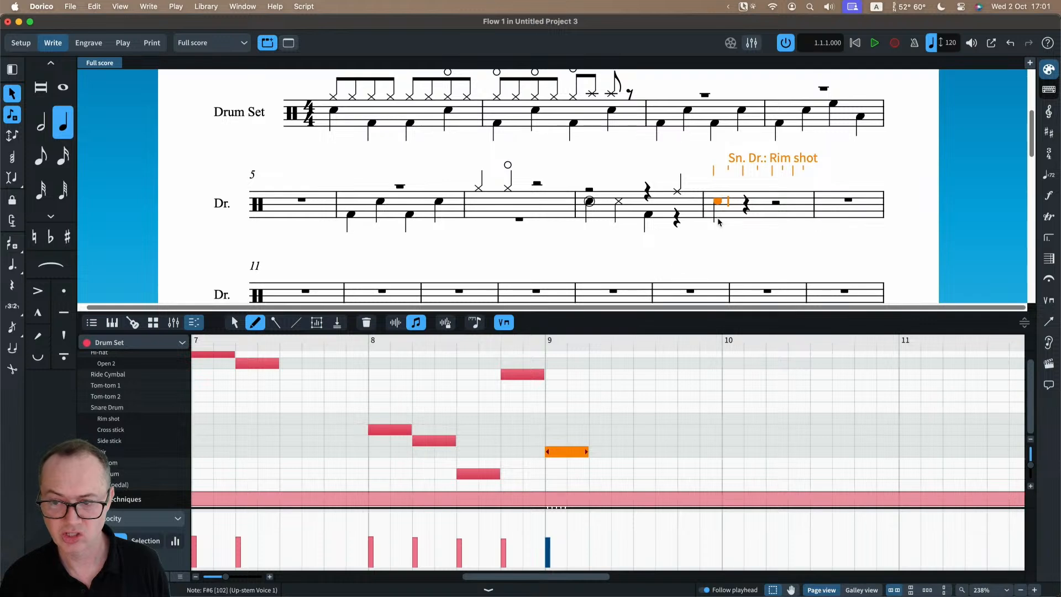
{"action": "key", "text": "Escape"}
{"action": "key", "text": "Escape"}
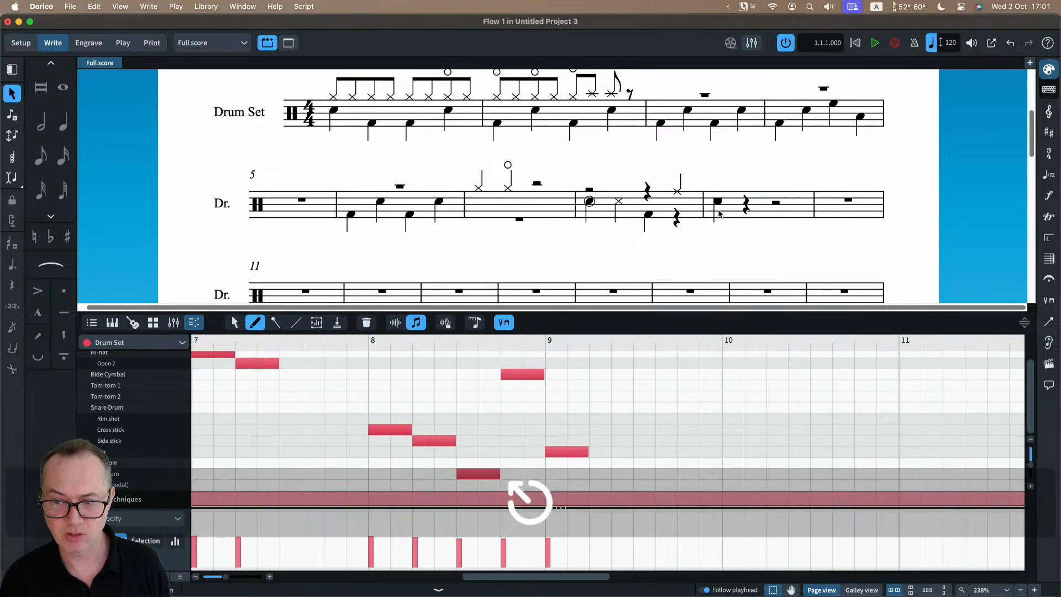
- Select the new snare note in bar 9 and the ride cymbal note before it to check their instrument and technique labels
{"action": "scroll", "coordinate": [718, 206], "scroll_direction": "up", "scroll_amount": 3}
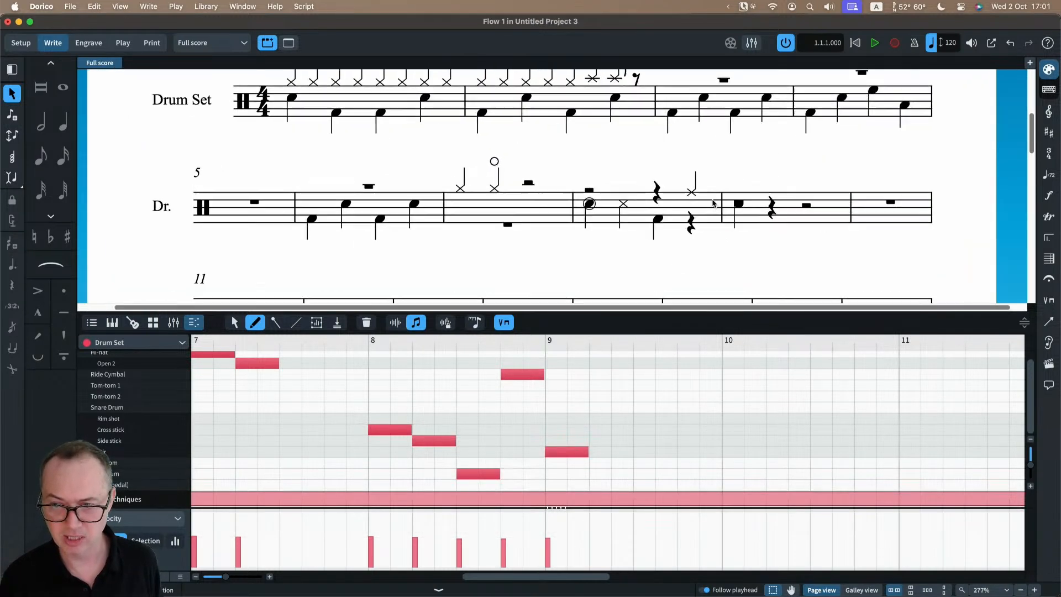
{"action": "left_click", "coordinate": [757, 207]}
{"action": "scroll", "coordinate": [754, 208], "scroll_direction": "right", "scroll_amount": 2}
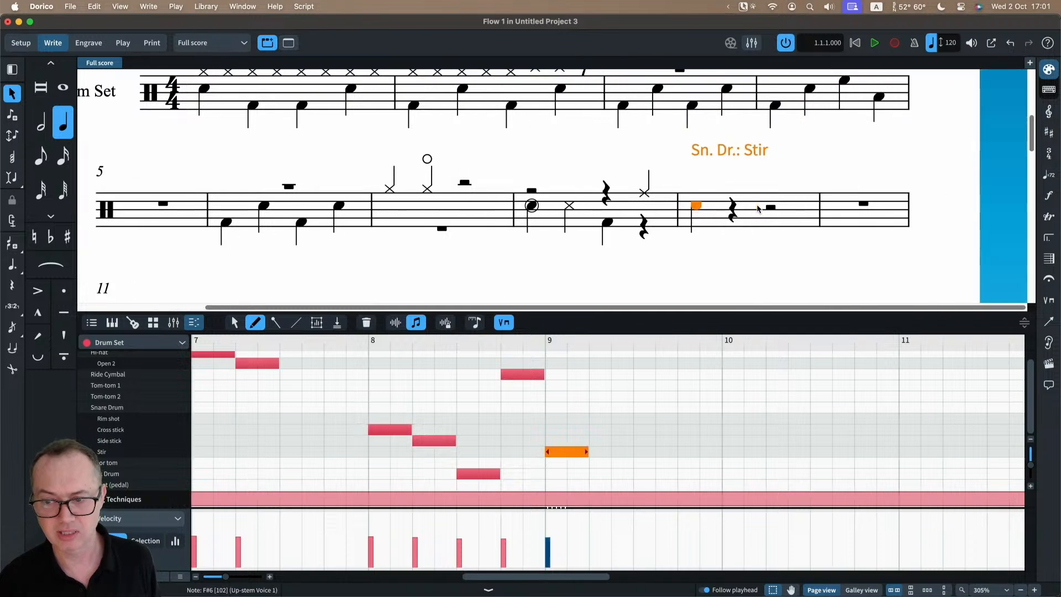
{"action": "key", "text": "Left"}
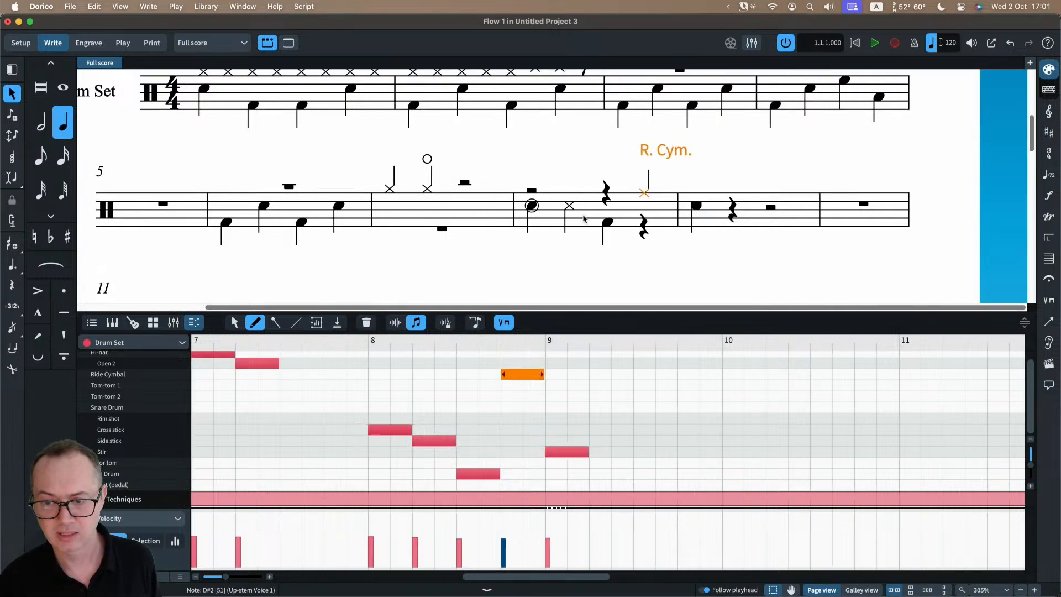
- In Play mode, open the Drum Set track's NotePerformer instrument, override its sound with Drum set (brushes), and close the instrument window
{"action": "left_click", "coordinate": [569, 208]}
{"action": "left_click", "coordinate": [697, 208]}
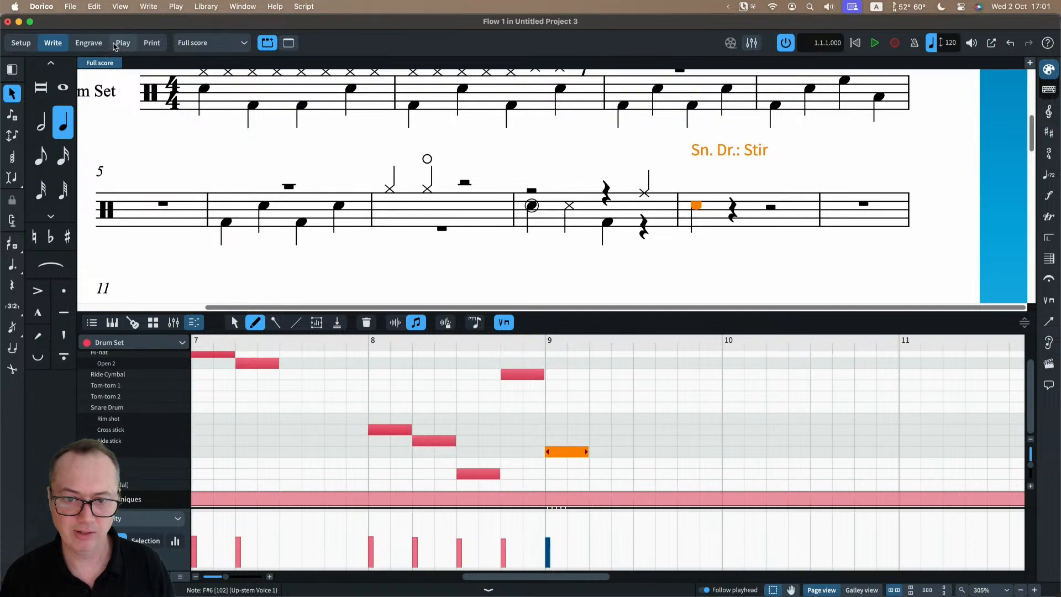
{"action": "left_click", "coordinate": [119, 43]}
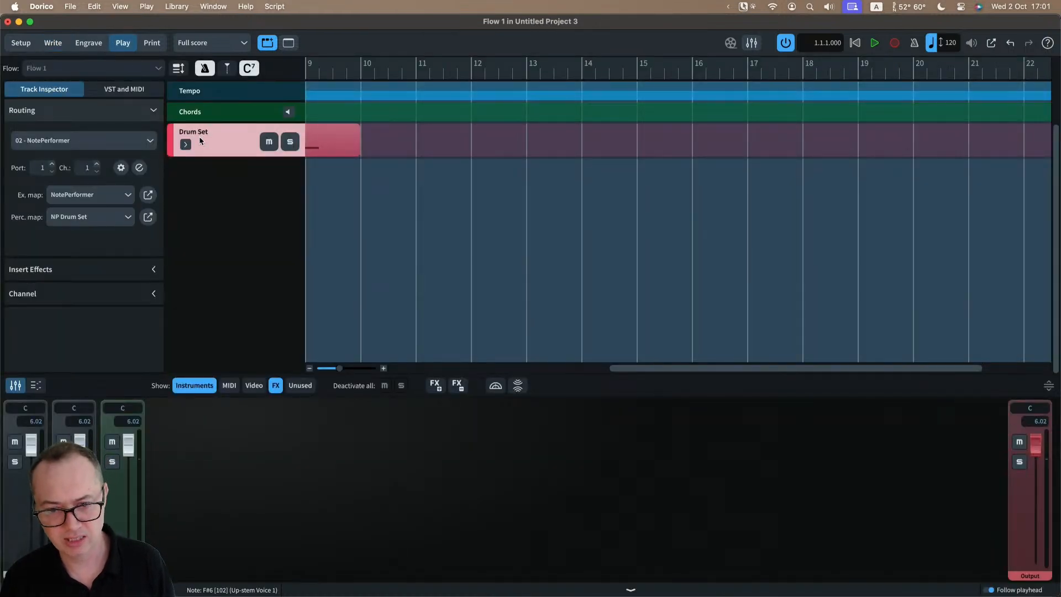
{"action": "left_click", "coordinate": [139, 168]}
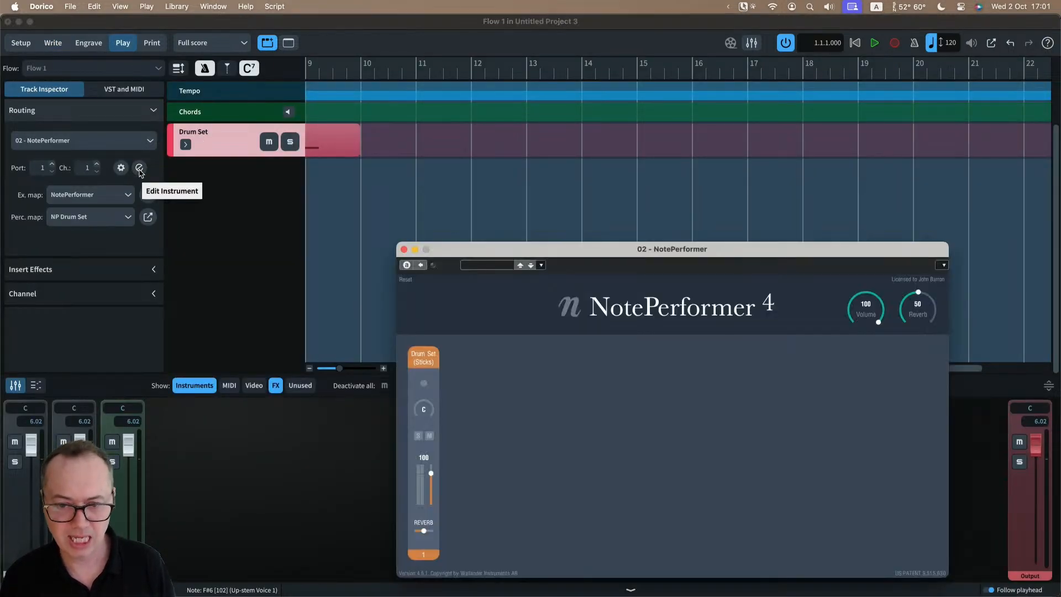
{"action": "left_click", "coordinate": [424, 360]}
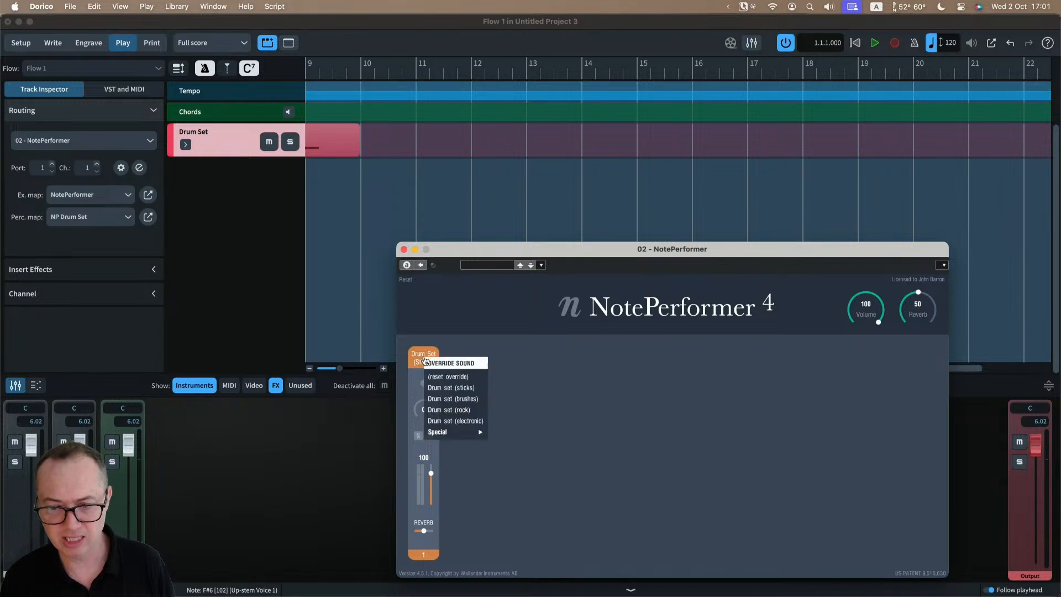
{"action": "left_click", "coordinate": [445, 399]}
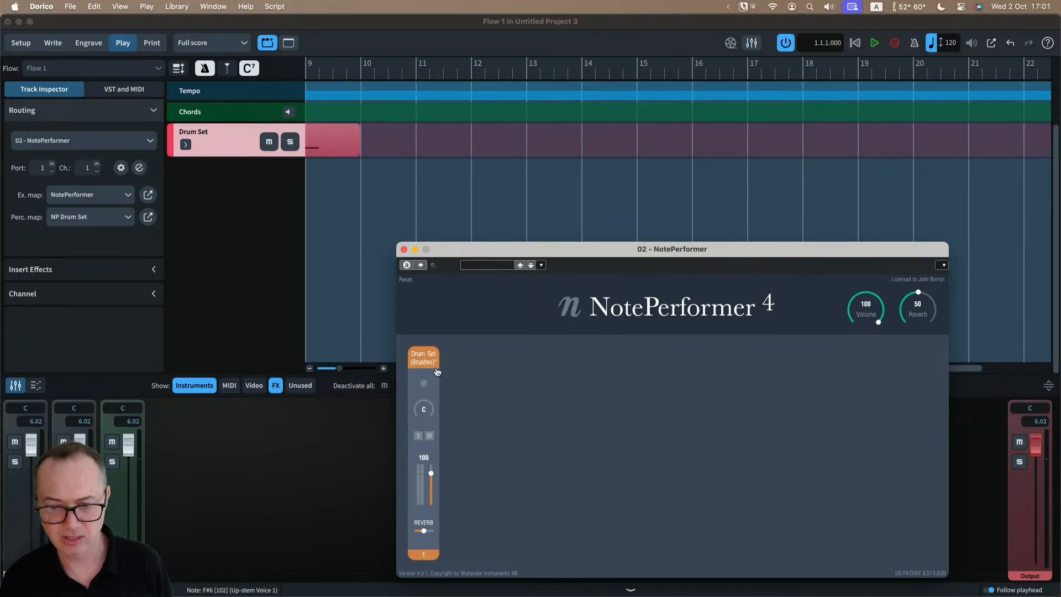
{"action": "left_click", "coordinate": [404, 250]}
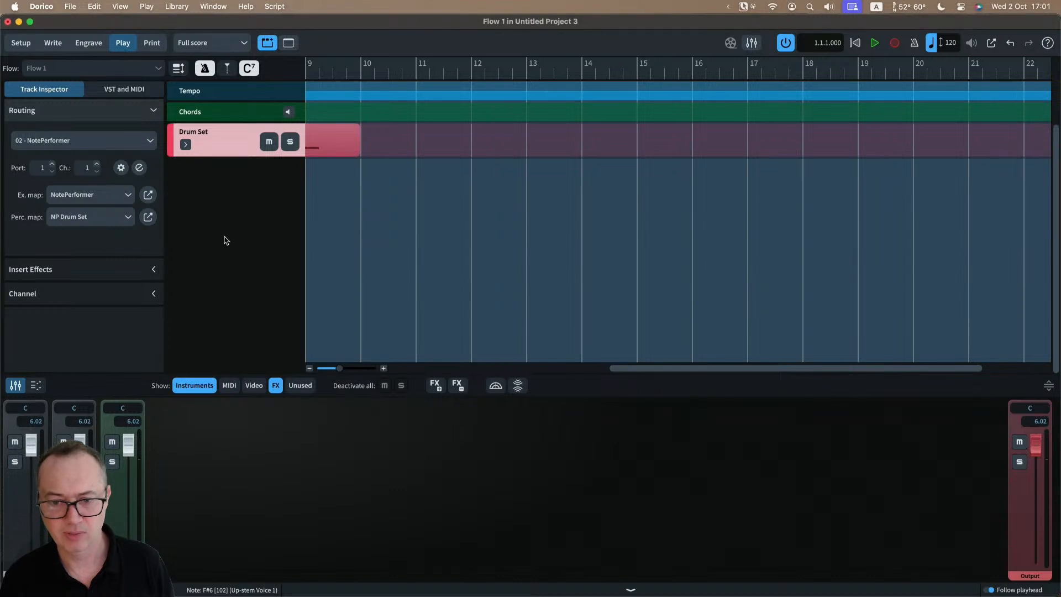
- Open the NP Drum Set percussion map, check the snare's Swirl entry and its playback technique, and close the map editor
{"action": "left_click", "coordinate": [21, 46]}
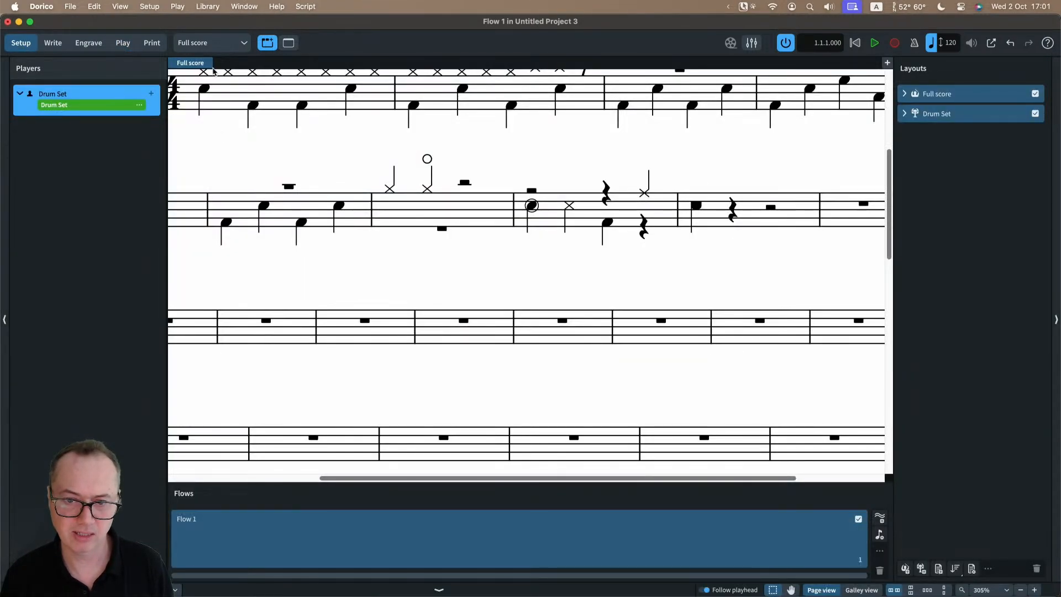
{"action": "left_click", "coordinate": [128, 48]}
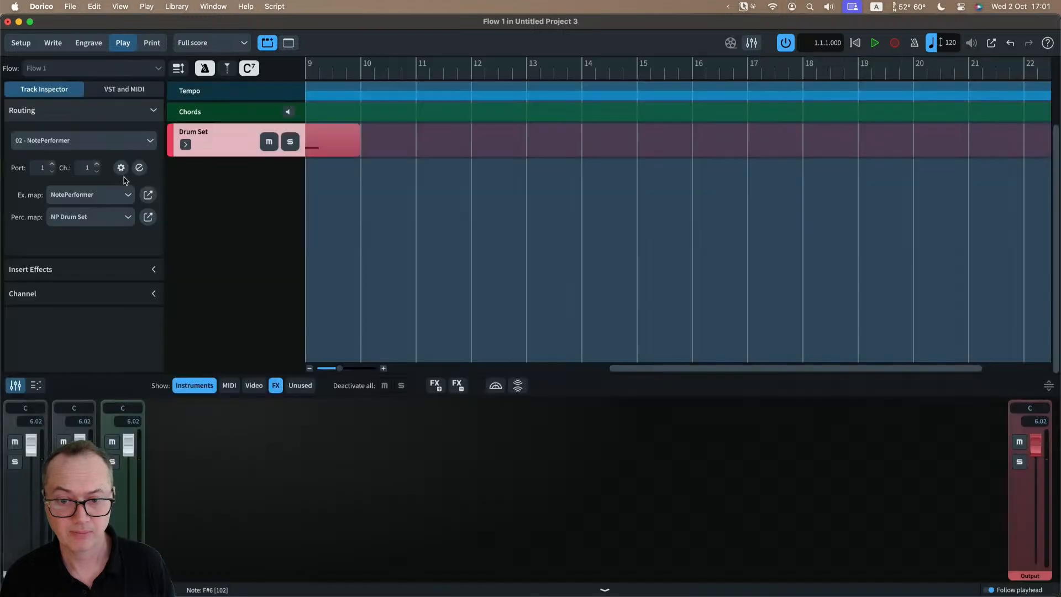
{"action": "left_click", "coordinate": [147, 217]}
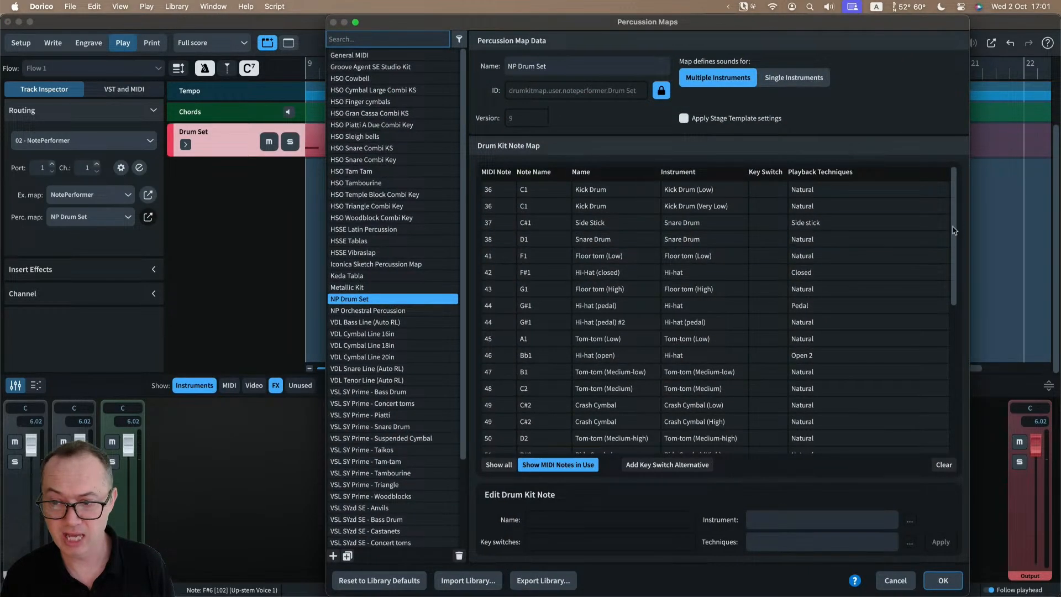
{"action": "left_click_drag", "start_coordinate": [957, 231], "coordinate": [876, 441]}
{"action": "left_click", "coordinate": [866, 445]}
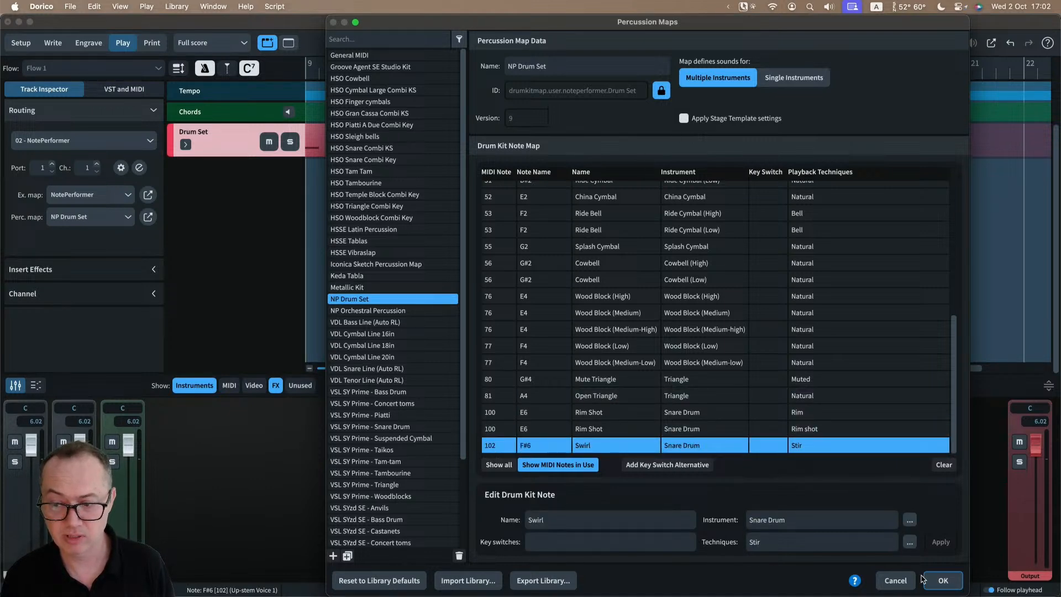
{"action": "left_click", "coordinate": [941, 580]}
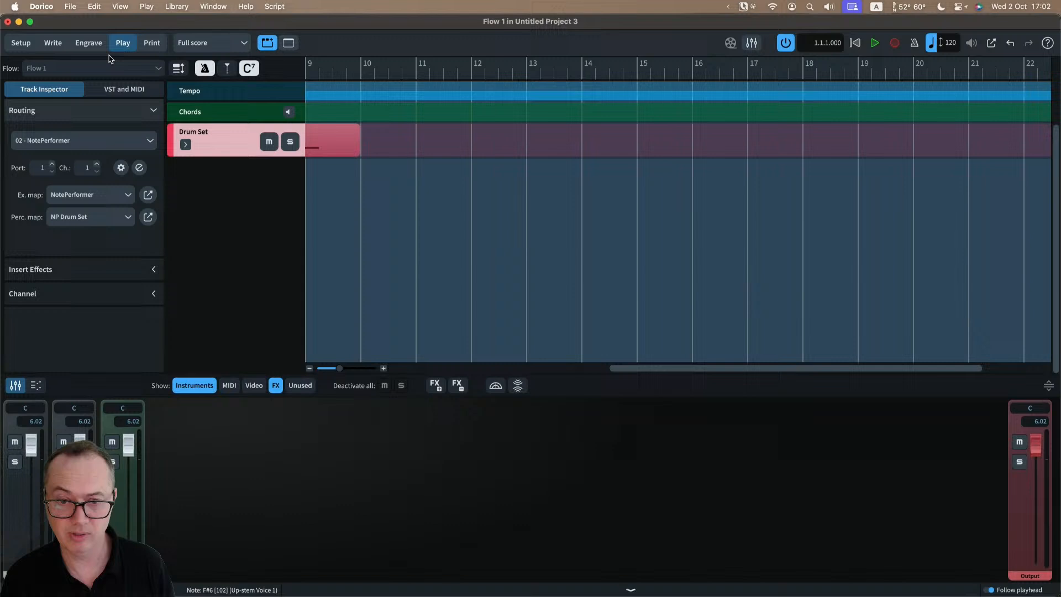
- Return to Write mode, play back the snare Stir note in bar 9 to hear it, then stop playback and deselect the note
{"action": "left_click", "coordinate": [53, 42]}
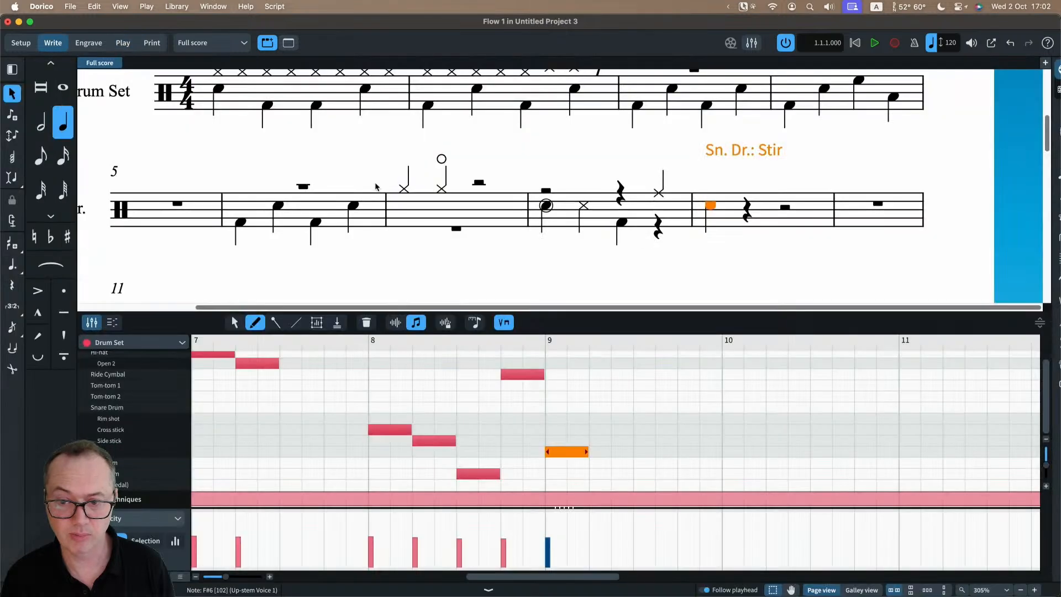
{"action": "left_click", "coordinate": [715, 185]}
{"action": "left_click", "coordinate": [711, 205]}
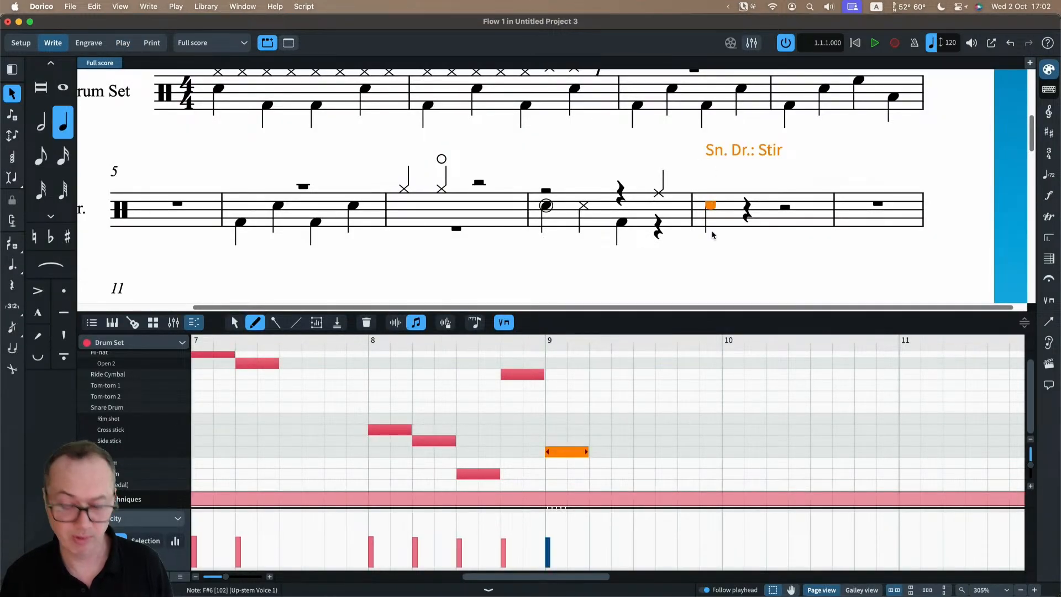
{"action": "key", "text": "p"}
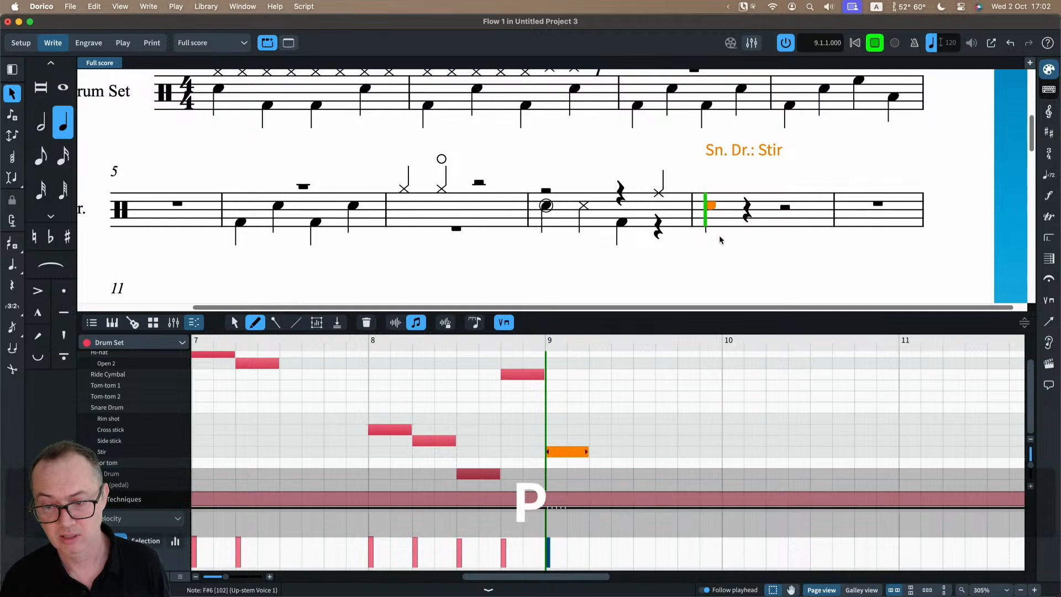
{"action": "key", "text": "space"}
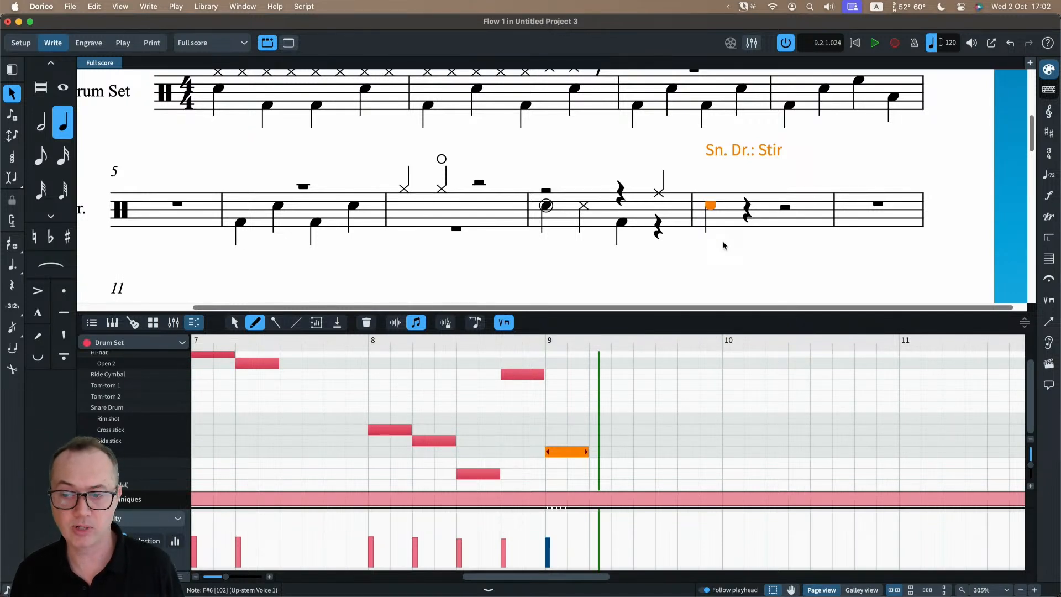
{"action": "left_click", "coordinate": [723, 244]}
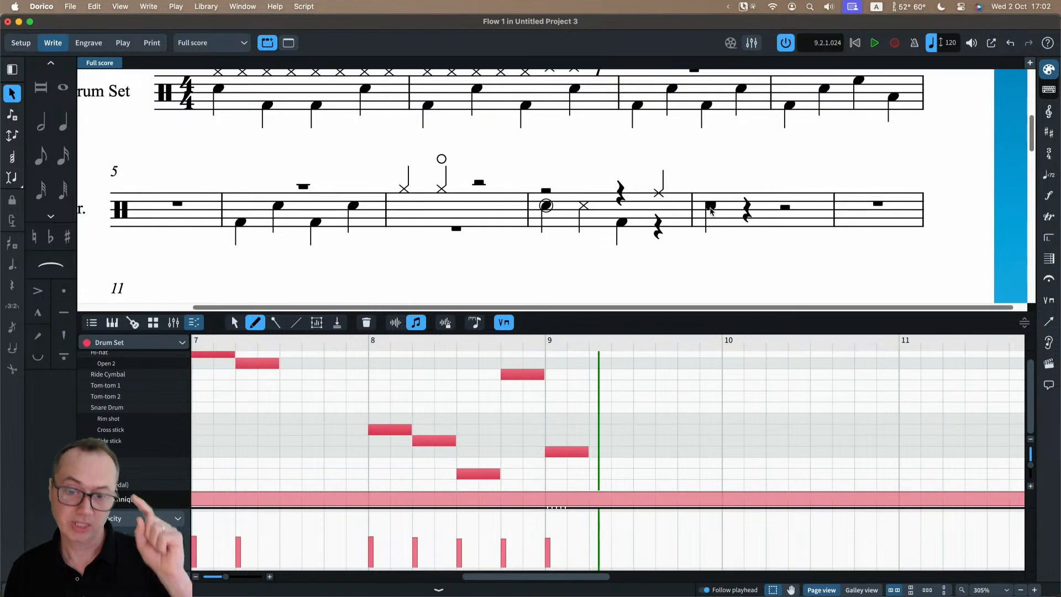
- Select the first snare drum note in bar 9 to check its playing technique, and clear the selection
{"action": "left_click", "coordinate": [710, 206]}
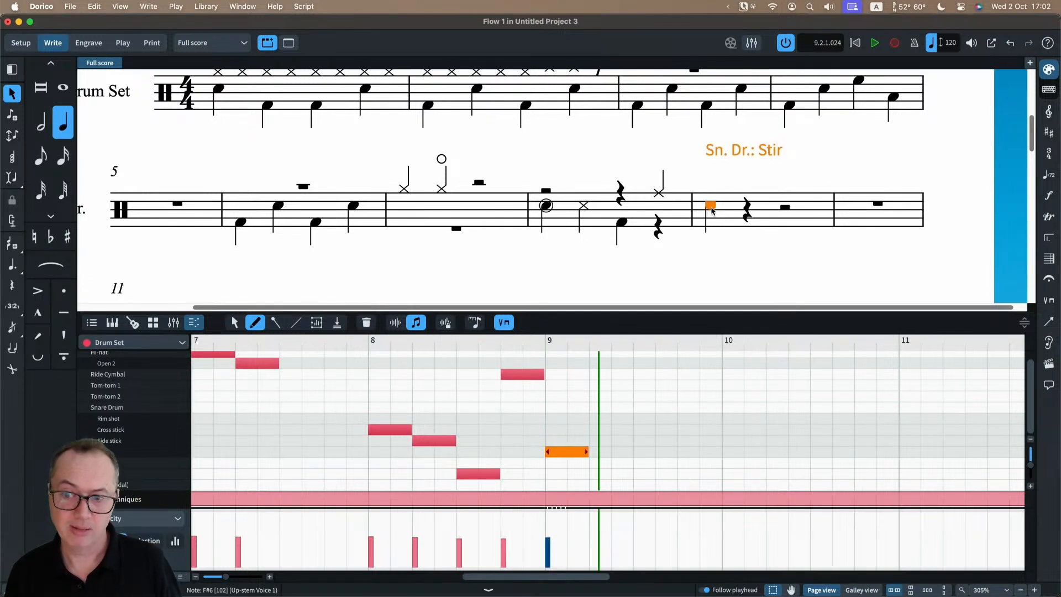
{"action": "left_click", "coordinate": [714, 235]}
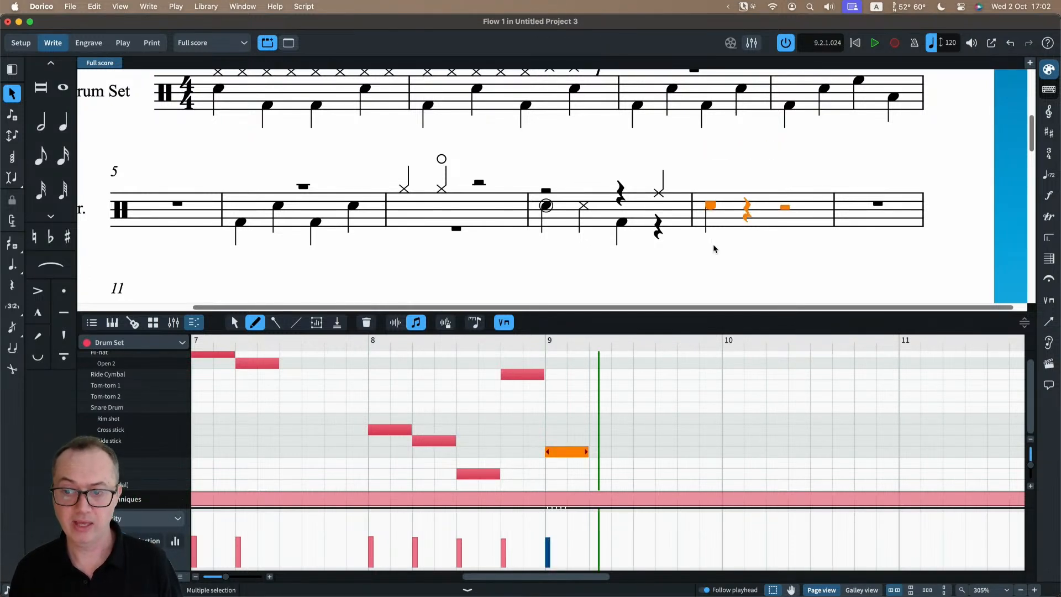
{"action": "left_click", "coordinate": [713, 246]}
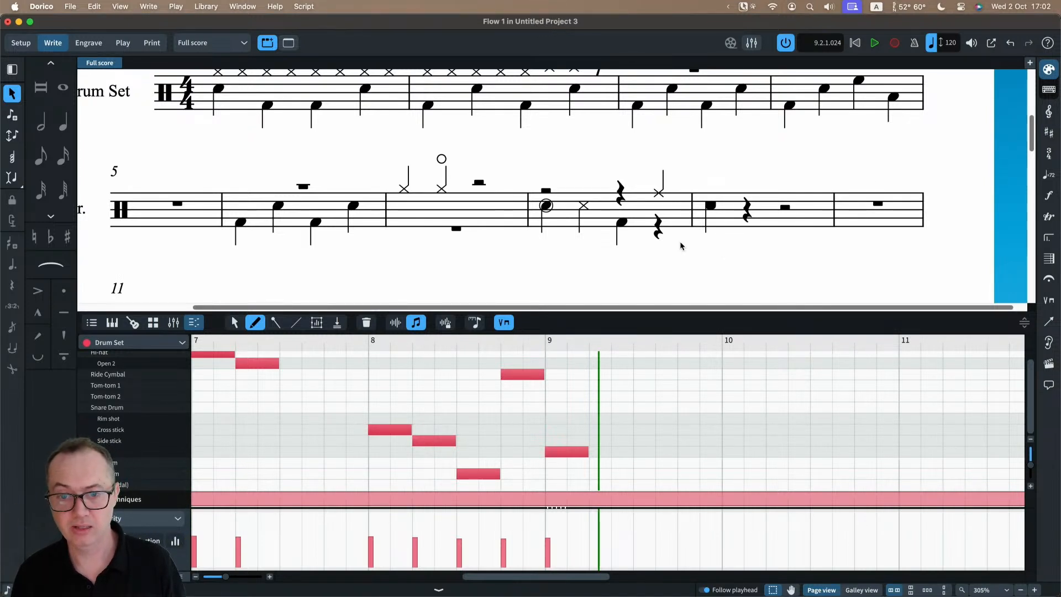
- Switch to Play mode and open the percussion map assigned to the Drum Set track
{"action": "left_click", "coordinate": [181, 8]}
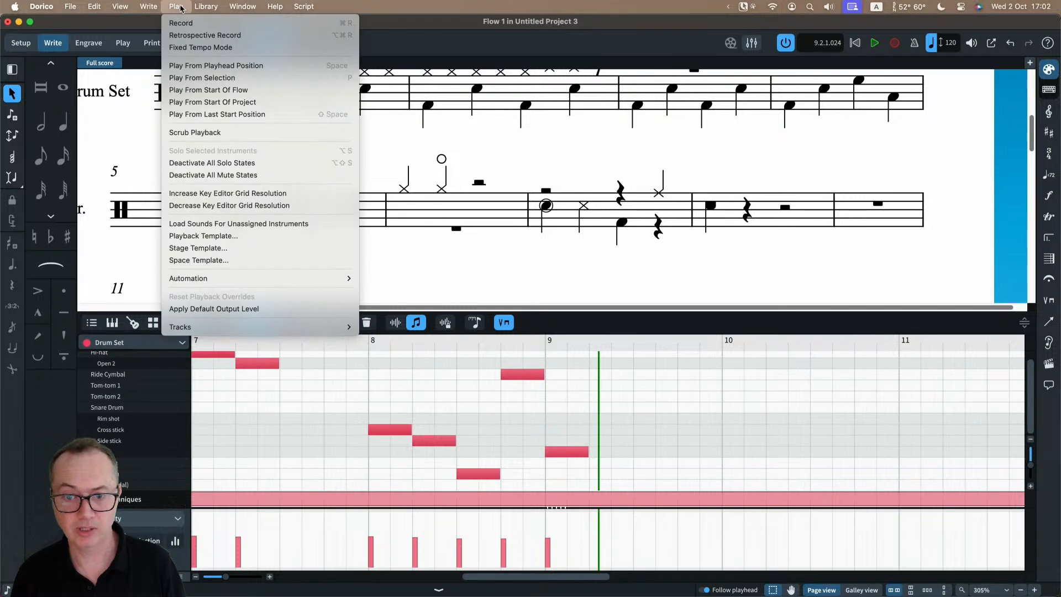
{"action": "left_click", "coordinate": [181, 7]}
{"action": "left_click", "coordinate": [123, 43]}
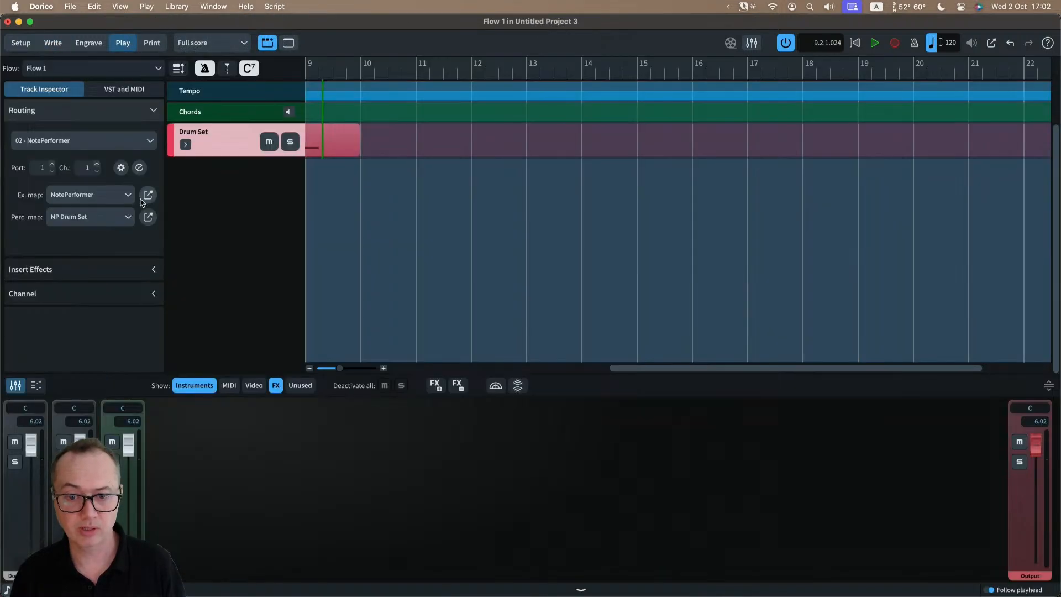
{"action": "left_click", "coordinate": [147, 217]}
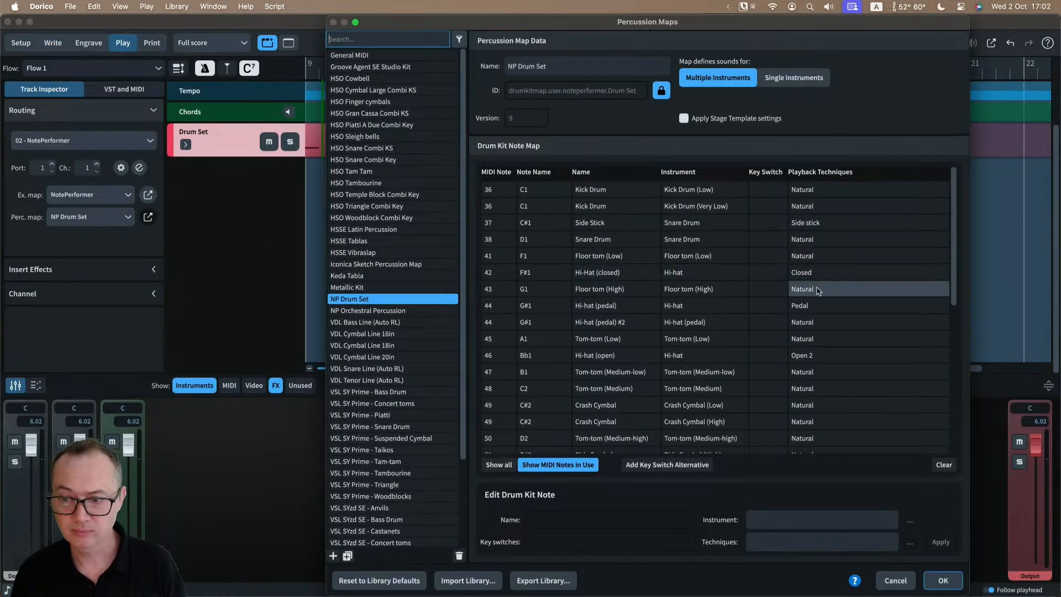
- Examine the Floor tom (High) entry and browse the instruments and playback techniques in the NP Drum Set note map
{"action": "scroll", "coordinate": [840, 300], "scroll_direction": "down", "scroll_amount": 1}
{"action": "left_click", "coordinate": [697, 272]}
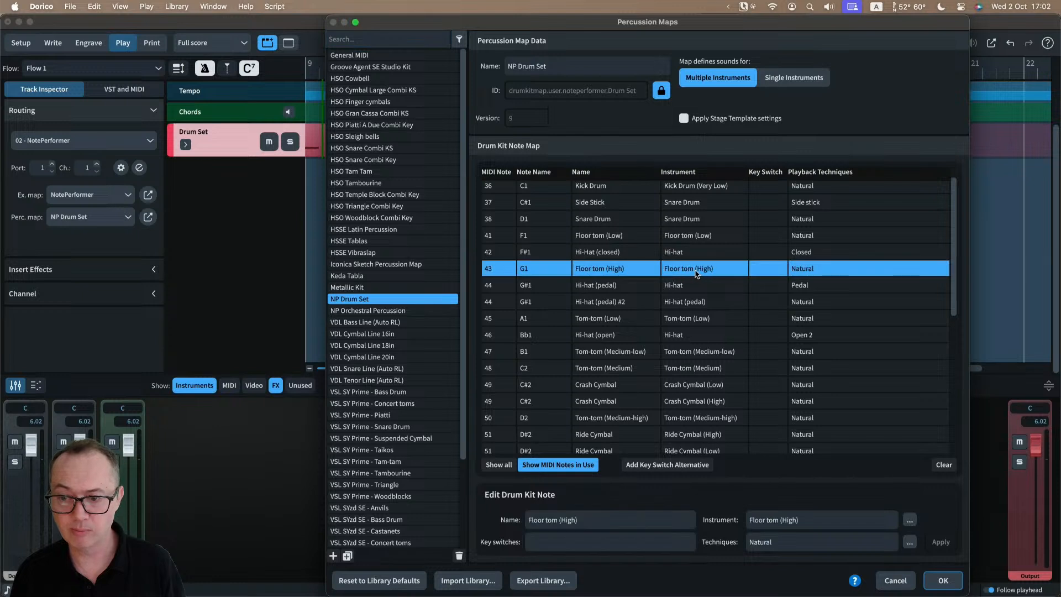
{"action": "left_click", "coordinate": [695, 237]}
{"action": "left_click", "coordinate": [687, 271]}
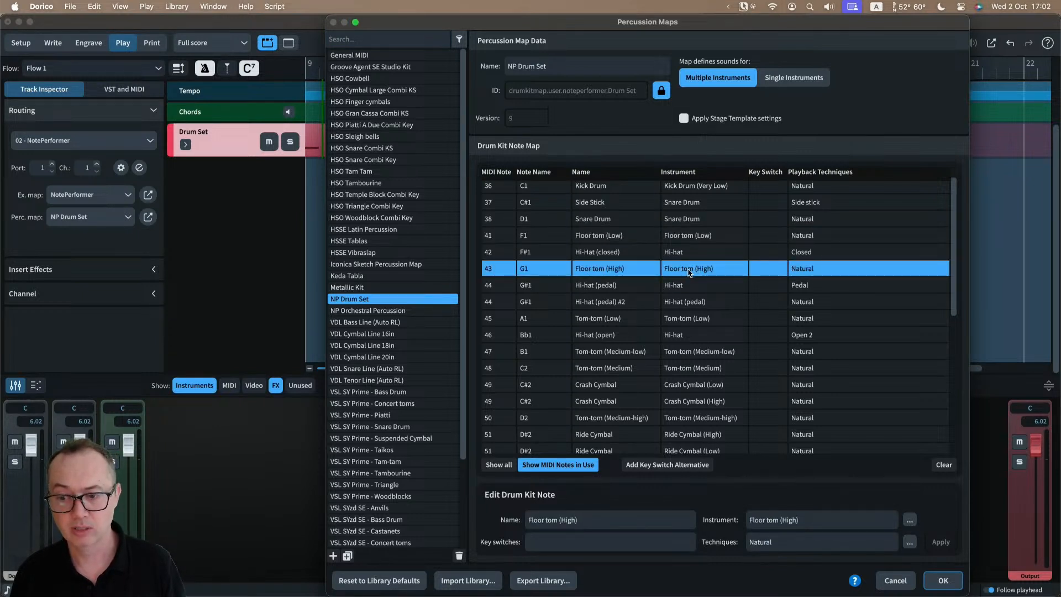
{"action": "scroll", "coordinate": [704, 431], "scroll_direction": "down", "scroll_amount": 5}
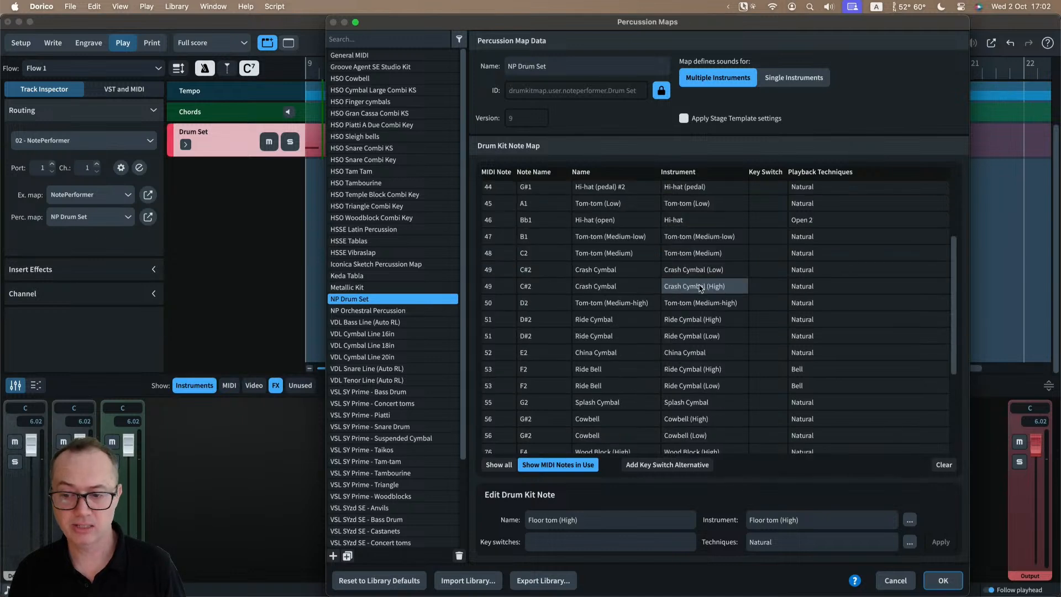
{"action": "scroll", "coordinate": [706, 326], "scroll_direction": "up", "scroll_amount": 5}
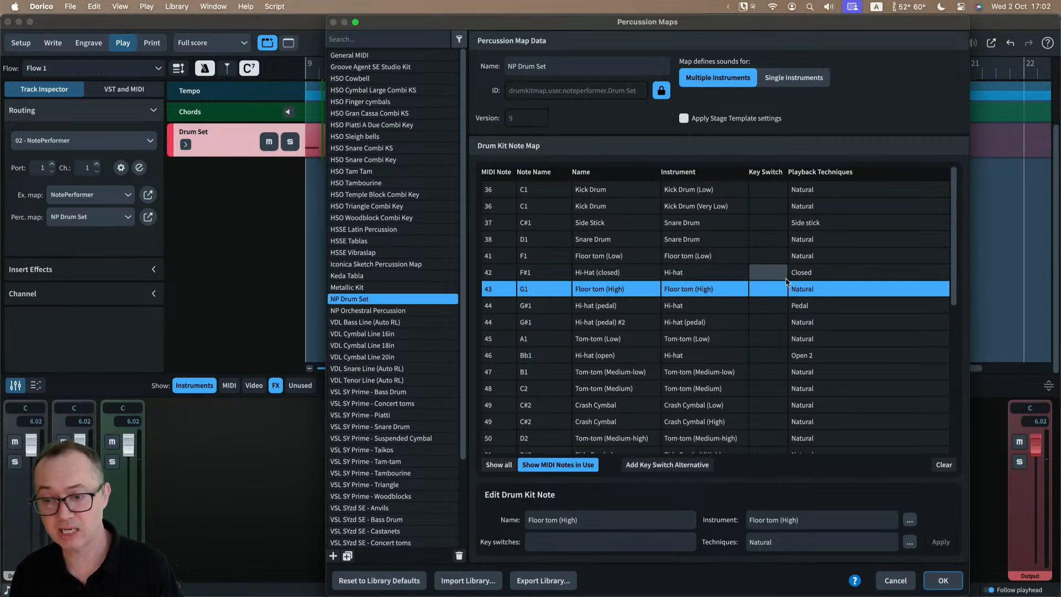
- Inspect the Floor tom (Low), medium tom-tom and crash cymbal entries in the drum map, and close it without saving
{"action": "left_click", "coordinate": [691, 258]}
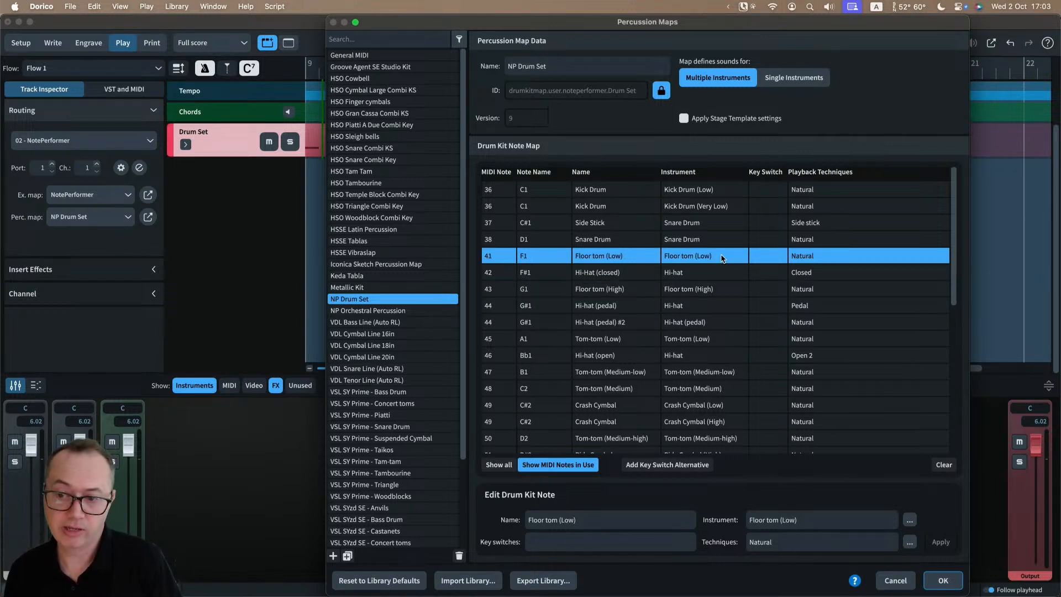
{"action": "left_click", "coordinate": [722, 372]}
{"action": "scroll", "coordinate": [712, 374], "scroll_direction": "down", "scroll_amount": 1}
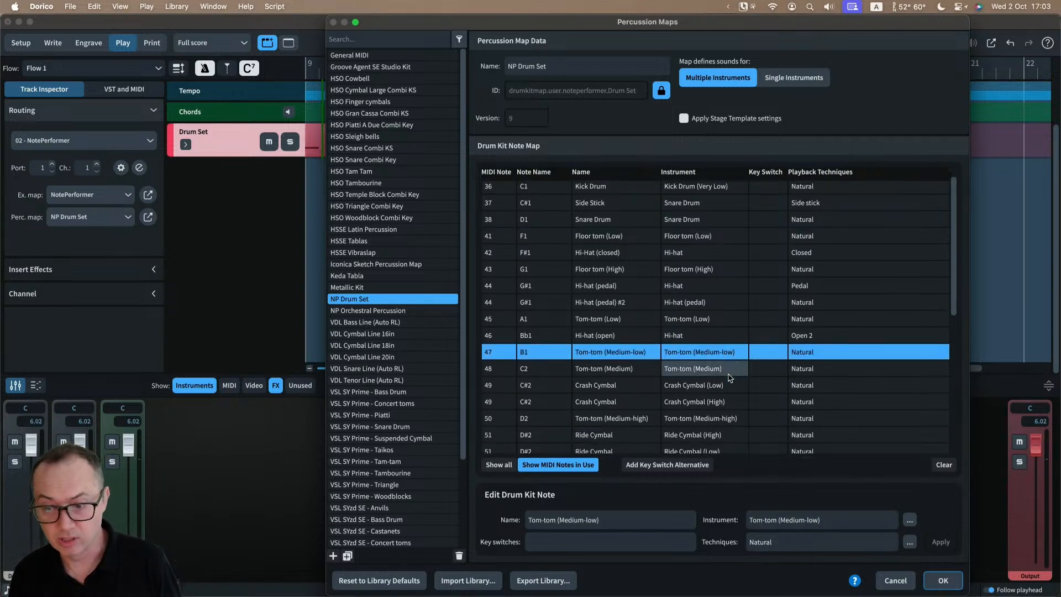
{"action": "left_click", "coordinate": [724, 374]}
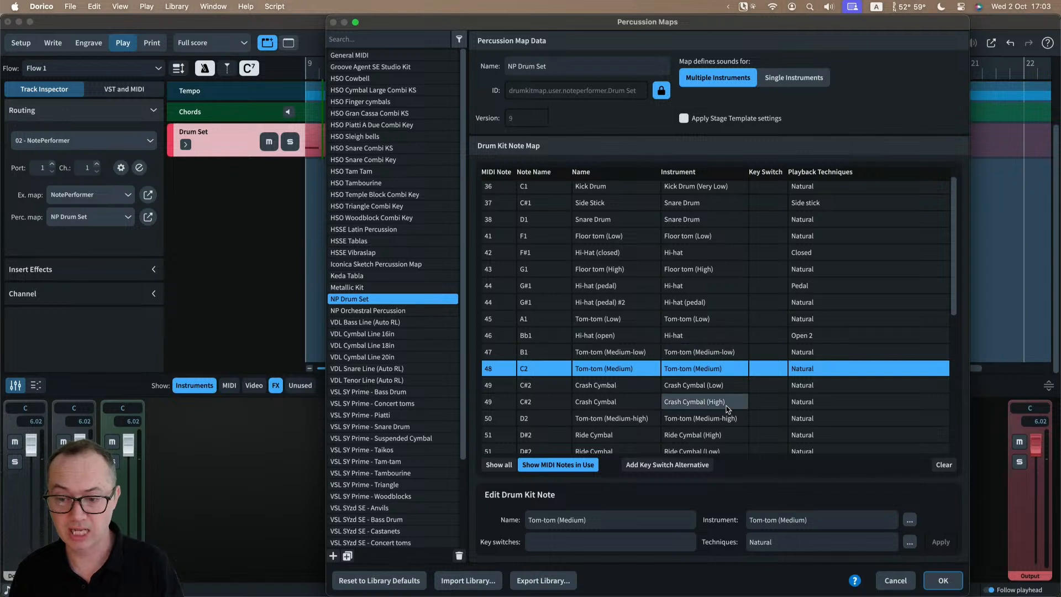
{"action": "scroll", "coordinate": [725, 373], "scroll_direction": "down", "scroll_amount": 1}
{"action": "left_click", "coordinate": [725, 371]}
{"action": "left_click", "coordinate": [725, 376]}
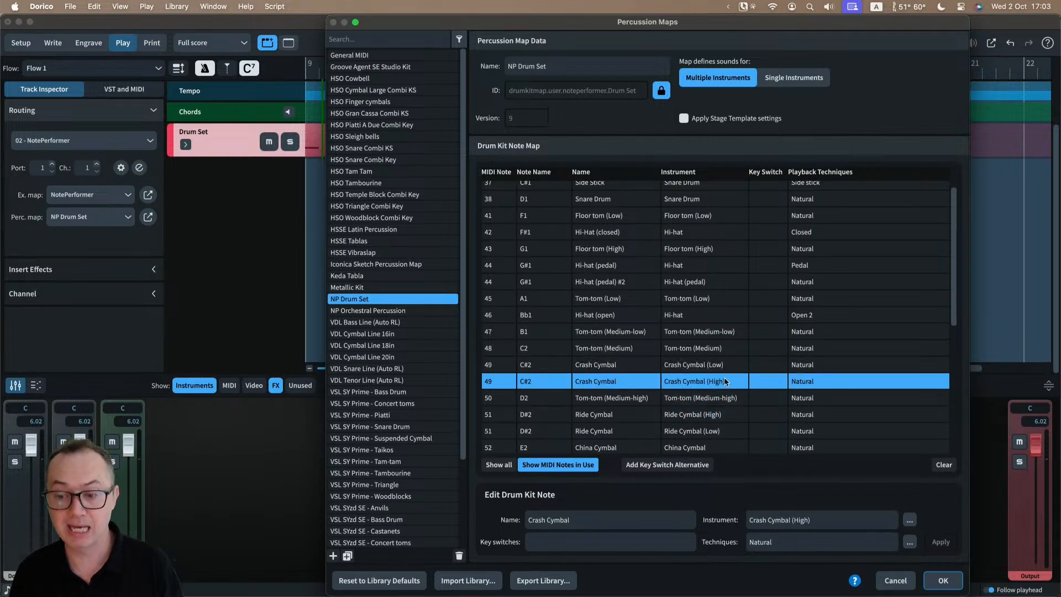
{"action": "left_click", "coordinate": [725, 371]}
{"action": "left_click", "coordinate": [725, 377]}
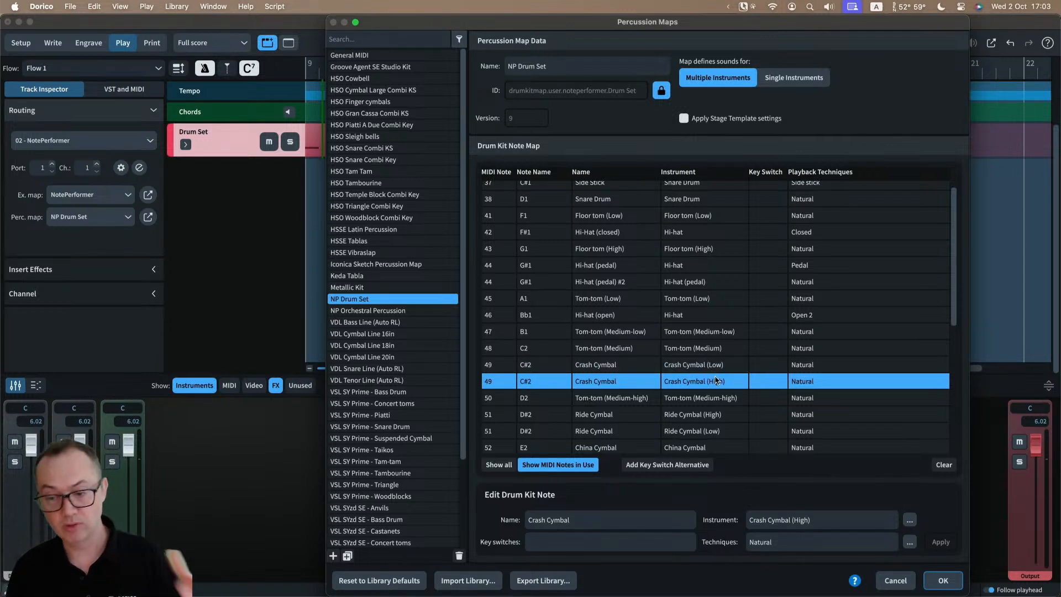
{"action": "left_click", "coordinate": [899, 581]}
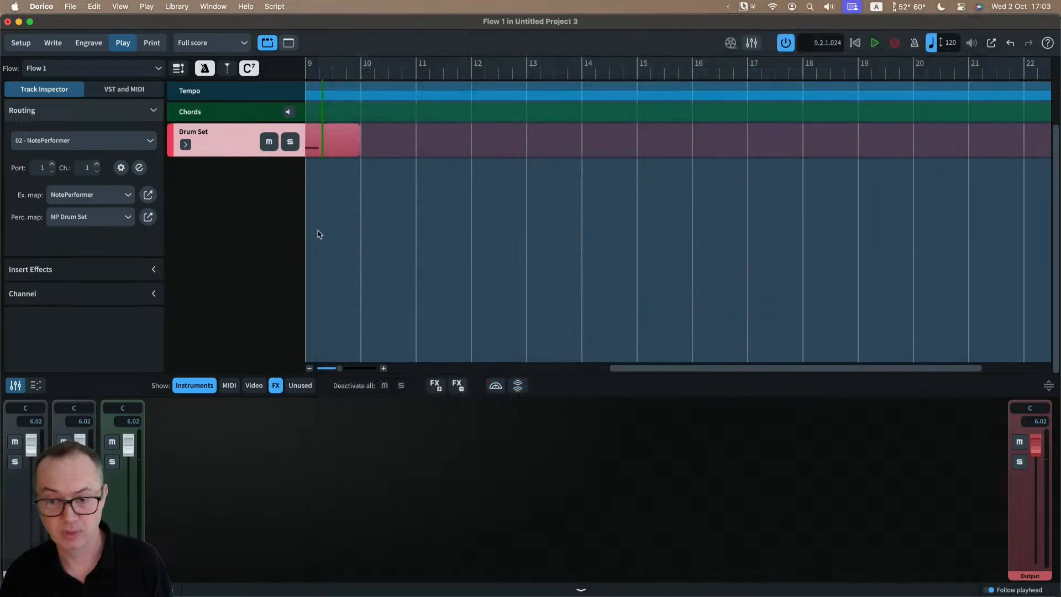
- Apply the playback template "Iconica Sketch, HSO, HALion Sonic Sel., Olympus, GASE" to the project
{"action": "left_click", "coordinate": [147, 7]}
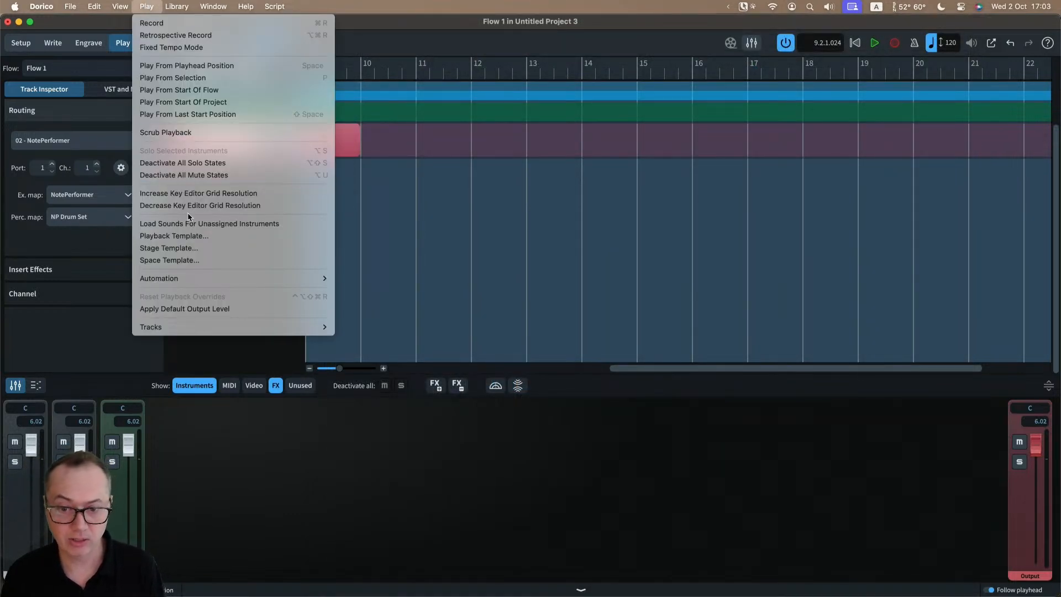
{"action": "left_click", "coordinate": [186, 236]}
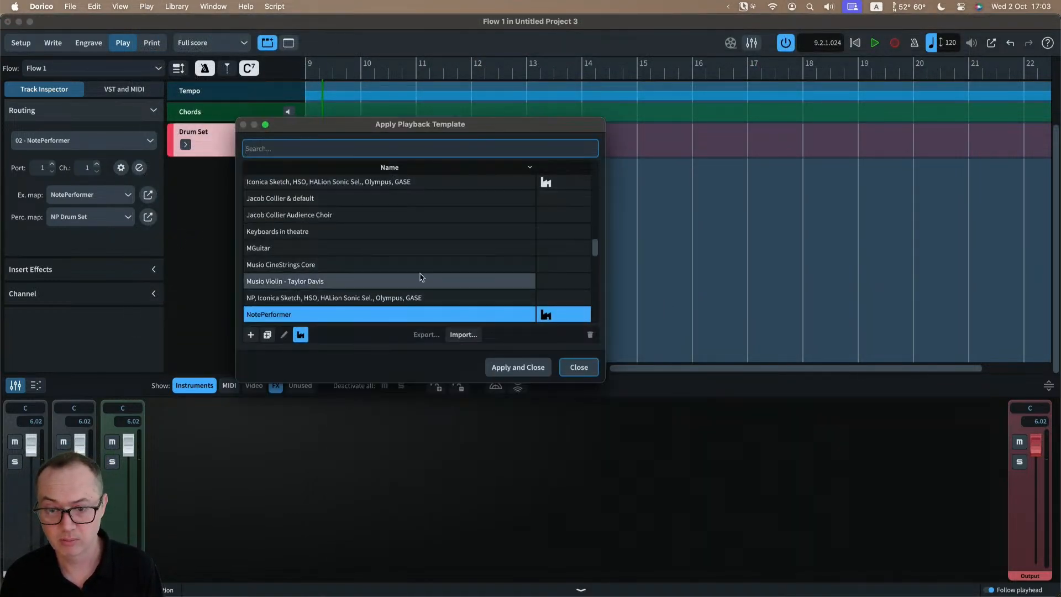
{"action": "scroll", "coordinate": [419, 280], "scroll_direction": "down", "scroll_amount": 5}
{"action": "scroll", "coordinate": [419, 289], "scroll_direction": "up", "scroll_amount": 8}
{"action": "scroll", "coordinate": [419, 289], "scroll_direction": "up", "scroll_amount": 1}
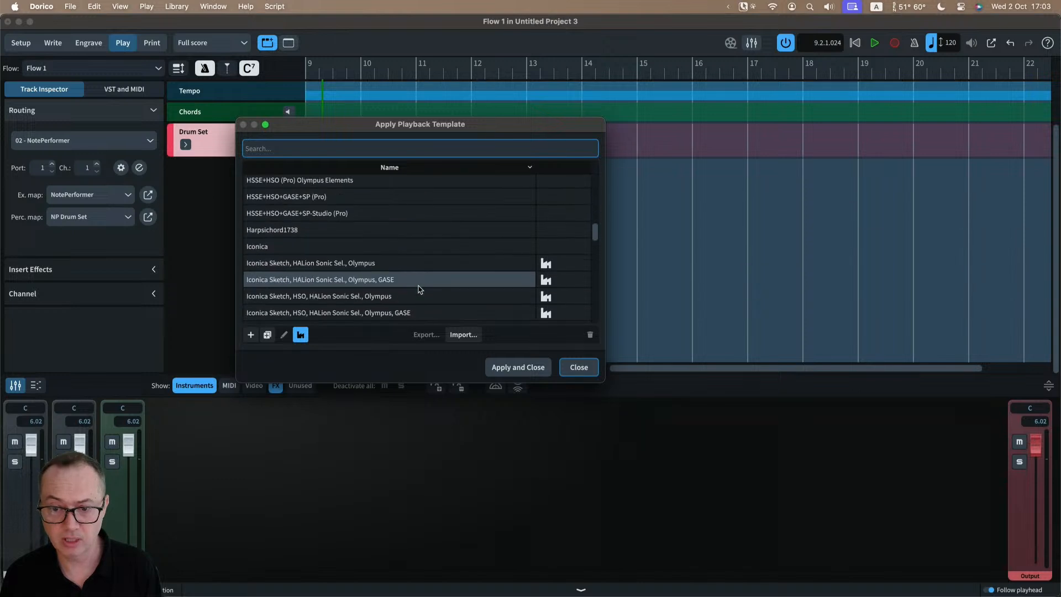
{"action": "scroll", "coordinate": [419, 296], "scroll_direction": "down", "scroll_amount": 1}
{"action": "left_click", "coordinate": [387, 269]}
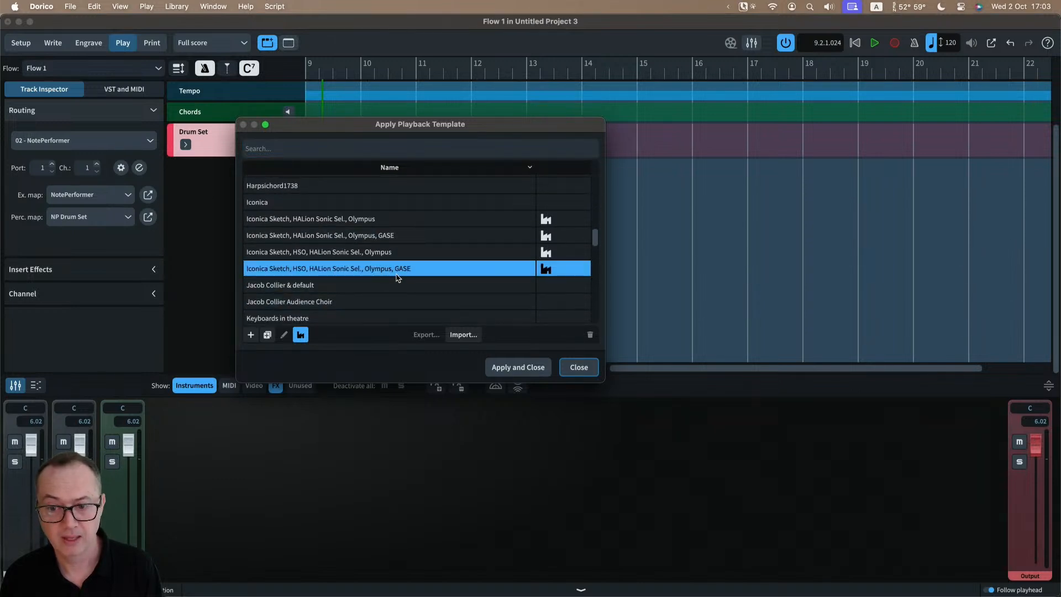
{"action": "left_click", "coordinate": [517, 367]}
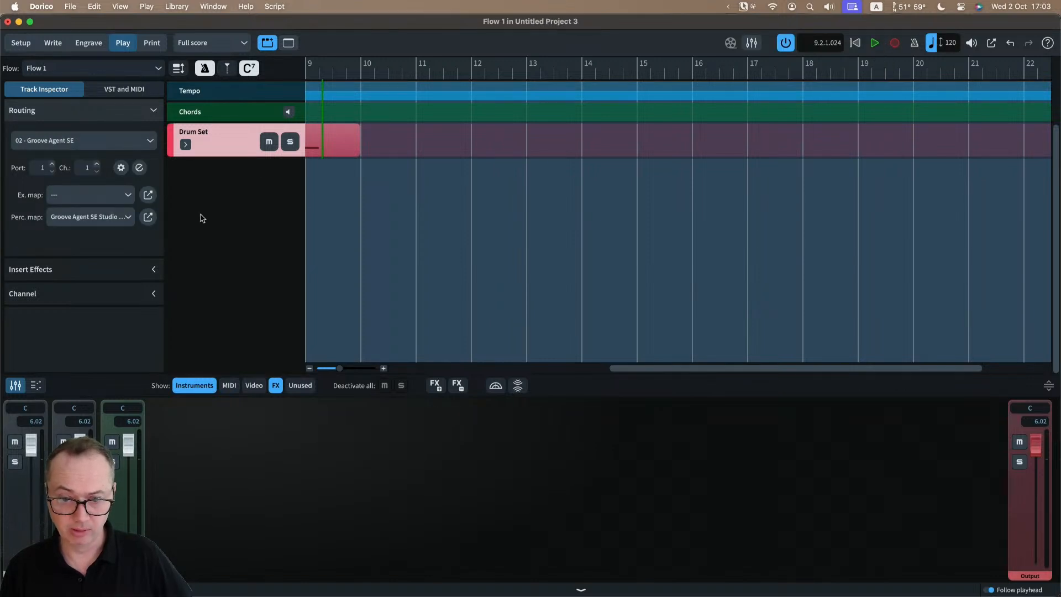
- View the Groove Agent SE Studio Kit percussion map assigned to the Drum Set track, and close it without saving
{"action": "left_click", "coordinate": [147, 217]}
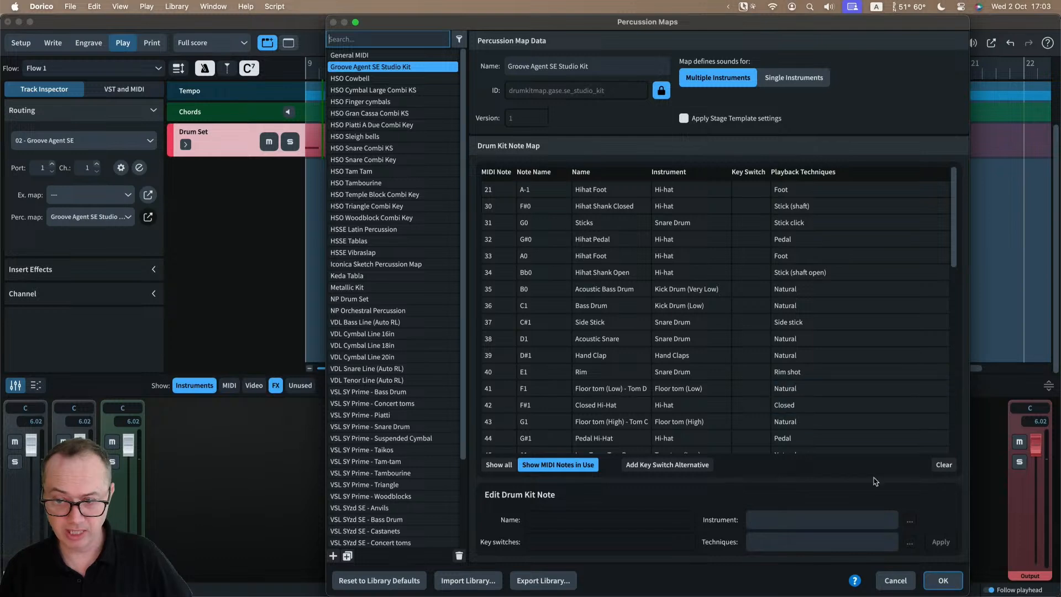
{"action": "left_click", "coordinate": [895, 580]}
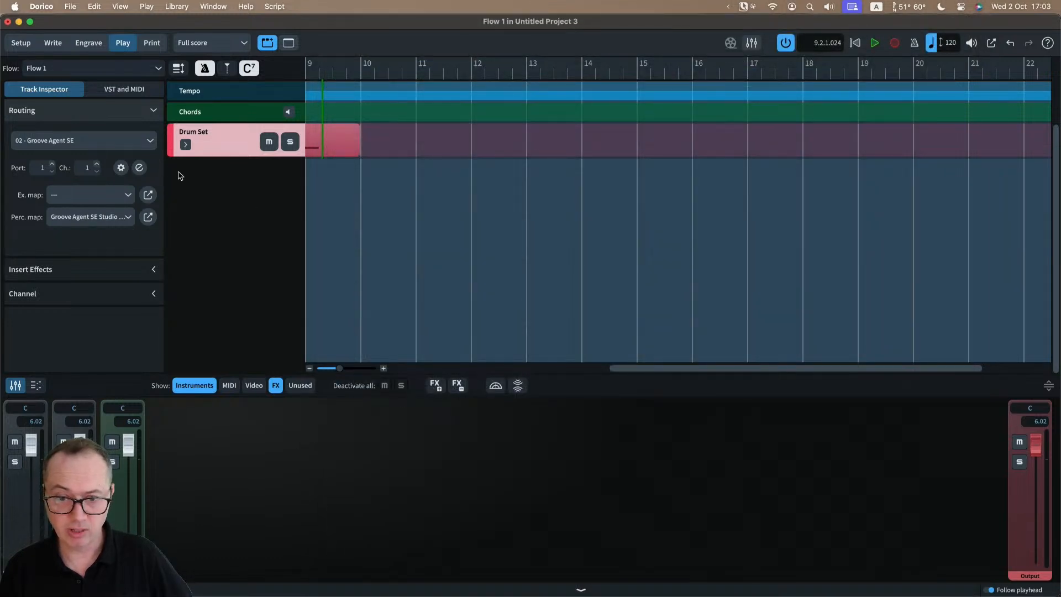
- Open the Groove Agent SE instrument window beside a half-width project window, and switch the project to Write mode
{"action": "left_click", "coordinate": [139, 168]}
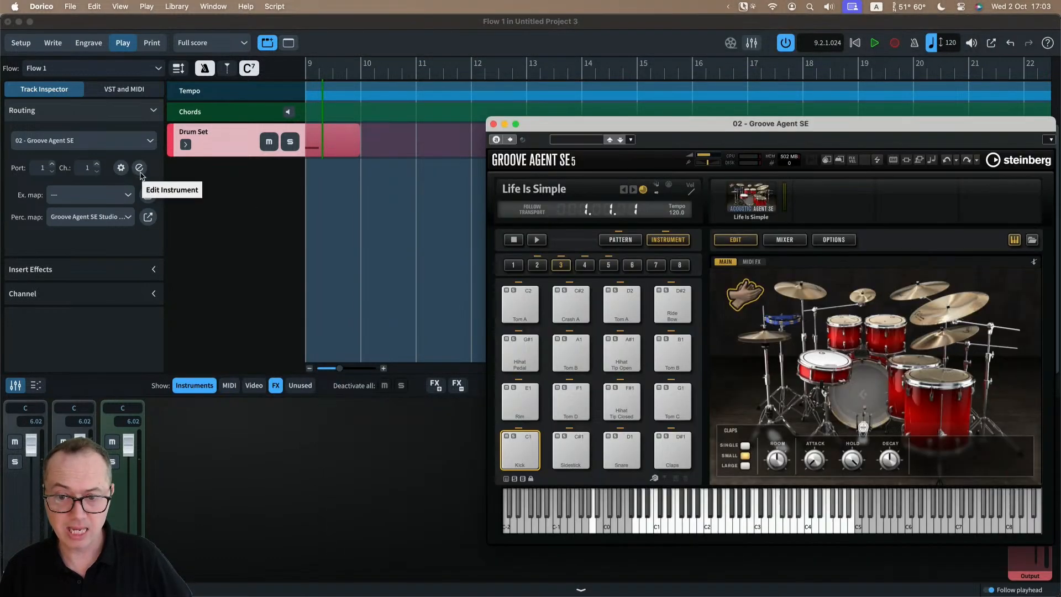
{"action": "left_click_drag", "start_coordinate": [628, 126], "coordinate": [633, 119]}
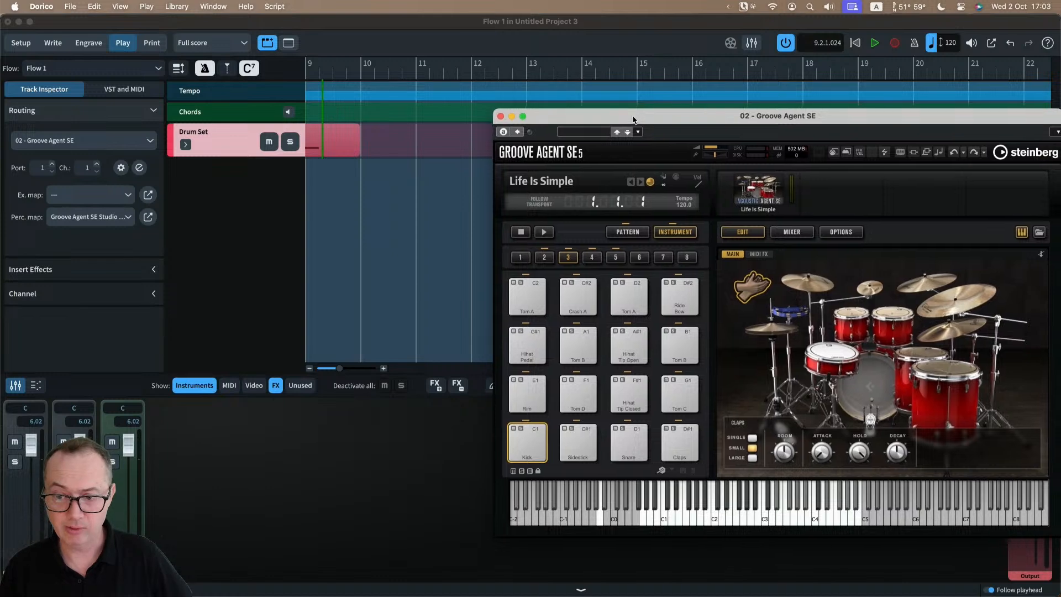
{"action": "left_click_drag", "start_coordinate": [458, 22], "coordinate": [3, 56]}
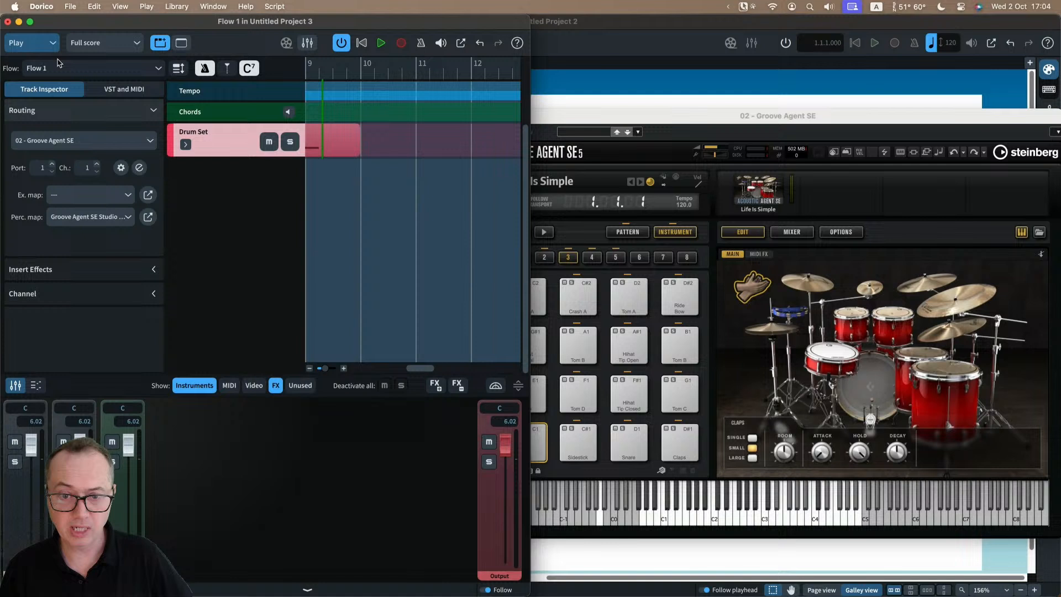
{"action": "left_click", "coordinate": [31, 43]}
{"action": "left_click", "coordinate": [19, 62]}
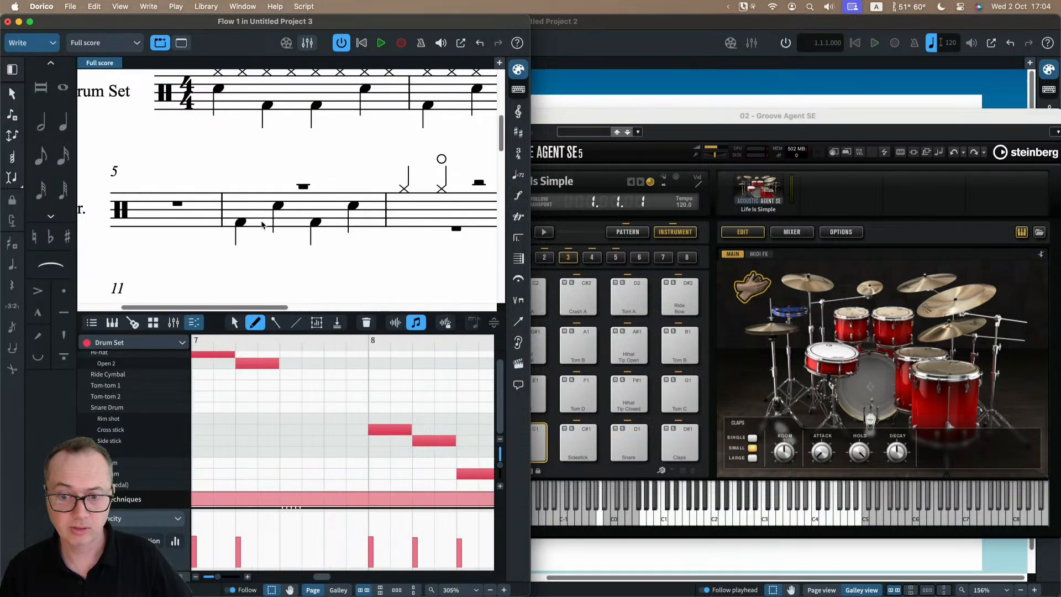
- Audition the kick and snare notes in bar 6 against the Groove Agent SE pads, moving the instrument window clear of the score
{"action": "left_click", "coordinate": [316, 222]}
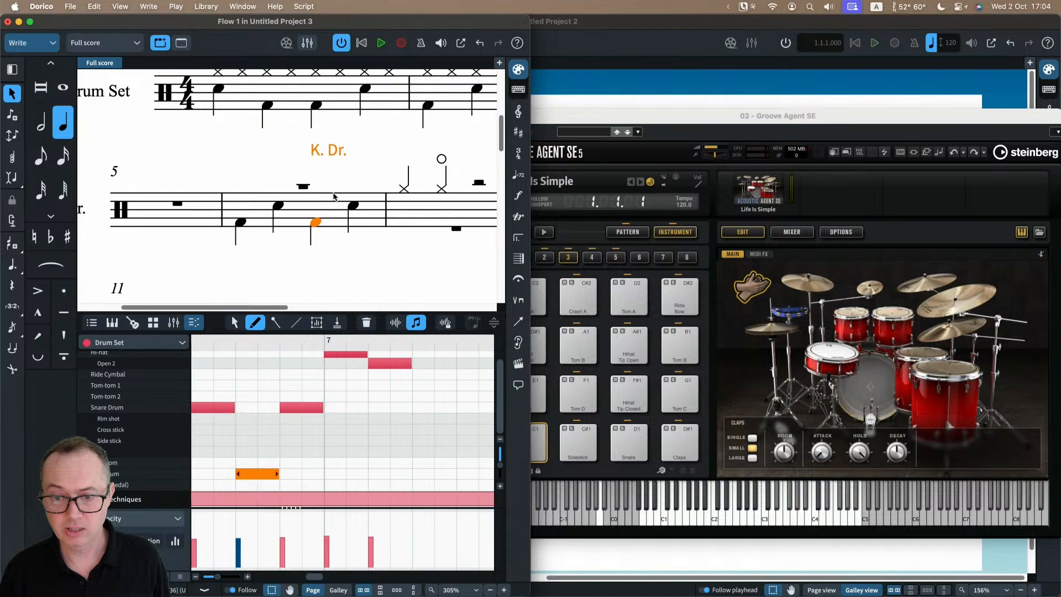
{"action": "left_click", "coordinate": [351, 207]}
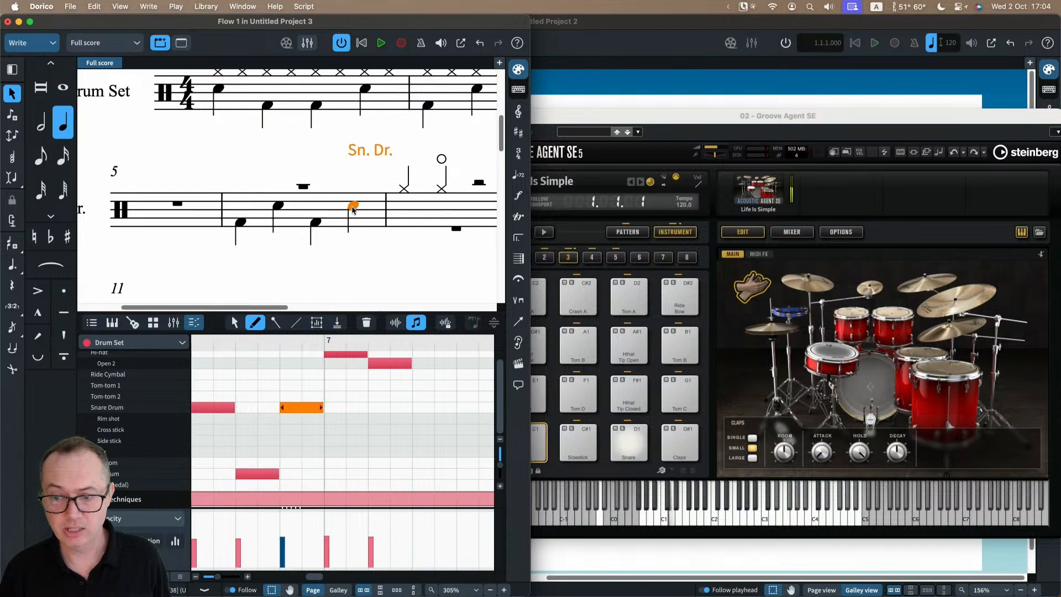
{"action": "left_click", "coordinate": [663, 124]}
{"action": "left_click_drag", "start_coordinate": [662, 124], "coordinate": [691, 126]}
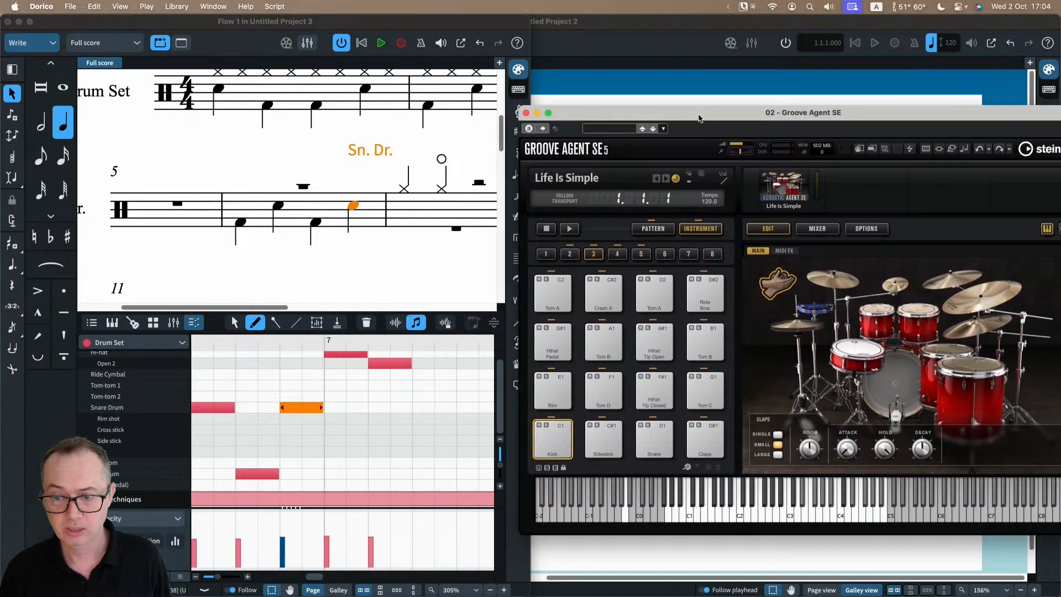
{"action": "left_click", "coordinate": [243, 222]}
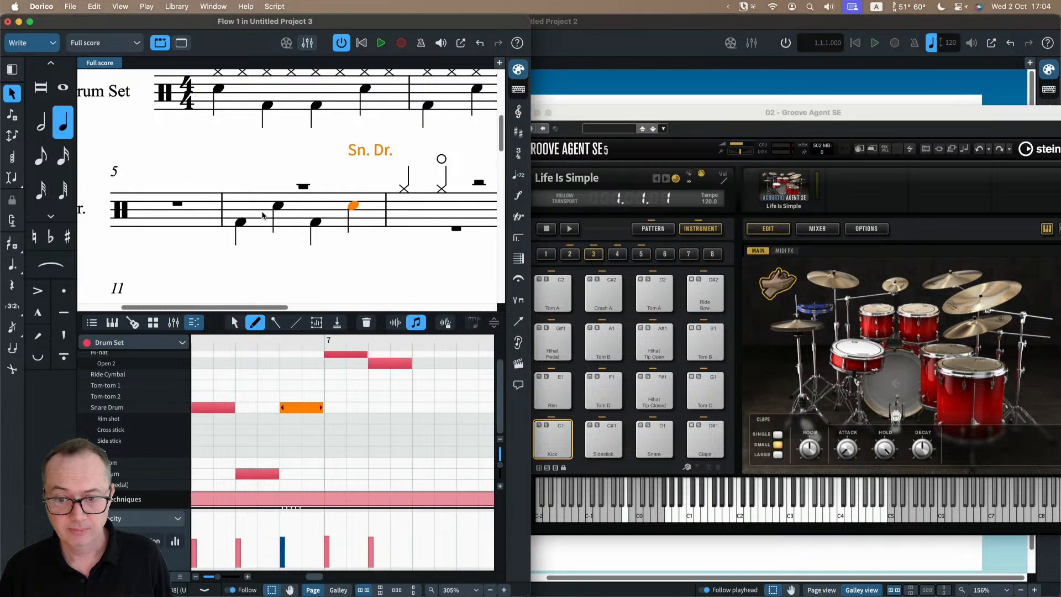
{"action": "left_click", "coordinate": [278, 207]}
{"action": "left_click", "coordinate": [316, 222]}
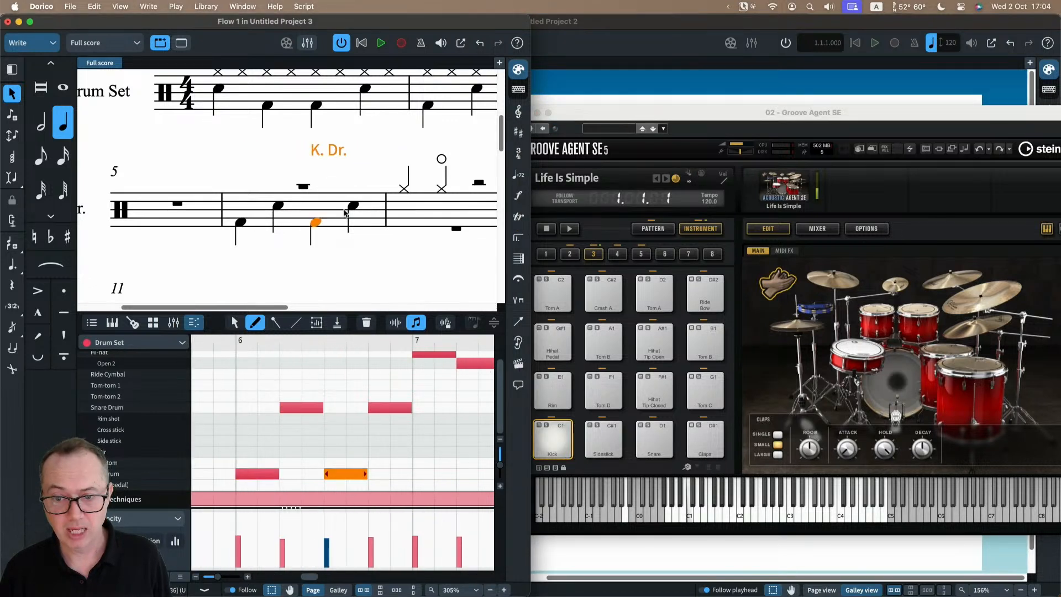
{"action": "left_click", "coordinate": [353, 206]}
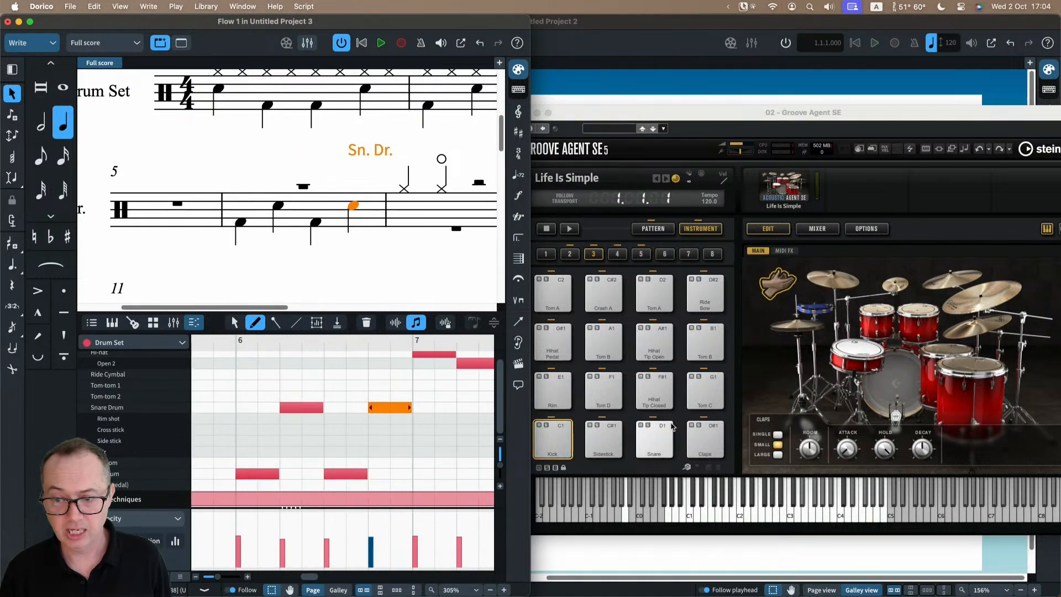
- Audition the snare, Tom A and Crash A on the Groove Agent SE drum kit picture
{"action": "left_click", "coordinate": [862, 353]}
{"action": "left_click", "coordinate": [875, 316]}
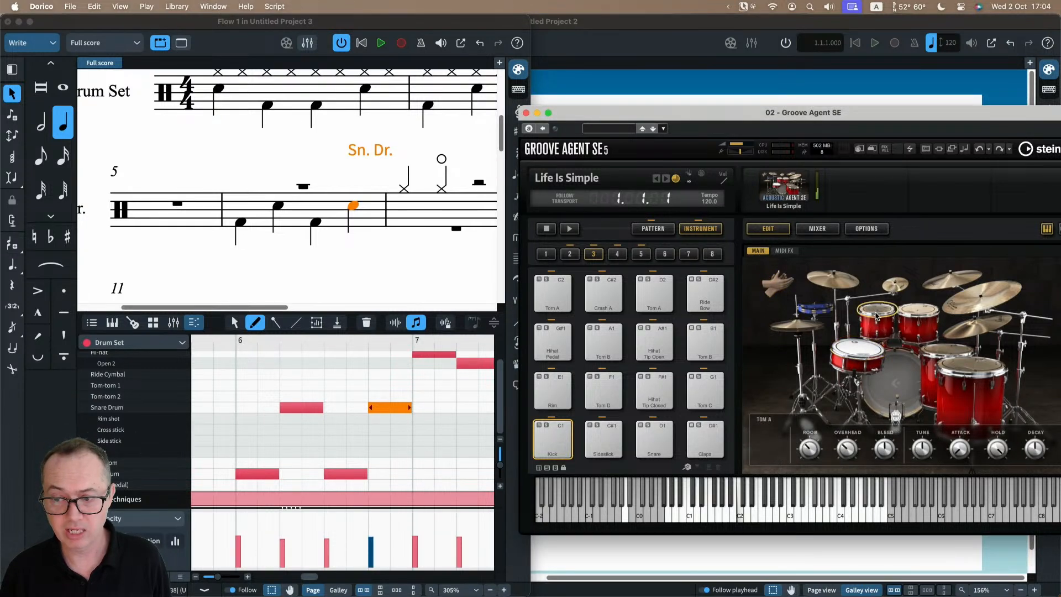
{"action": "left_click", "coordinate": [831, 281]}
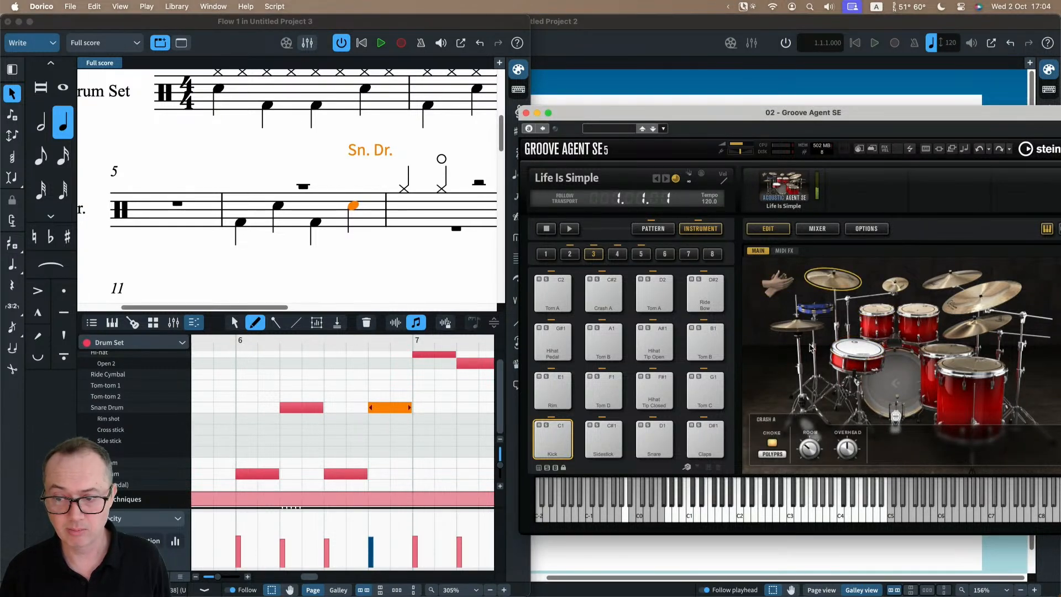
- Audition the tambourine and kick on the drum kit picture, and clear the snare note selection in the score
{"action": "left_click", "coordinate": [815, 308]}
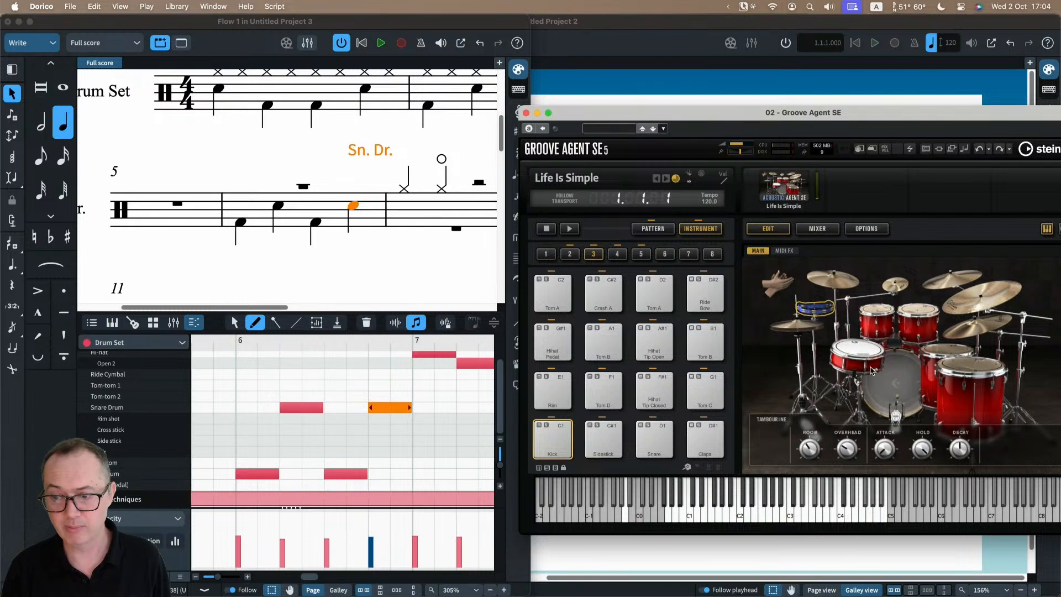
{"action": "left_click", "coordinate": [895, 380]}
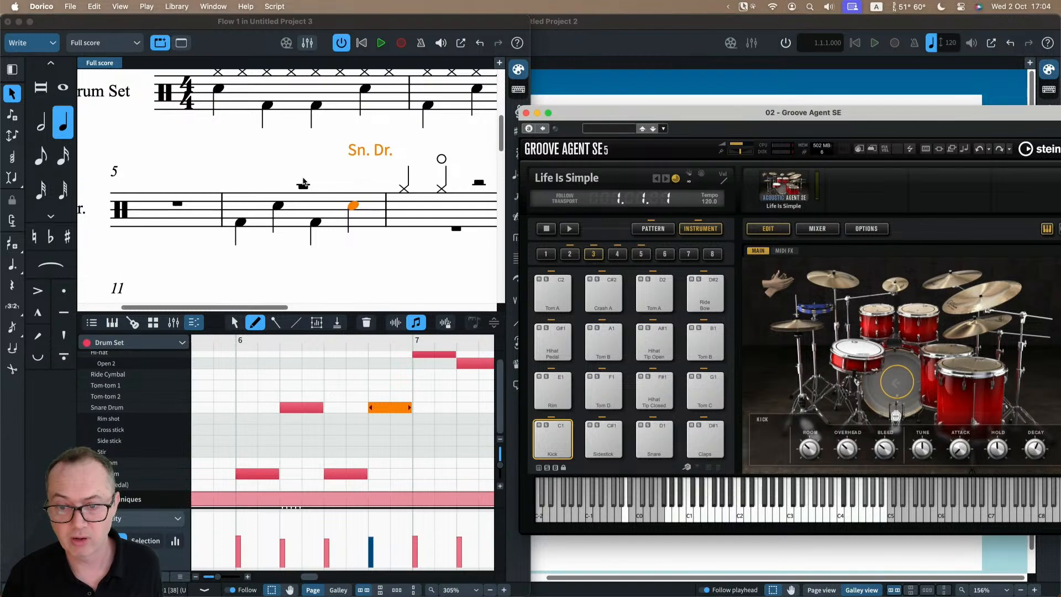
{"action": "left_click", "coordinate": [344, 173]}
{"action": "key", "text": "x"}
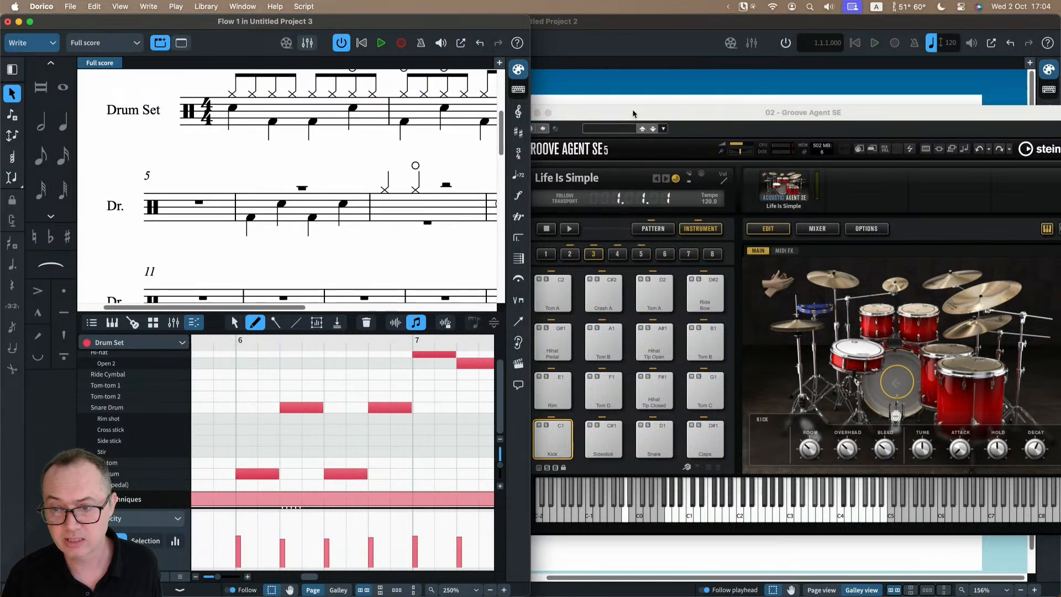
{"action": "left_click", "coordinate": [633, 114]}
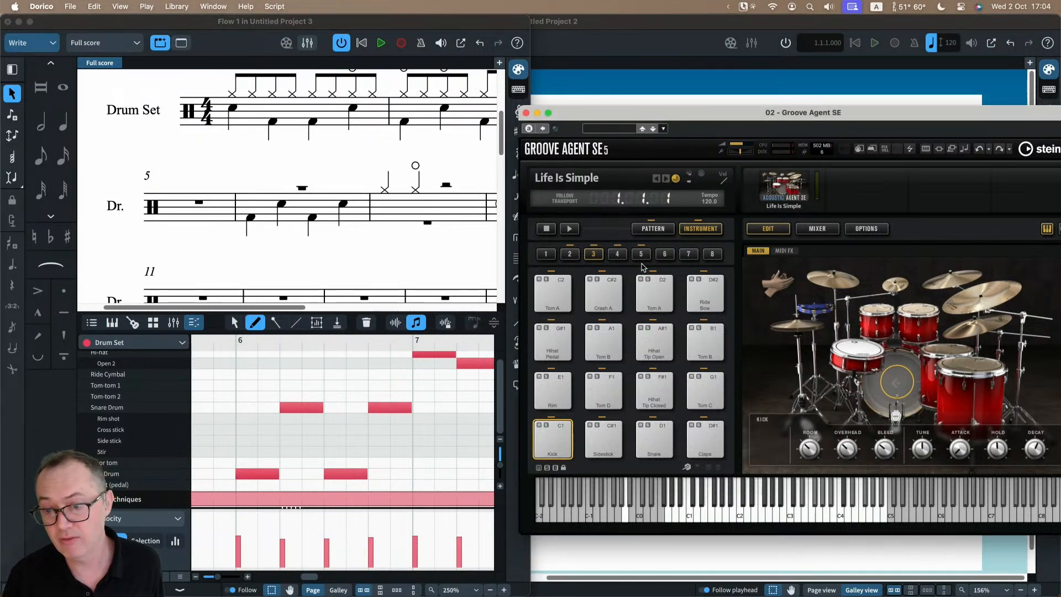
- Inspect pad groups 2, 3 and 4 in Groove Agent SE, auditioning the open Hihat Shank and Cowbell pads in group 4
{"action": "left_click", "coordinate": [569, 254]}
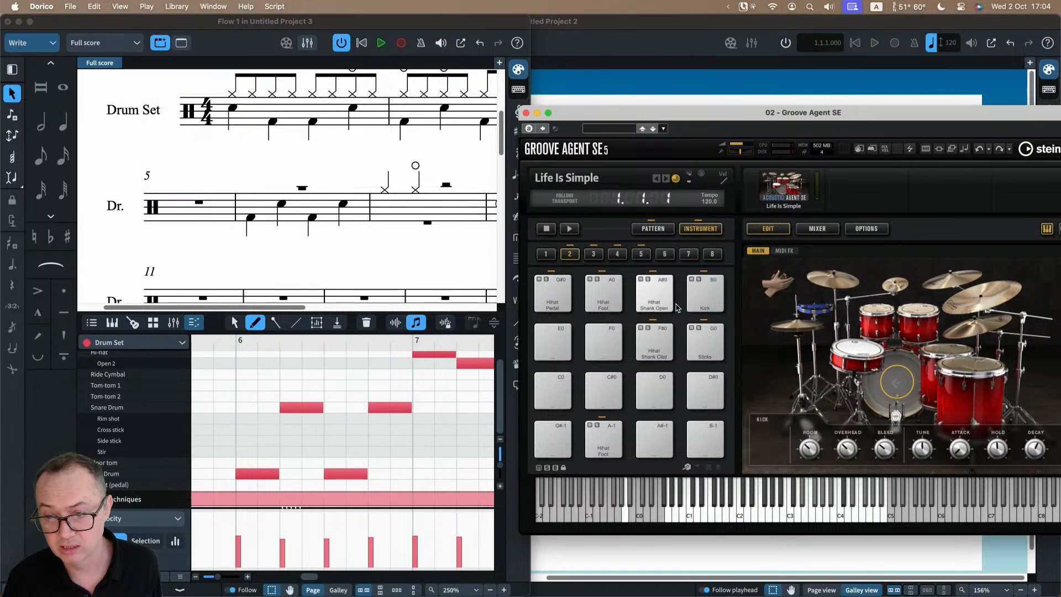
{"action": "left_click", "coordinate": [594, 255]}
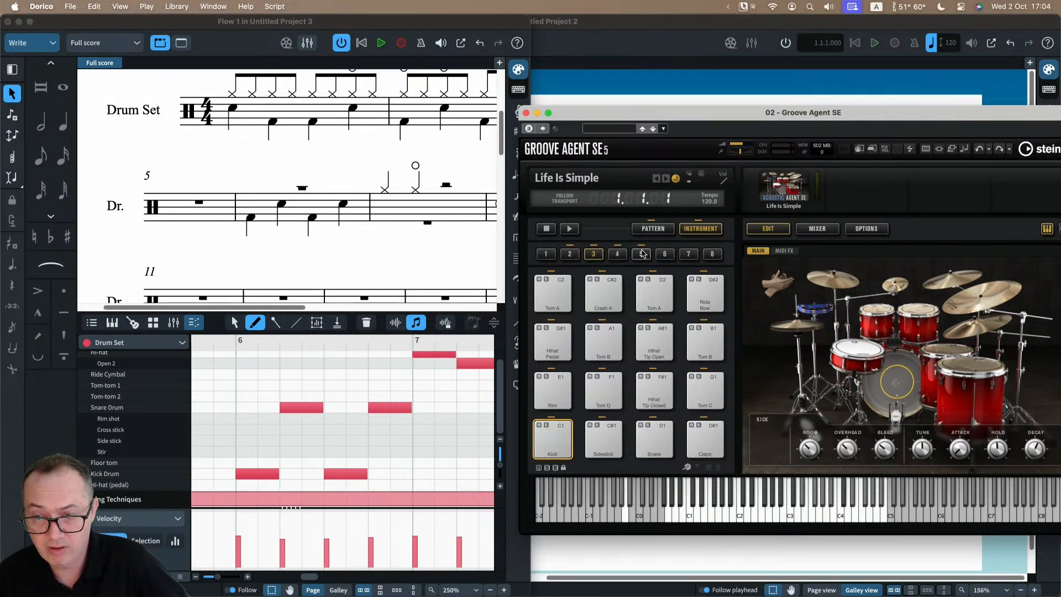
{"action": "left_click", "coordinate": [617, 254]}
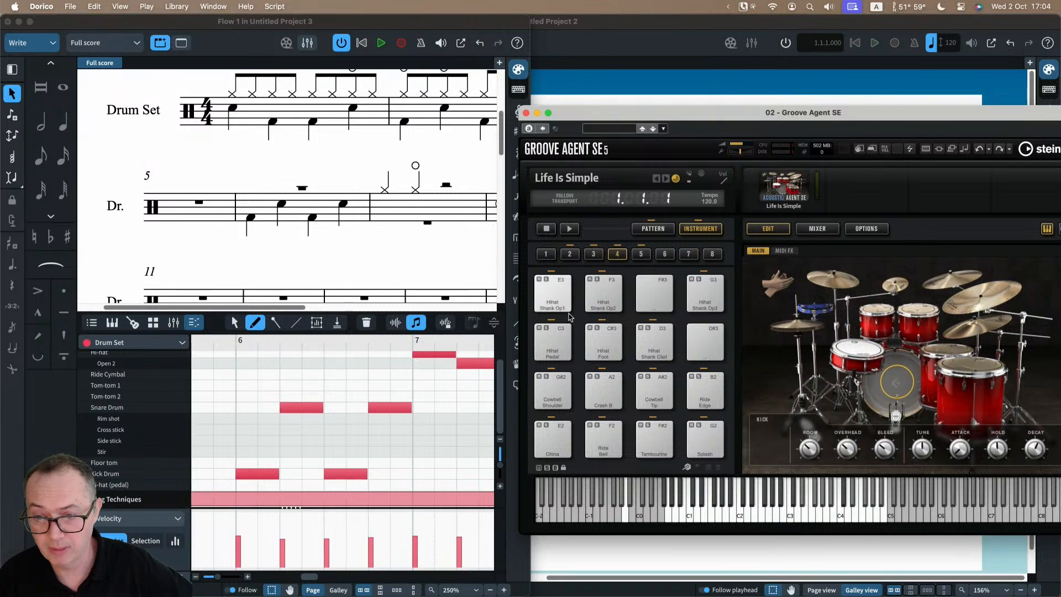
{"action": "left_click", "coordinate": [602, 300]}
{"action": "left_click", "coordinate": [559, 303]}
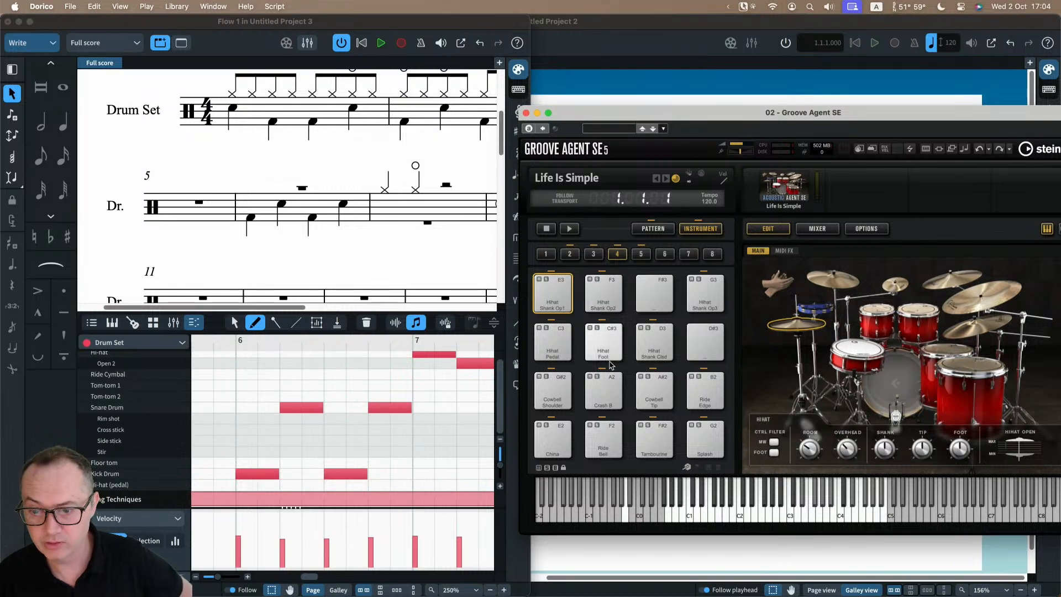
{"action": "left_click", "coordinate": [667, 393]}
{"action": "left_click", "coordinate": [568, 398]}
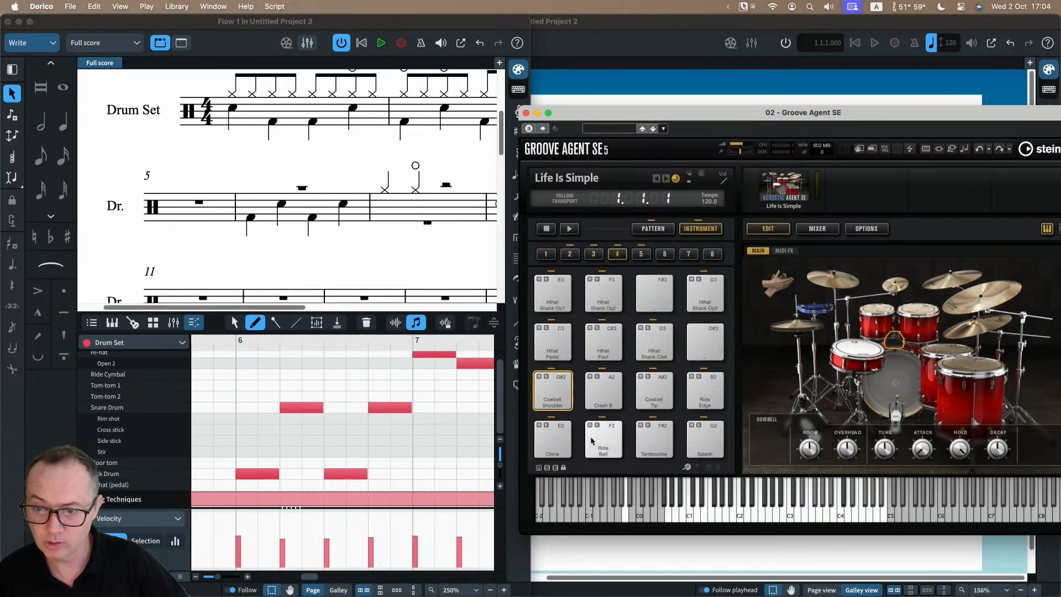
- Compare the sounds assigned in pad groups 5, 4 and 3, and return to group 4
{"action": "left_click", "coordinate": [641, 255]}
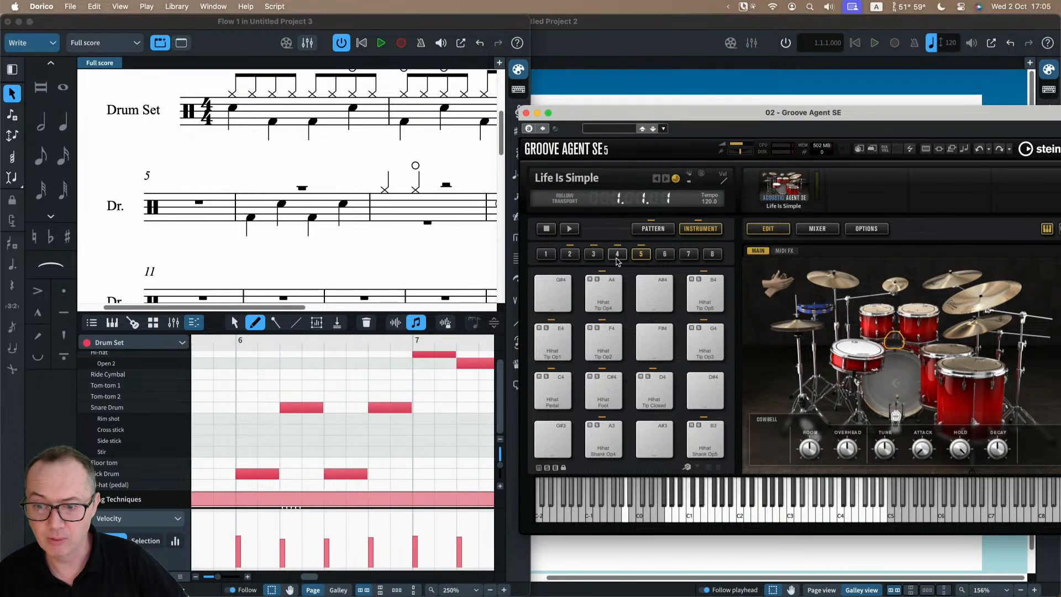
{"action": "left_click", "coordinate": [617, 255]}
{"action": "left_click", "coordinate": [595, 255]}
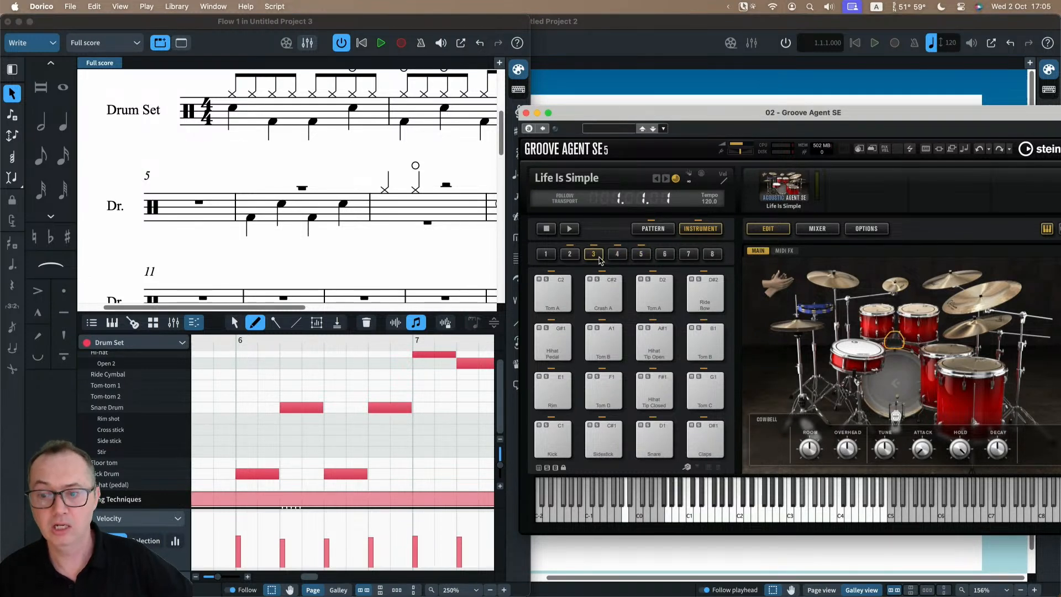
{"action": "left_click", "coordinate": [616, 255]}
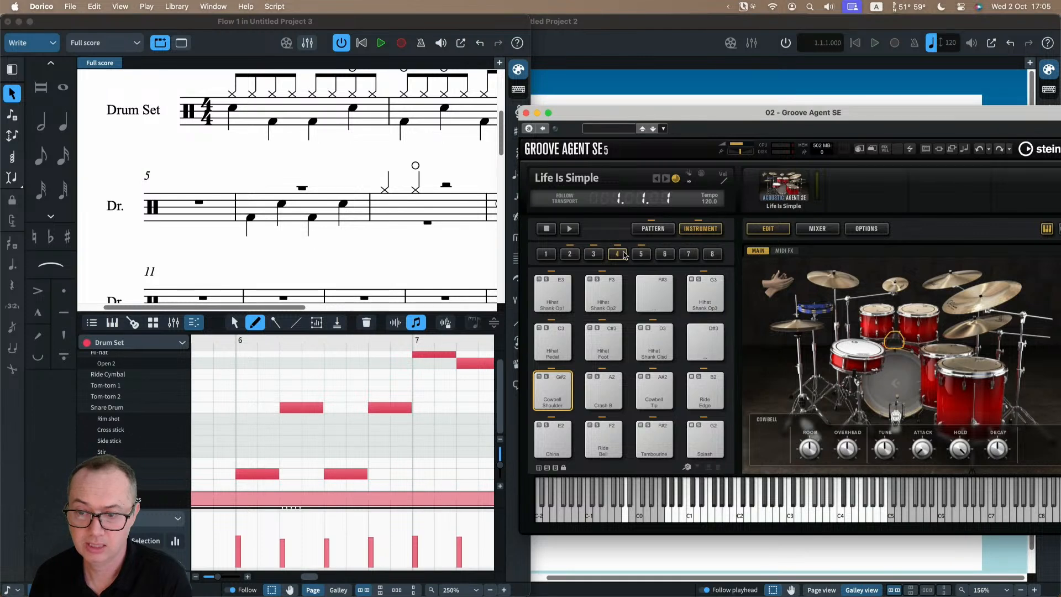
- Show Groove Agent SE's pattern pads and audition the Main 2 pattern on C0, stopping it when done
{"action": "left_click", "coordinate": [405, 244]}
{"action": "scroll", "coordinate": [396, 256], "scroll_direction": "down", "scroll_amount": 5}
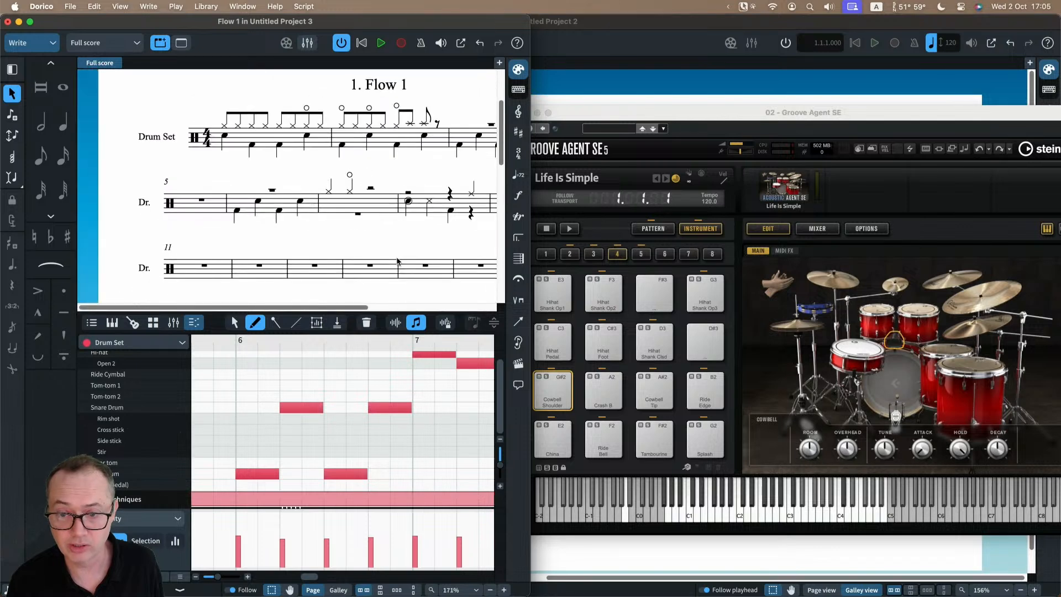
{"action": "left_click", "coordinate": [621, 144]}
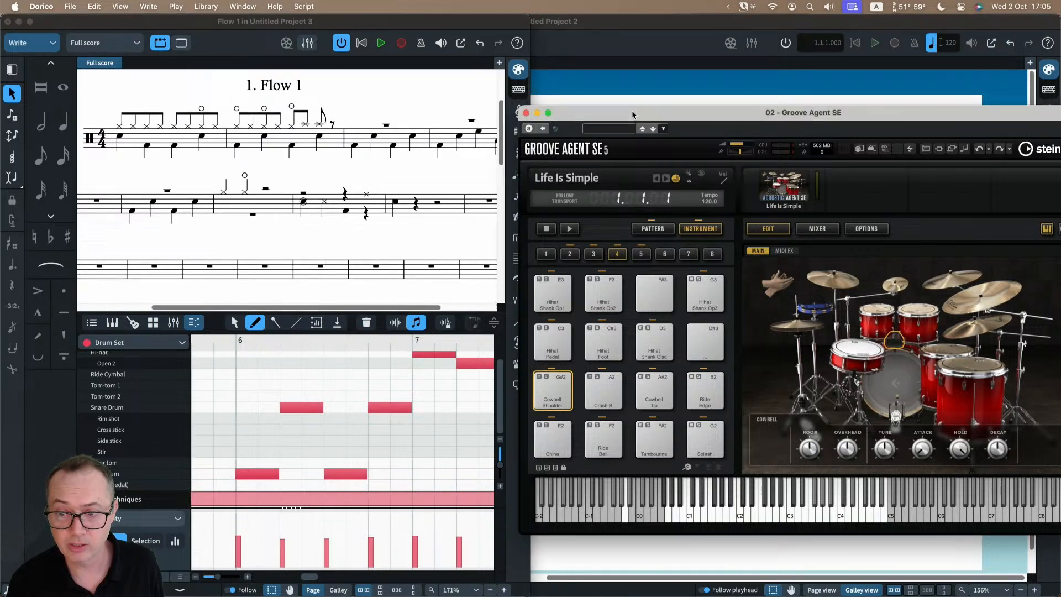
{"action": "left_click", "coordinate": [653, 228]}
{"action": "left_click", "coordinate": [549, 389]}
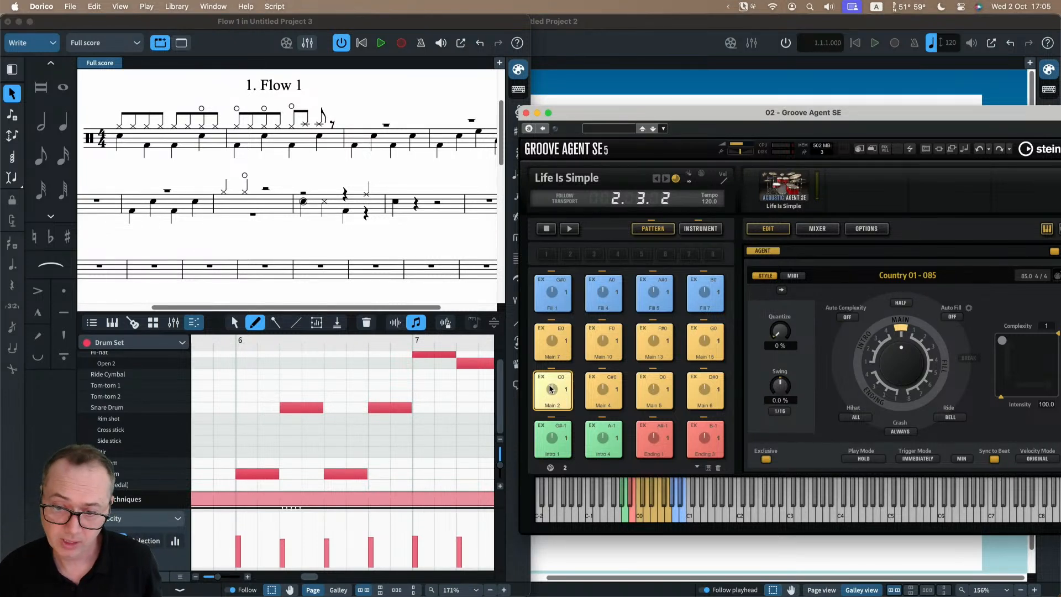
{"action": "left_click", "coordinate": [550, 388]}
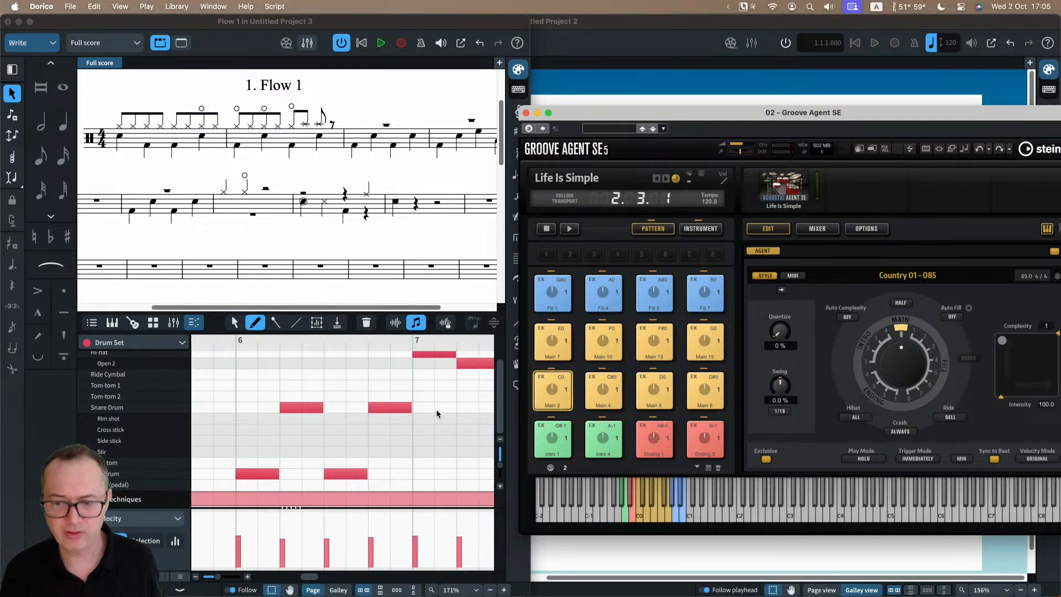
- Copy the Main 2 pattern from Groove Agent SE into the Drum Set's percussion editor at the start of bar 11
{"action": "scroll", "coordinate": [436, 408], "scroll_direction": "right", "scroll_amount": 10}
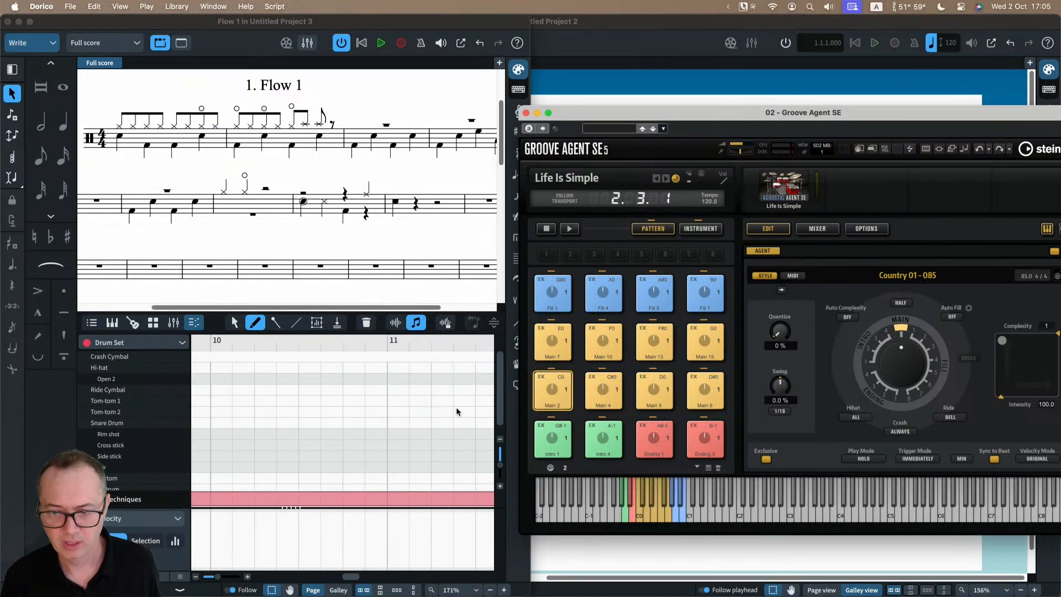
{"action": "left_click_drag", "start_coordinate": [554, 389], "coordinate": [391, 403]}
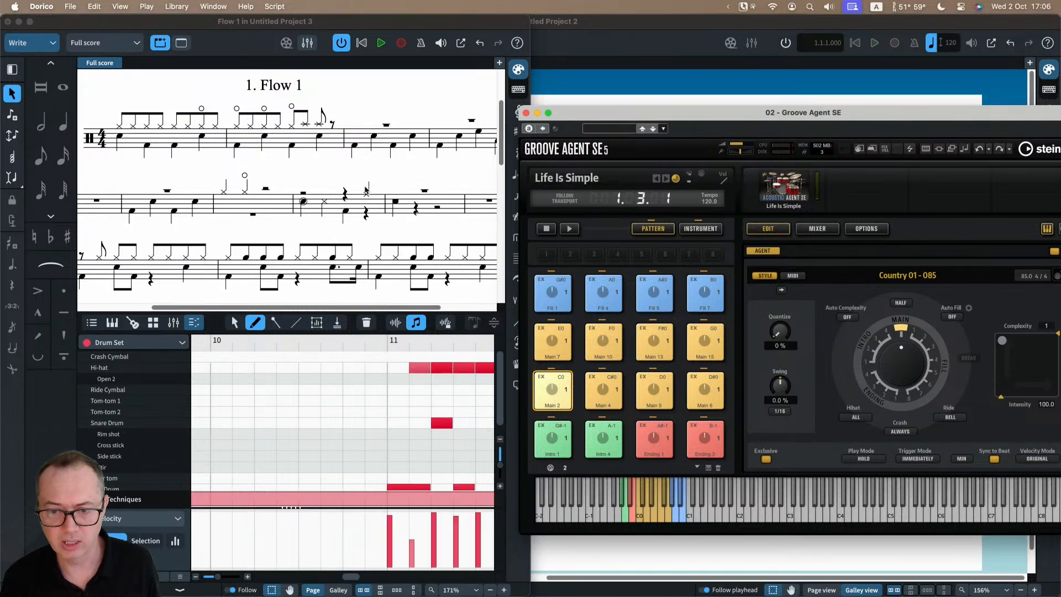
{"action": "left_click", "coordinate": [211, 228]}
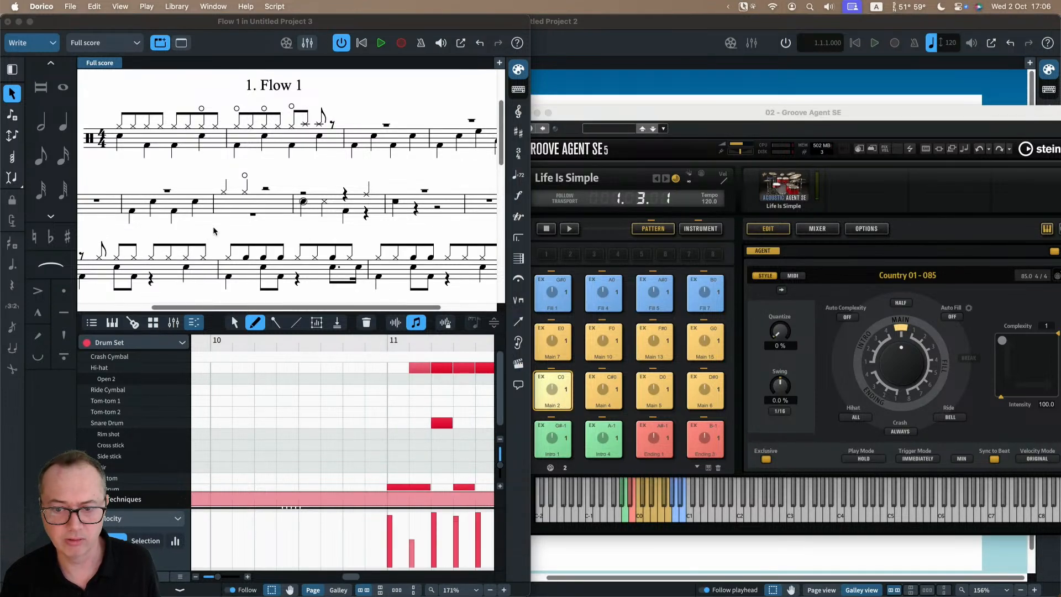
{"action": "scroll", "coordinate": [207, 228], "scroll_direction": "down", "scroll_amount": 3}
{"action": "scroll", "coordinate": [203, 228], "scroll_direction": "down", "scroll_amount": 2}
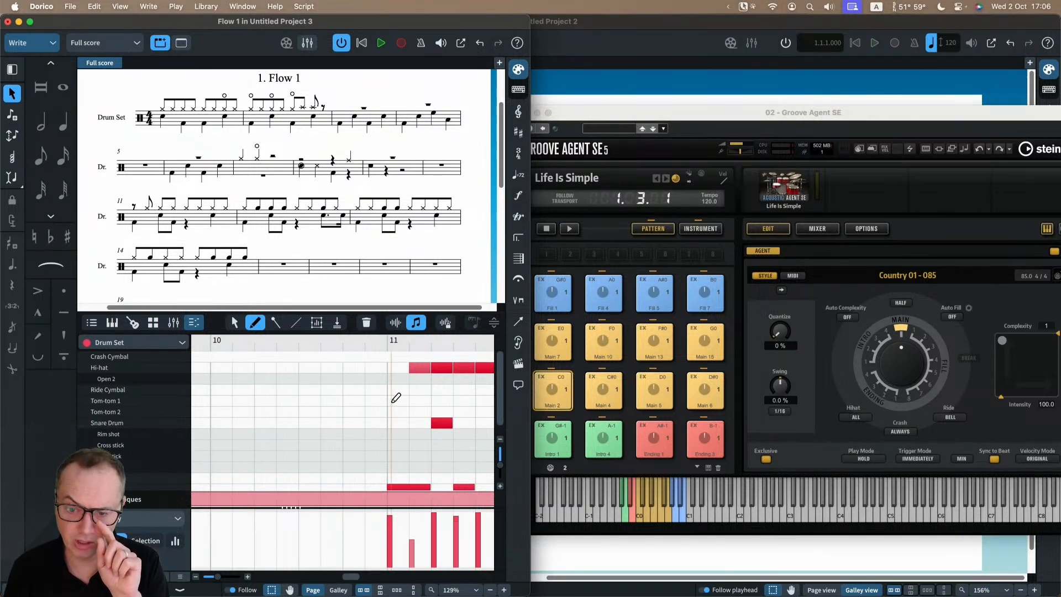
{"action": "scroll", "coordinate": [403, 398], "scroll_direction": "right", "scroll_amount": 3}
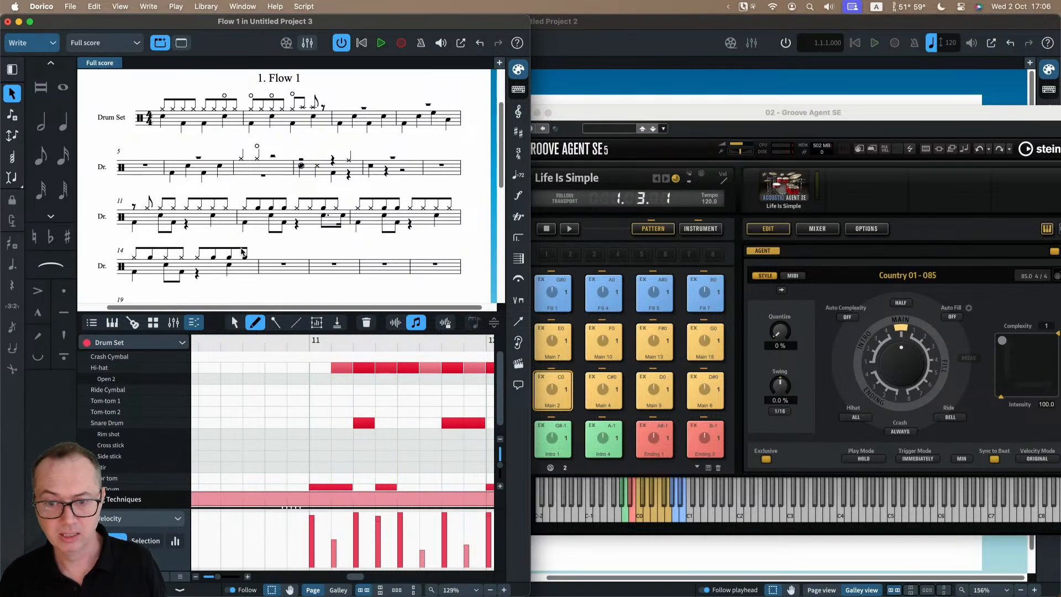
- Add a slash region over bars 11 and 12 of the Drum Set part
{"action": "left_click", "coordinate": [135, 227]}
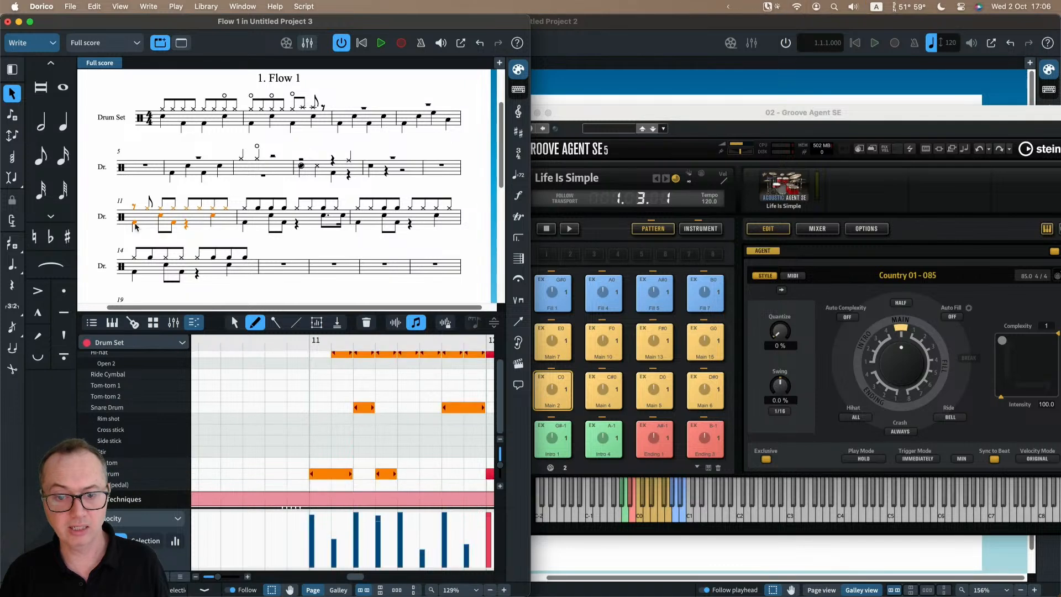
{"action": "scroll", "coordinate": [192, 229], "scroll_direction": "up", "scroll_amount": 2}
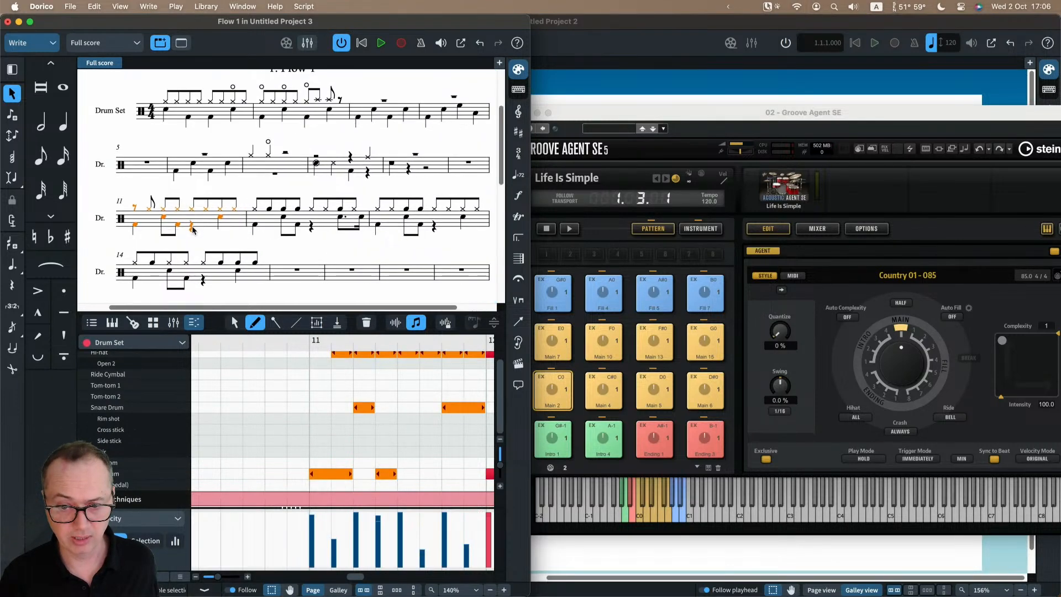
{"action": "scroll", "coordinate": [240, 220], "scroll_direction": "down", "scroll_amount": 1}
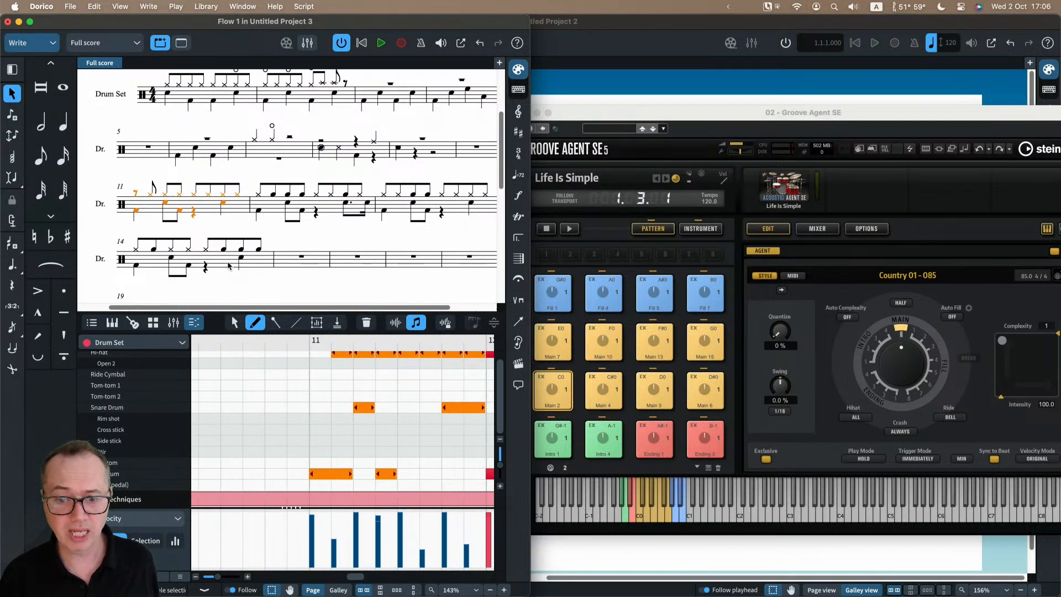
{"action": "left_click", "coordinate": [276, 206], "text": "shift"}
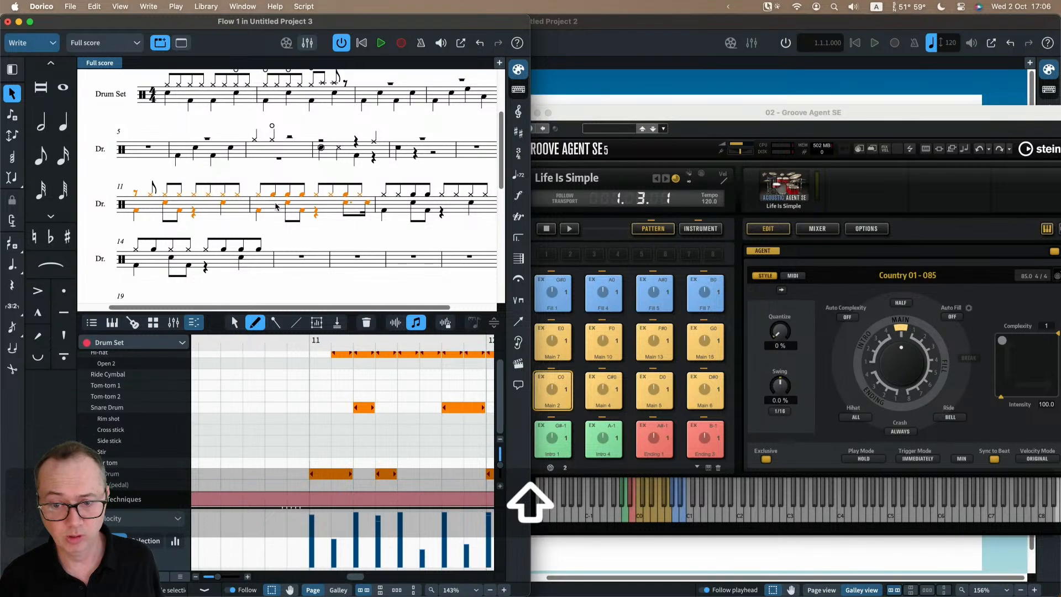
{"action": "left_click", "coordinate": [214, 227]}
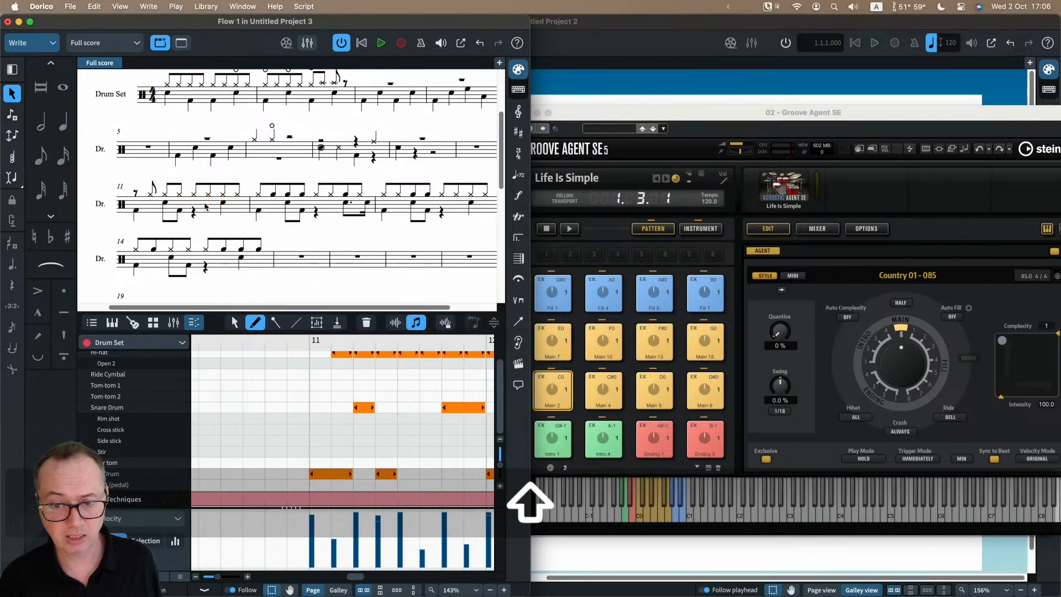
{"action": "left_click", "coordinate": [214, 208]}
{"action": "left_click", "coordinate": [277, 209], "text": "shift"}
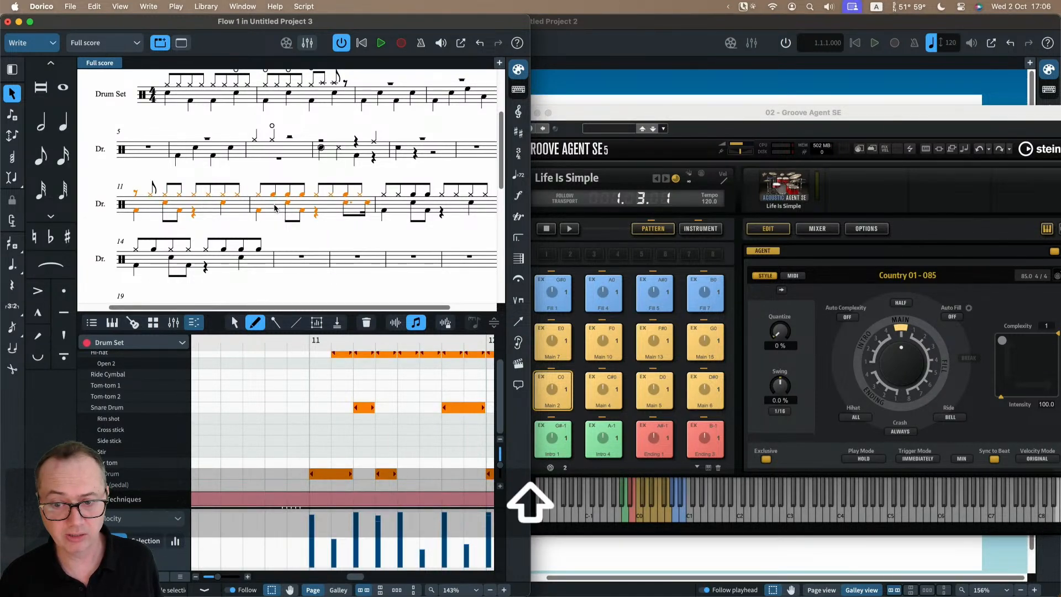
{"action": "key", "text": "shift+r"}
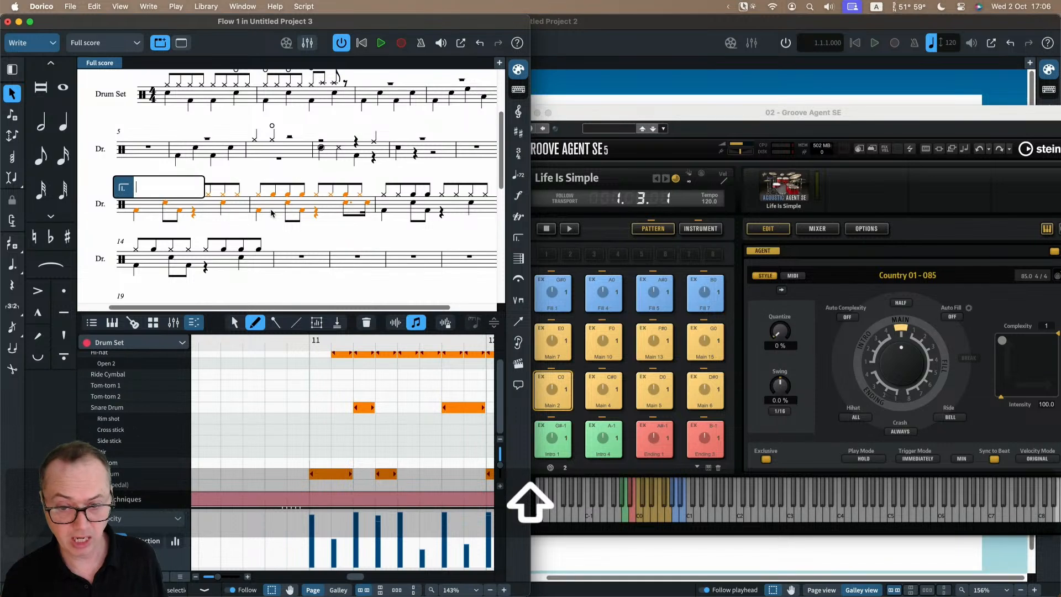
{"action": "type", "text": "slash"}
{"action": "key", "text": "Return"}
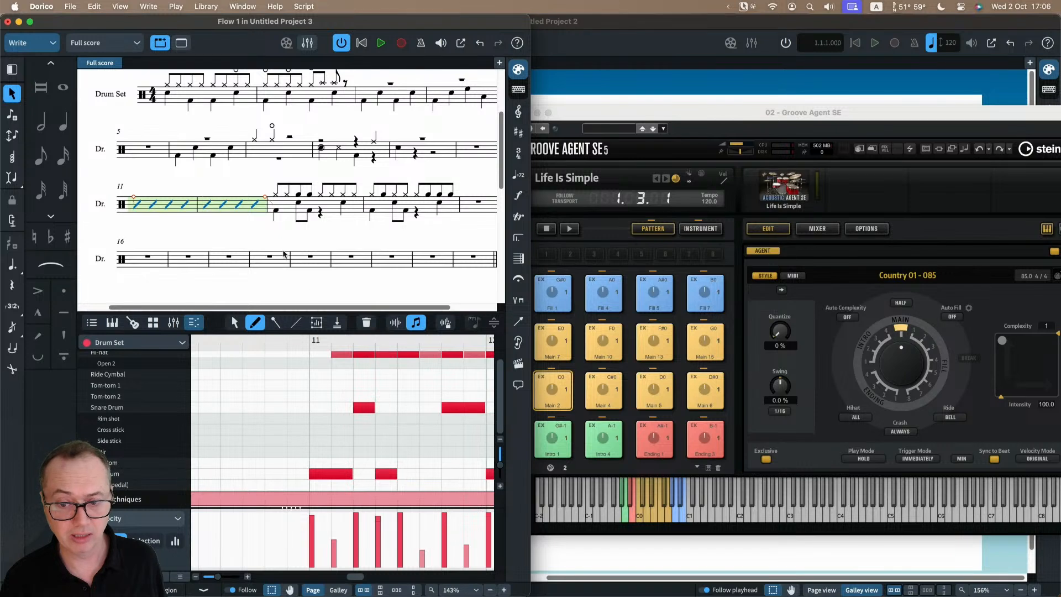
- Play back the slash region from bar 11 with the percussion editor in view, and stop in bar 12
{"action": "scroll", "coordinate": [351, 387], "scroll_direction": "right", "scroll_amount": 2}
{"action": "scroll", "coordinate": [350, 386], "scroll_direction": "up", "scroll_amount": 1}
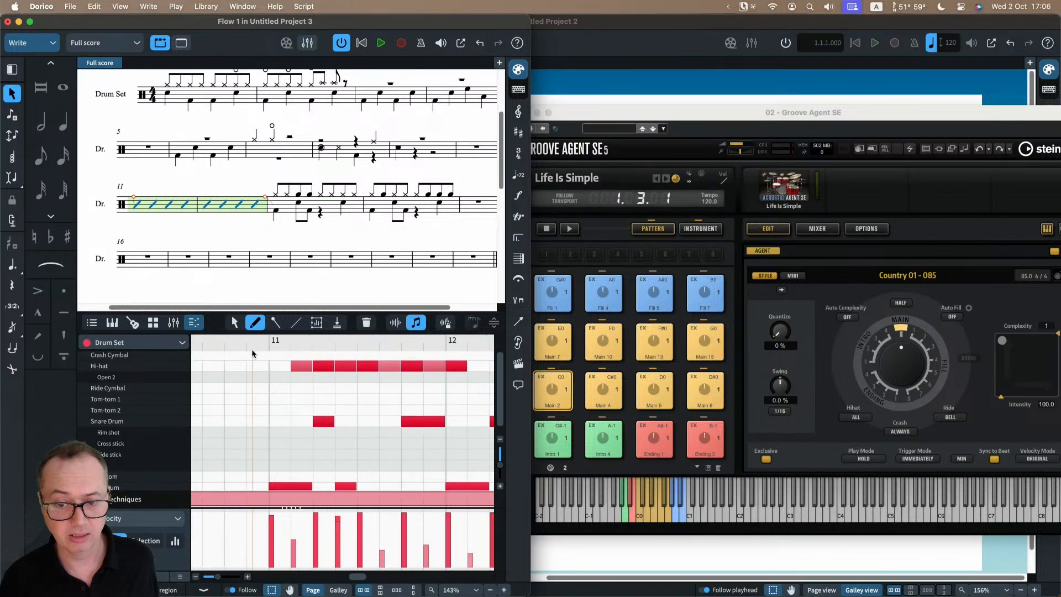
{"action": "left_click", "coordinate": [234, 322]}
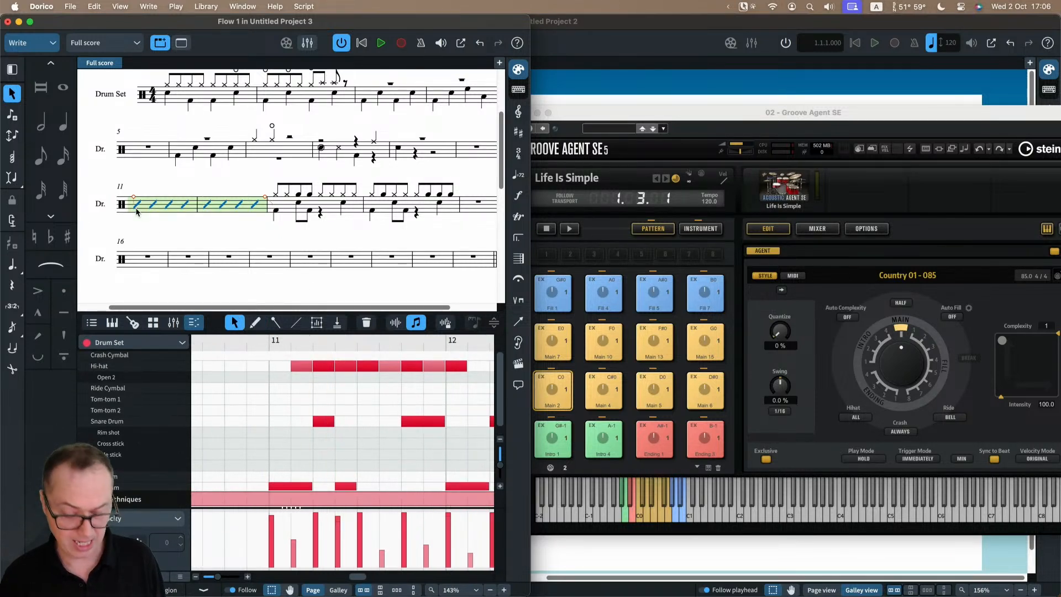
{"action": "key", "text": "p"}
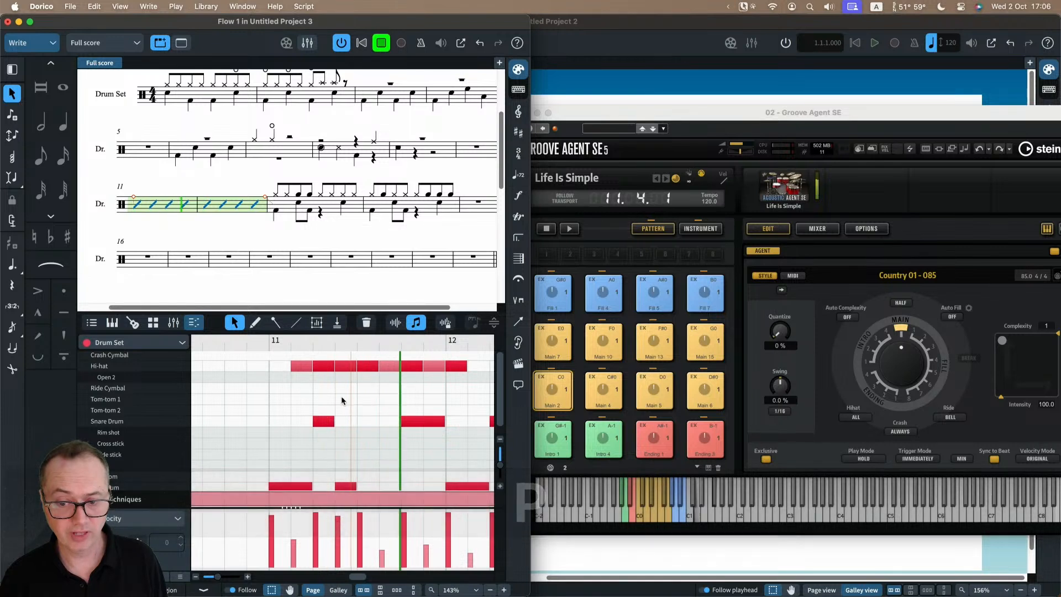
{"action": "key", "text": "space"}
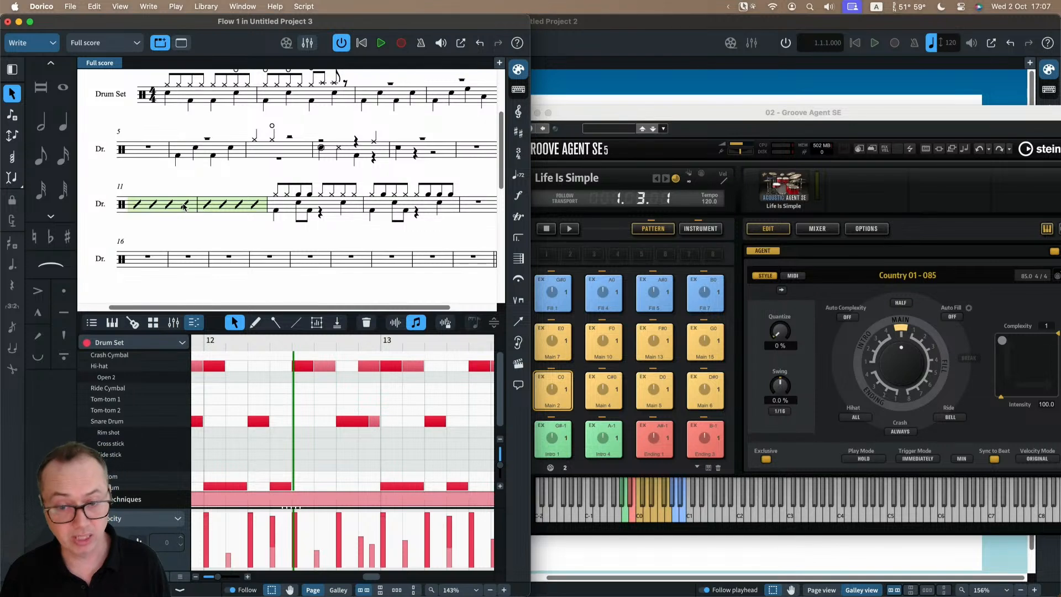
- Delete the slash region from bars 11 and 12
{"action": "left_click", "coordinate": [185, 206]}
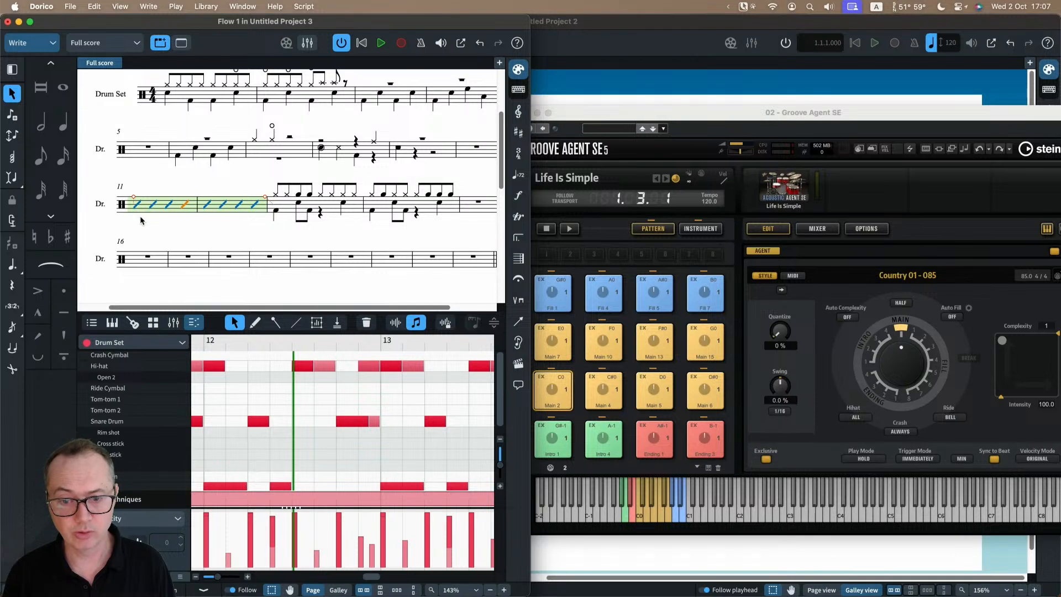
{"action": "key", "text": "Delete"}
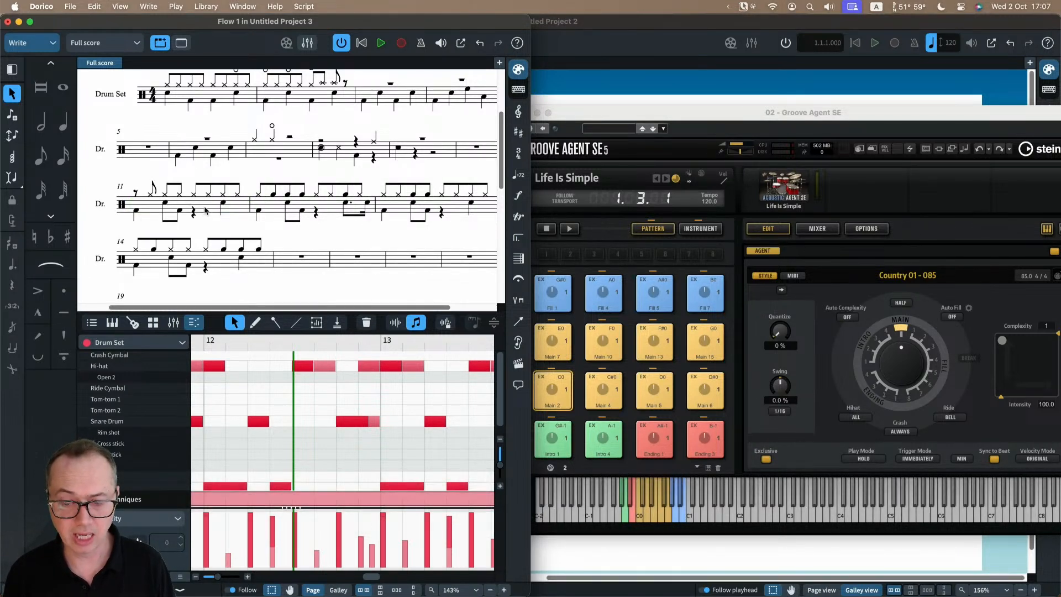
- Delete the copied pattern's notes from bars 11 to 14 of the Drum Set part
{"action": "left_click", "coordinate": [206, 210]}
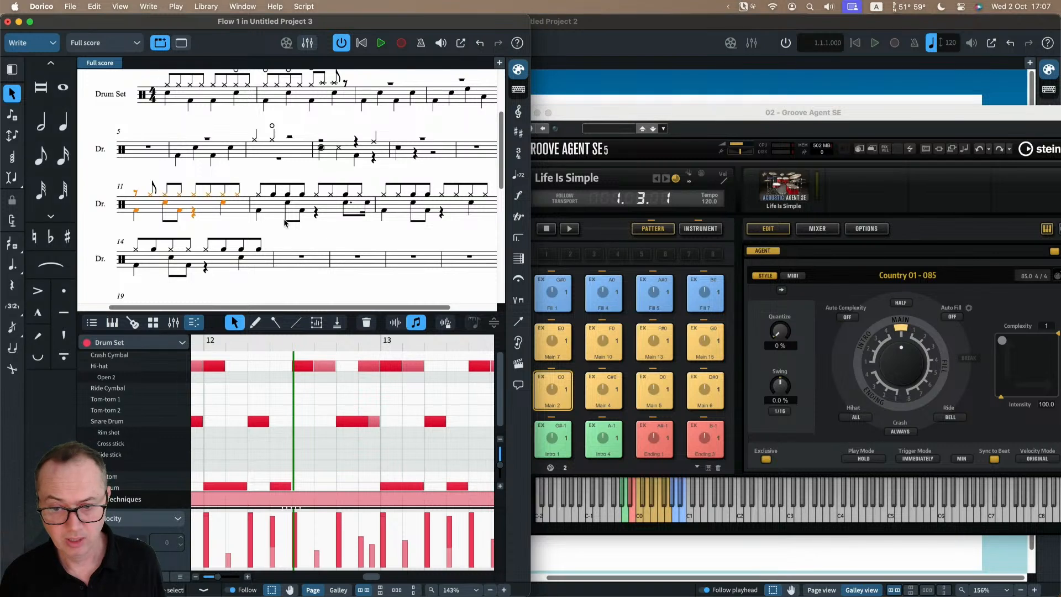
{"action": "left_click", "coordinate": [259, 259], "text": "shift"}
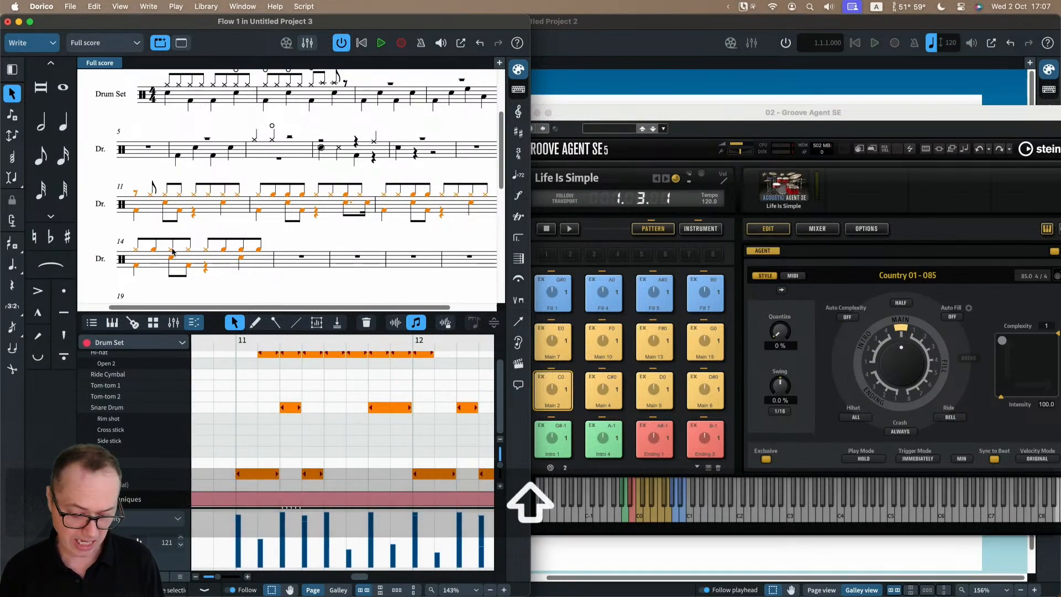
{"action": "key", "text": "Delete"}
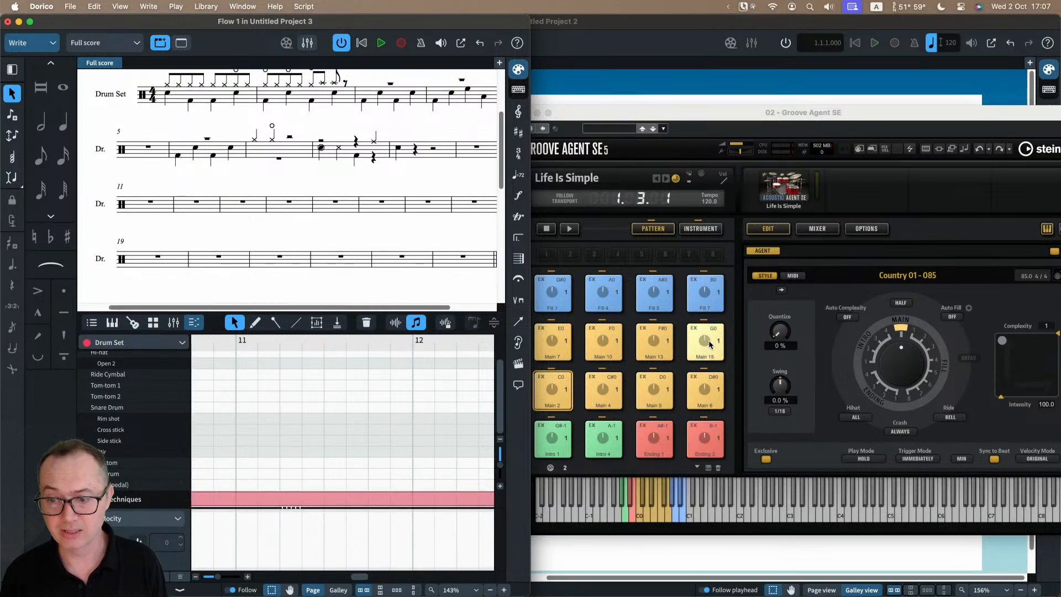
- Trigger the Main 15 pattern pad in Groove Agent SE and check its trigger note
{"action": "left_click", "coordinate": [705, 118]}
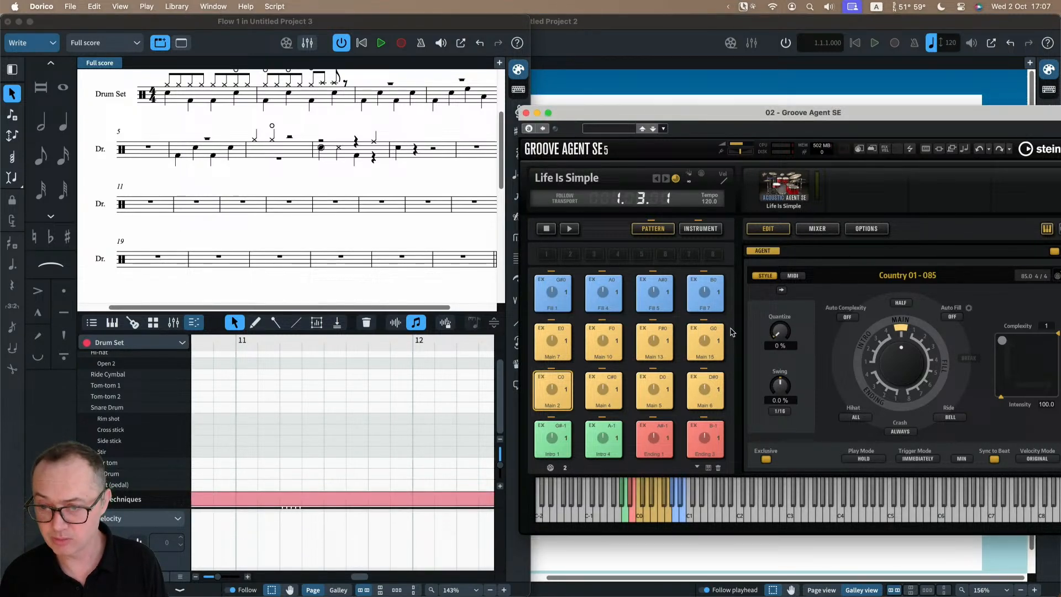
{"action": "left_click", "coordinate": [710, 352]}
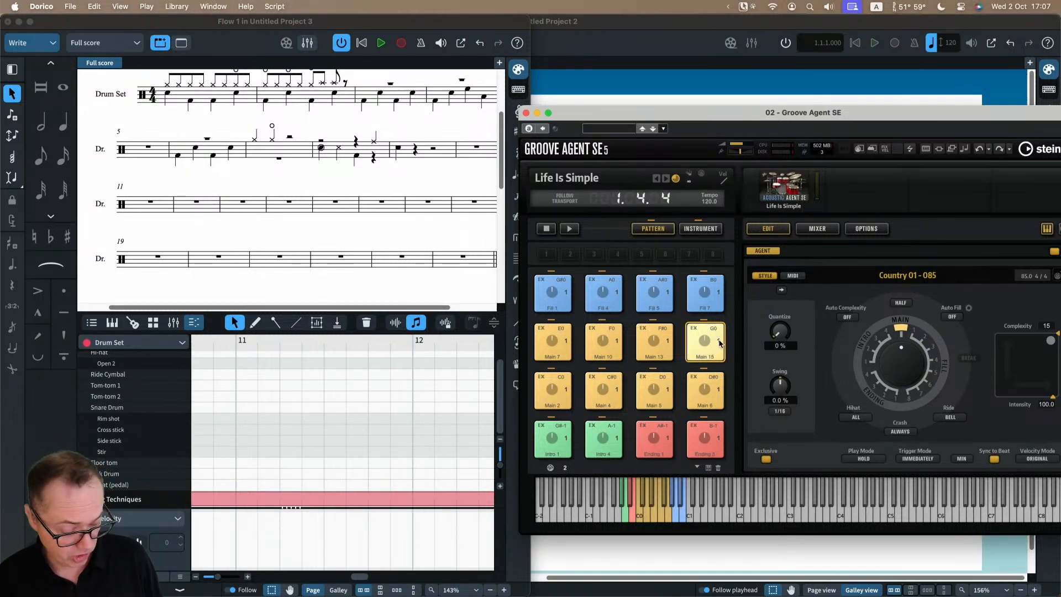
{"action": "key", "text": "F6"}
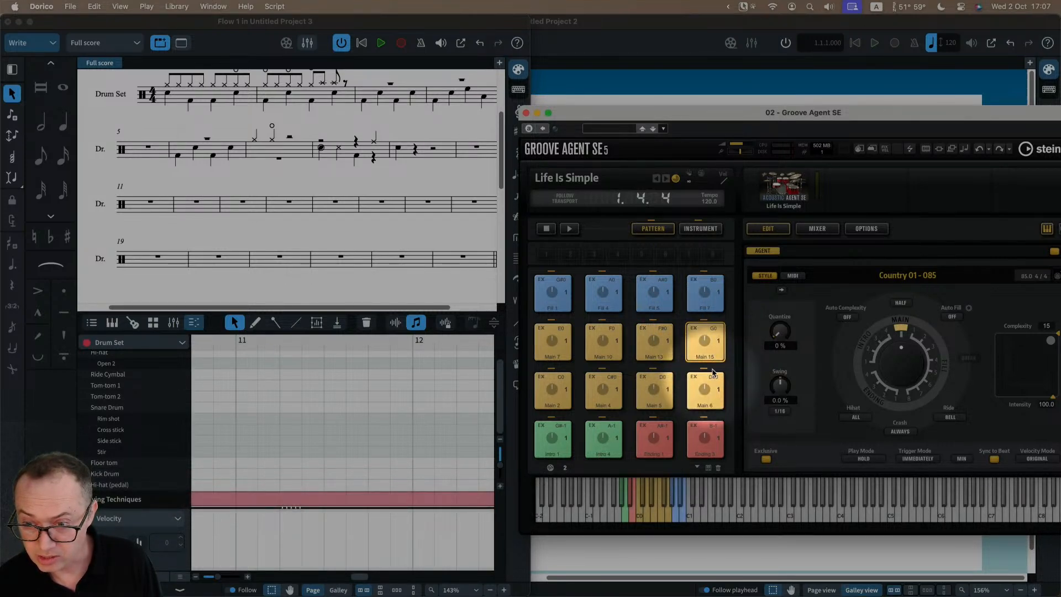
{"action": "key", "text": "F6"}
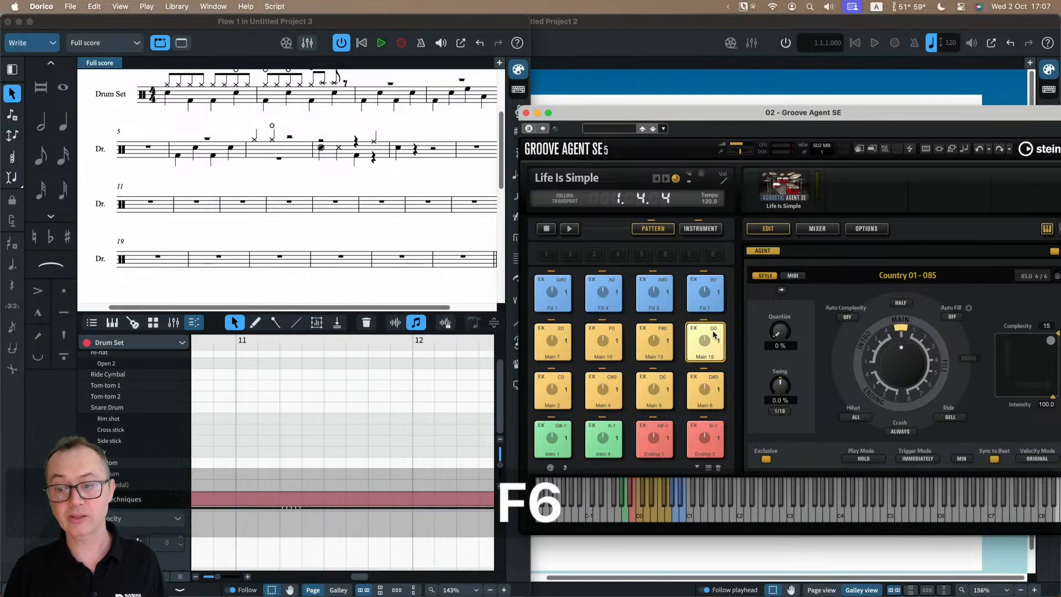
- Add a MIDI trigger region for note G0 over bars 11 and 12 of the Drum Set part
{"action": "left_click", "coordinate": [149, 203]}
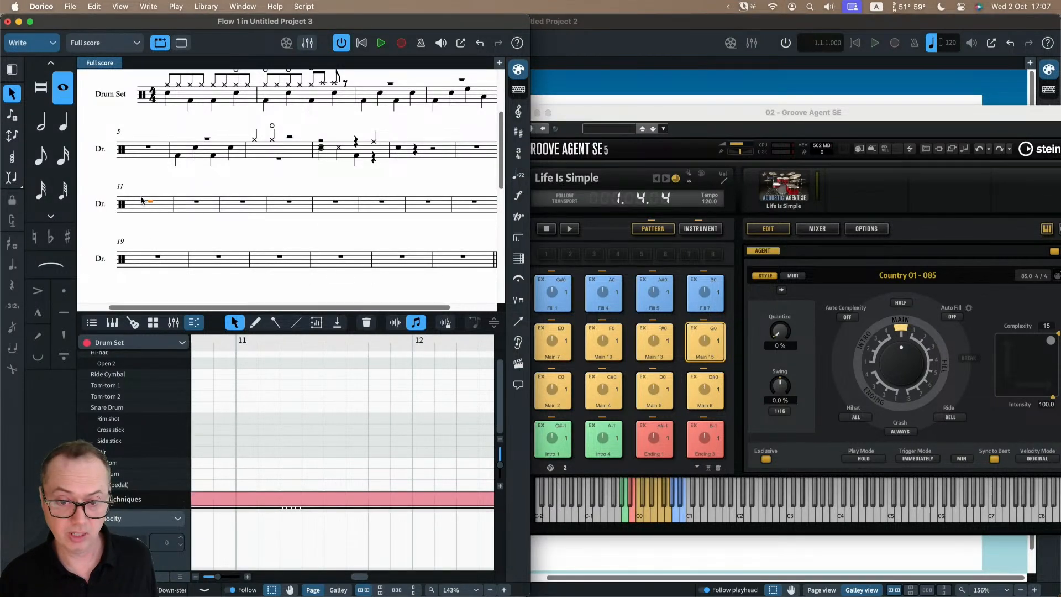
{"action": "key", "text": "super+equal"}
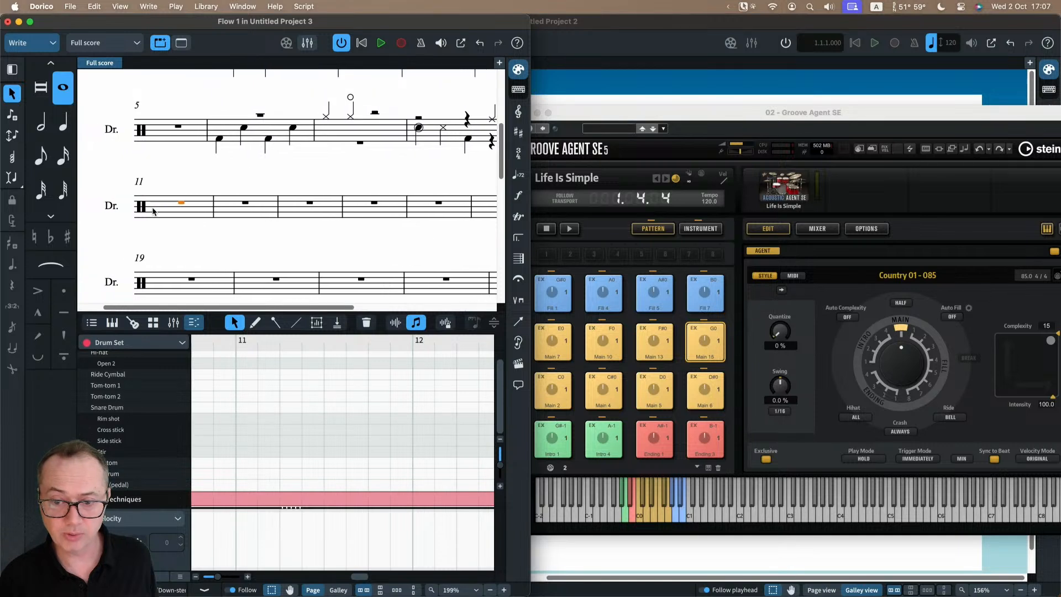
{"action": "left_click", "coordinate": [243, 206], "text": "shift"}
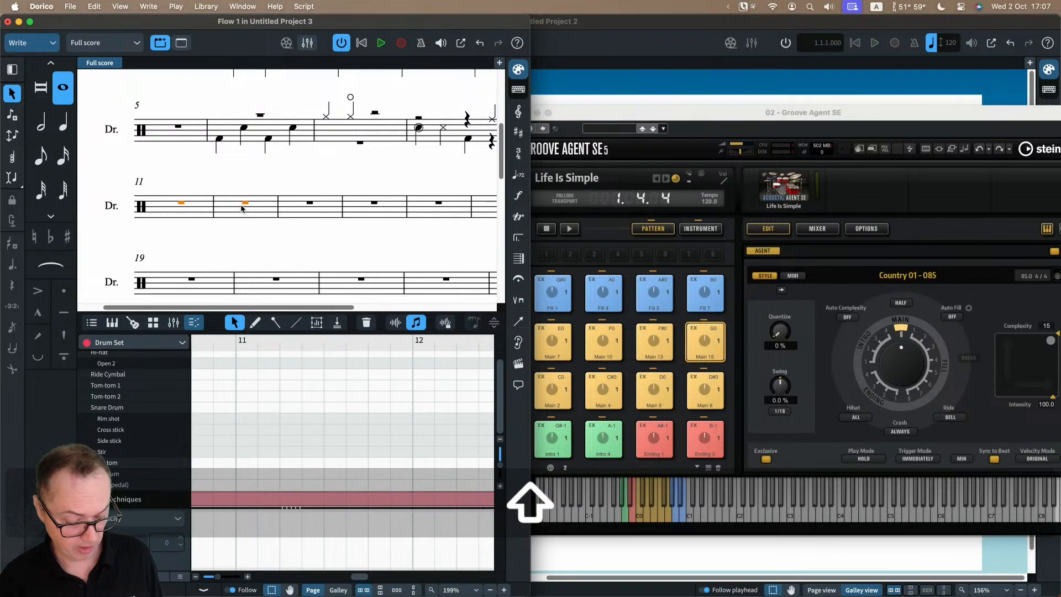
{"action": "key", "text": "shift+p"}
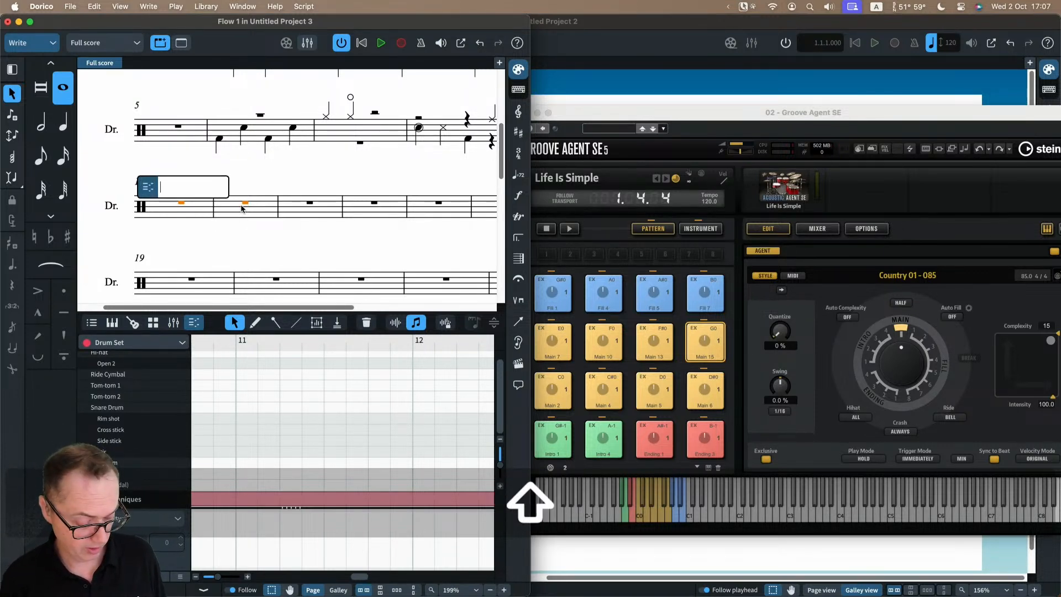
{"action": "type", "text": "G0"}
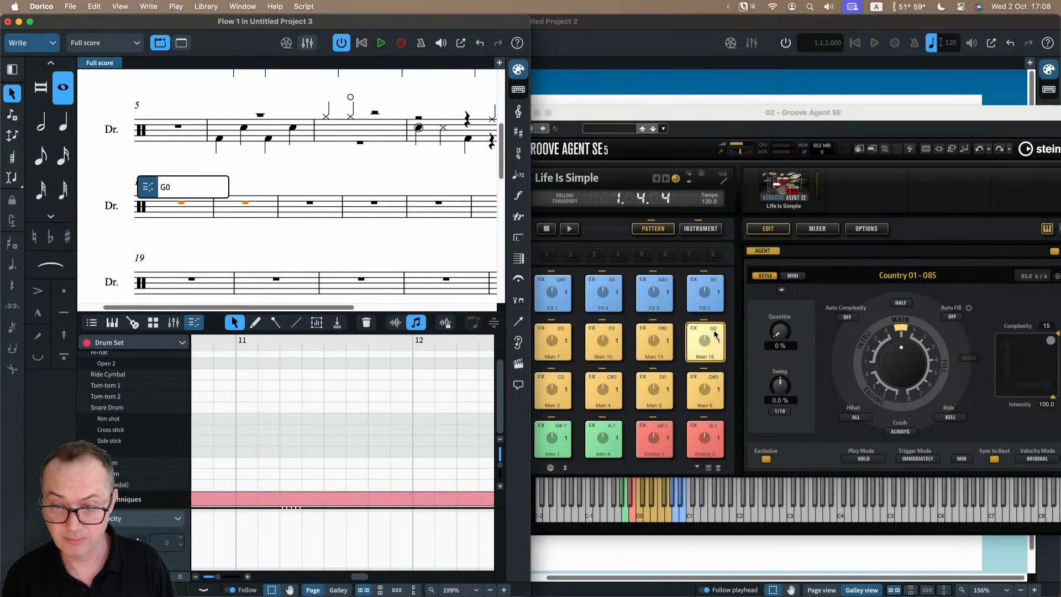
{"action": "key", "text": "Return"}
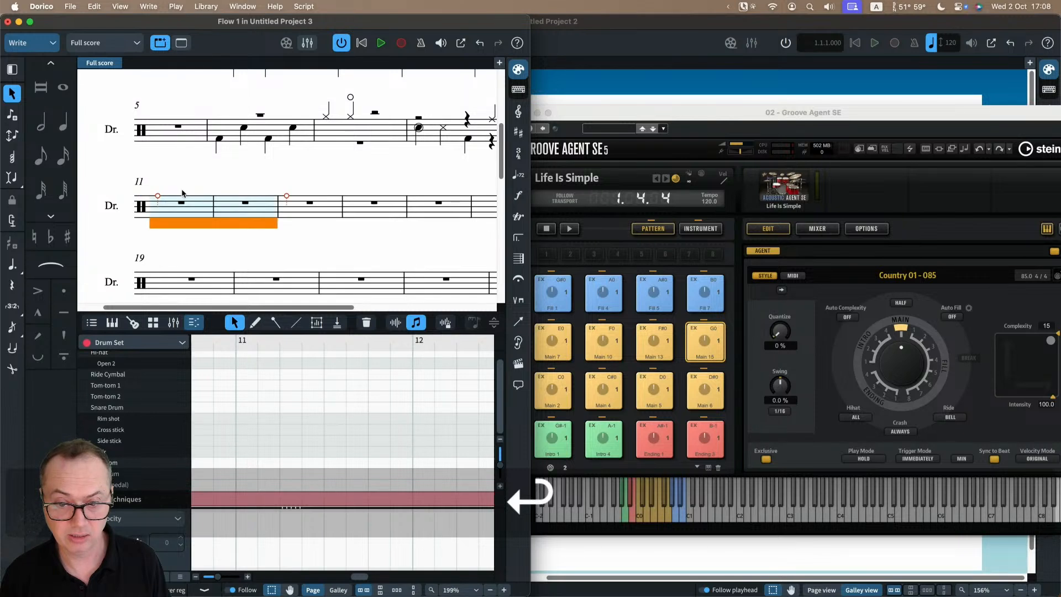
{"action": "left_click", "coordinate": [179, 236]}
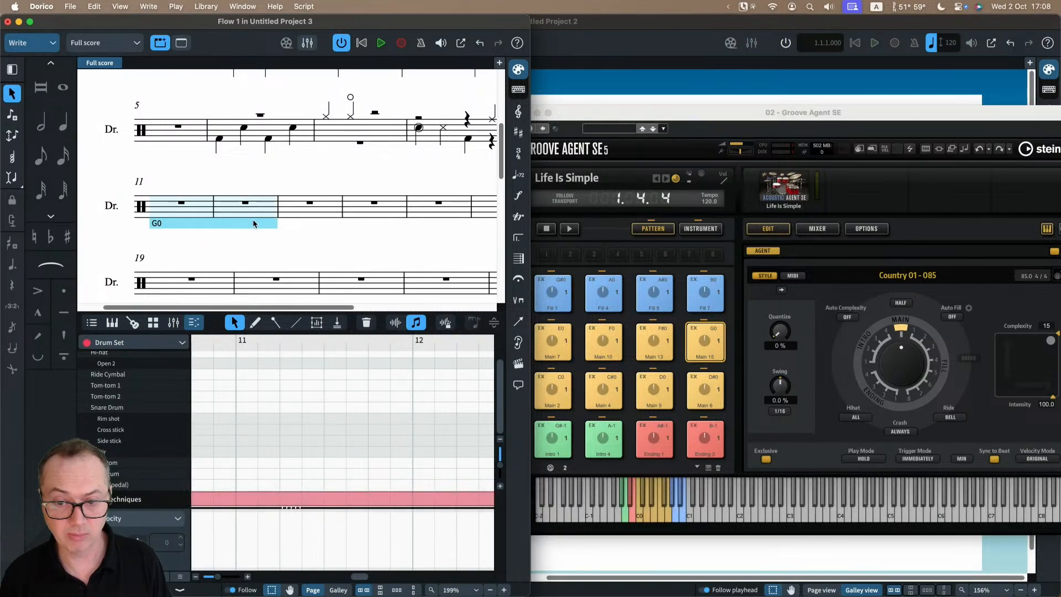
{"action": "left_click", "coordinate": [151, 224]}
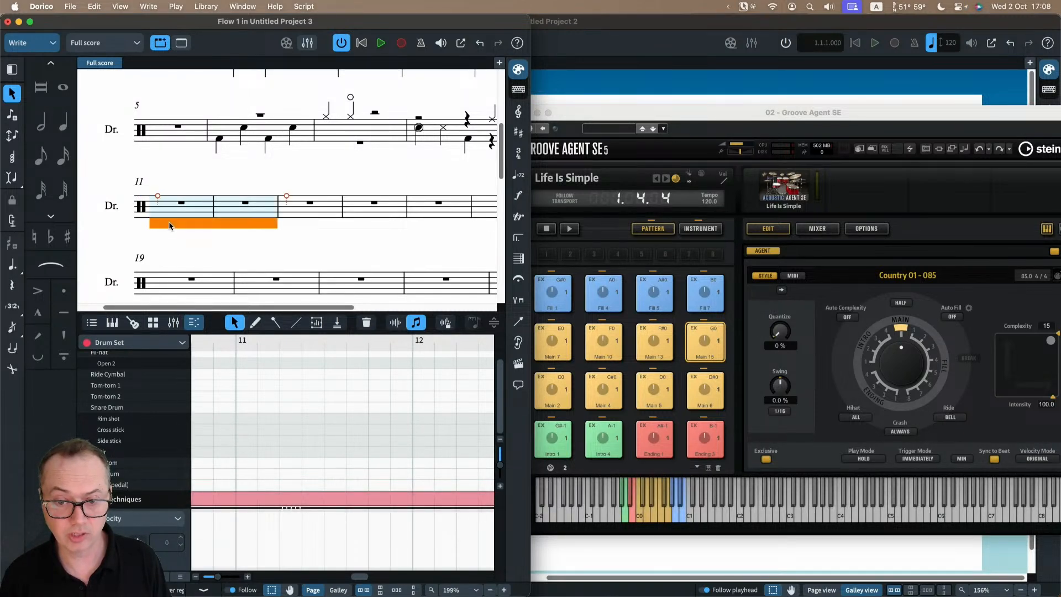
{"action": "left_click", "coordinate": [167, 235]}
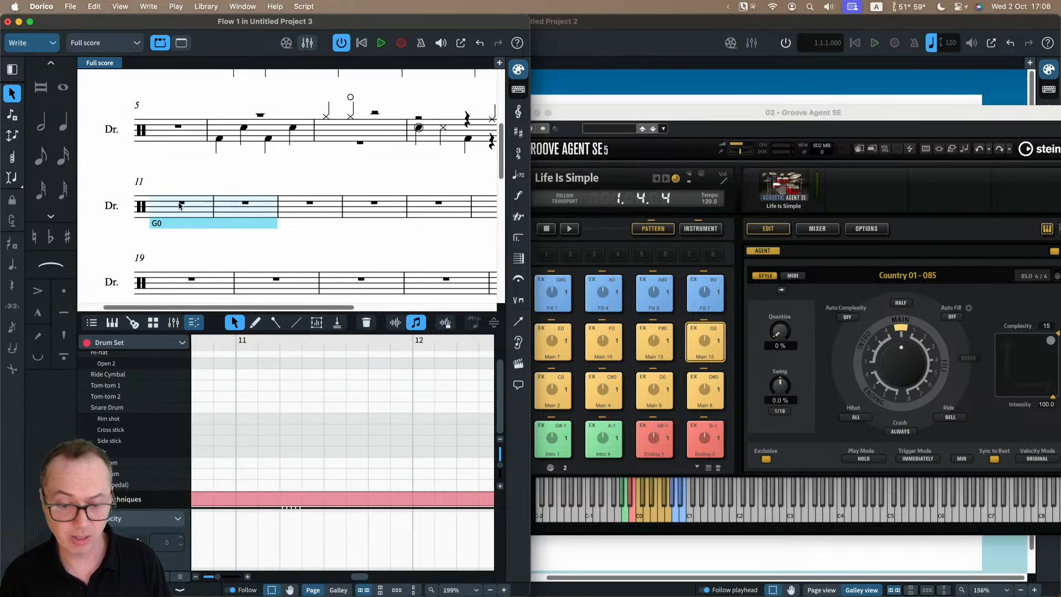
- Play back the G0 trigger region from bar 11 and stop after bar 12
{"action": "left_click", "coordinate": [180, 205]}
{"action": "key", "text": "p"}
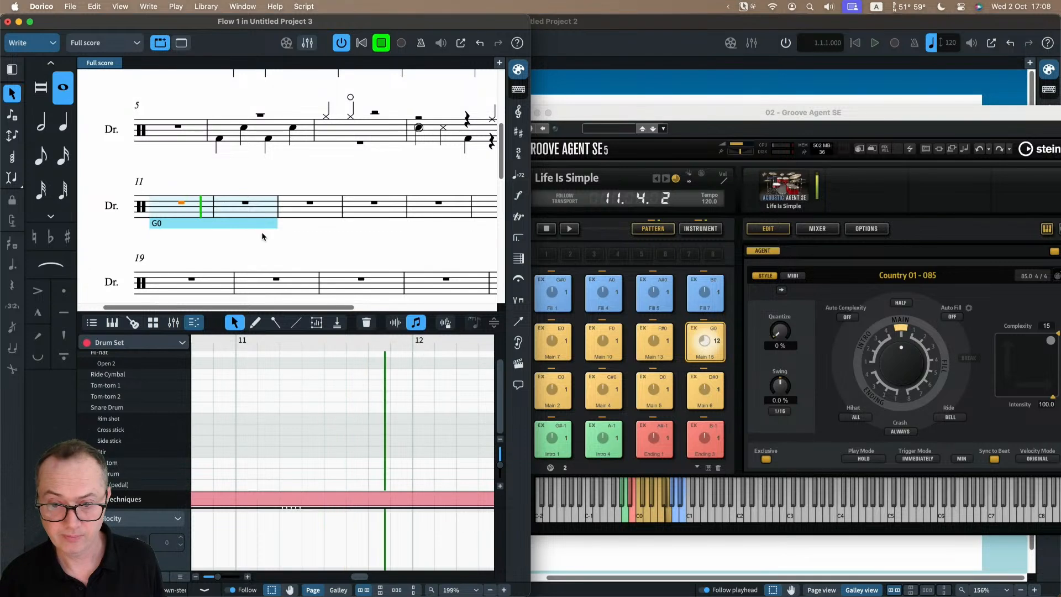
{"action": "key", "text": "space"}
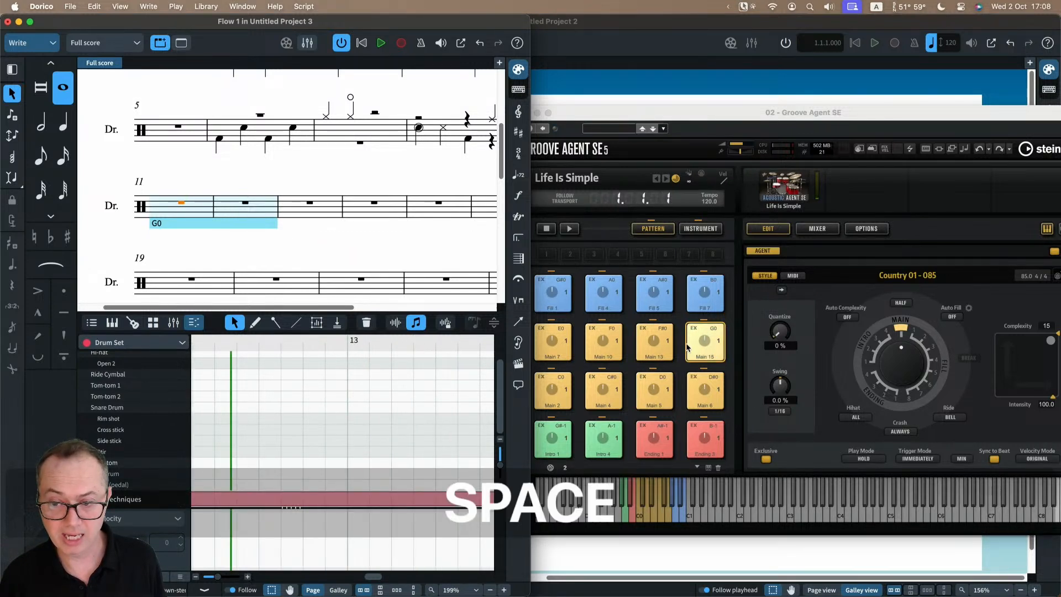
- Trigger the Fill 7 pad in Groove Agent SE and add a MIDI trigger region for its note B0 in bar 13
{"action": "left_click", "coordinate": [712, 304]}
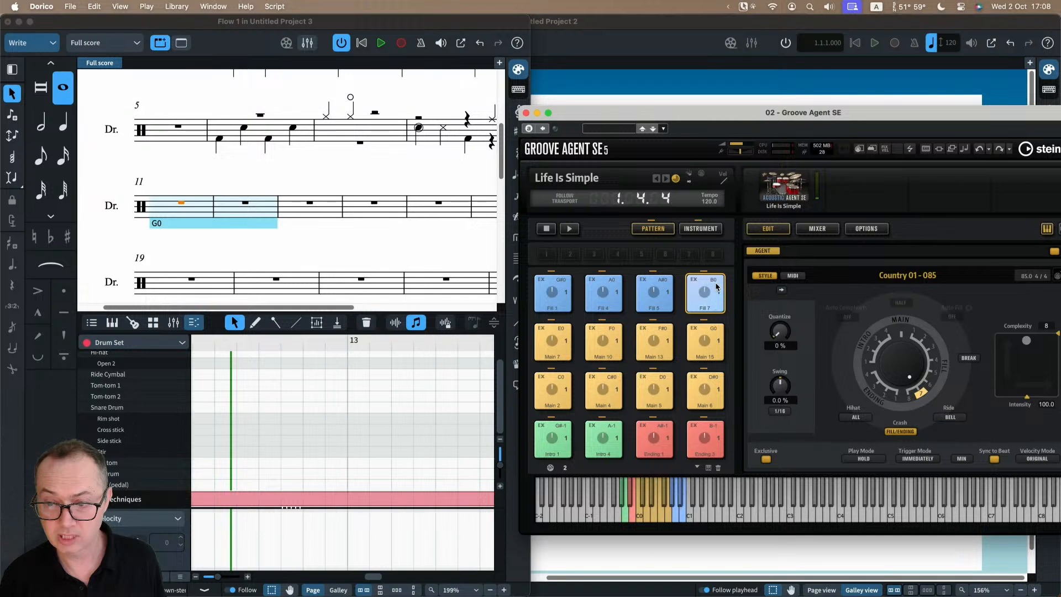
{"action": "left_click", "coordinate": [308, 208]}
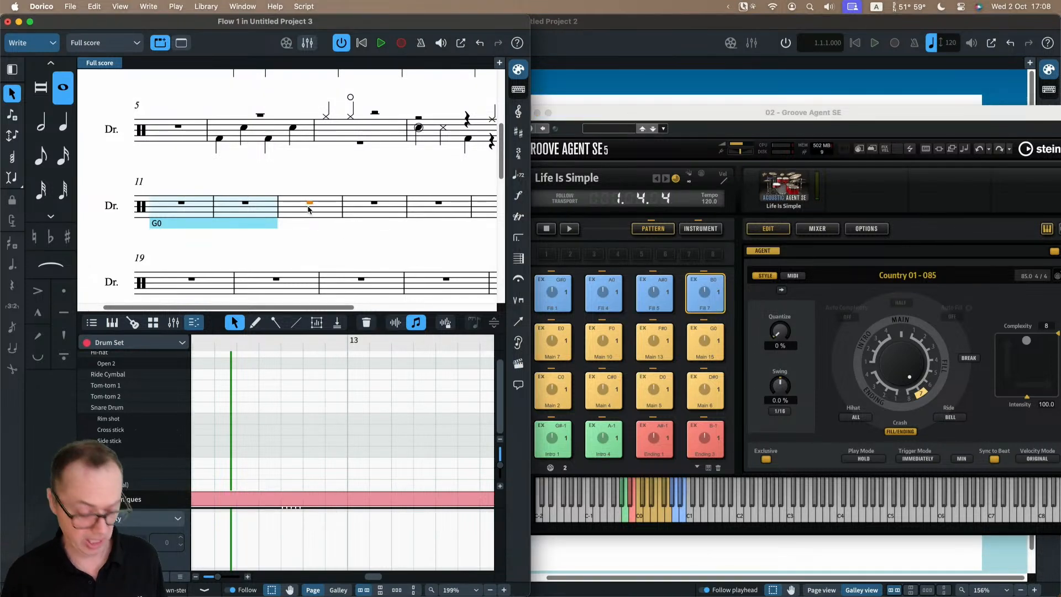
{"action": "key", "text": "shift+0"}
{"action": "type", "text": "B0"}
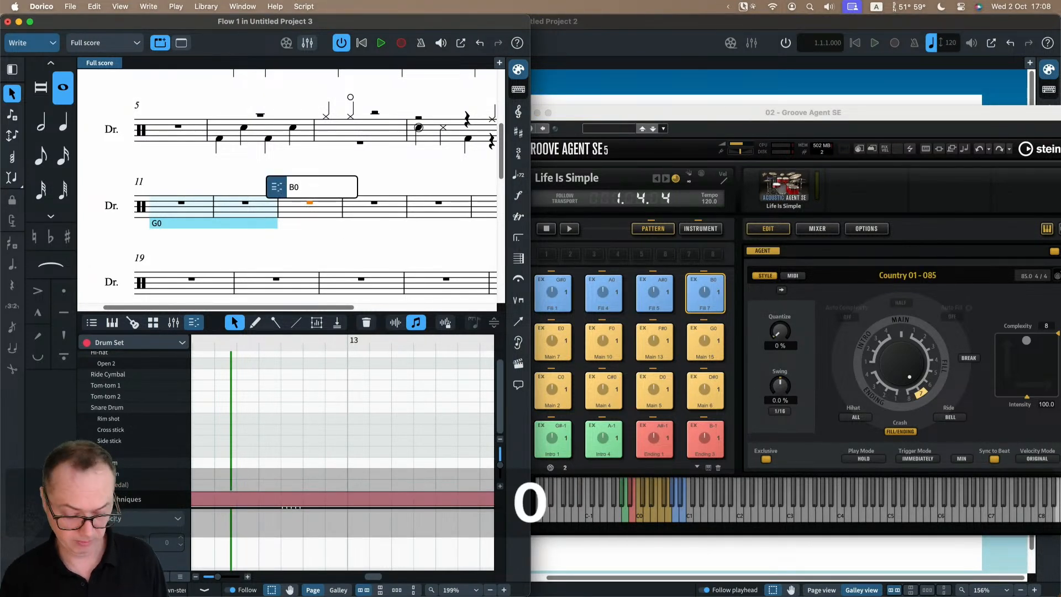
{"action": "key", "text": "Return"}
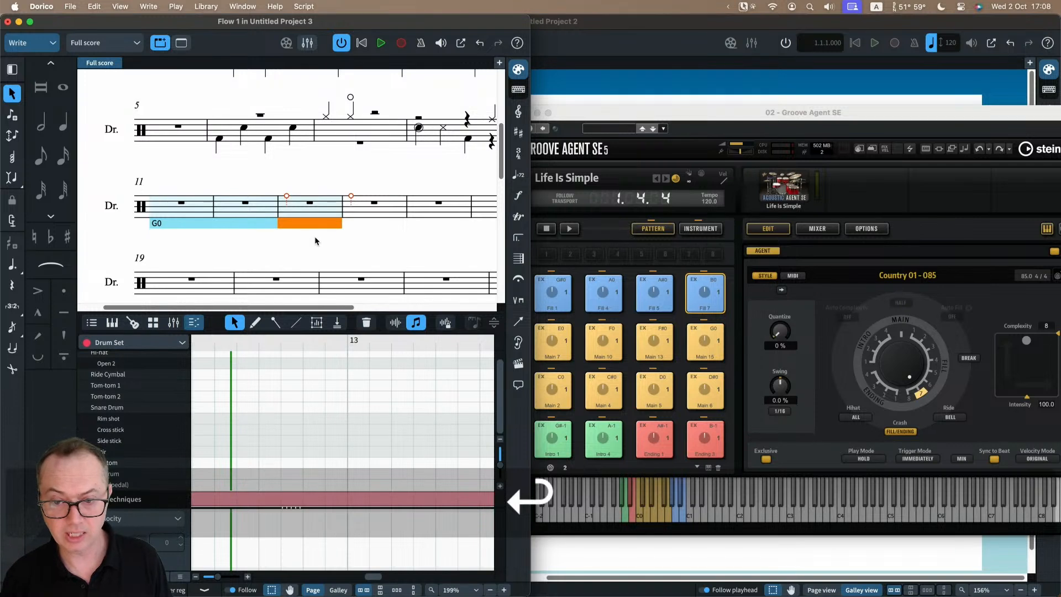
- Play back both trigger regions from bar 11 and stop after the fill in bar 13
{"action": "left_click", "coordinate": [178, 206]}
{"action": "key", "text": "p"}
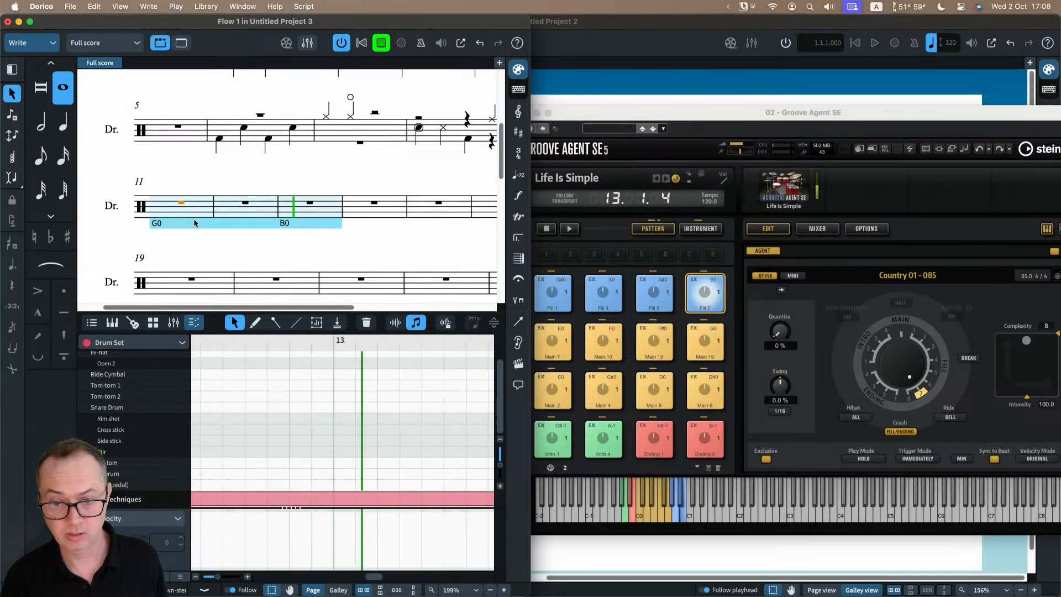
{"action": "key", "text": "space"}
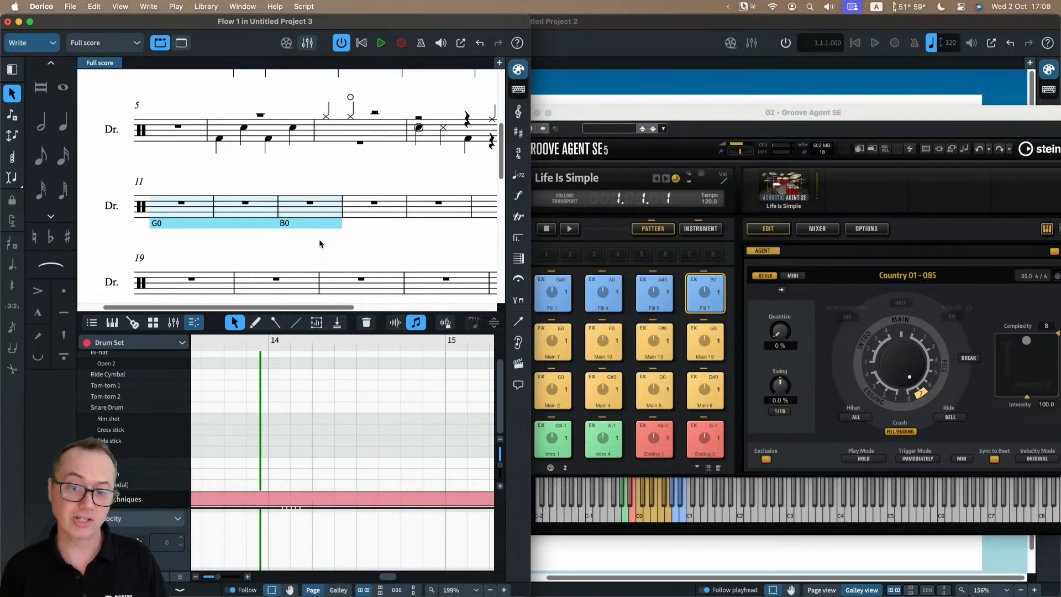
- Add a slash region over bars 11 to 13 of the Drum Set part
{"action": "left_click", "coordinate": [195, 211]}
{"action": "left_click", "coordinate": [298, 210], "text": "shift"}
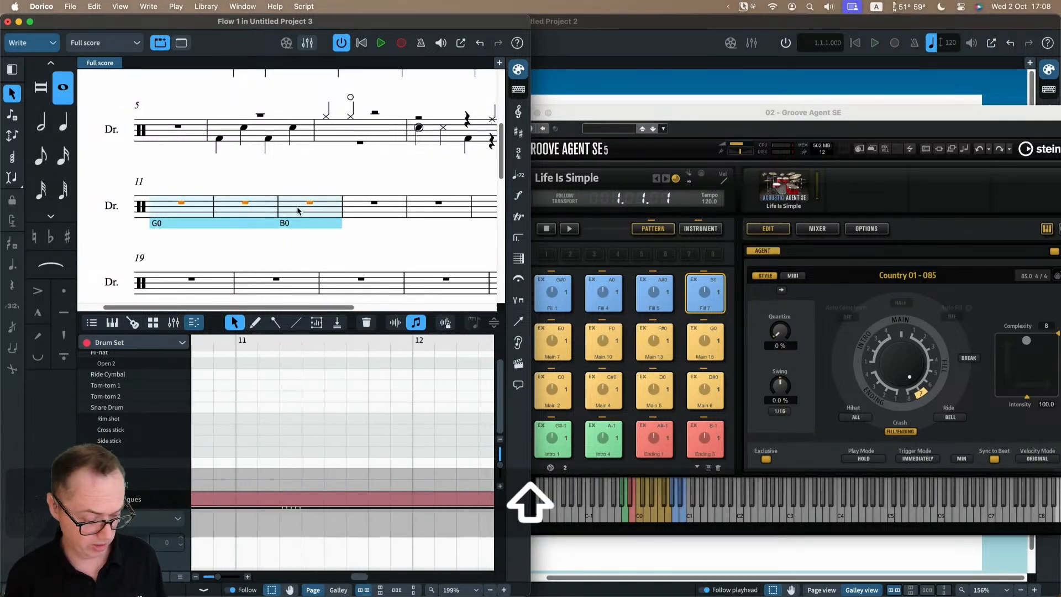
{"action": "key", "text": "shift+r"}
{"action": "type", "text": "slash"}
{"action": "key", "text": "Return"}
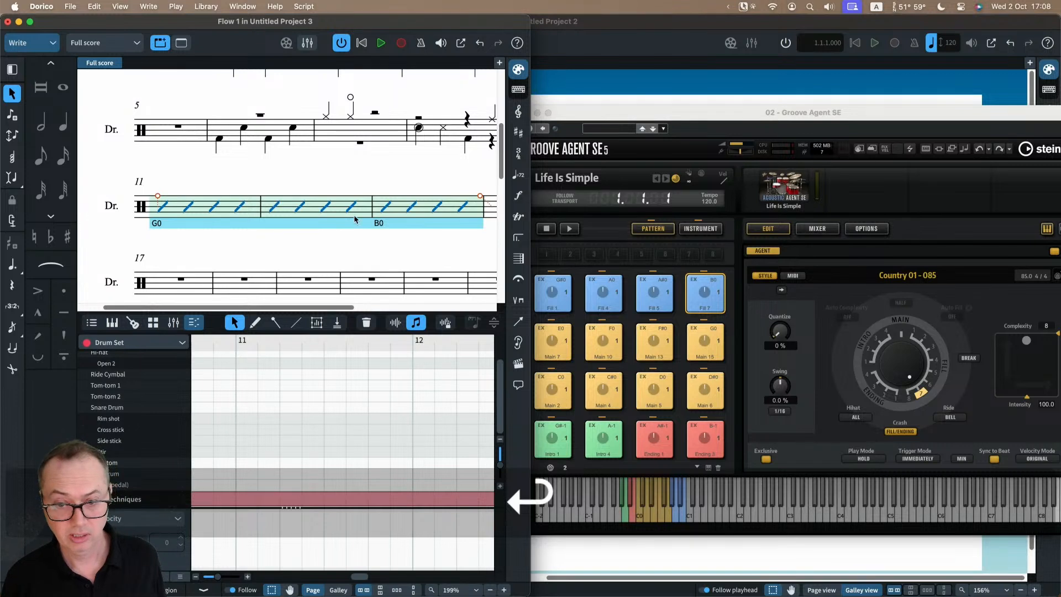
- Extend the slash region to the end of bar 14 and leave everything deselected
{"action": "scroll", "coordinate": [356, 219], "scroll_direction": "down", "scroll_amount": 5}
{"action": "left_click_drag", "start_coordinate": [371, 196], "coordinate": [438, 194]}
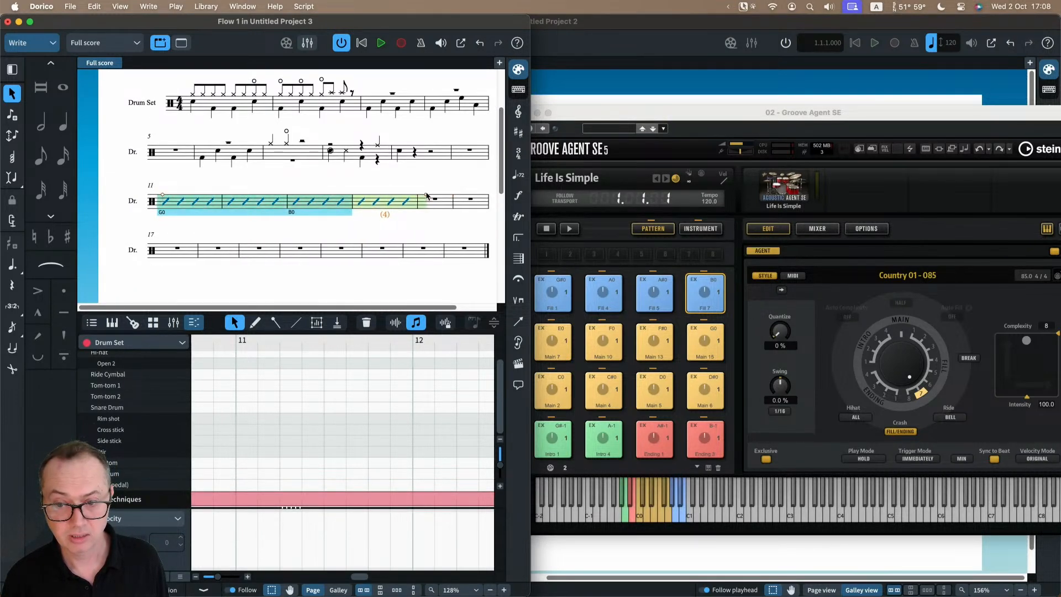
{"action": "left_click", "coordinate": [370, 223]}
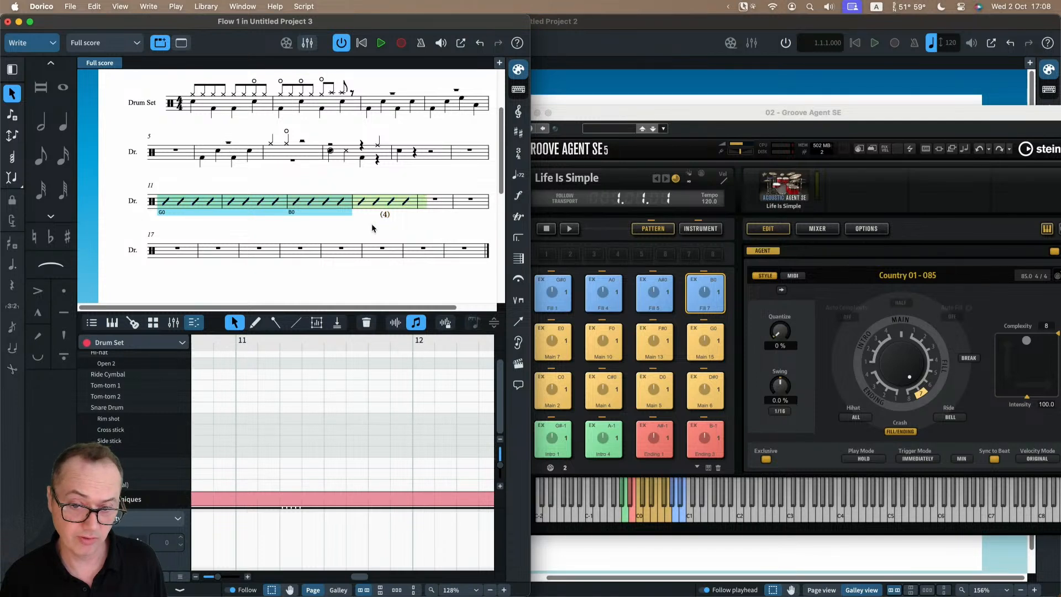
{"action": "left_click", "coordinate": [185, 212]}
{"action": "left_click", "coordinate": [190, 227]}
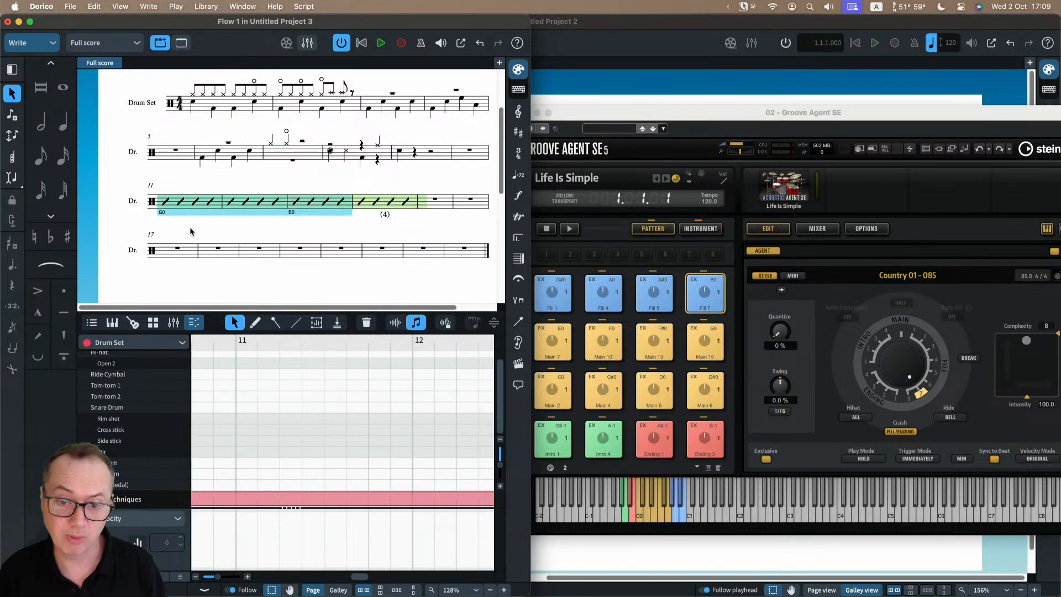
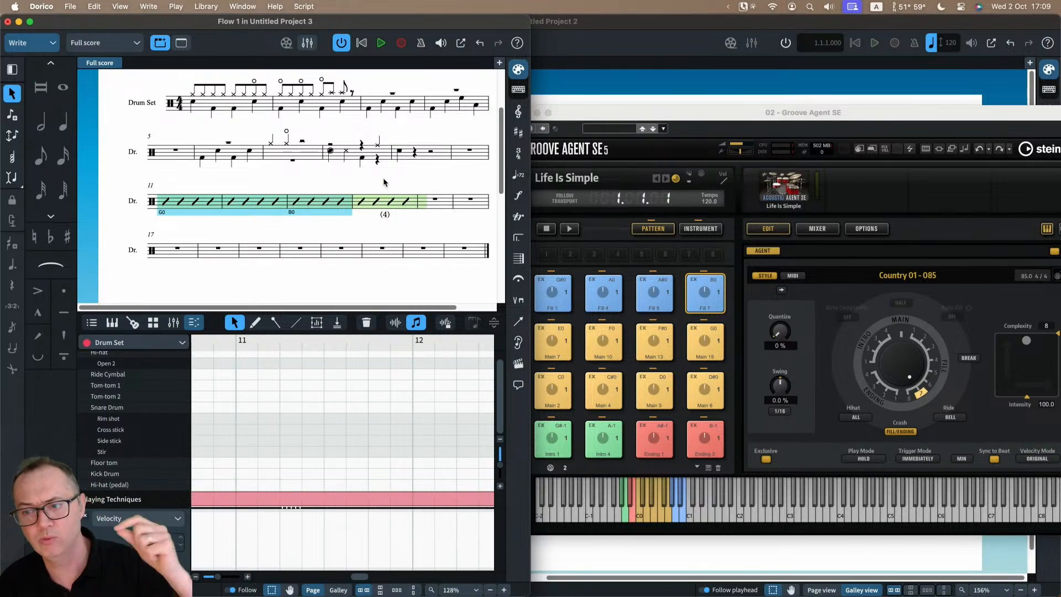
- Examine the available playing techniques for unpitched percussion, and hide them again
{"action": "left_click", "coordinate": [520, 297]}
{"action": "scroll", "coordinate": [421, 382], "scroll_direction": "down", "scroll_amount": 5}
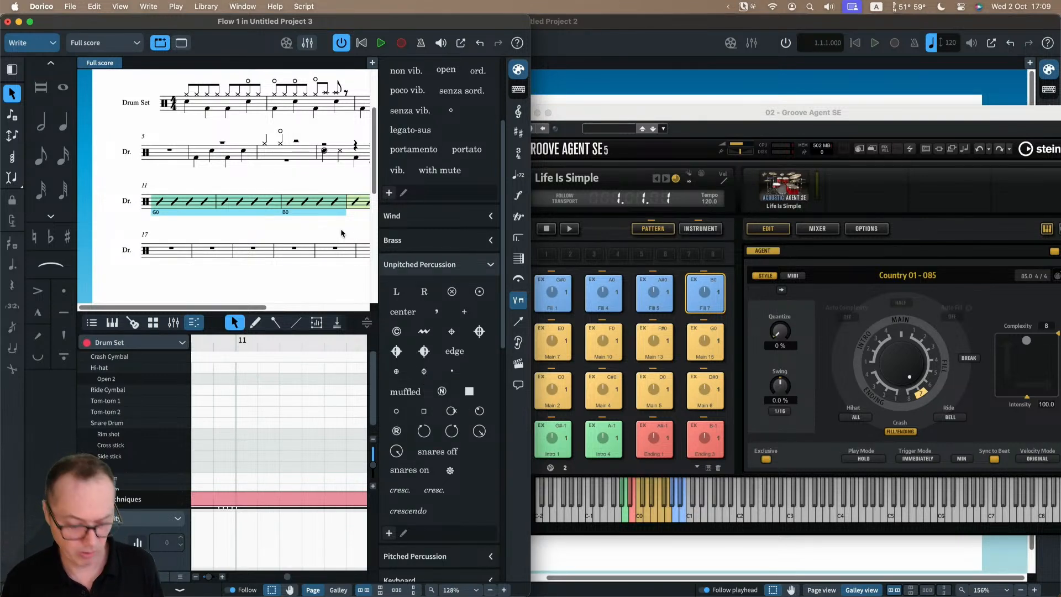
{"action": "key", "text": "super+9"}
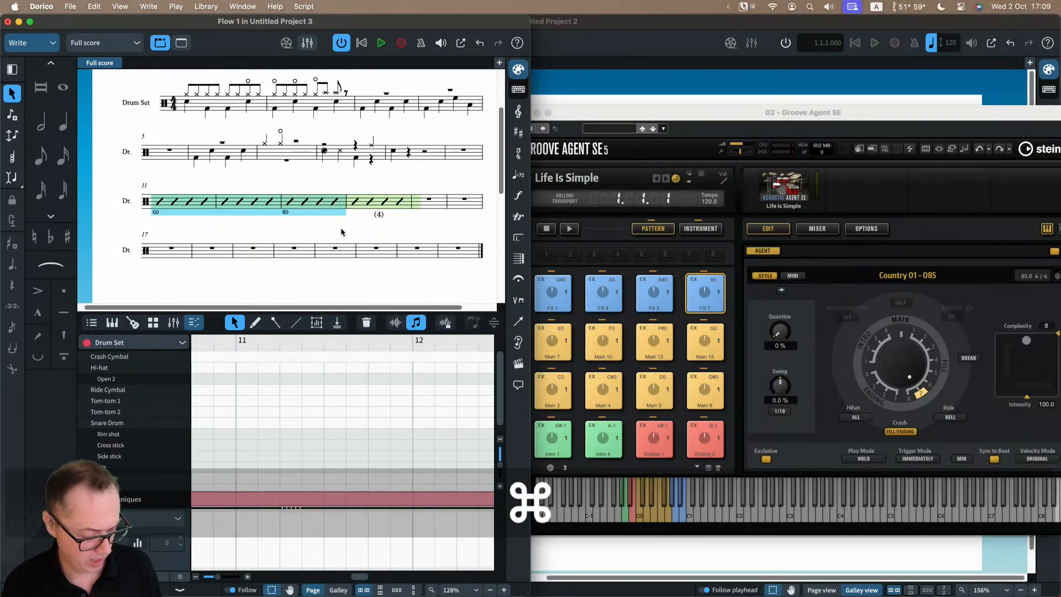
- Open the percussion maps and examine the Groove Agent SE Studio Kit note map, selecting the Hihat Foot entry for MIDI note 33
{"action": "left_click", "coordinate": [207, 7]}
{"action": "left_click", "coordinate": [226, 231]}
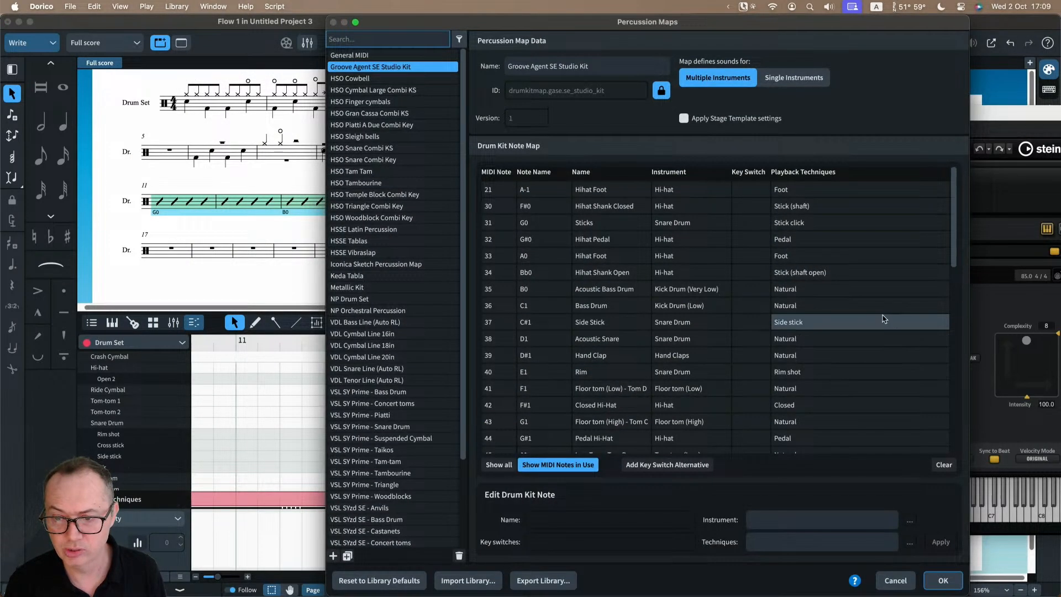
{"action": "scroll", "coordinate": [830, 285], "scroll_direction": "down", "scroll_amount": 3}
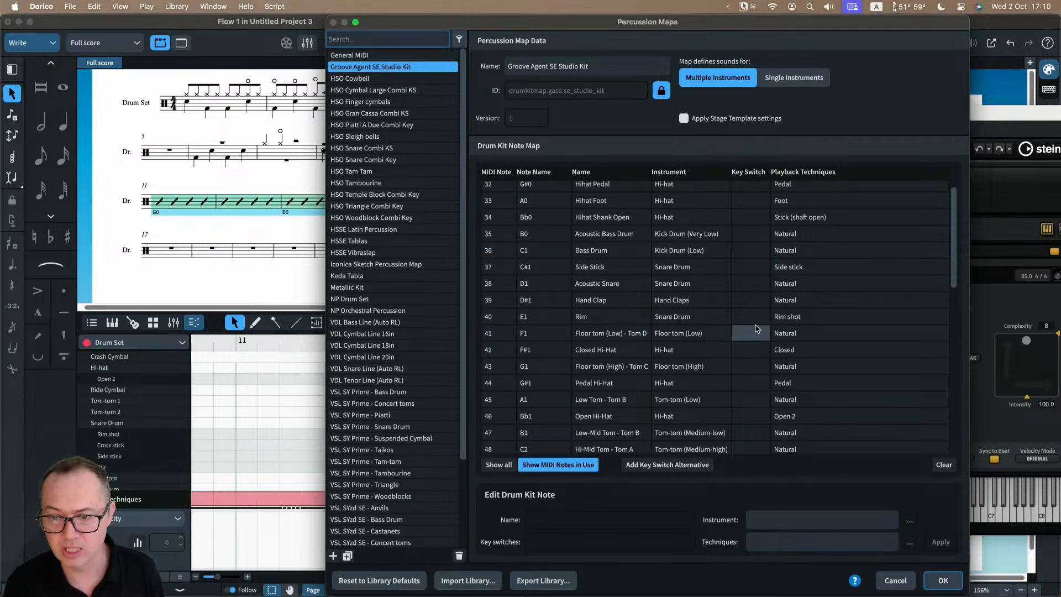
{"action": "scroll", "coordinate": [691, 298], "scroll_direction": "up", "scroll_amount": 1}
{"action": "left_click", "coordinate": [684, 229]}
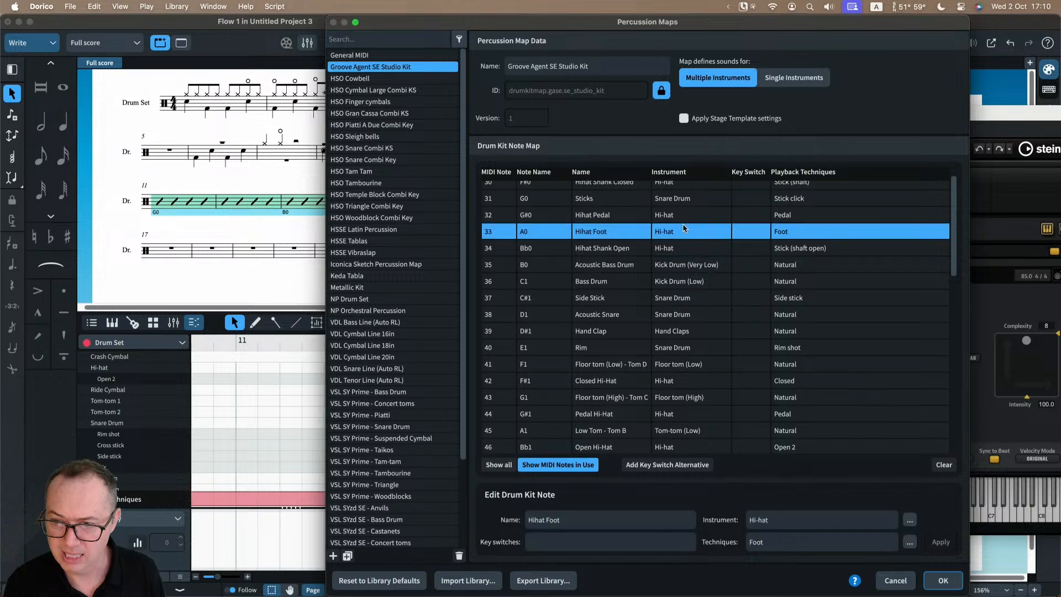
- Add a key switch alternative for the Hihat Shank Open entry on MIDI note 34 and select the duplicated entry
{"action": "left_click", "coordinate": [773, 248]}
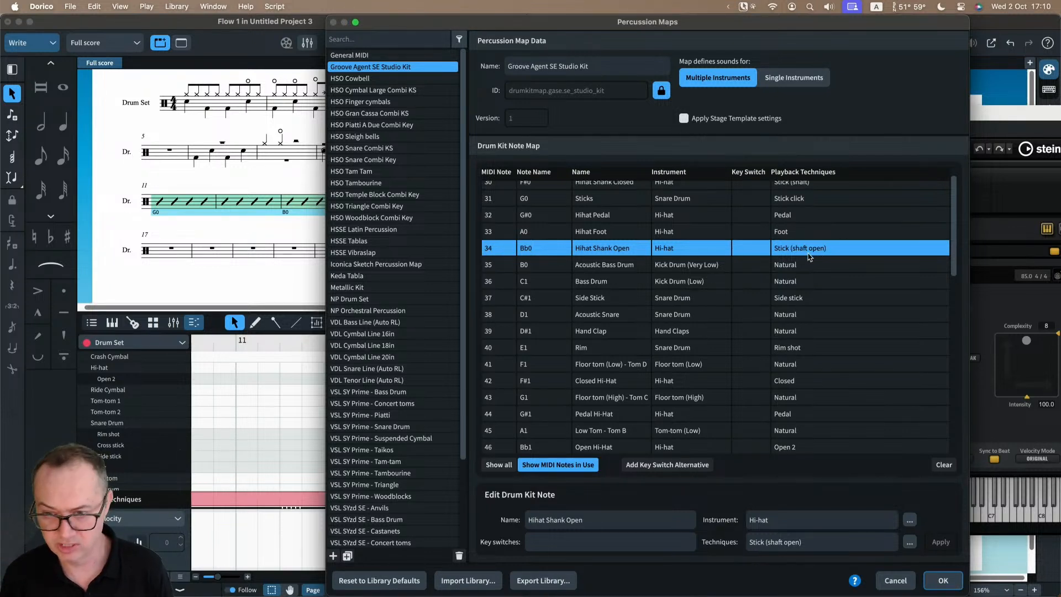
{"action": "scroll", "coordinate": [812, 254], "scroll_direction": "down", "scroll_amount": 1}
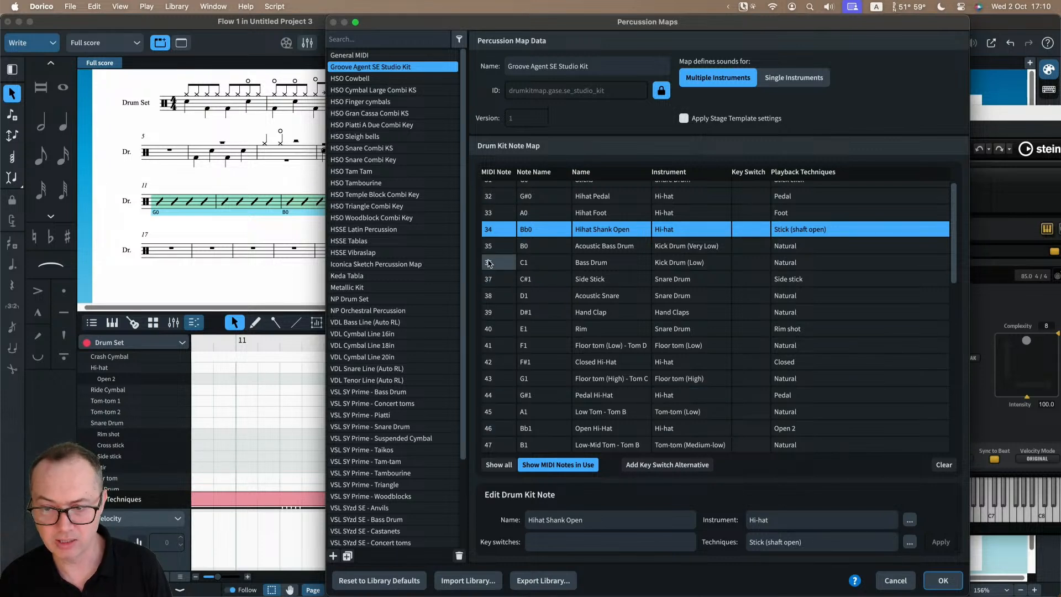
{"action": "left_click", "coordinate": [667, 464]}
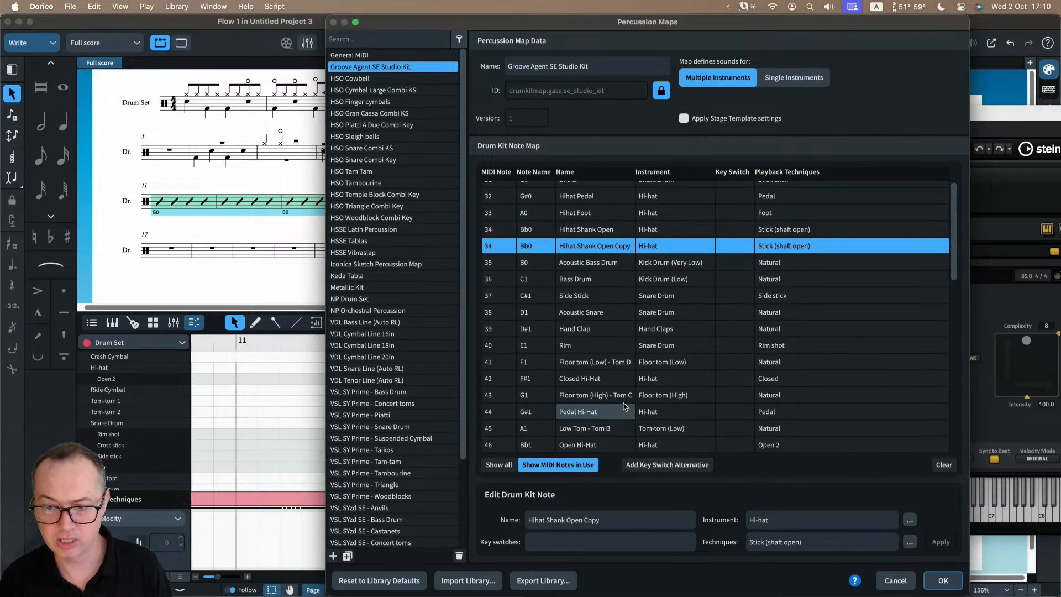
{"action": "left_click", "coordinate": [495, 232]}
{"action": "left_click", "coordinate": [497, 244]}
{"action": "left_click", "coordinate": [539, 231]}
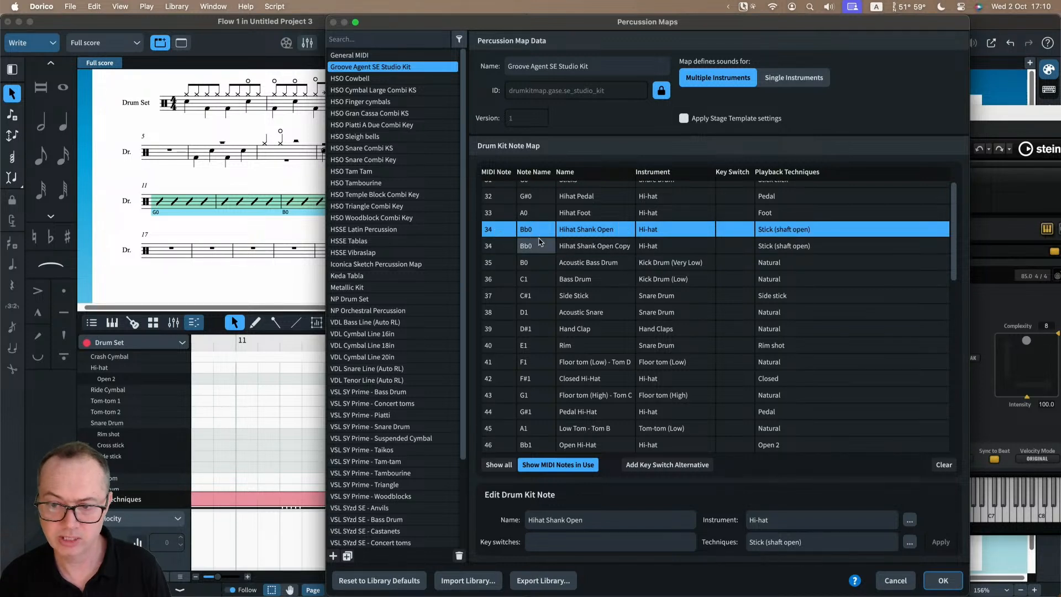
{"action": "left_click", "coordinate": [538, 244]}
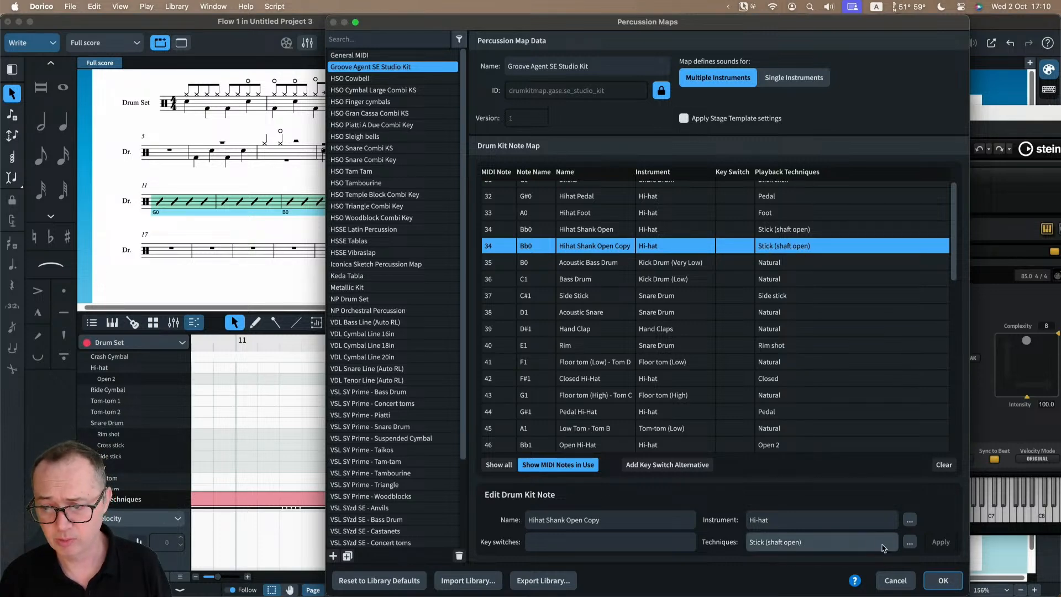
- Replace the duplicated entry's playback technique with Half-open alone, apply it, and confirm the percussion map changes
{"action": "left_click", "coordinate": [910, 542]}
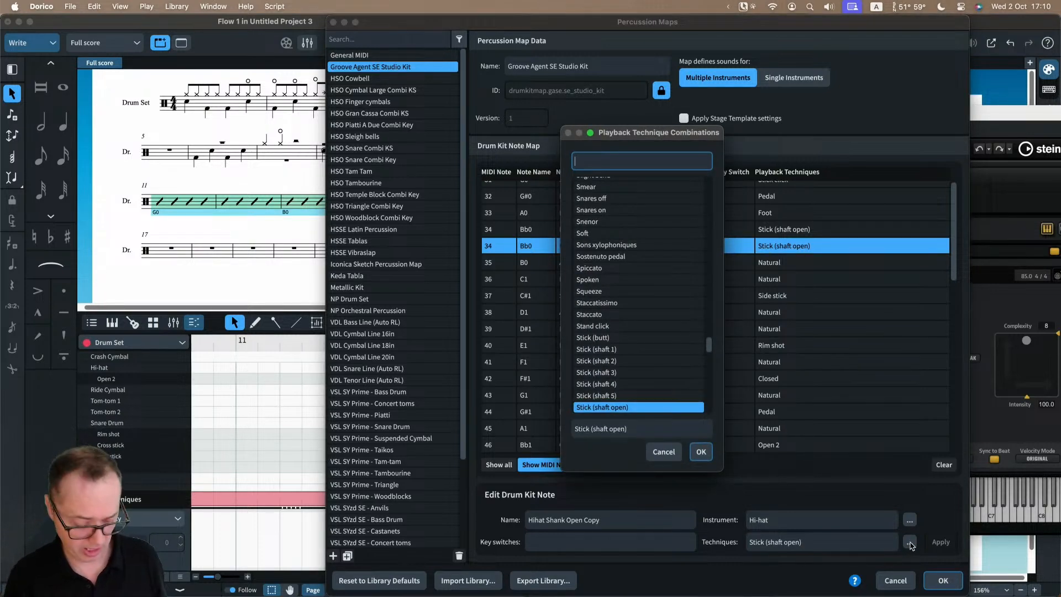
{"action": "type", "text": "half"}
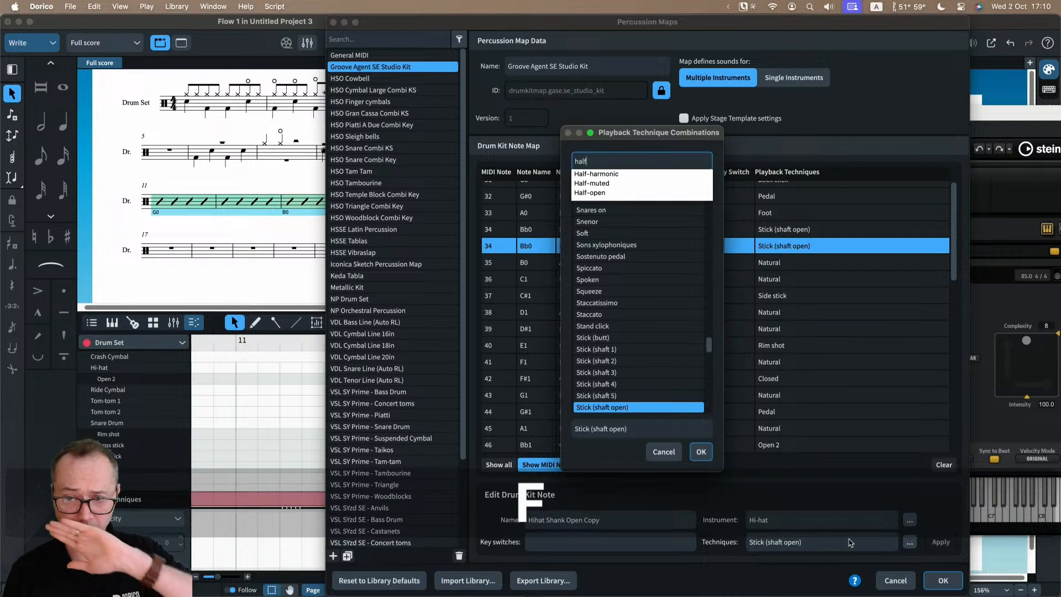
{"action": "left_click", "coordinate": [623, 192]}
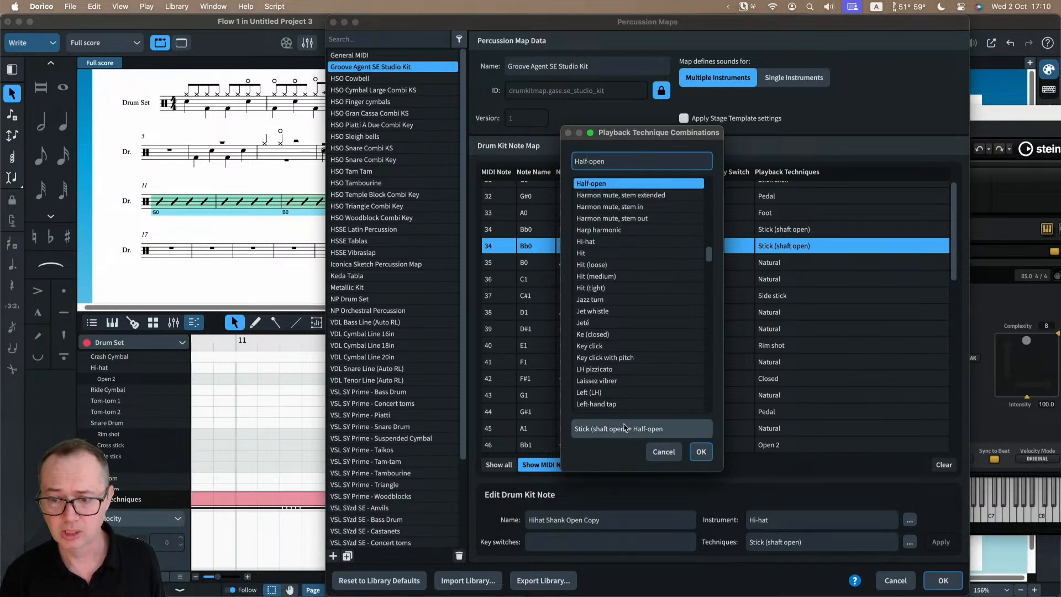
{"action": "scroll", "coordinate": [635, 340], "scroll_direction": "down", "scroll_amount": 10}
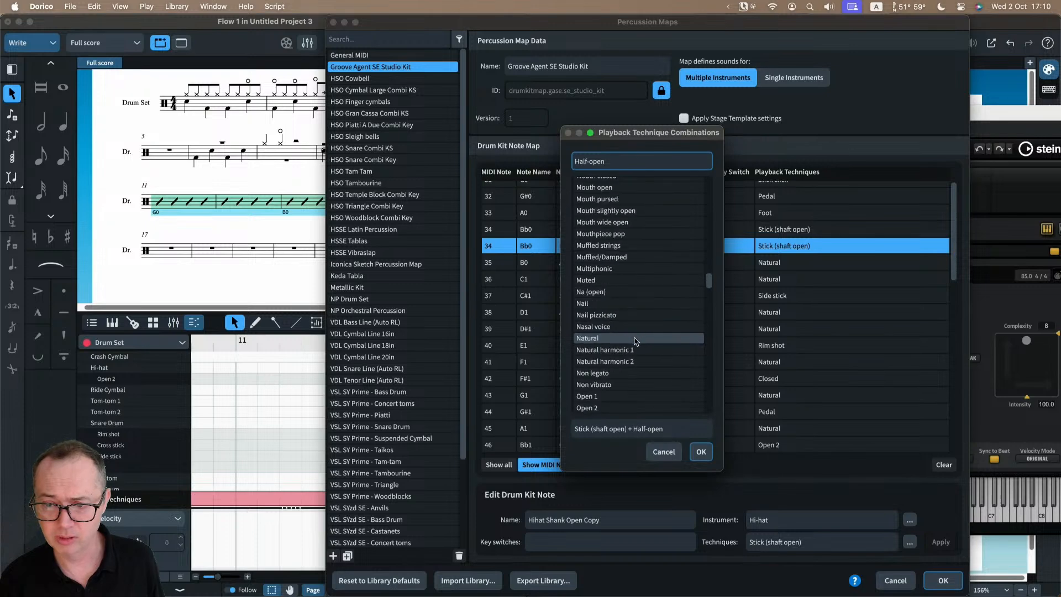
{"action": "scroll", "coordinate": [635, 342], "scroll_direction": "down", "scroll_amount": 15}
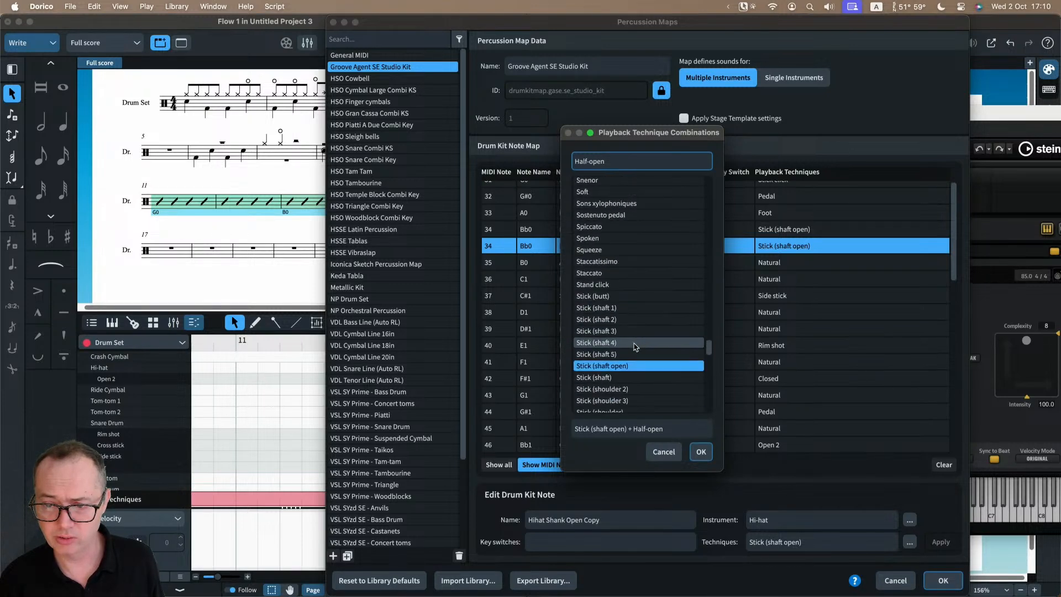
{"action": "left_click", "coordinate": [613, 256], "text": "super"}
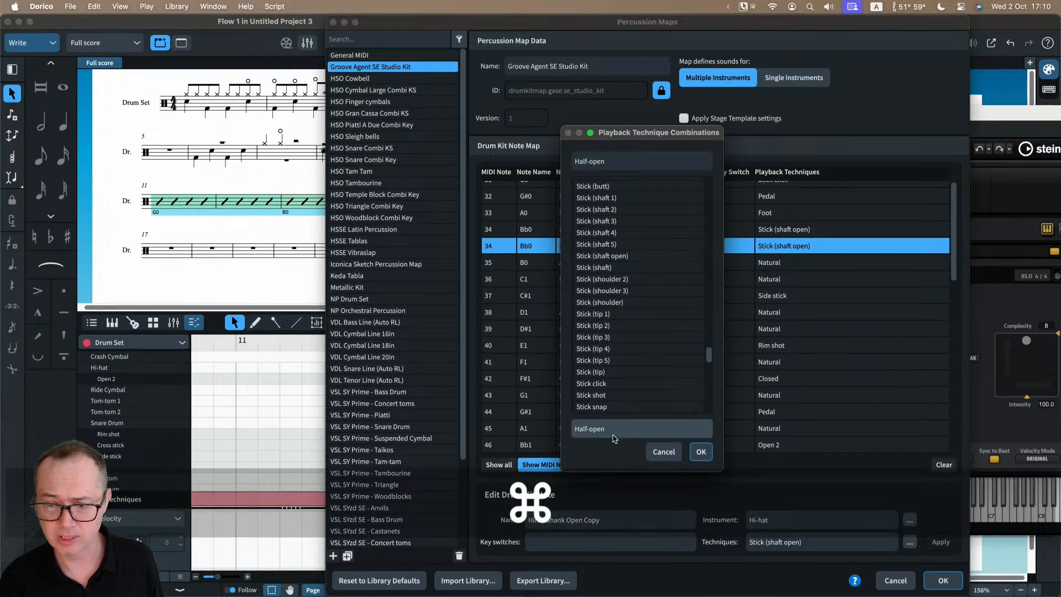
{"action": "left_click", "coordinate": [701, 451]}
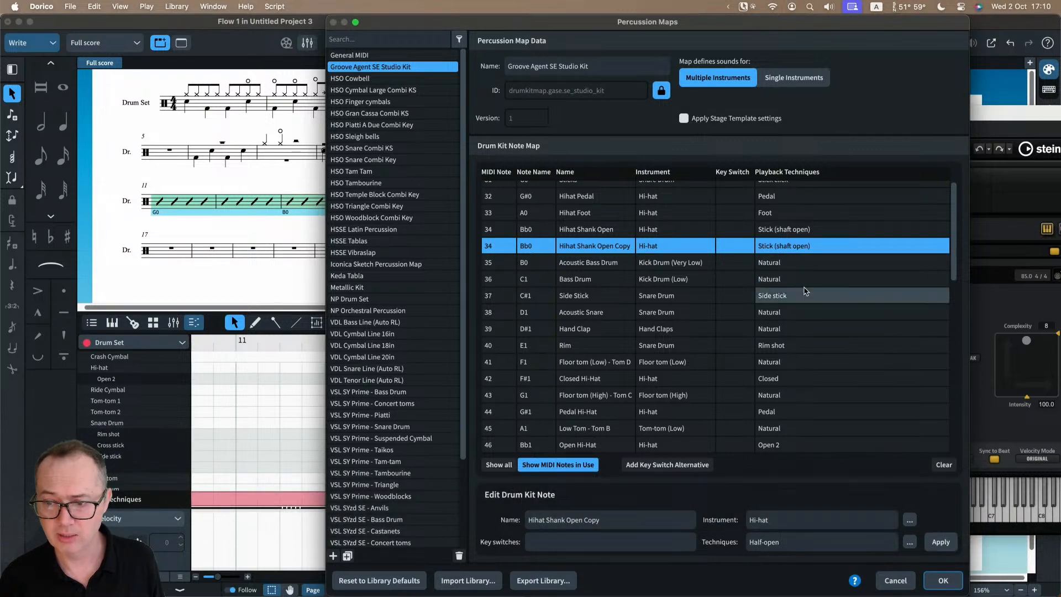
{"action": "left_click", "coordinate": [940, 542]}
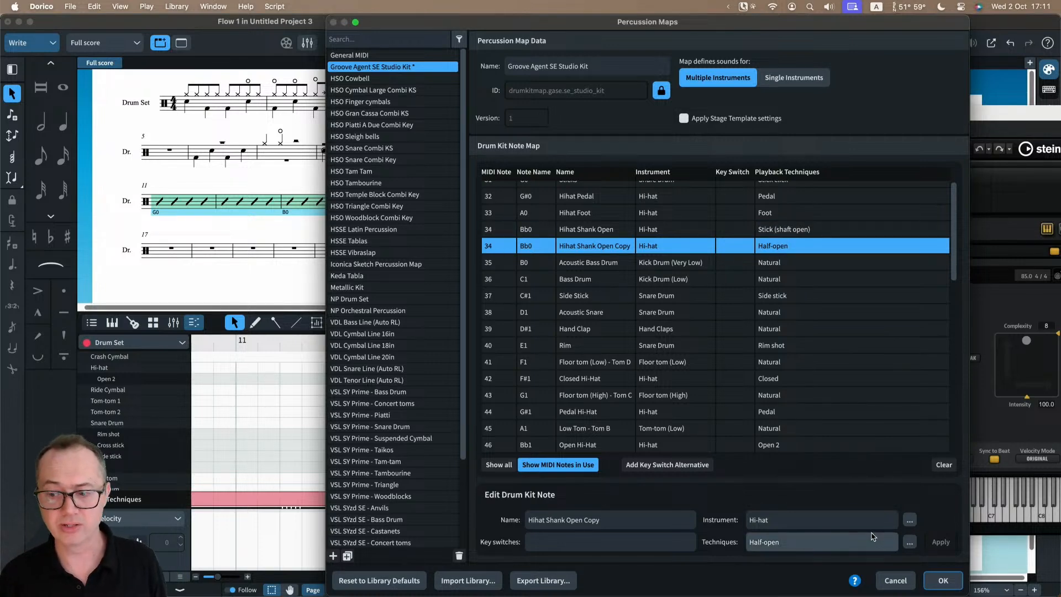
{"action": "left_click", "coordinate": [938, 579]}
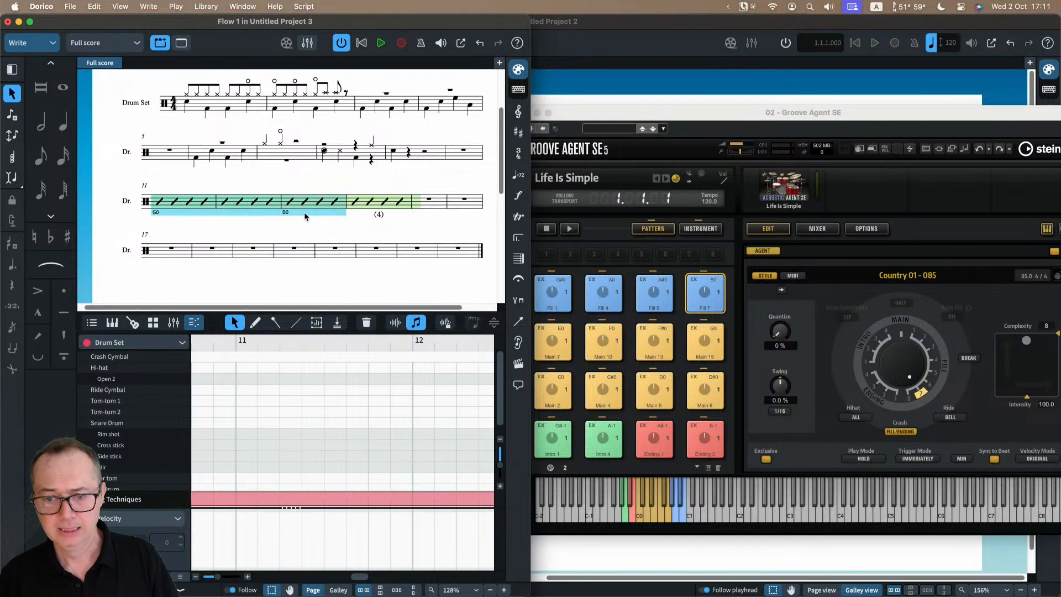
{"action": "left_click", "coordinate": [303, 213]}
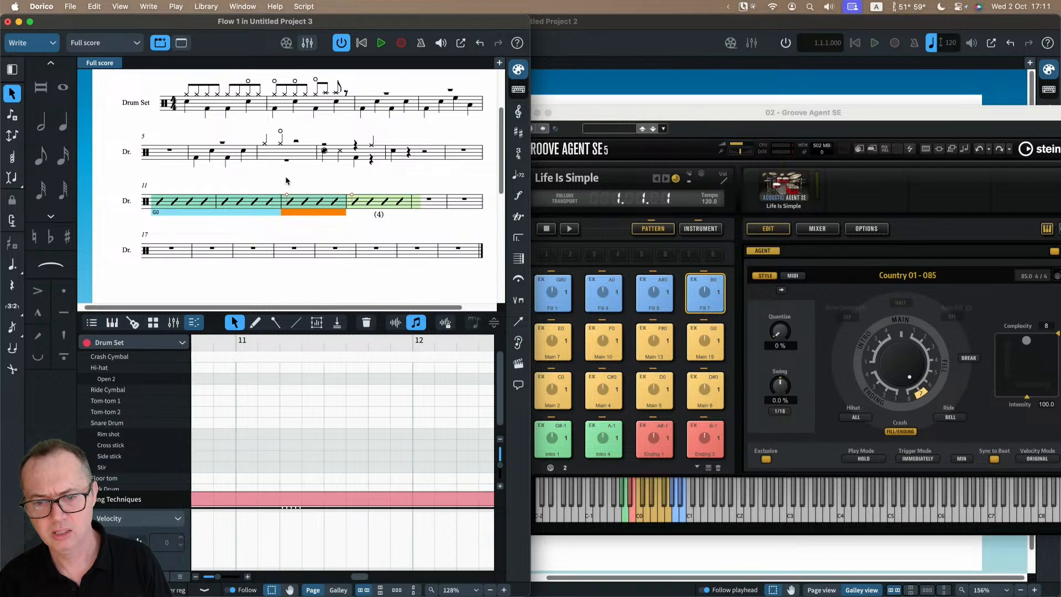
{"action": "left_click", "coordinate": [278, 223]}
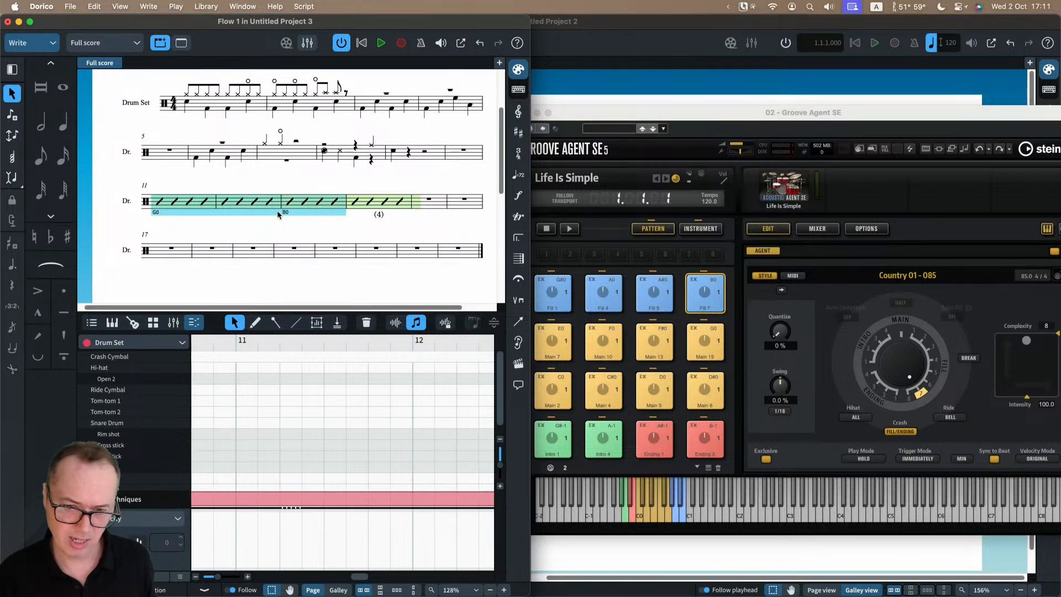
{"action": "scroll", "coordinate": [277, 197], "scroll_direction": "up", "scroll_amount": 3}
{"action": "scroll", "coordinate": [277, 198], "scroll_direction": "down", "scroll_amount": 2}
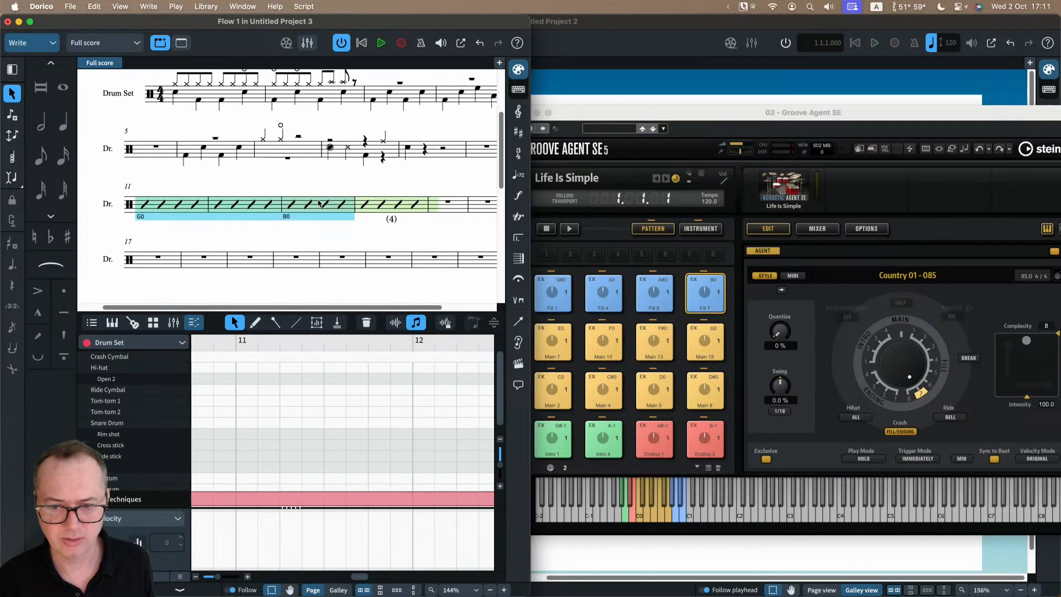
- Add a slash region over bars 18 to 21 of the Drum Set part
{"action": "scroll", "coordinate": [347, 225], "scroll_direction": "down", "scroll_amount": 3}
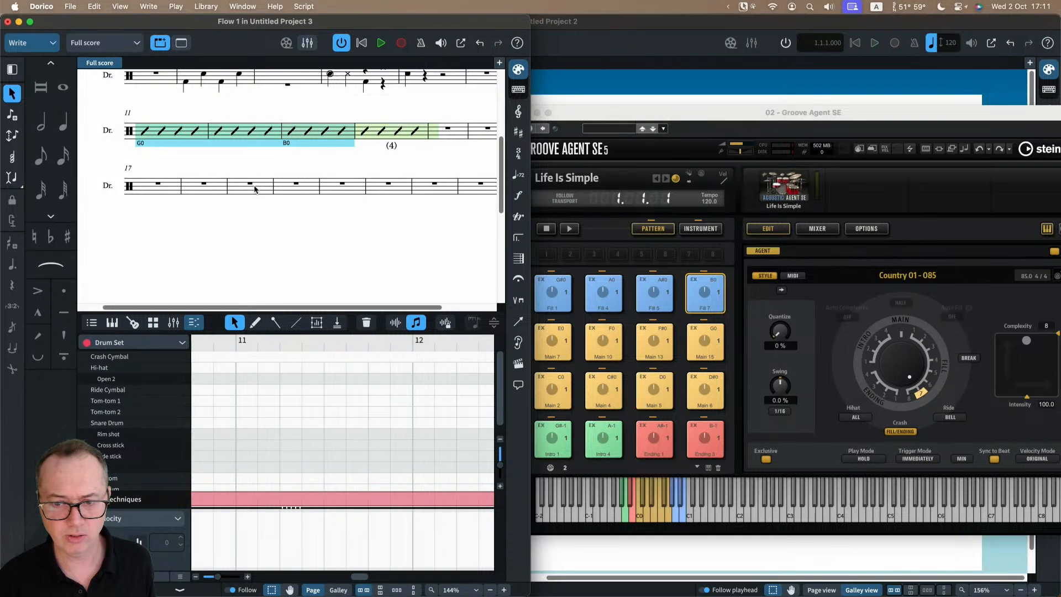
{"action": "left_click", "coordinate": [210, 188]}
{"action": "left_click", "coordinate": [327, 191], "text": "shift"}
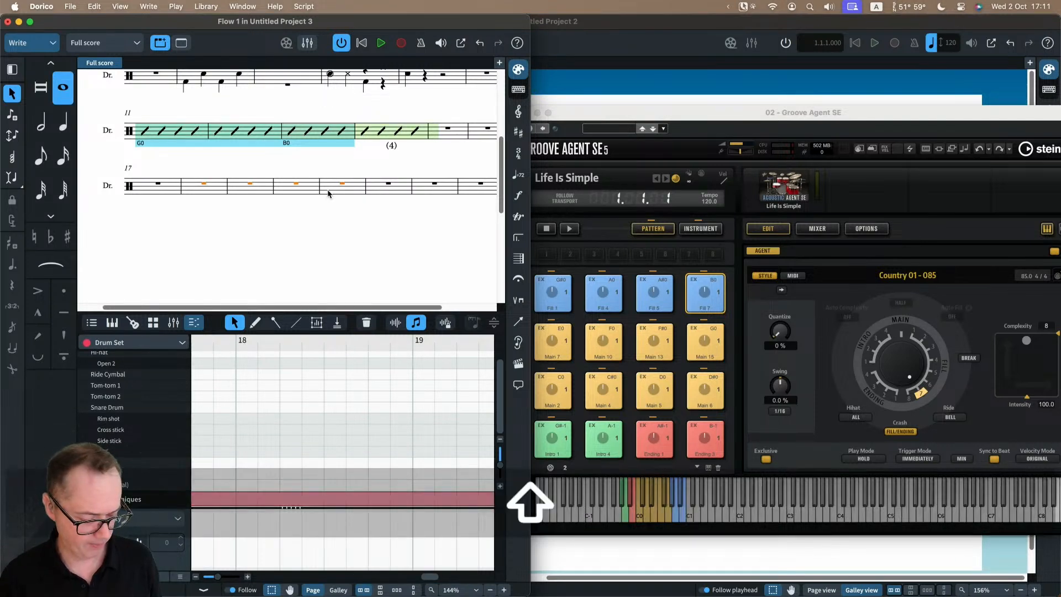
{"action": "key", "text": "shift+r"}
{"action": "type", "text": "slash"}
{"action": "key", "text": "Return"}
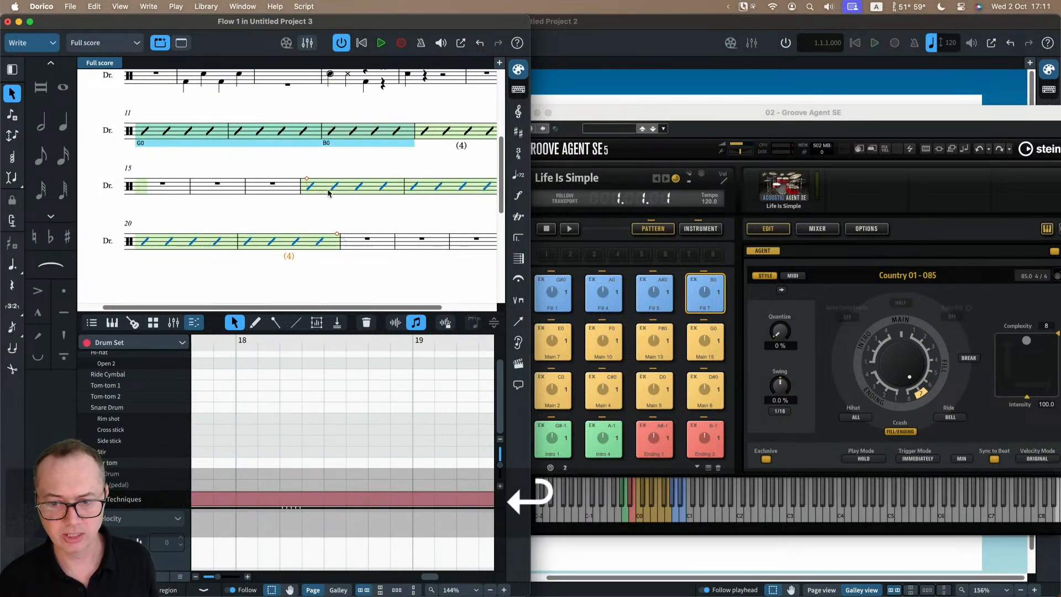
- Enlarge the project window to fill the screen and hide the Key Editor below the score
{"action": "scroll", "coordinate": [329, 192], "scroll_direction": "right", "scroll_amount": 1}
{"action": "scroll", "coordinate": [327, 188], "scroll_direction": "up", "scroll_amount": 1}
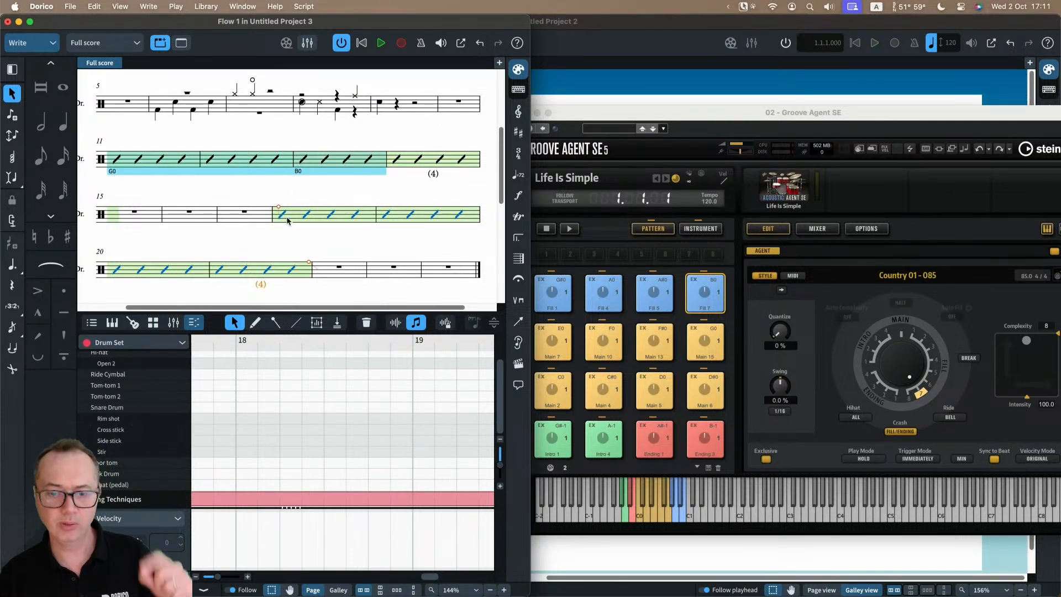
{"action": "double_click", "coordinate": [339, 24]}
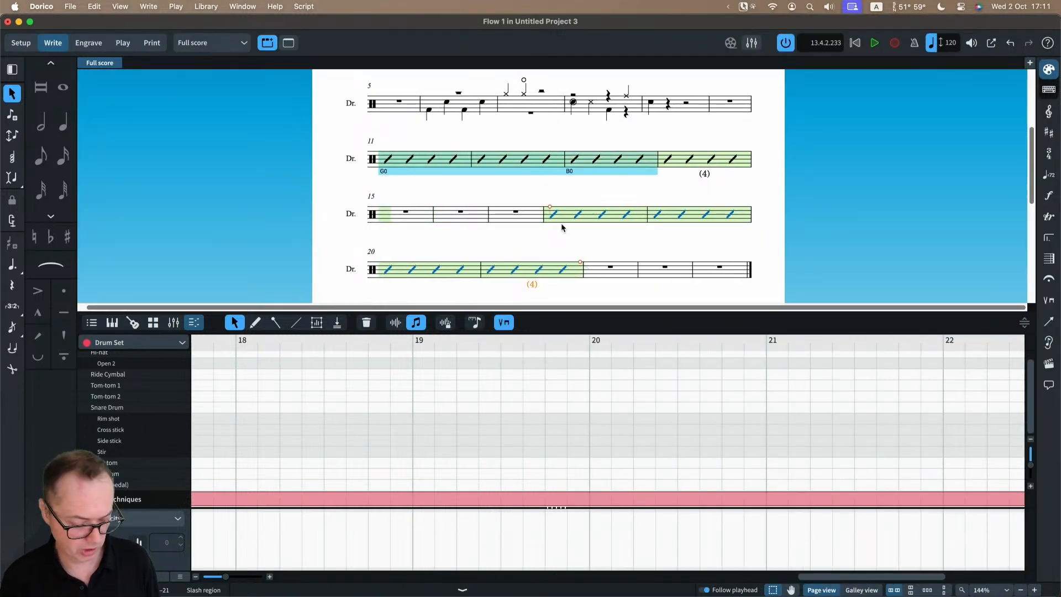
{"action": "key", "text": "super+8"}
{"action": "scroll", "coordinate": [565, 237], "scroll_direction": "up", "scroll_amount": 3}
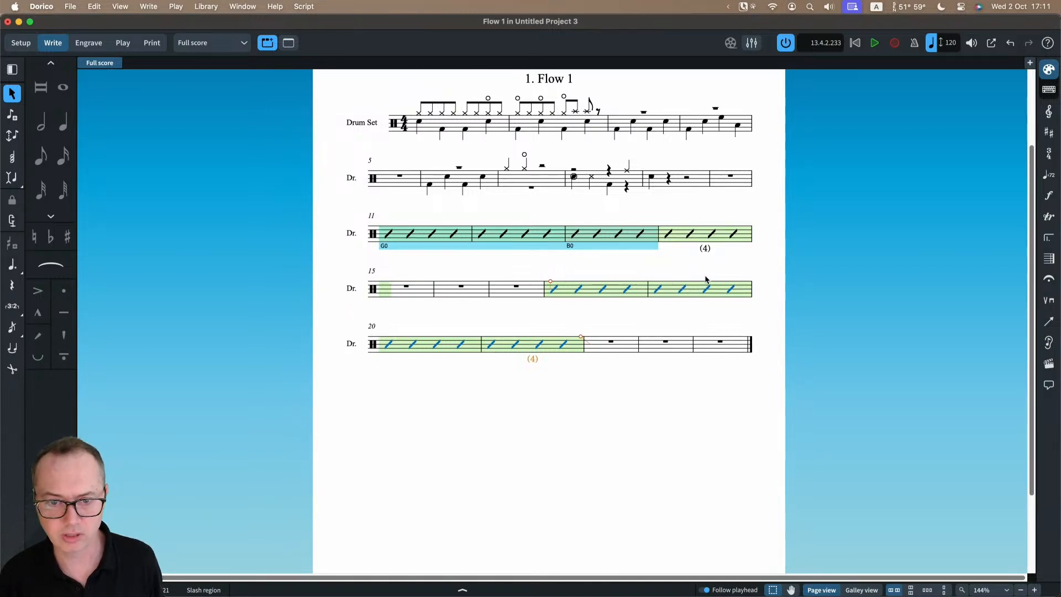
- Add a solo player holding a B Flat Trumpet in Setup mode
{"action": "key", "text": "super+1"}
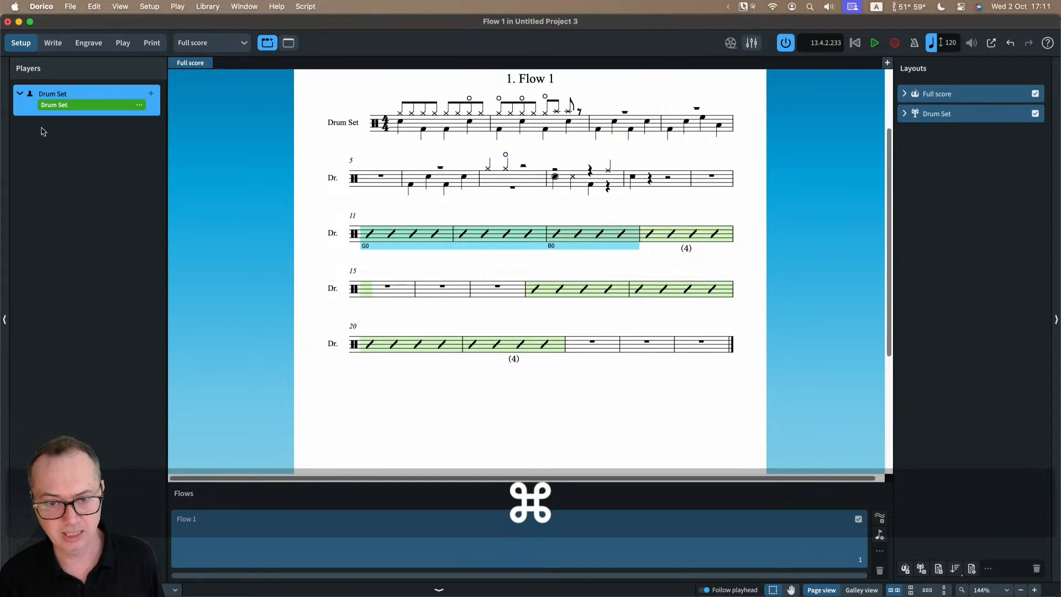
{"action": "key", "text": "shift+p"}
{"action": "type", "text": "trumpet"}
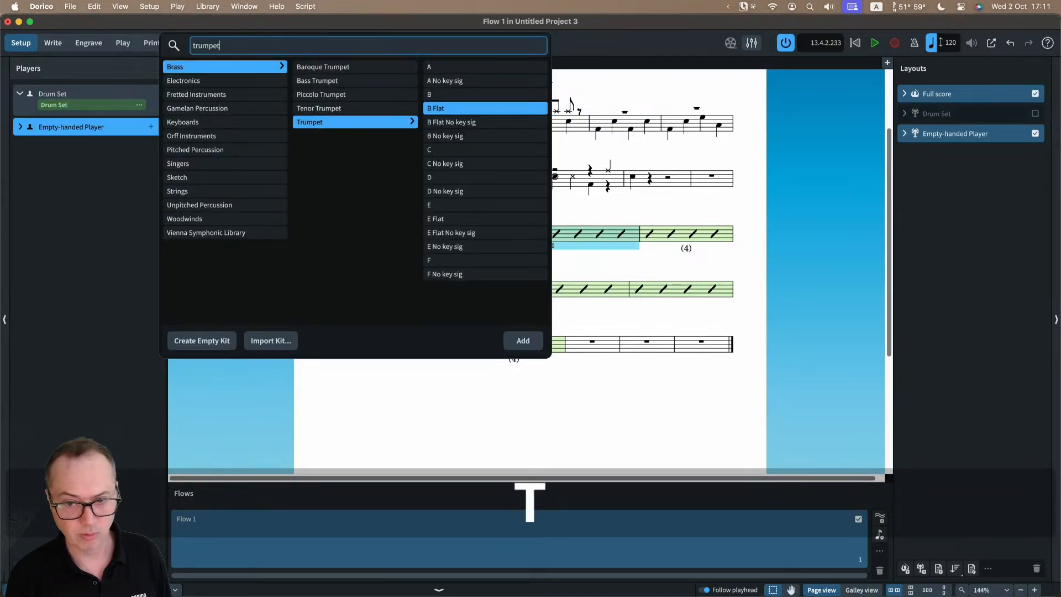
{"action": "key", "text": "Return"}
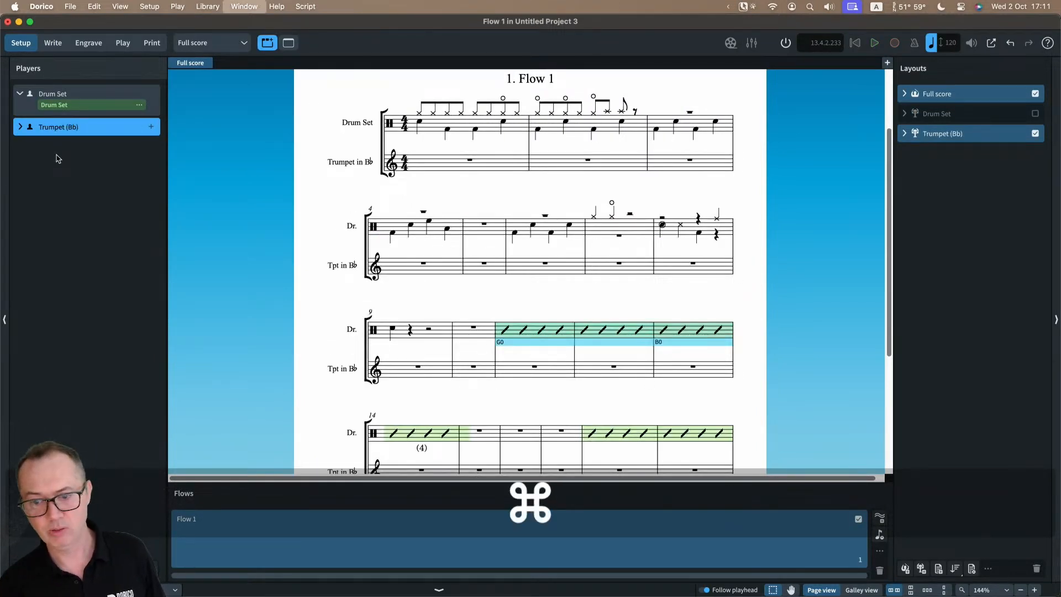
- Move the Drum Set player below the trumpet player in the score order and return to Write mode
{"action": "key", "text": "super+2"}
{"action": "key", "text": "super+1"}
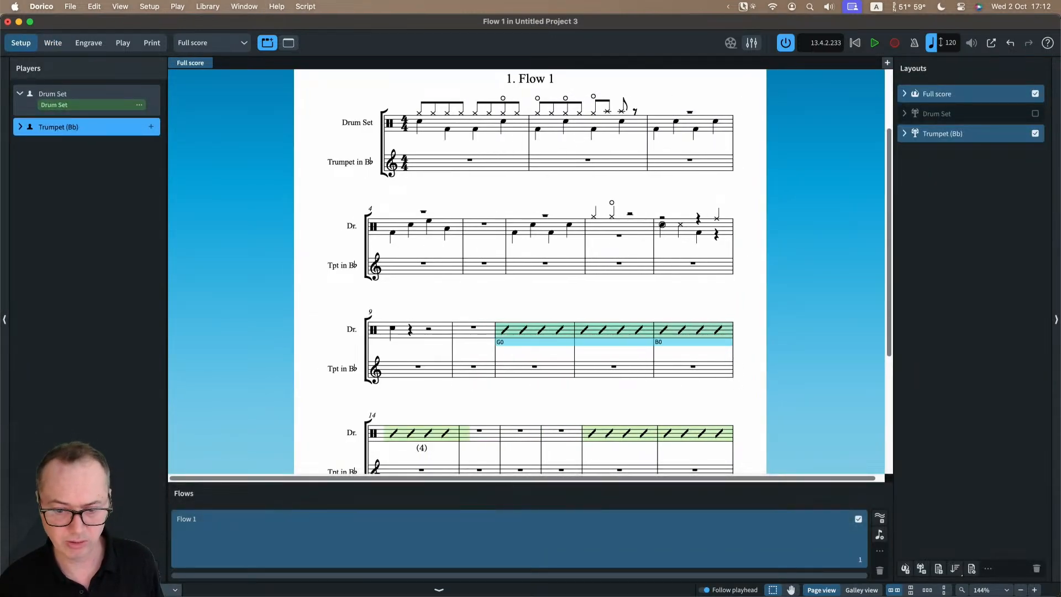
{"action": "left_click", "coordinate": [101, 97]}
{"action": "left_click_drag", "start_coordinate": [100, 97], "coordinate": [99, 145]}
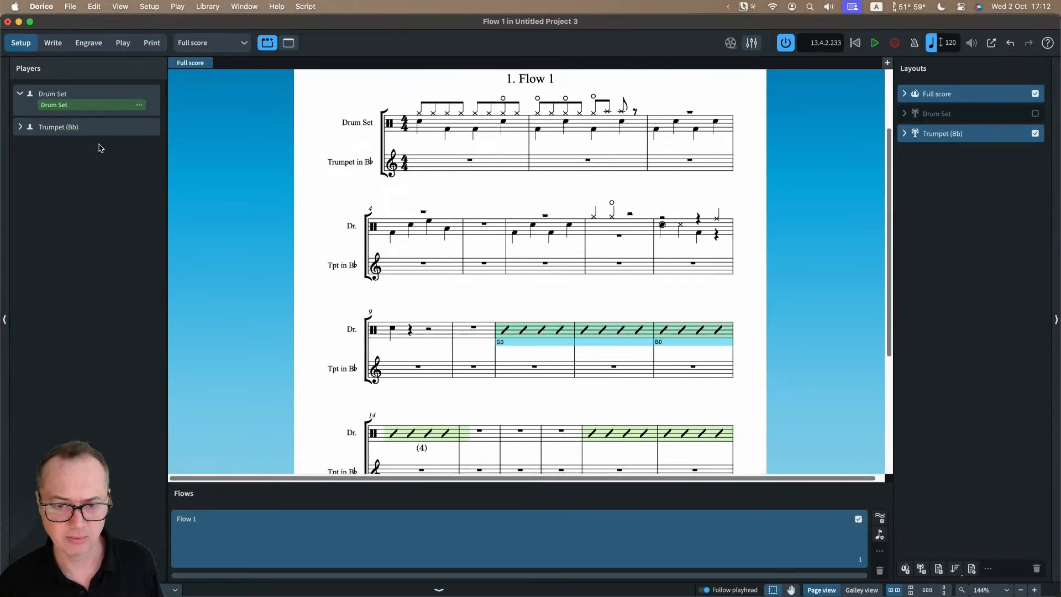
{"action": "key", "text": "super+2"}
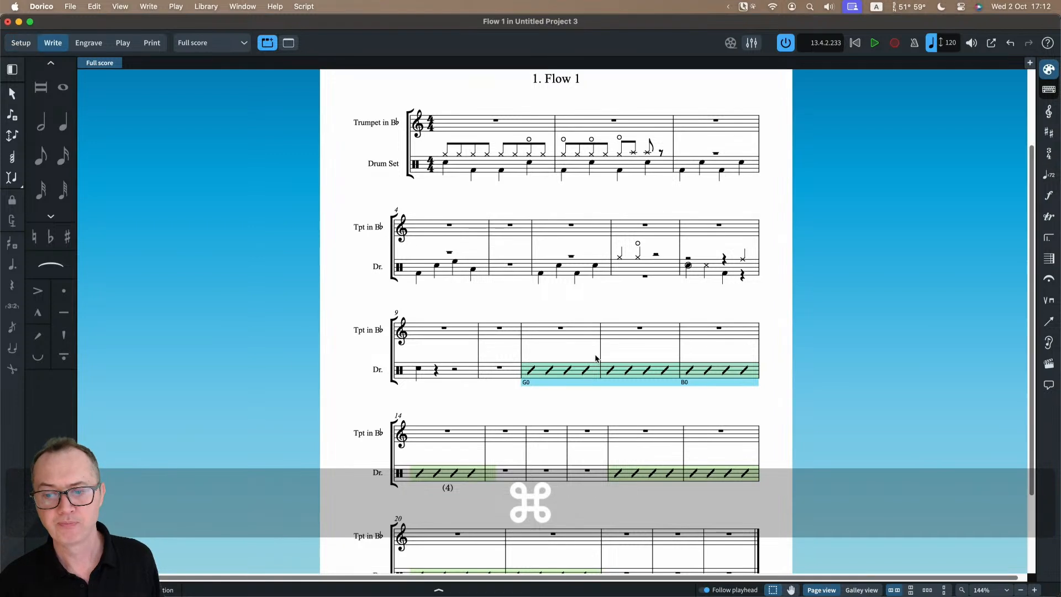
- Enter a short trumpet melody with rests across bars 18 and 19 using eighth-note input, undoing a stray quarter note first
{"action": "scroll", "coordinate": [593, 339], "scroll_direction": "down", "scroll_amount": 3}
{"action": "left_click", "coordinate": [627, 347]}
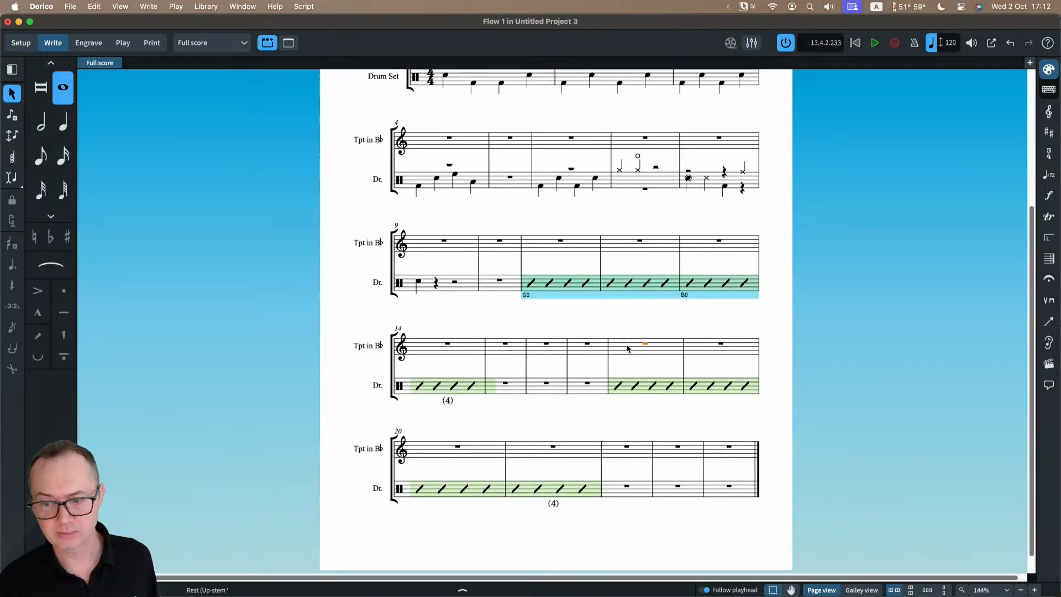
{"action": "key", "text": "Return"}
{"action": "key", "text": "Left"}
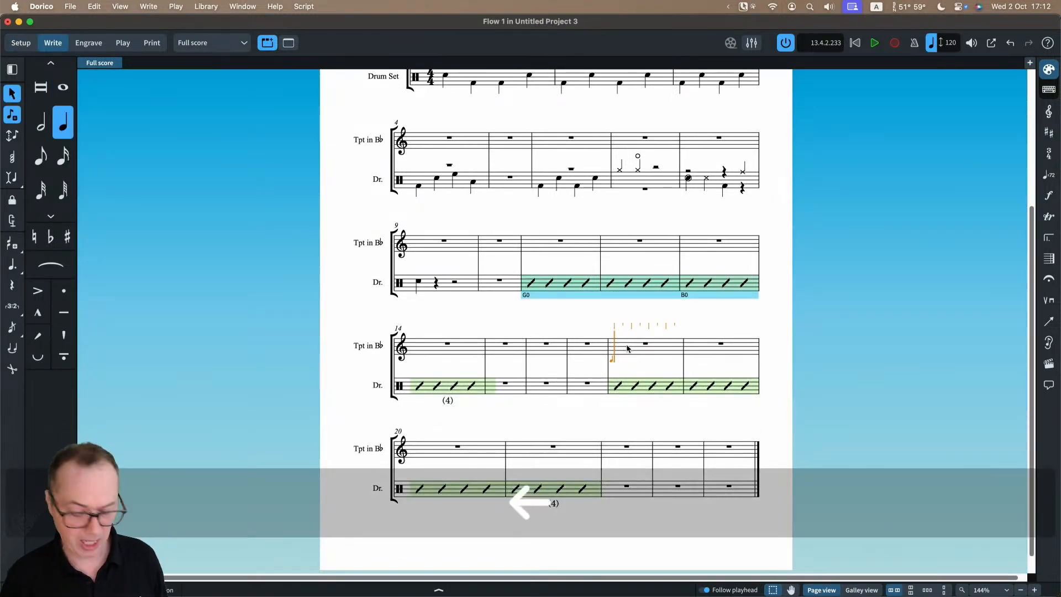
{"action": "key", "text": "6"}
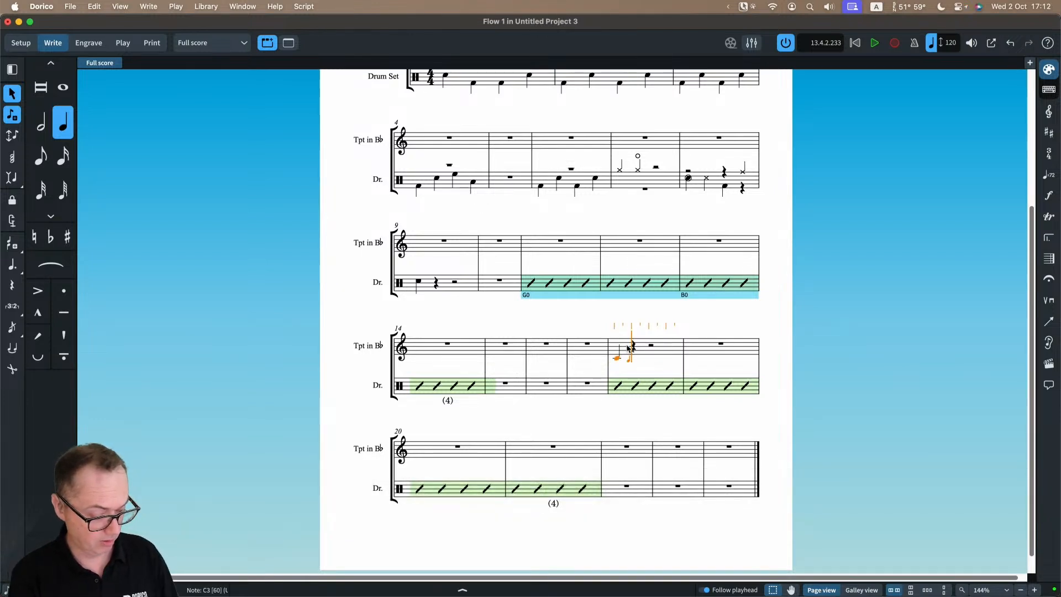
{"action": "key", "text": "super+z"}
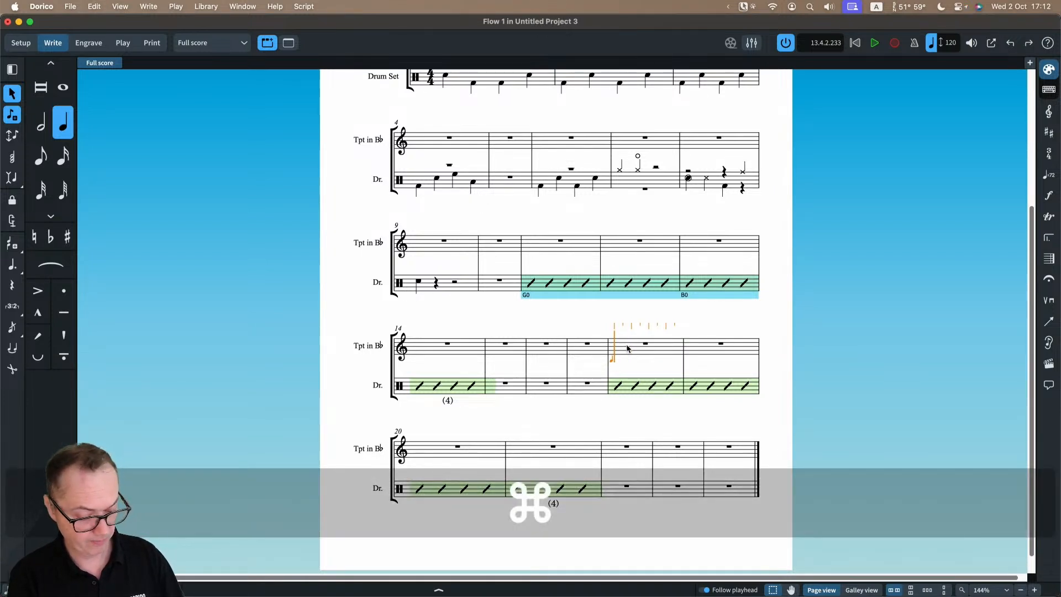
{"action": "key", "text": "5"}
{"action": "key", "text": "space"}
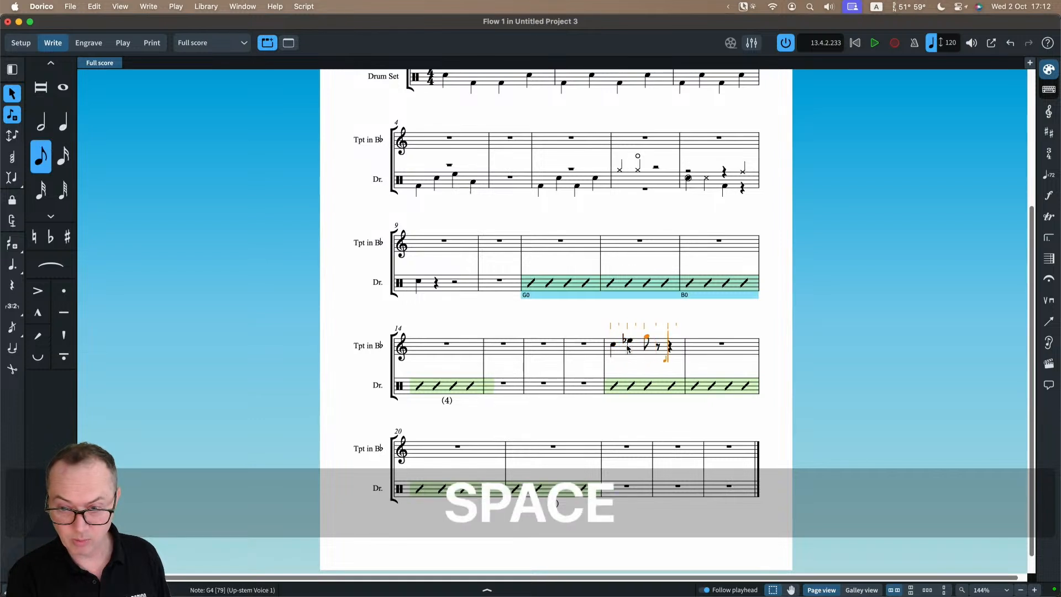
{"action": "key", "text": "space"}
{"action": "key", "text": "space"}
{"action": "key", "text": "space"}
{"action": "key", "text": "Escape"}
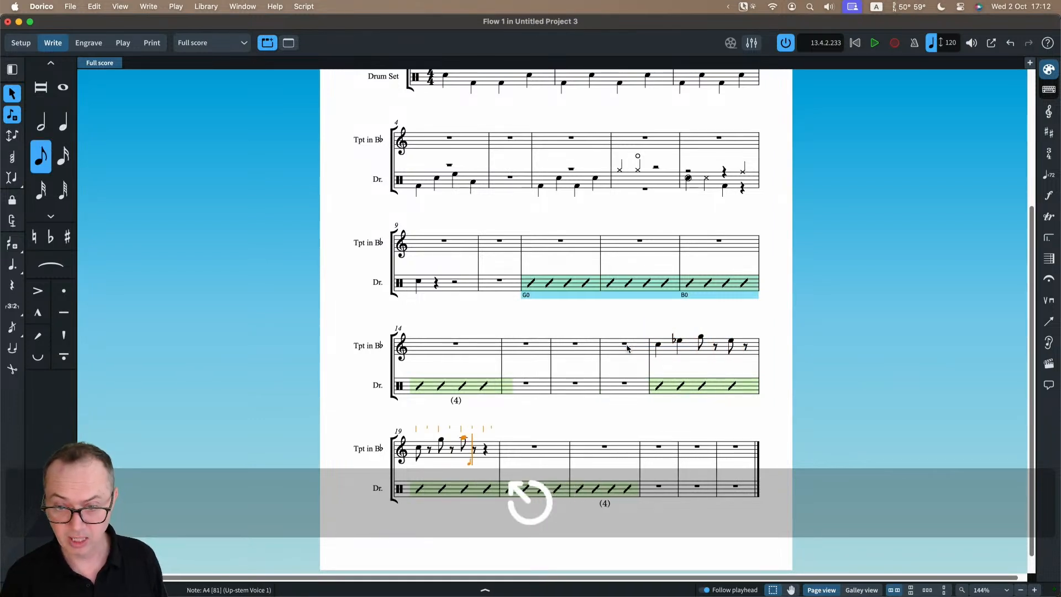
- Slur the first two trumpet notes in bar 18, accent the third note and make the fourth staccato
{"action": "scroll", "coordinate": [628, 348], "scroll_direction": "down", "scroll_amount": 1}
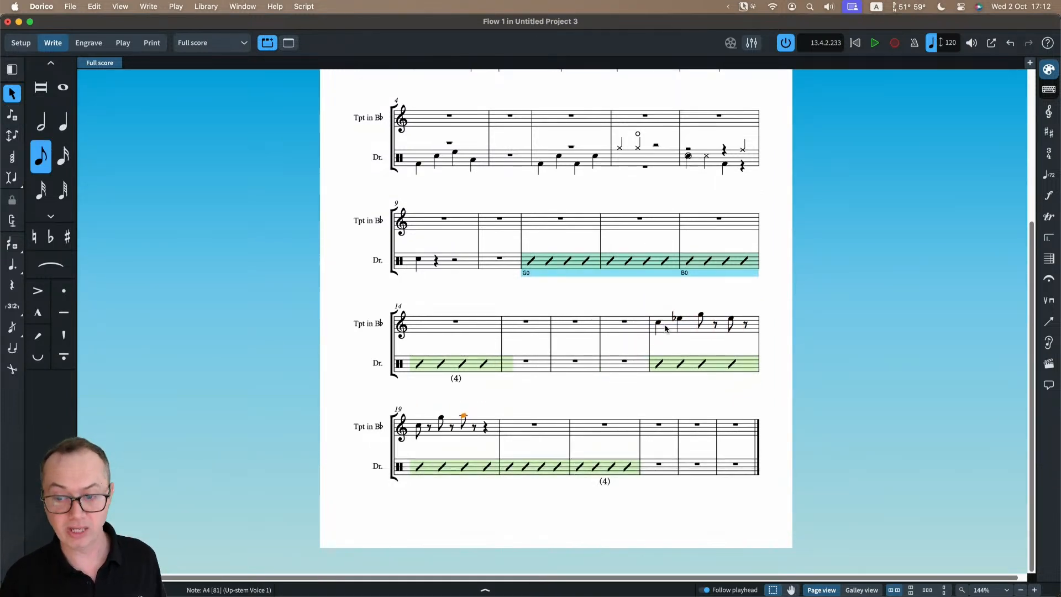
{"action": "left_click", "coordinate": [658, 325]}
{"action": "key", "text": "s"}
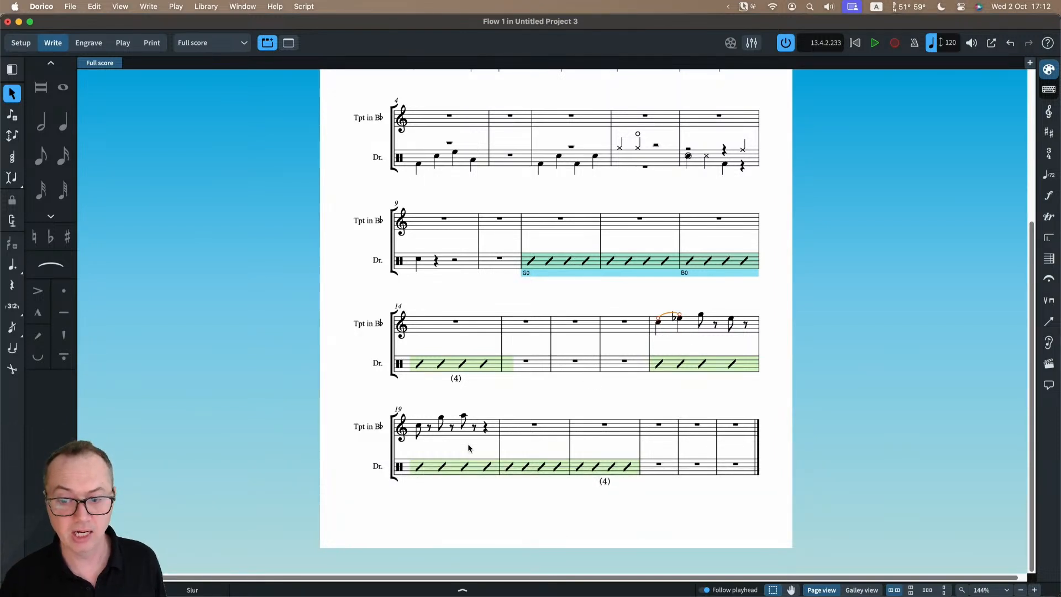
{"action": "left_click", "coordinate": [702, 316]}
{"action": "key", "text": "["}
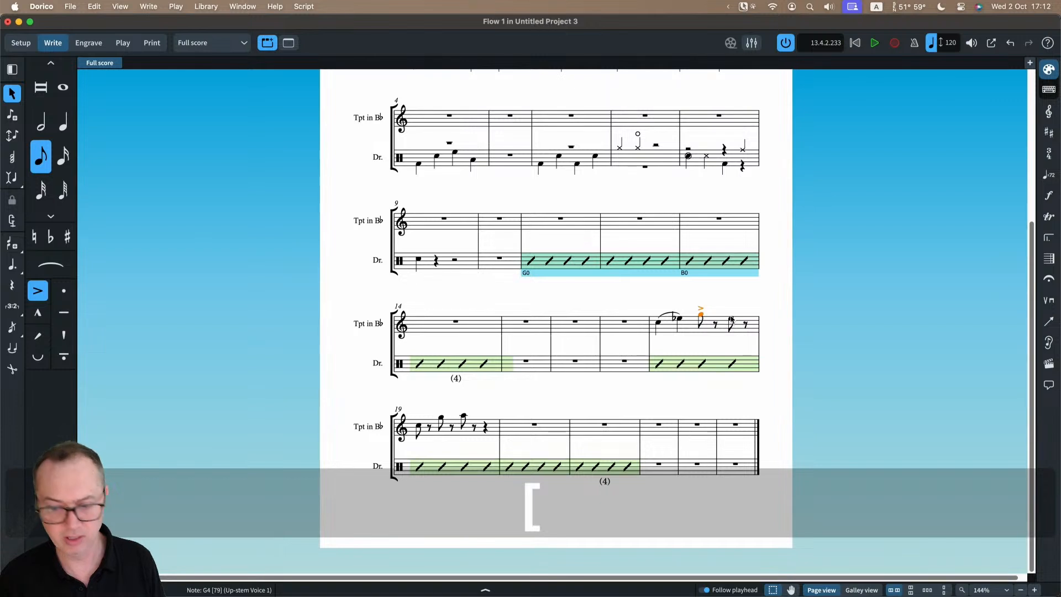
{"action": "left_click", "coordinate": [731, 320]}
{"action": "key", "text": "]"}
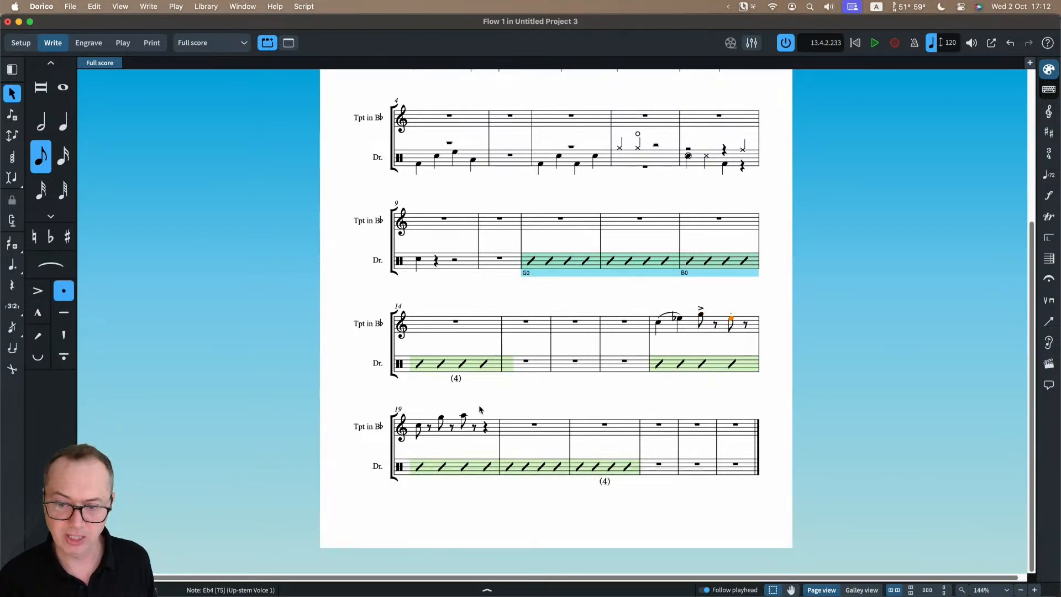
- Add a Trumpet (B Flat) cue to the drum slash region spanning bars 18 to 21
{"action": "left_click", "coordinate": [693, 371]}
{"action": "key", "text": "shift"}
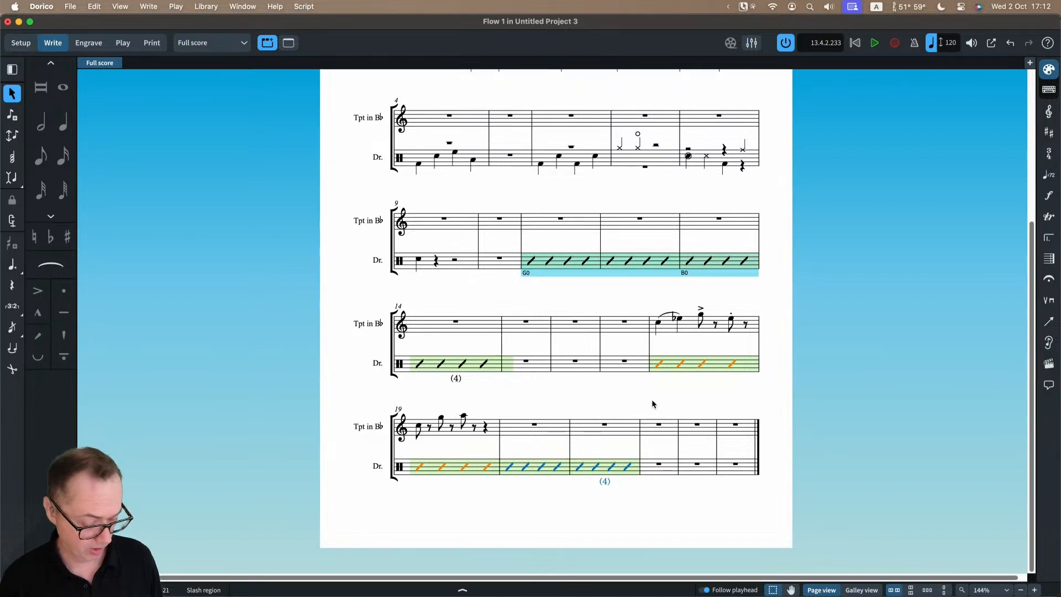
{"action": "key", "text": "shift+p"}
{"action": "type", "text": "trum"}
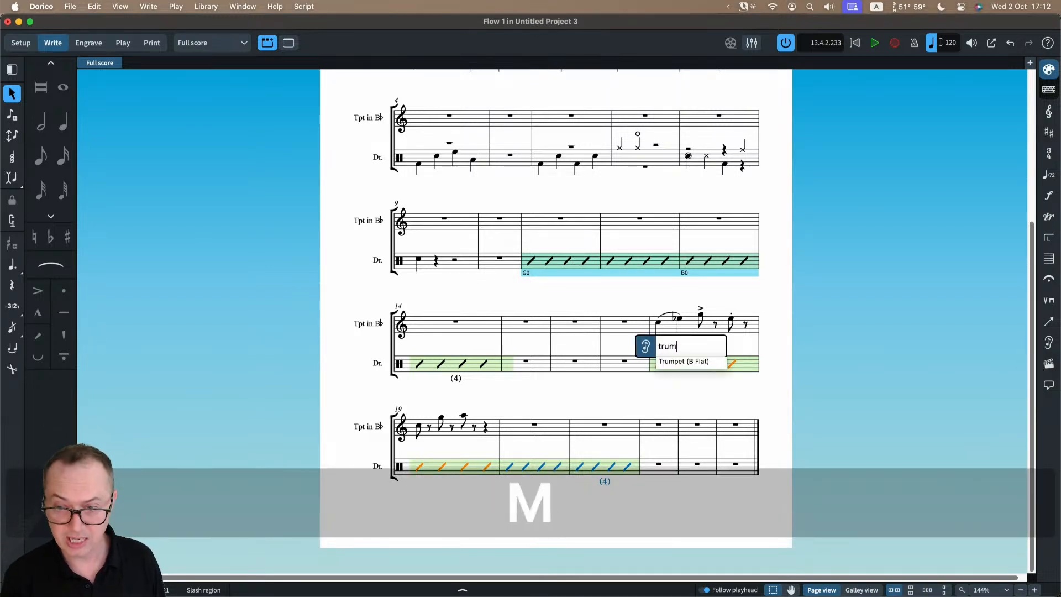
{"action": "key", "text": "Down"}
{"action": "key", "text": "Return"}
{"action": "key", "text": "Return"}
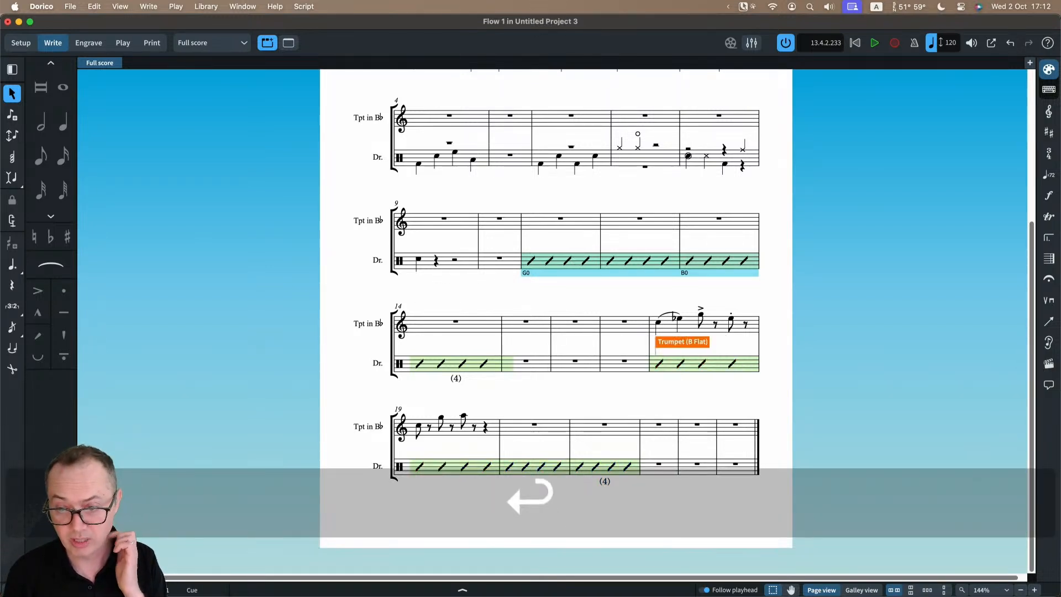
- Open the Drum Set part layout and examine the rhythmic trumpet cue above the slashes from bar 18
{"action": "scroll", "coordinate": [674, 346], "scroll_direction": "up", "scroll_amount": 5}
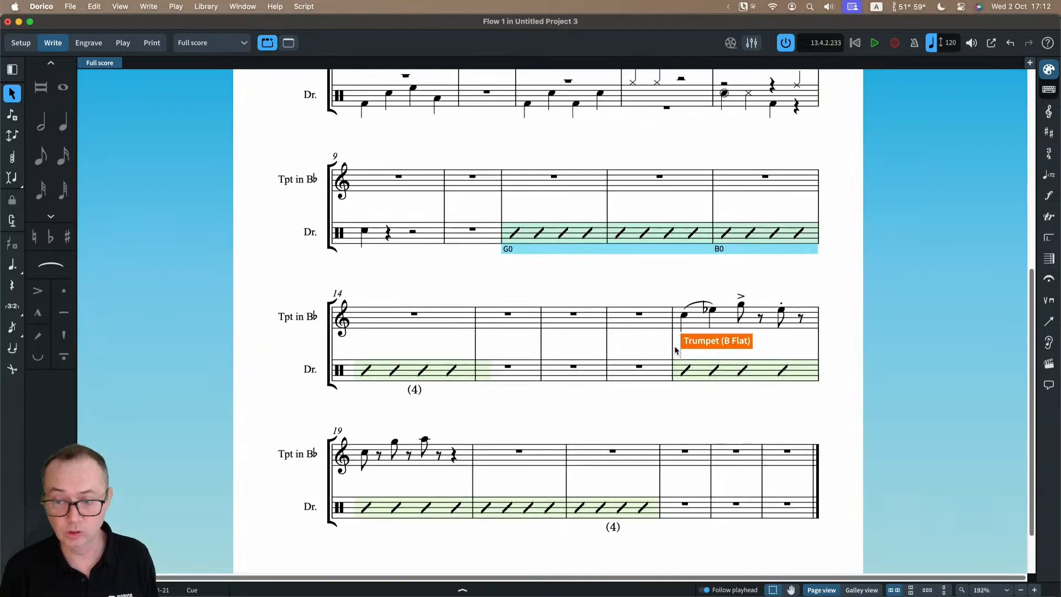
{"action": "scroll", "coordinate": [746, 345], "scroll_direction": "down", "scroll_amount": 4}
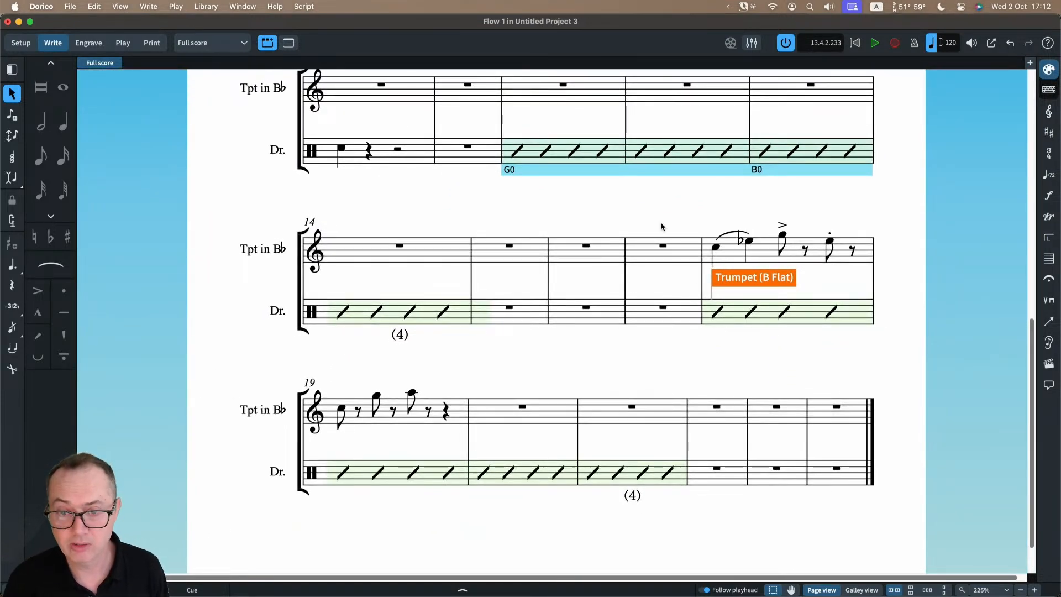
{"action": "left_click", "coordinate": [191, 42]}
{"action": "left_click", "coordinate": [193, 90]}
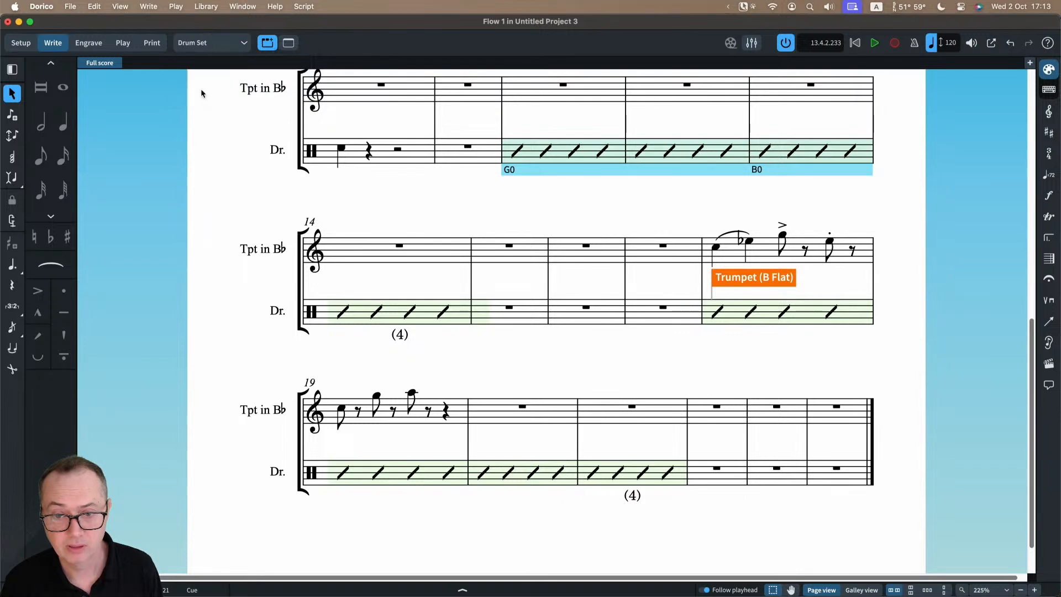
{"action": "scroll", "coordinate": [480, 476], "scroll_direction": "down", "scroll_amount": 3}
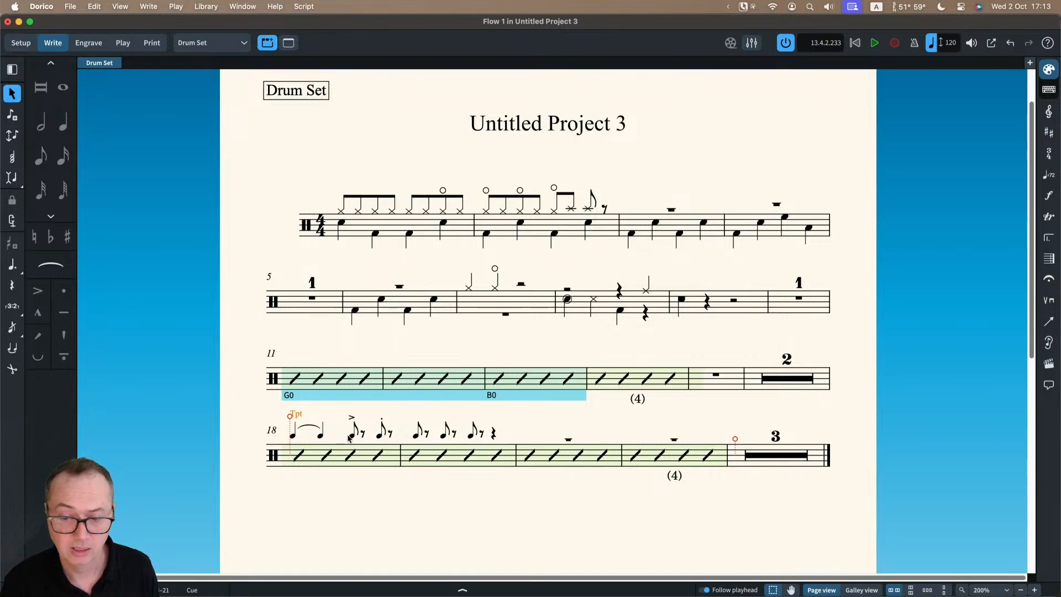
{"action": "scroll", "coordinate": [340, 440], "scroll_direction": "up", "scroll_amount": 5}
{"action": "scroll", "coordinate": [338, 439], "scroll_direction": "down", "scroll_amount": 2}
{"action": "scroll", "coordinate": [338, 439], "scroll_direction": "left", "scroll_amount": 1}
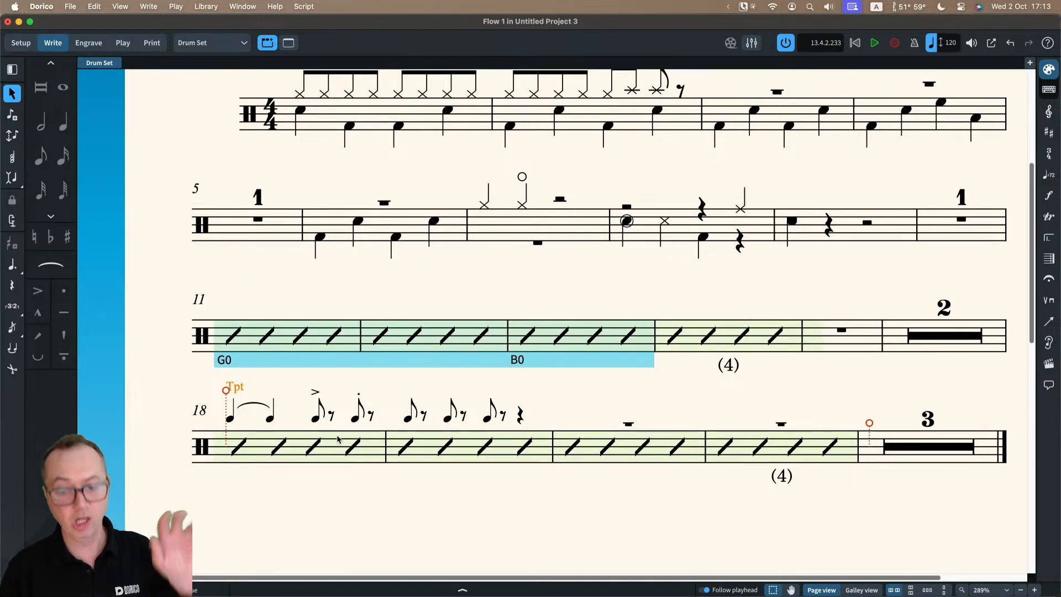
- Display the trumpet cue's properties below the score and turn off slurs for the cue
{"action": "left_click", "coordinate": [436, 589]}
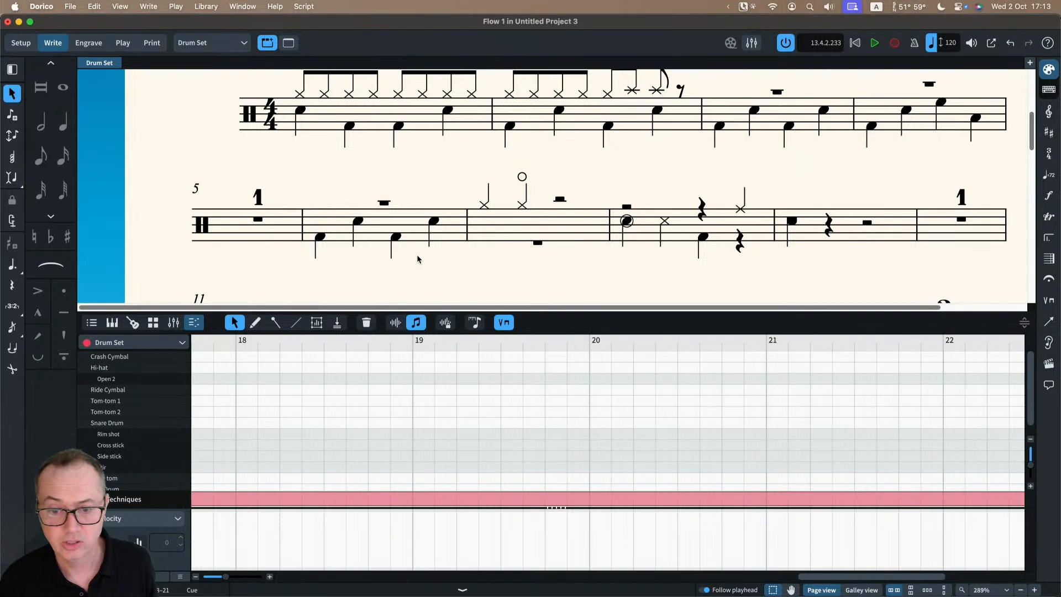
{"action": "scroll", "coordinate": [418, 259], "scroll_direction": "down", "scroll_amount": 3}
{"action": "left_click", "coordinate": [91, 323]}
{"action": "scroll", "coordinate": [406, 248], "scroll_direction": "down", "scroll_amount": 1}
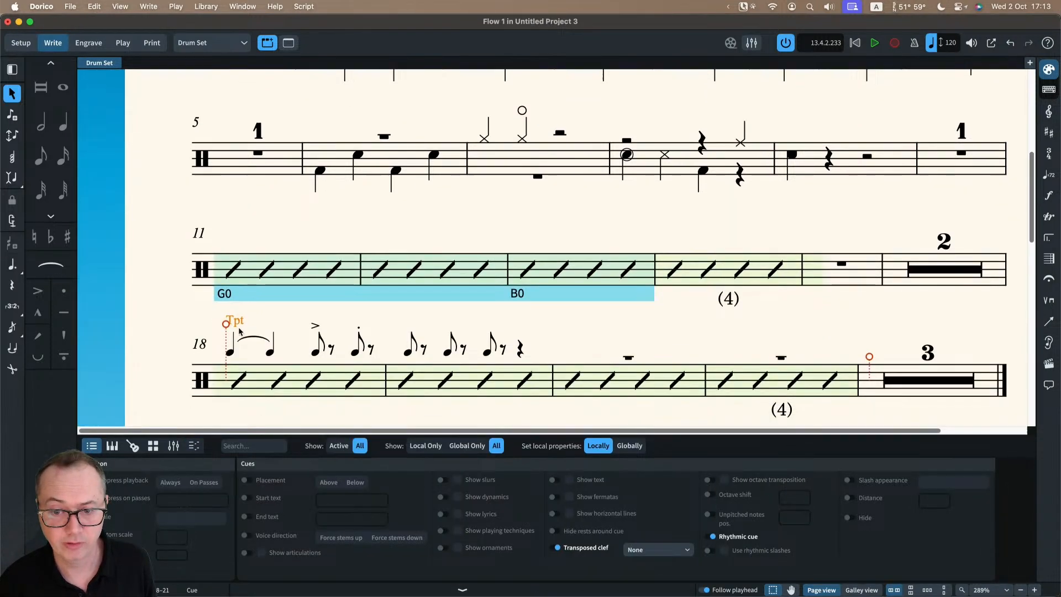
{"action": "scroll", "coordinate": [239, 330], "scroll_direction": "down", "scroll_amount": 1}
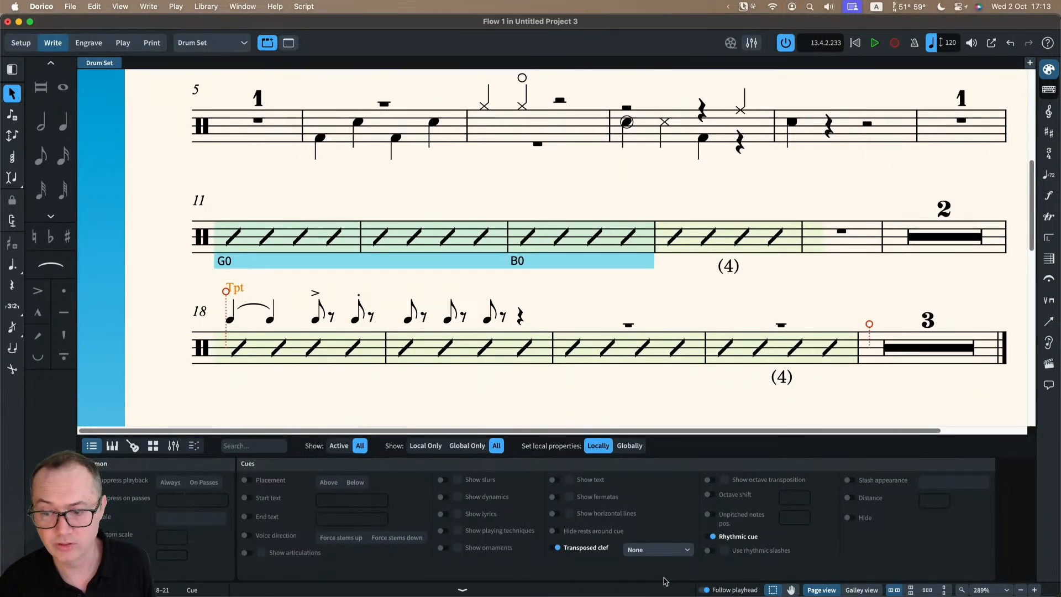
{"action": "left_click", "coordinate": [444, 481]}
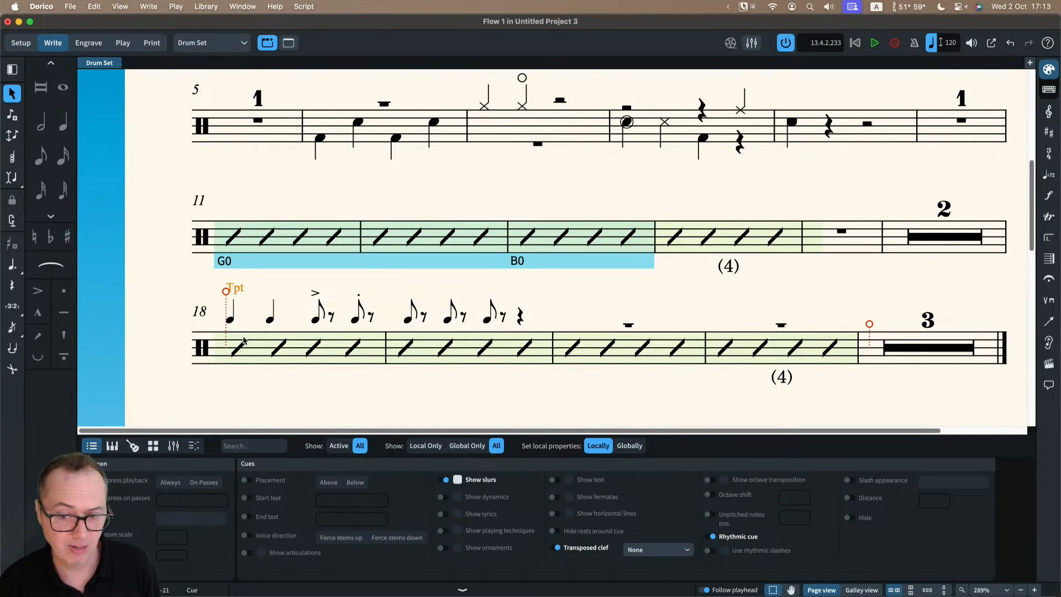
{"action": "left_click", "coordinate": [445, 482]}
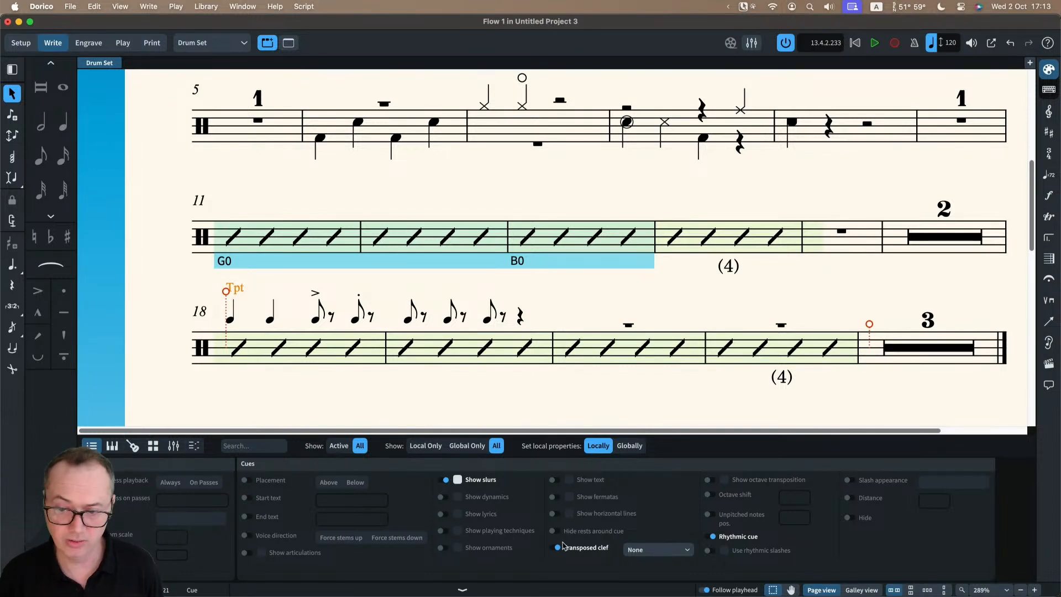
- Try rhythmic slashes in place of noteheads on the trumpet cue and reset that property
{"action": "left_click", "coordinate": [711, 537]}
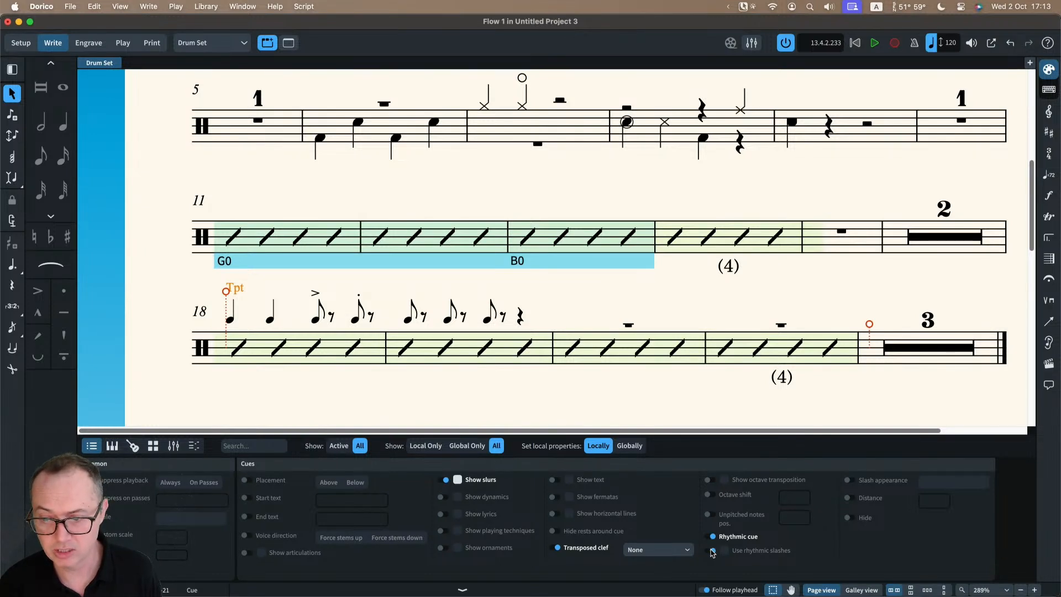
{"action": "left_click", "coordinate": [723, 551]}
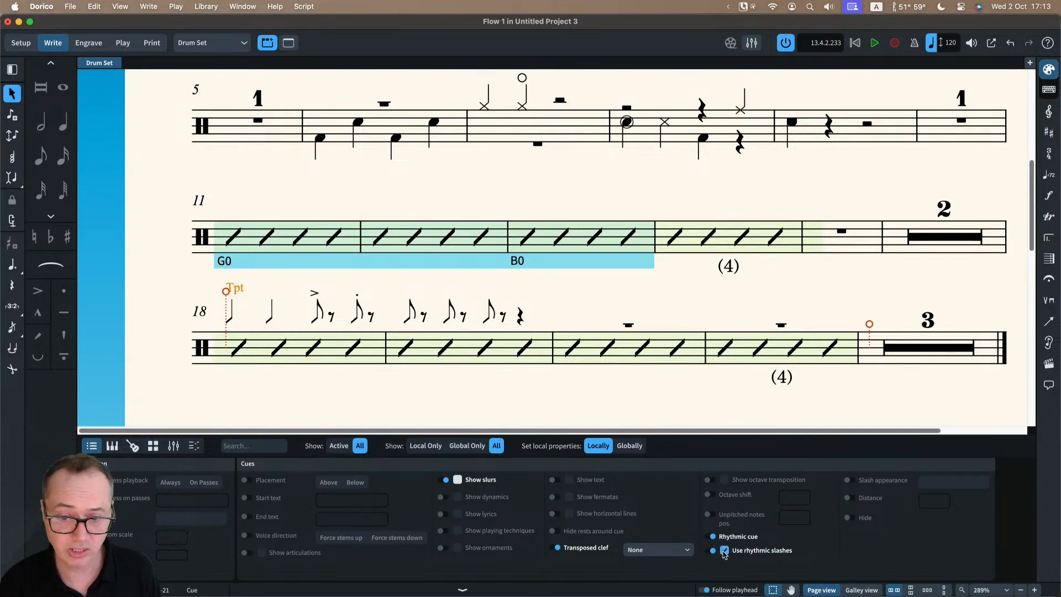
{"action": "left_click", "coordinate": [724, 550]}
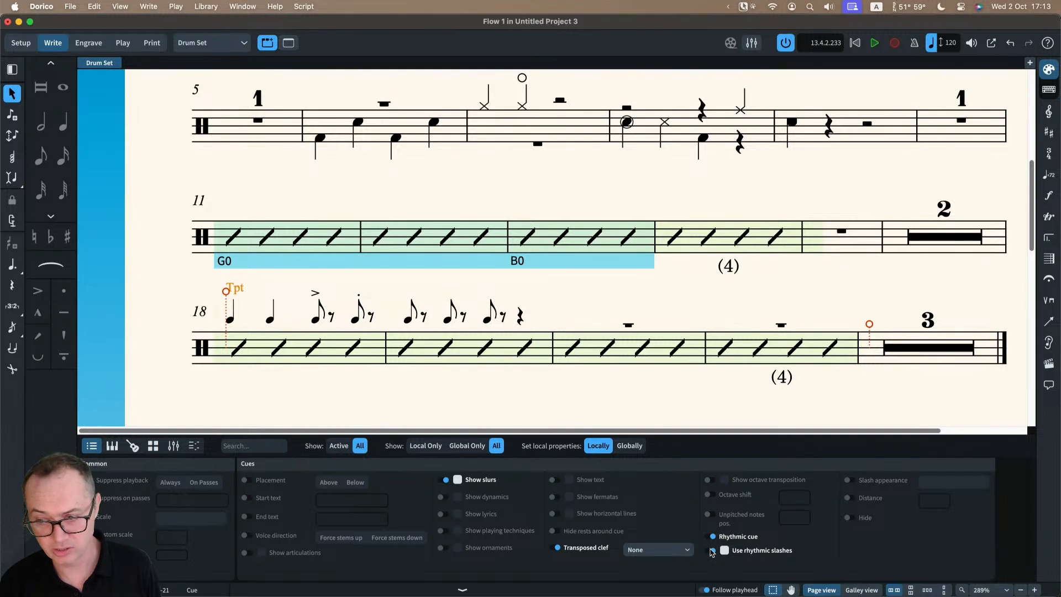
{"action": "left_click", "coordinate": [711, 551]}
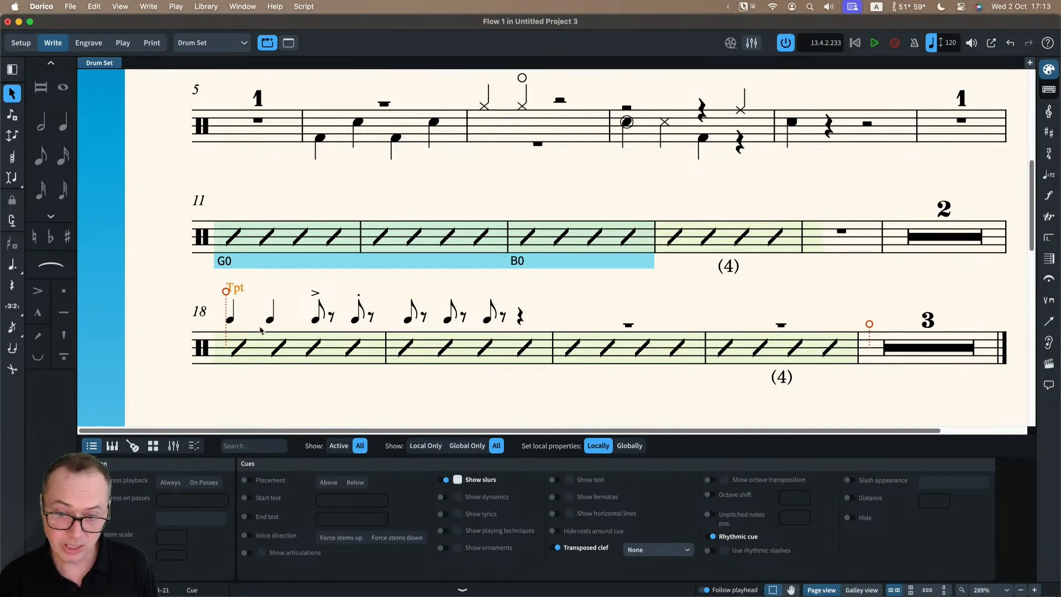
- In the Trumpet (Bb) part, move bar 19's first note an eighth note later and return to the Drum Set part
{"action": "left_click", "coordinate": [231, 44]}
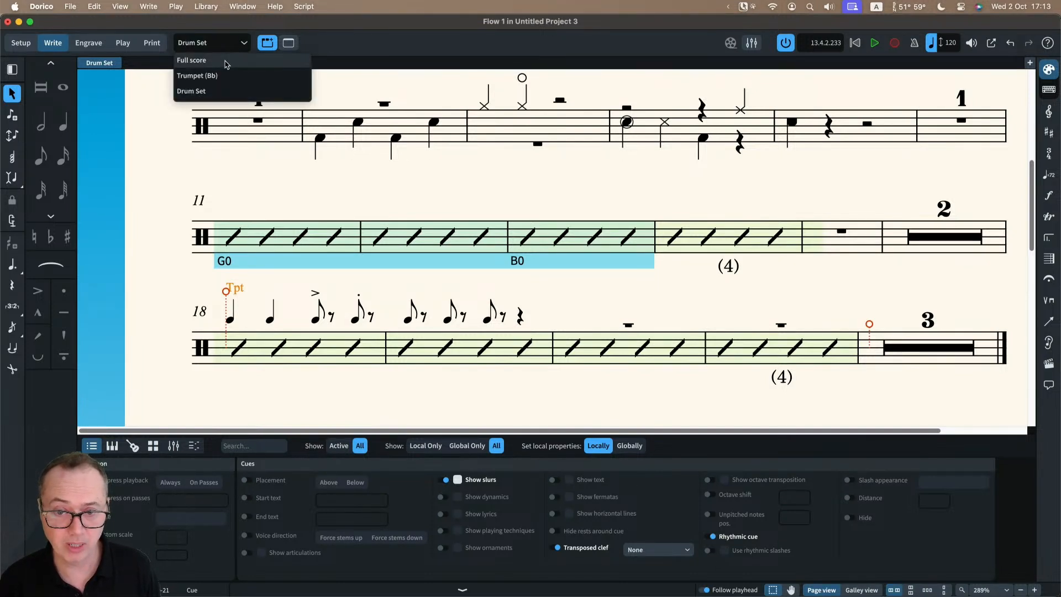
{"action": "left_click", "coordinate": [226, 77]}
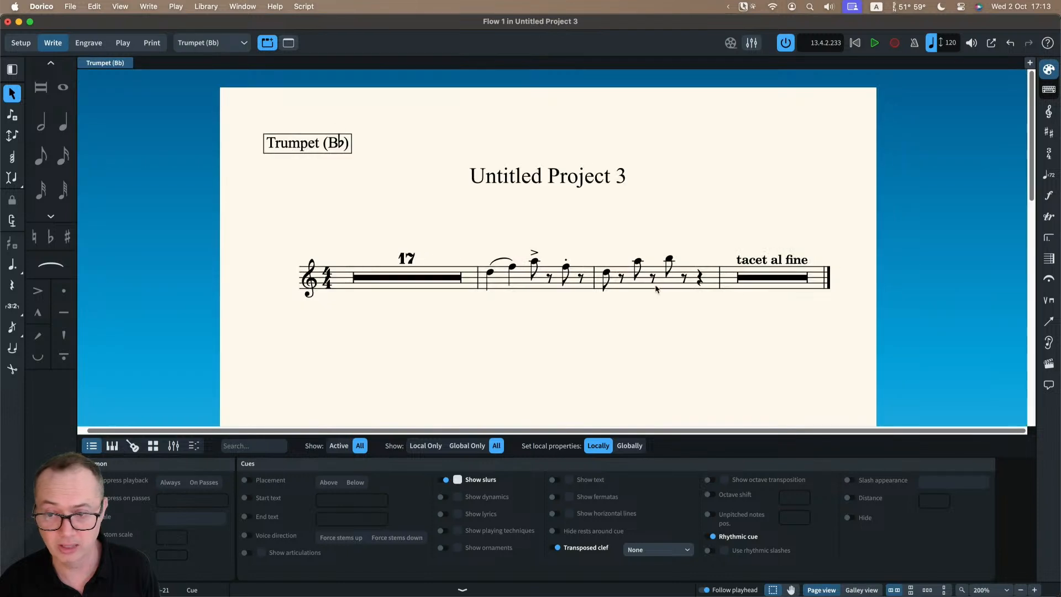
{"action": "left_click", "coordinate": [606, 272]}
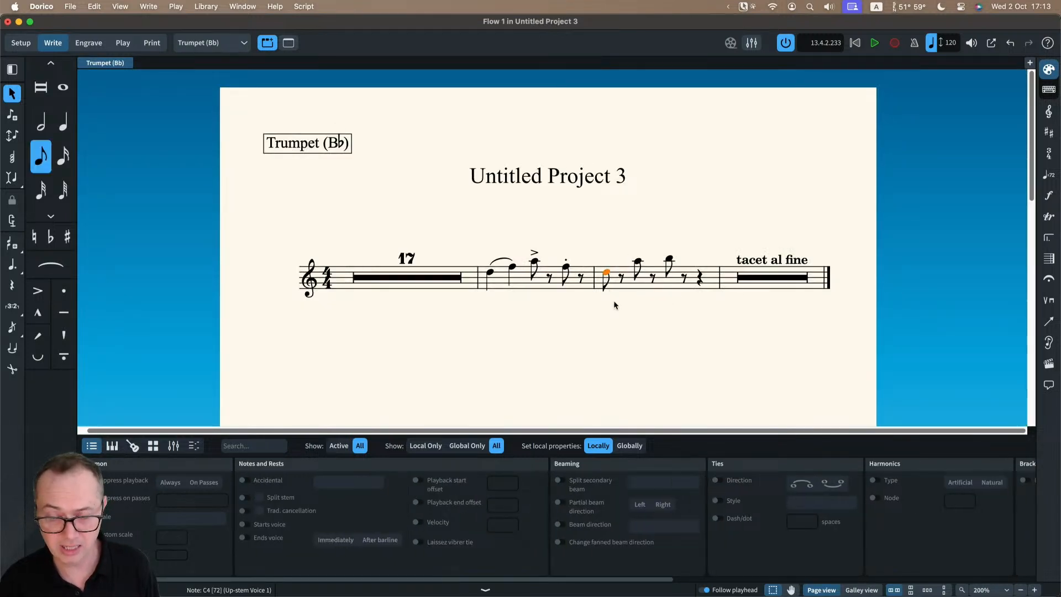
{"action": "key", "text": "alt+Right"}
{"action": "key", "text": "alt+Right"}
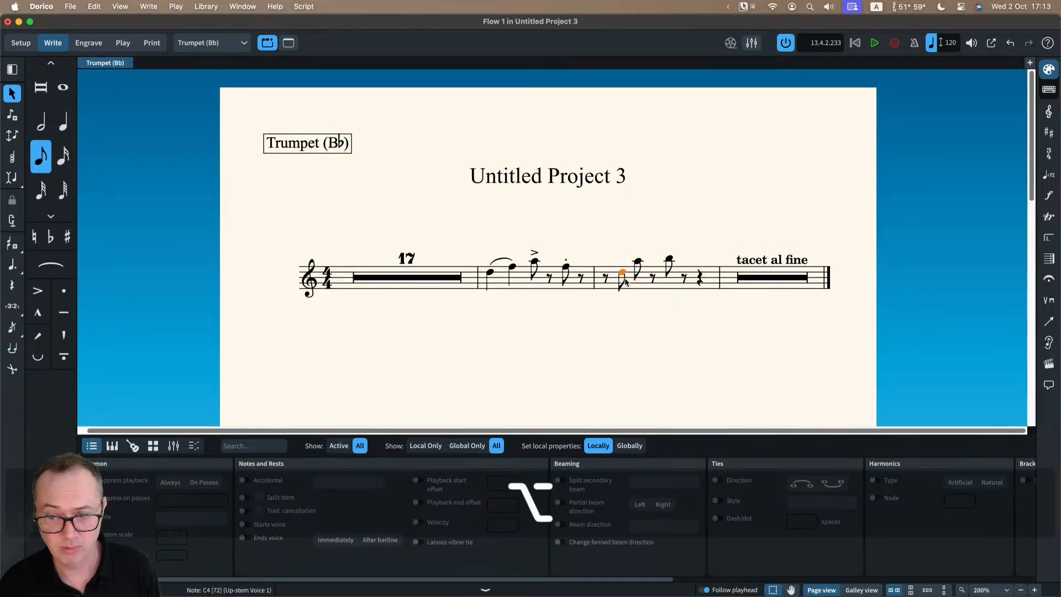
{"action": "left_click", "coordinate": [188, 52]}
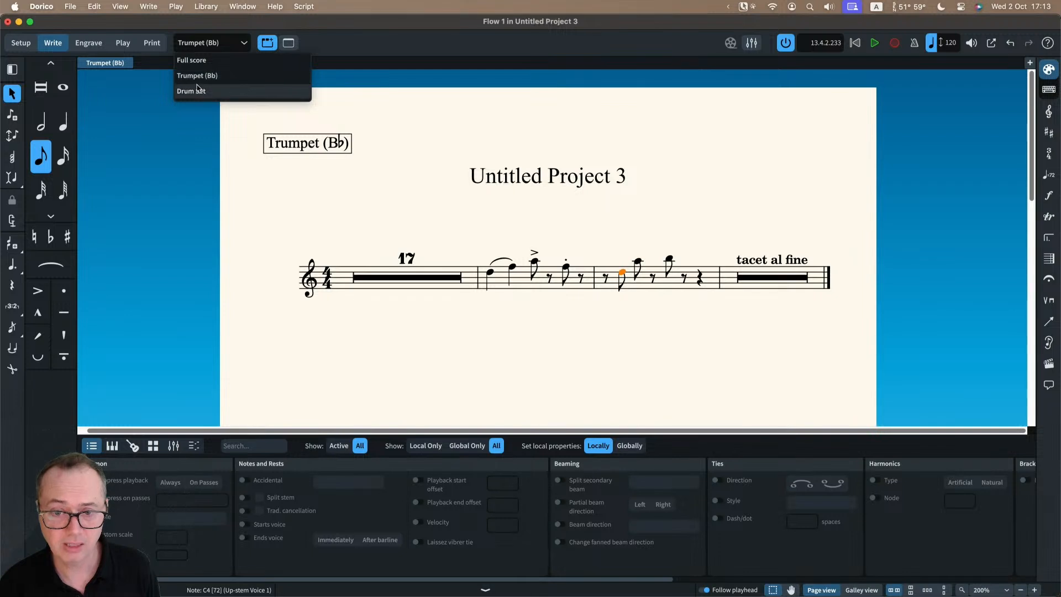
{"action": "left_click", "coordinate": [191, 90]}
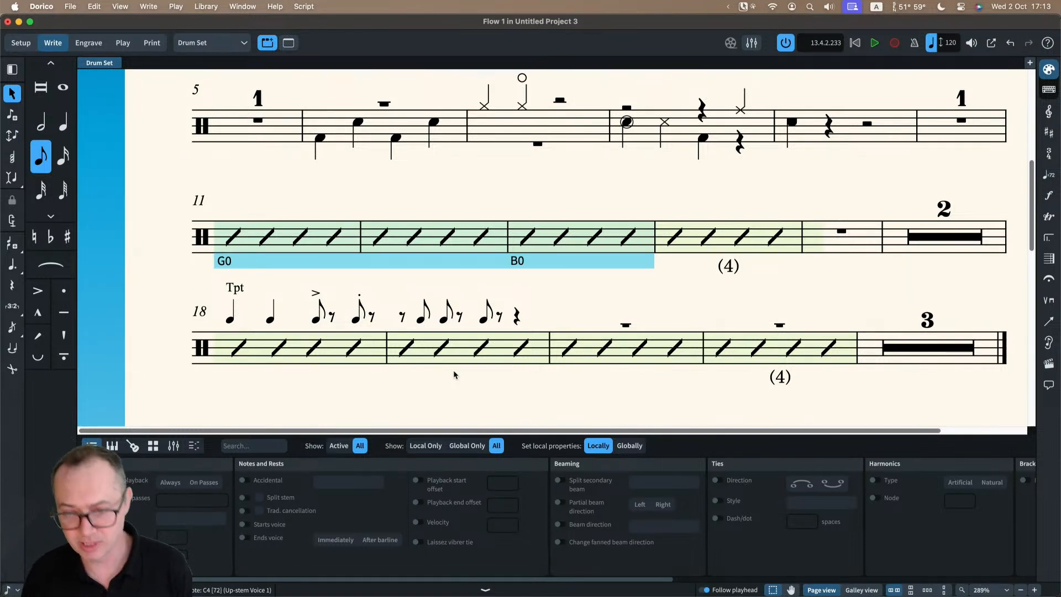
{"action": "scroll", "coordinate": [452, 375], "scroll_direction": "down", "scroll_amount": 1}
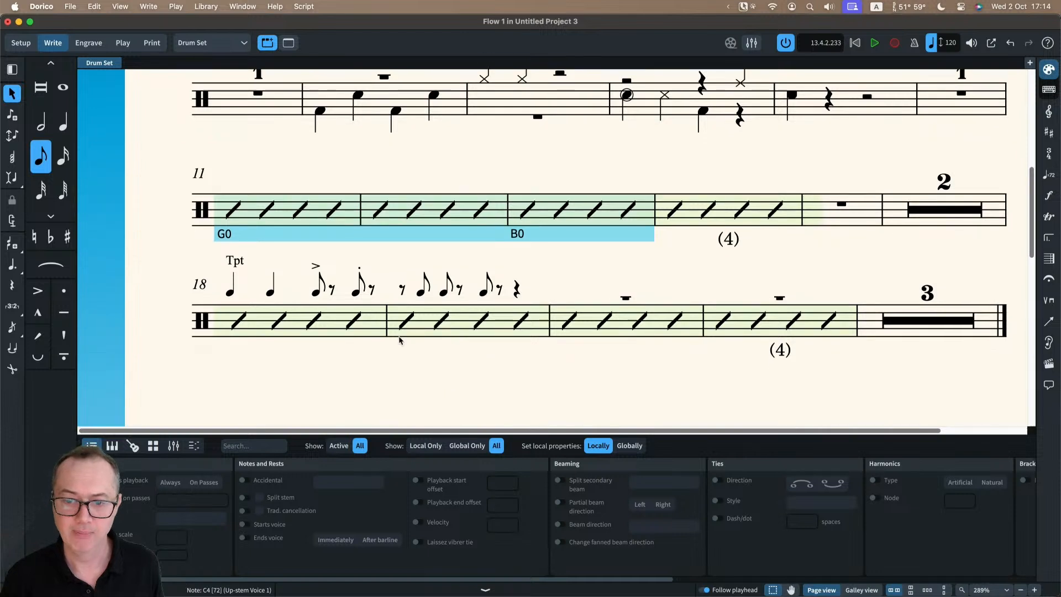
- Override the trumpet cue's start text with "Brass" and deselect the cue
{"action": "left_click", "coordinate": [228, 263]}
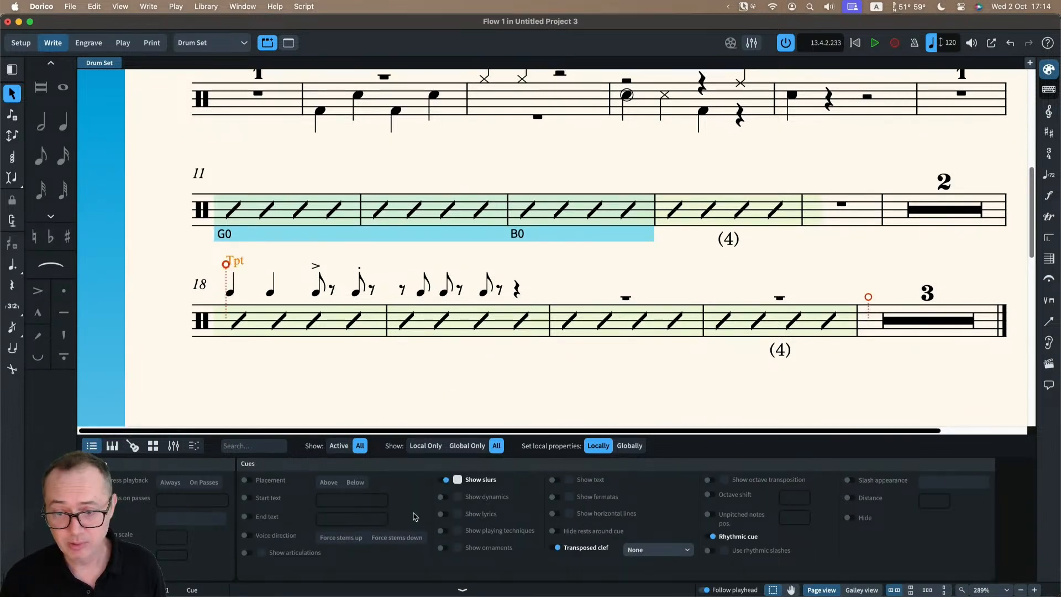
{"action": "left_click", "coordinate": [245, 498]}
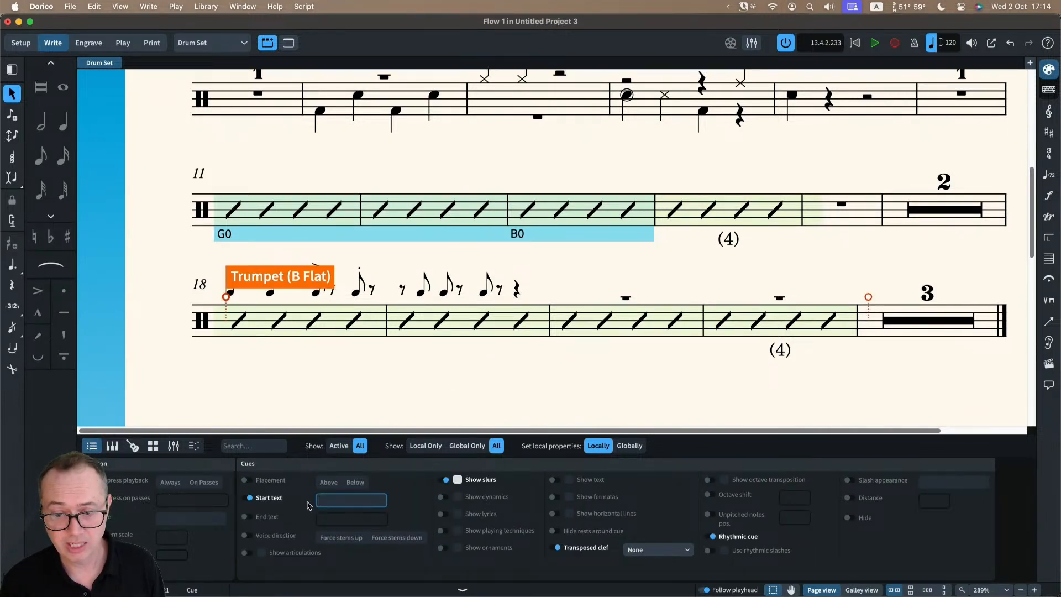
{"action": "left_click", "coordinate": [320, 500]}
{"action": "type", "text": "Brass"}
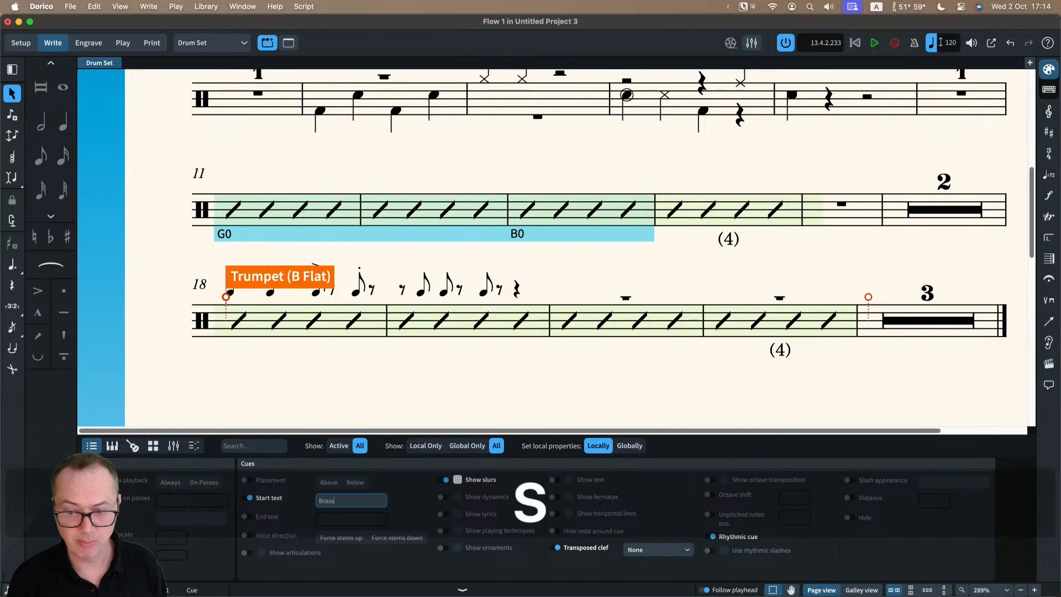
{"action": "key", "text": "Return"}
{"action": "left_click", "coordinate": [293, 323]}
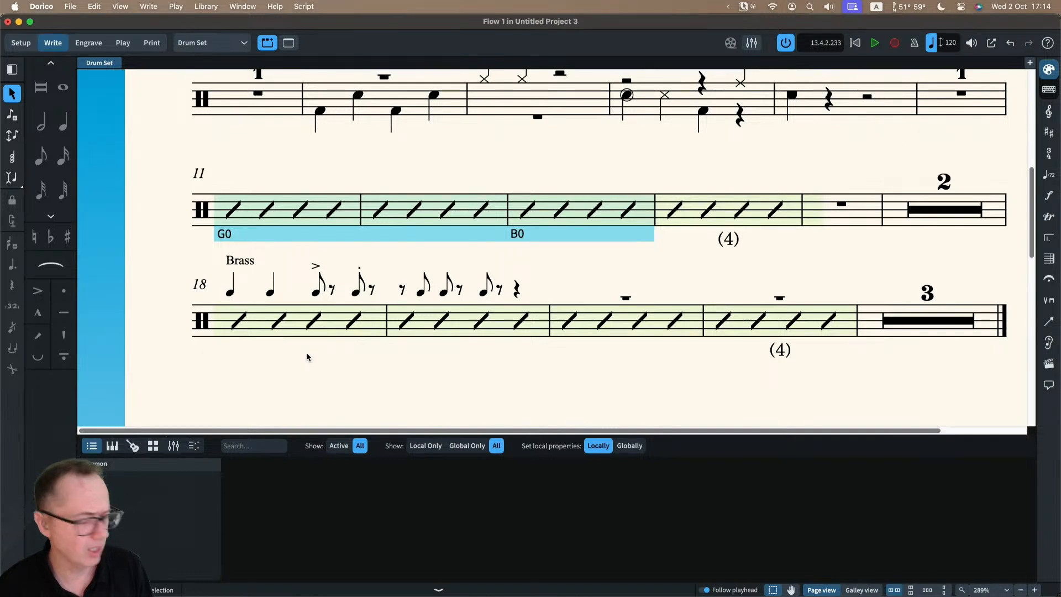
- Hide the lower properties area and show more of the Drum Set part page
{"action": "scroll", "coordinate": [549, 268], "scroll_direction": "up", "scroll_amount": 3}
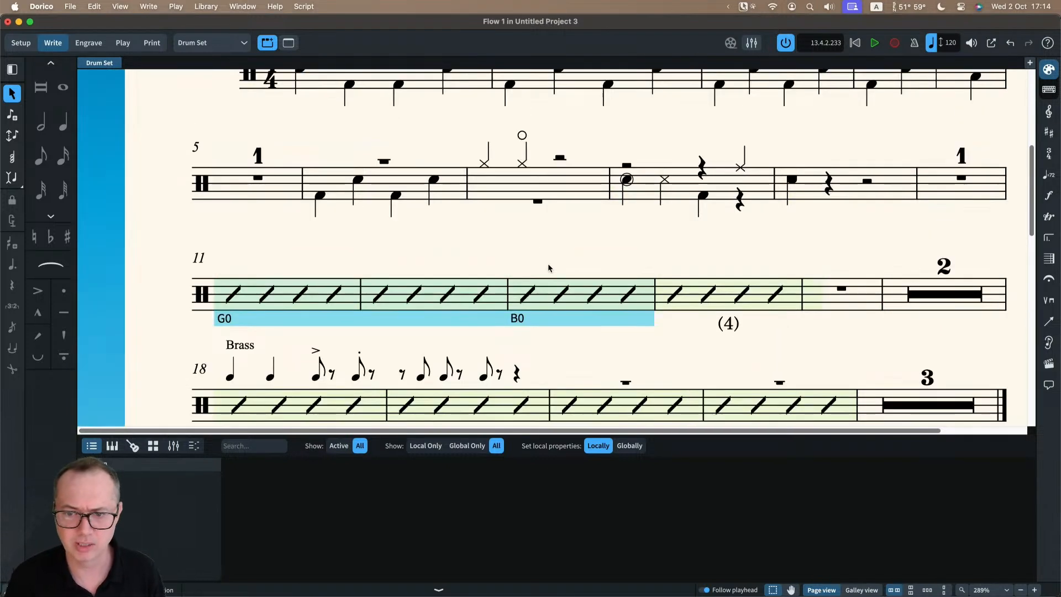
{"action": "key", "text": "super+8"}
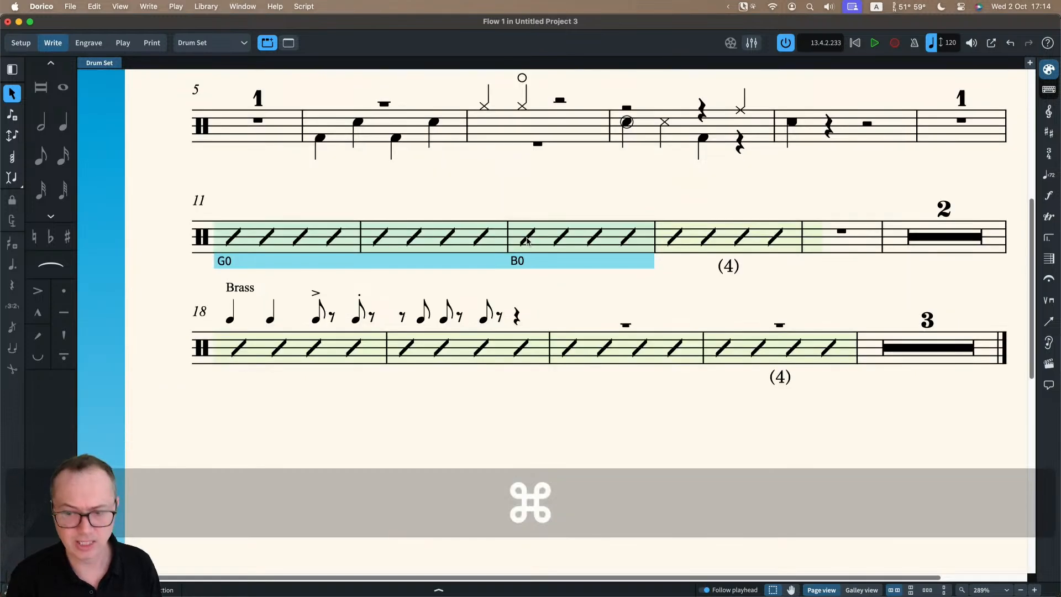
{"action": "key", "text": "super+minus"}
{"action": "scroll", "coordinate": [527, 235], "scroll_direction": "up", "scroll_amount": 4}
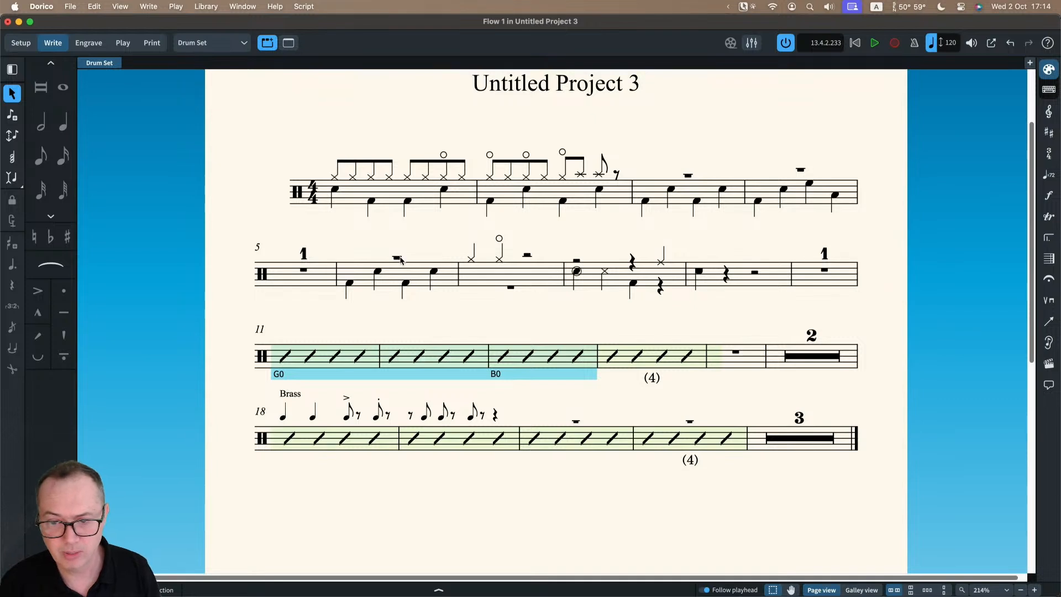
- Try removing the up-stem voice's rest in bar 6 of the Drum Set part and undo the removal
{"action": "left_click", "coordinate": [397, 258]}
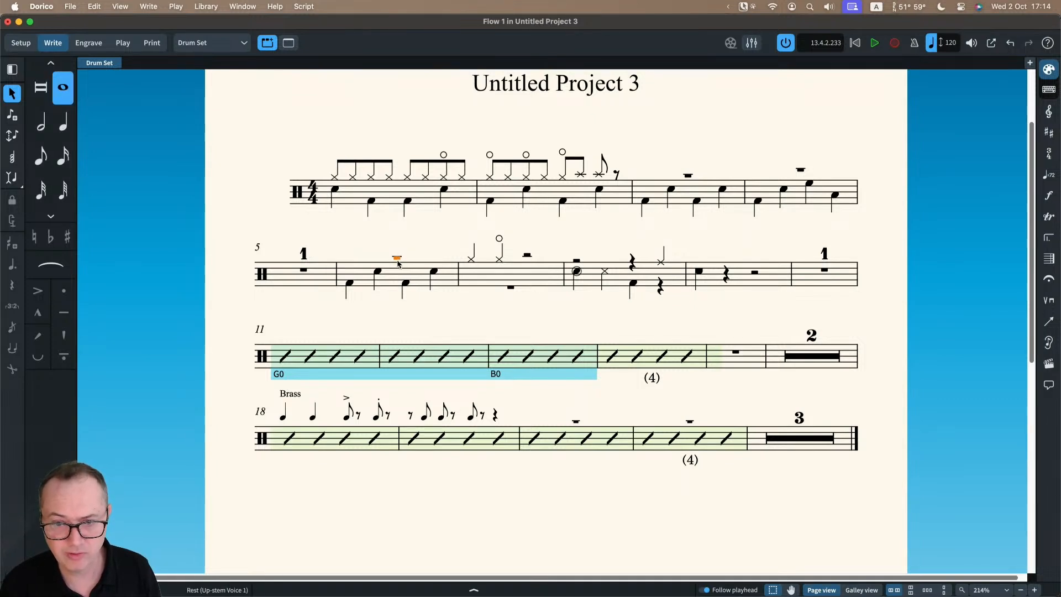
{"action": "left_click", "coordinate": [94, 6]}
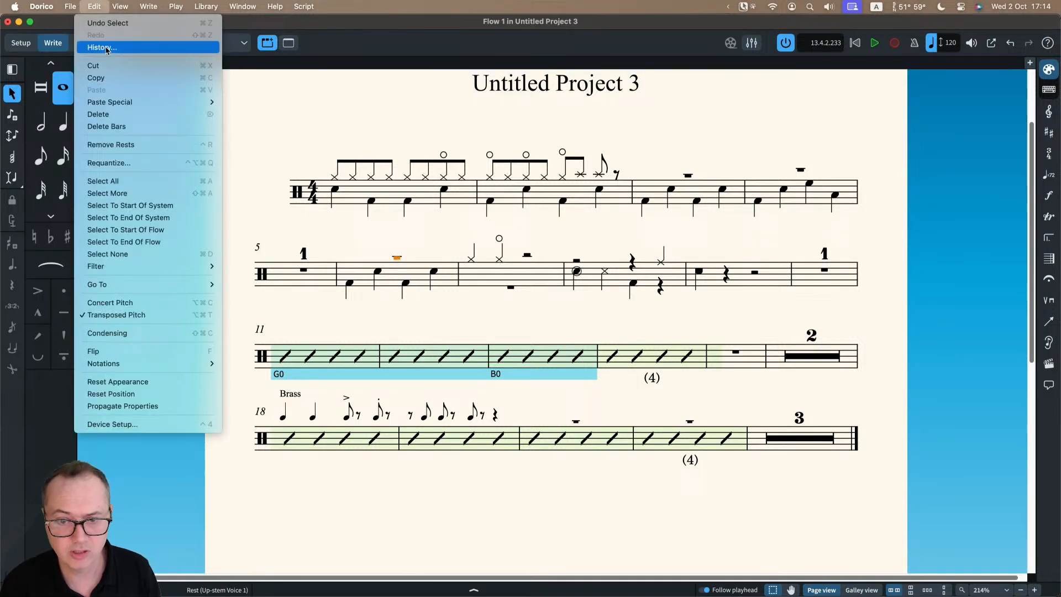
{"action": "left_click", "coordinate": [113, 144]}
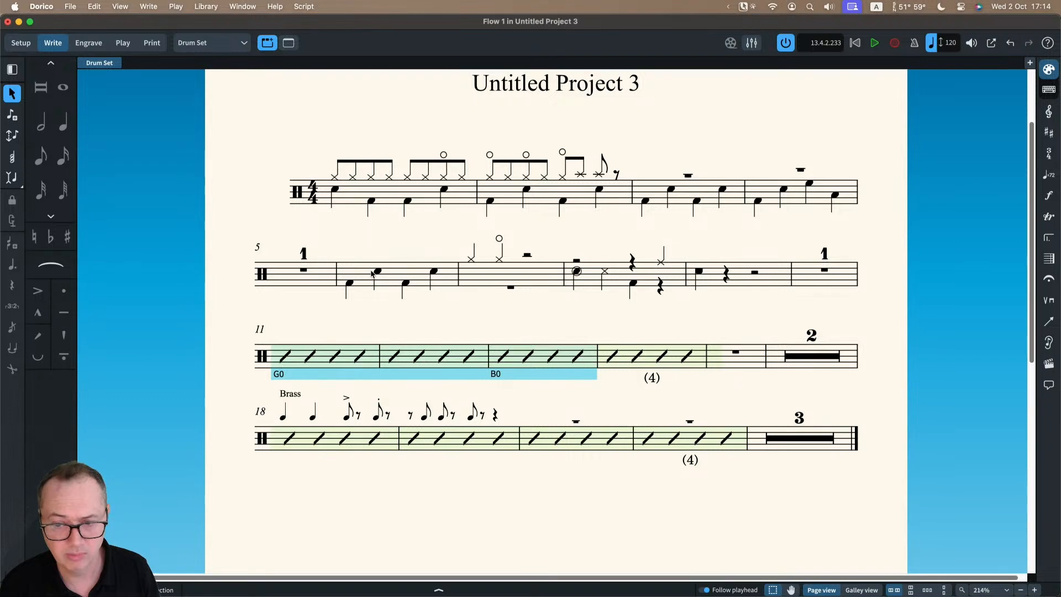
{"action": "key", "text": "super+z"}
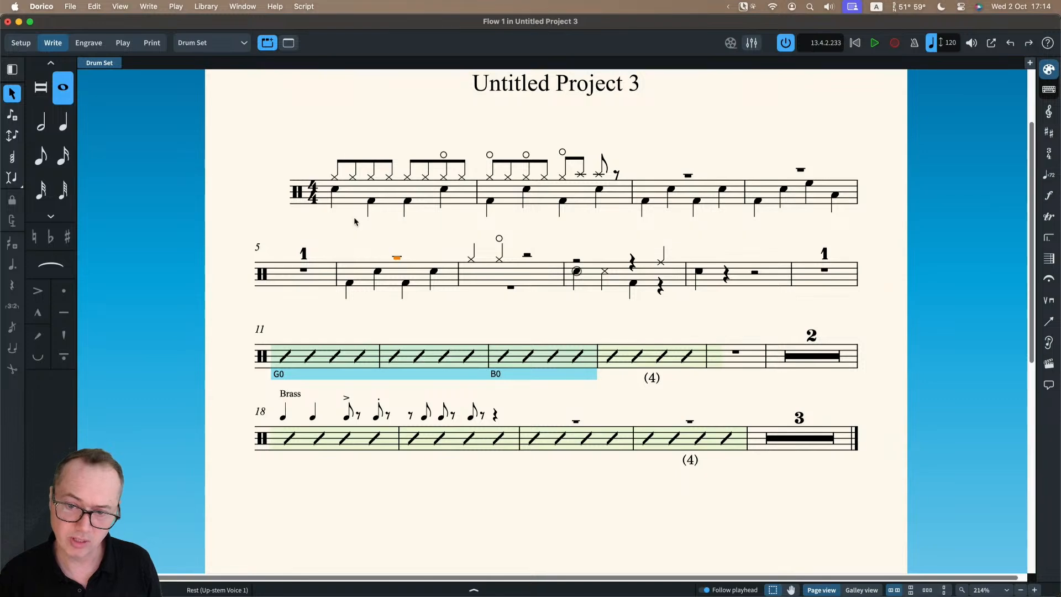
- In the percussion notation options, truncate overlapping notes to the shortest duration and use a single voice for drum set kit presentation
{"action": "left_click", "coordinate": [200, 7]}
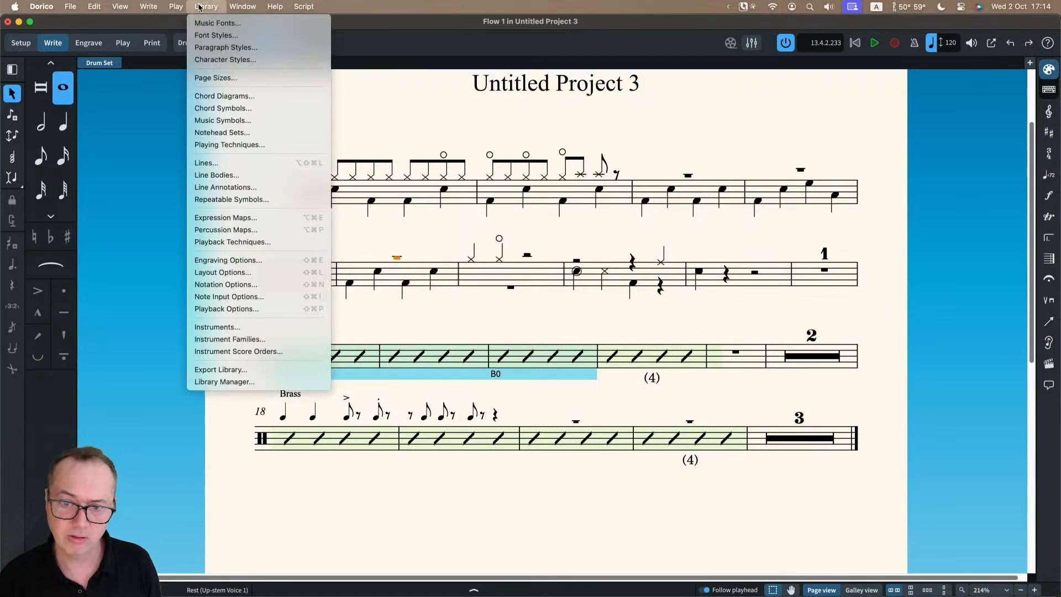
{"action": "left_click", "coordinate": [250, 285]}
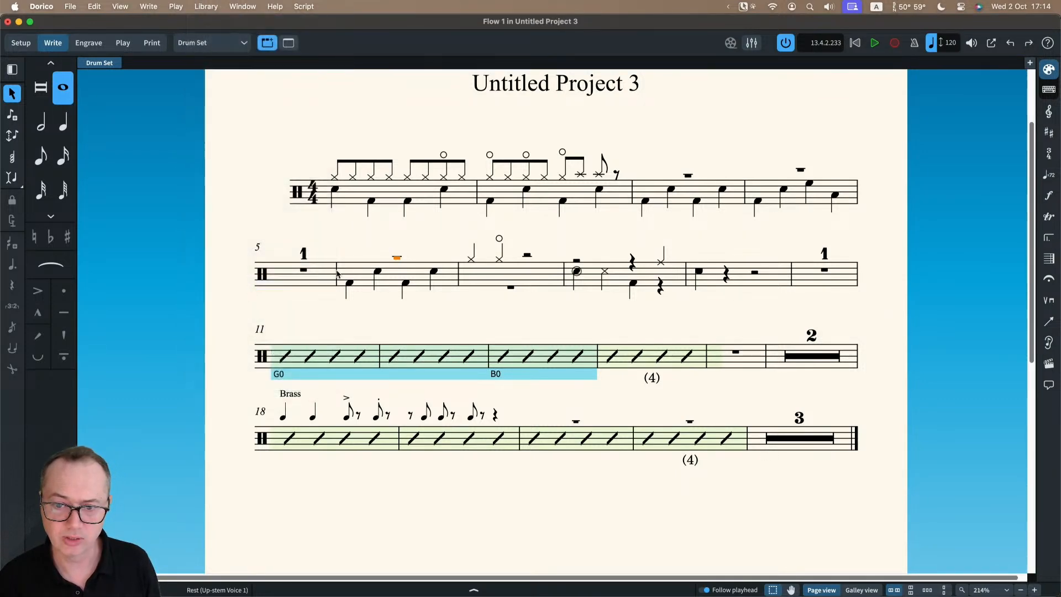
{"action": "left_click", "coordinate": [170, 306]}
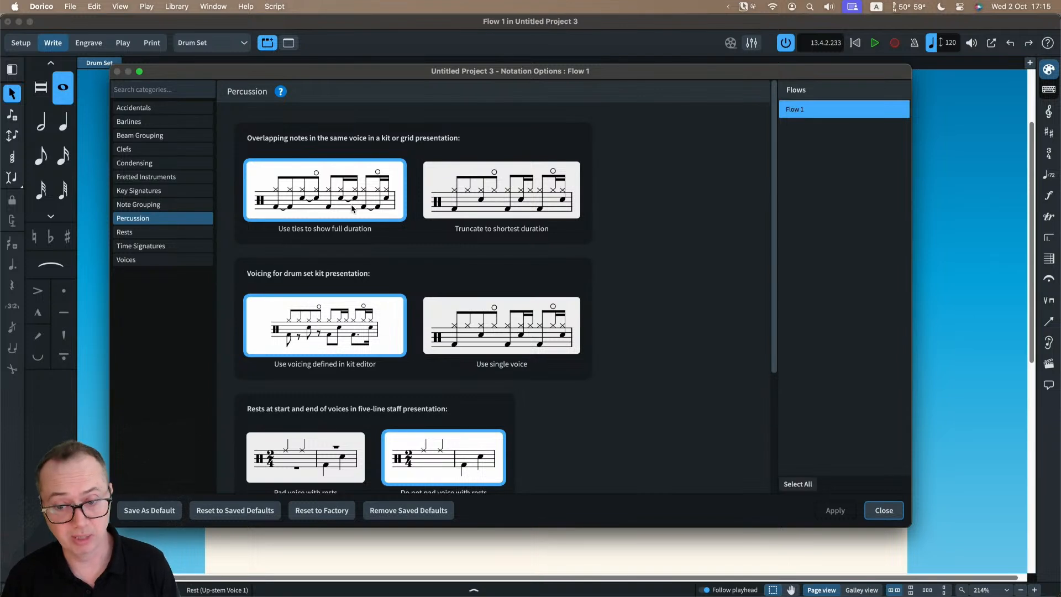
{"action": "left_click", "coordinate": [501, 213]}
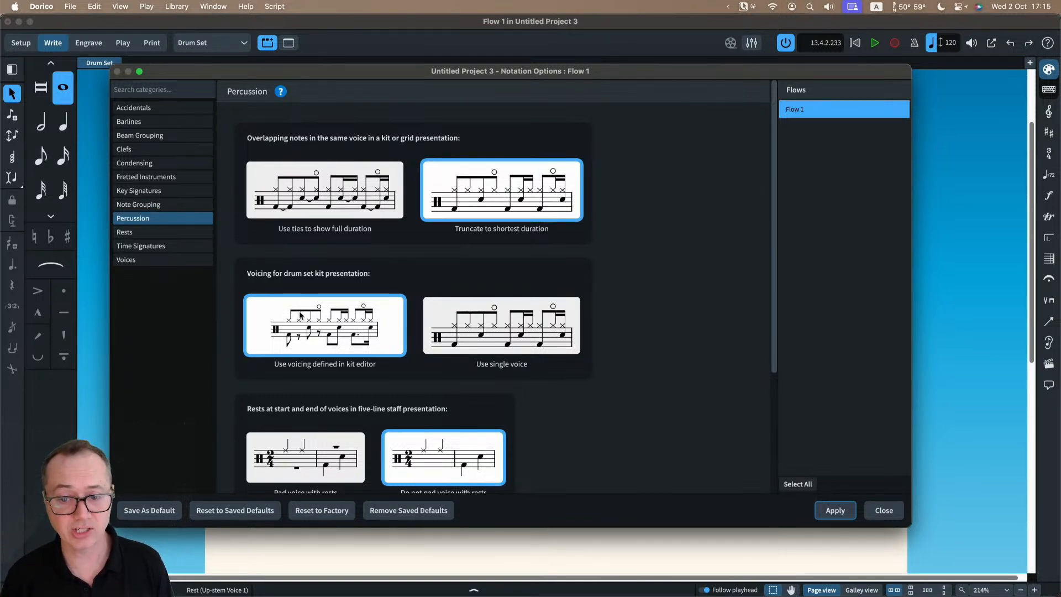
{"action": "left_click", "coordinate": [482, 333]}
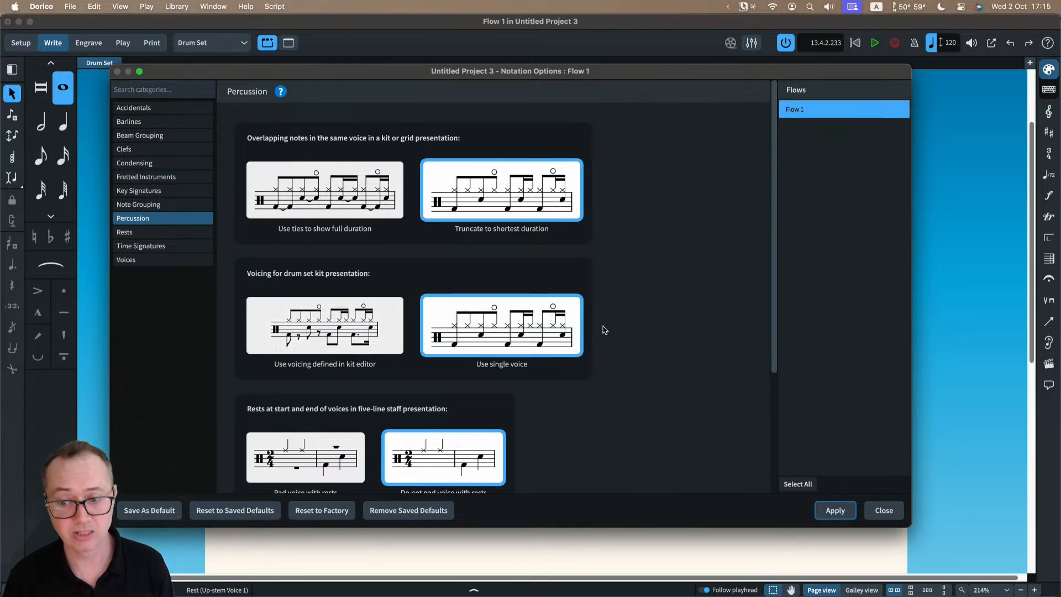
- Omit bar rests in additional voices for five-line staff presentation and apply the percussion notation options
{"action": "scroll", "coordinate": [604, 329], "scroll_direction": "down", "scroll_amount": 3}
{"action": "scroll", "coordinate": [464, 381], "scroll_direction": "down", "scroll_amount": 2}
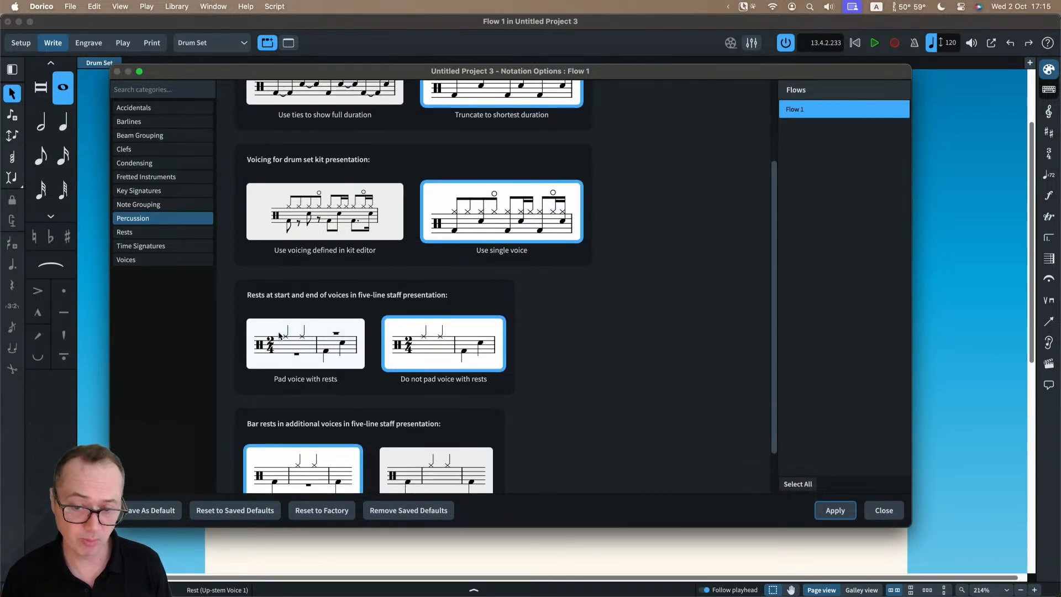
{"action": "scroll", "coordinate": [311, 363], "scroll_direction": "down", "scroll_amount": 2}
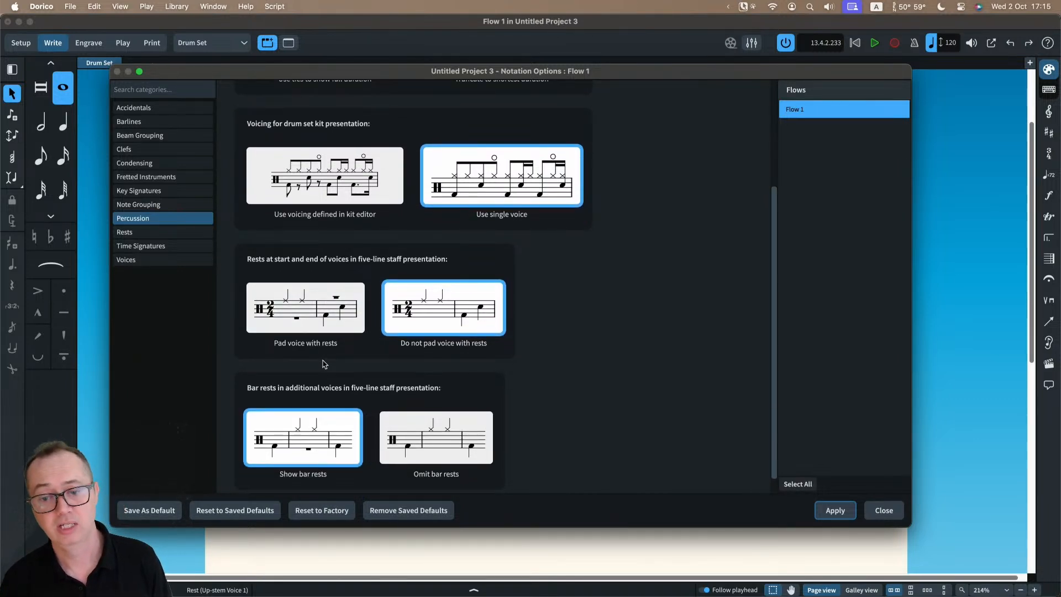
{"action": "scroll", "coordinate": [323, 363], "scroll_direction": "down", "scroll_amount": 1}
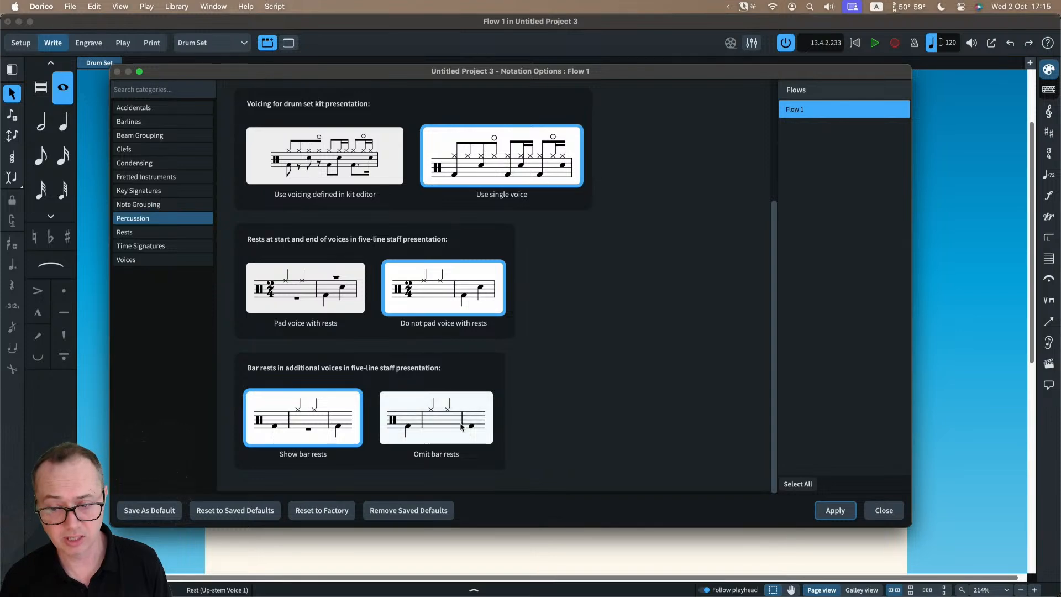
{"action": "left_click", "coordinate": [427, 415]}
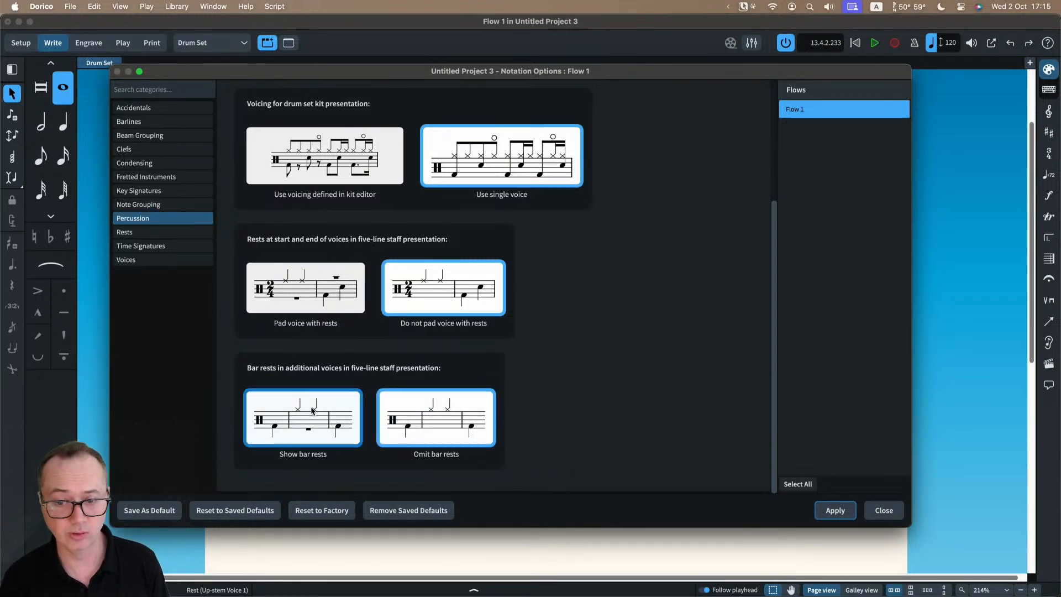
{"action": "left_click", "coordinate": [313, 411]}
{"action": "left_click", "coordinate": [424, 409]}
{"action": "scroll", "coordinate": [580, 289], "scroll_direction": "up", "scroll_amount": 3}
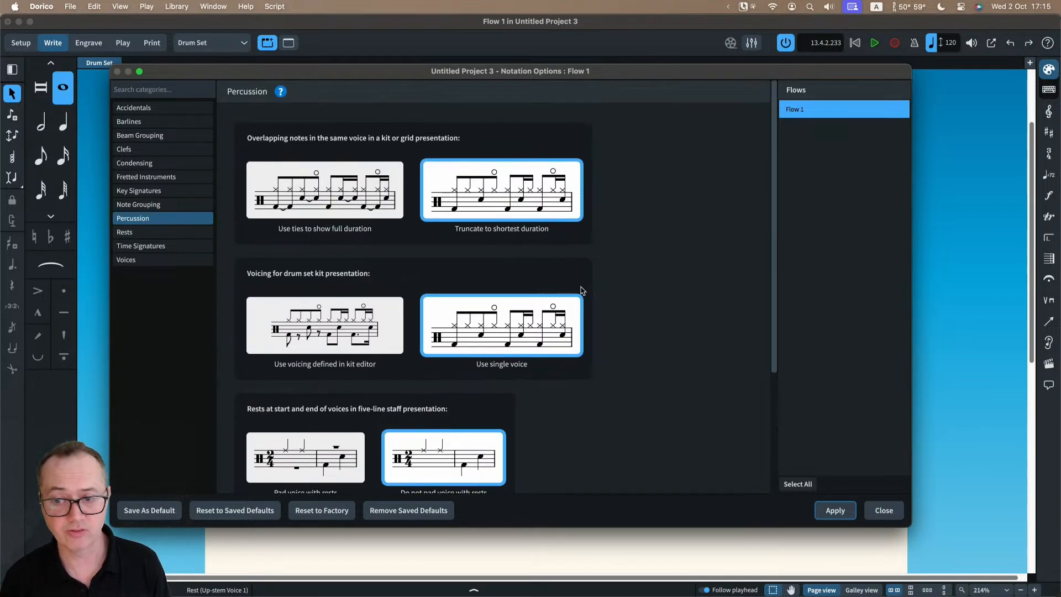
{"action": "left_click", "coordinate": [835, 510]}
{"action": "left_click", "coordinate": [883, 510]}
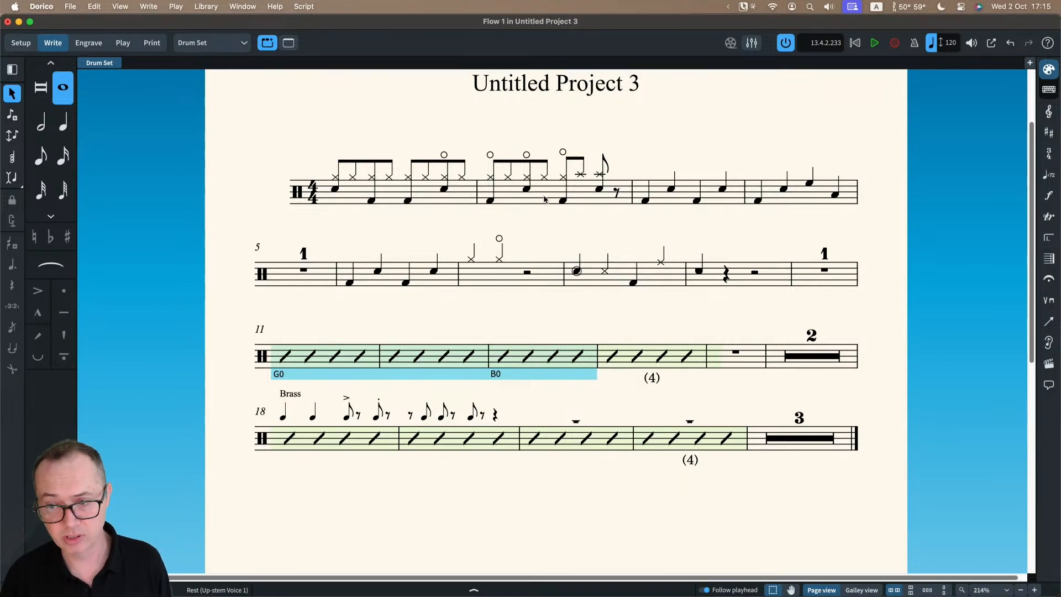
- Try flipping the stem of bar 3's first snare drum note twice and select the kick drum note before it
{"action": "left_click", "coordinate": [670, 191]}
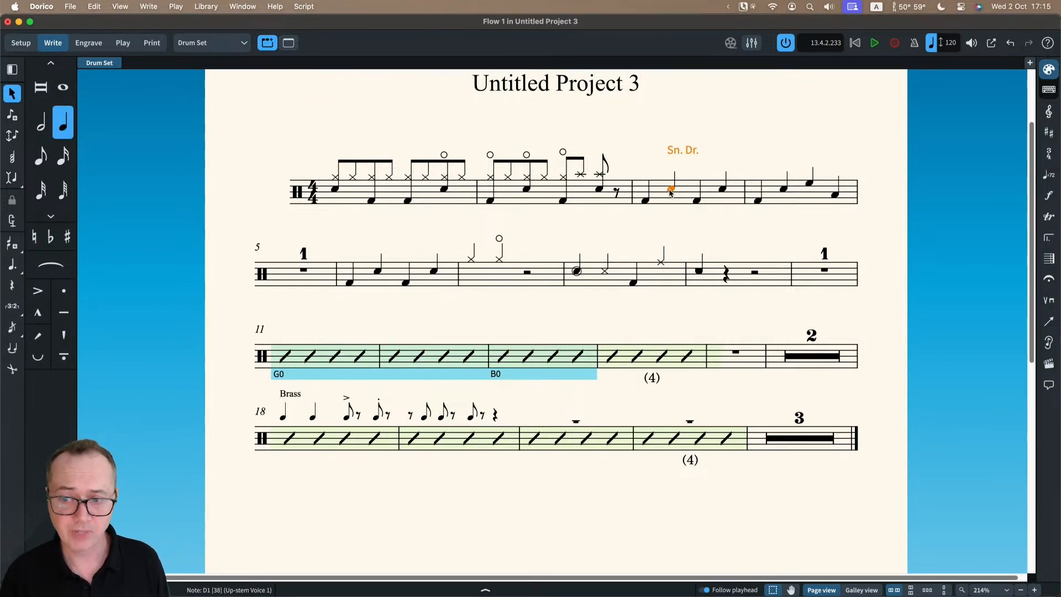
{"action": "key", "text": "f"}
{"action": "key", "text": "f"}
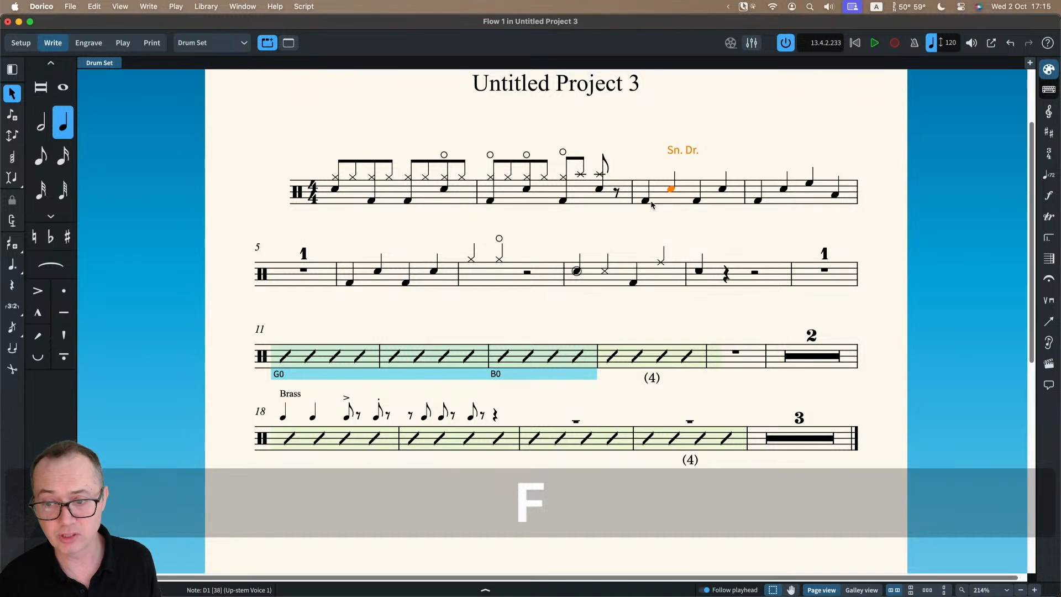
{"action": "left_click", "coordinate": [646, 201]}
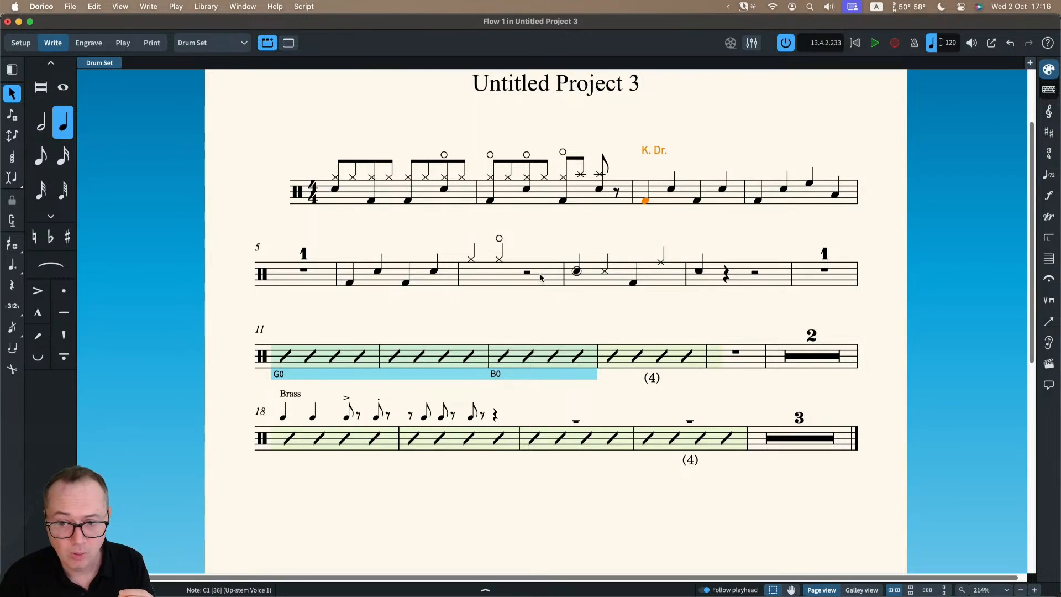
- Delete the drum notes in bar 7 and in bars 3 and 4
{"action": "left_click", "coordinate": [498, 274]}
{"action": "key", "text": "Delete"}
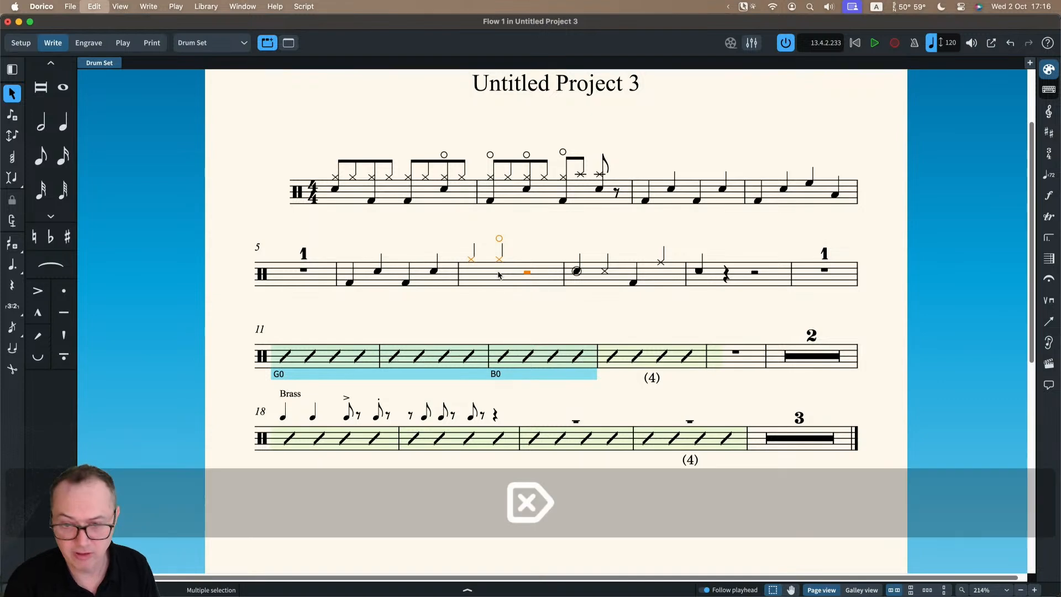
{"action": "left_click", "coordinate": [734, 201]}
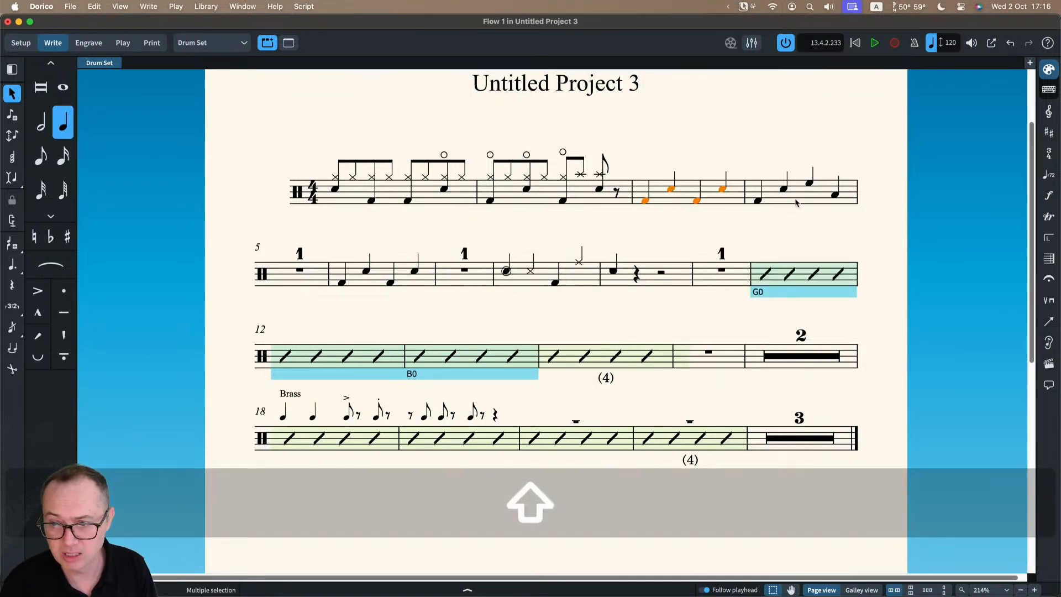
{"action": "left_click", "coordinate": [795, 202], "text": "shift"}
{"action": "key", "text": "Delete"}
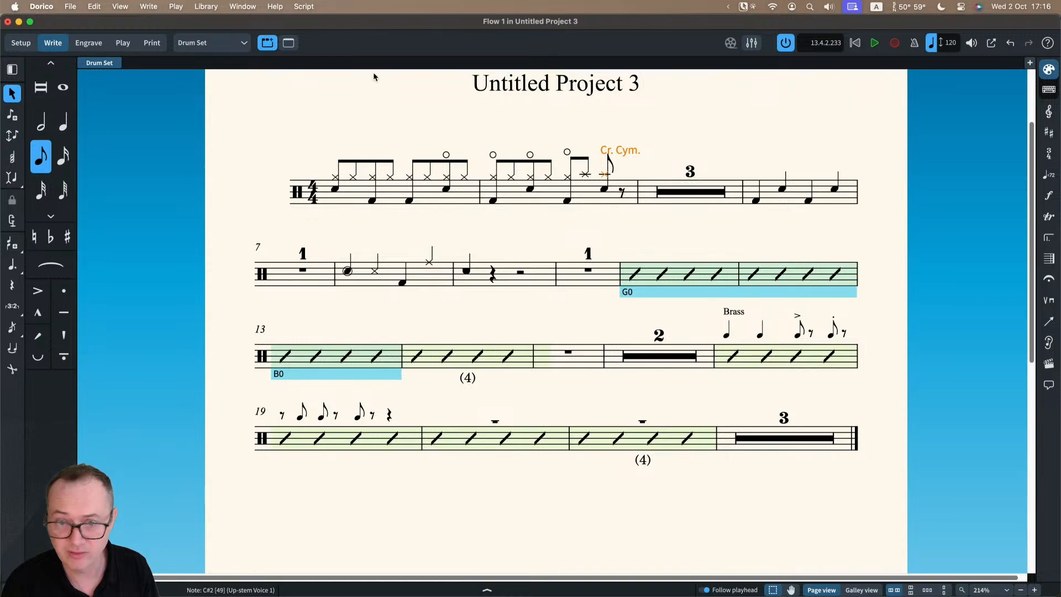
- Switch to the full score and look over its systems
{"action": "left_click", "coordinate": [211, 43]}
{"action": "left_click", "coordinate": [213, 60]}
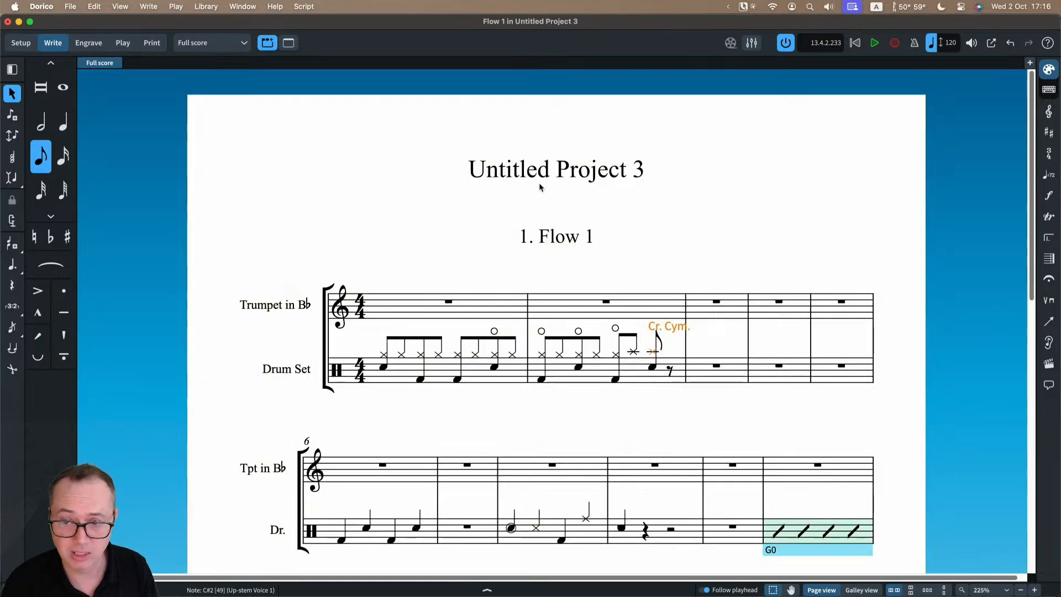
{"action": "scroll", "coordinate": [542, 188], "scroll_direction": "down", "scroll_amount": 10}
{"action": "scroll", "coordinate": [664, 237], "scroll_direction": "up", "scroll_amount": 9}
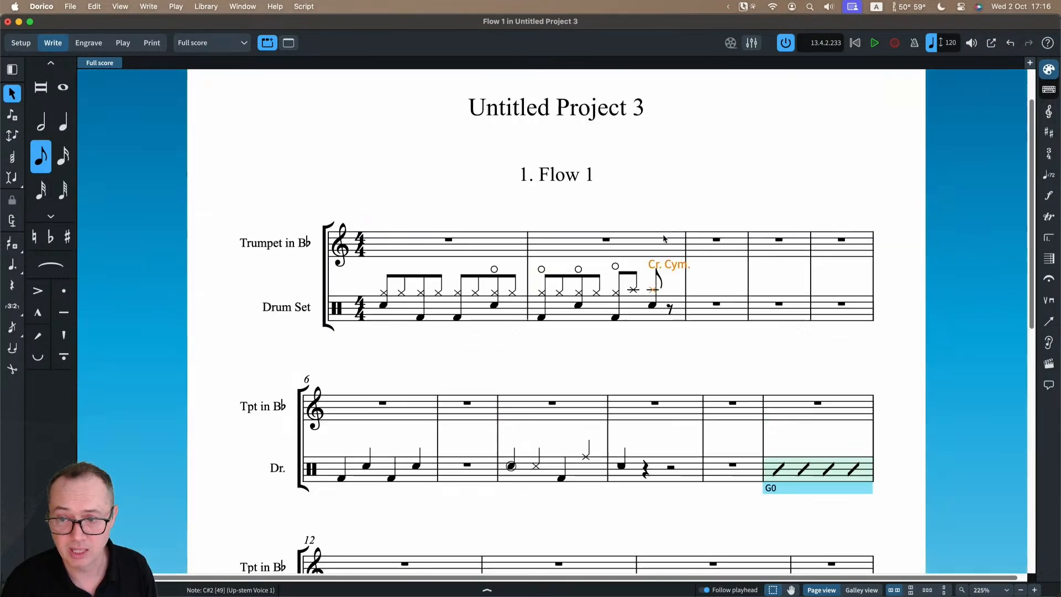
{"action": "scroll", "coordinate": [663, 238], "scroll_direction": "up", "scroll_amount": 2}
- Add a two-bar repeat region across bars 3 and 4 of the Drum Set staff with the entry "%2"
{"action": "left_click", "coordinate": [709, 347]}
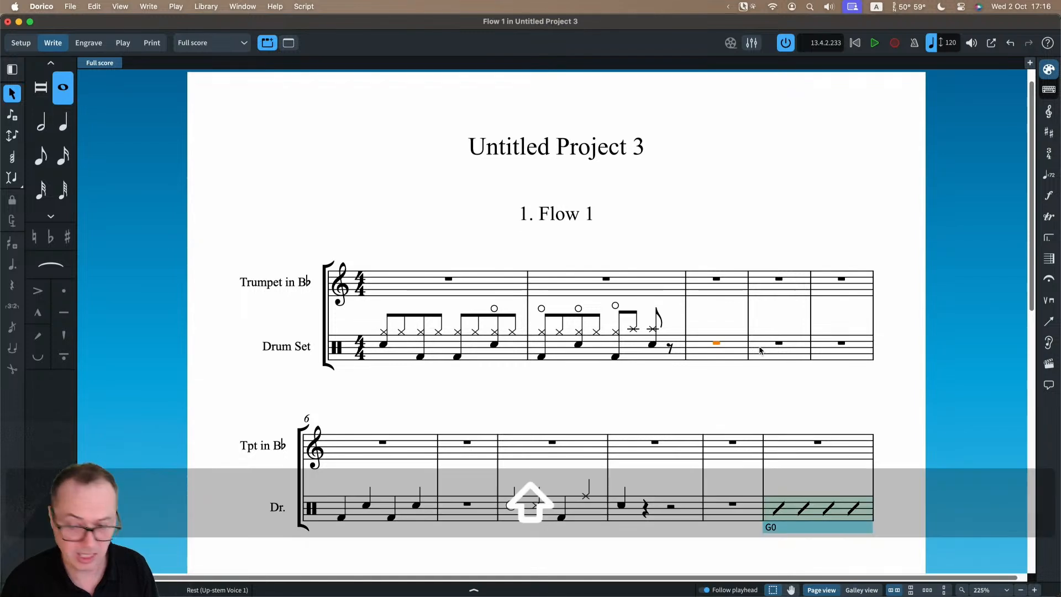
{"action": "left_click", "coordinate": [759, 350], "text": "shift"}
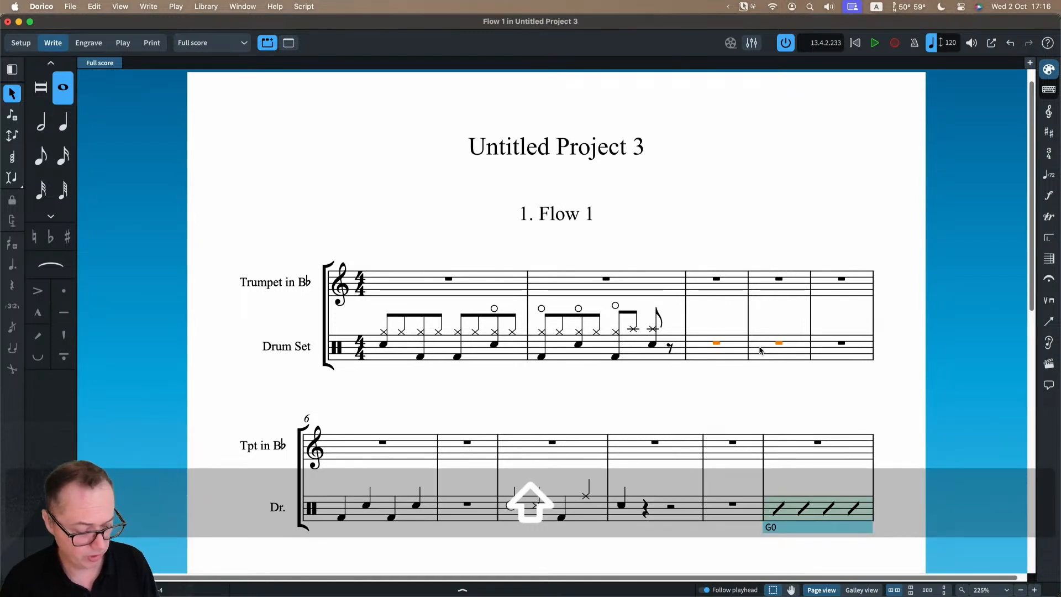
{"action": "key", "text": "shift+r"}
{"action": "type", "text": "%2"}
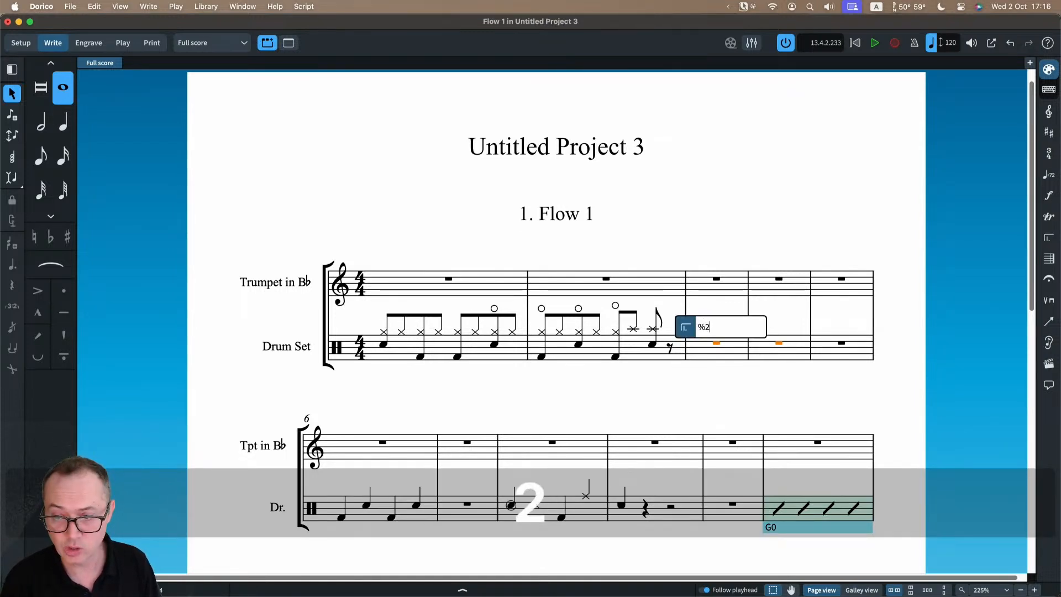
{"action": "key", "text": "Return"}
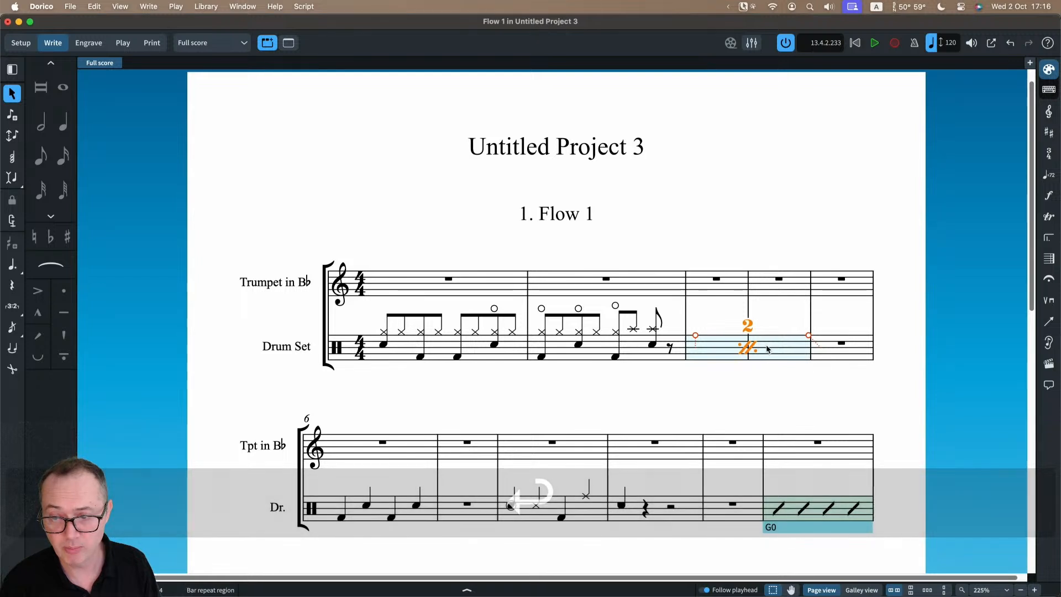
- Play back the score from bar 2's first kick drum note through the two-bar repeat and stop
{"action": "scroll", "coordinate": [592, 310], "scroll_direction": "down", "scroll_amount": 2}
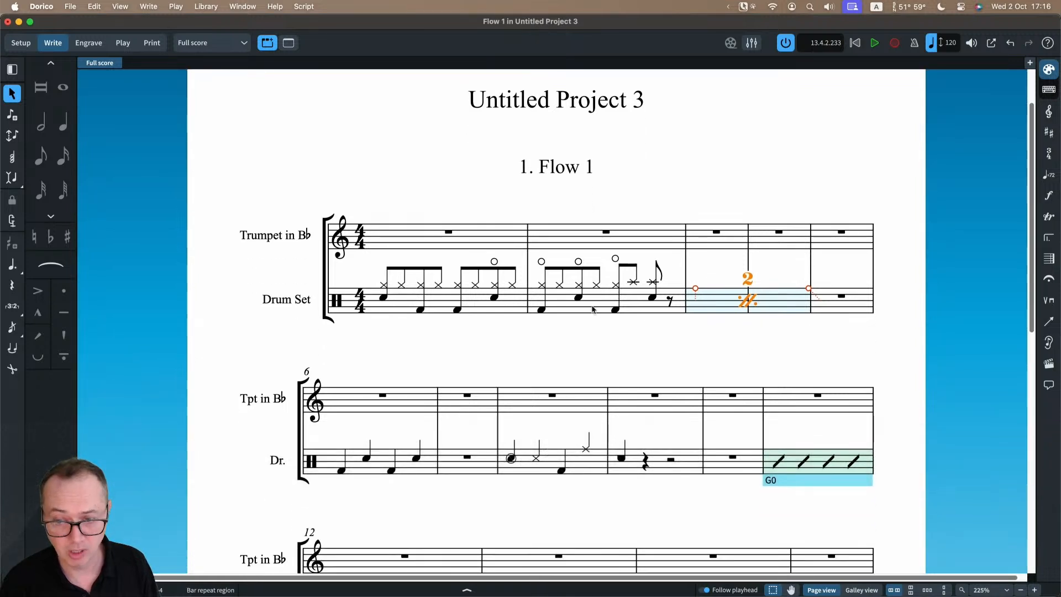
{"action": "left_click", "coordinate": [543, 310]}
{"action": "key", "text": "p"}
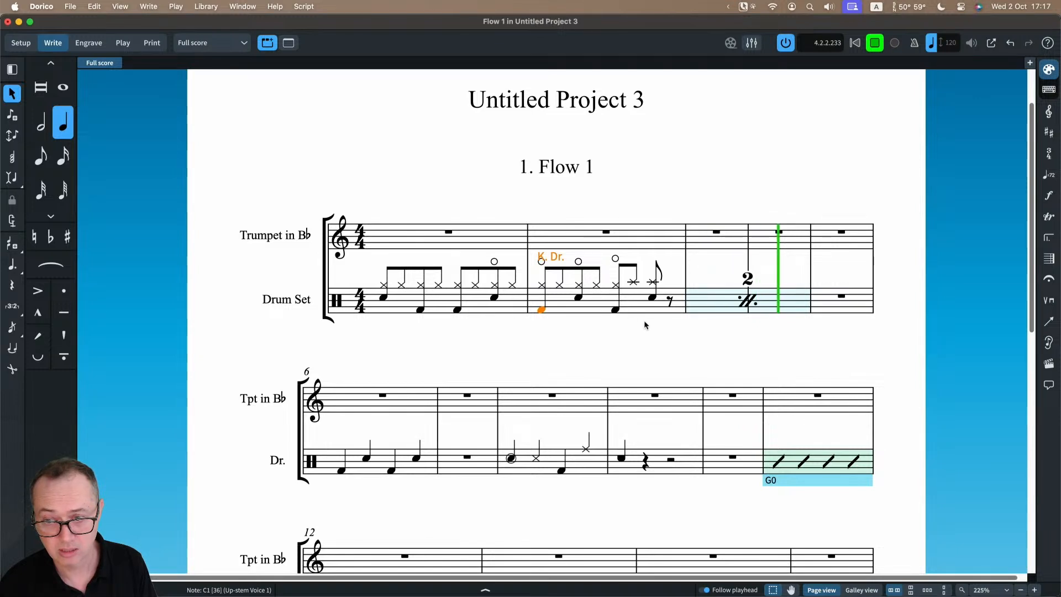
{"action": "key", "text": "space"}
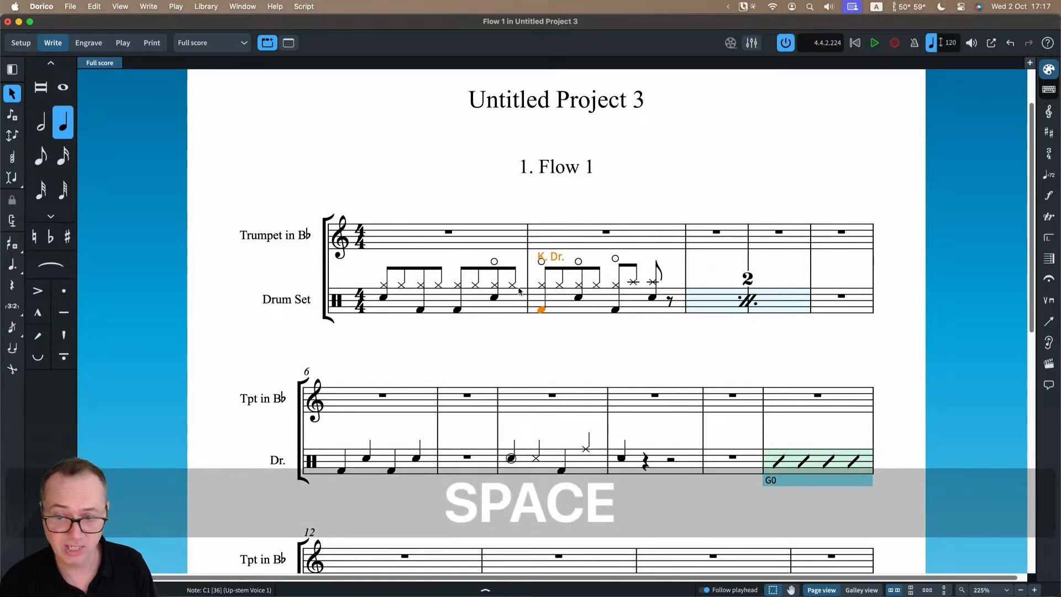
- Replace the two-bar repeat with a single-bar repeat in bar 3 using the entry "%"
{"action": "left_click", "coordinate": [745, 308]}
{"action": "key", "text": "Delete"}
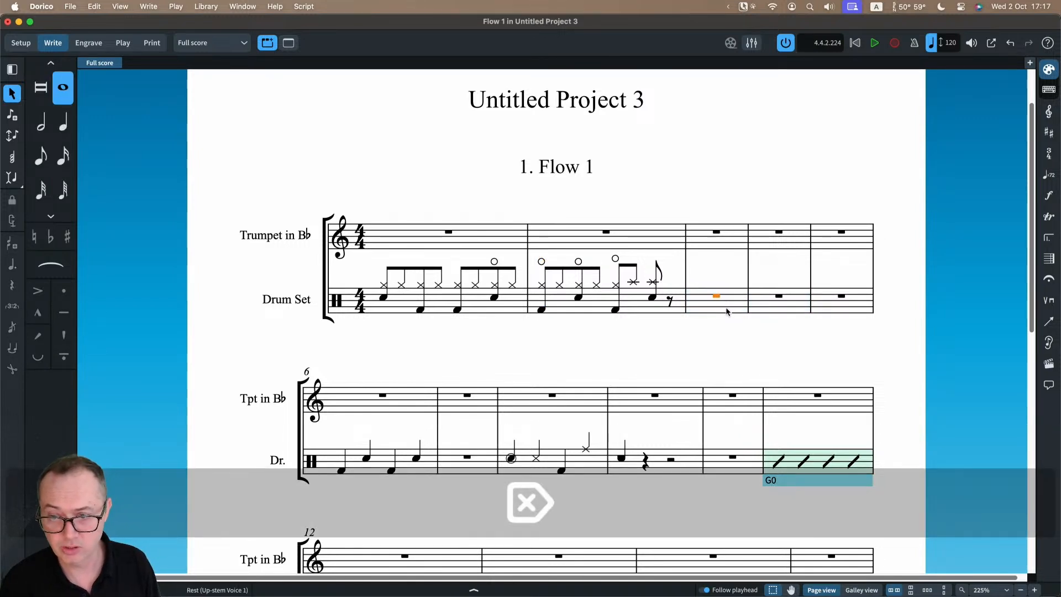
{"action": "key", "text": "shift+r"}
{"action": "type", "text": "%"}
{"action": "key", "text": "Return"}
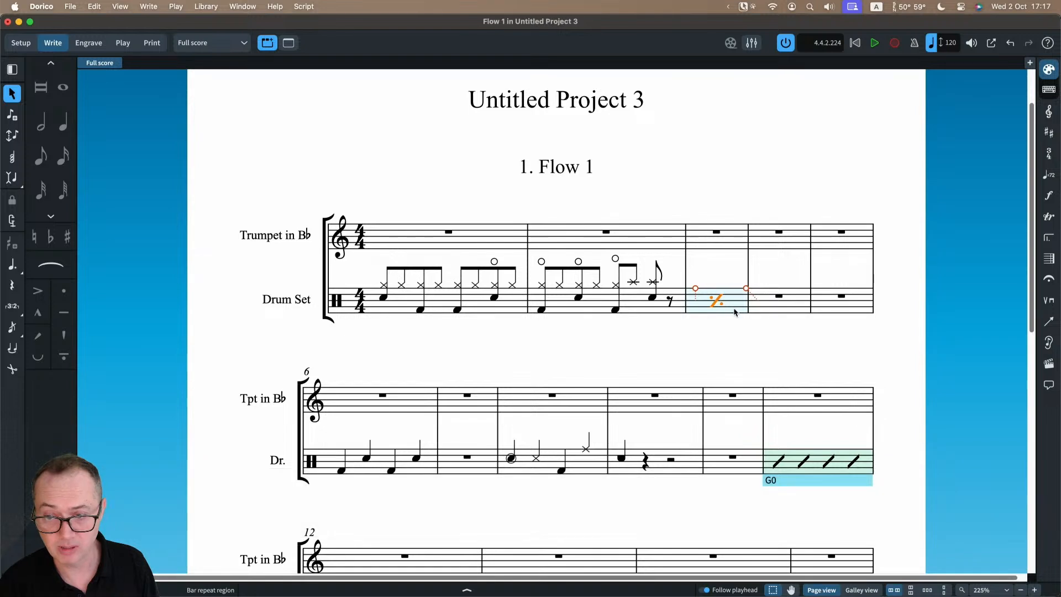
- Extend the single-bar repeat region through bar 4 and delete the region
{"action": "left_click_drag", "start_coordinate": [746, 288], "coordinate": [808, 289]}
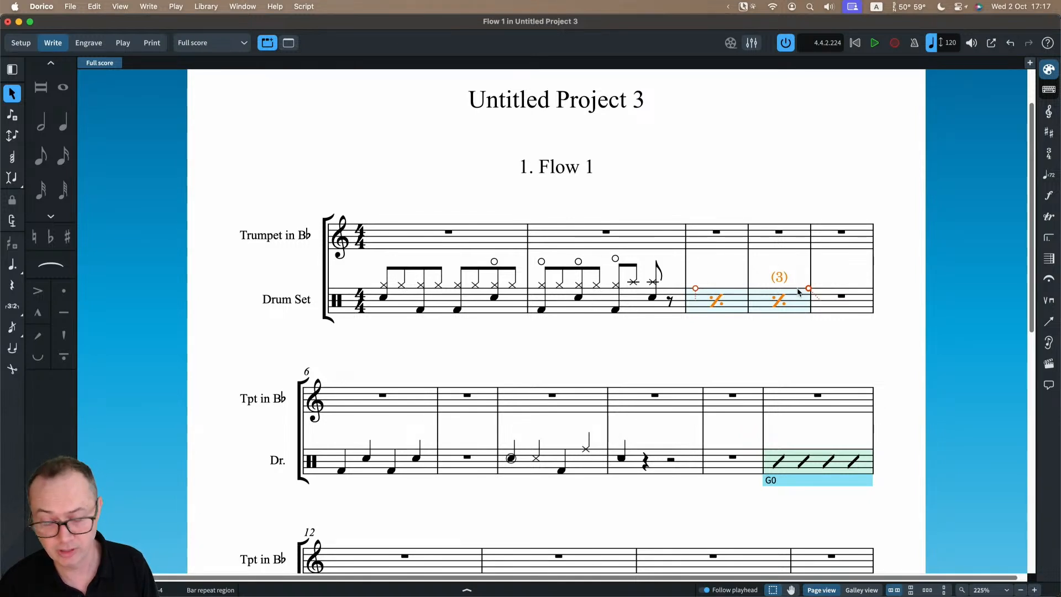
{"action": "key", "text": "Delete"}
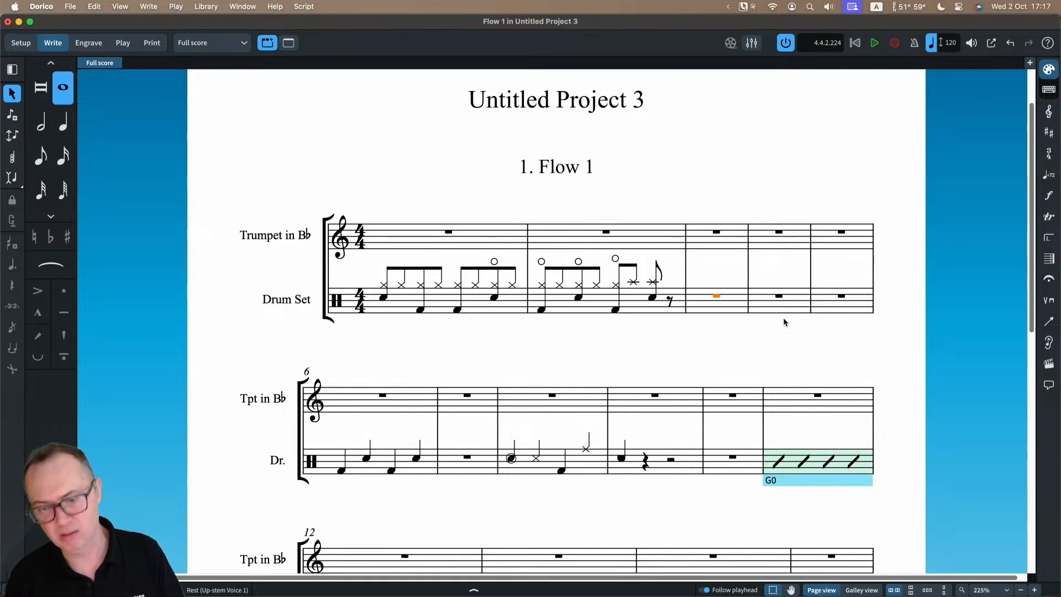
{"action": "scroll", "coordinate": [713, 341], "scroll_direction": "down", "scroll_amount": 1}
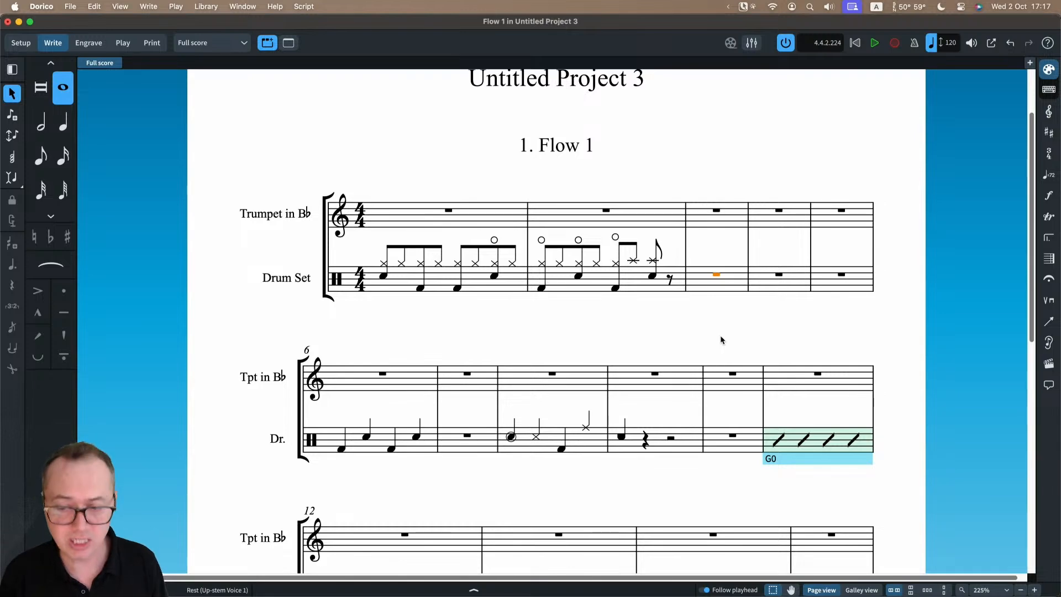
- Turn on Show cues for the Full score layout in Layout Options and apply the change
{"action": "scroll", "coordinate": [720, 338], "scroll_direction": "down", "scroll_amount": 1}
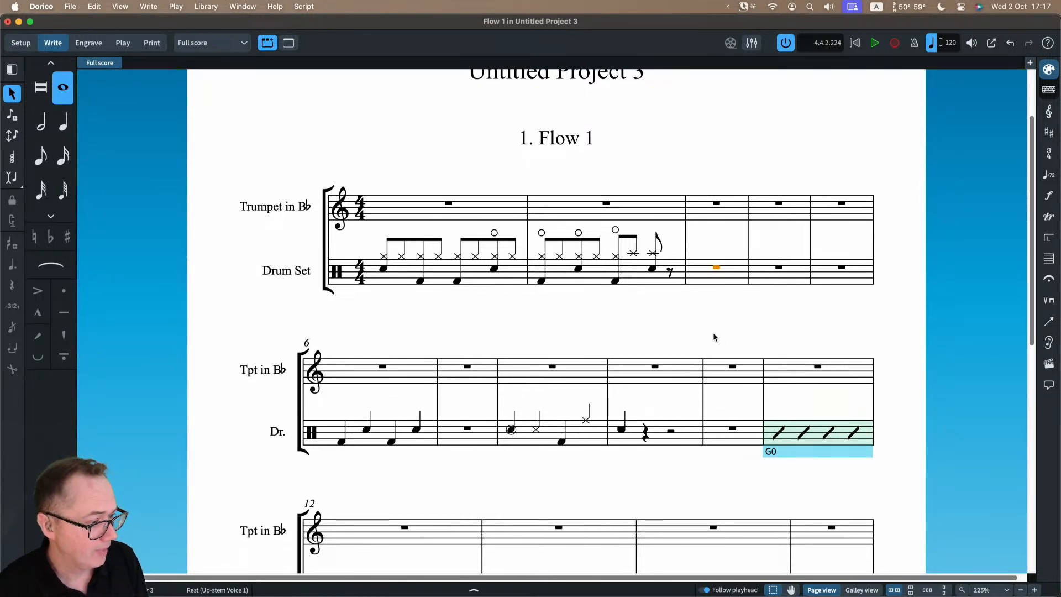
{"action": "scroll", "coordinate": [714, 338], "scroll_direction": "down", "scroll_amount": 10}
{"action": "scroll", "coordinate": [713, 338], "scroll_direction": "down", "scroll_amount": 6}
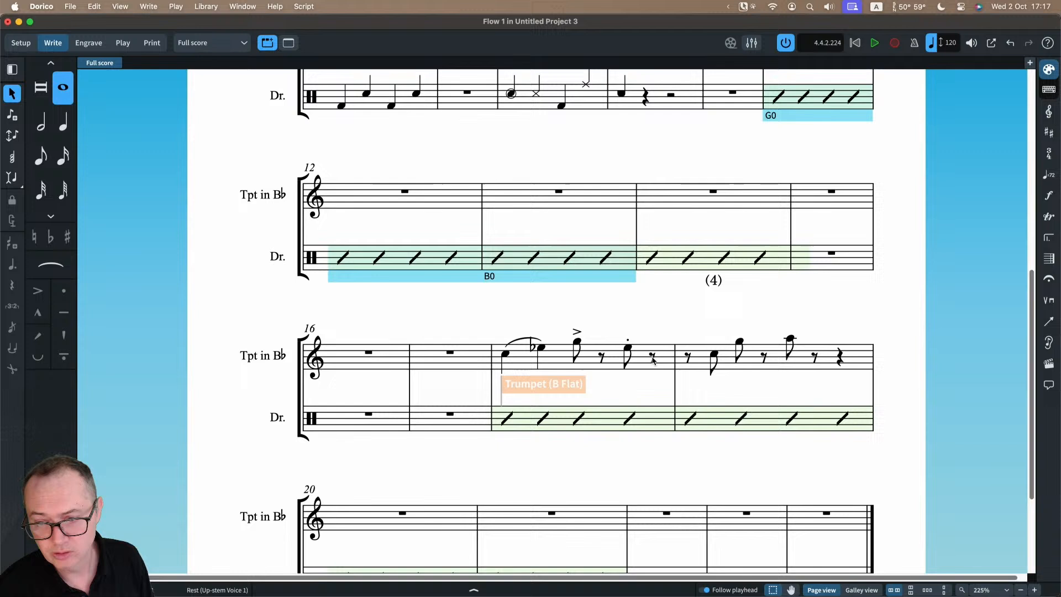
{"action": "left_click", "coordinate": [548, 380]}
{"action": "scroll", "coordinate": [586, 351], "scroll_direction": "down", "scroll_amount": 3}
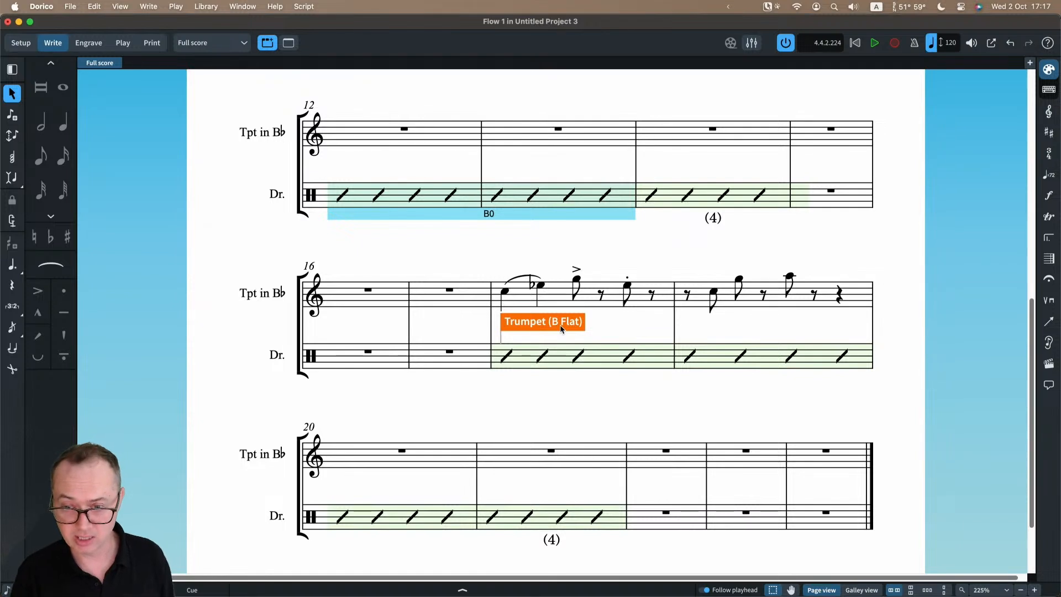
{"action": "key", "text": "super+shift+l"}
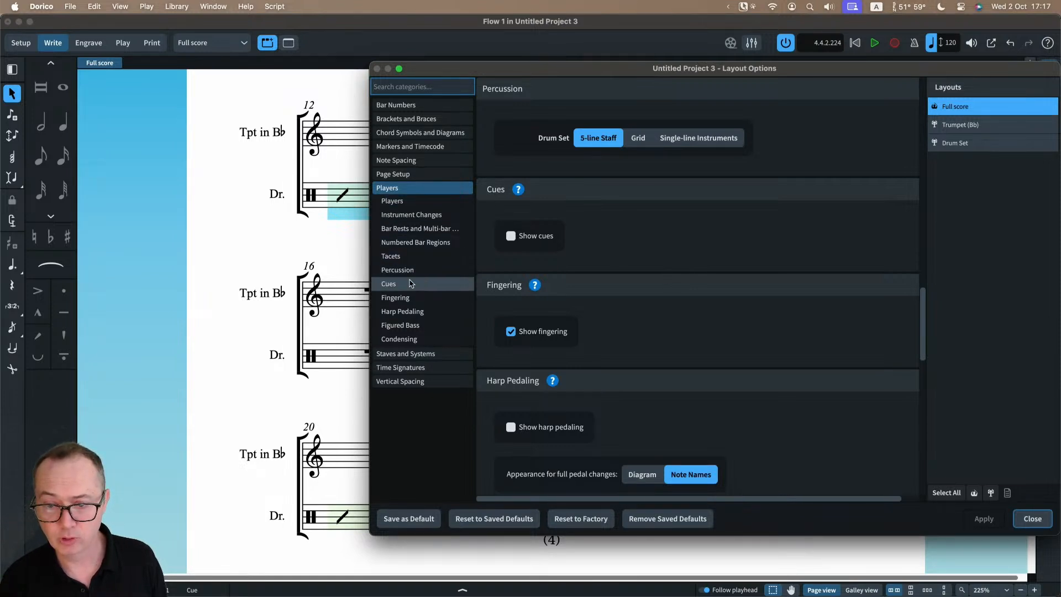
{"action": "left_click", "coordinate": [389, 284]}
{"action": "left_click", "coordinate": [522, 137]}
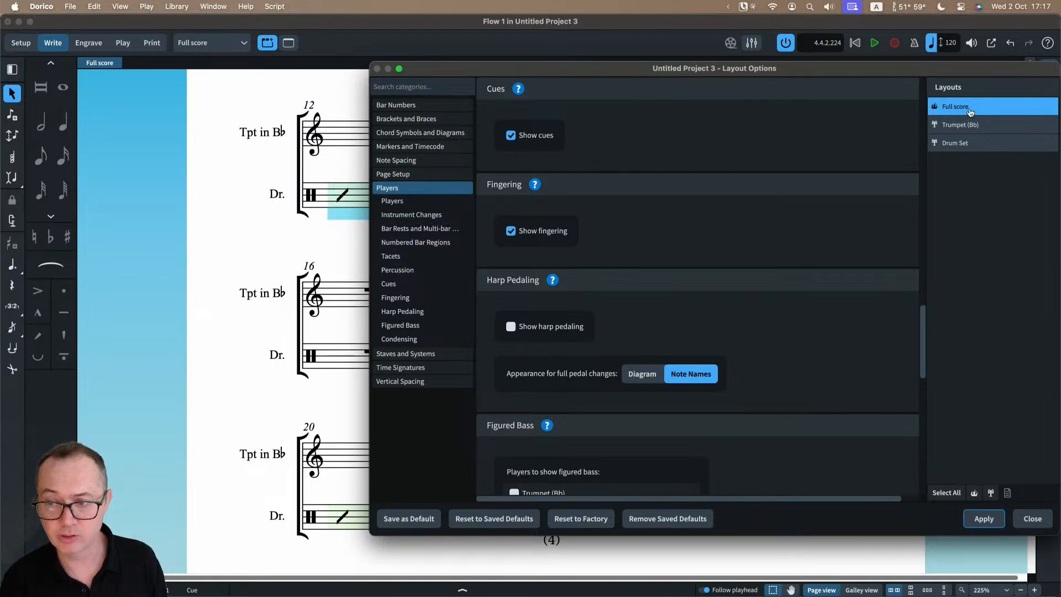
{"action": "left_click", "coordinate": [975, 125]}
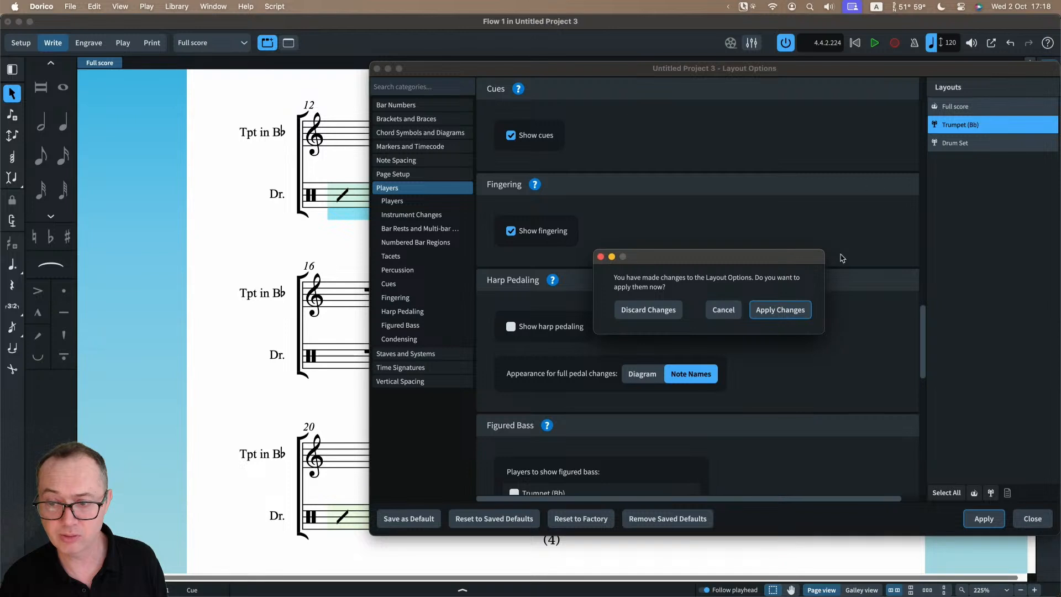
{"action": "left_click", "coordinate": [793, 310]}
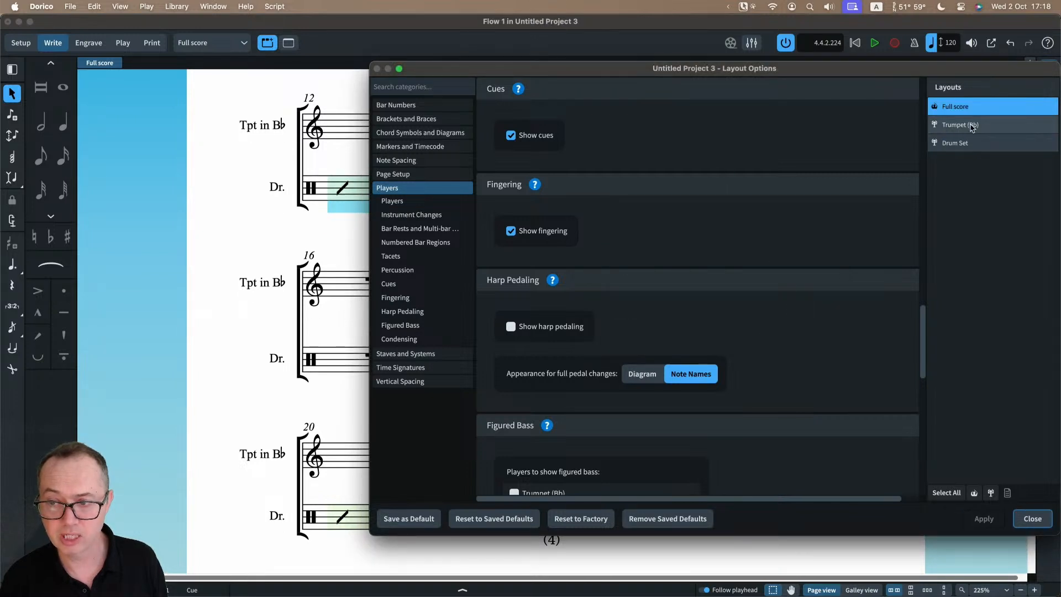
{"action": "left_click", "coordinate": [955, 107]}
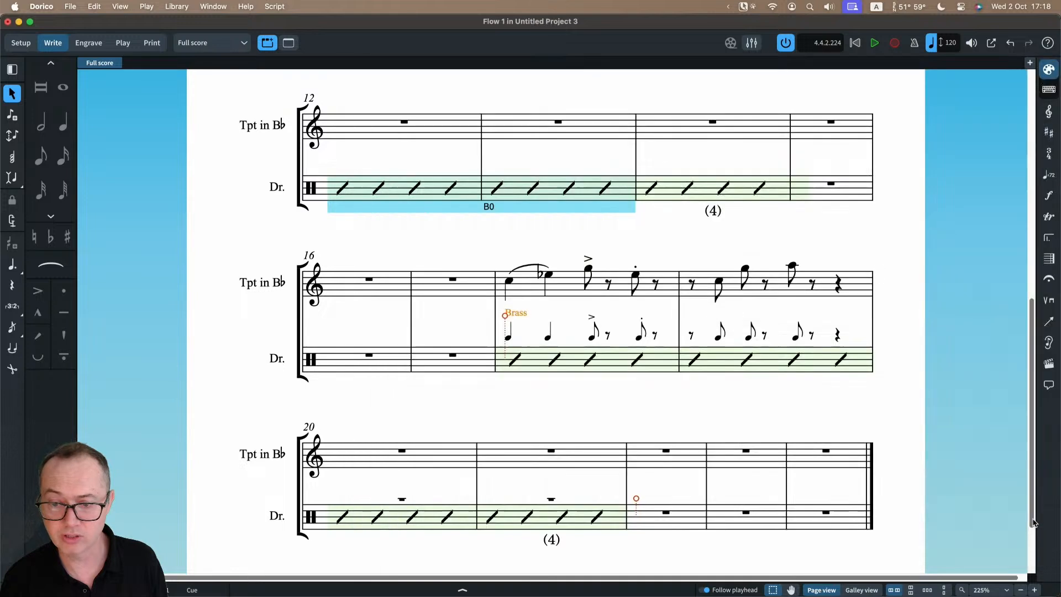
{"action": "left_click", "coordinate": [1032, 518]}
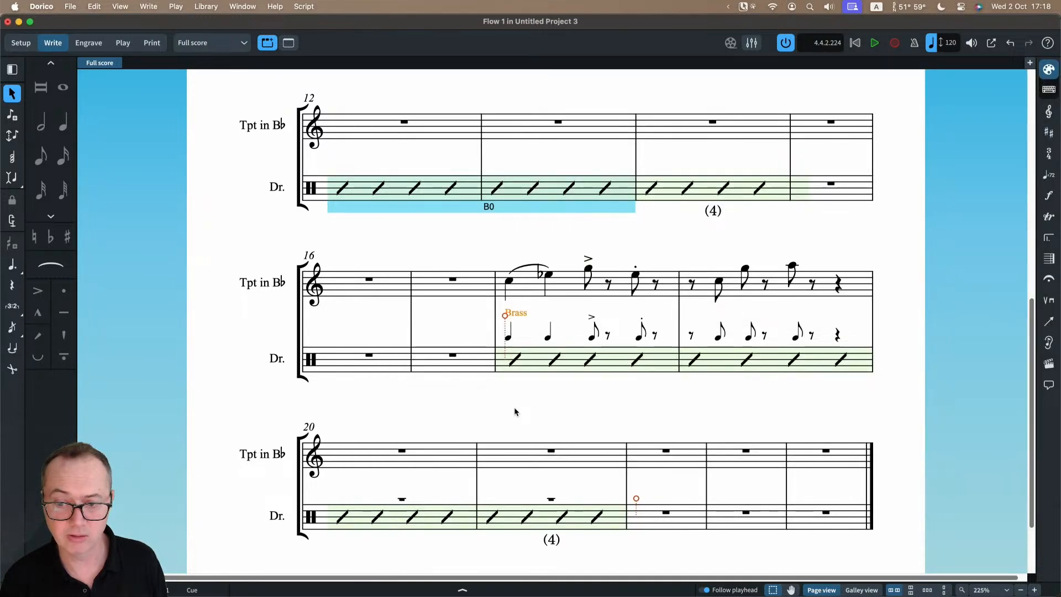
{"action": "left_click", "coordinate": [524, 383]}
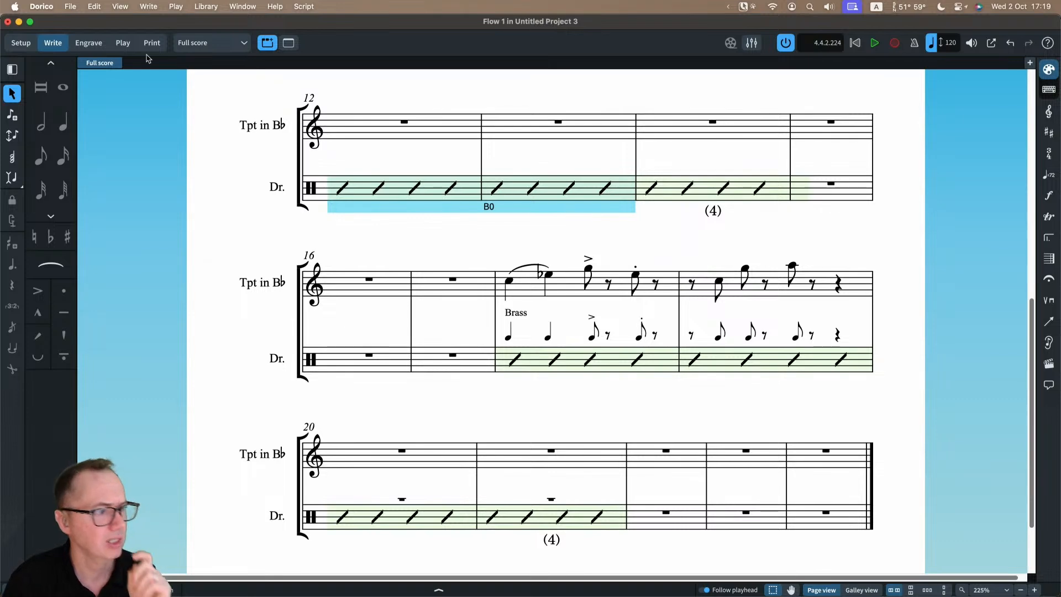
- In Play mode, add a new VST instrument slot and load Native Instruments Kontakt 7 into it
{"action": "scroll", "coordinate": [462, 175], "scroll_direction": "up", "scroll_amount": 10}
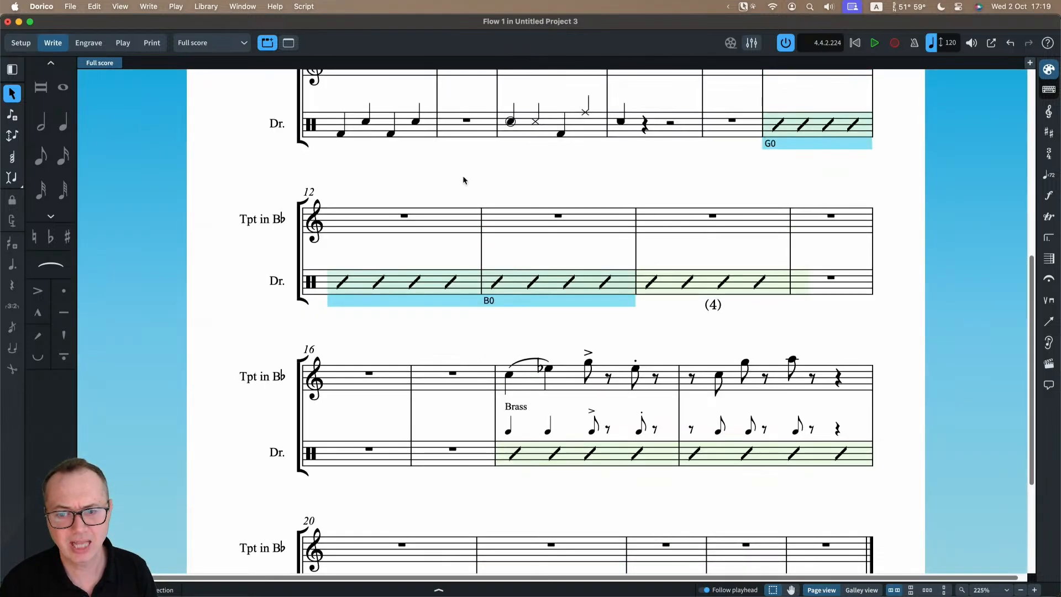
{"action": "scroll", "coordinate": [389, 119], "scroll_direction": "up", "scroll_amount": 3}
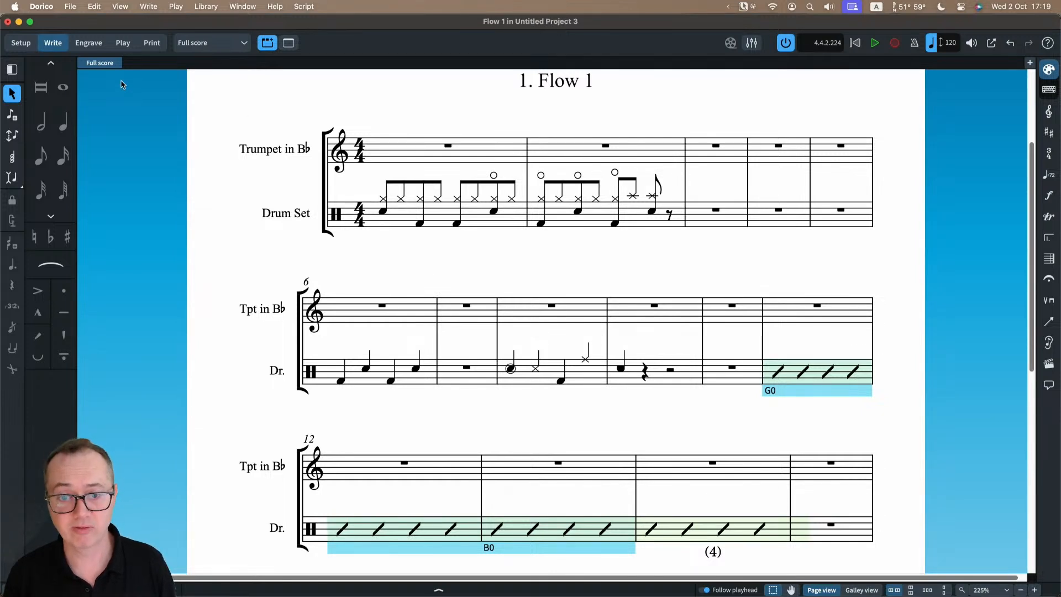
{"action": "left_click", "coordinate": [121, 45]}
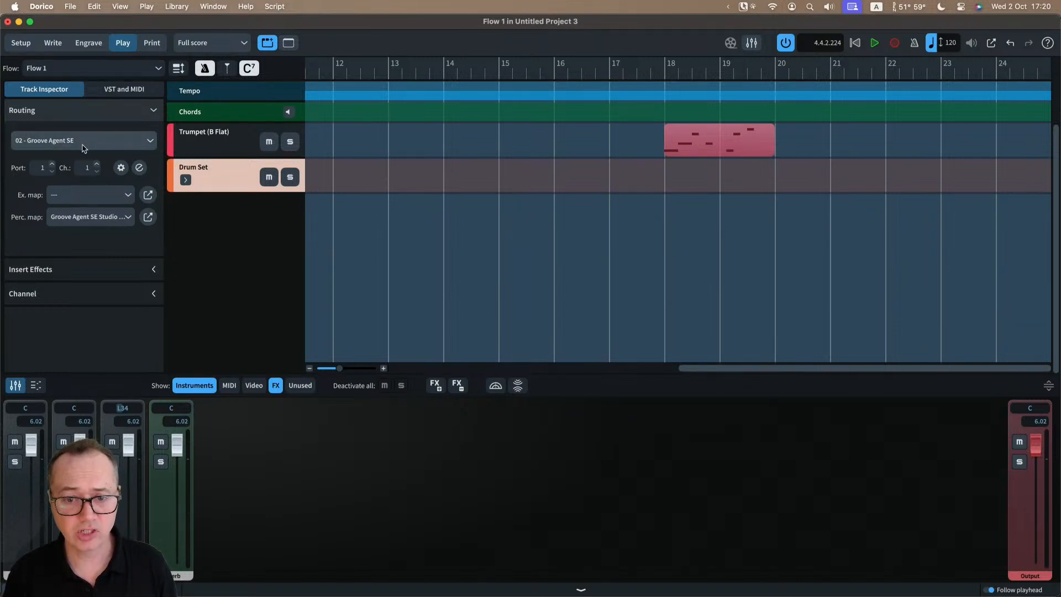
{"action": "left_click", "coordinate": [131, 94]}
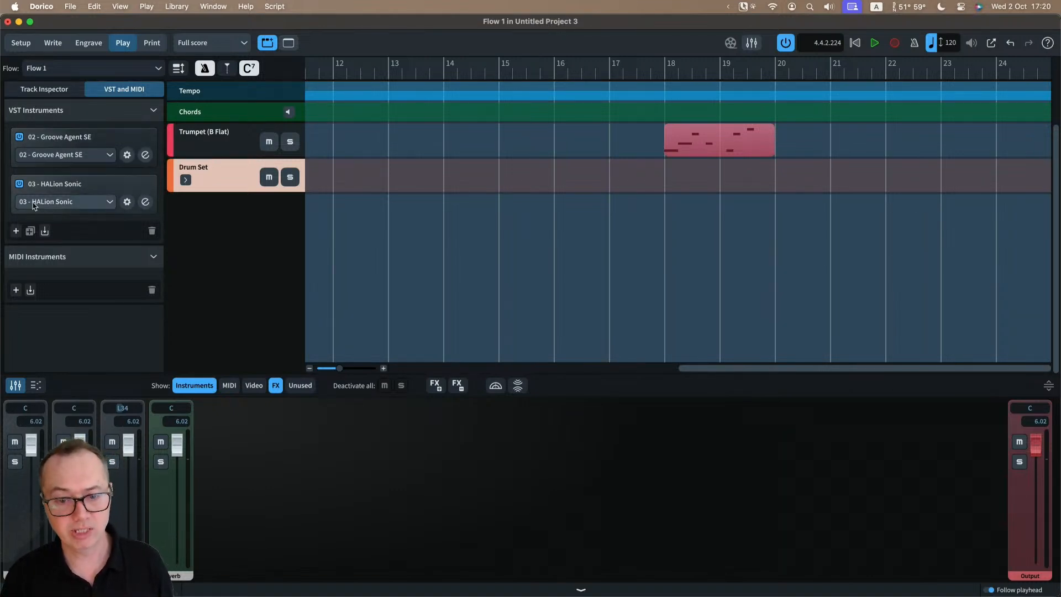
{"action": "left_click", "coordinate": [16, 231]}
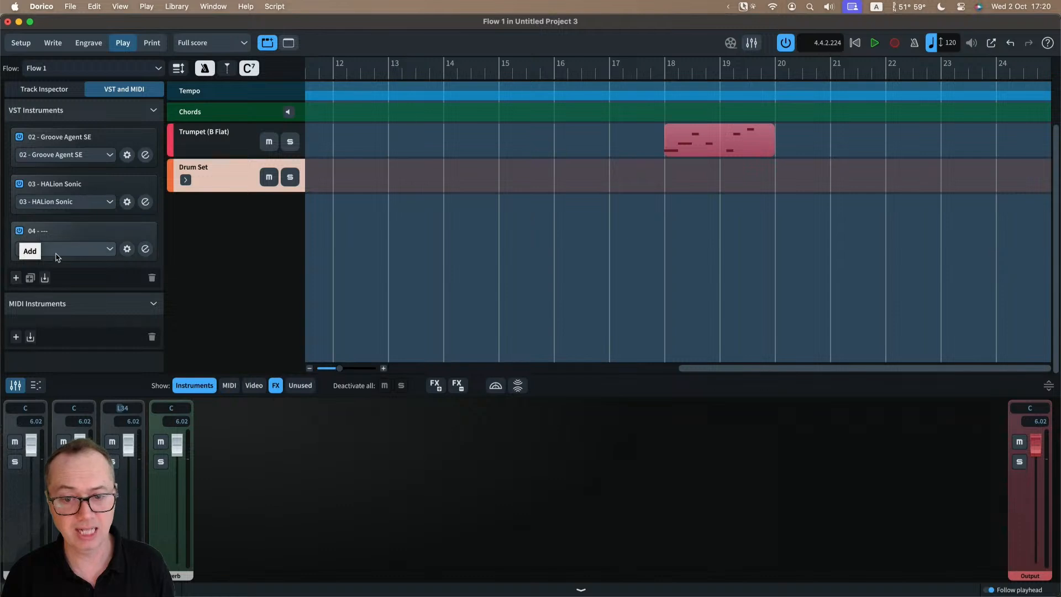
{"action": "left_click", "coordinate": [75, 251]}
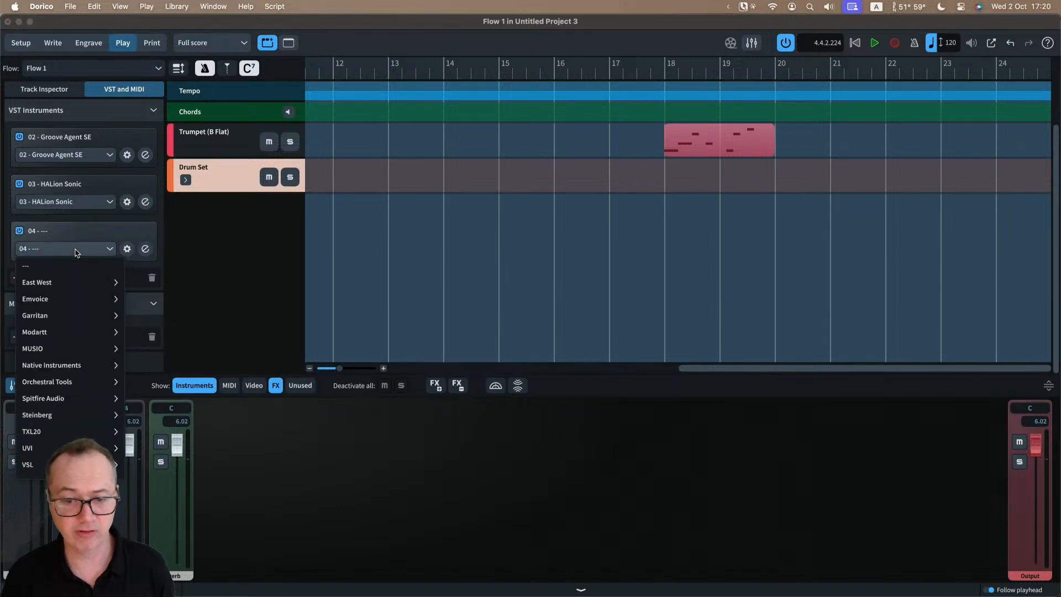
{"action": "left_click", "coordinate": [73, 365]}
{"action": "left_click", "coordinate": [68, 301]}
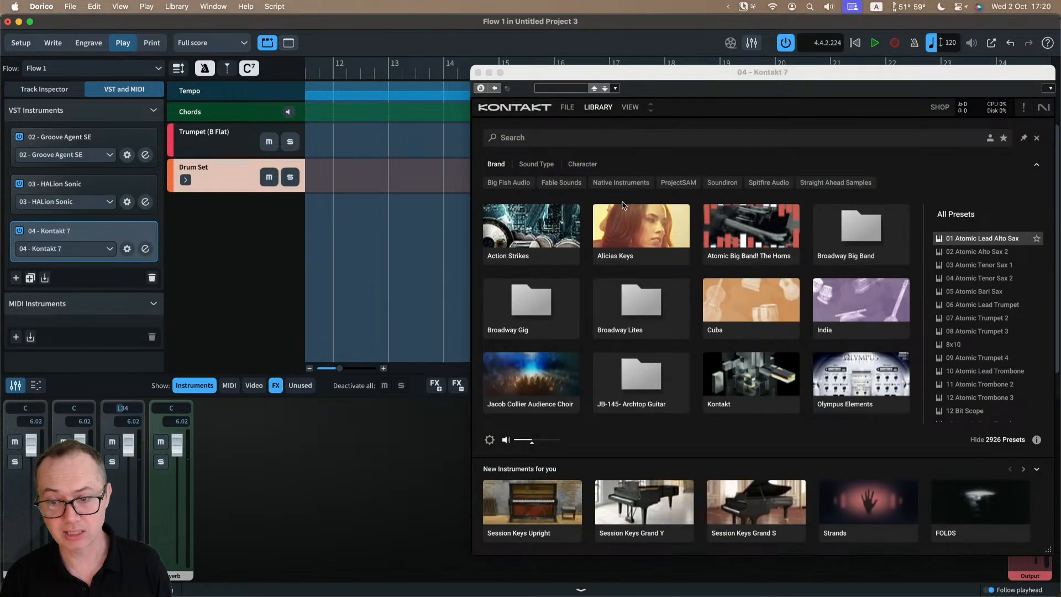
- Load the Action Strikes - Hits preset in Kontakt 7, audition several of its designed hits and close the instrument window
{"action": "left_click", "coordinate": [528, 239]}
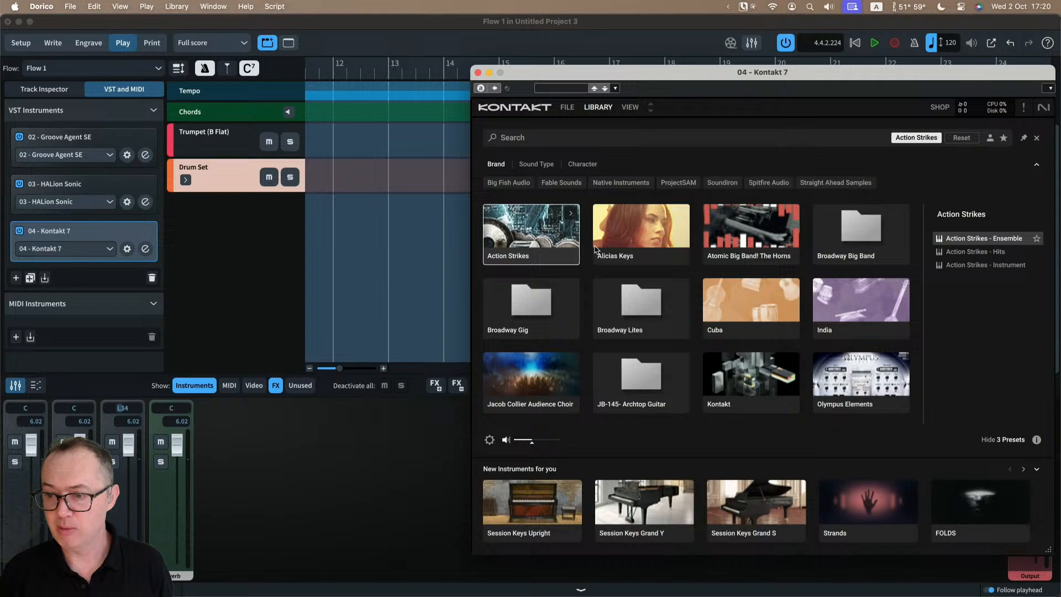
{"action": "left_click", "coordinate": [977, 253]}
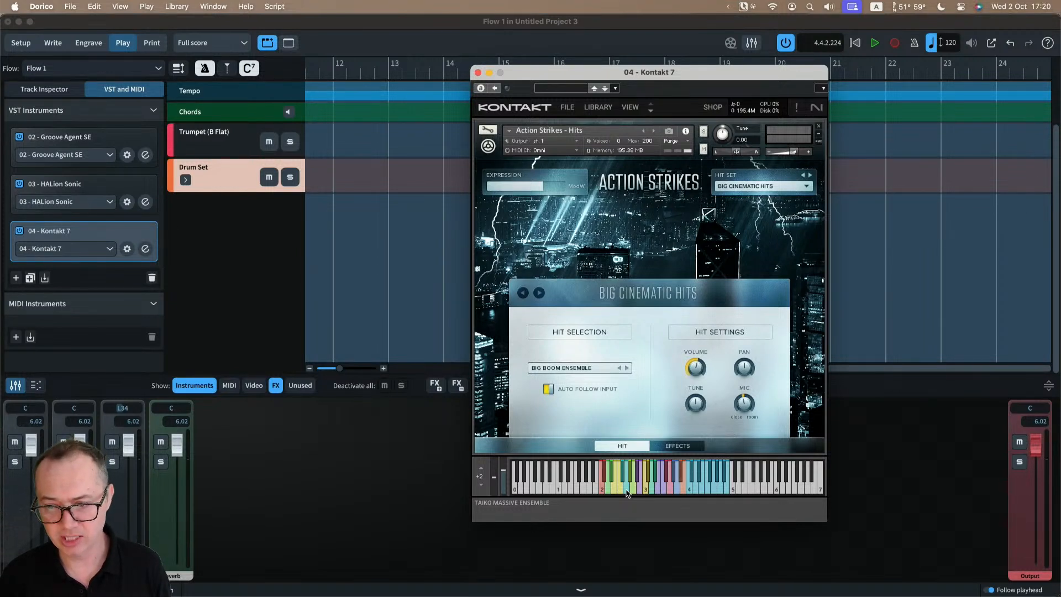
{"action": "left_click", "coordinate": [703, 489]}
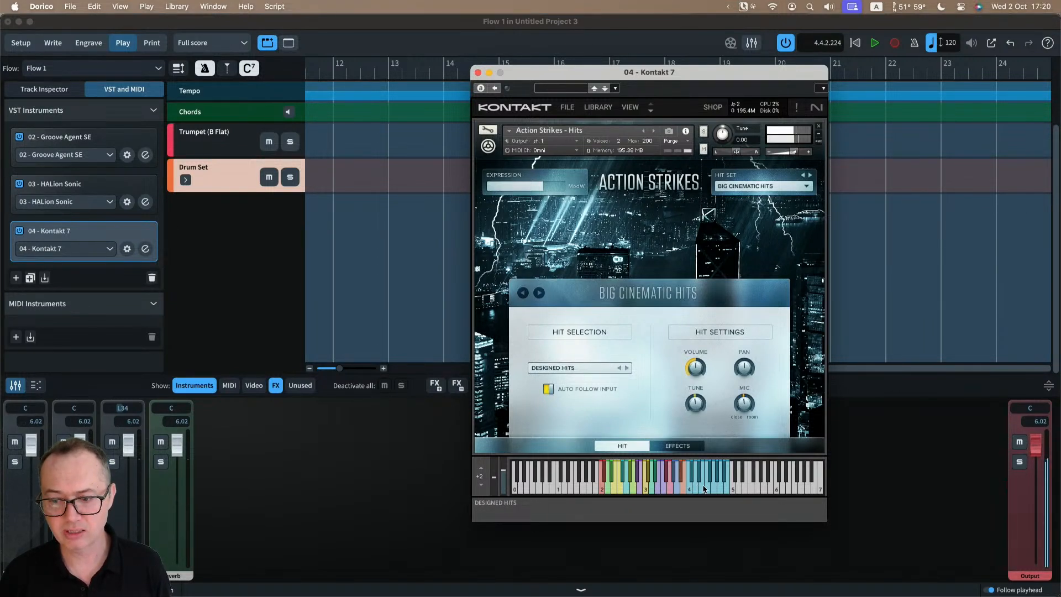
{"action": "left_click", "coordinate": [707, 489]}
{"action": "left_click", "coordinate": [713, 490]}
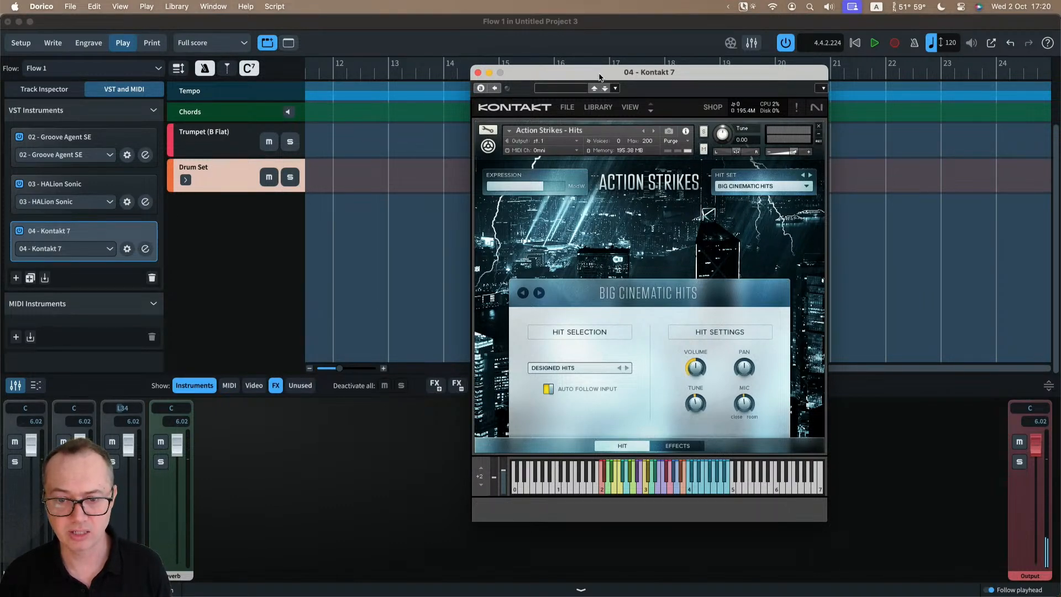
{"action": "left_click_drag", "start_coordinate": [599, 77], "coordinate": [504, 75]}
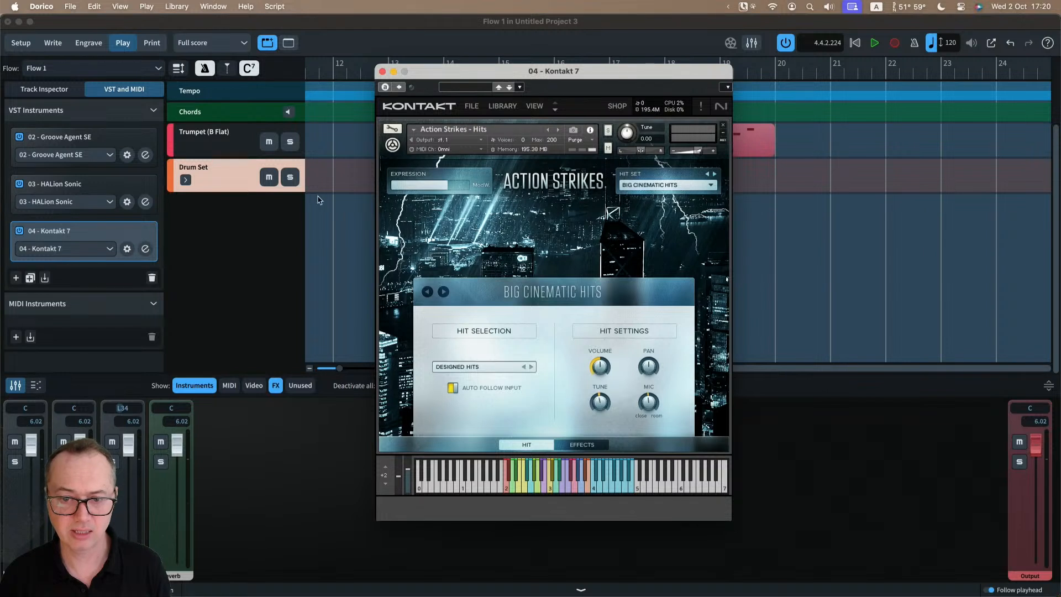
{"action": "key", "text": "super+w"}
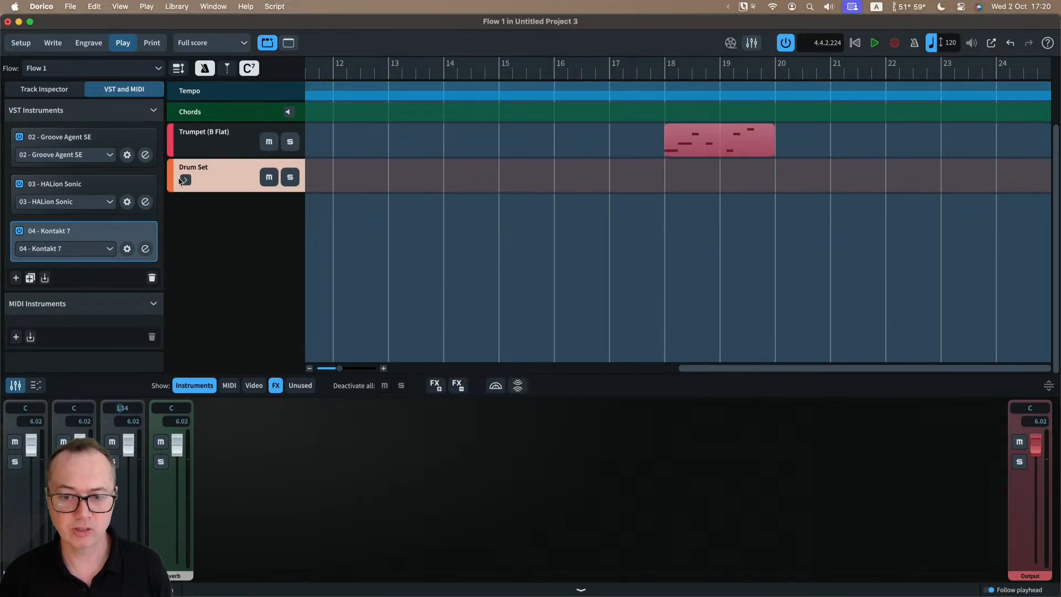
- Expand the Drum Set track and route its Kick Drum to 04 - Kontakt 7
{"action": "left_click", "coordinate": [188, 183]}
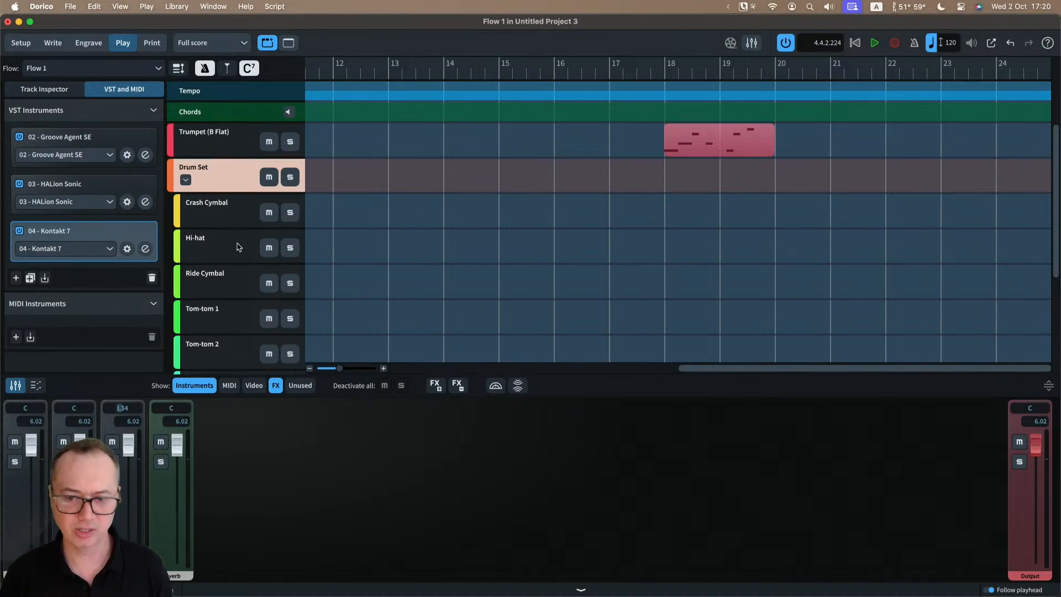
{"action": "scroll", "coordinate": [224, 307], "scroll_direction": "down", "scroll_amount": 5}
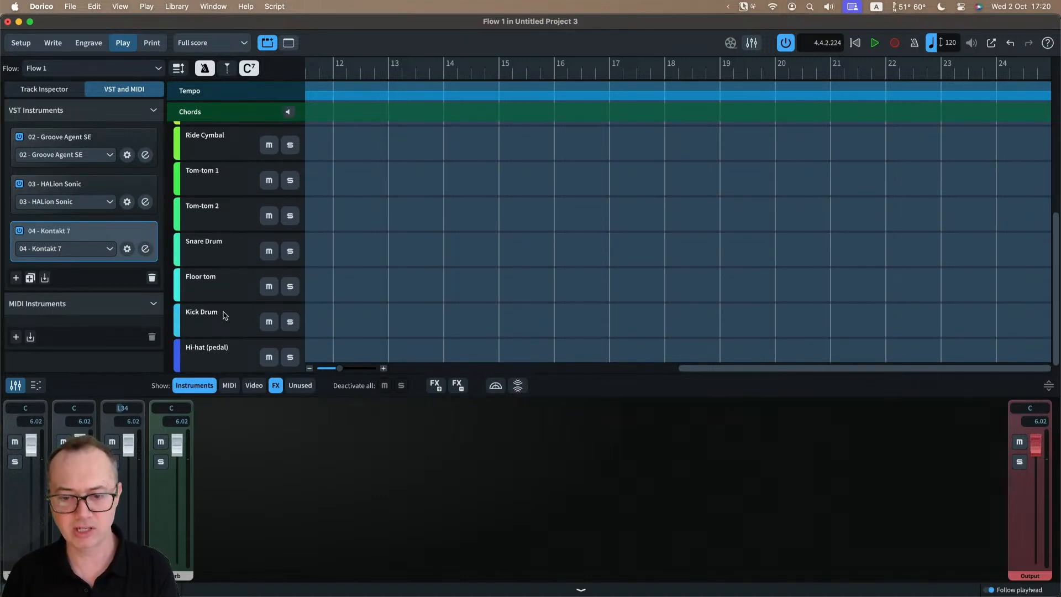
{"action": "left_click", "coordinate": [223, 312]}
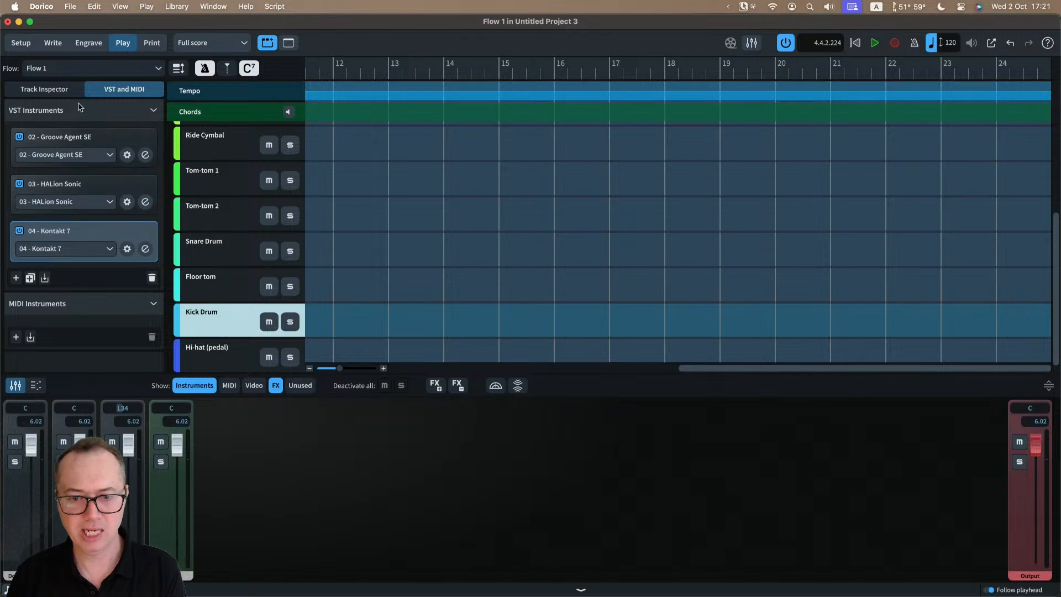
{"action": "left_click", "coordinate": [46, 90]}
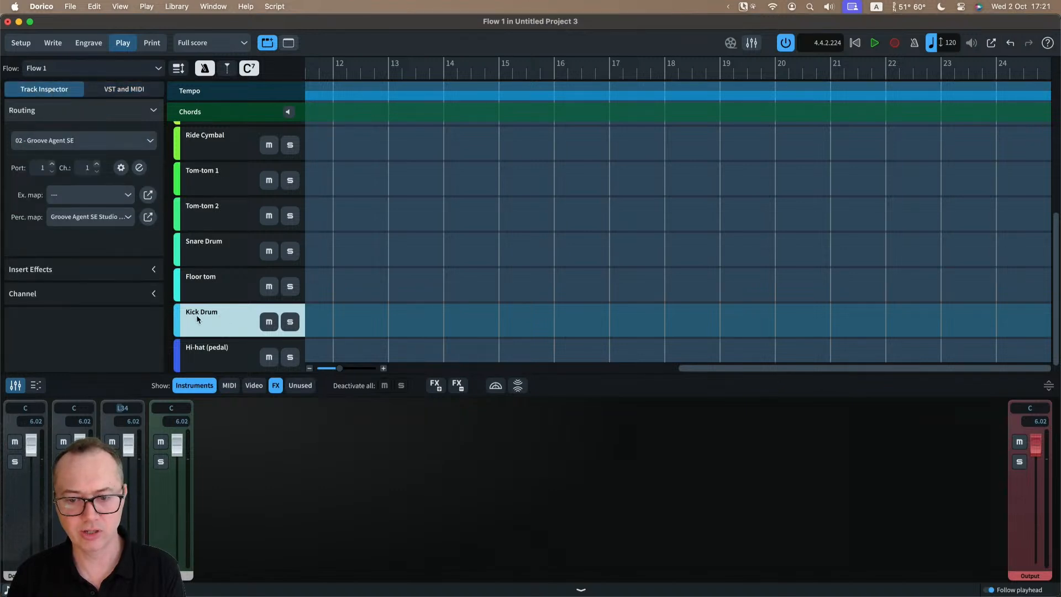
{"action": "left_click", "coordinate": [61, 141]}
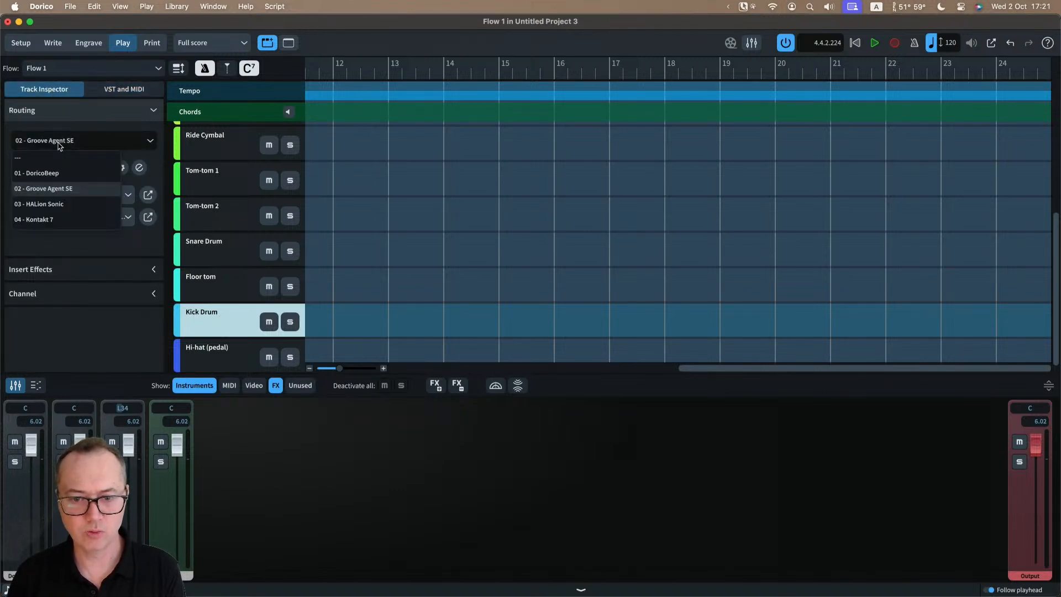
{"action": "left_click", "coordinate": [56, 220]}
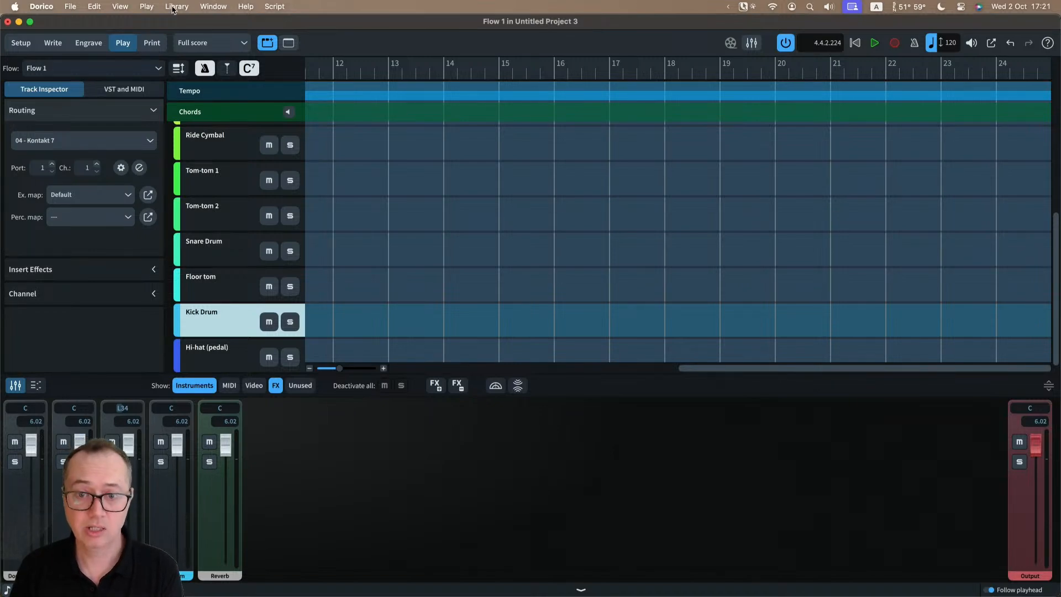
- Examine the Percussion Maps editor and the Kontakt 7 endpoint setup, cancelling both without changes
{"action": "left_click", "coordinate": [147, 217]}
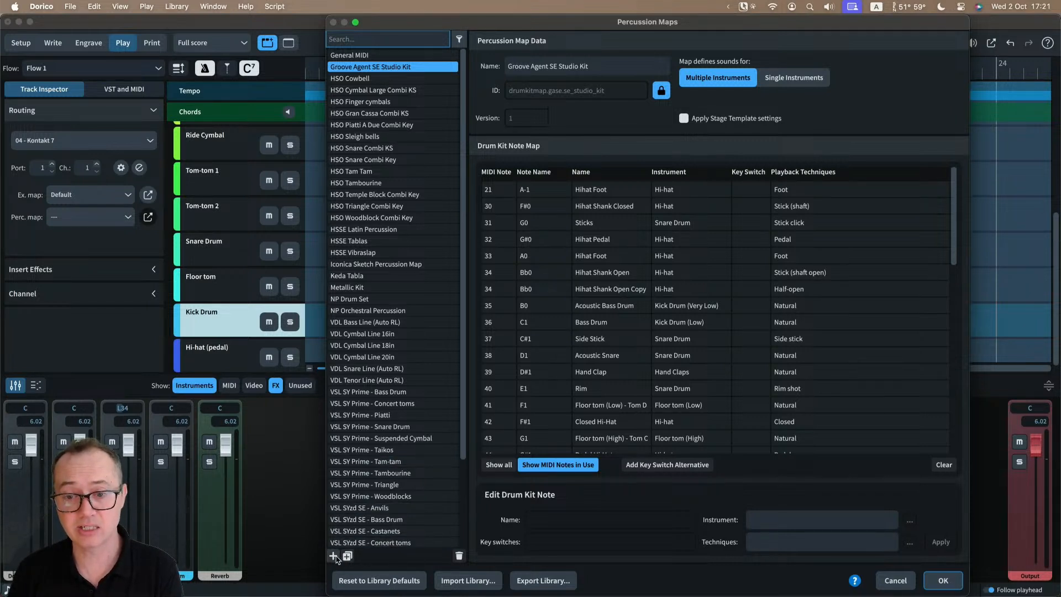
{"action": "left_click", "coordinate": [896, 580]}
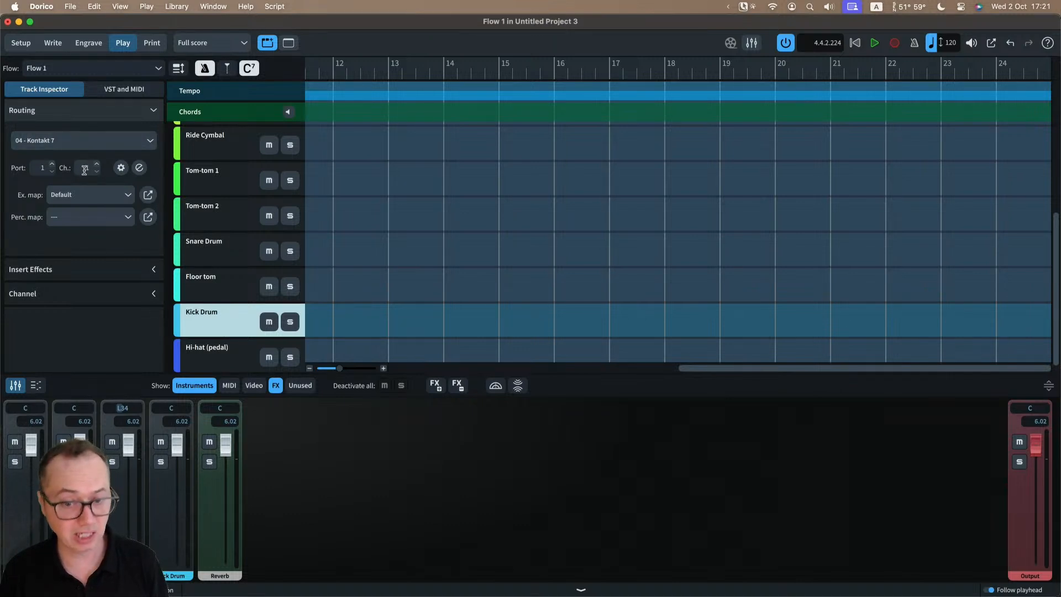
{"action": "left_click", "coordinate": [121, 167]}
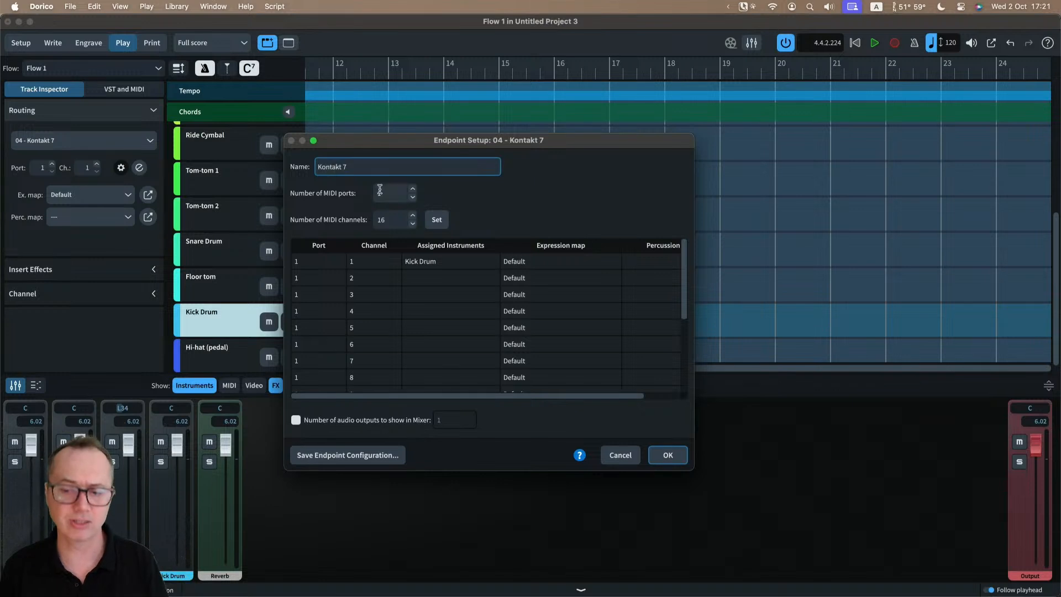
{"action": "left_click", "coordinate": [620, 455]}
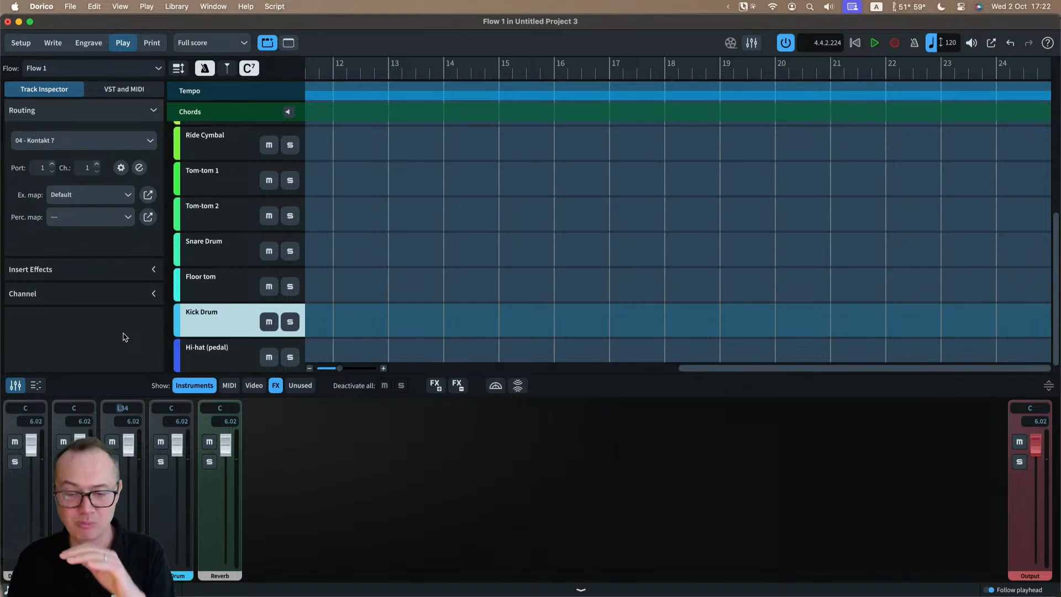
- View the project's players and layouts in Setup mode and return to the score in Write mode
{"action": "left_click", "coordinate": [20, 45]}
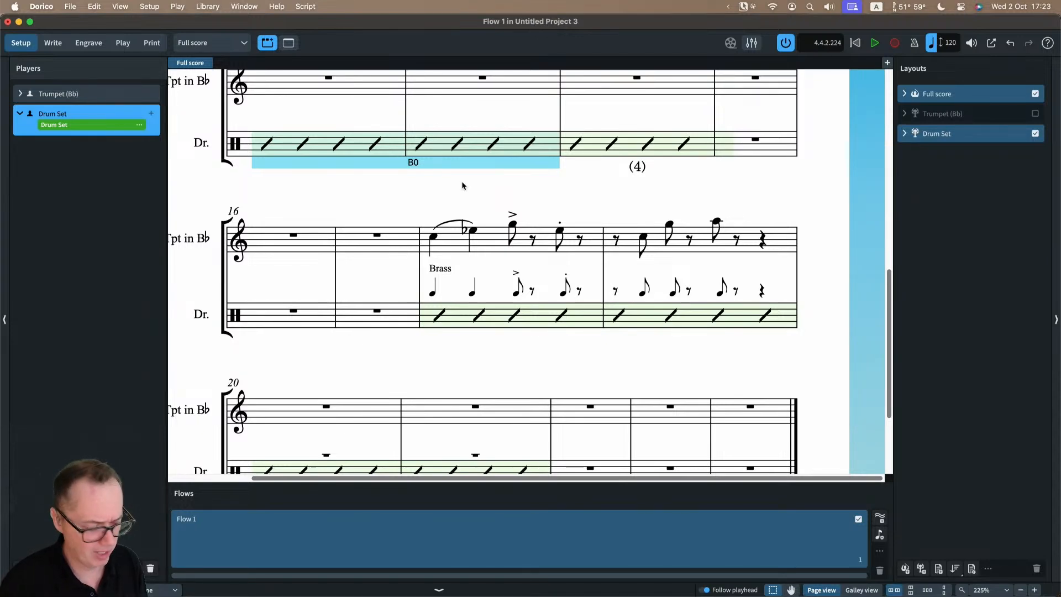
{"action": "key", "text": "super+2"}
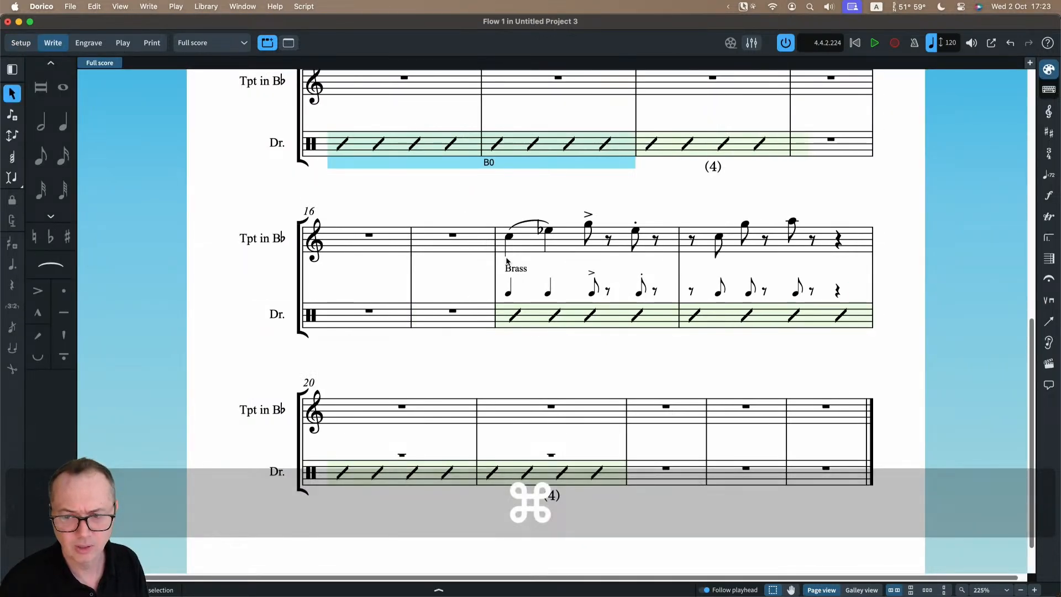
- Try a laissez vibrer tie on the last snare drum note of bar 6 and remove it again
{"action": "scroll", "coordinate": [490, 232], "scroll_direction": "up", "scroll_amount": 2}
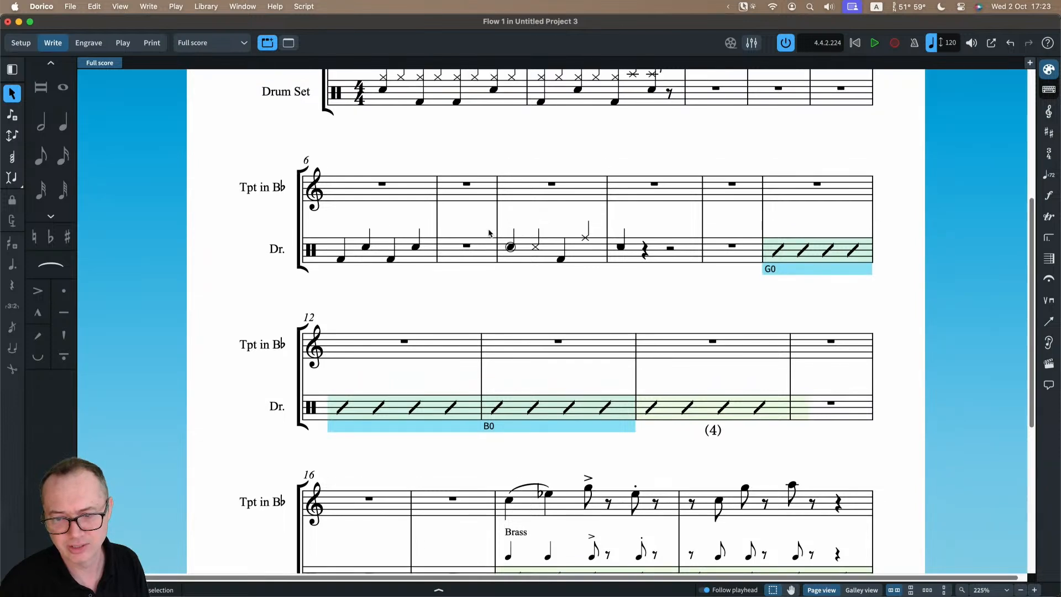
{"action": "left_click", "coordinate": [416, 276]}
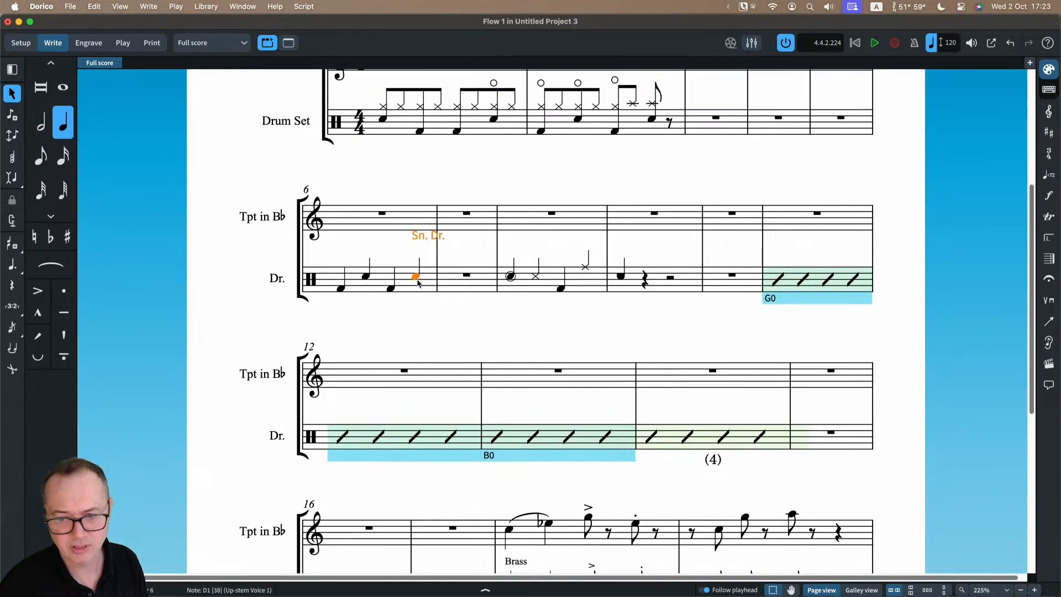
{"action": "key", "text": "super+8"}
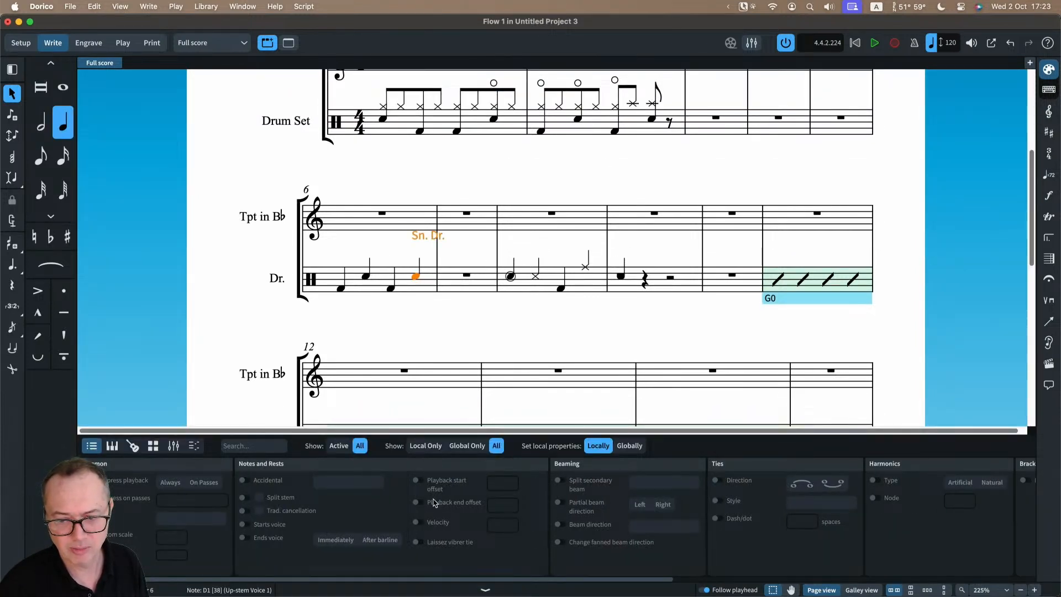
{"action": "left_click", "coordinate": [420, 542]}
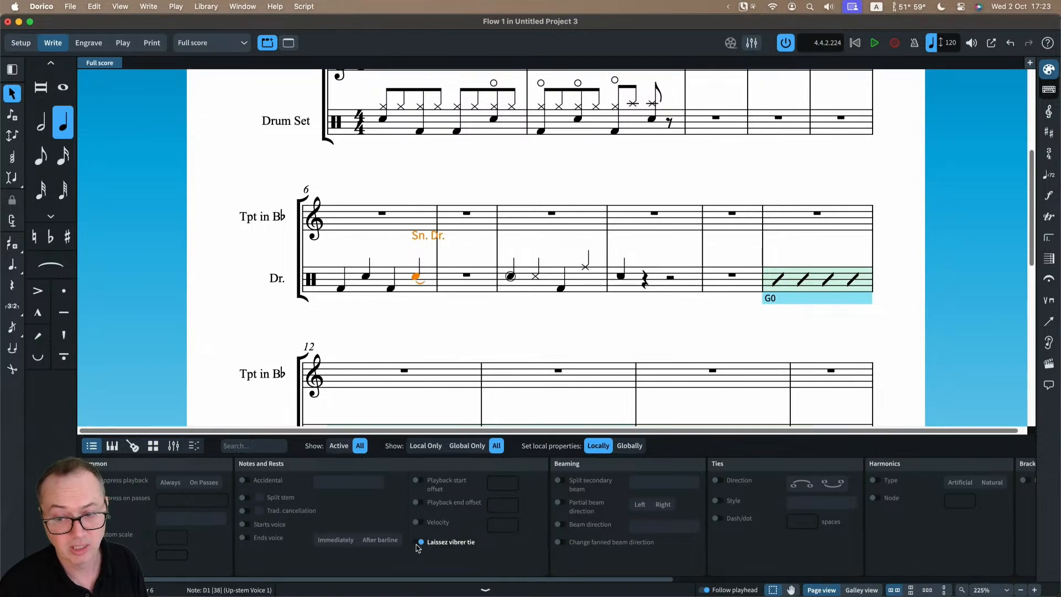
{"action": "left_click", "coordinate": [420, 542]}
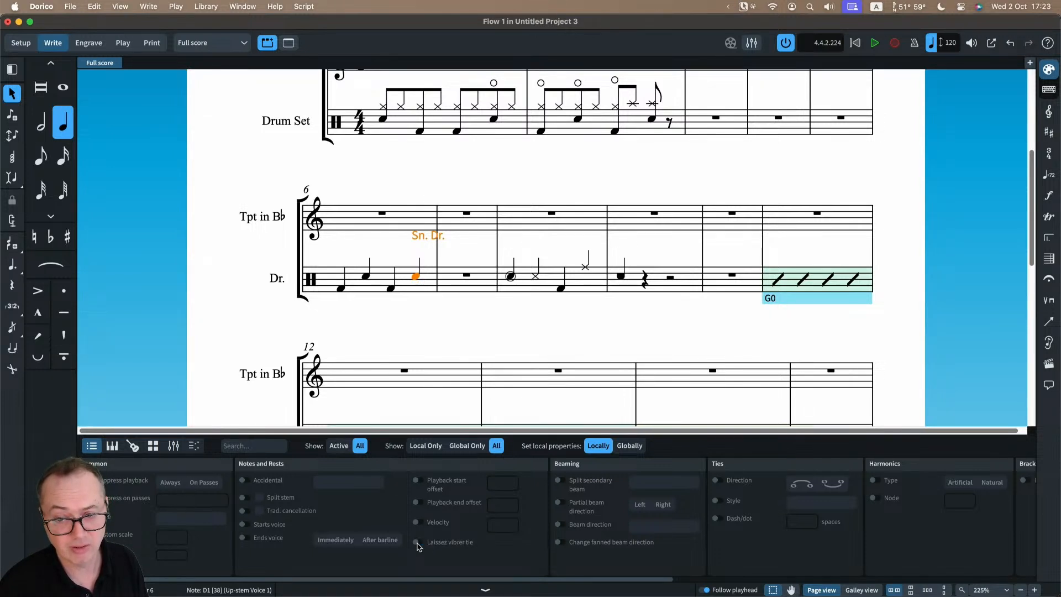
- Hide the stem of the last snare drum note in bar 6 in Engrave mode and return to Write mode
{"action": "left_click", "coordinate": [90, 44]}
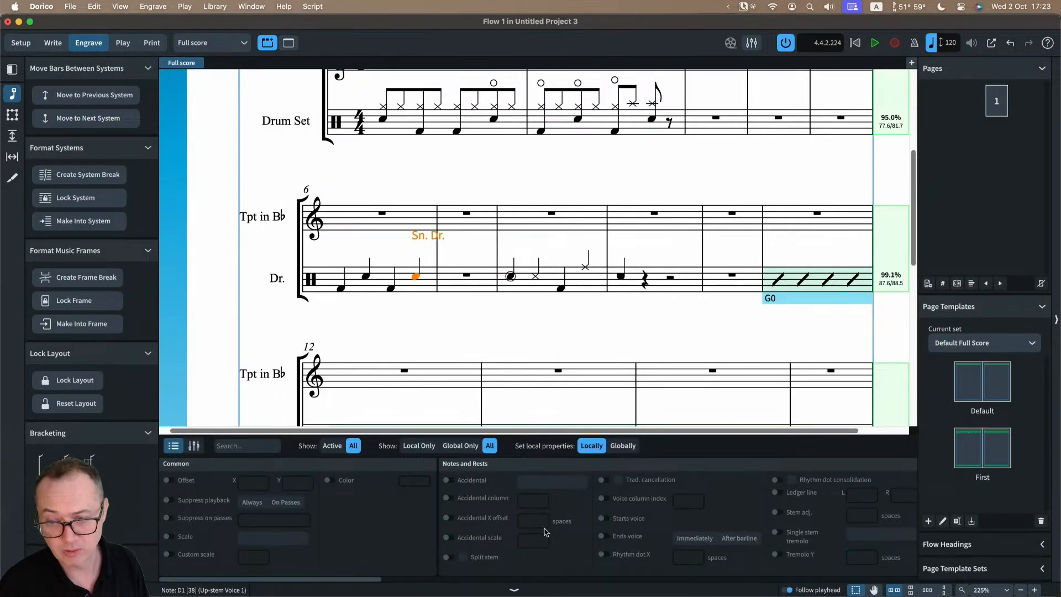
{"action": "scroll", "coordinate": [547, 530], "scroll_direction": "right", "scroll_amount": 10}
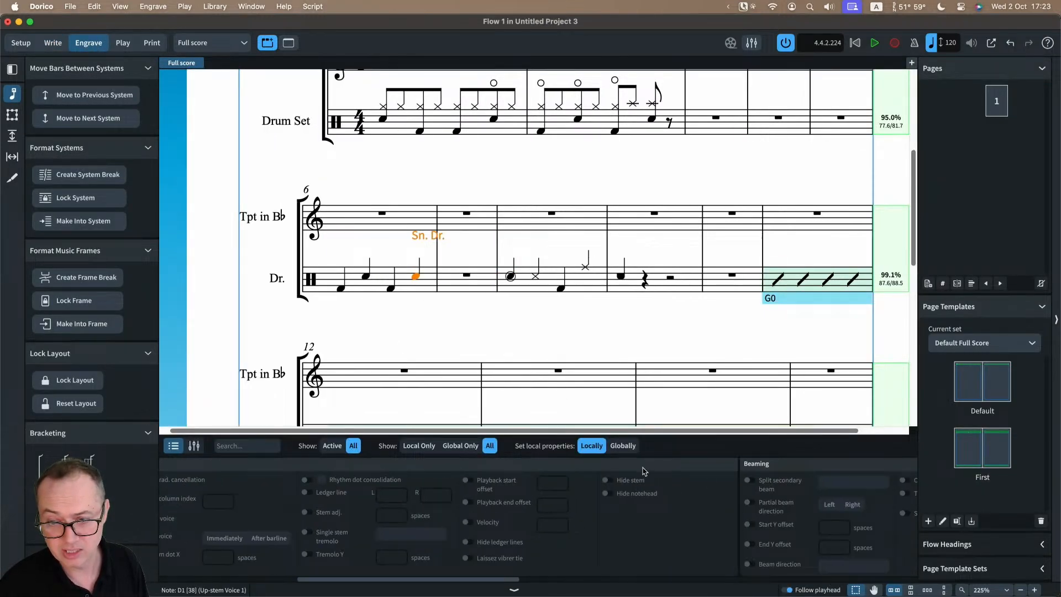
{"action": "left_click", "coordinate": [606, 480]}
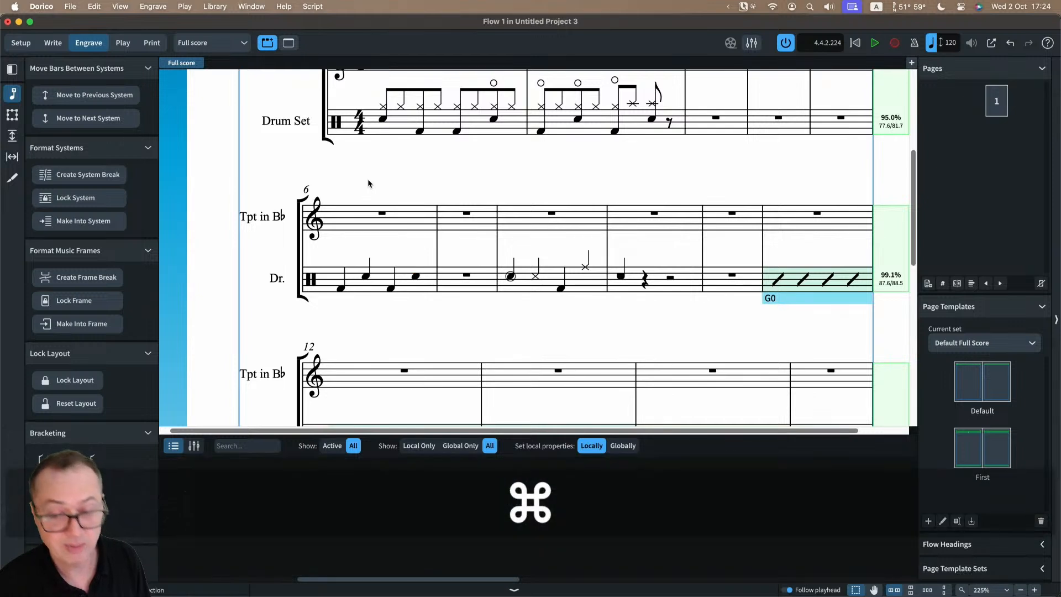
{"action": "key", "text": "super+2"}
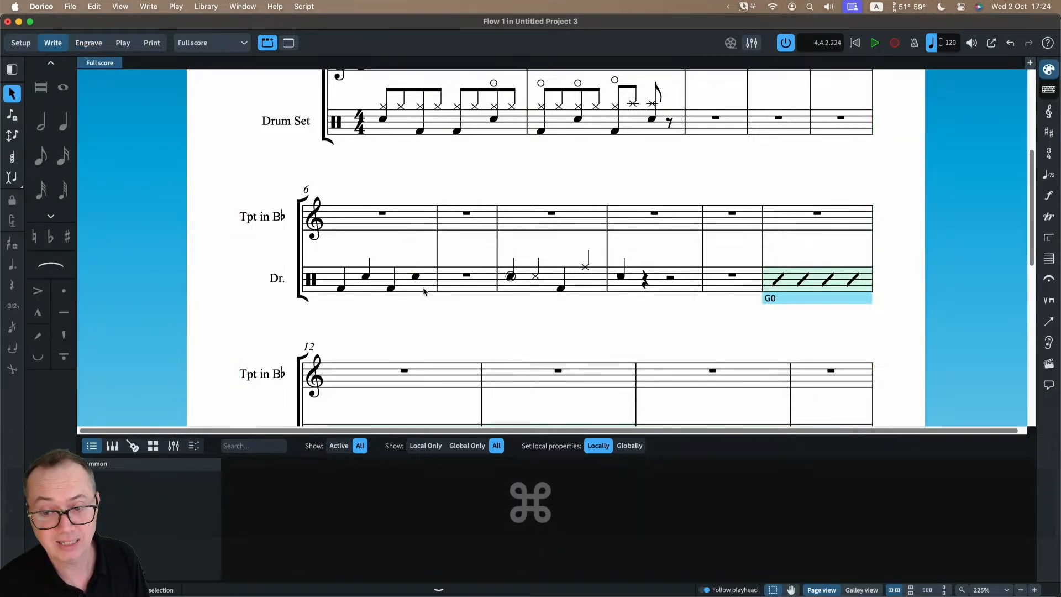
- Select the drum notes in bar 6, view their Kontakt 7 instrument window and close it
{"action": "left_click", "coordinate": [402, 294]}
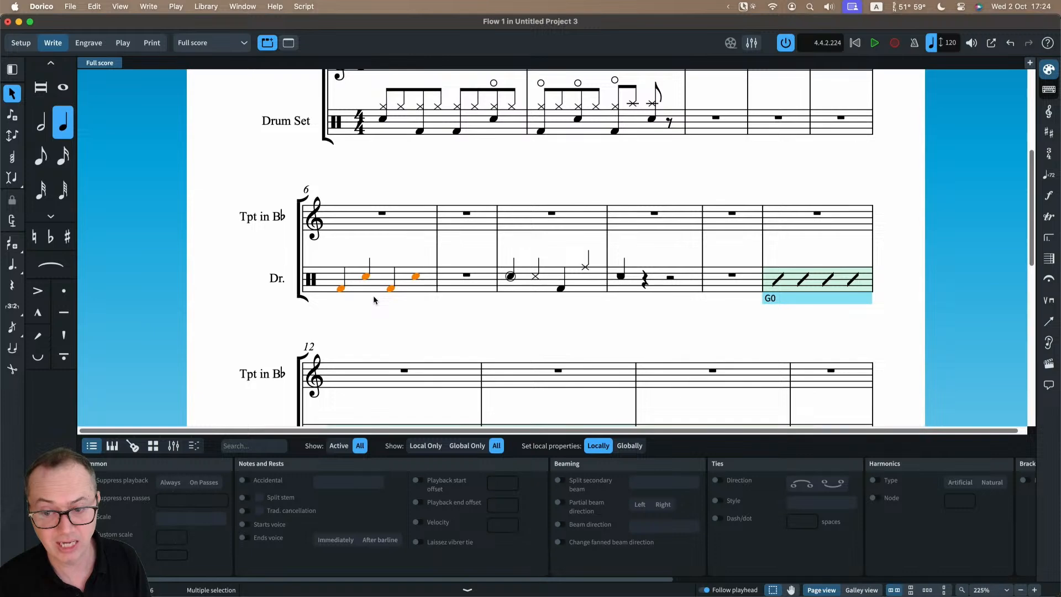
{"action": "key", "text": "super+section"}
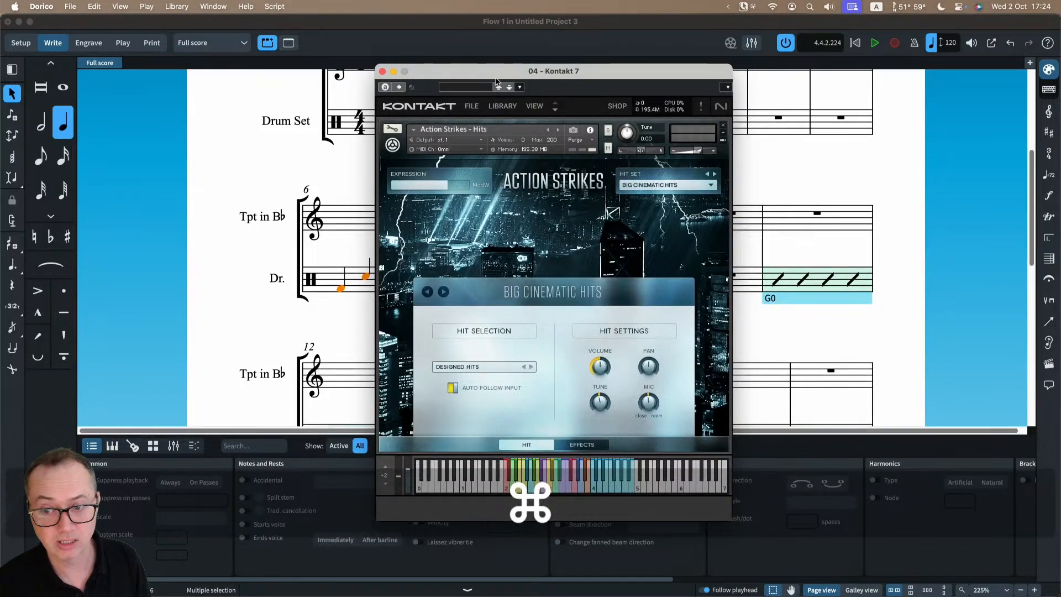
{"action": "left_click_drag", "start_coordinate": [495, 78], "coordinate": [453, 76]}
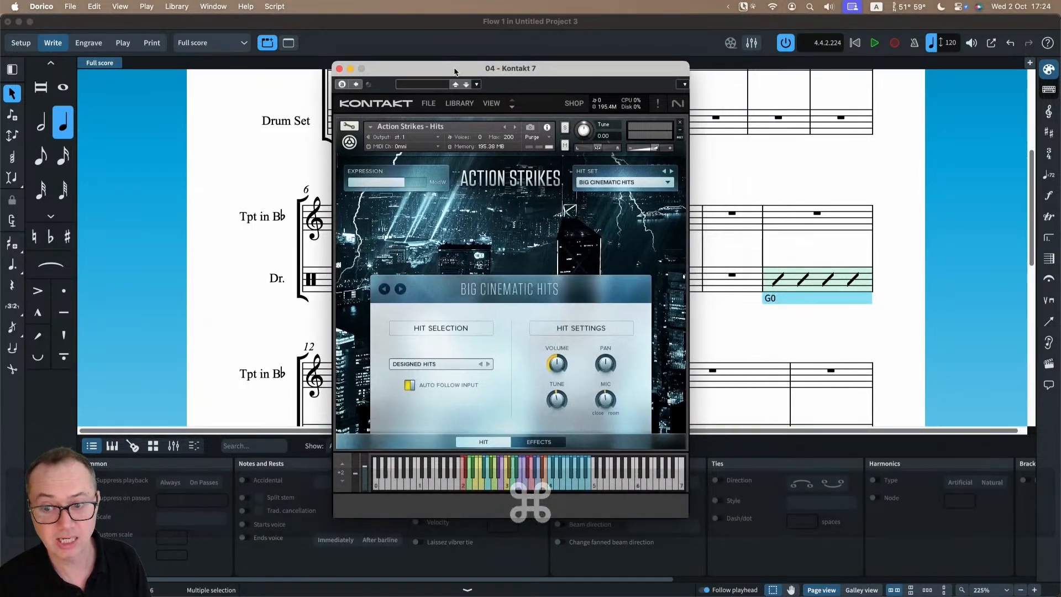
{"action": "left_click", "coordinate": [338, 69]}
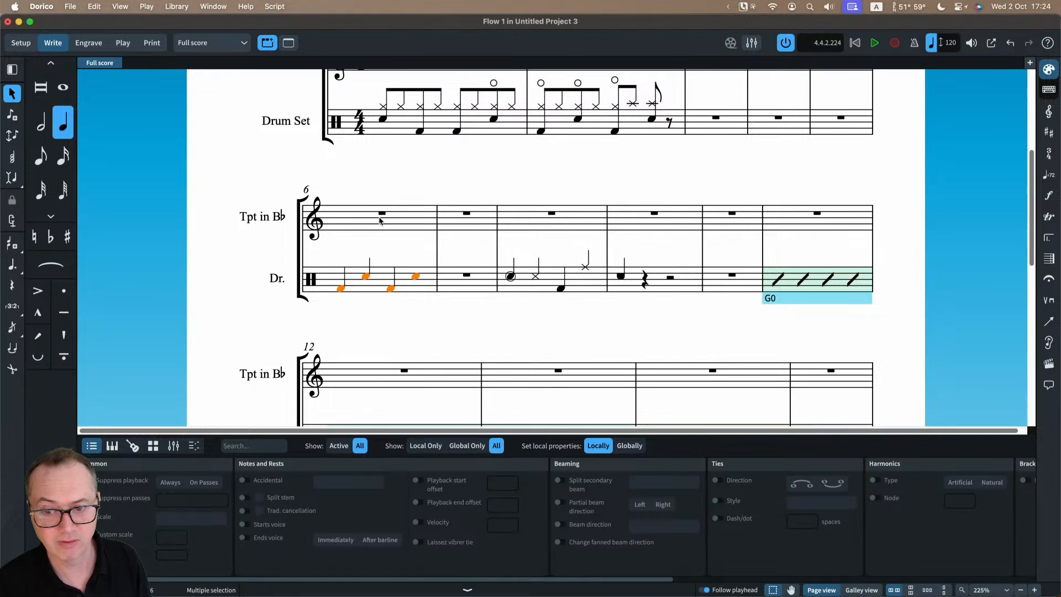
- Bring up the Groove Agent SE instrument window from the bar 6 trumpet rest and place it beside the score
{"action": "key", "text": "super+section"}
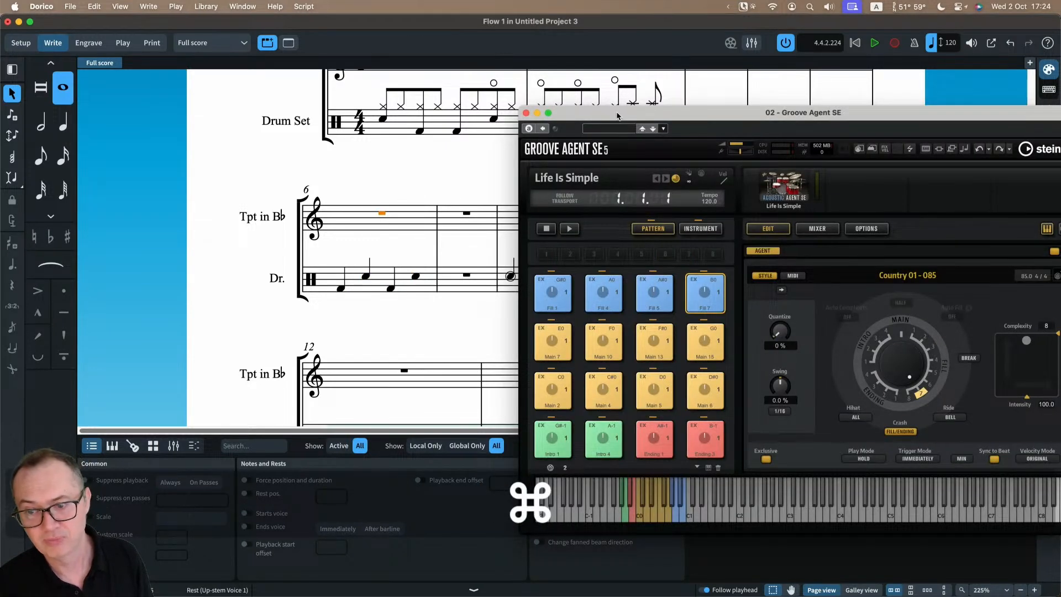
{"action": "left_click_drag", "start_coordinate": [617, 115], "coordinate": [589, 121]}
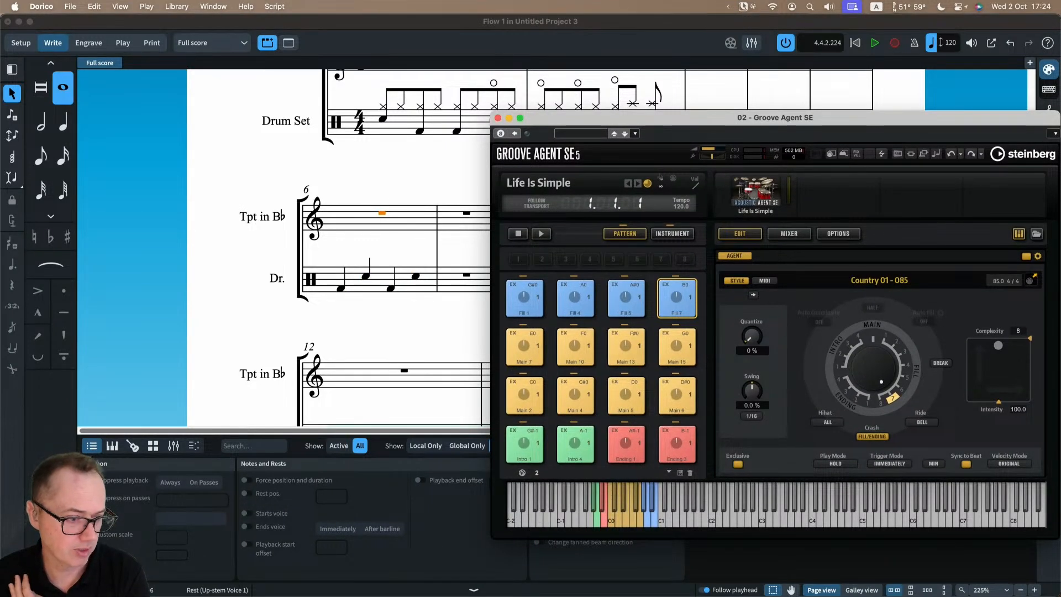
{"action": "key", "text": "super+section"}
{"action": "left_click_drag", "start_coordinate": [542, 116], "coordinate": [519, 0]}
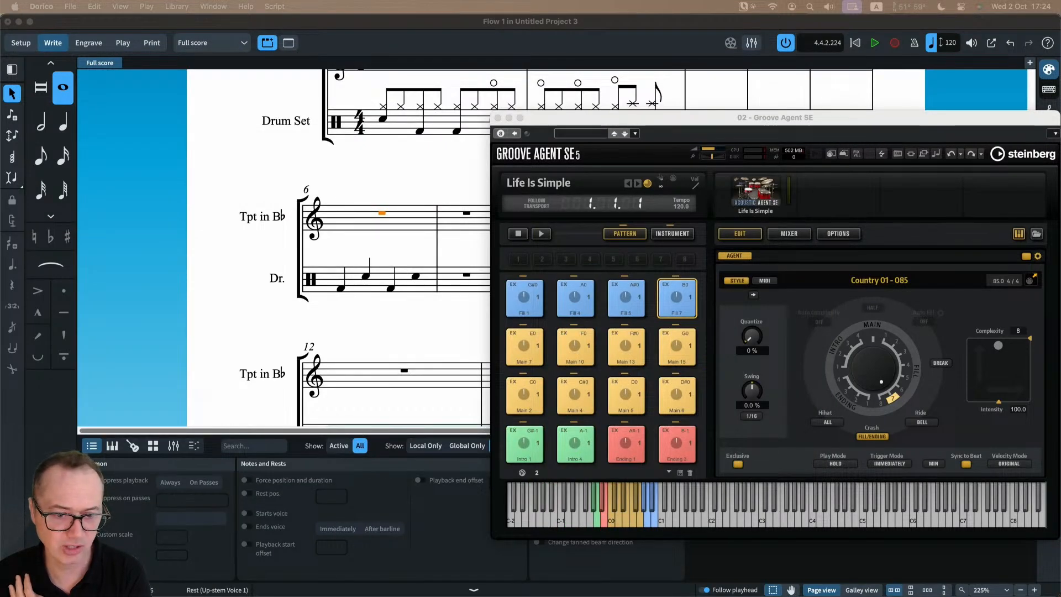
{"action": "left_click", "coordinate": [679, 120]}
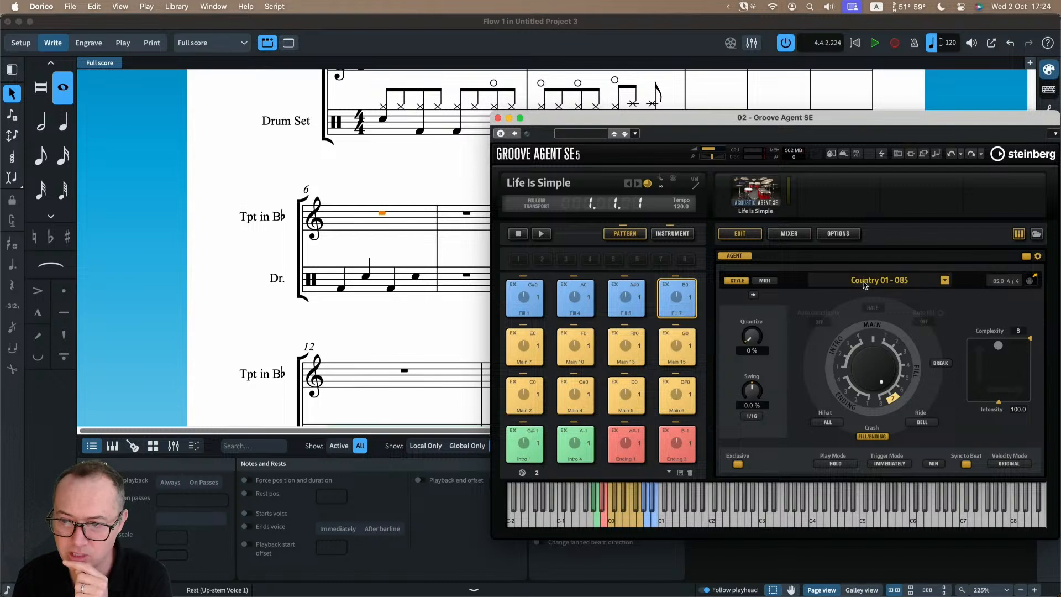
- Audition the Main 7 pattern, view its MIDI player, restore the Style player and close the Groove Agent SE window
{"action": "left_click", "coordinate": [526, 359]}
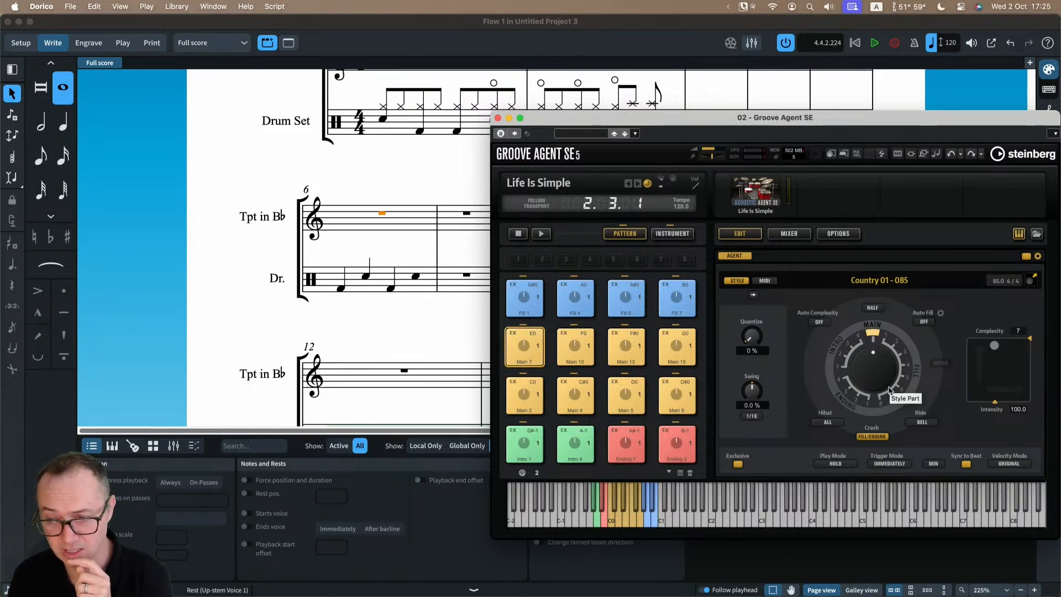
{"action": "left_click", "coordinate": [767, 283]}
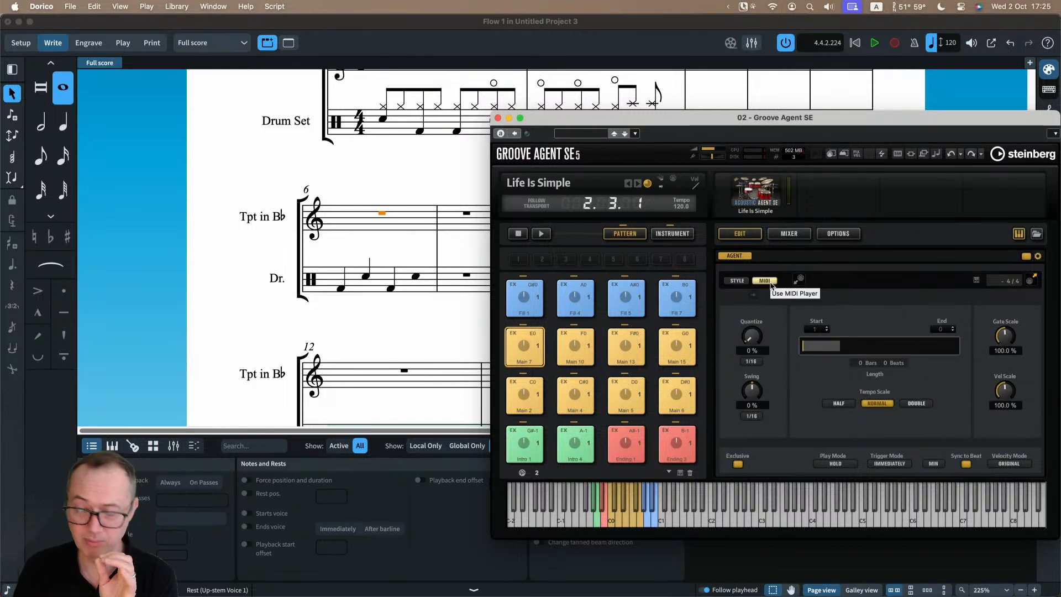
{"action": "left_click", "coordinate": [737, 280]}
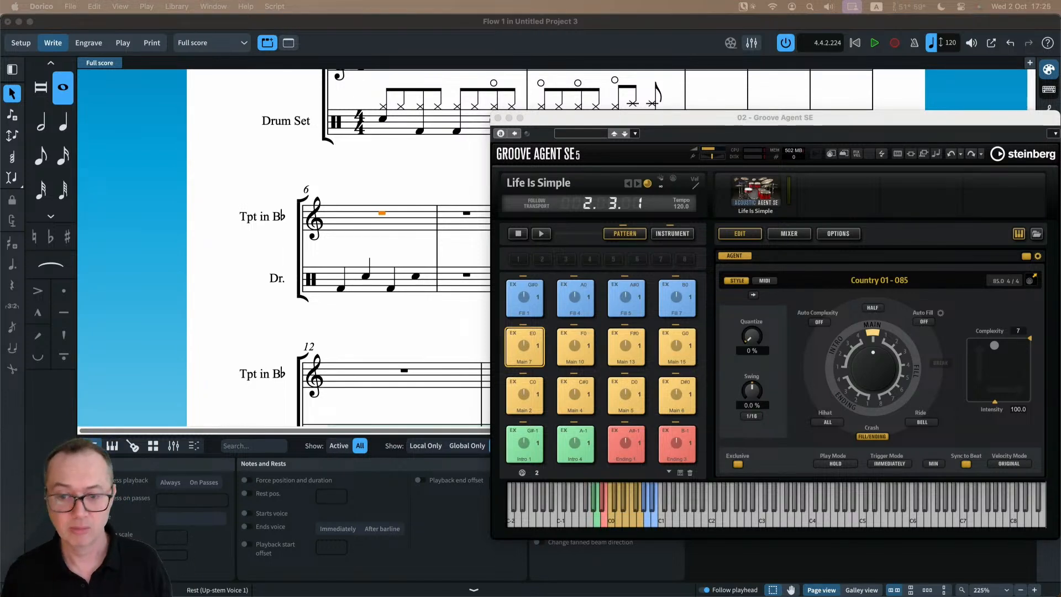
{"action": "key", "text": "super+w"}
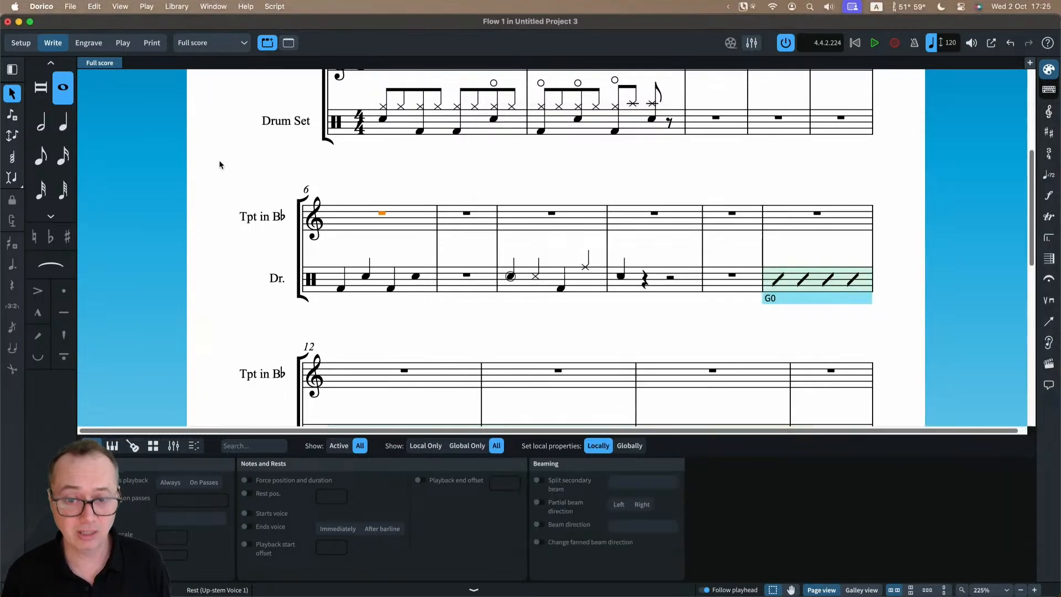
{"action": "key", "text": "Escape"}
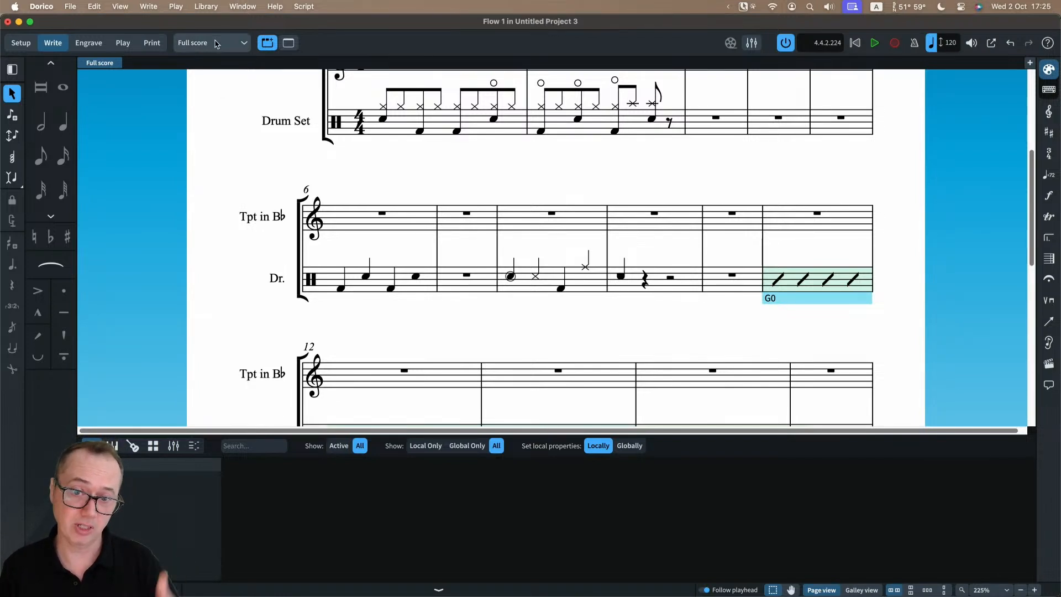
- Open the Edit Instruments dialog and view the staff label settings of Finger Snaps
{"action": "left_click", "coordinate": [206, 6]}
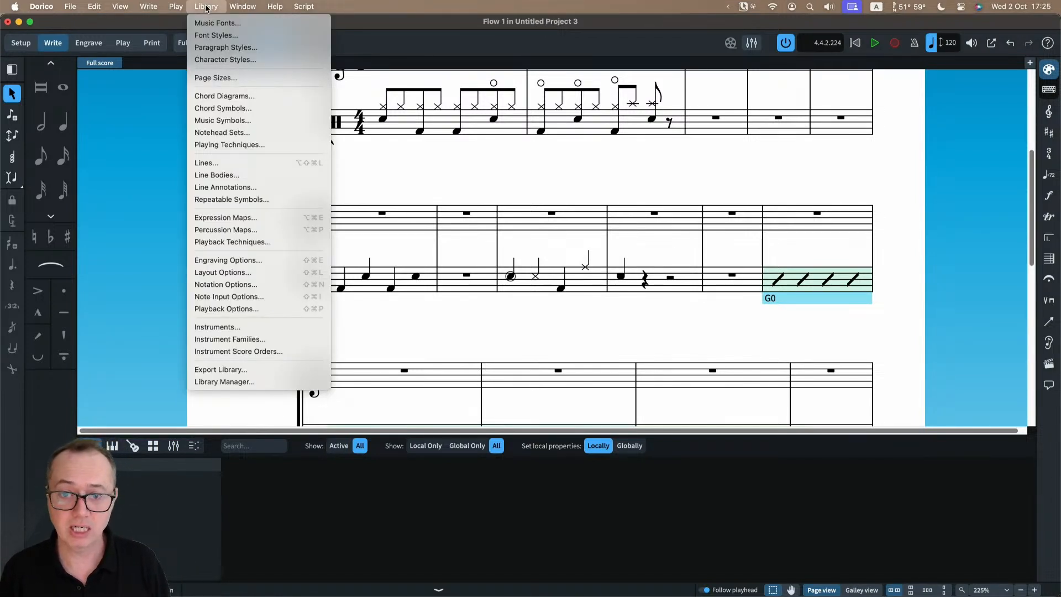
{"action": "left_click", "coordinate": [246, 327]}
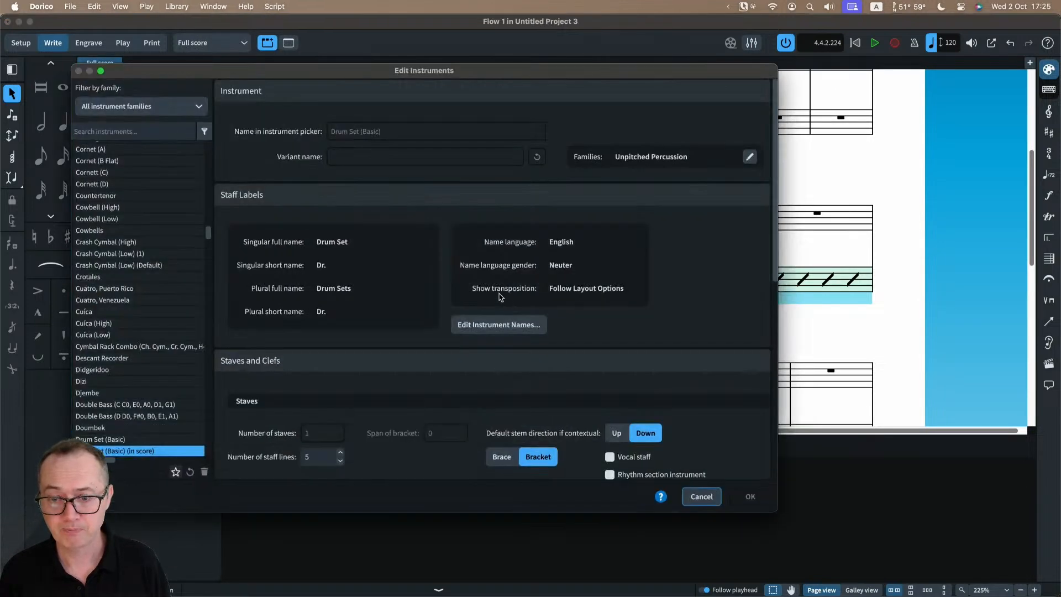
{"action": "left_click_drag", "start_coordinate": [374, 76], "coordinate": [398, 66]}
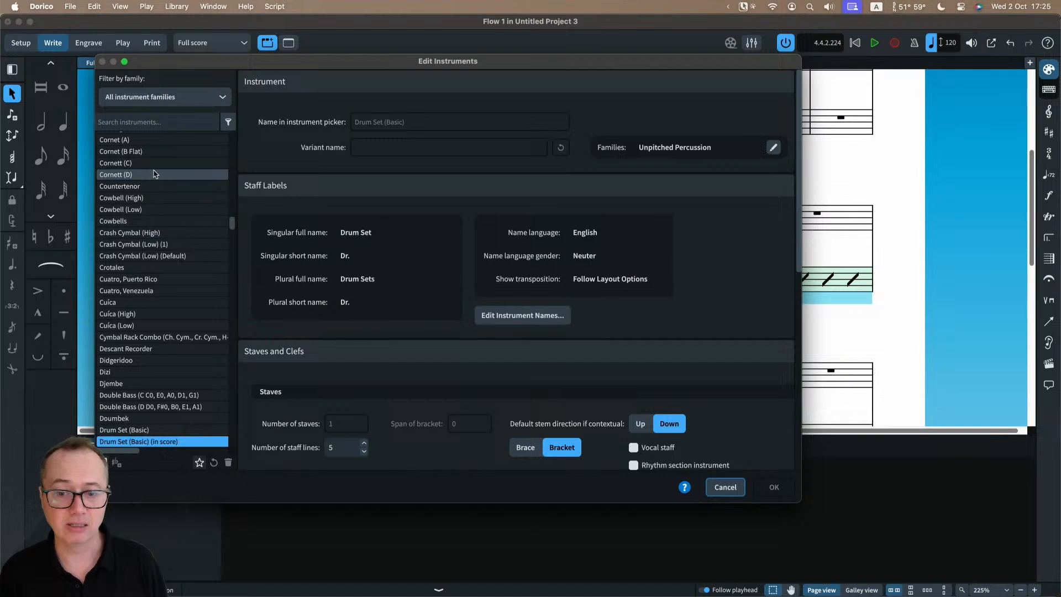
{"action": "scroll", "coordinate": [438, 353], "scroll_direction": "down", "scroll_amount": 3}
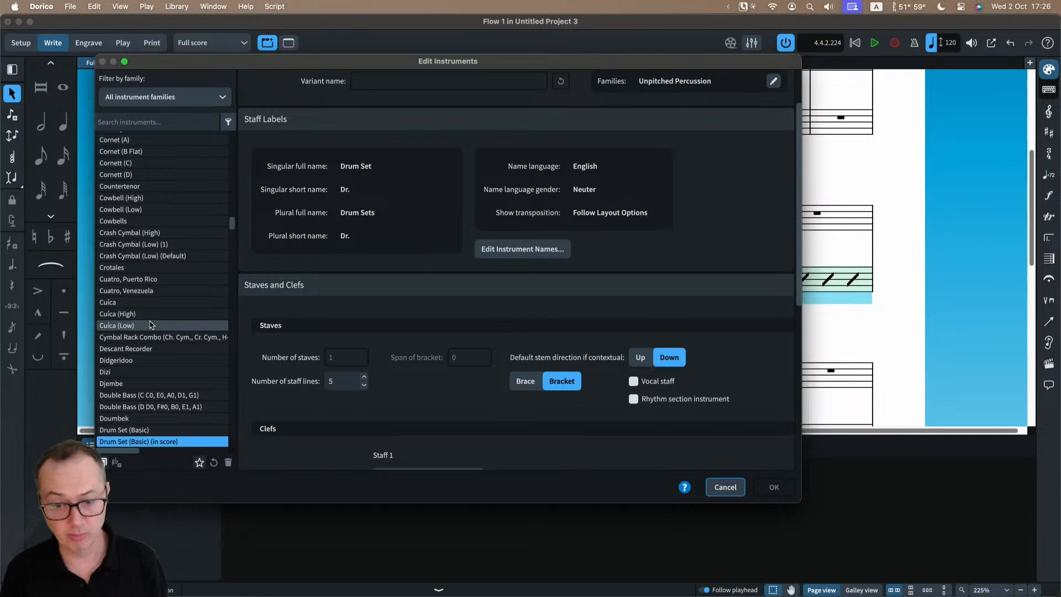
{"action": "scroll", "coordinate": [145, 326], "scroll_direction": "down", "scroll_amount": 5}
{"action": "scroll", "coordinate": [145, 326], "scroll_direction": "down", "scroll_amount": 4}
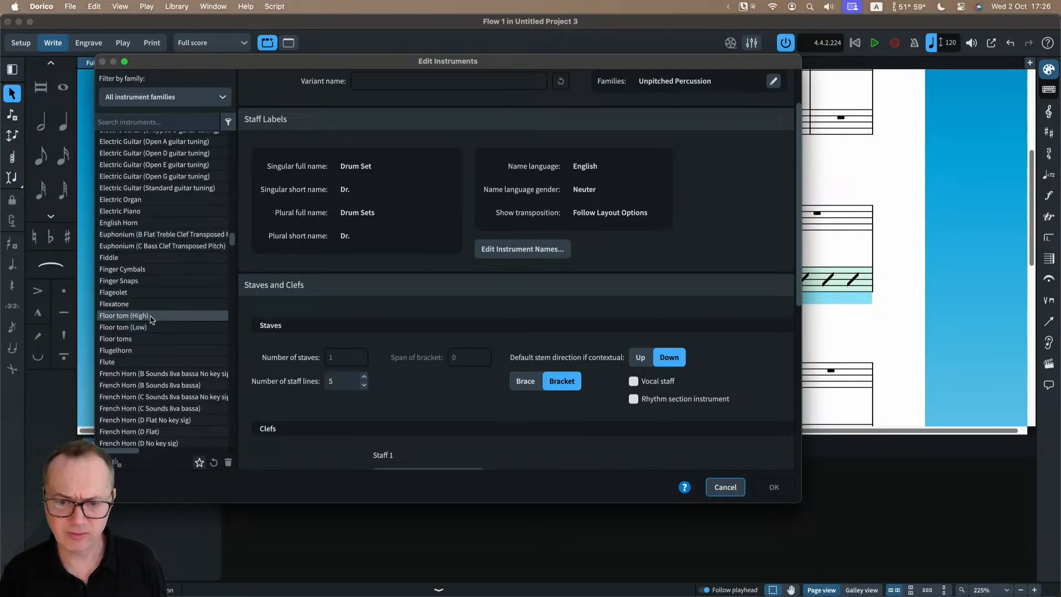
{"action": "left_click", "coordinate": [141, 282]}
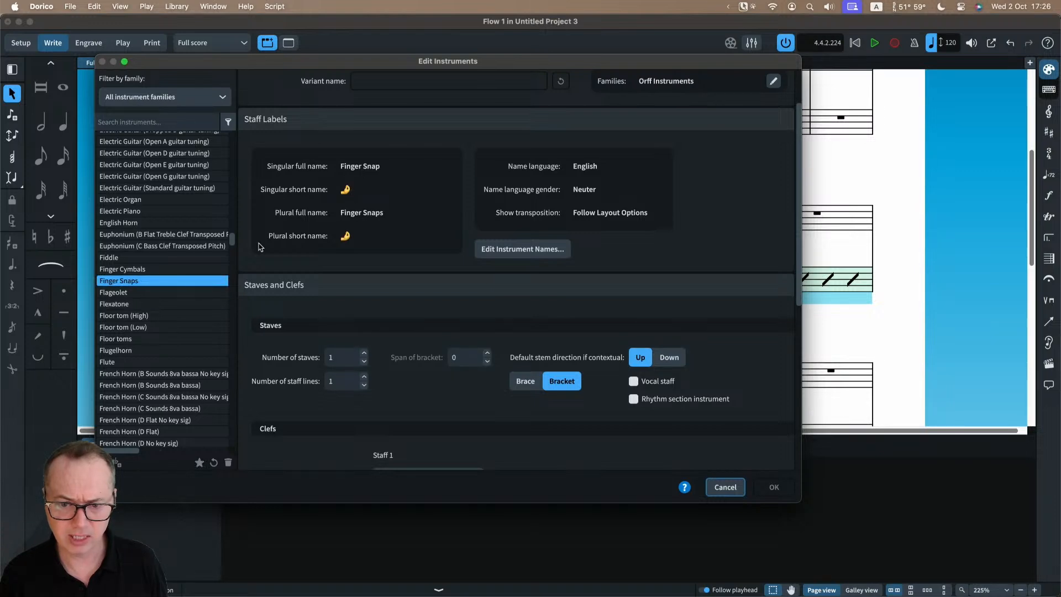
- Search the instruments for "stomp", view Stomp's staff labels and cancel the Edit Instruments dialog
{"action": "scroll", "coordinate": [150, 359], "scroll_direction": "down", "scroll_amount": 5}
{"action": "scroll", "coordinate": [154, 362], "scroll_direction": "down", "scroll_amount": 20}
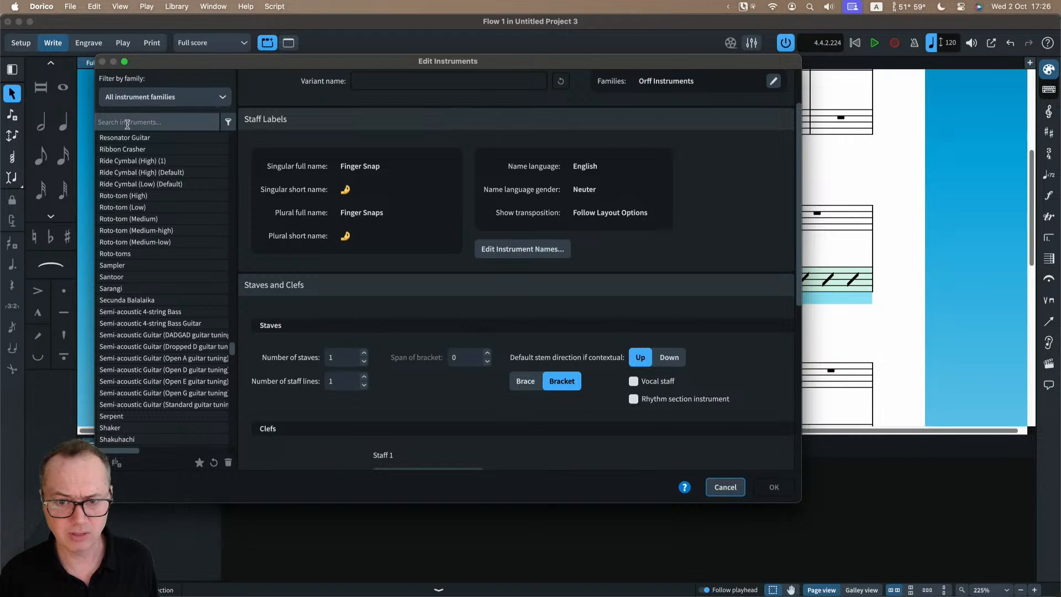
{"action": "scroll", "coordinate": [149, 354], "scroll_direction": "down", "scroll_amount": 7}
{"action": "scroll", "coordinate": [149, 355], "scroll_direction": "down", "scroll_amount": 15}
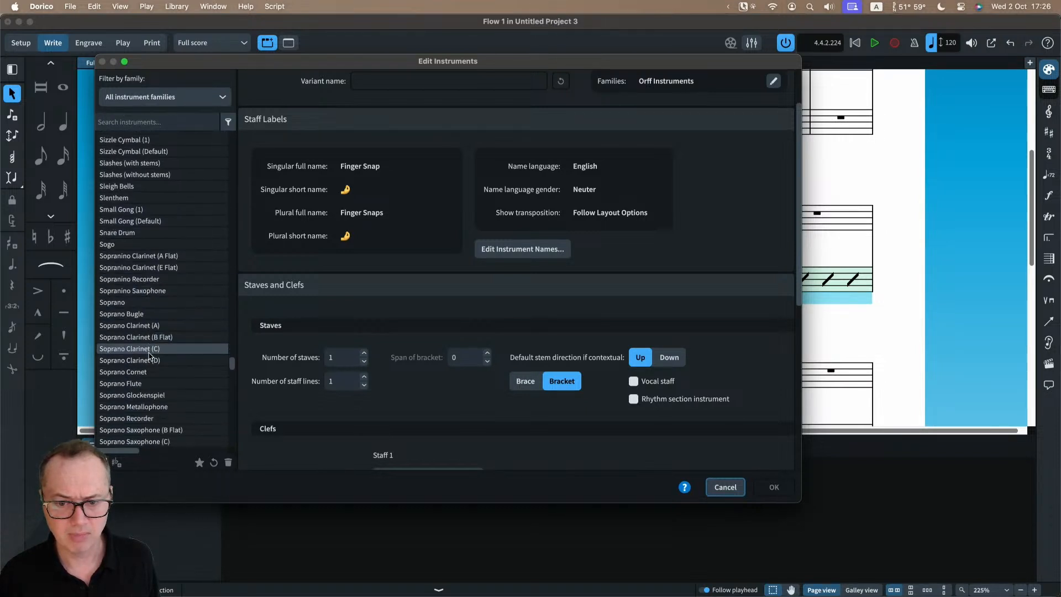
{"action": "left_click", "coordinate": [138, 122]}
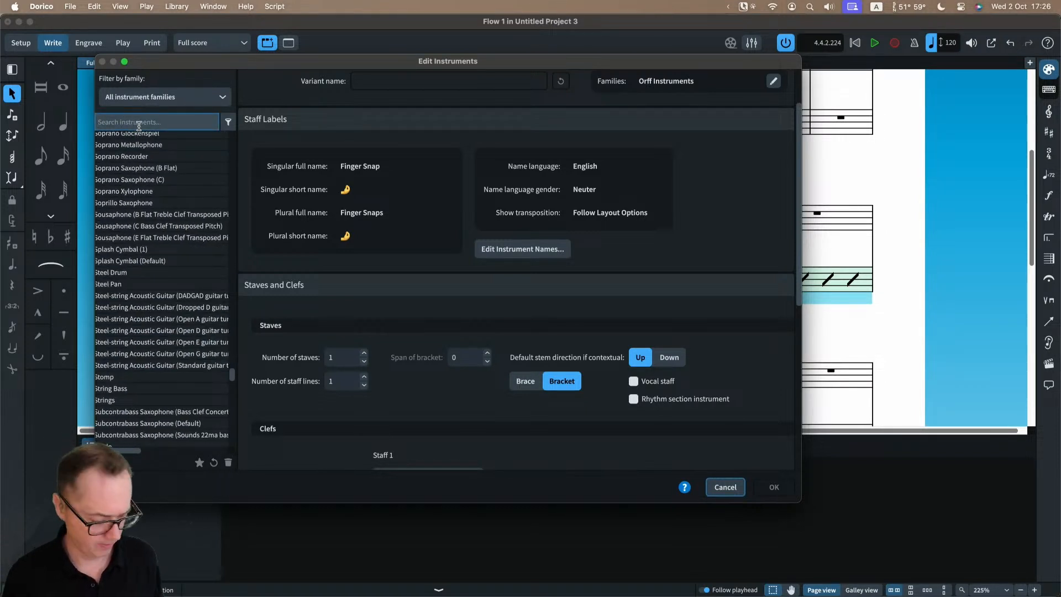
{"action": "type", "text": "stomp"}
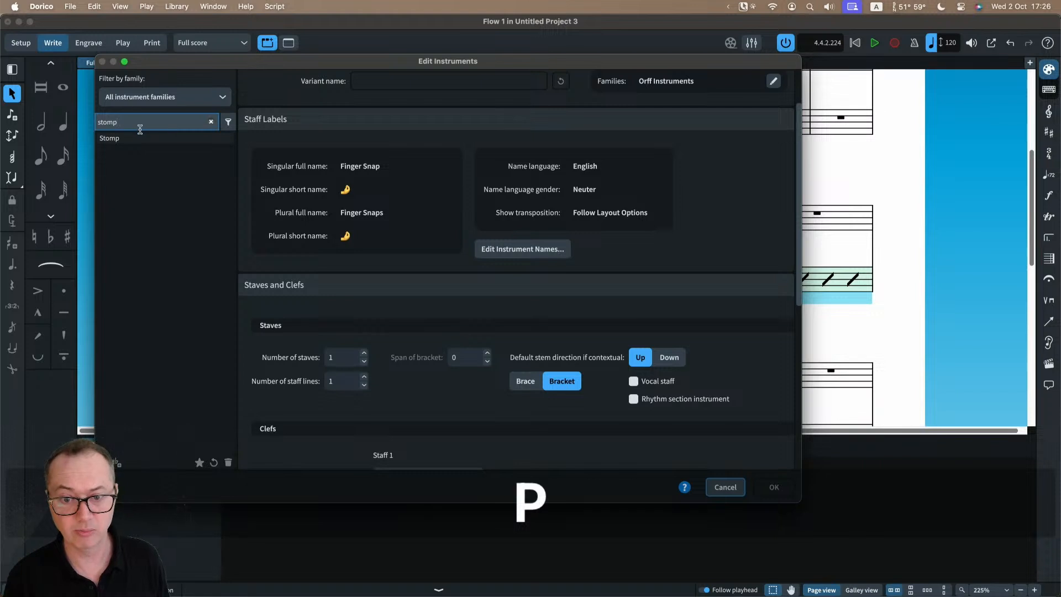
{"action": "left_click", "coordinate": [140, 138]}
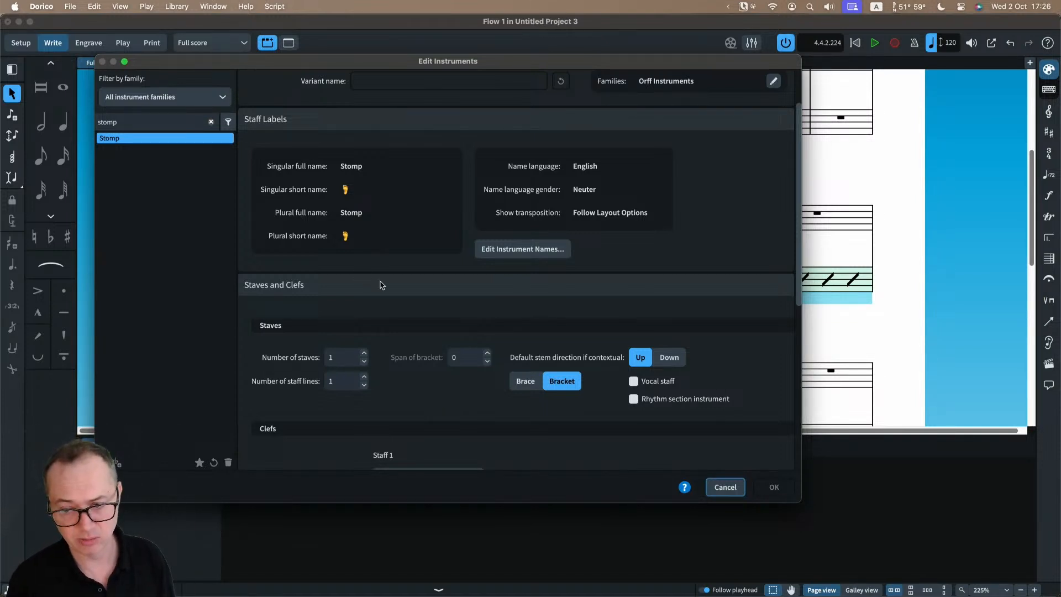
{"action": "left_click", "coordinate": [725, 486]}
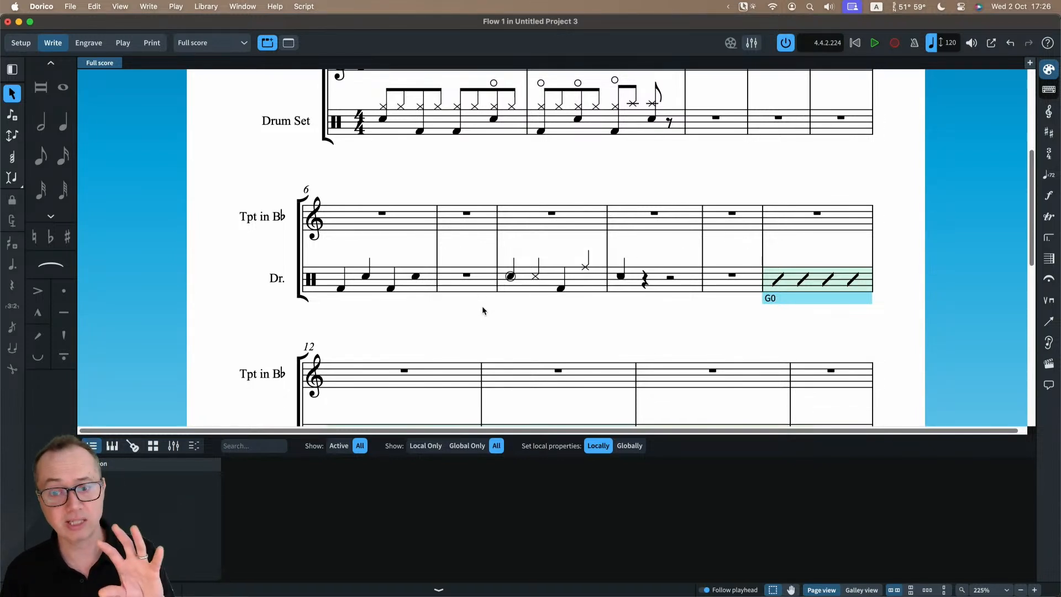
- Open the Edit Instruments dialog, review Drum Set (Basic)'s staves, clefs, transposition and range settings, and cancel it
{"action": "left_click", "coordinate": [213, 7]}
{"action": "left_click", "coordinate": [244, 327]}
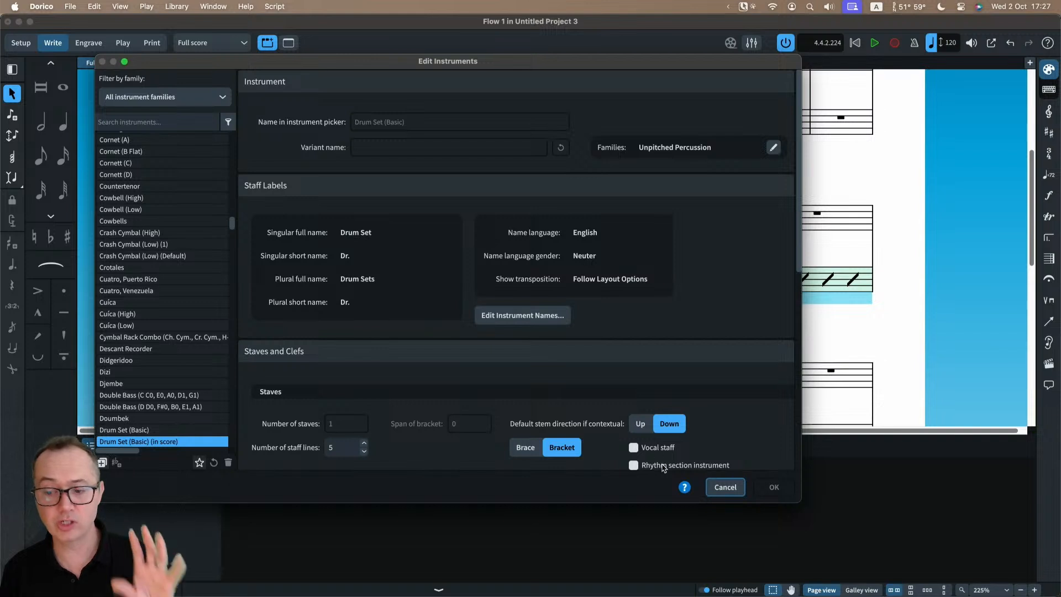
{"action": "scroll", "coordinate": [605, 370], "scroll_direction": "down", "scroll_amount": 5}
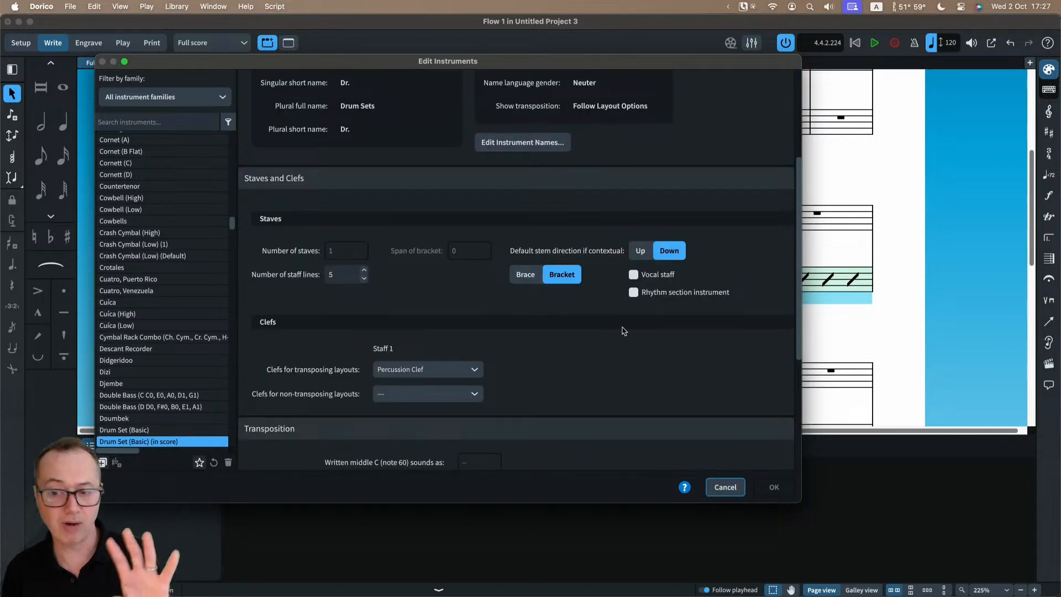
{"action": "scroll", "coordinate": [660, 320], "scroll_direction": "down", "scroll_amount": 2}
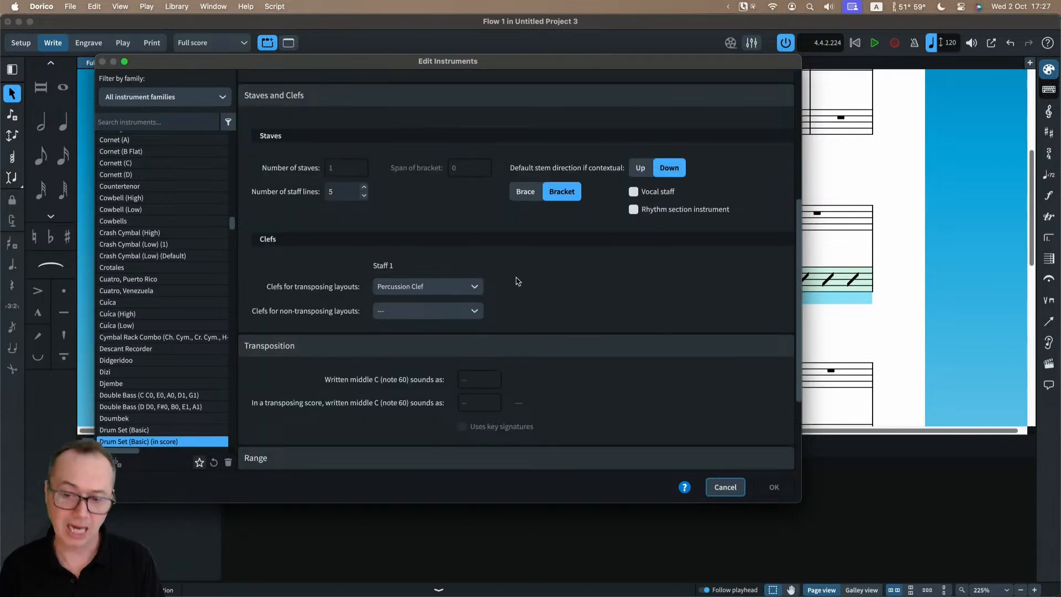
{"action": "scroll", "coordinate": [619, 310], "scroll_direction": "down", "scroll_amount": 3}
{"action": "scroll", "coordinate": [607, 304], "scroll_direction": "down", "scroll_amount": 1}
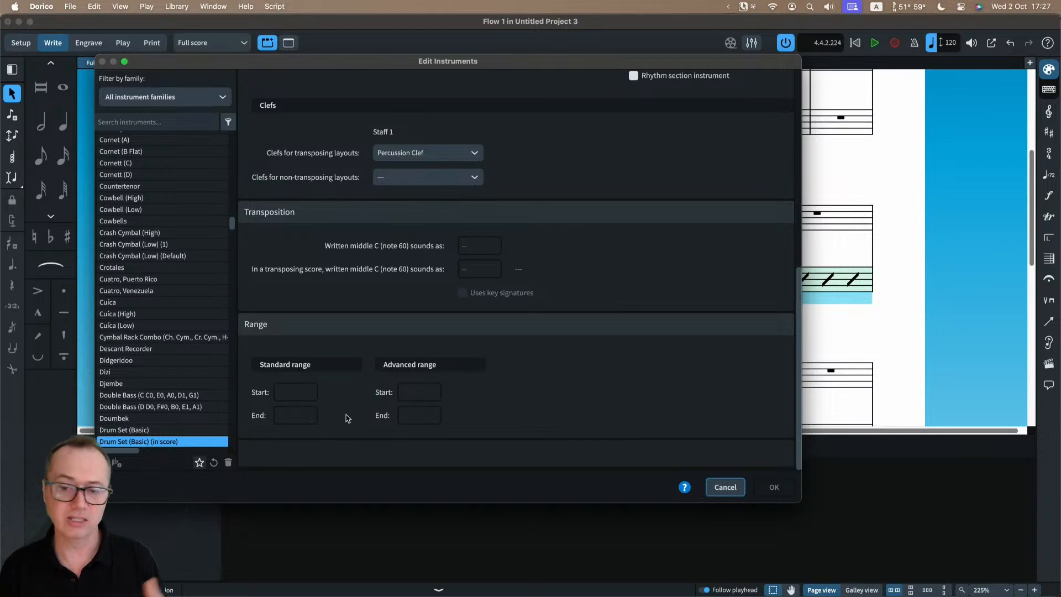
{"action": "scroll", "coordinate": [526, 398], "scroll_direction": "up", "scroll_amount": 10}
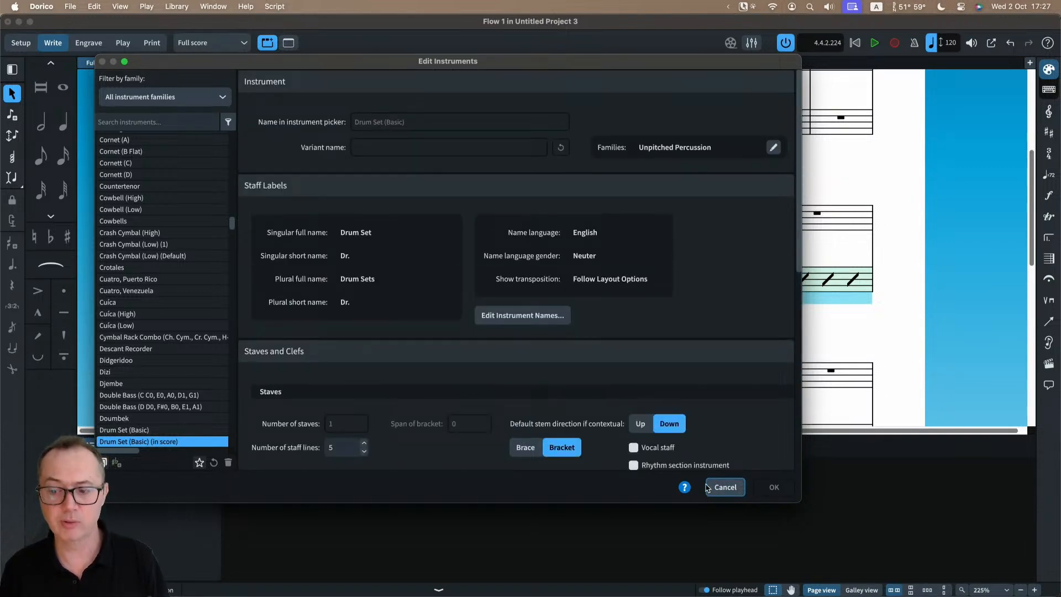
{"action": "left_click", "coordinate": [715, 486]}
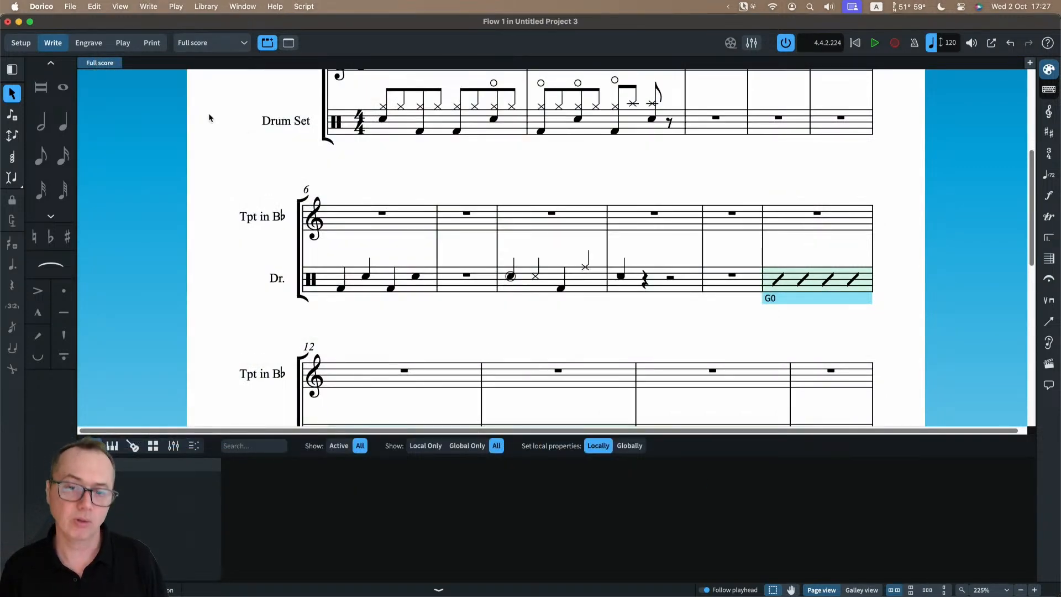
- View the endpoint setup of the Kontakt 7 VST instrument in Play mode and cancel the dialog
{"action": "left_click", "coordinate": [123, 48]}
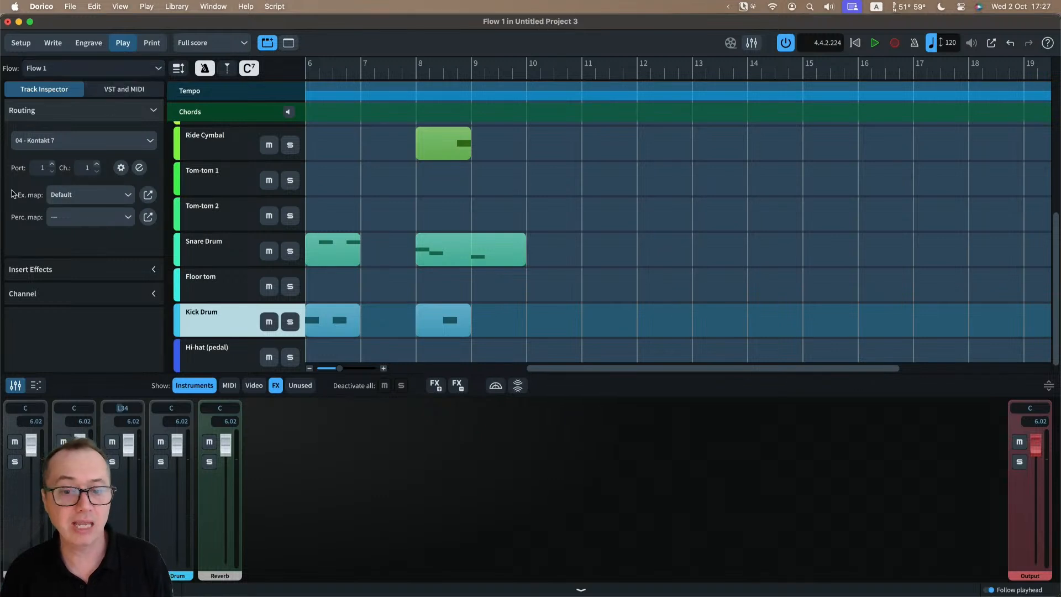
{"action": "left_click", "coordinate": [114, 89]}
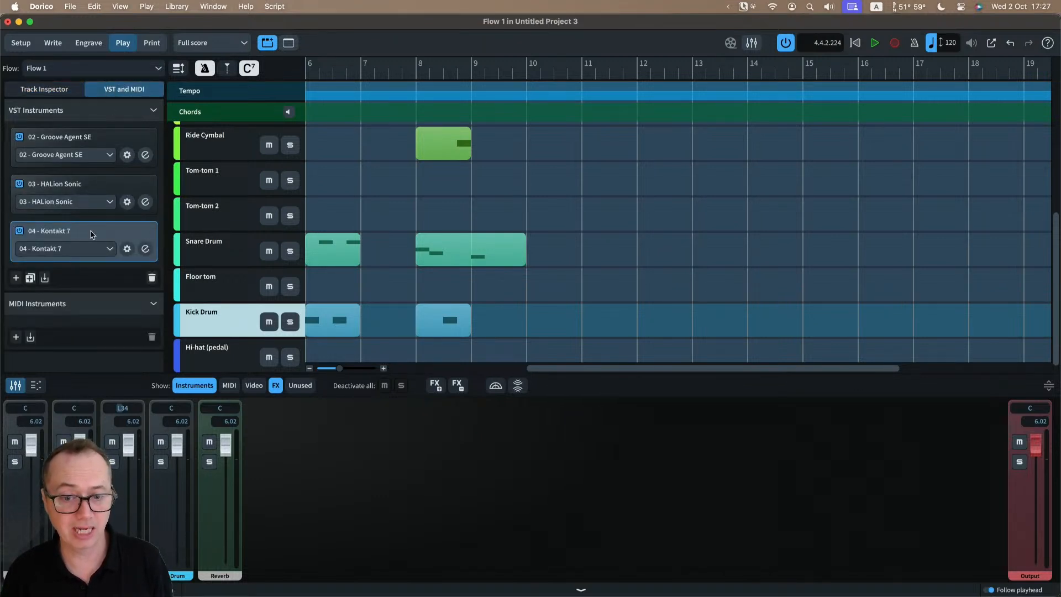
{"action": "left_click", "coordinate": [128, 248]}
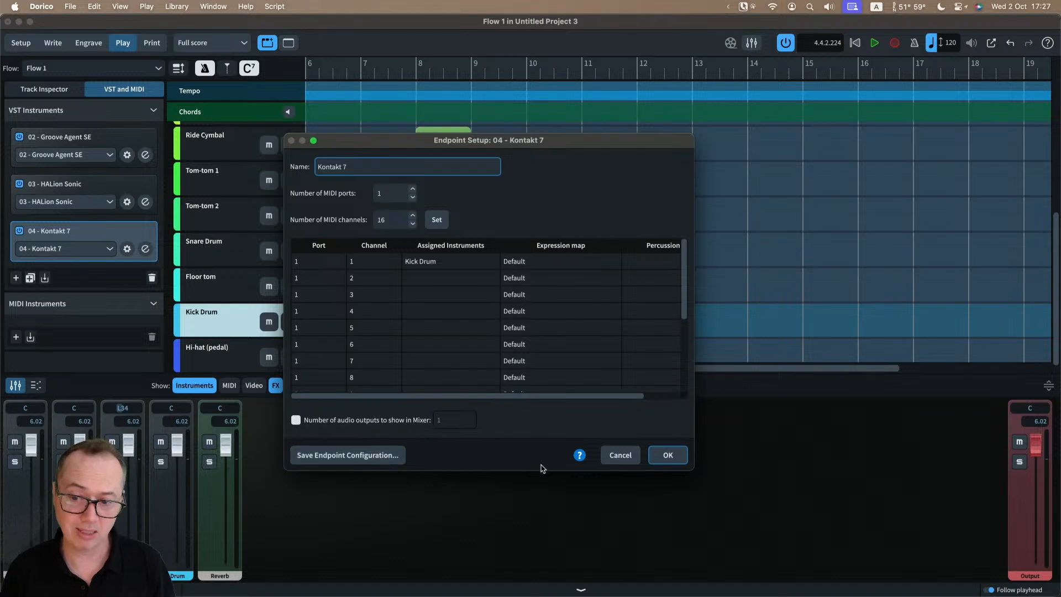
{"action": "left_click", "coordinate": [620, 455]}
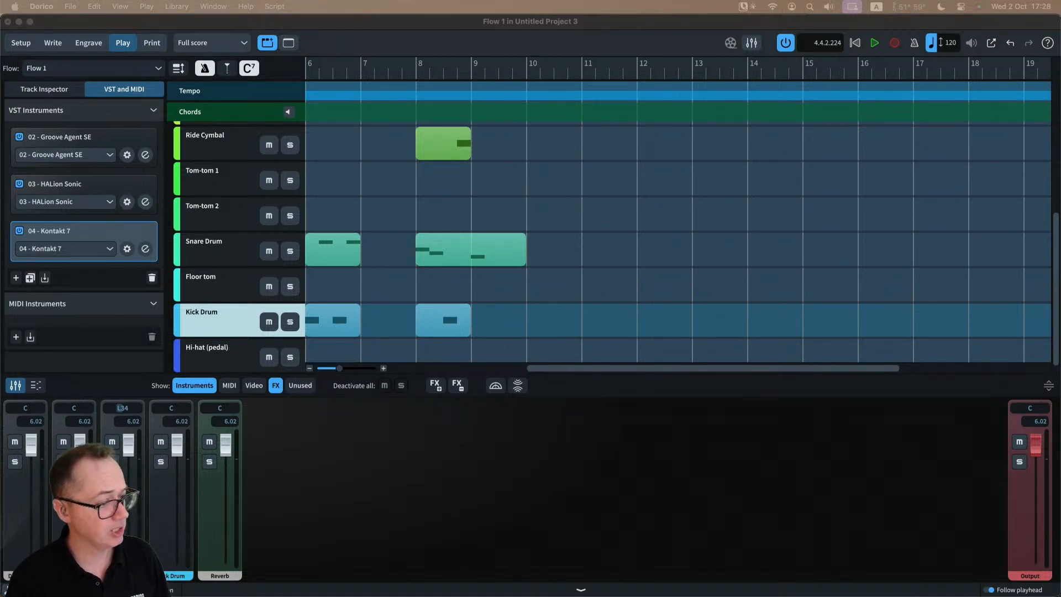
{"action": "left_click", "coordinate": [307, 25]}
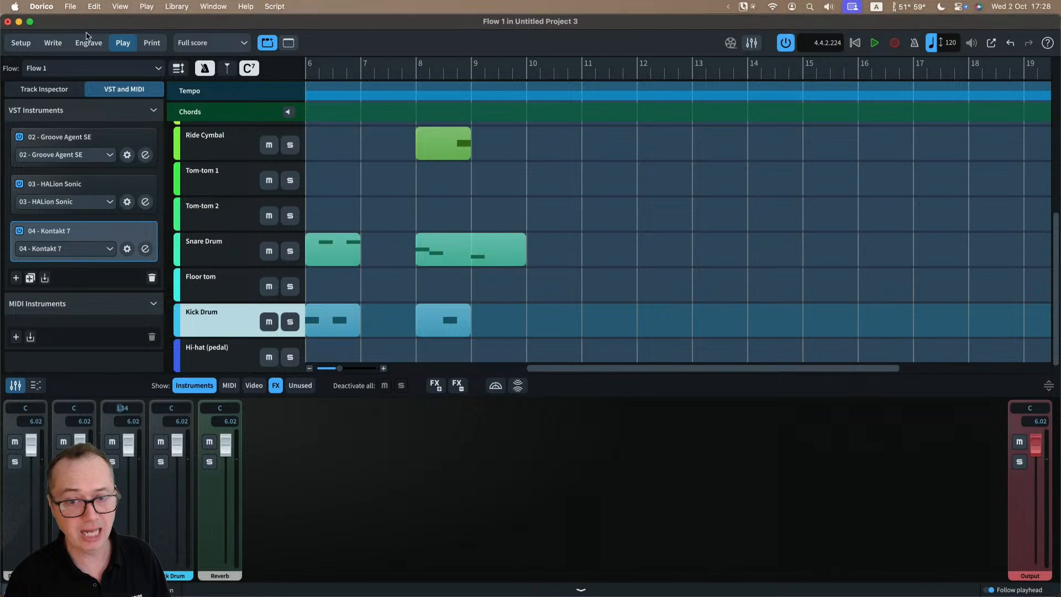
- Return to Write mode, switch to Untitled Project 2 and view the opening bars of its Percussion 1 staff
{"action": "left_click", "coordinate": [54, 43]}
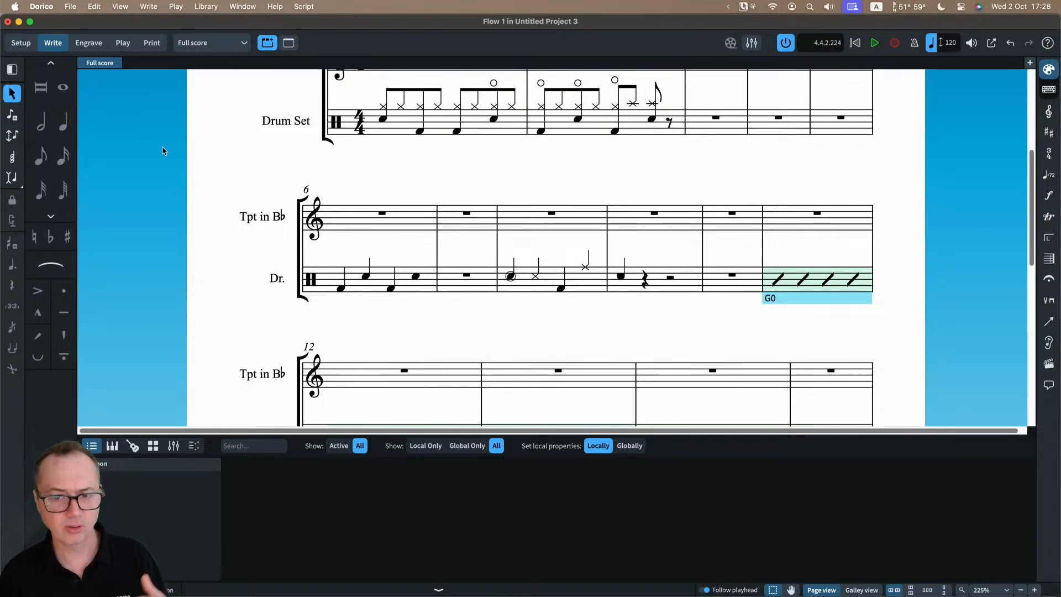
{"action": "left_click", "coordinate": [243, 10]}
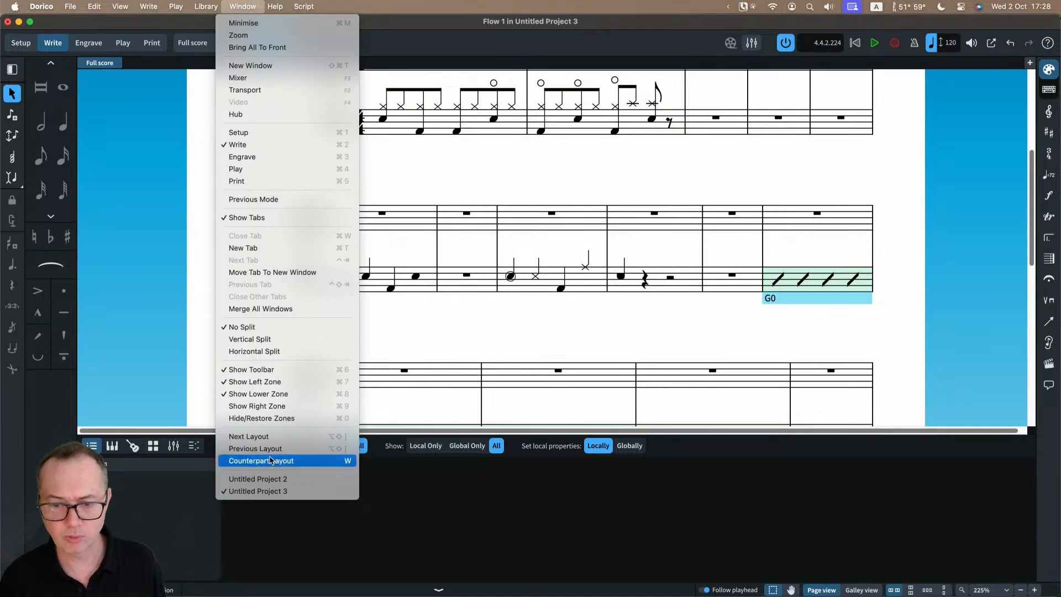
{"action": "left_click", "coordinate": [280, 479]}
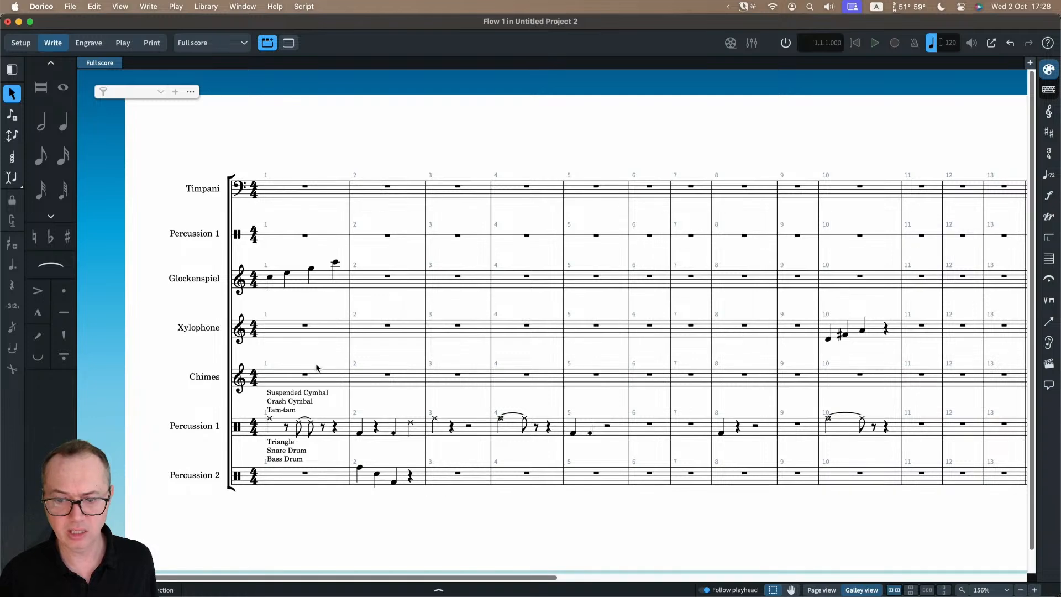
{"action": "left_click", "coordinate": [280, 432]}
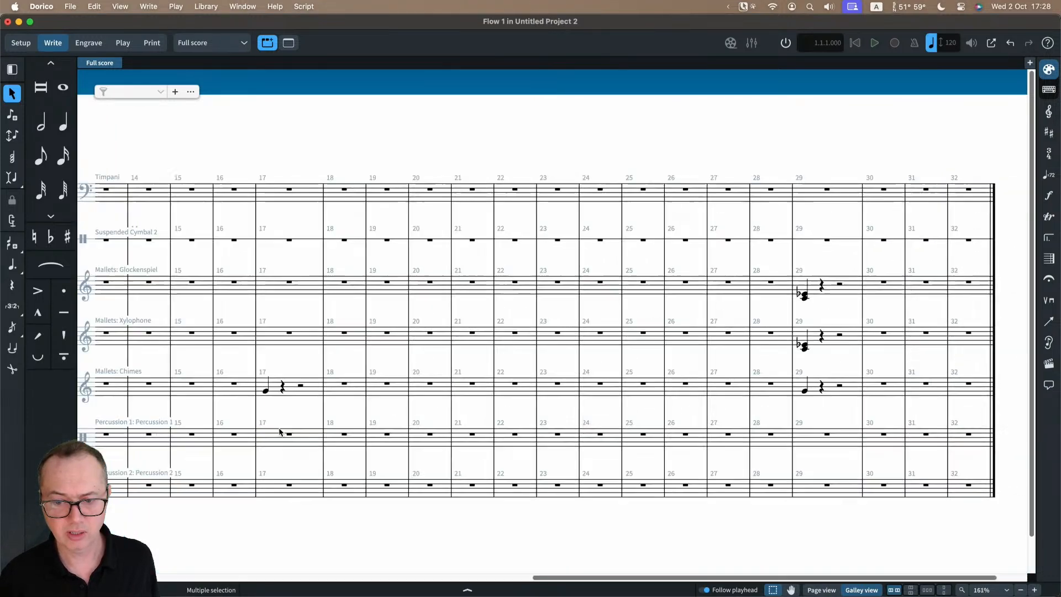
{"action": "scroll", "coordinate": [280, 423], "scroll_direction": "down", "scroll_amount": 5}
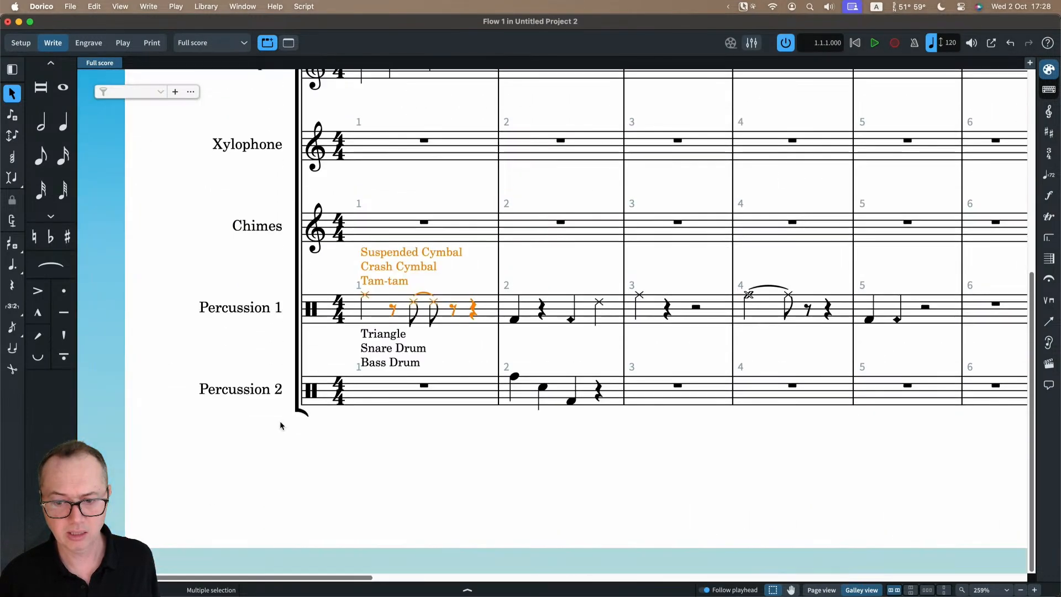
{"action": "right_click", "coordinate": [366, 315]}
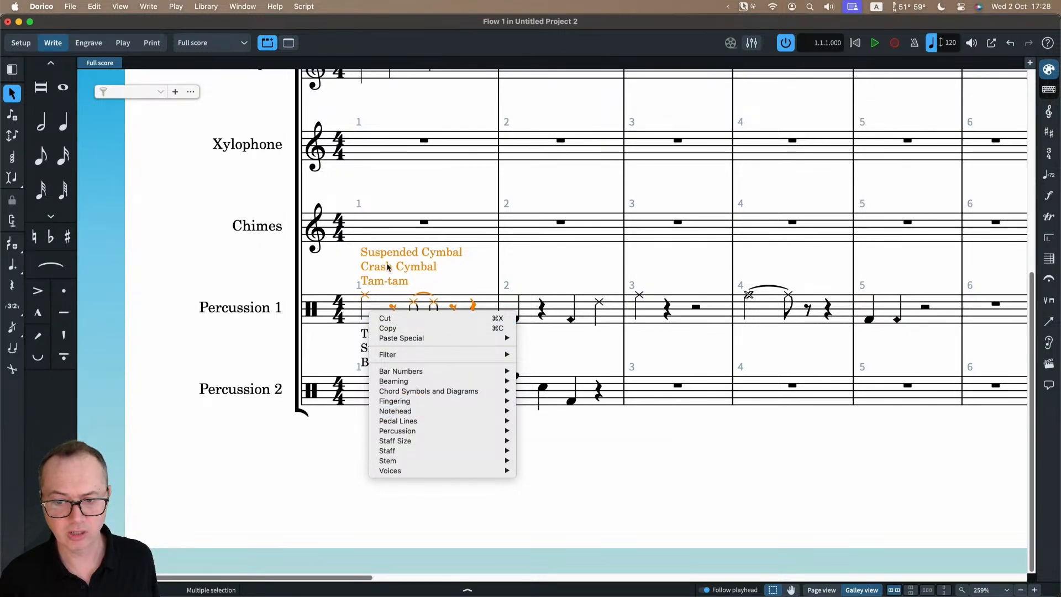
{"action": "left_click", "coordinate": [529, 265]}
{"action": "left_click", "coordinate": [542, 267]}
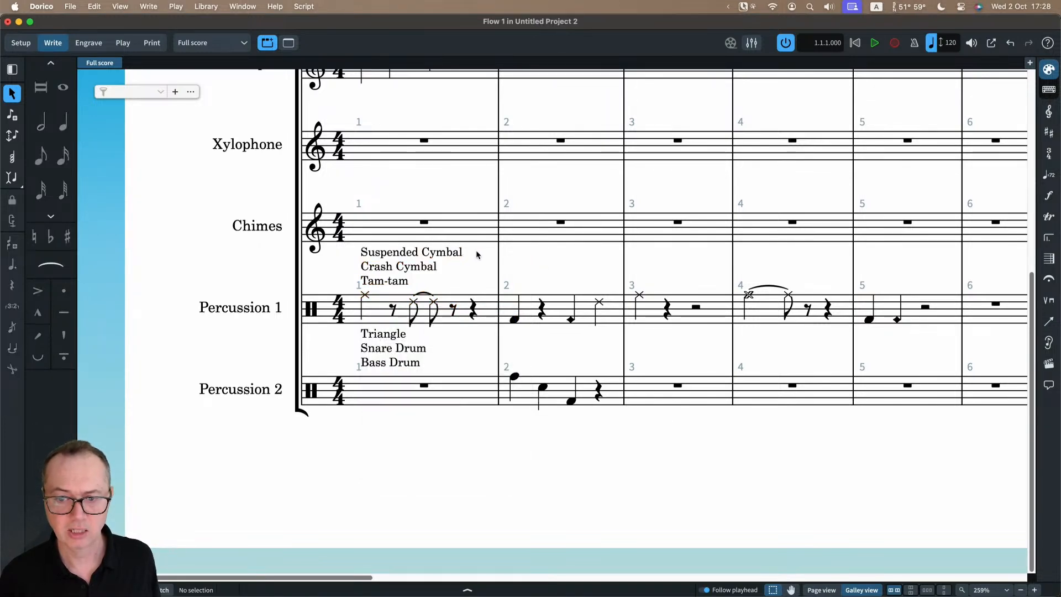
{"action": "key", "text": "x"}
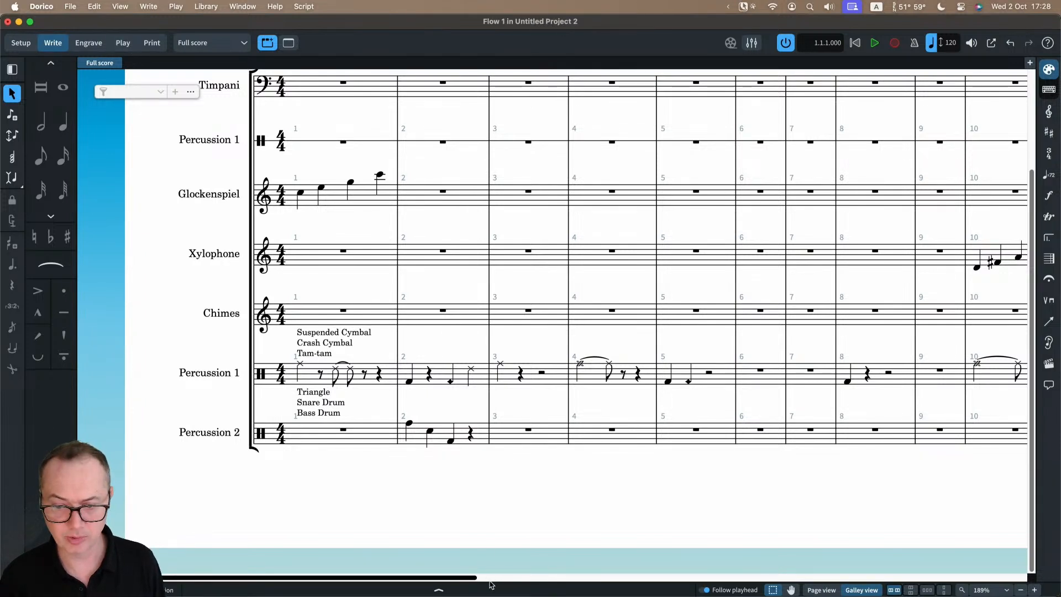
- On the Mixer's Live Stage, place Glockenspiel just left of centre, Xylophone rear right and Chimes behind Timpani, then close the stage
{"action": "key", "text": "super+8"}
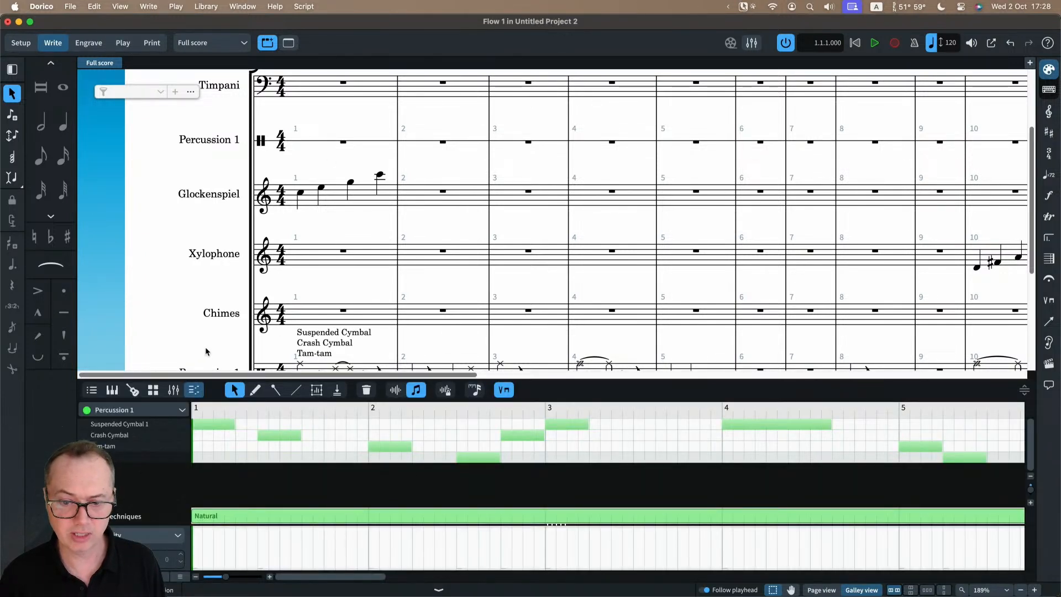
{"action": "left_click", "coordinate": [173, 390]}
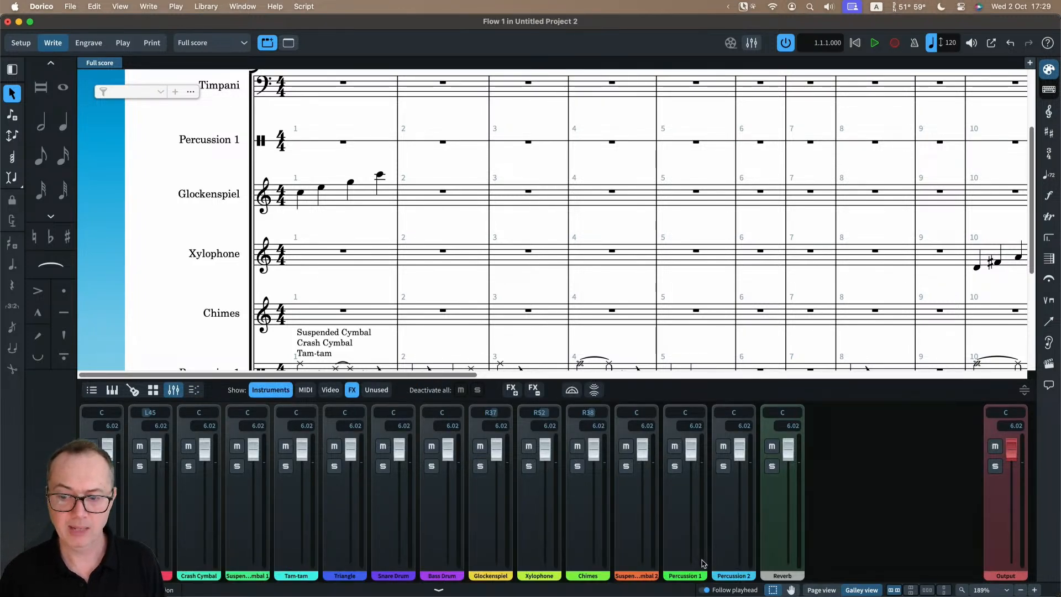
{"action": "left_click", "coordinate": [572, 390]}
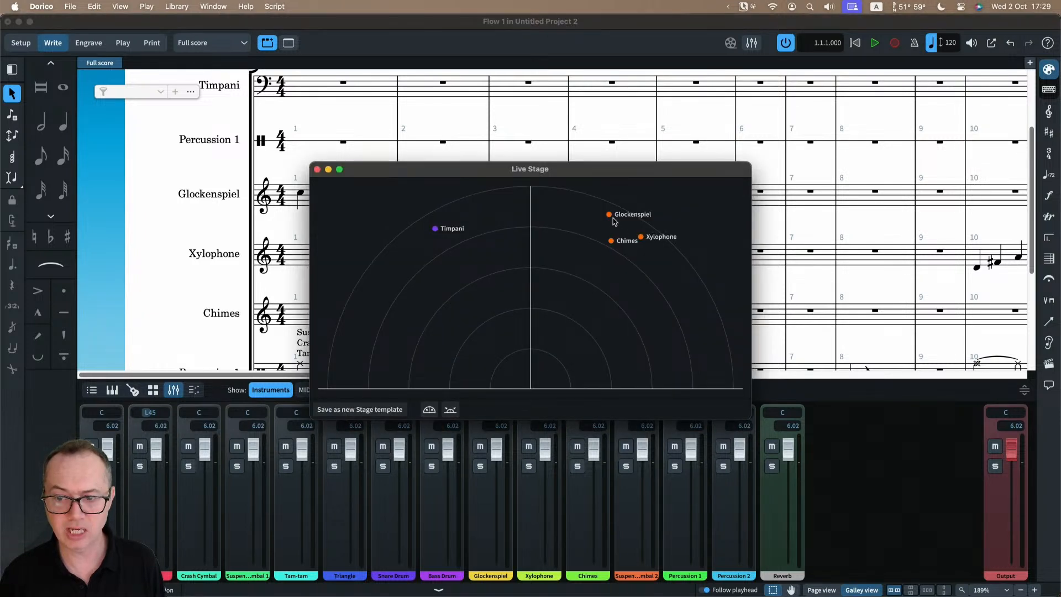
{"action": "left_click_drag", "start_coordinate": [609, 214], "coordinate": [500, 237]}
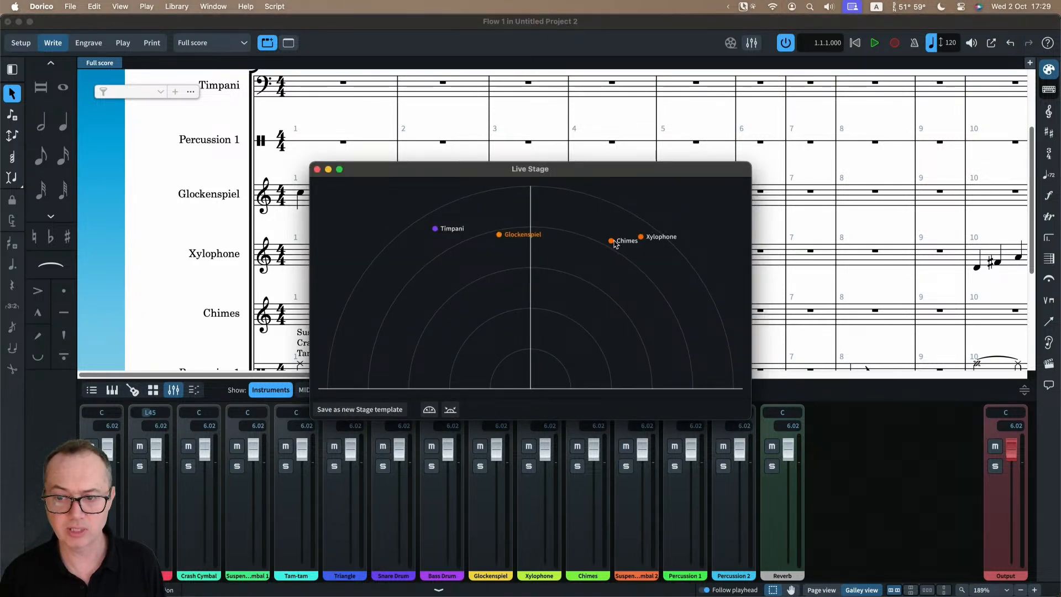
{"action": "left_click_drag", "start_coordinate": [612, 241], "coordinate": [517, 279]}
{"action": "left_click_drag", "start_coordinate": [640, 237], "coordinate": [598, 222]}
{"action": "left_click_drag", "start_coordinate": [513, 276], "coordinate": [444, 203]}
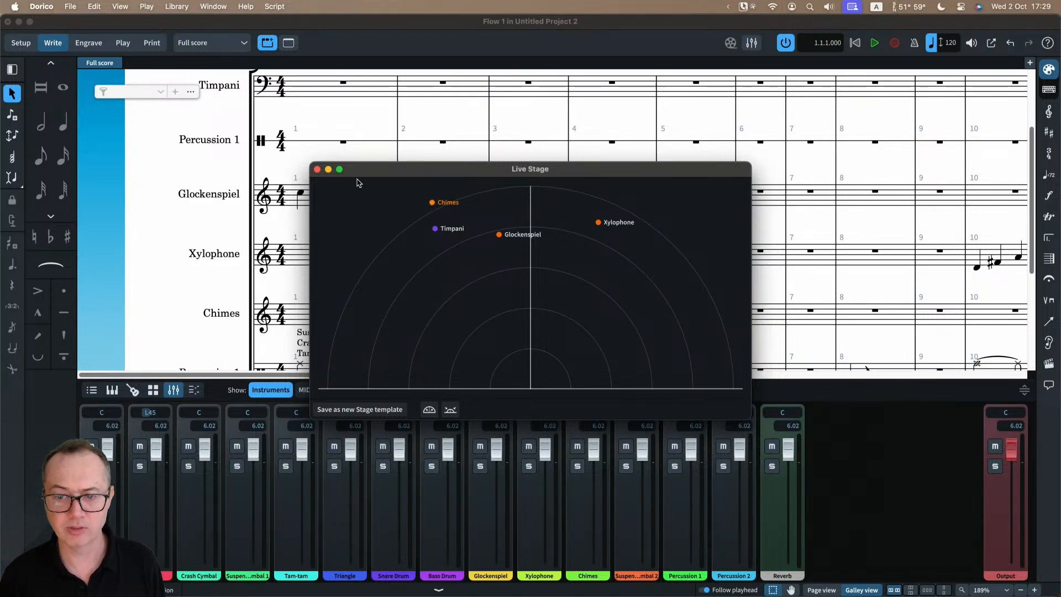
{"action": "left_click", "coordinate": [316, 169]}
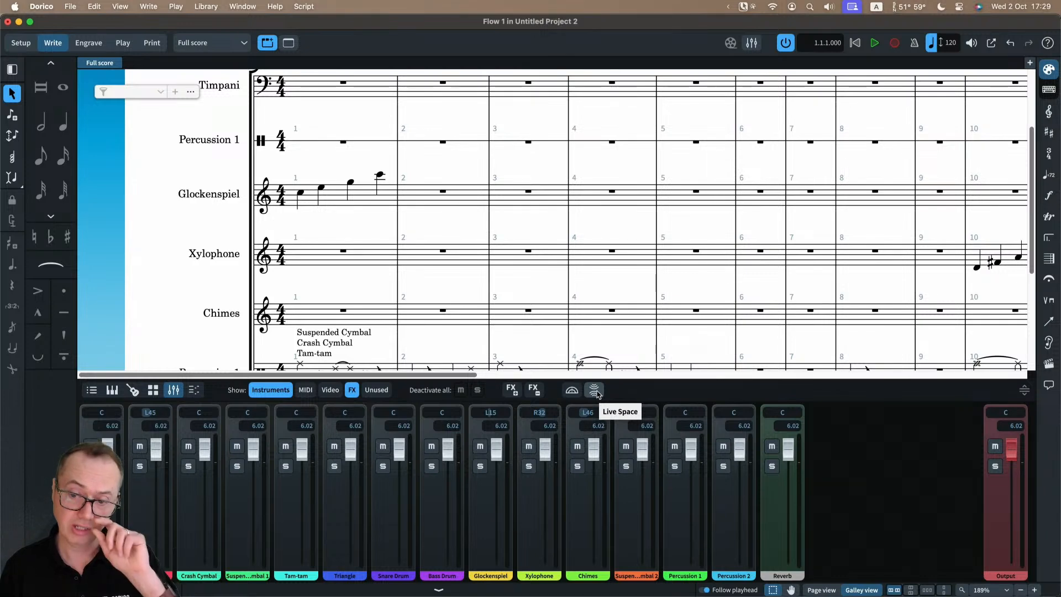
- View the Mixer's Live Space settings, close them and hide the Mixer
{"action": "left_click", "coordinate": [596, 391]}
{"action": "left_click", "coordinate": [796, 402]}
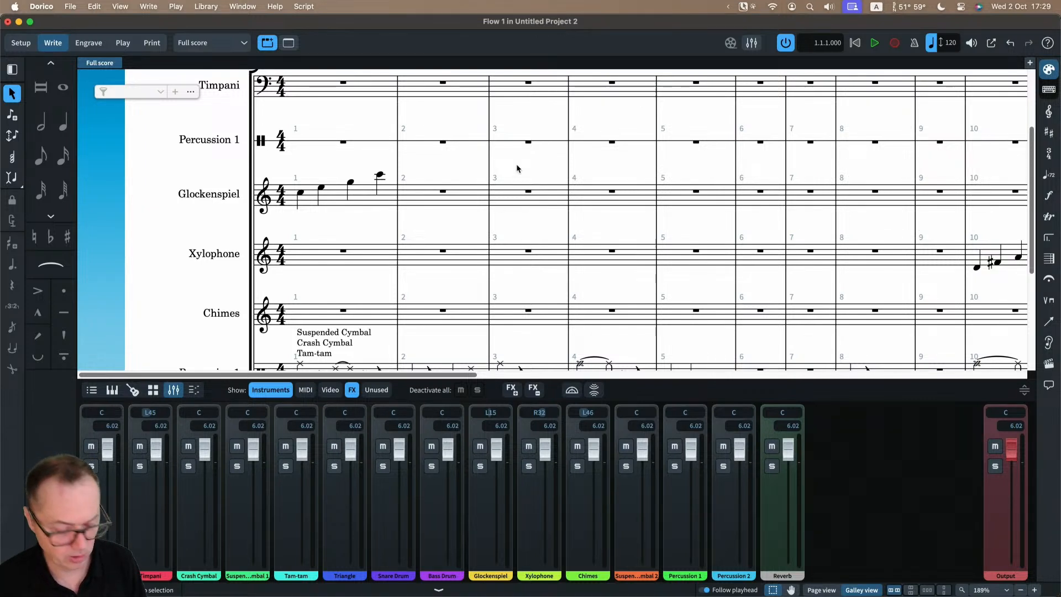
{"action": "key", "text": "super+8"}
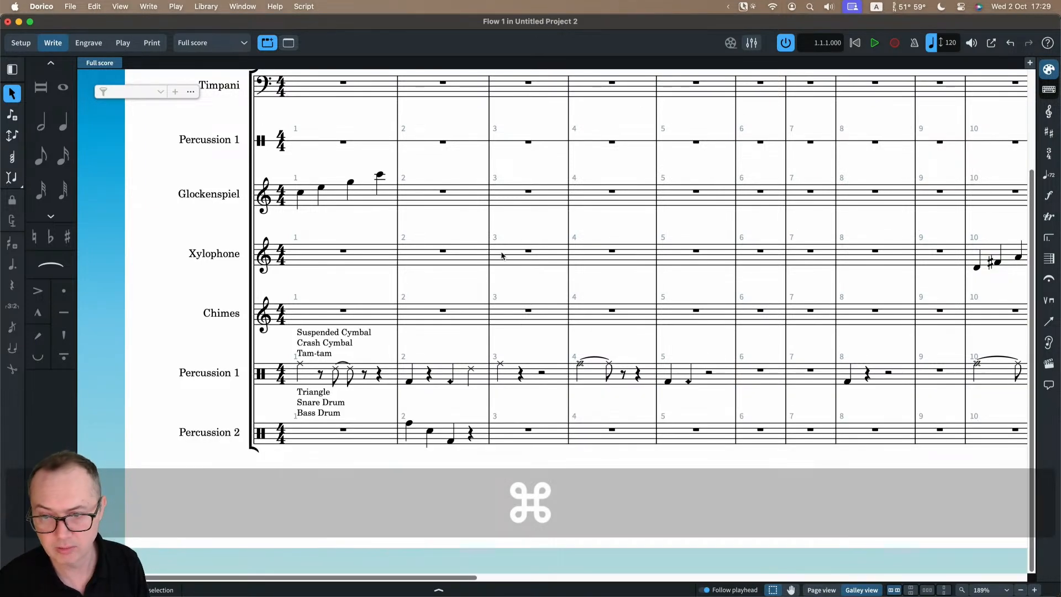
- Add a three-stroke tremolo to the tied suspended cymbal note in bar 10 of Percussion 1
{"action": "scroll", "coordinate": [519, 207], "scroll_direction": "up", "scroll_amount": 2}
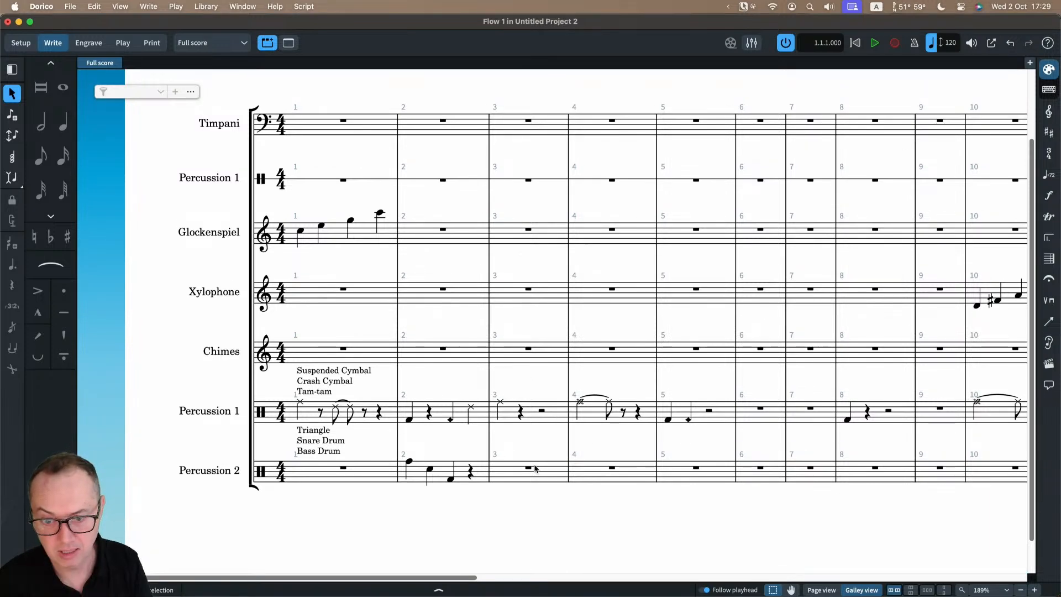
{"action": "scroll", "coordinate": [705, 426], "scroll_direction": "right", "scroll_amount": 10}
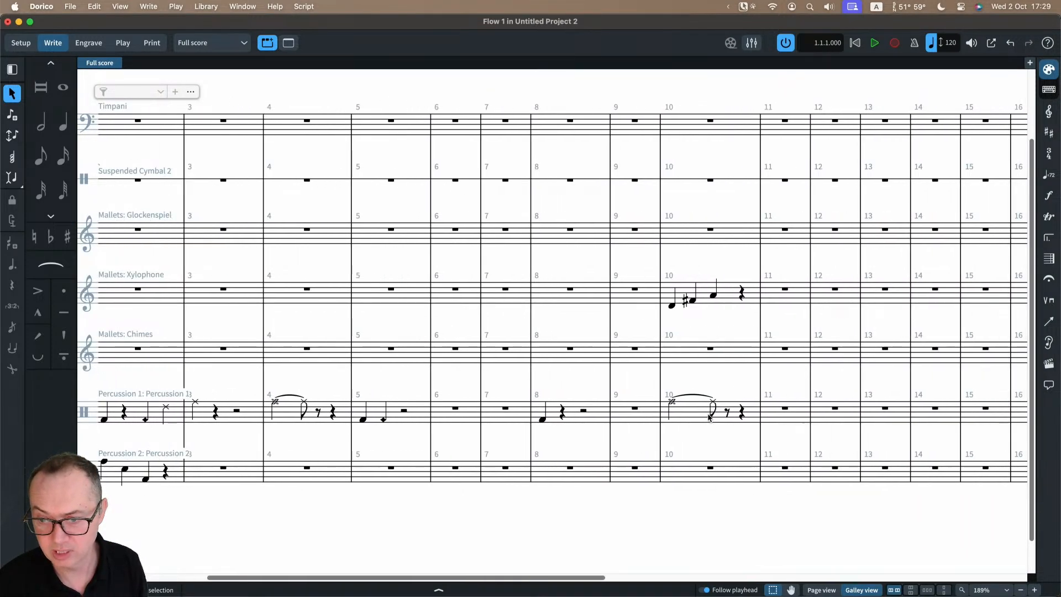
{"action": "left_click", "coordinate": [659, 402]}
{"action": "scroll", "coordinate": [662, 405], "scroll_direction": "up", "scroll_amount": 5}
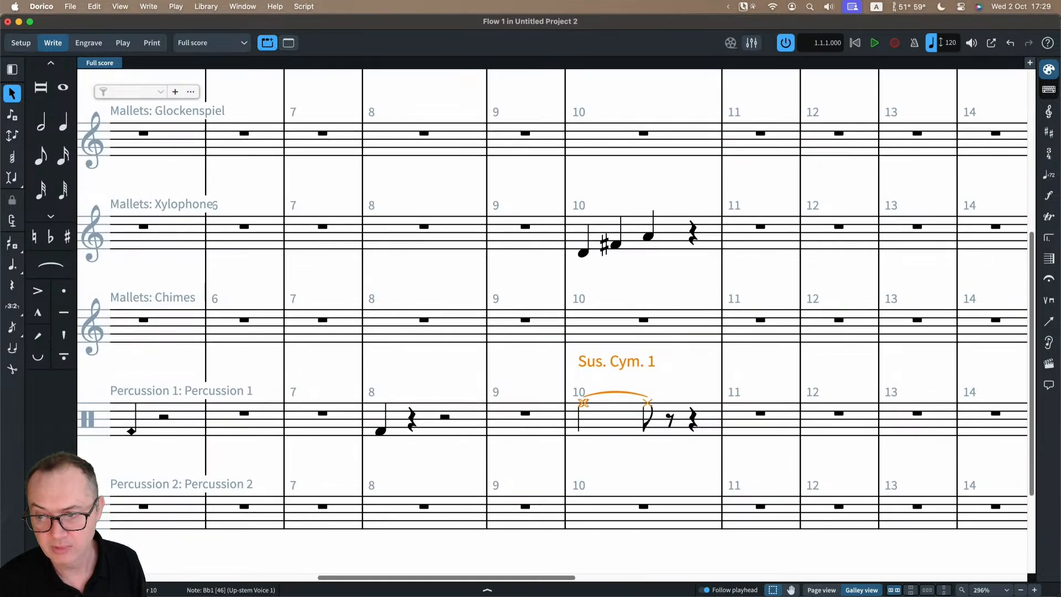
{"action": "left_click", "coordinate": [1049, 238]}
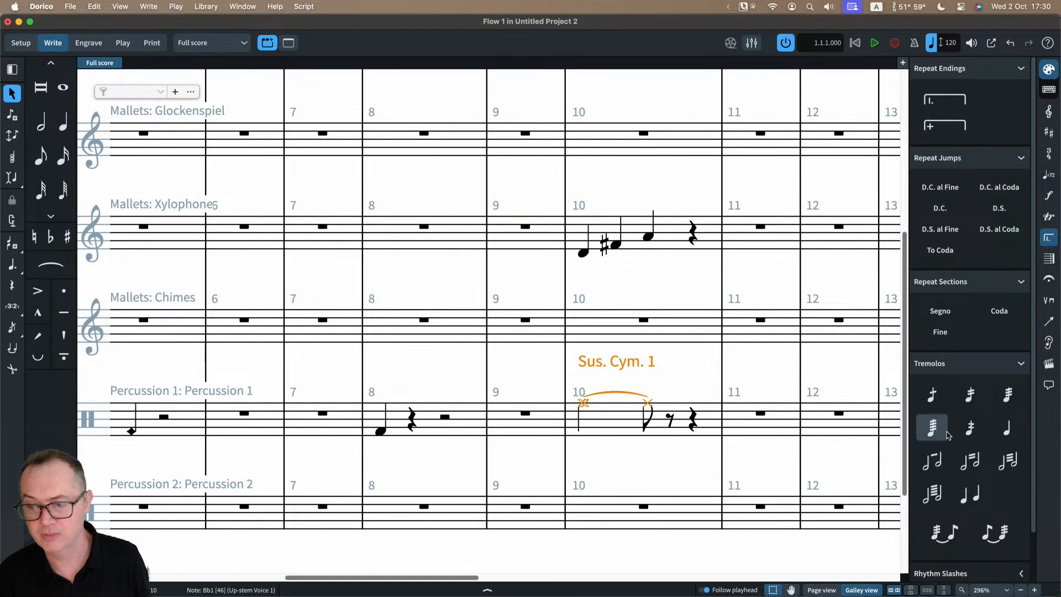
{"action": "left_click", "coordinate": [1006, 394]}
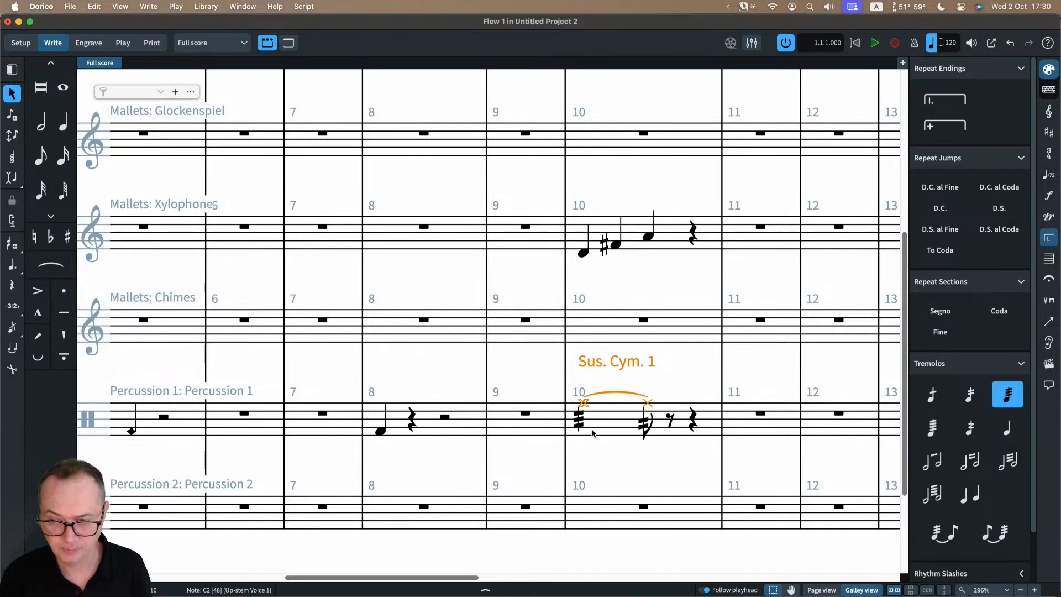
- Change the bar 10 cymbal tremolo to the variant without strokes on the final tied eighth note
{"action": "scroll", "coordinate": [577, 412], "scroll_direction": "right", "scroll_amount": 2}
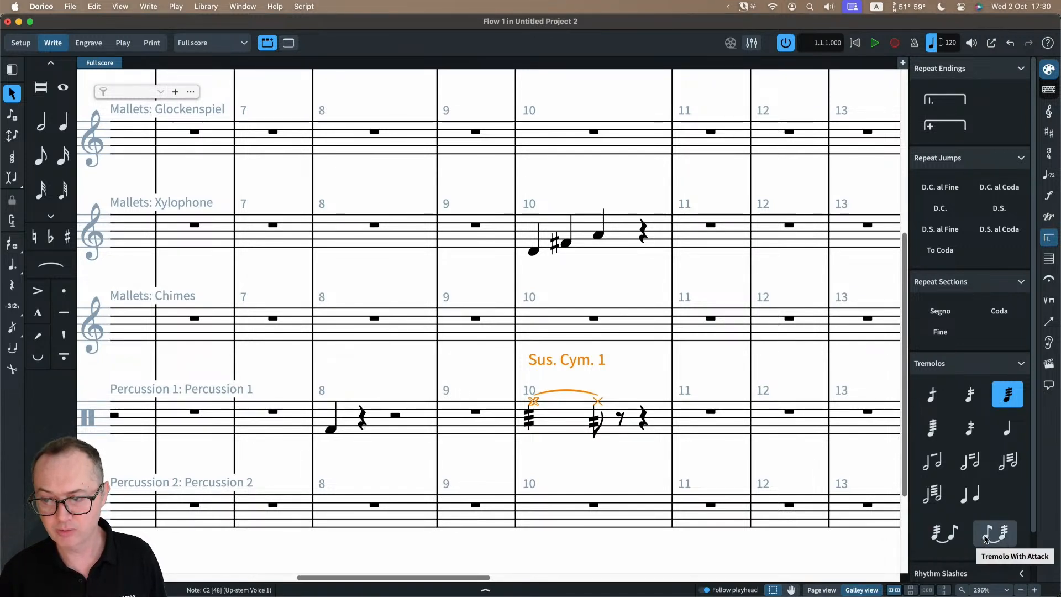
{"action": "left_click", "coordinate": [943, 533]}
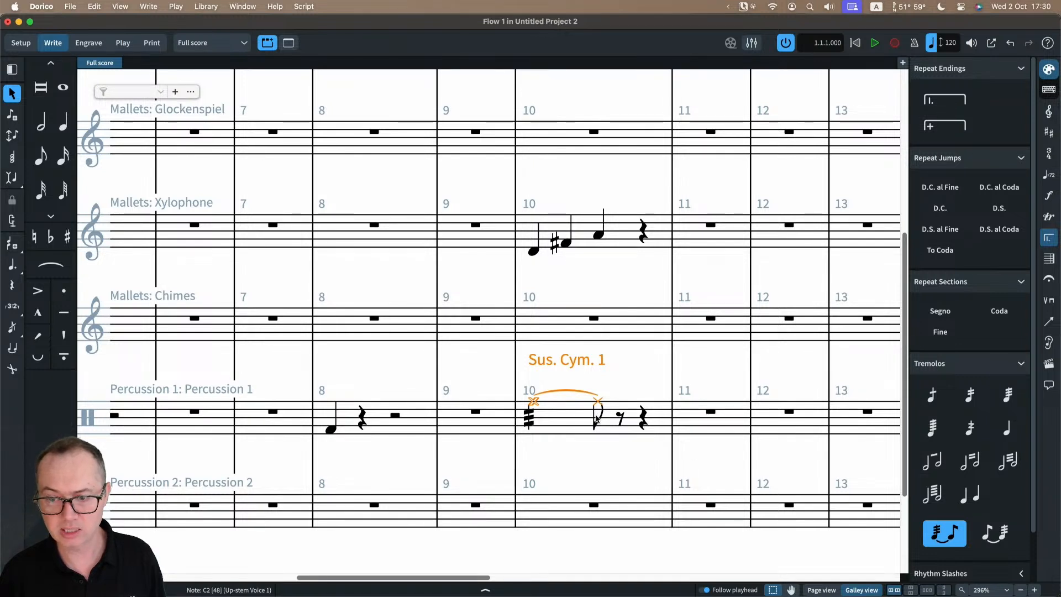
{"action": "left_click", "coordinate": [596, 377]}
{"action": "left_click", "coordinate": [533, 399]}
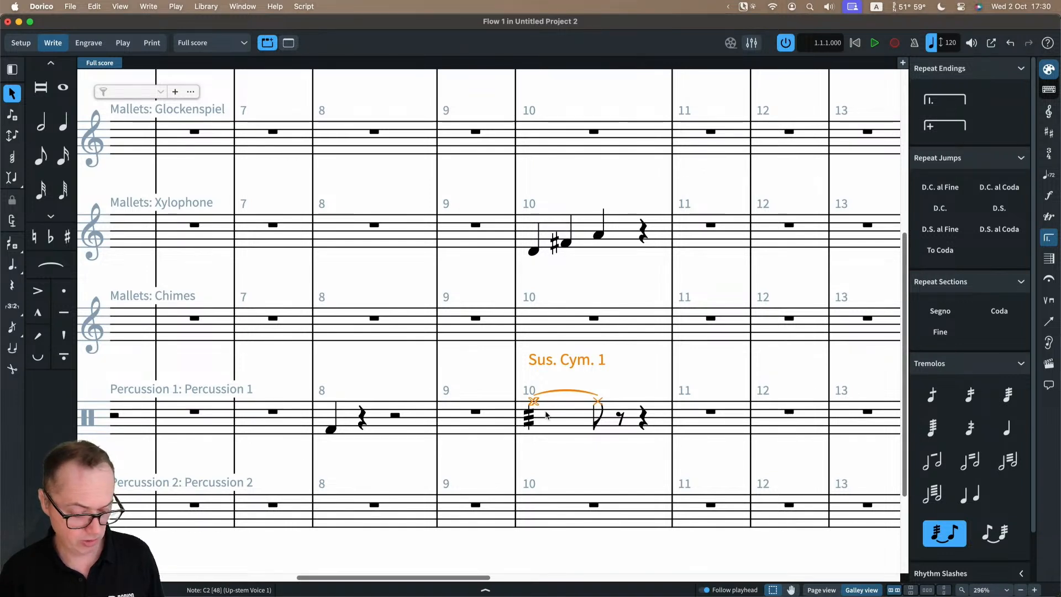
- Remove the tremolo from the tied suspended cymbal note in bar 10 of Percussion 1 and re-enter it with three strokes
{"action": "key", "text": "shift+r"}
{"action": "type", "text": "0"}
{"action": "key", "text": "Return"}
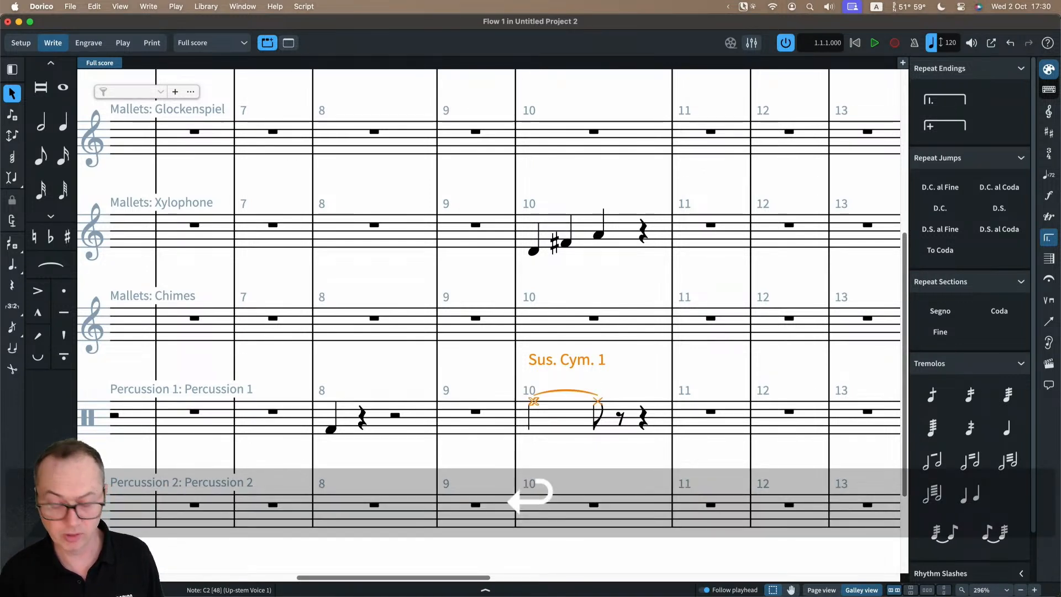
{"action": "key", "text": "shift+r"}
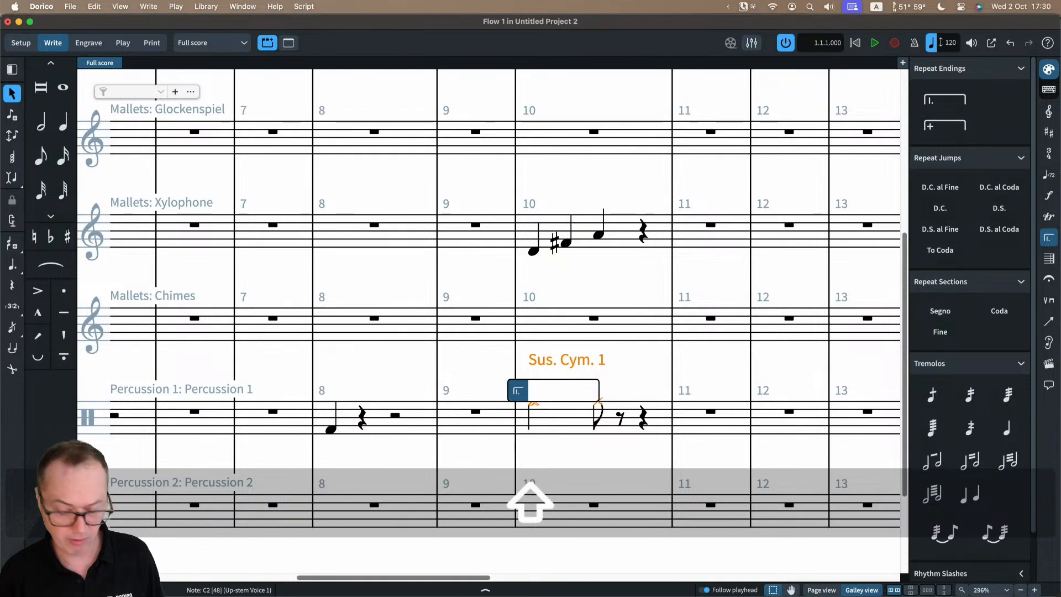
{"action": "type", "text": "3"}
{"action": "key", "text": "Return"}
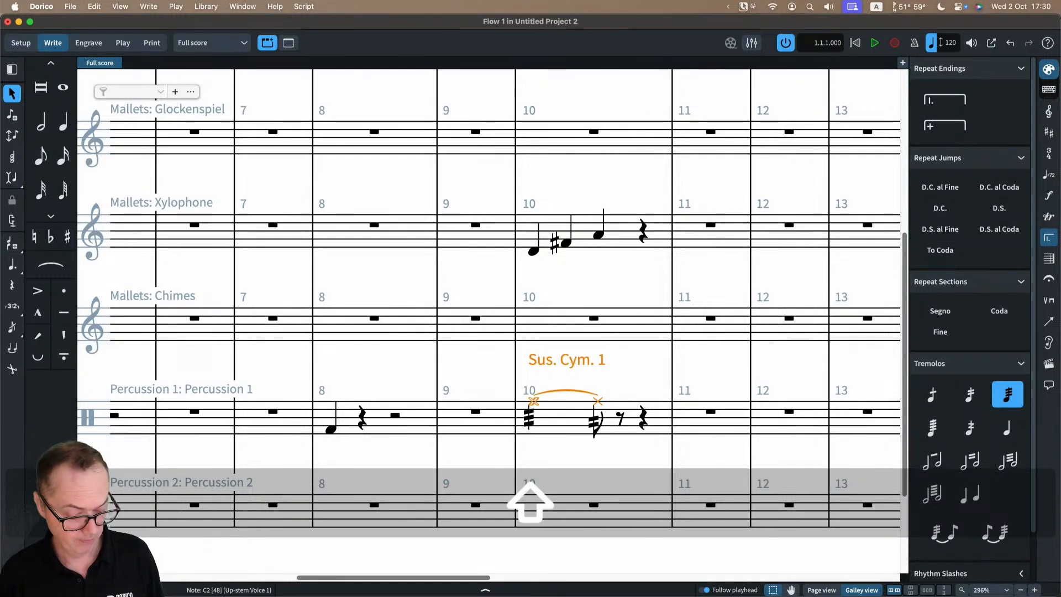
- Change the bar 10 cymbal's three-stroke tremolo to the variant that omits strokes from the final tied note
{"action": "key", "text": "shift+r"}
{"action": "type", "text": "3el"}
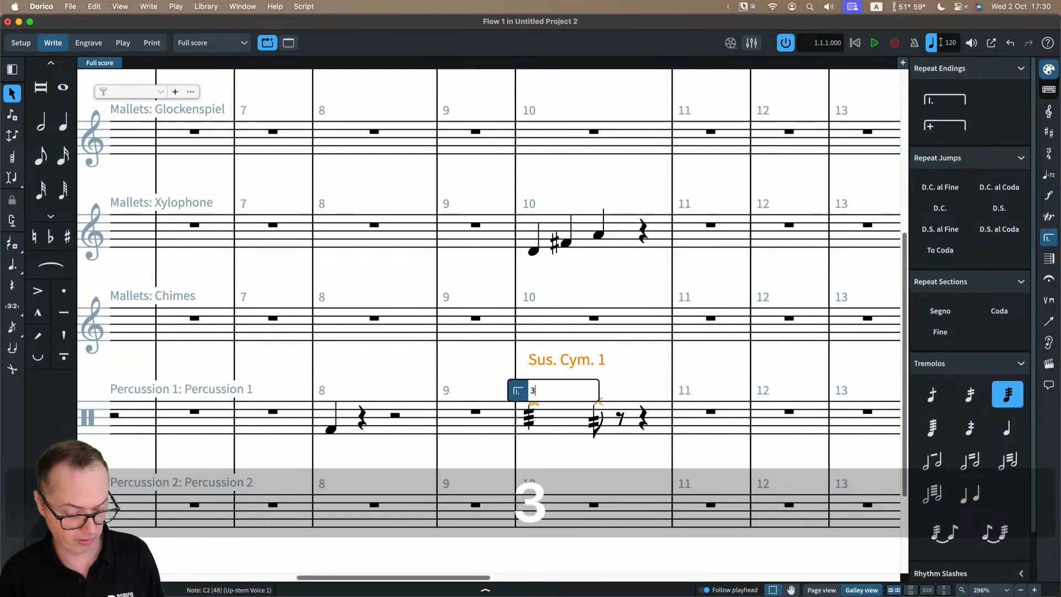
{"action": "key", "text": "Return"}
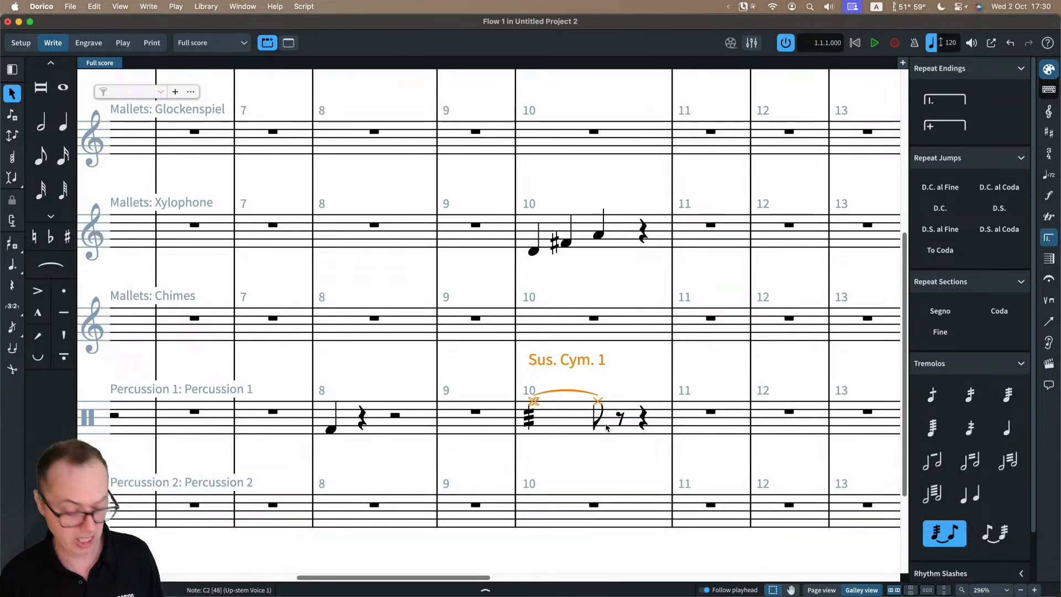
- Try the tied tremolo variant with strokes only on the final eighth note, then restore strokes on the first note only
{"action": "key", "text": "shift+r"}
{"action": "type", "text": "3al"}
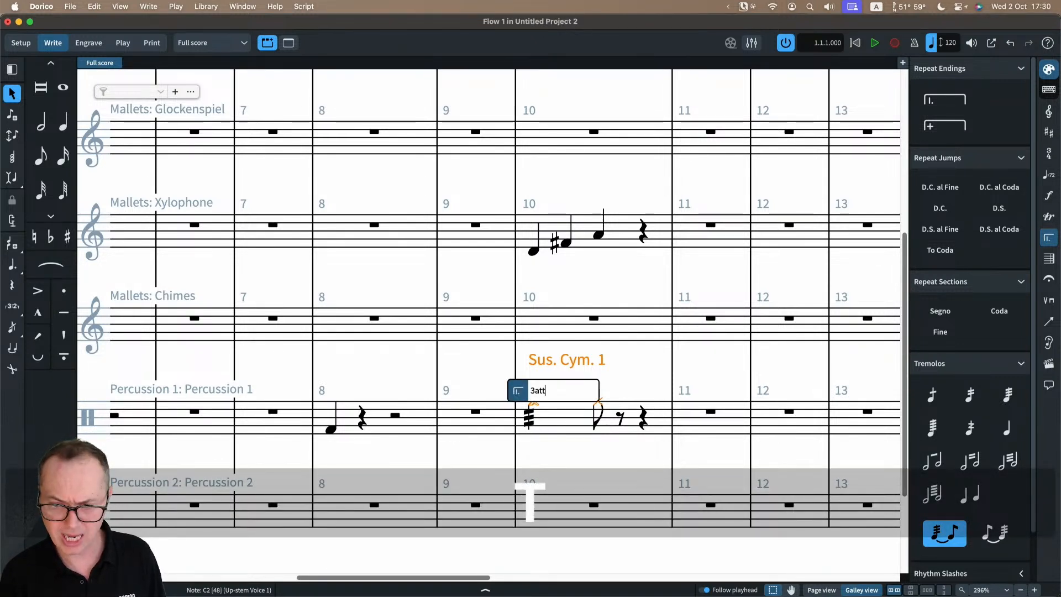
{"action": "key", "text": "Return"}
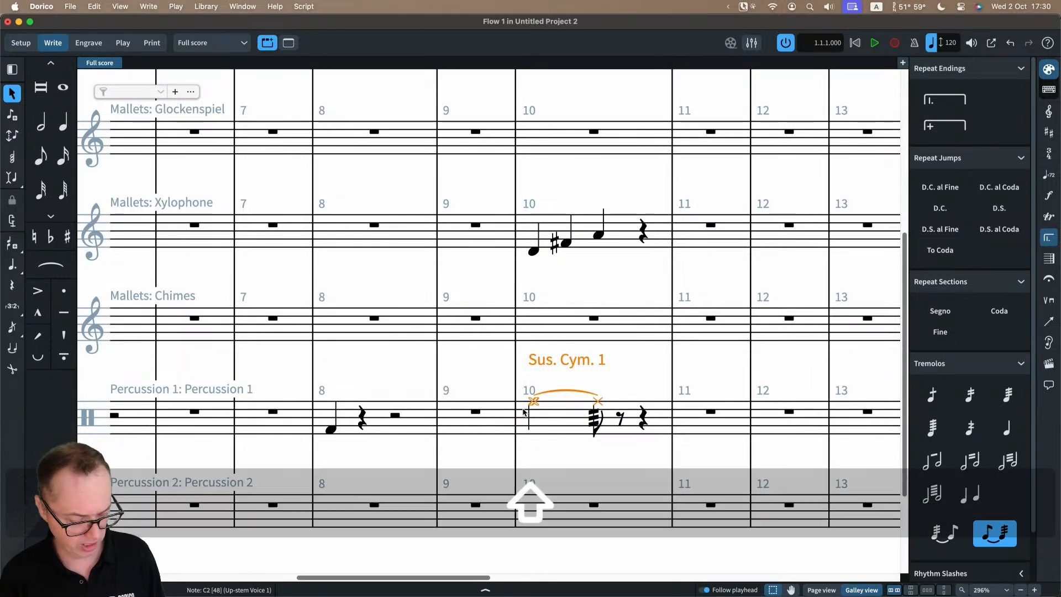
{"action": "key", "text": "shift+r"}
{"action": "type", "text": "3al"}
{"action": "key", "text": "Return"}
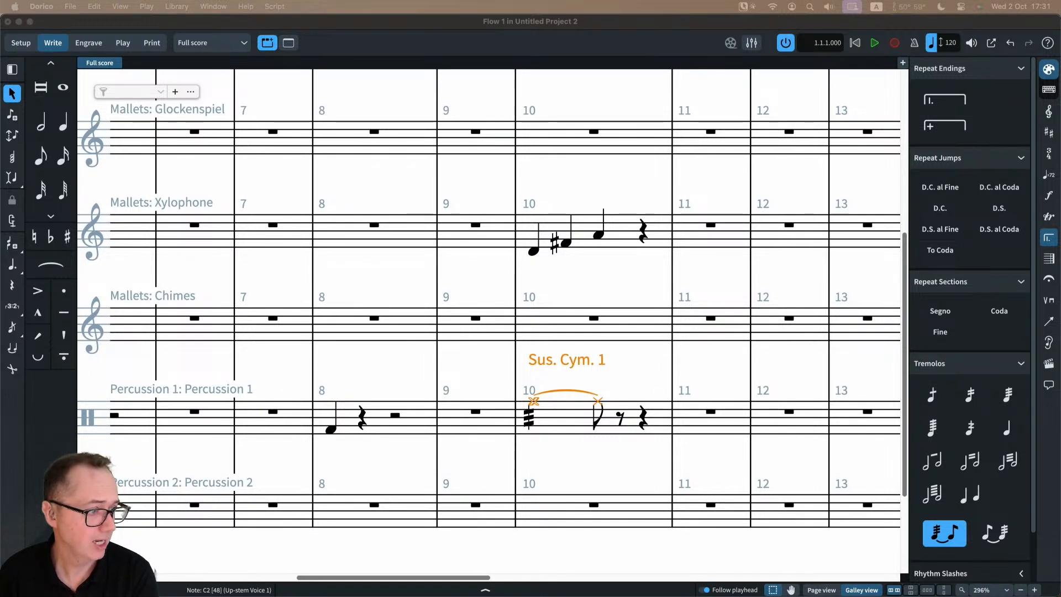
- Switch to the Untitled Project 3 window containing the drum set score
{"action": "left_click", "coordinate": [386, 179]}
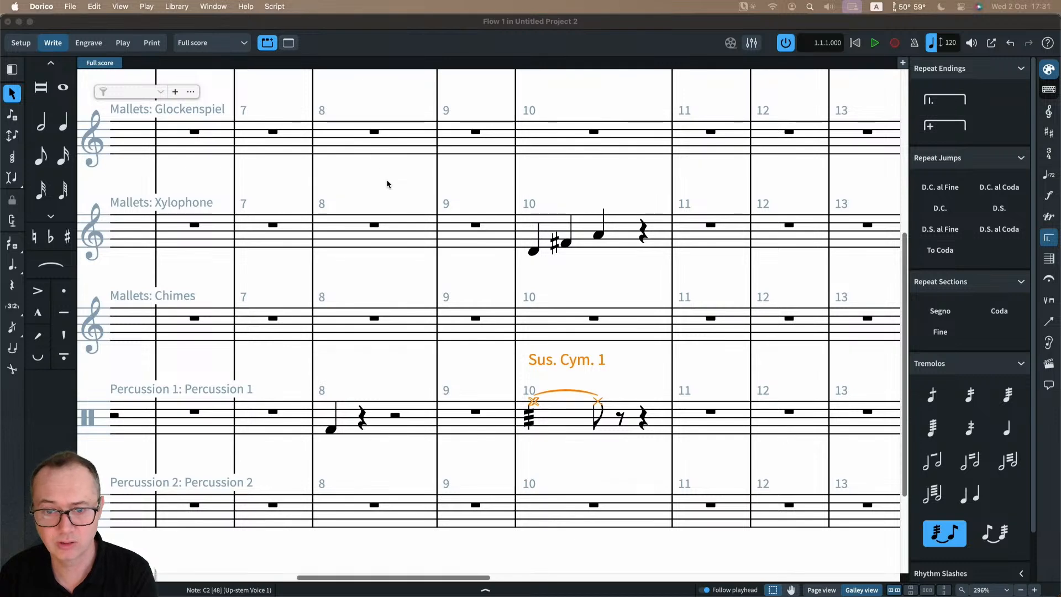
{"action": "left_click", "coordinate": [178, 7]}
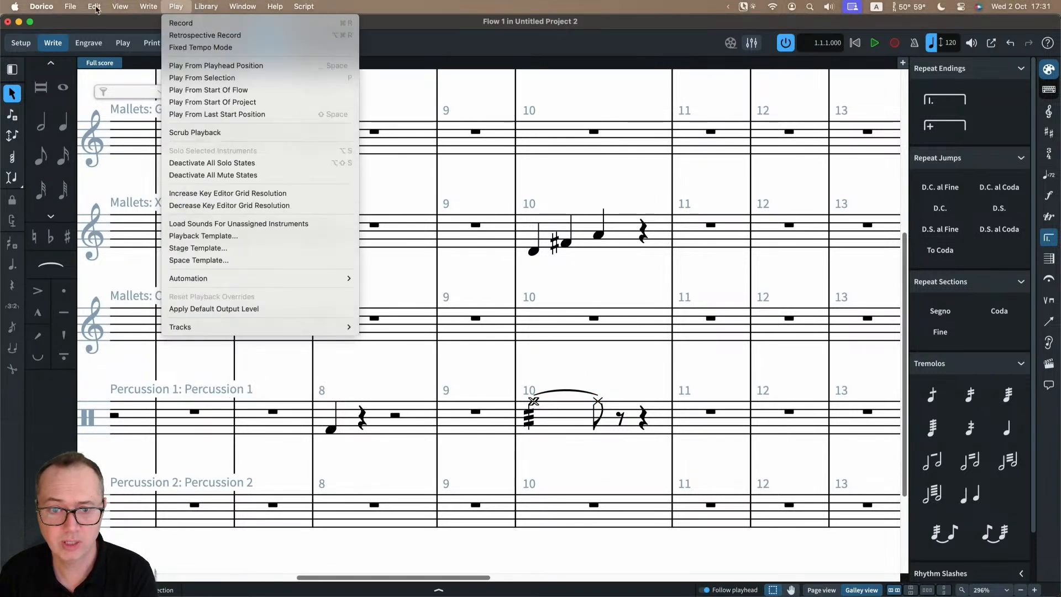
{"action": "mouse_move", "coordinate": [68, 8]}
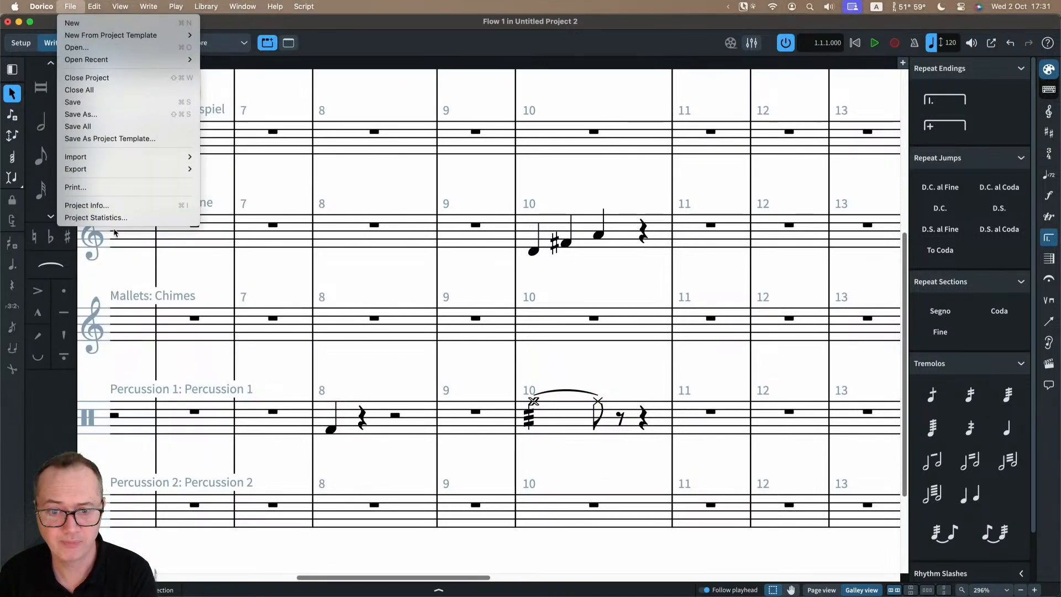
{"action": "mouse_move", "coordinate": [255, 3]}
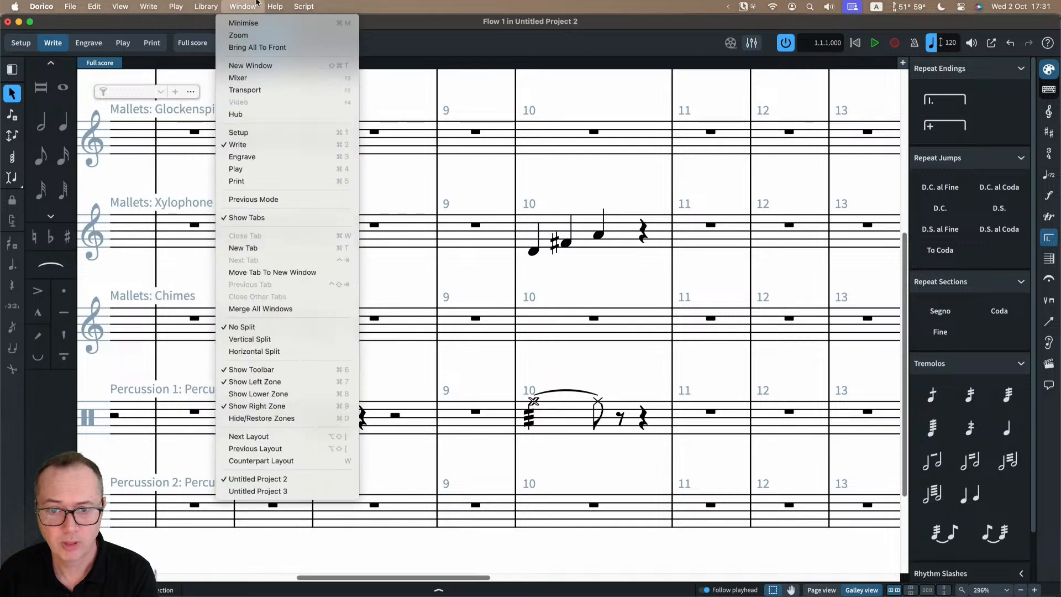
{"action": "left_click", "coordinate": [271, 490]}
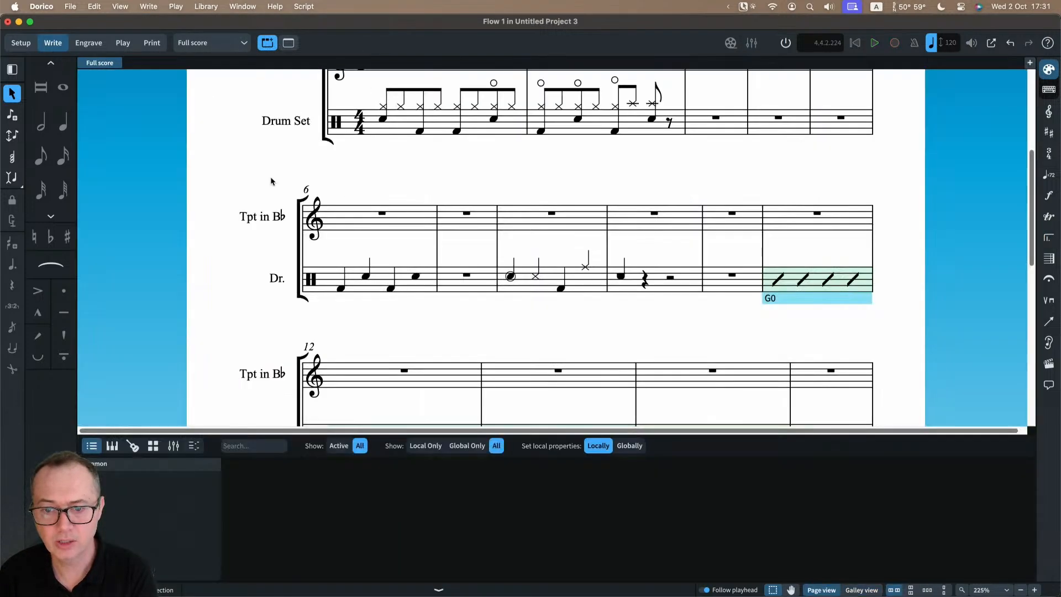
- Show the project in Play mode and open the Groove Agent SE instrument, moving its window clear of the screen edge
{"action": "left_click", "coordinate": [122, 43]}
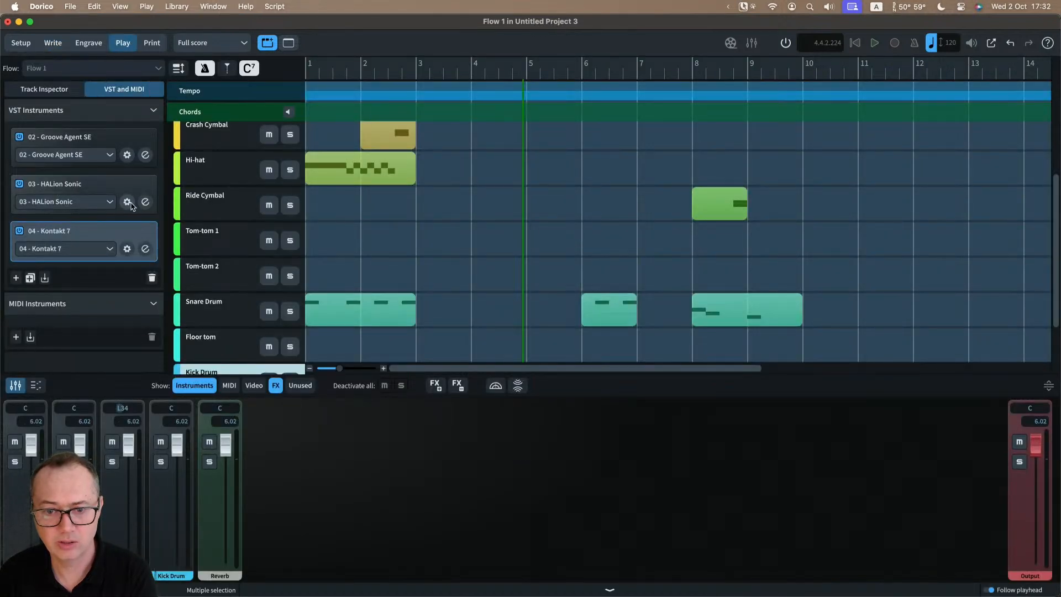
{"action": "left_click", "coordinate": [144, 157]}
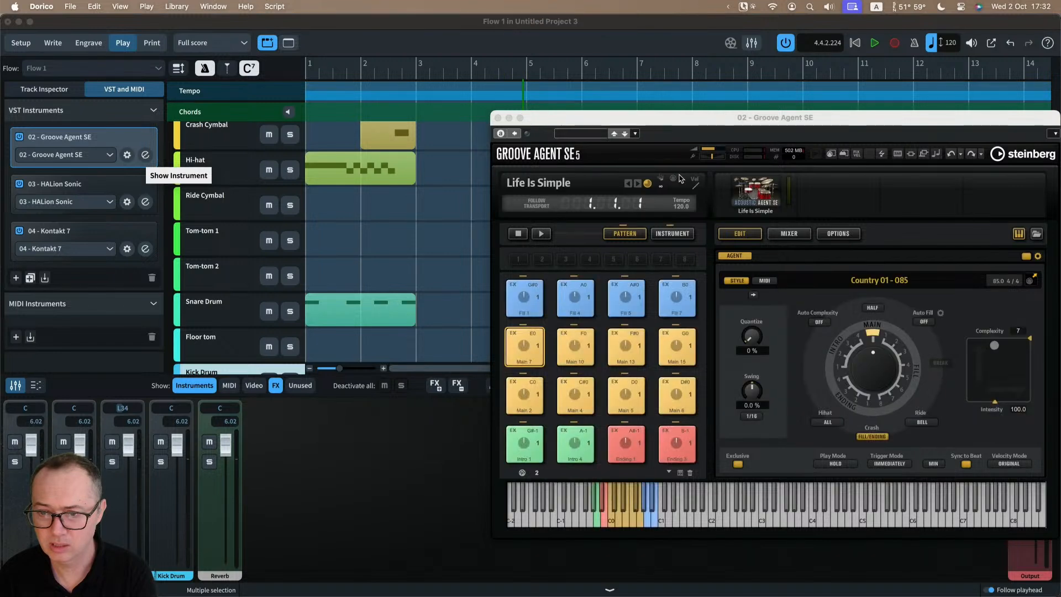
{"action": "left_click_drag", "start_coordinate": [673, 117], "coordinate": [620, 118]}
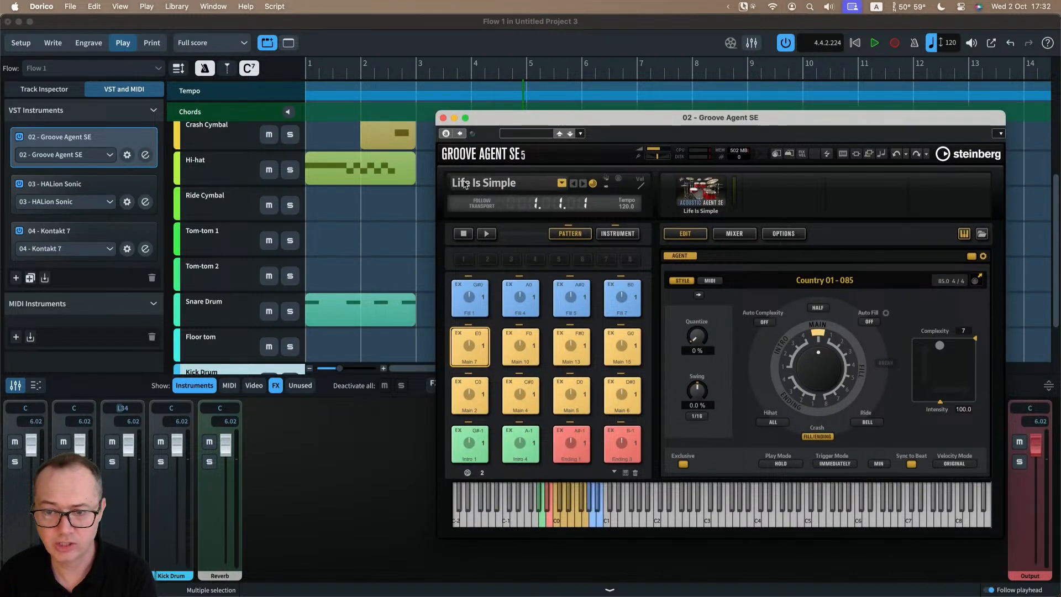
- Load the Swing Seat SE kit from Acoustic Agent Jazz Essentials into Groove Agent SE and close the kit browser
{"action": "left_click", "coordinate": [491, 187]}
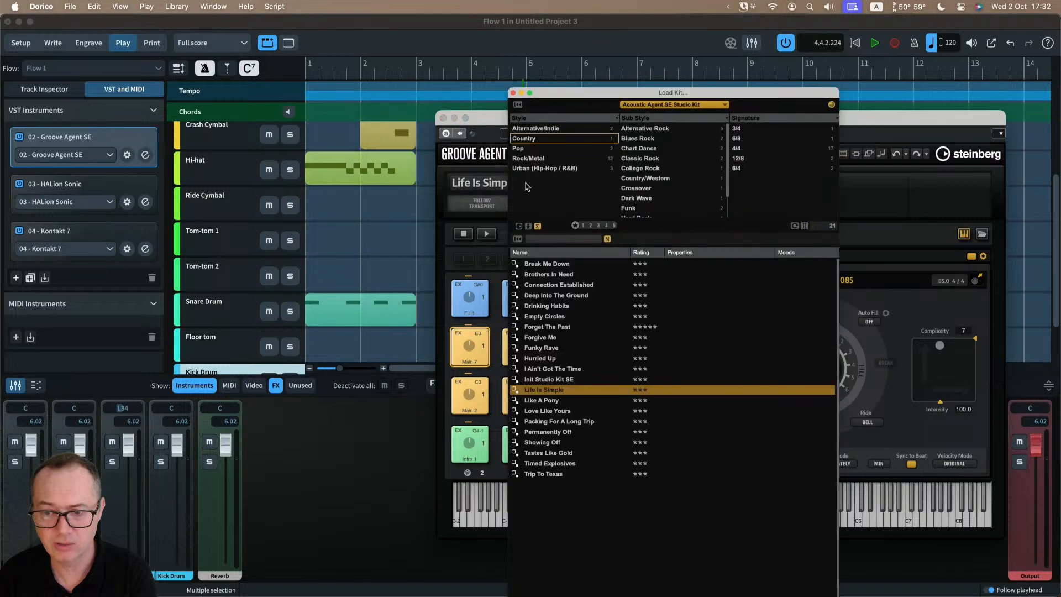
{"action": "left_click", "coordinate": [645, 106]}
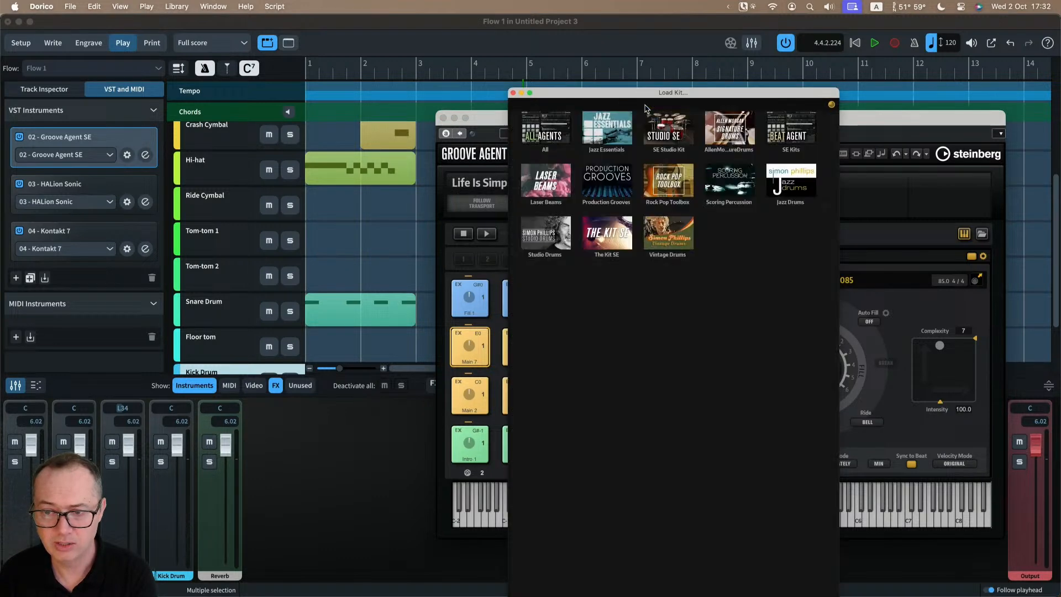
{"action": "left_click", "coordinate": [603, 137]}
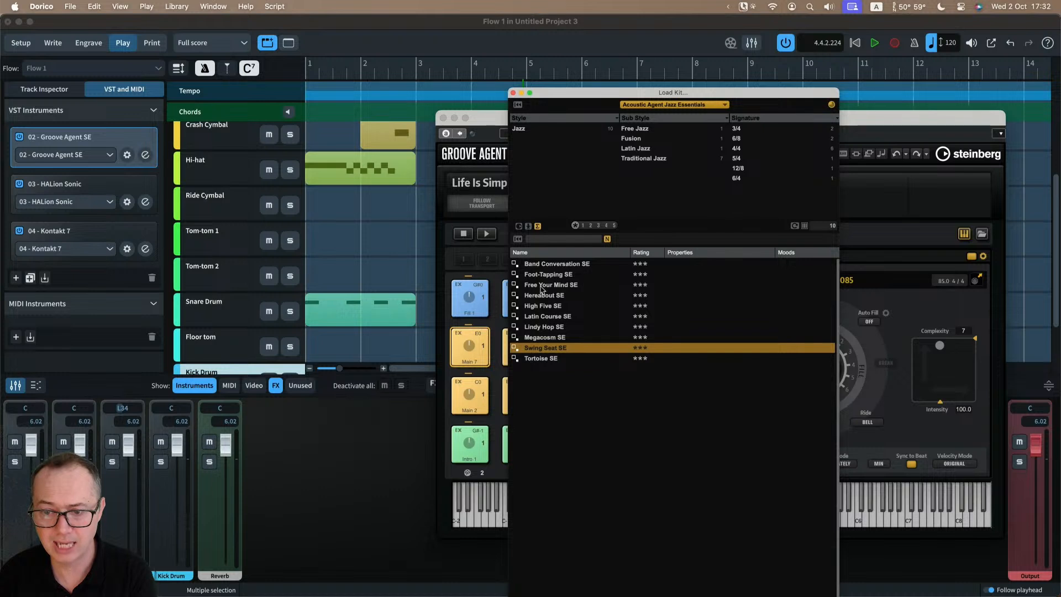
{"action": "left_click", "coordinate": [561, 353]}
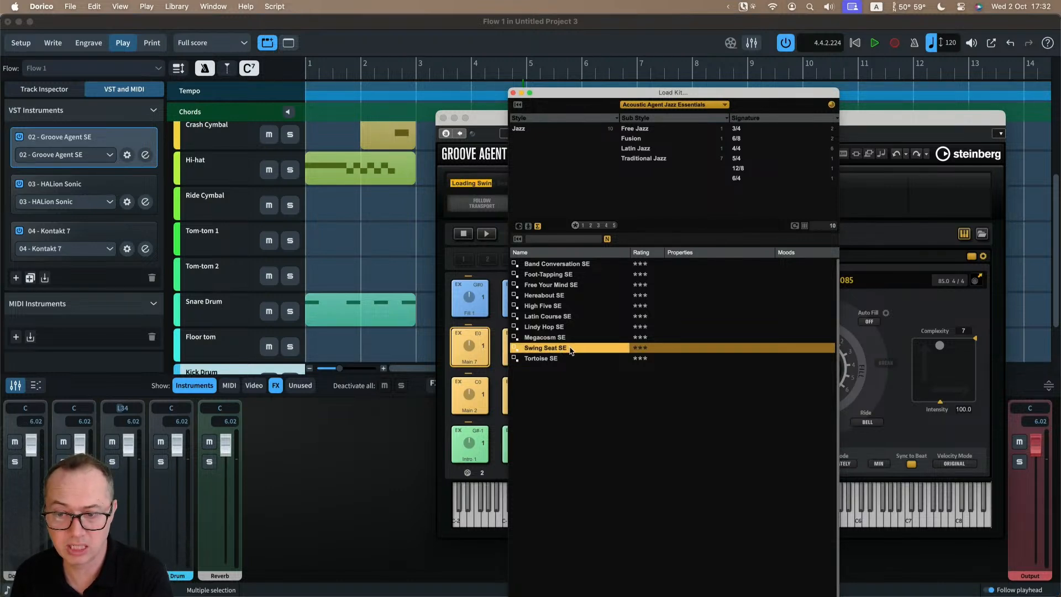
{"action": "left_click", "coordinate": [512, 93]}
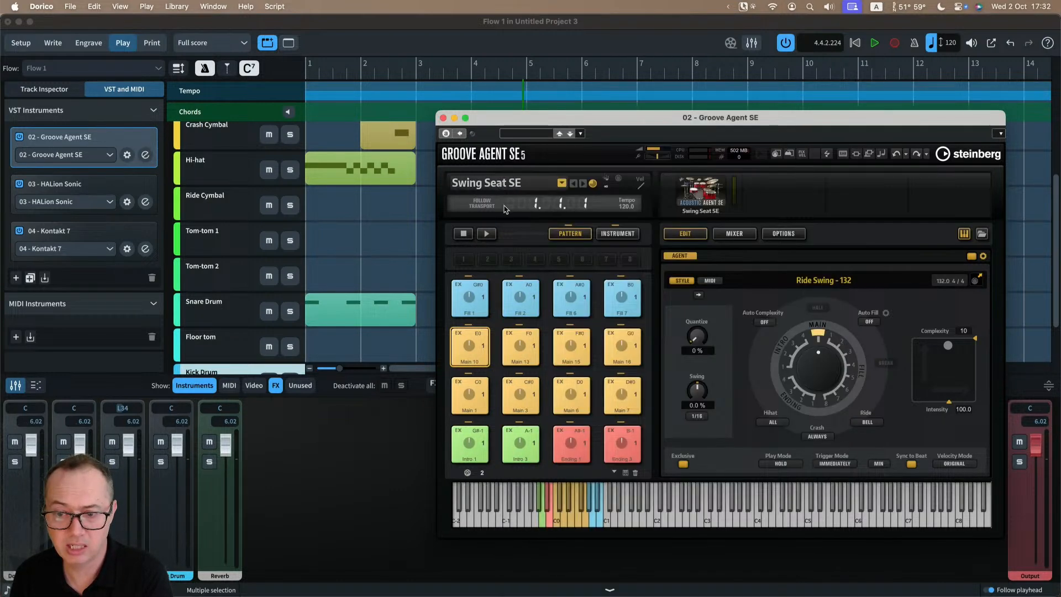
- Audition the Main 1, Main 10 and Main 15 patterns of the Swing Seat SE kit and review the available jazz kits
{"action": "left_click", "coordinate": [480, 390]}
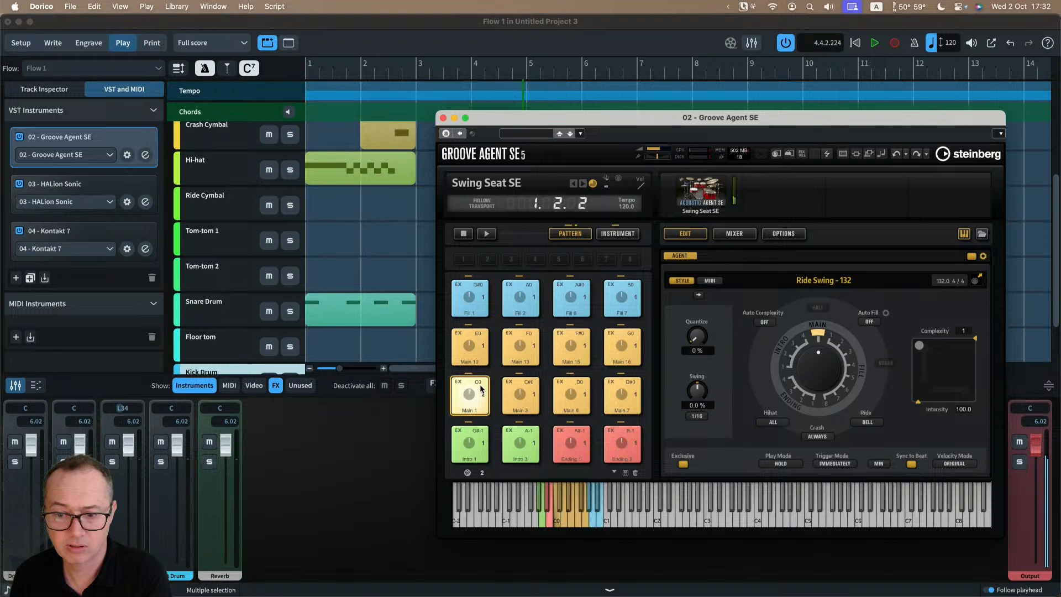
{"action": "left_click", "coordinate": [480, 348]}
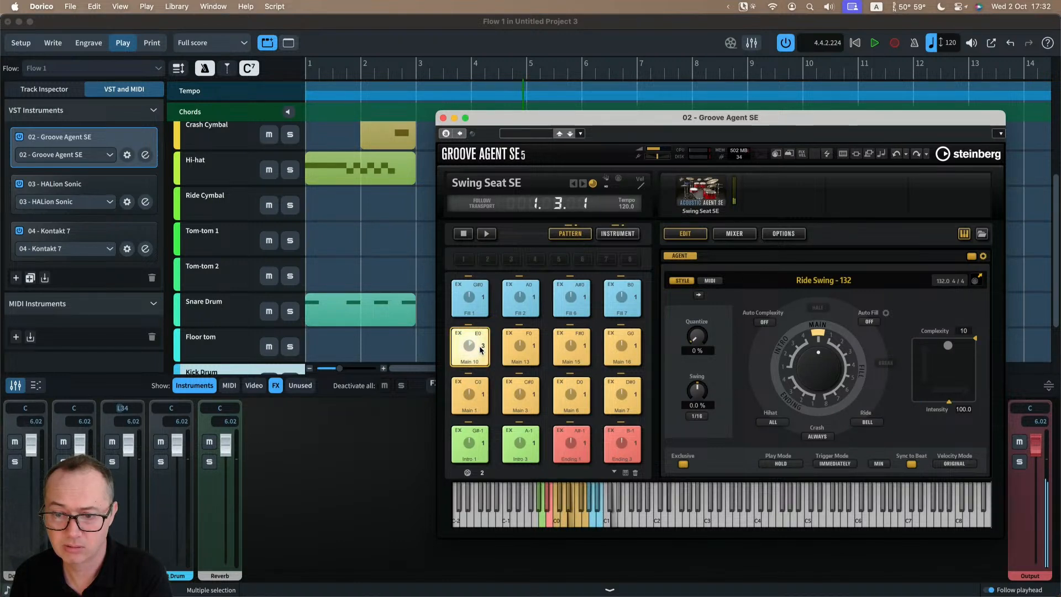
{"action": "left_click", "coordinate": [580, 347]}
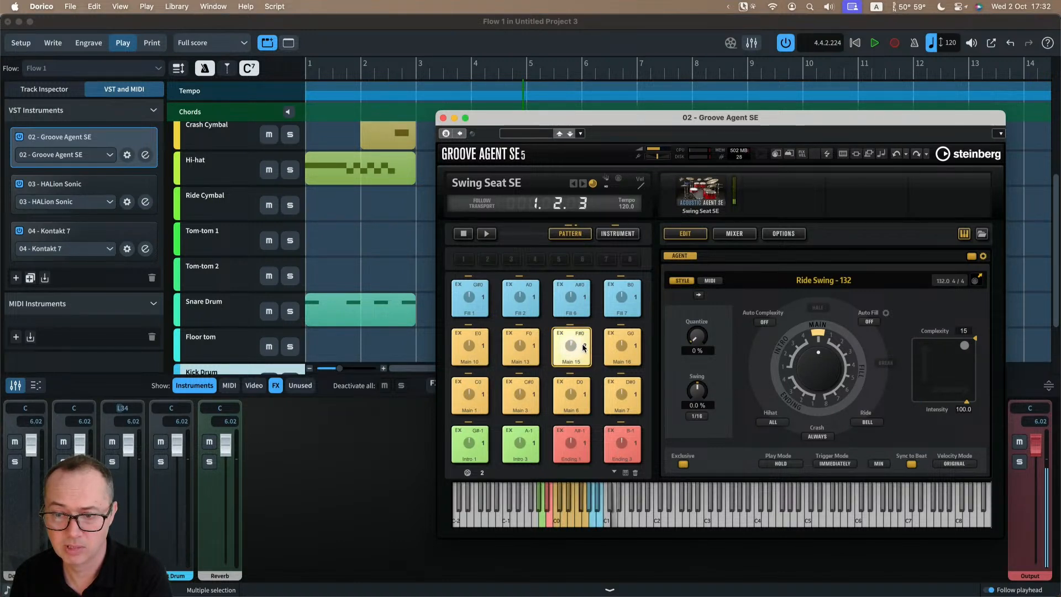
{"action": "left_click", "coordinate": [486, 182]}
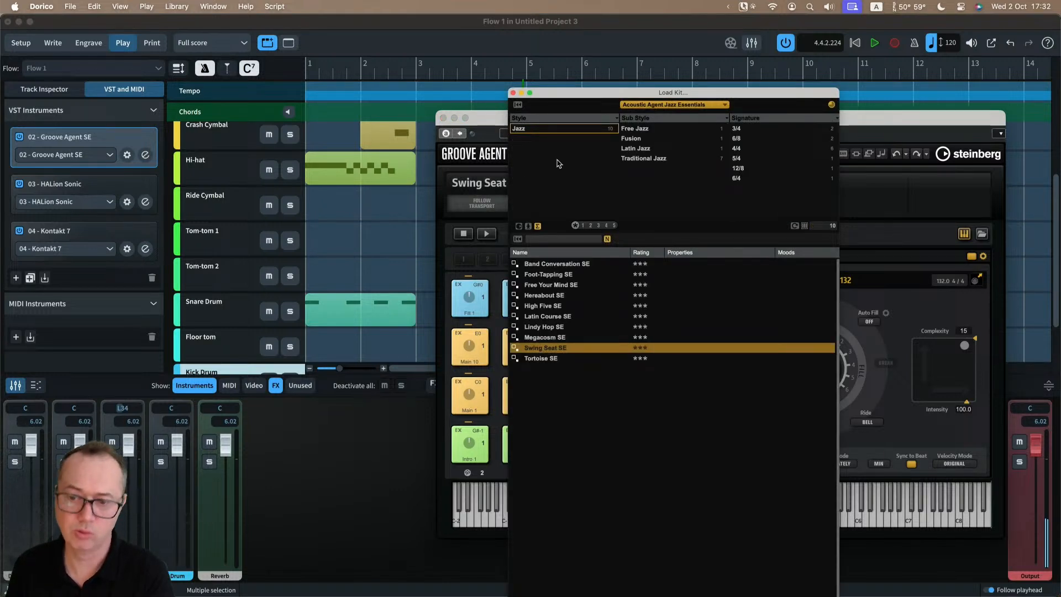
{"action": "left_click", "coordinate": [512, 93]}
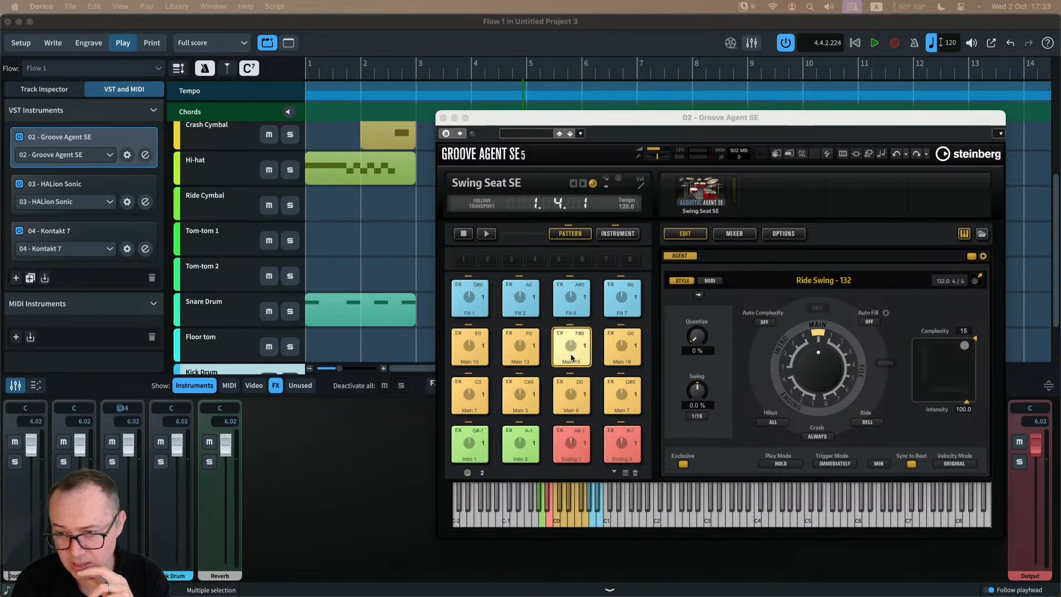
- Audition the Main 13 and Main 10 patterns, comparing playback with Sync to Beat off and on
{"action": "left_click", "coordinate": [523, 344]}
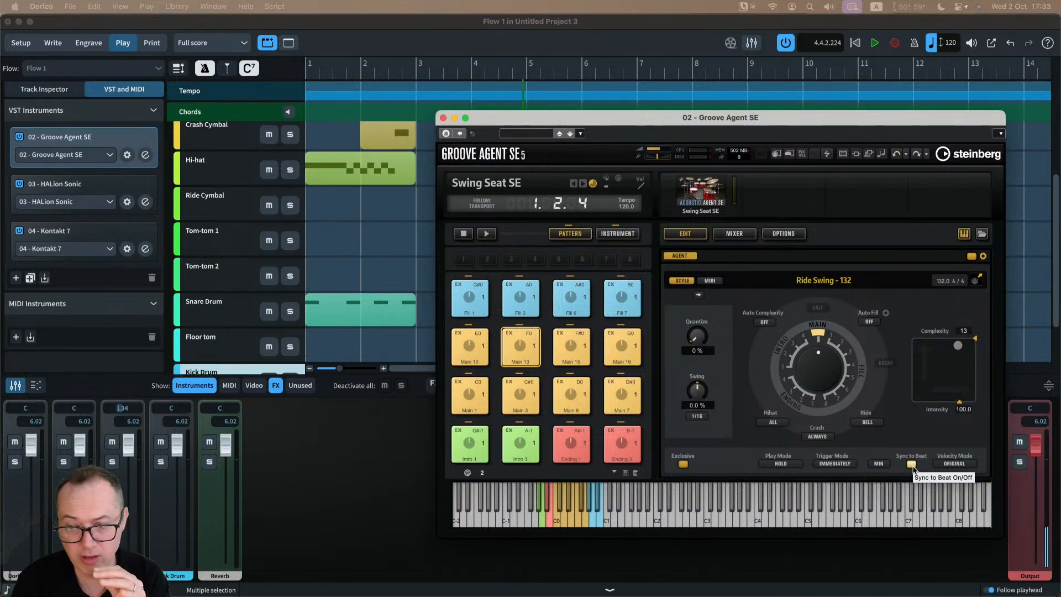
{"action": "left_click", "coordinate": [472, 358]}
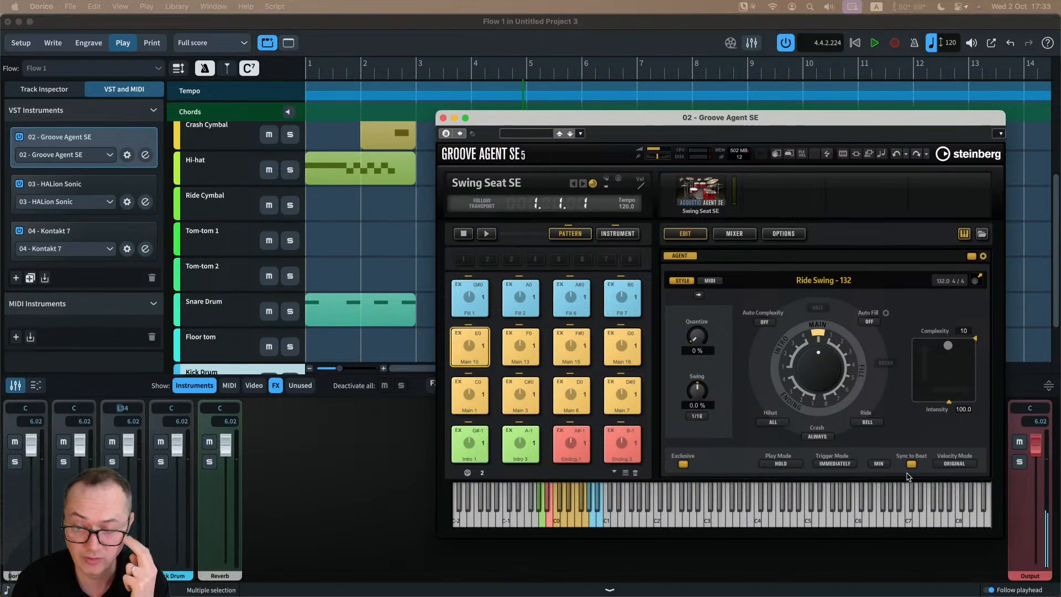
{"action": "left_click", "coordinate": [911, 465]}
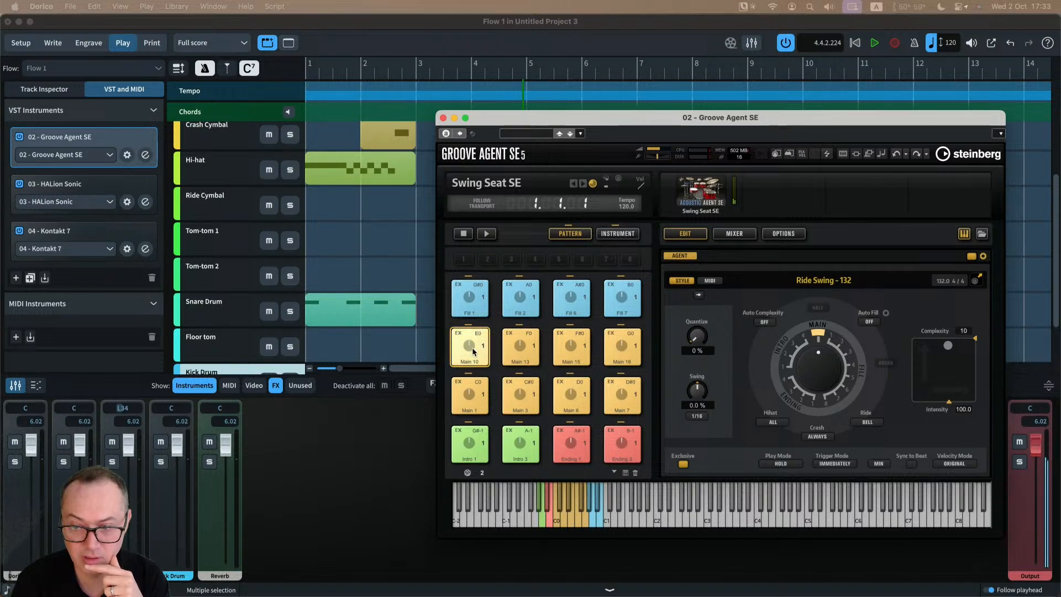
{"action": "left_click", "coordinate": [911, 464]}
{"action": "left_click", "coordinate": [507, 353]}
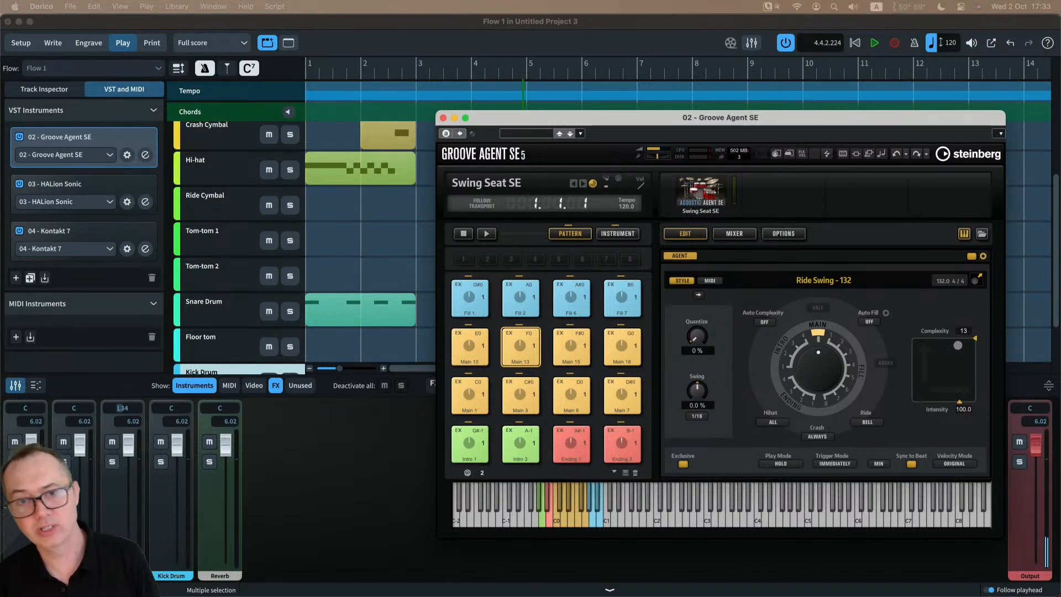
- Close the Groove Agent SE window and return the drum set score to Write mode
{"action": "left_click", "coordinate": [449, 25]}
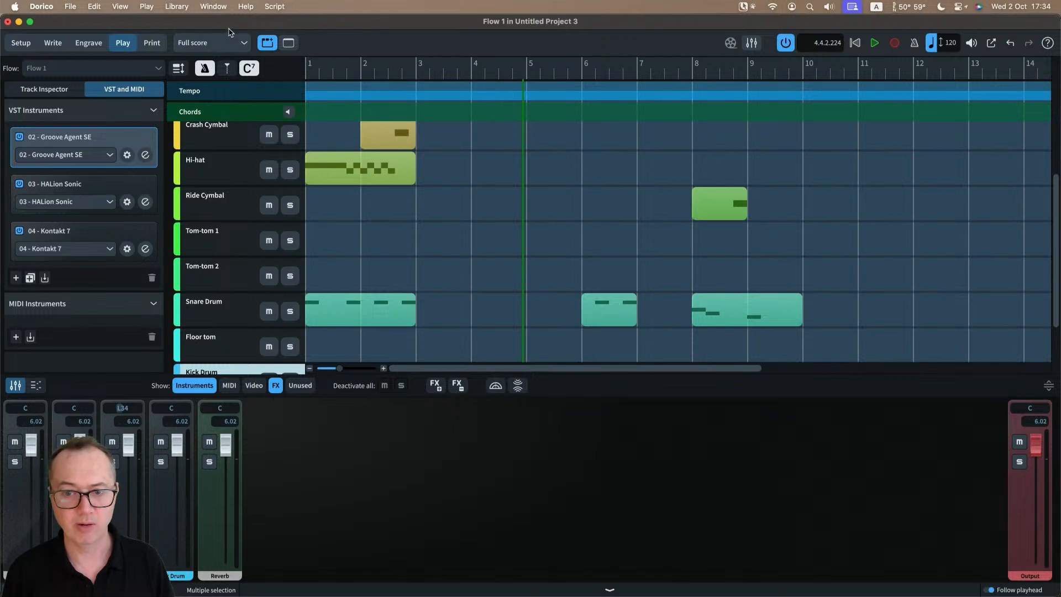
{"action": "left_click", "coordinate": [53, 43]}
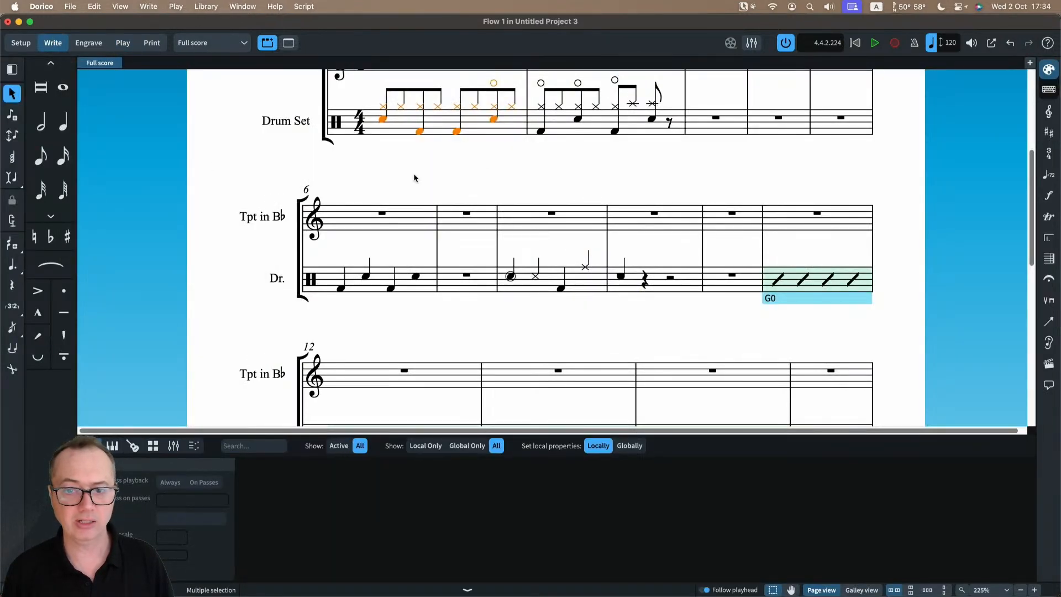
{"action": "scroll", "coordinate": [415, 174], "scroll_direction": "up", "scroll_amount": 5}
{"action": "scroll", "coordinate": [473, 178], "scroll_direction": "down", "scroll_amount": 5}
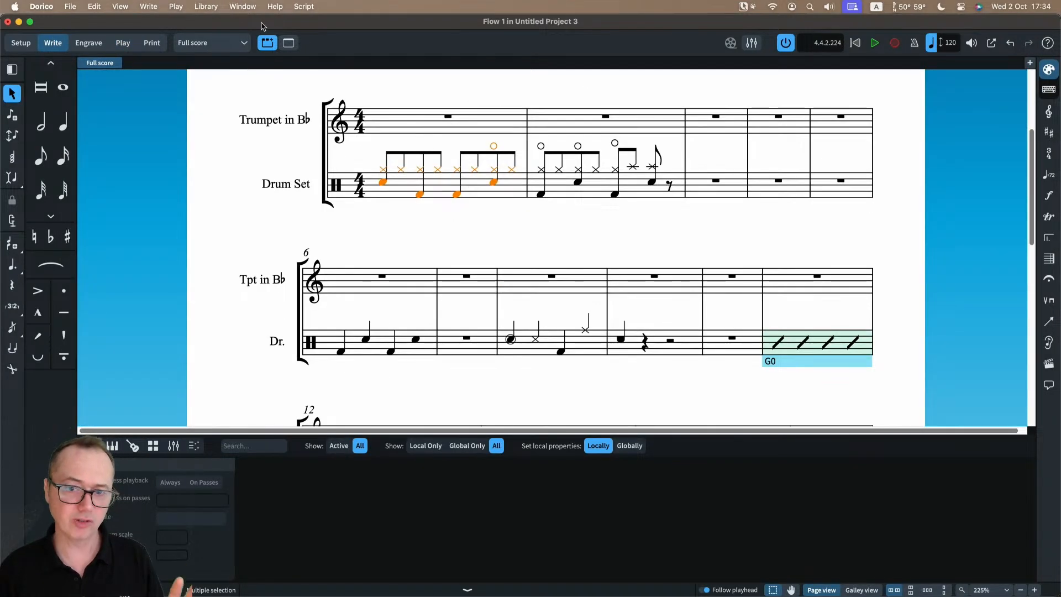
- Switch back to the Untitled Project 2 window containing the orchestral percussion score
{"action": "left_click", "coordinate": [240, 6]}
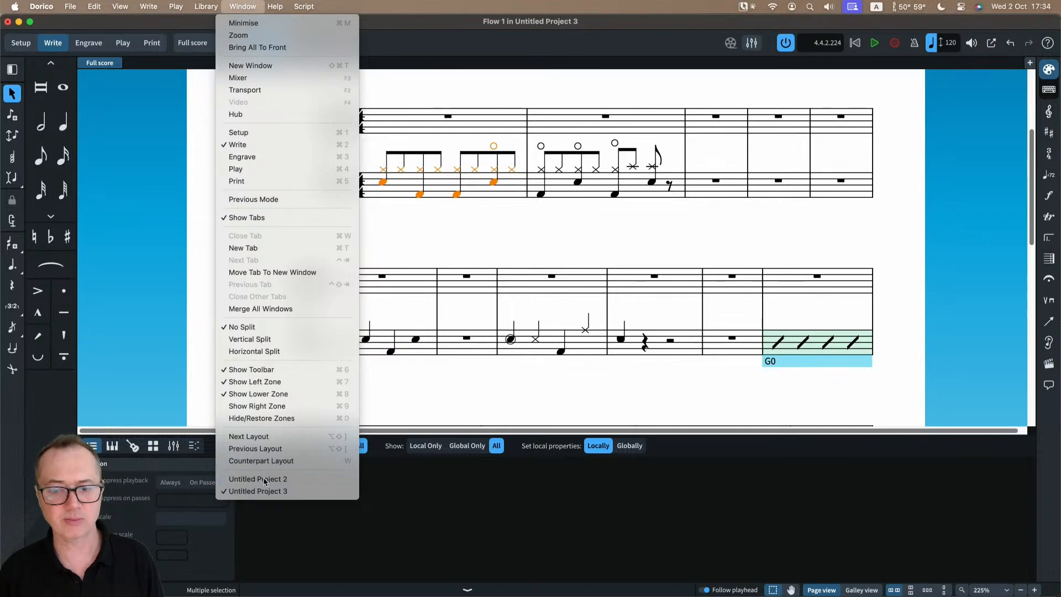
{"action": "left_click", "coordinate": [363, 254]}
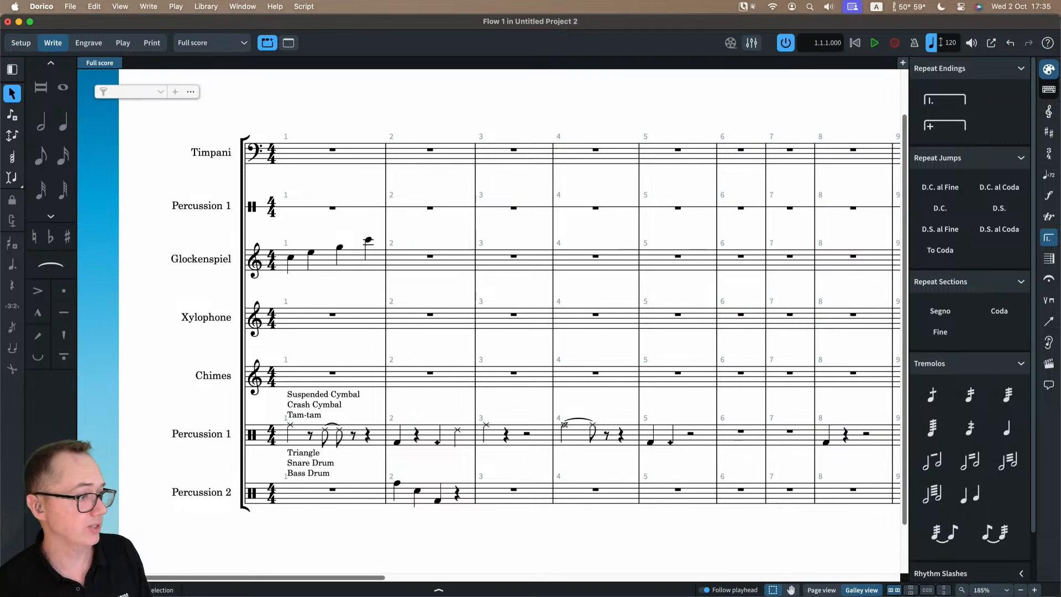
{"action": "key", "text": "super+shift+l"}
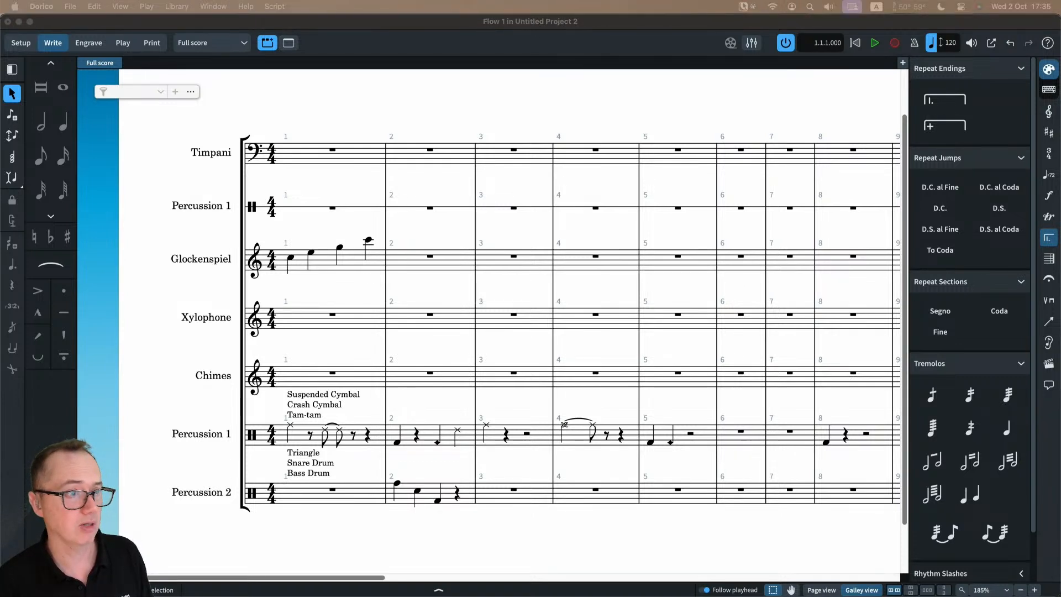
{"action": "key", "text": "super+t"}
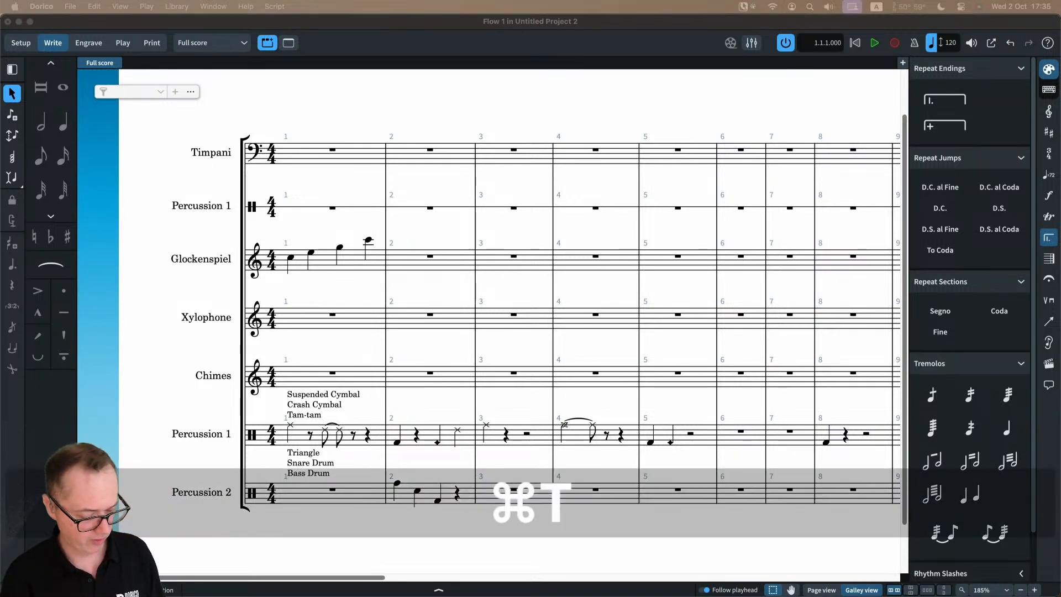
{"action": "key", "text": "c"}
{"action": "key", "text": "Return"}
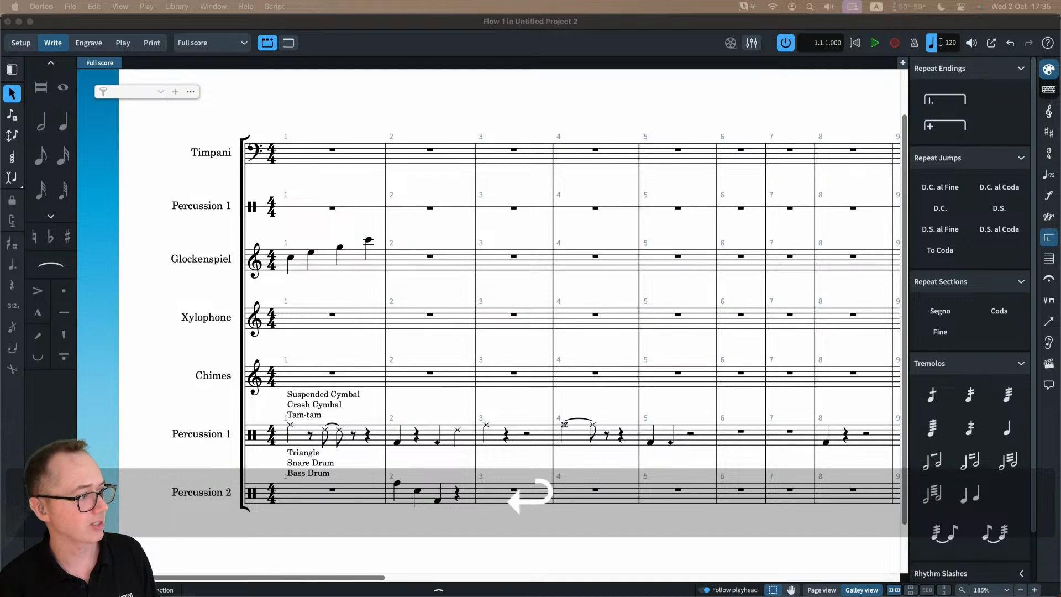